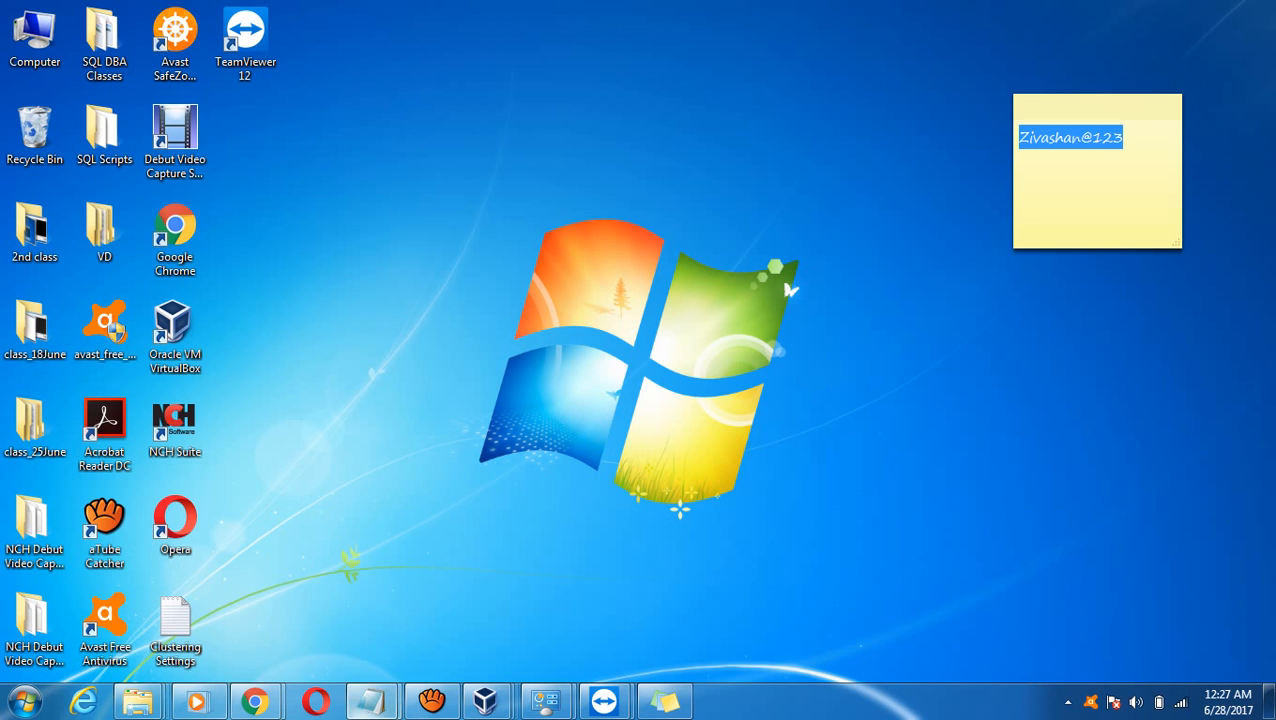
Open the Clustering Settings notes in Notepad and review the domain setup tasks, the failover cluster feature item and the virtual disk step.
mouse_move(372, 700)
left_click(272, 600)
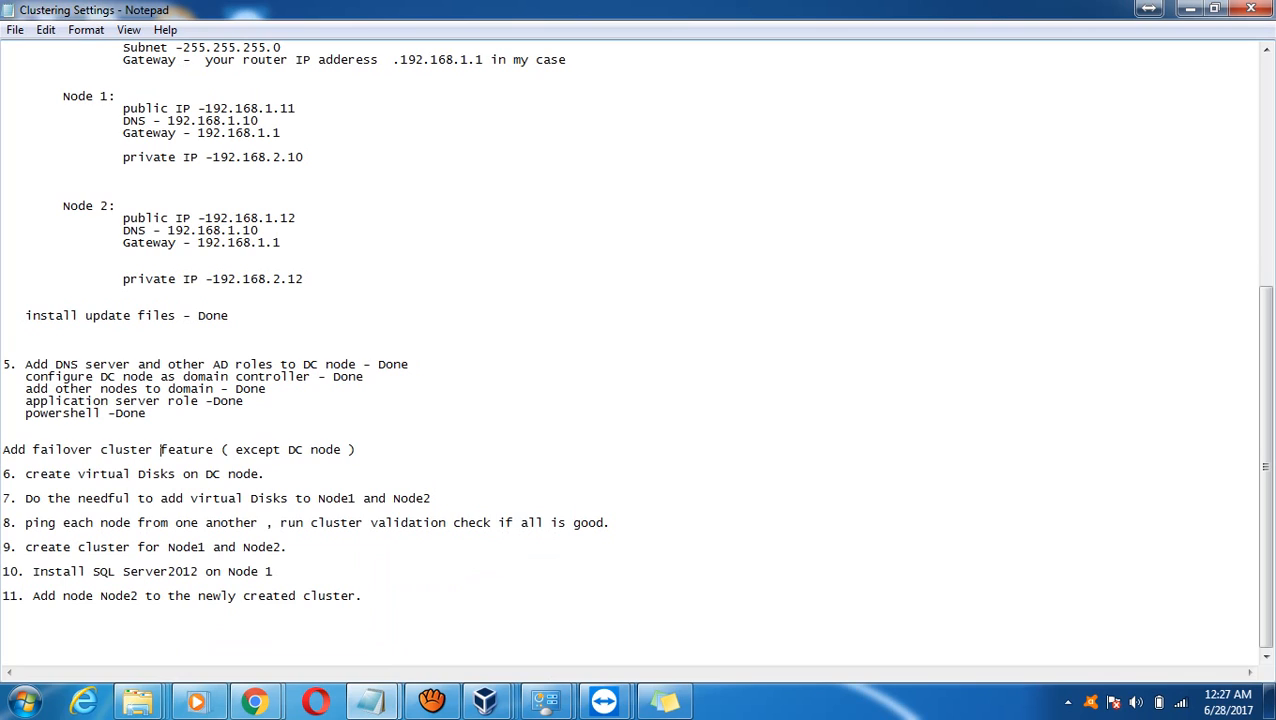
left_click_drag(32, 315, 3, 340)
left_click_drag(123, 376, 146, 413)
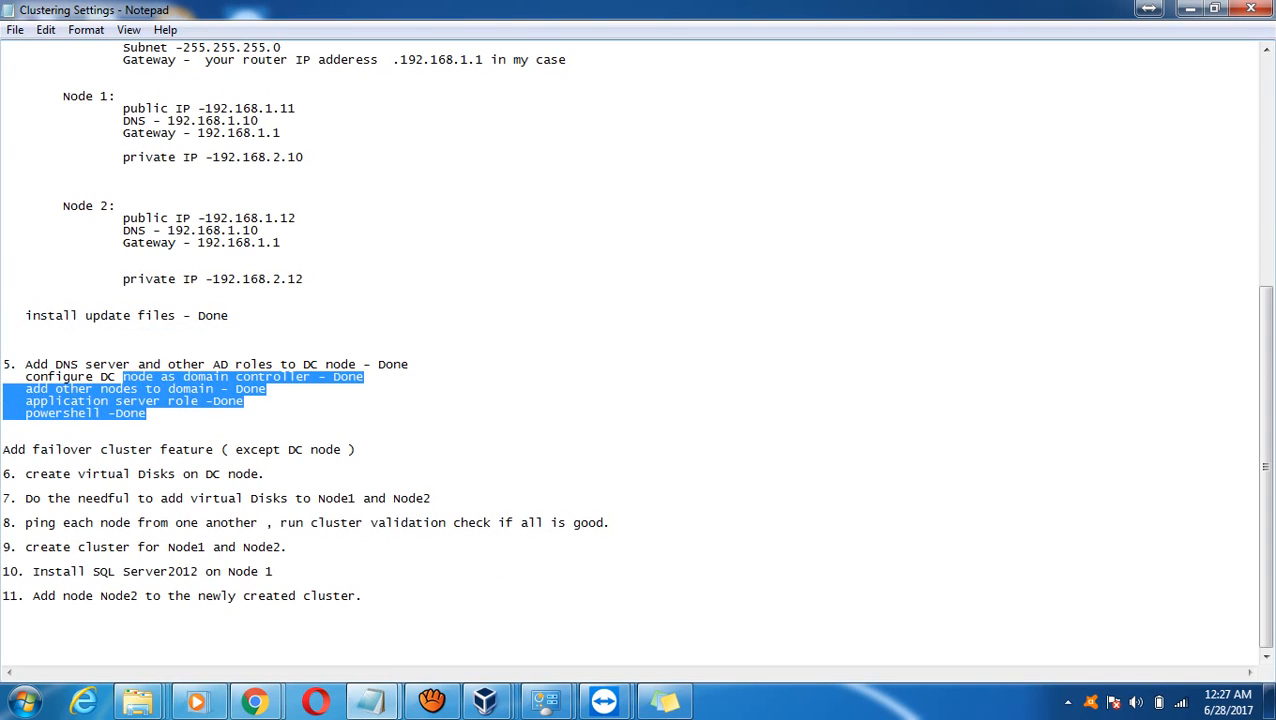
left_click(18, 449)
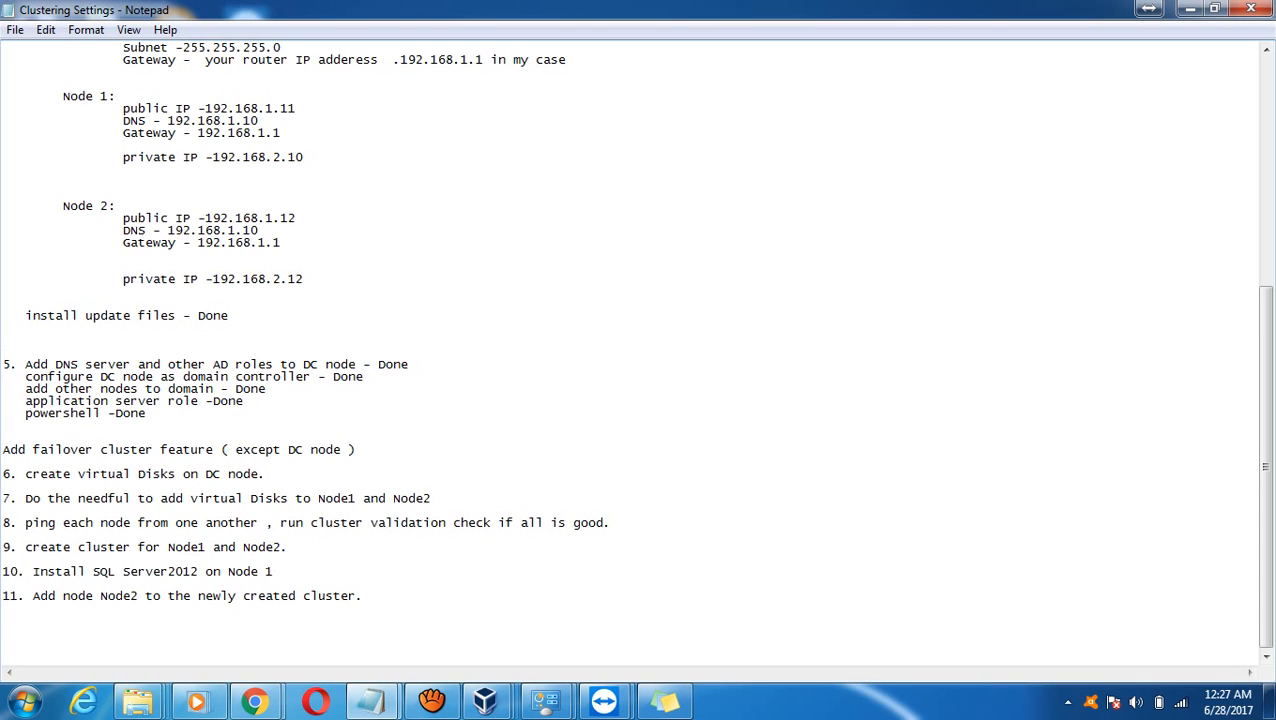
left_click(4, 449)
mouse_move(4, 449)
left_mouse_down()
mouse_move(356, 450)
mouse_move(250, 449)
mouse_move(210, 474)
mouse_move(2, 474)
mouse_move(266, 474)
mouse_move(10, 449)
left_mouse_up()
left_click(26, 474)
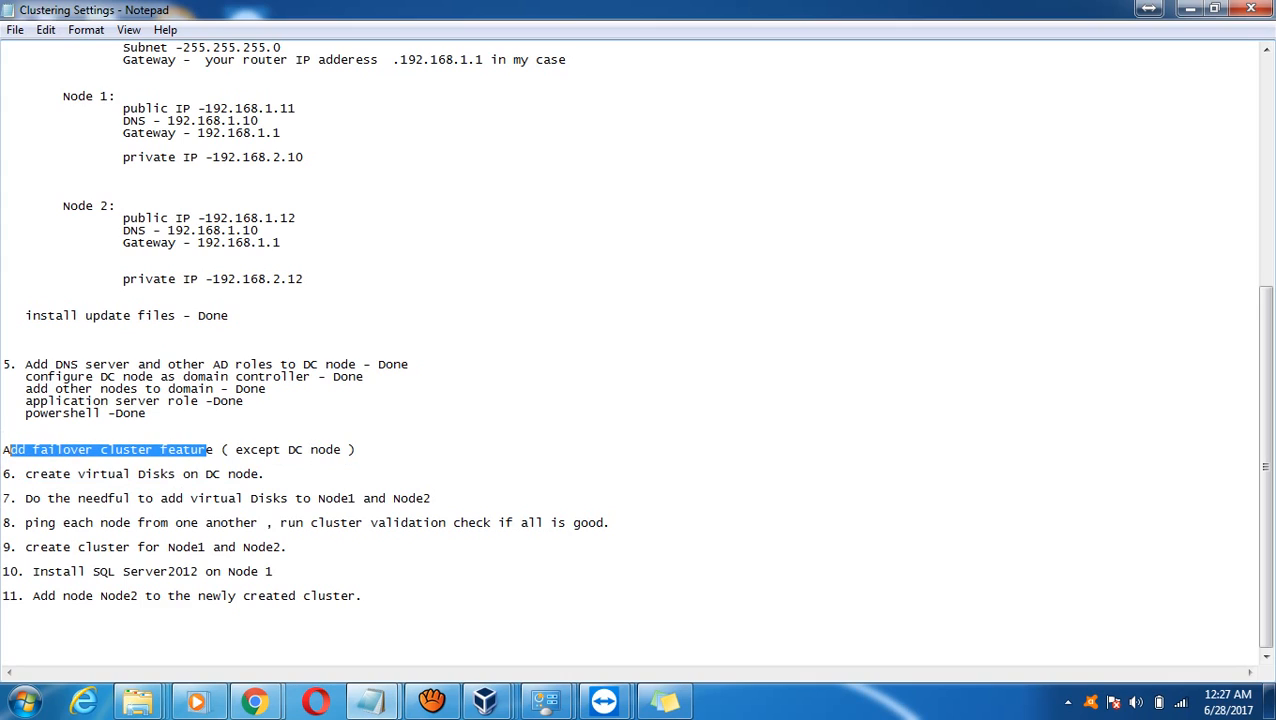
Switch to the DC virtual machine and open the iSCSI page of File and Storage Services in Server Manager.
mouse_move(488, 703)
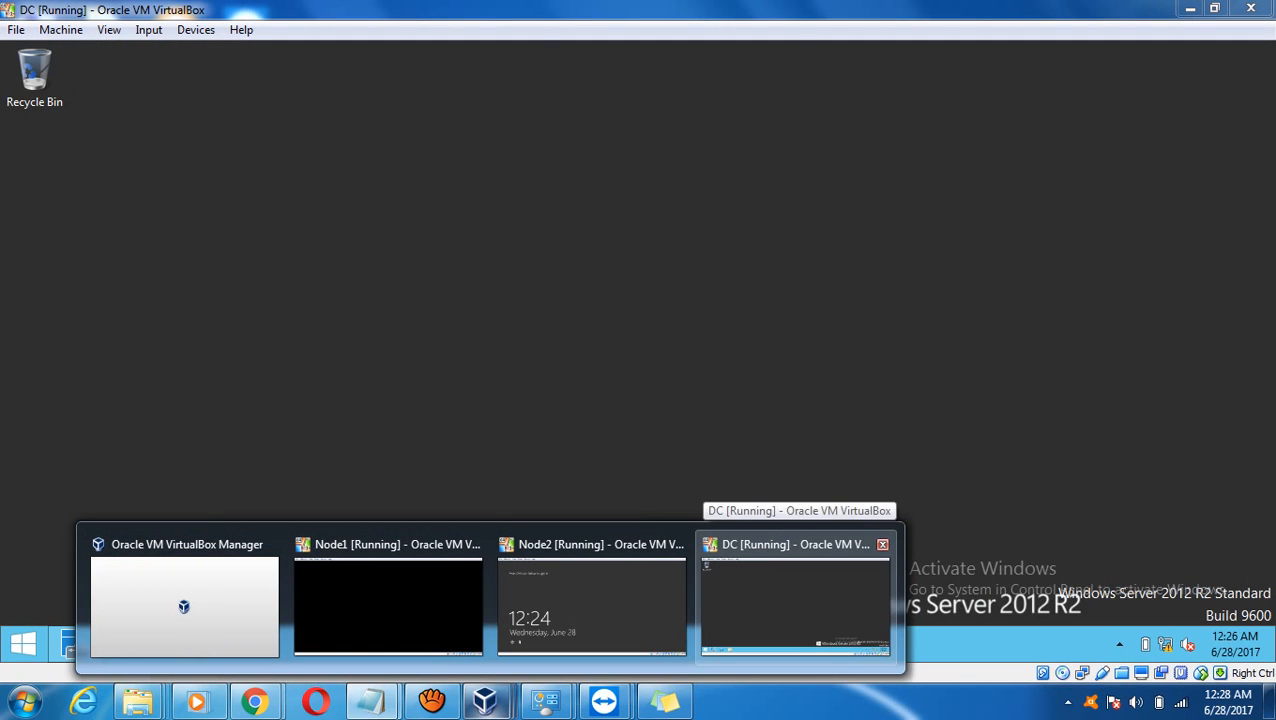
left_click(795, 606)
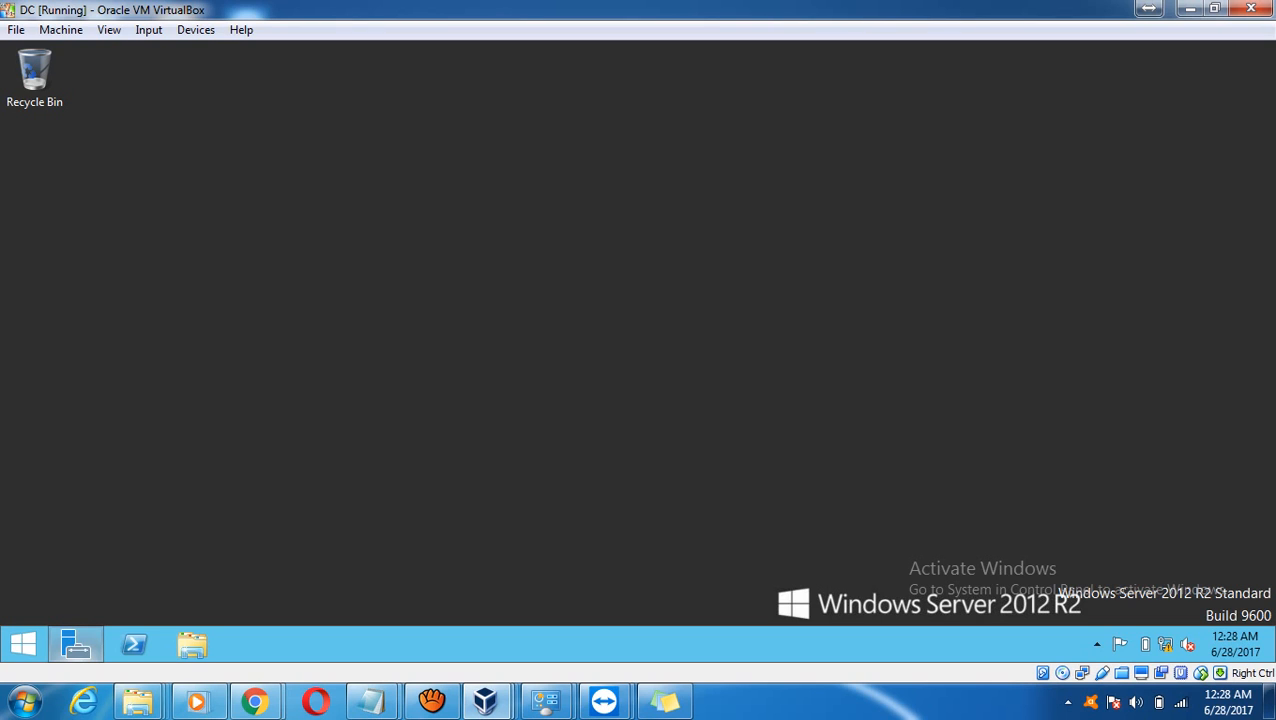
left_click(76, 644)
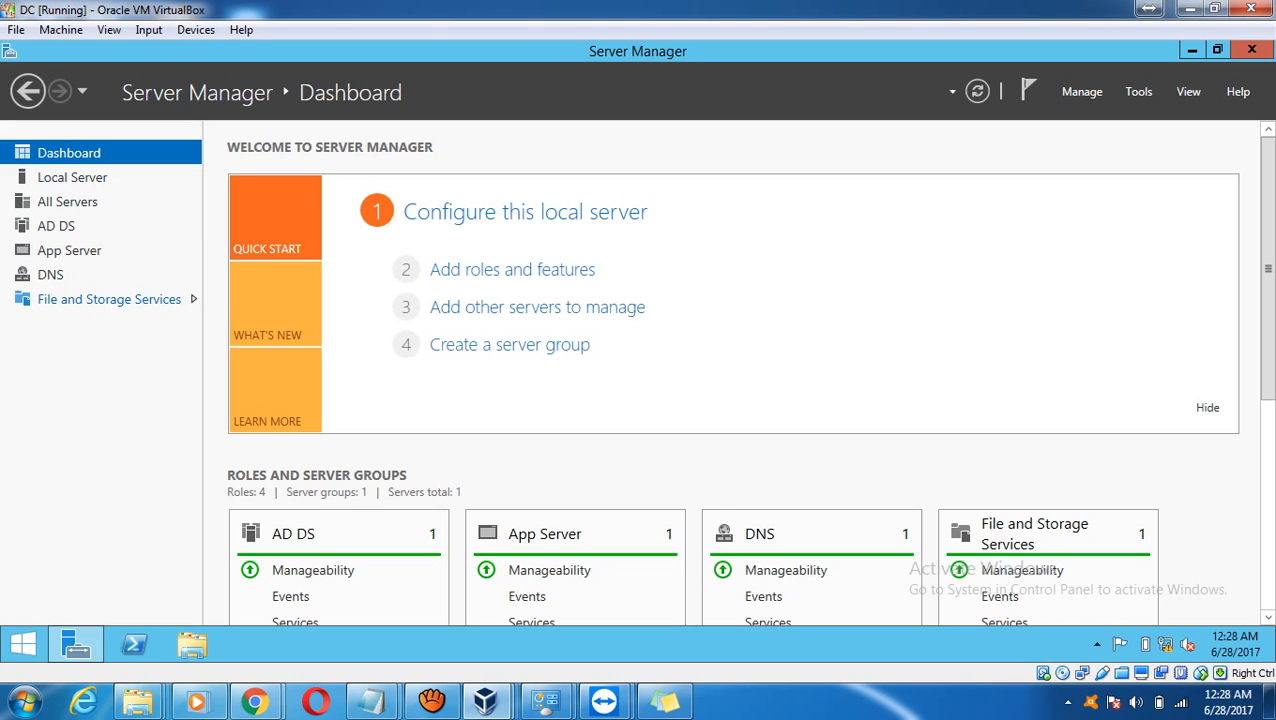
left_click(109, 299)
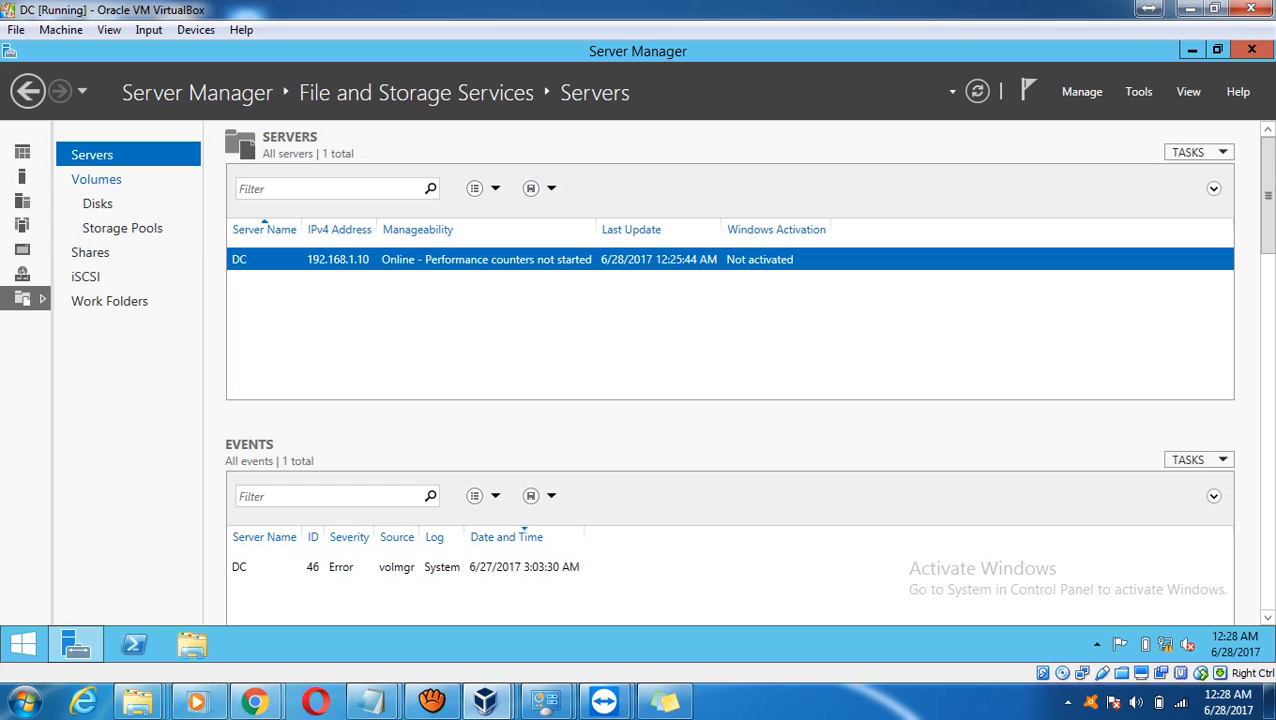
left_click(98, 204)
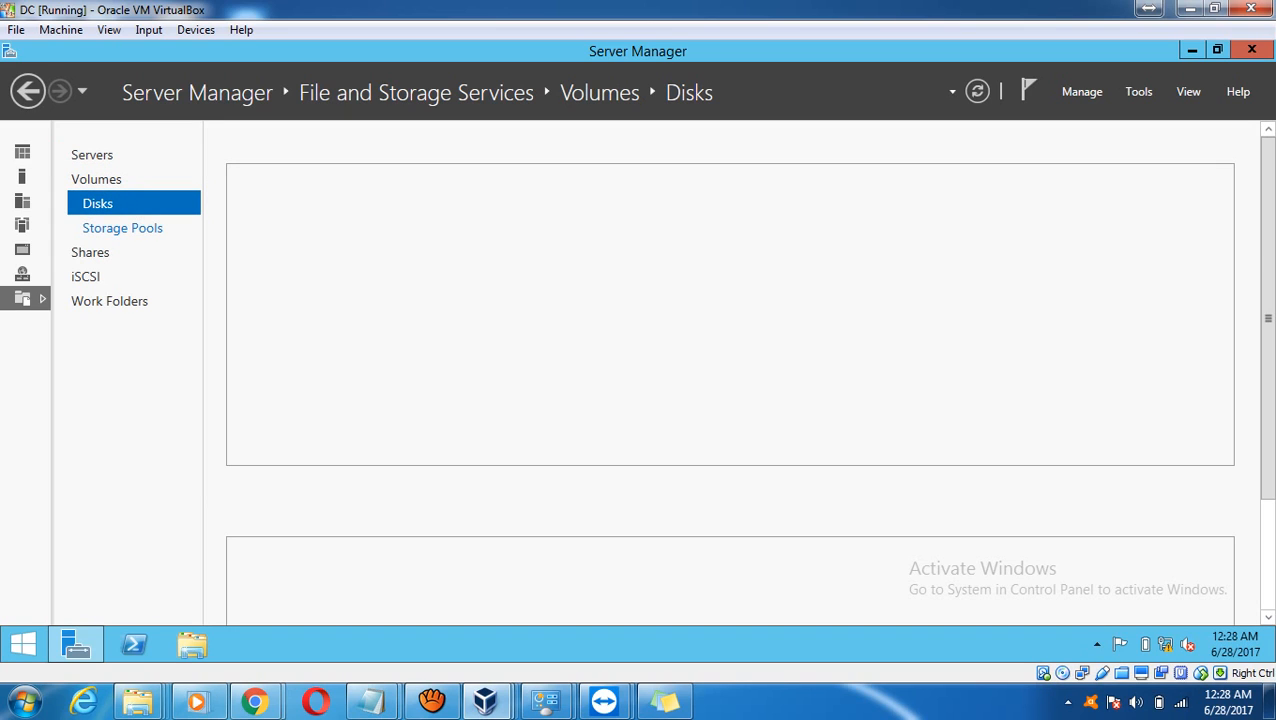
left_click(86, 277)
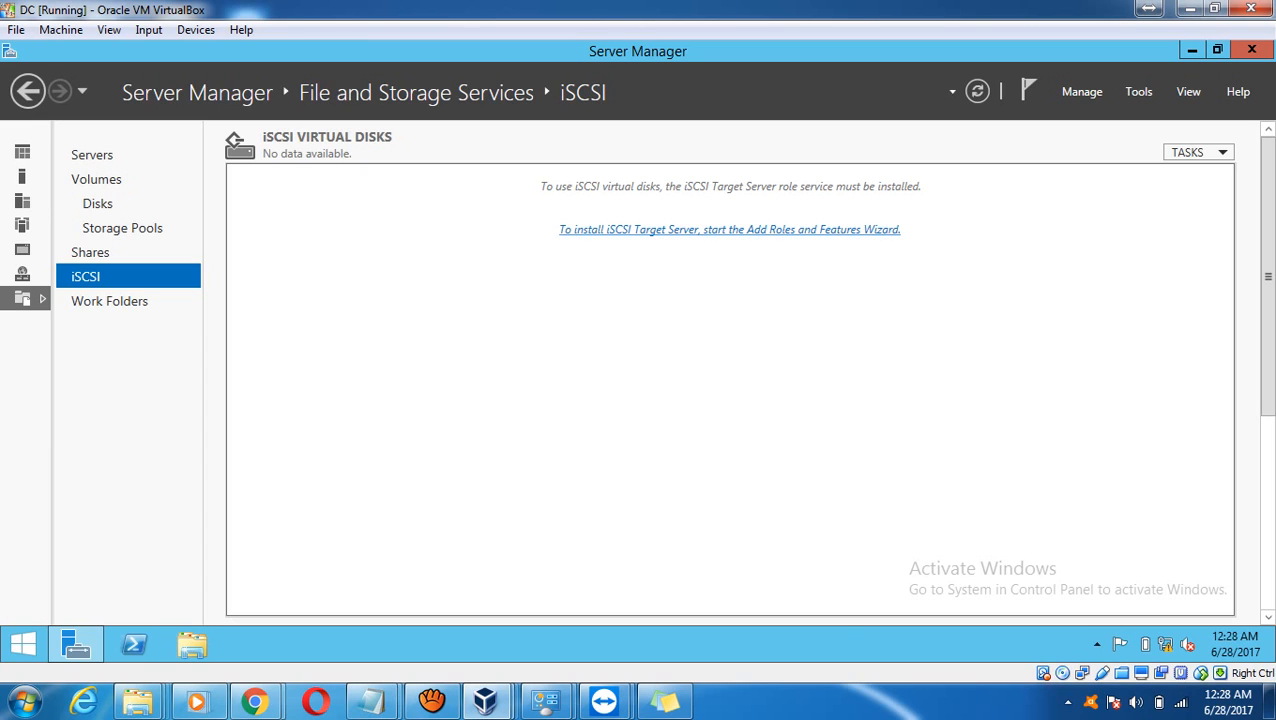
Install the iSCSI Target Server role service on DC.DBAin60Days.local without adding any extra features.
left_click(729, 229)
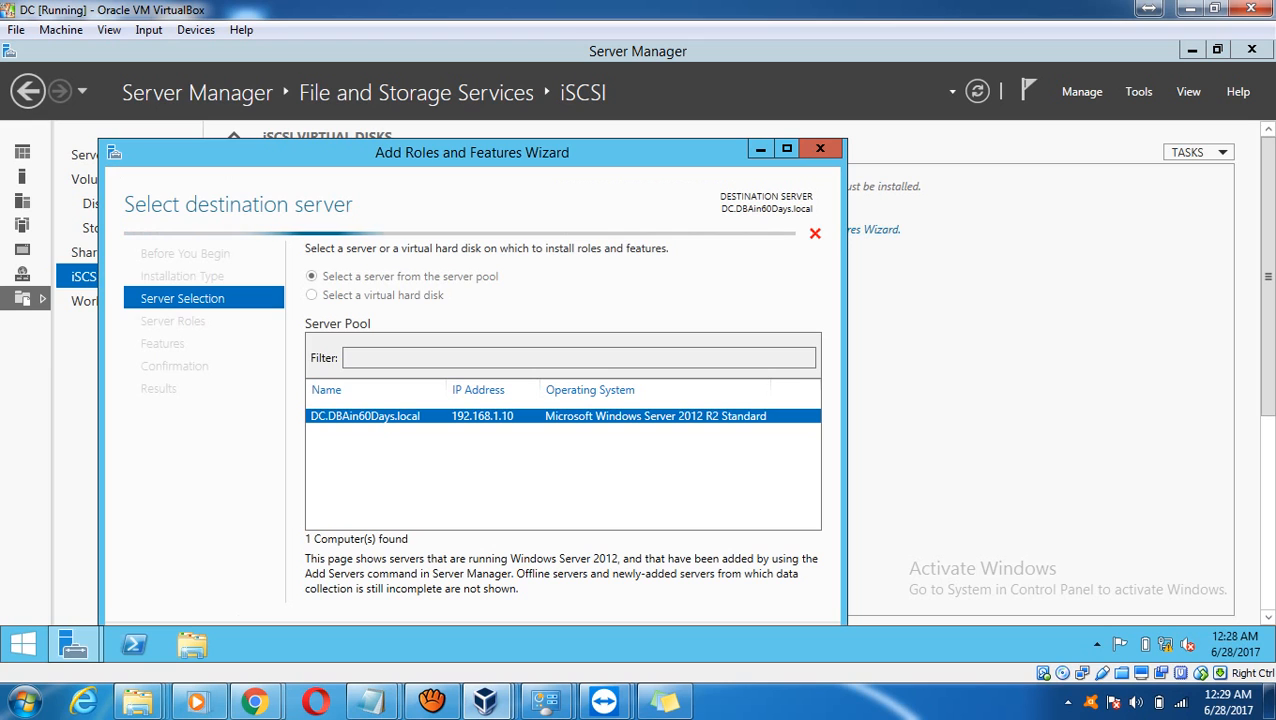
left_click_drag(490, 150, 661, 153)
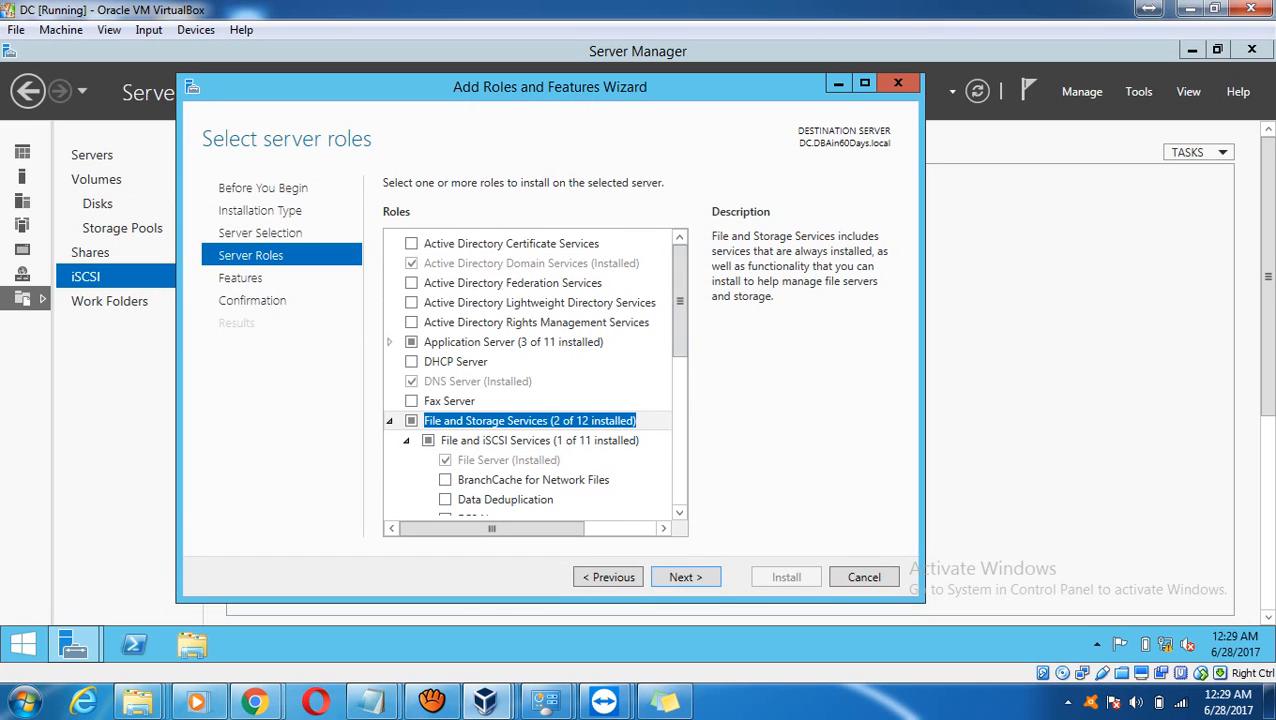
left_click_drag(680, 301, 680, 369)
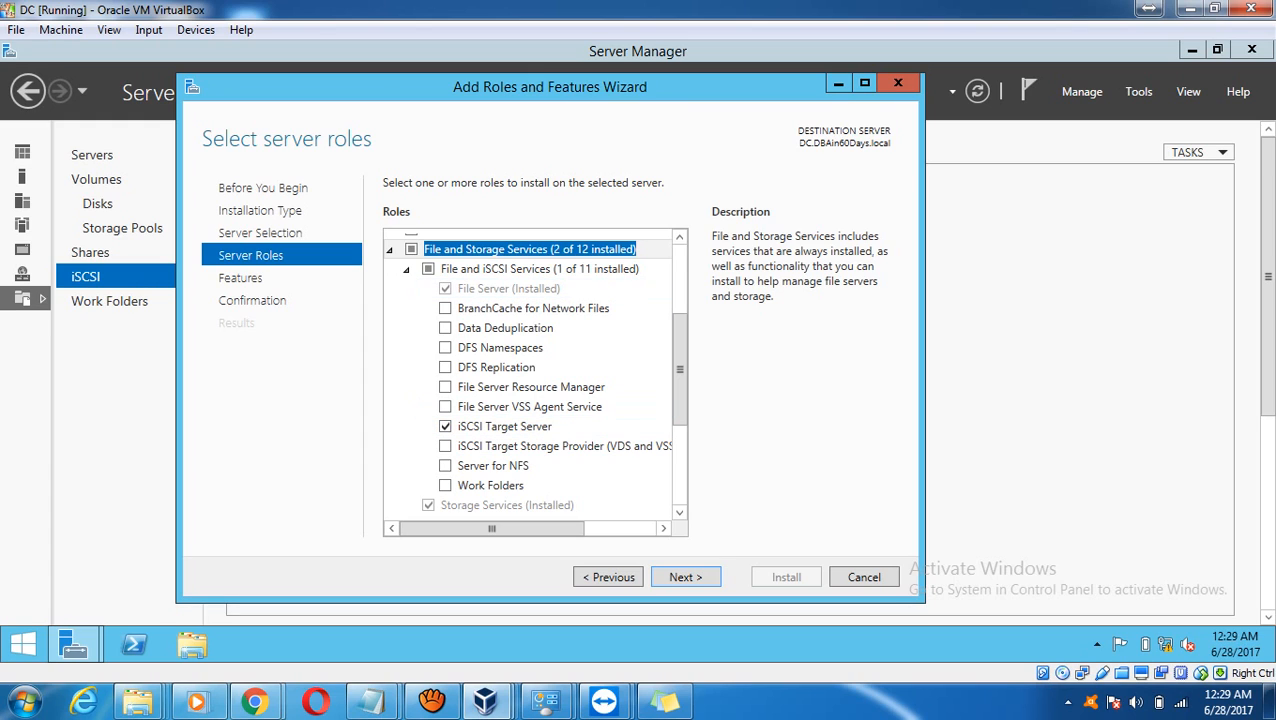
left_click(686, 577)
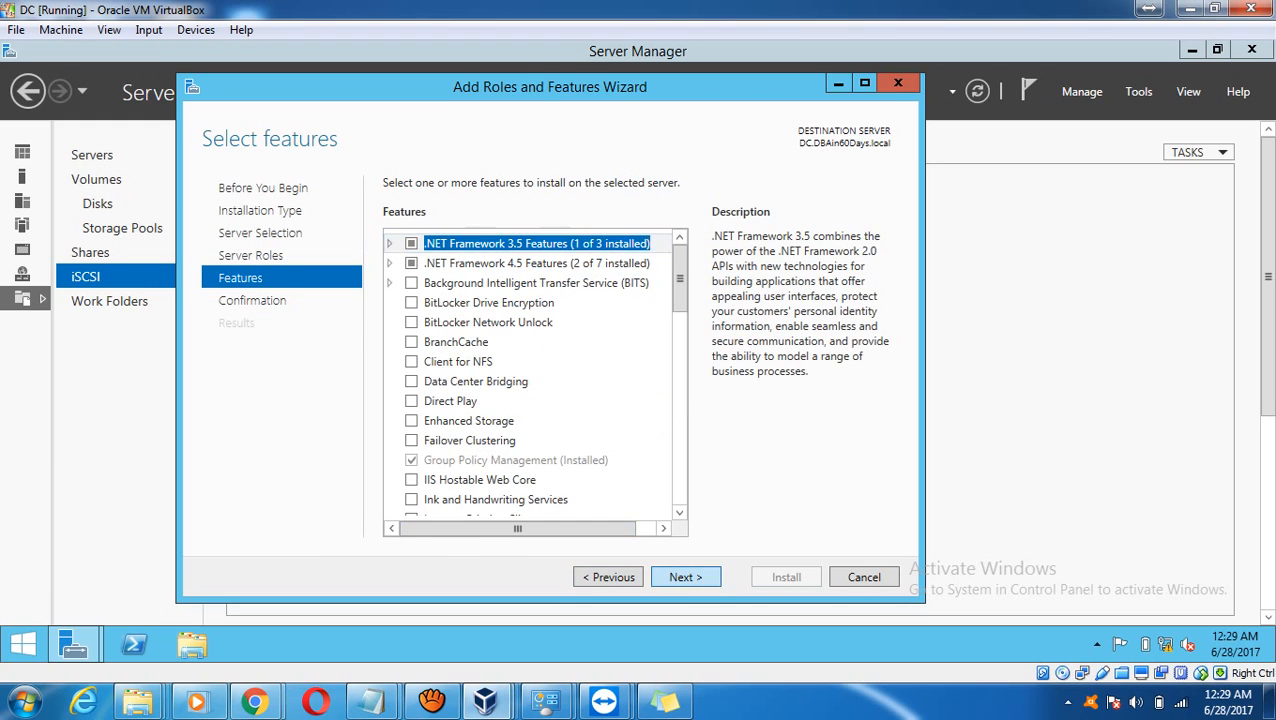
left_click(686, 577)
left_click(786, 577)
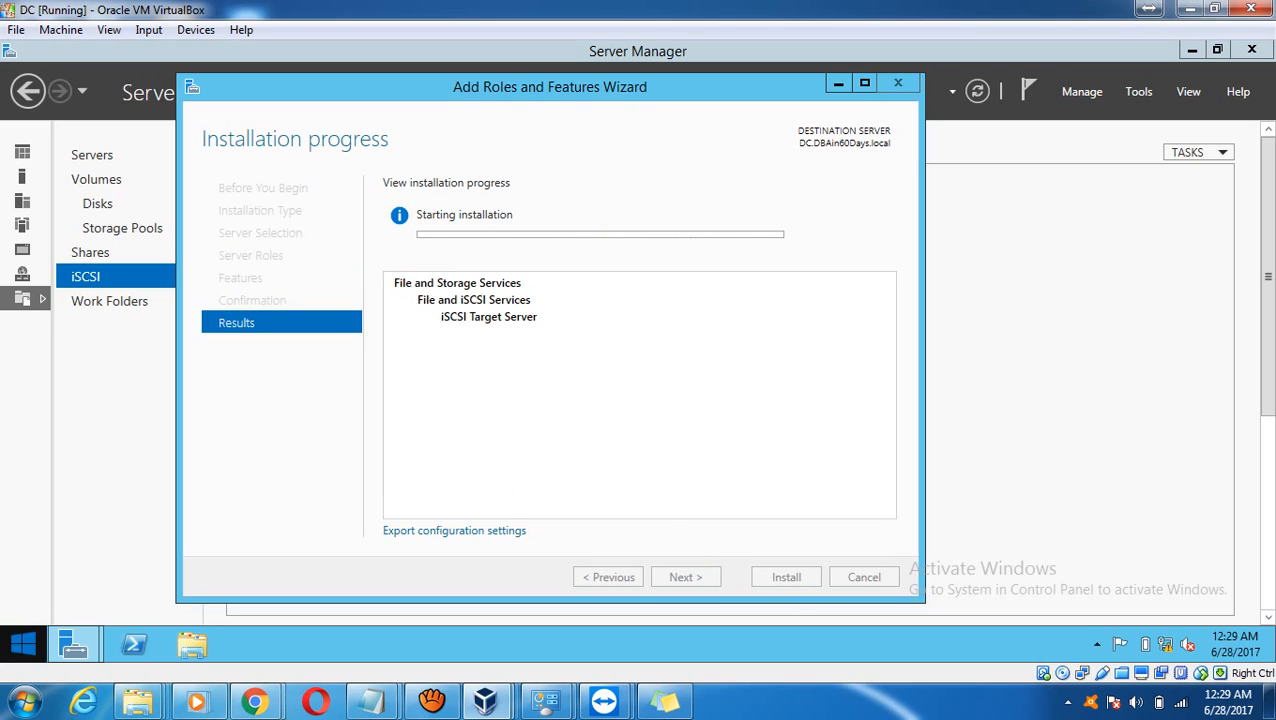
left_click(22, 645)
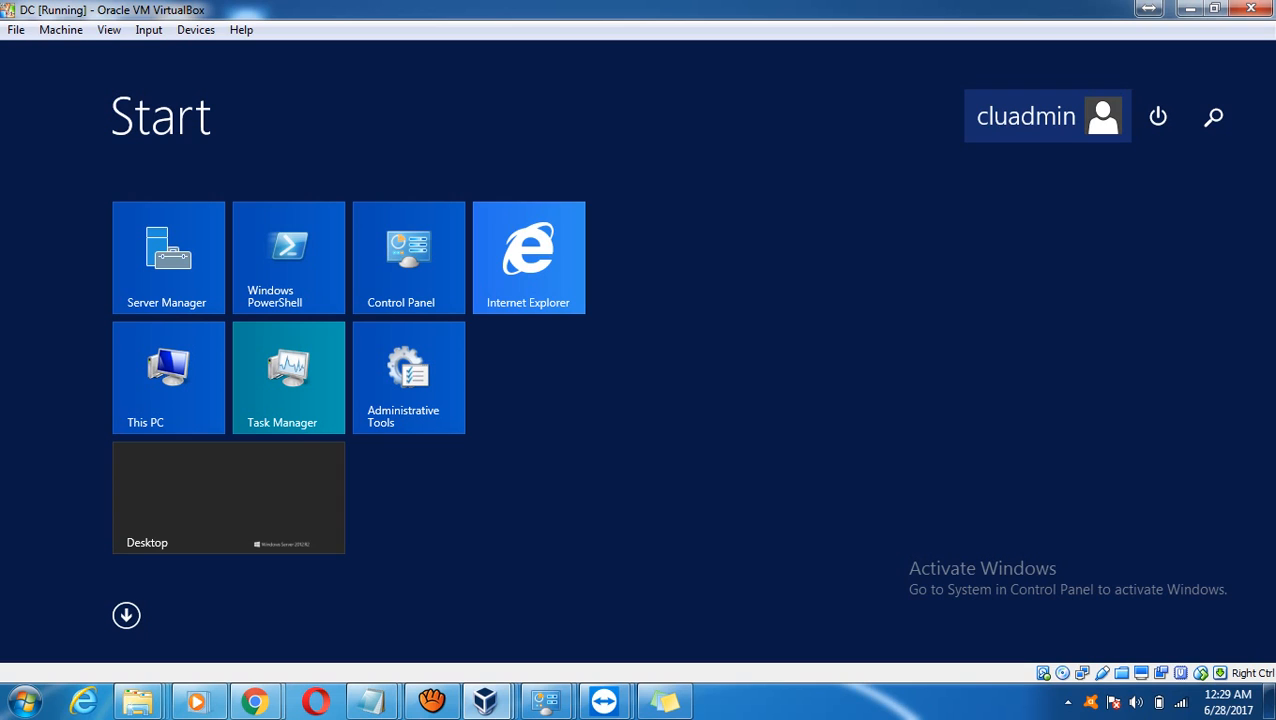
key("super")
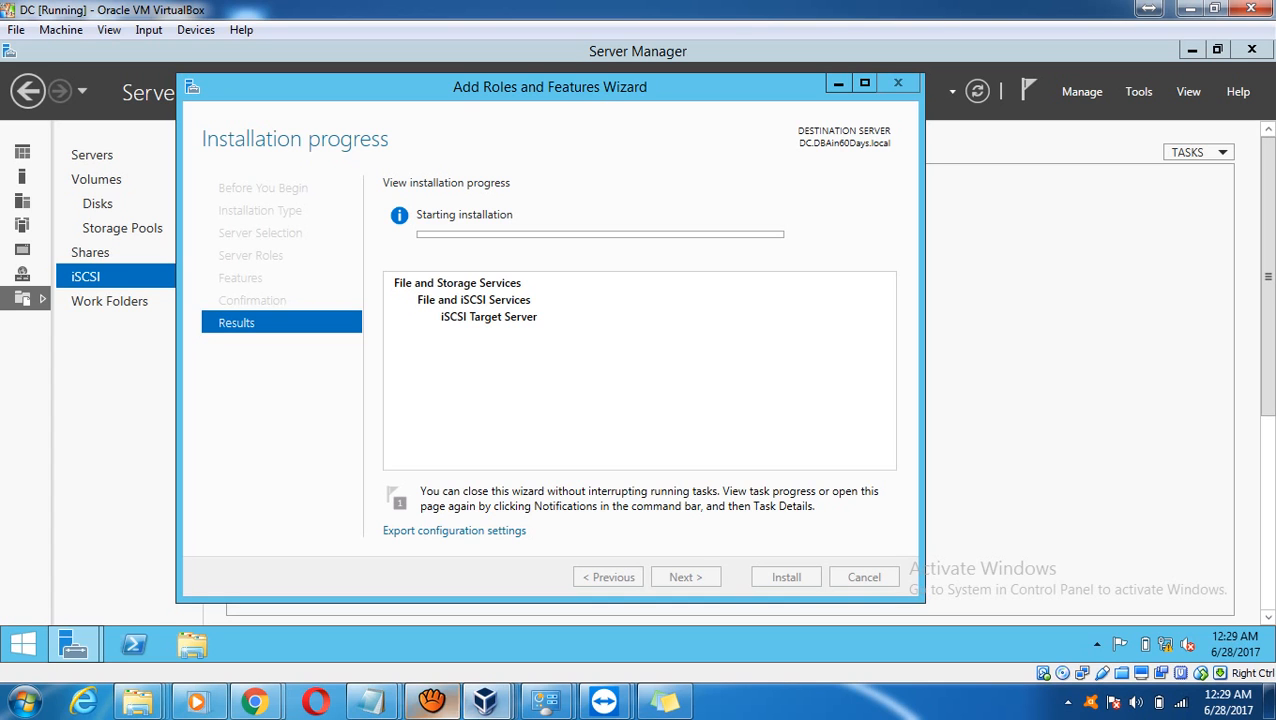
left_click(432, 701)
left_click(760, 447)
key("F7")
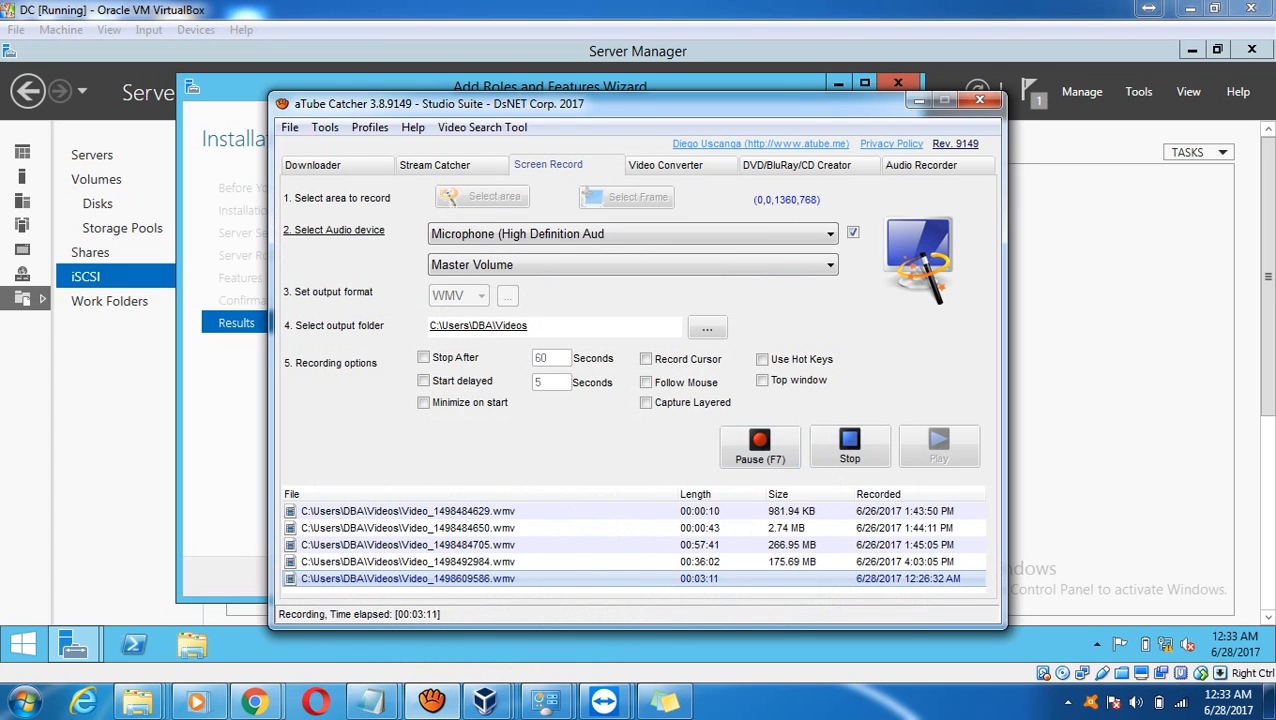
left_click(919, 101)
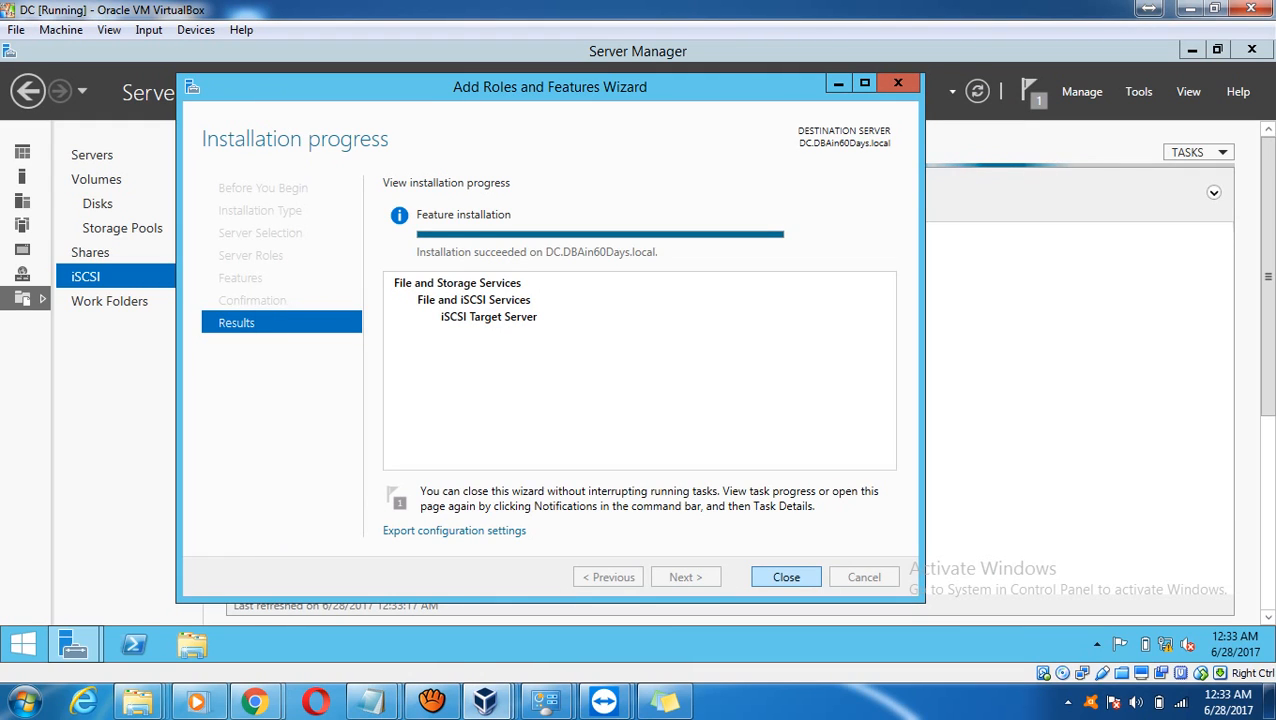
Close the role installation wizard and start a new iSCSI virtual disk on server DC, stored on volume C:.
left_click(786, 577)
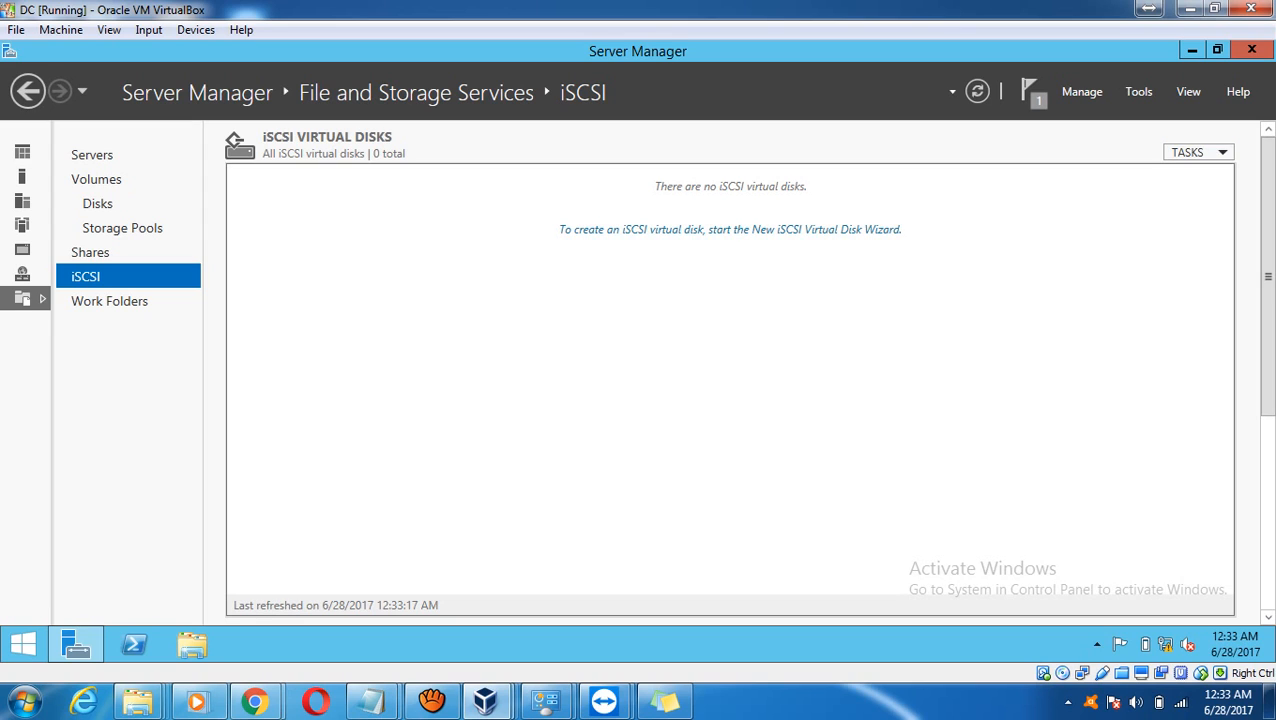
left_click(1192, 152)
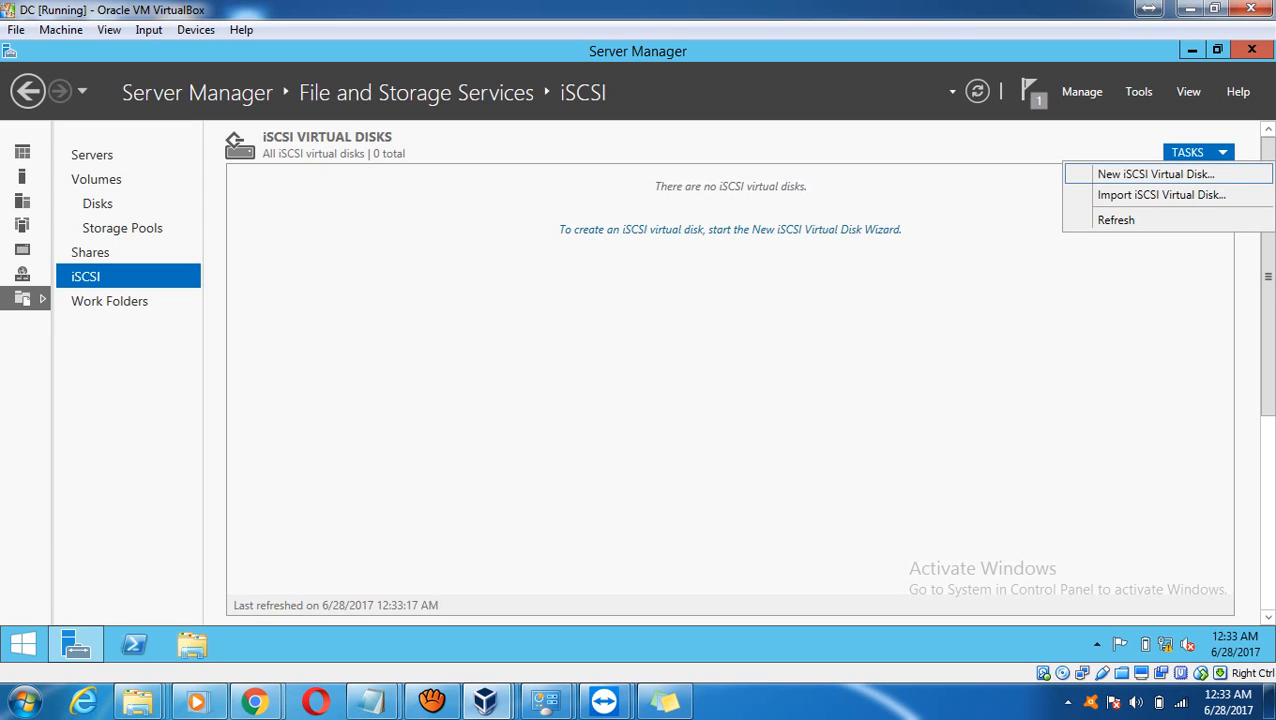
left_click(1156, 174)
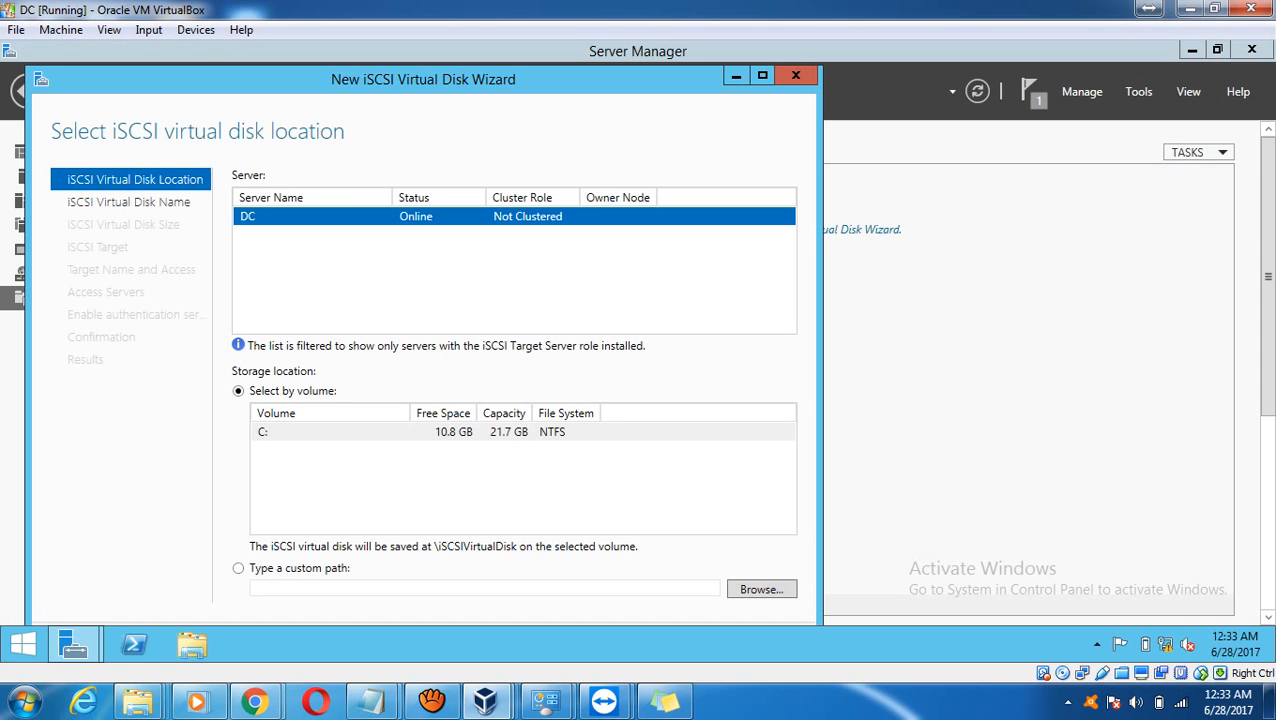
left_click_drag(465, 80, 627, 72)
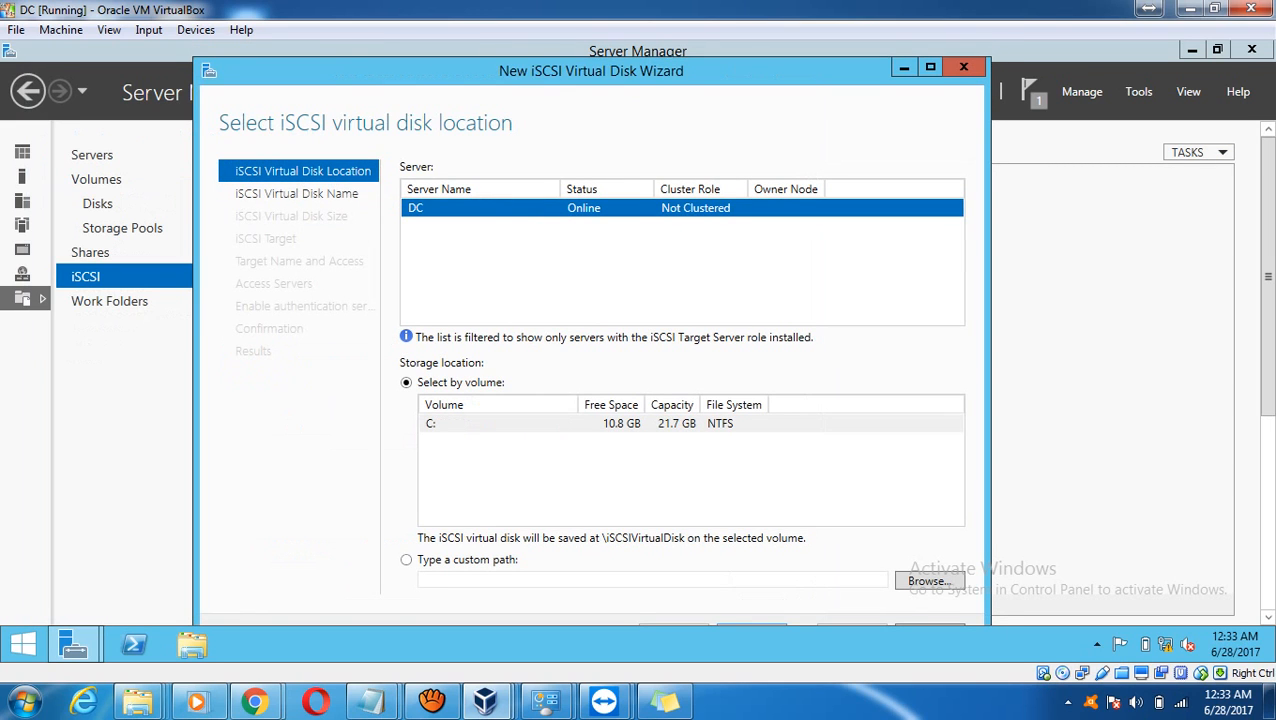
left_click(493, 424)
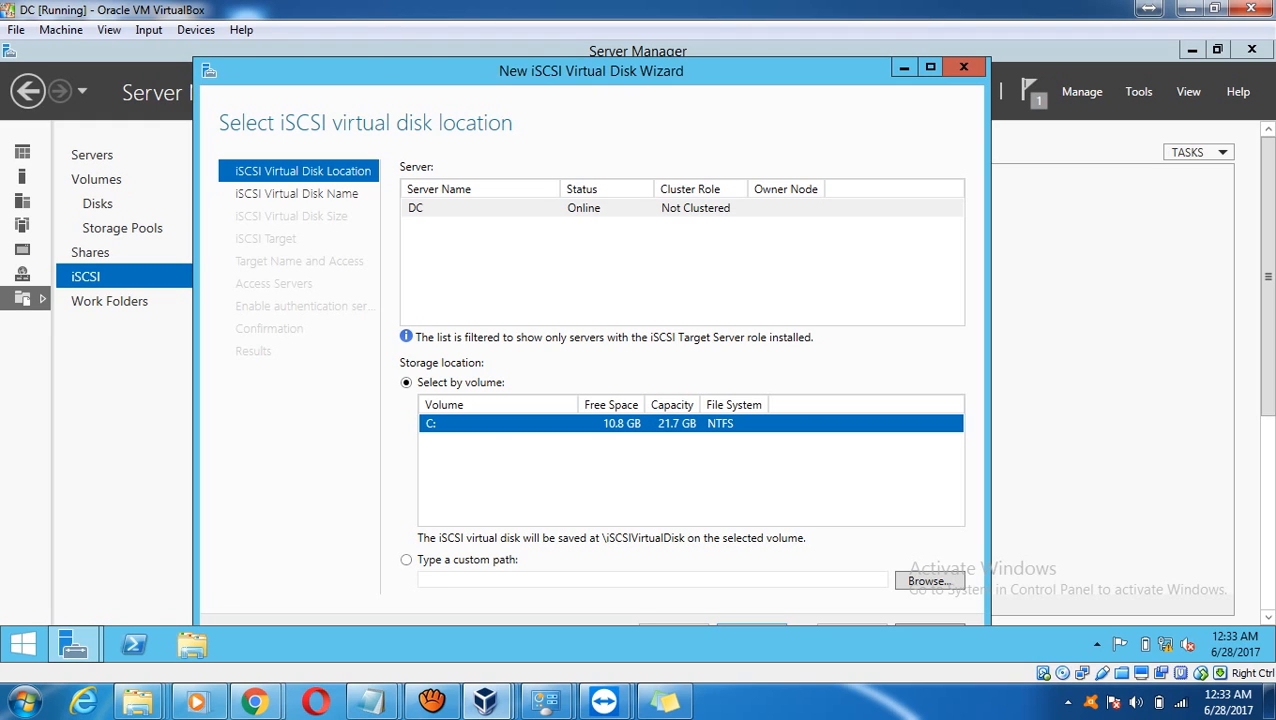
left_click(22, 645)
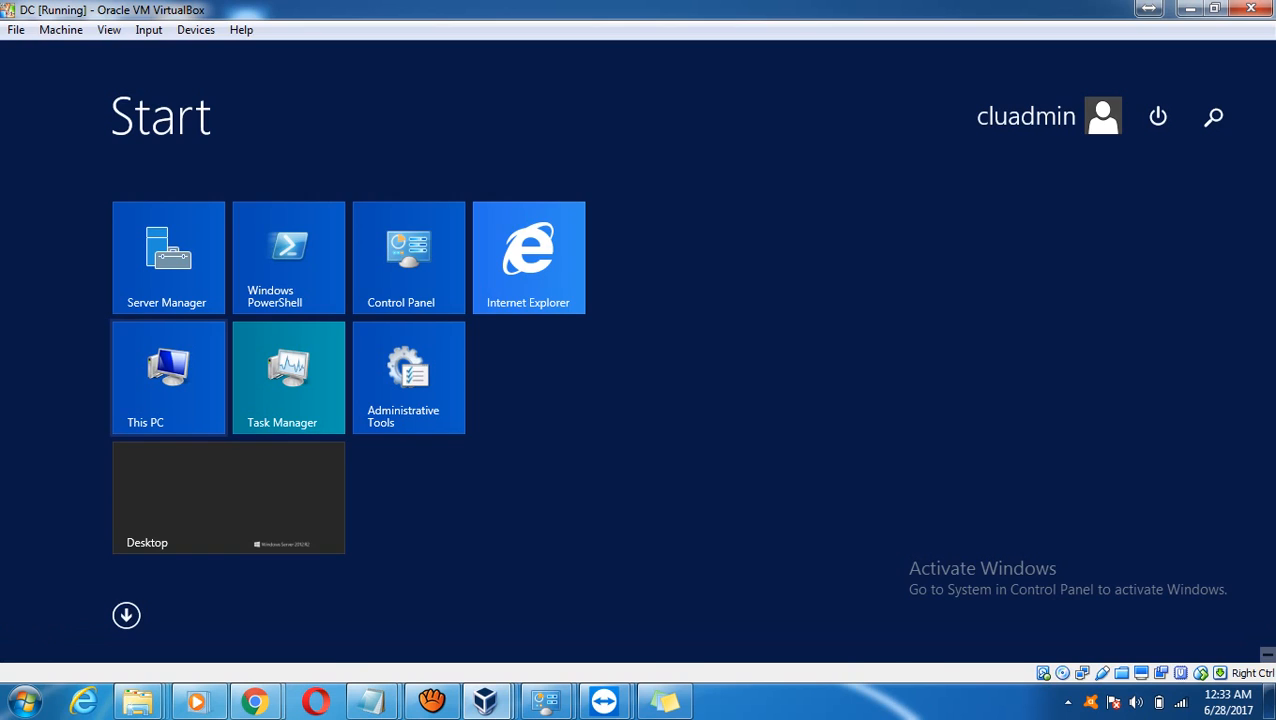
left_click(168, 378)
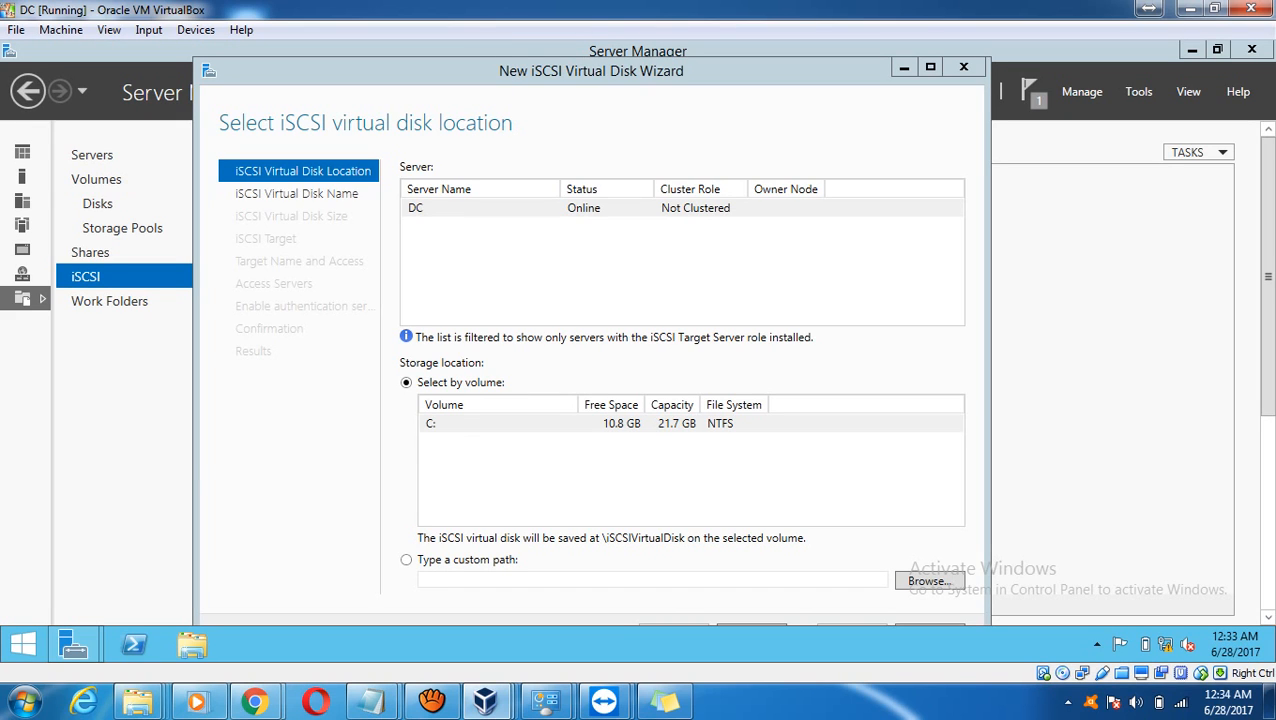
left_click(476, 424)
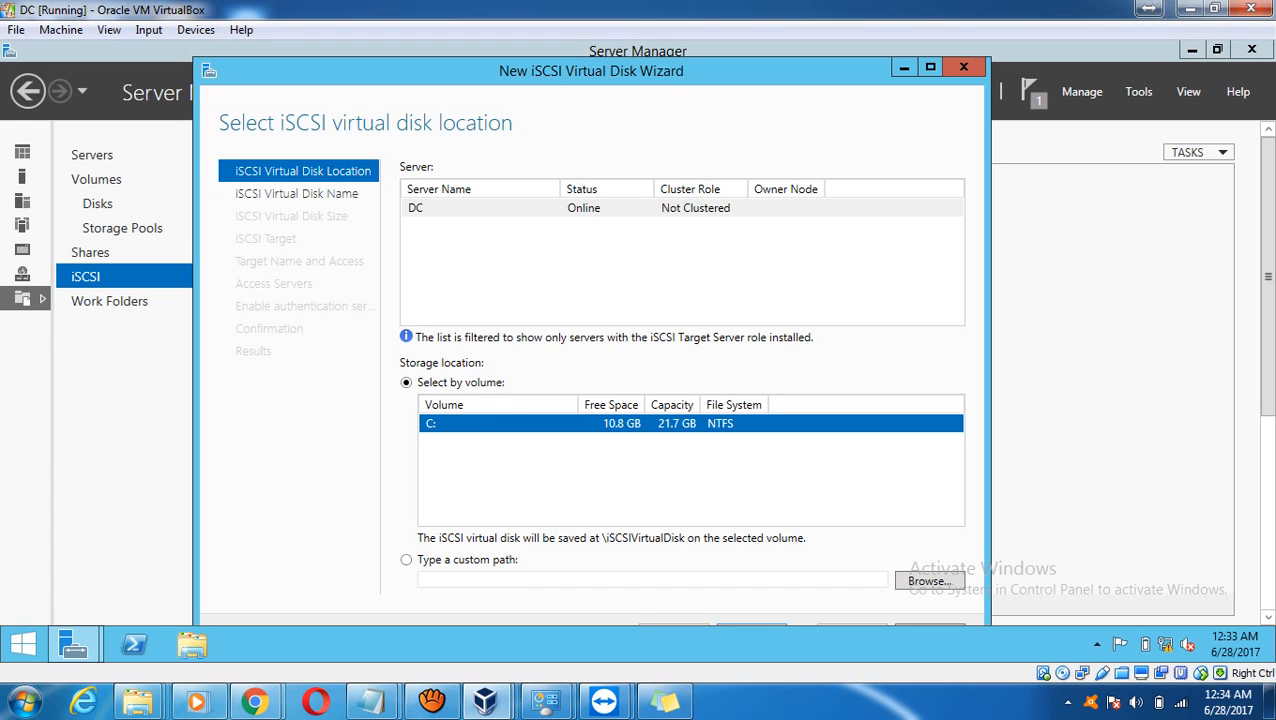
left_click(930, 67)
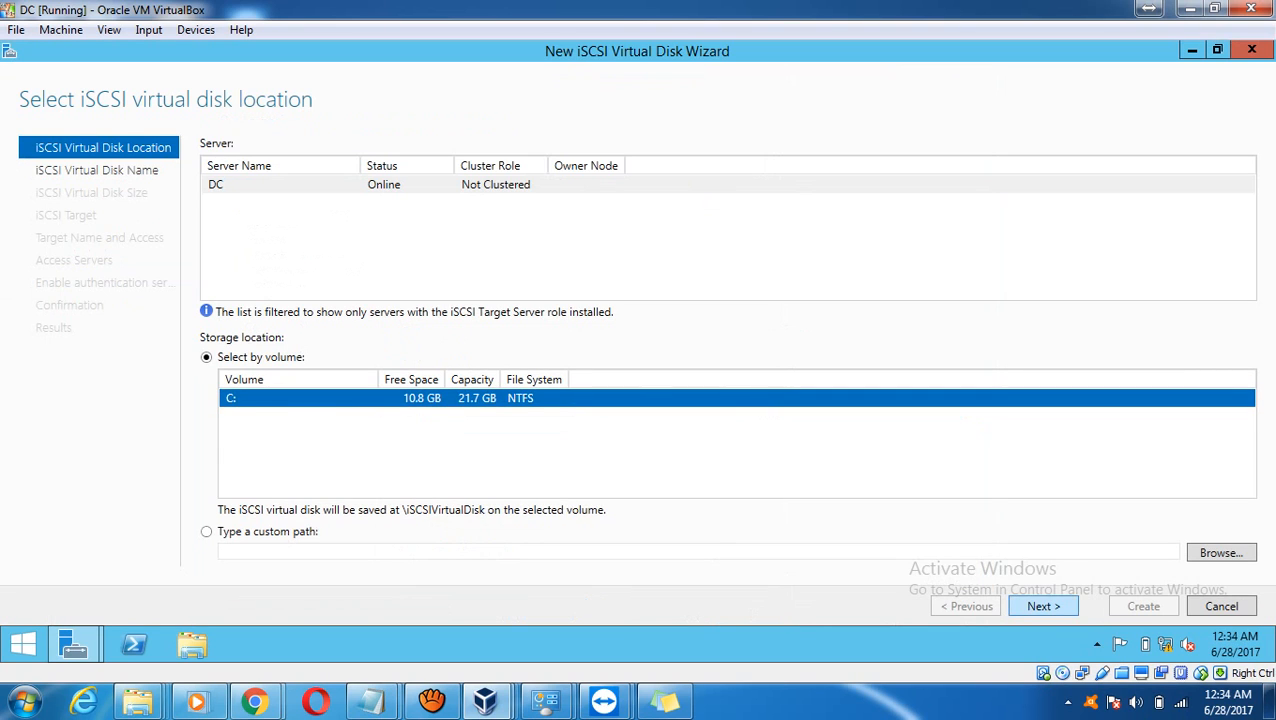
left_click(1043, 607)
Check the drives of the DC server under This PC in File Explorer, then return to the virtual disk wizard.
key("super+e")
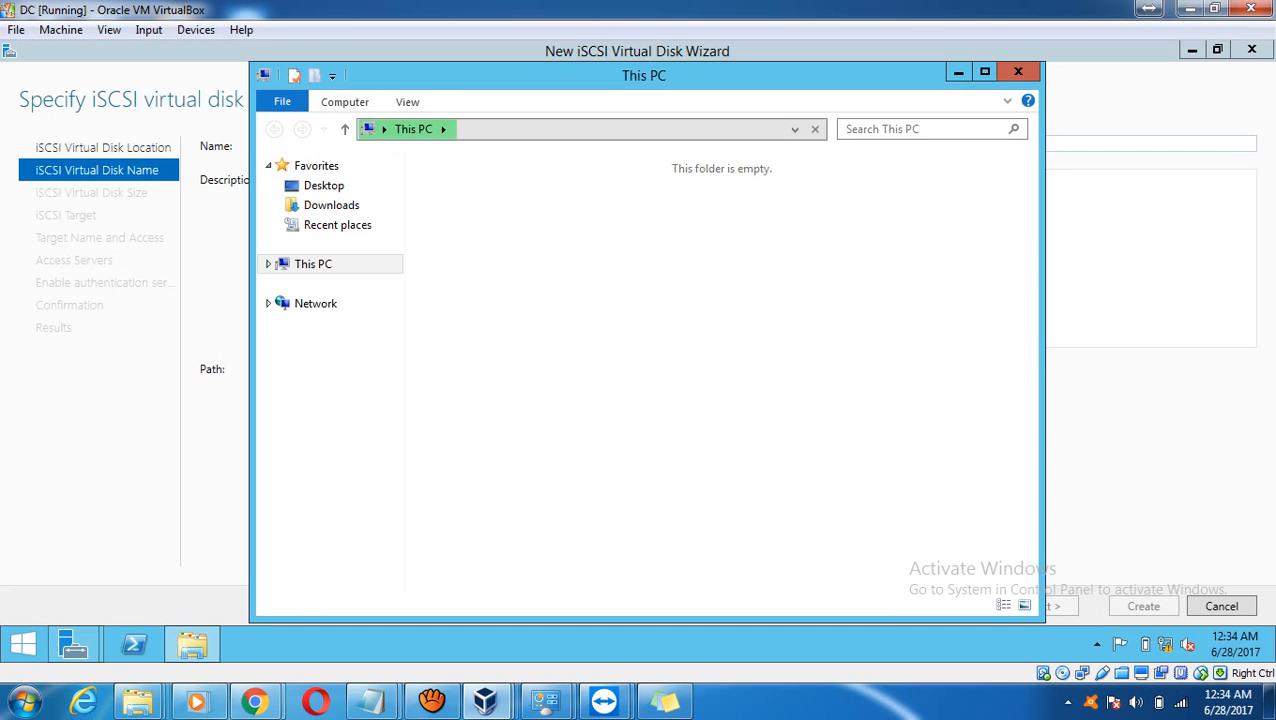
double_click(536, 386)
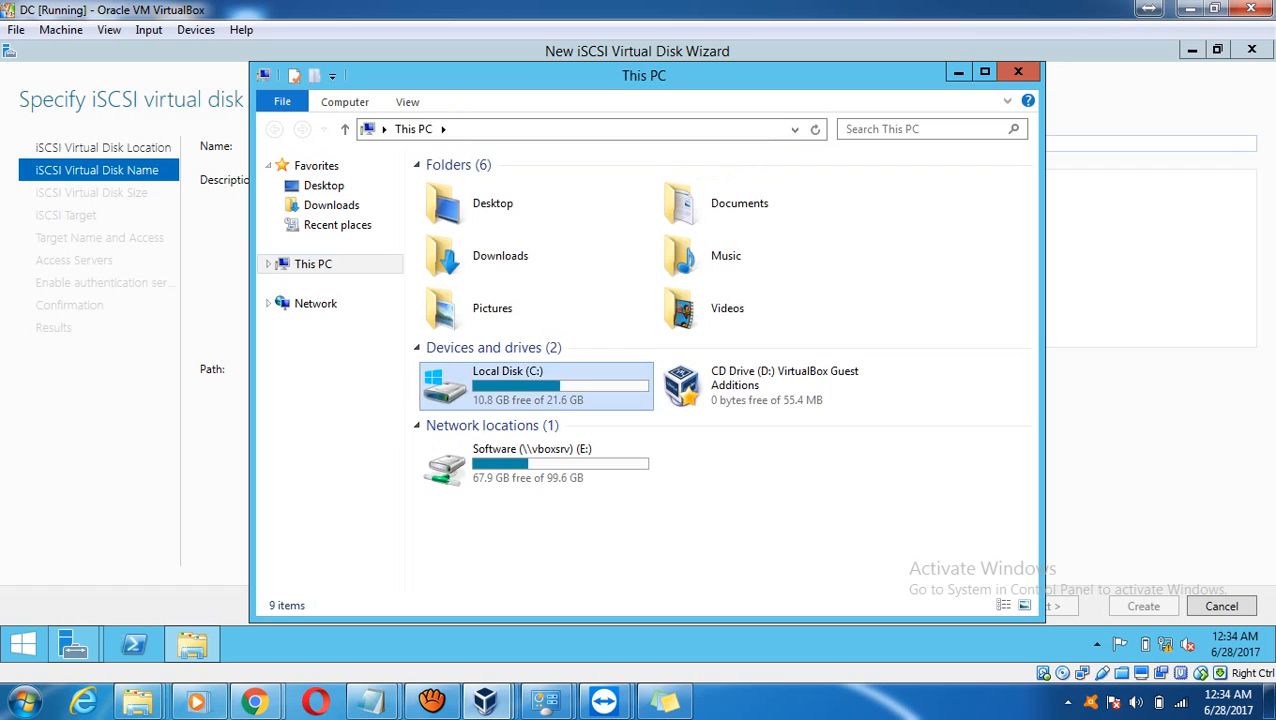
left_click(958, 72)
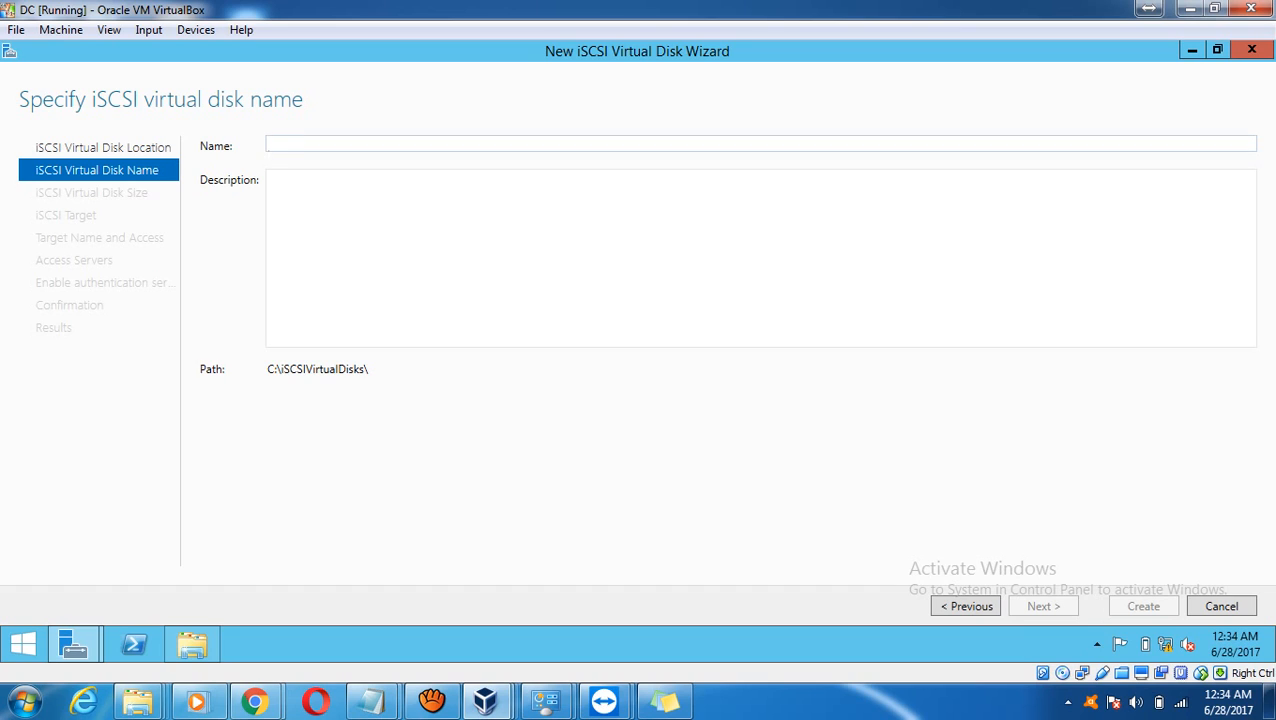
Name the new iSCSI virtual disk Data and continue to its size settings.
type("DAta")
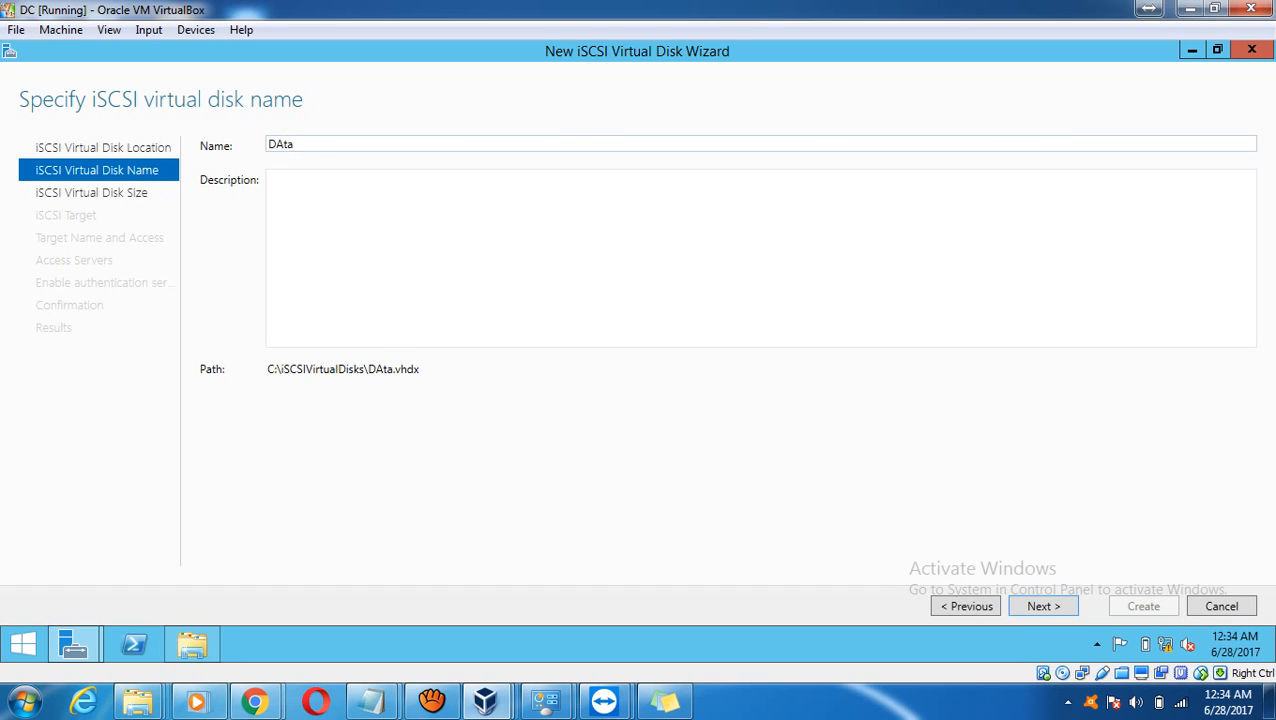
key("BackSpace")
key("BackSpace")
key("BackSpace")
type("ata")
left_click(1043, 606)
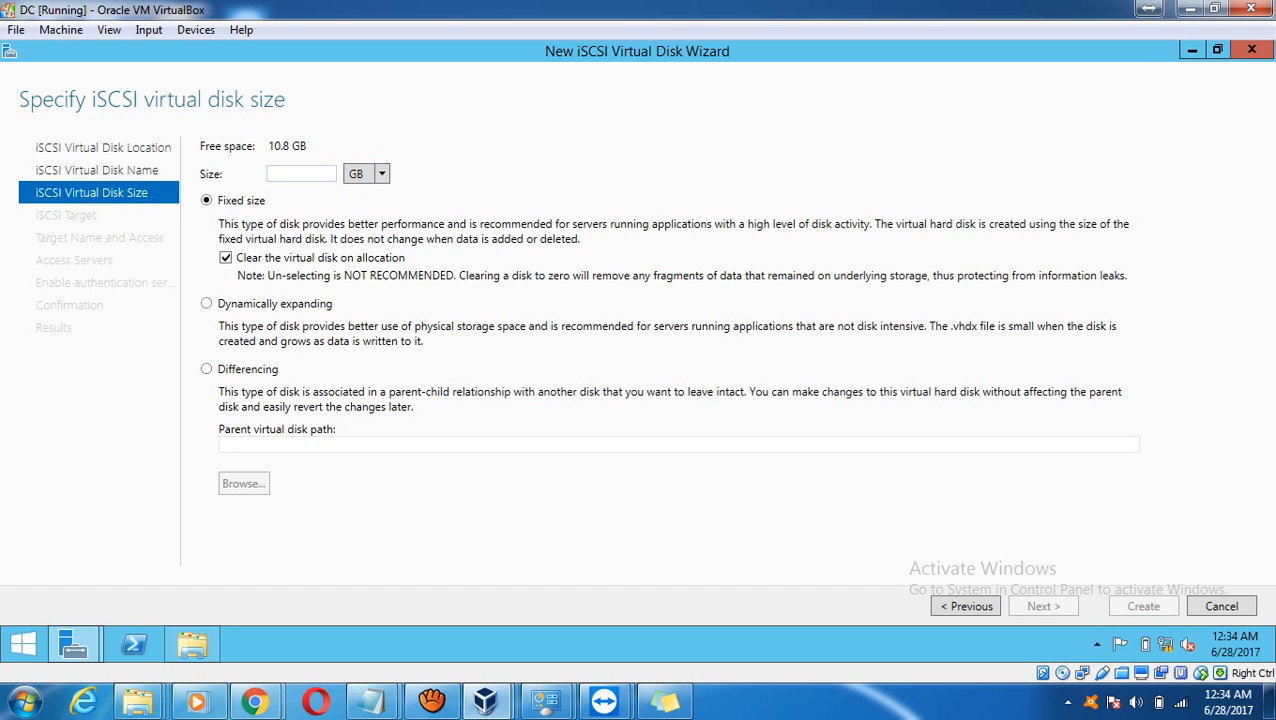
Set the Data virtual disk to a fixed size of 1024 MB and continue to the target assignment.
type("1024")
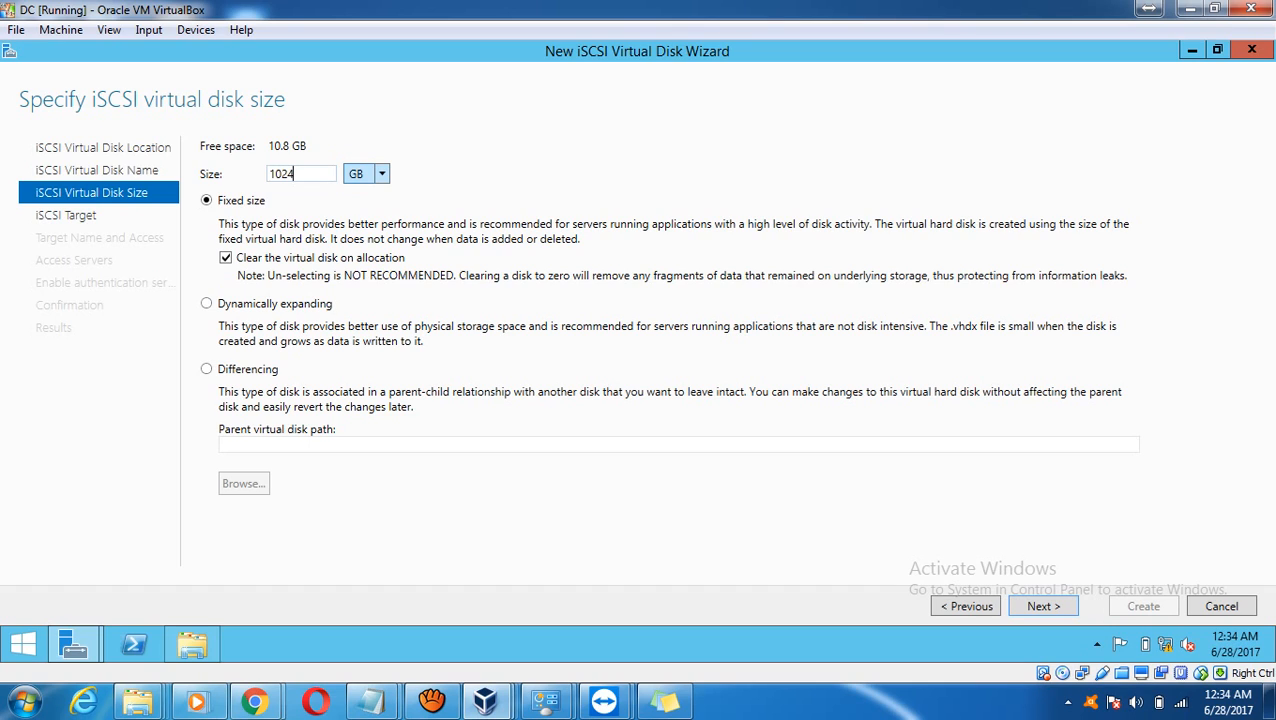
left_click(381, 174)
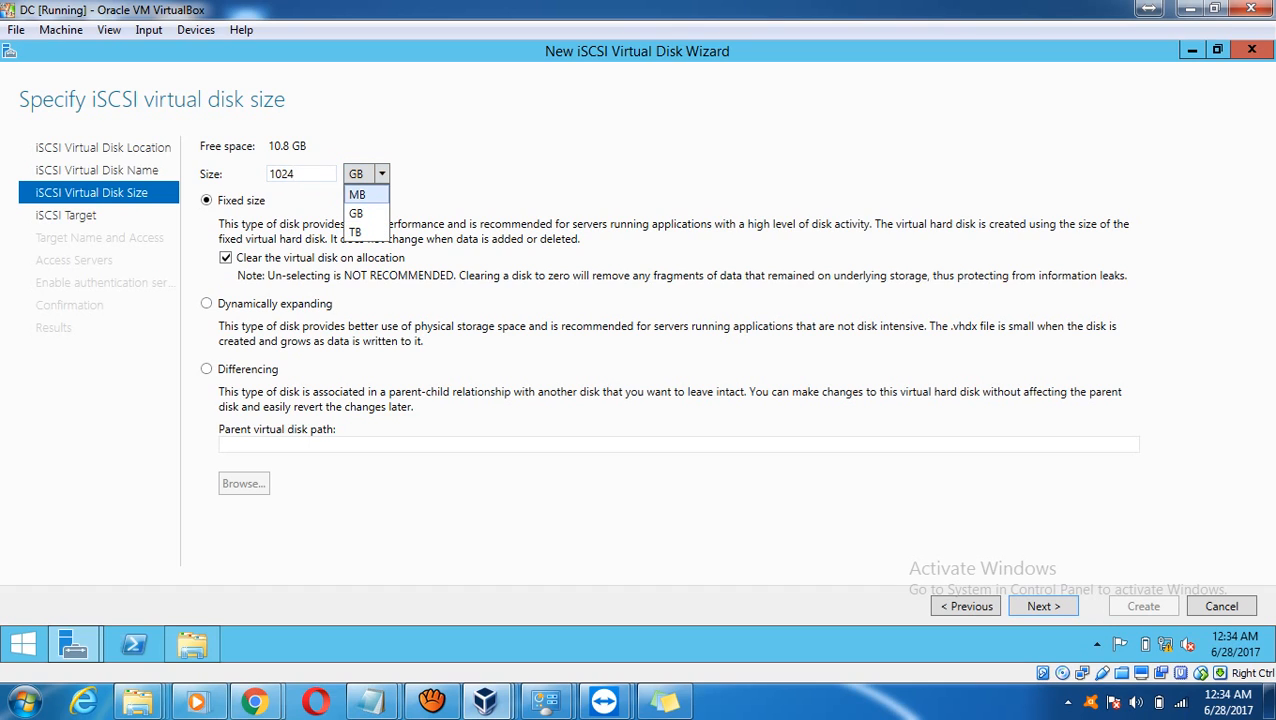
left_click(360, 194)
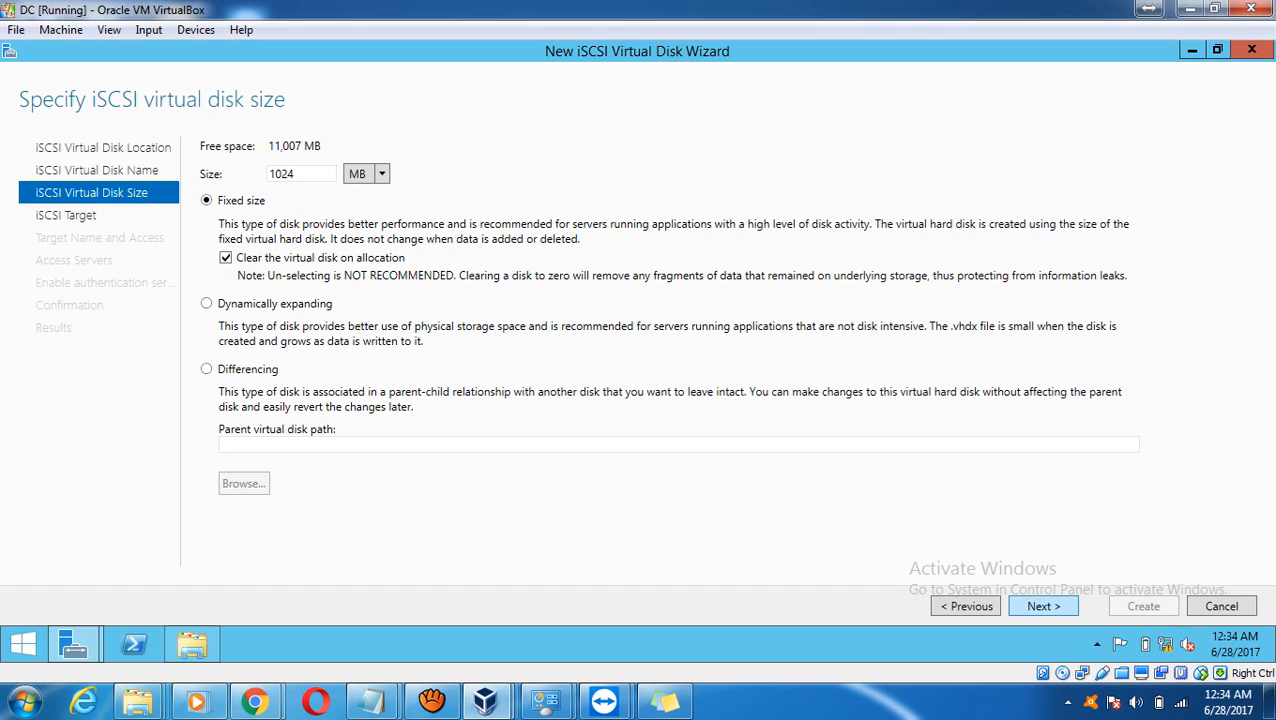
left_click(1043, 606)
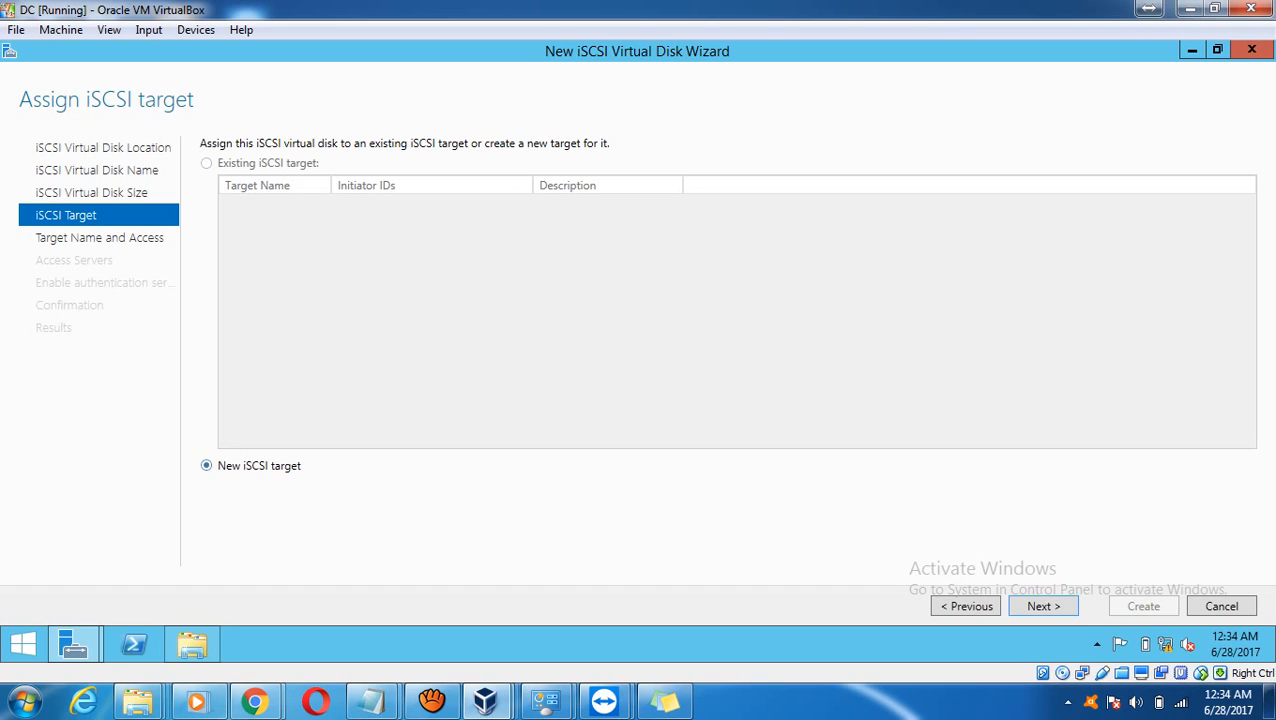
Assign the disk to a new iSCSI target named SQL and continue to the access servers.
left_click(1043, 606)
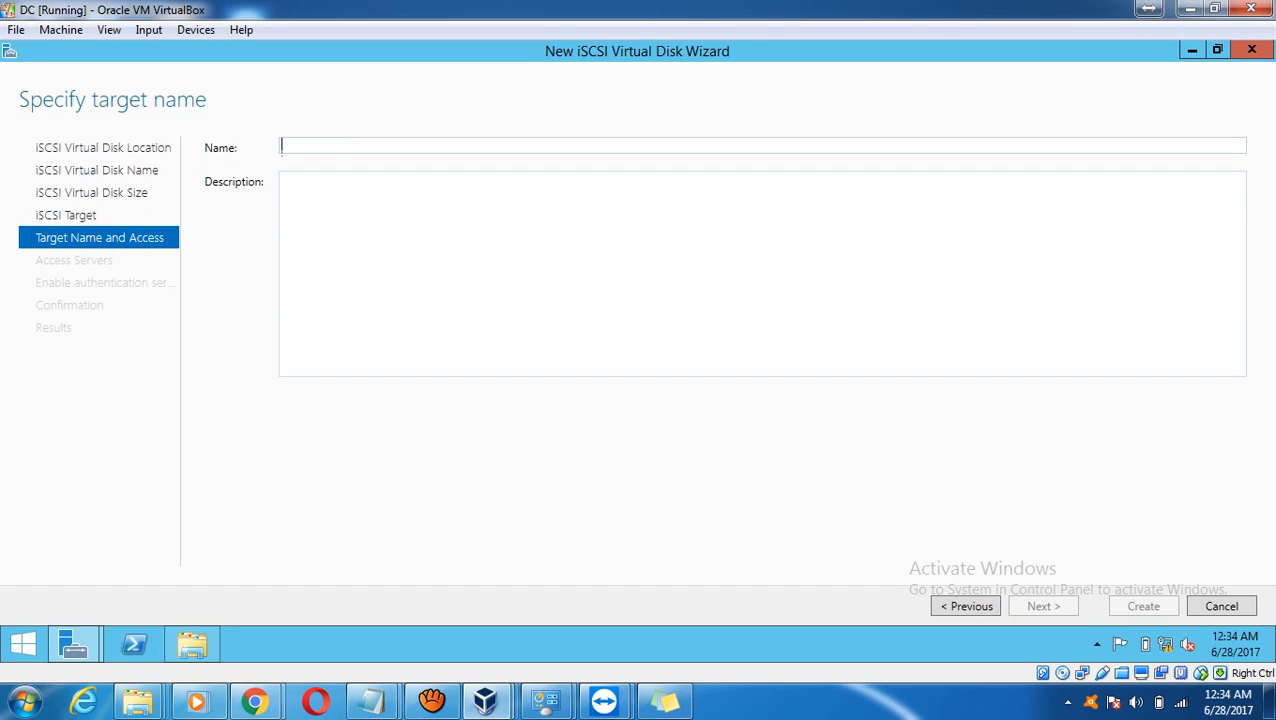
type("DAa")
key("BackSpace")
key("BackSpace")
key("BackSpace")
type("SQL")
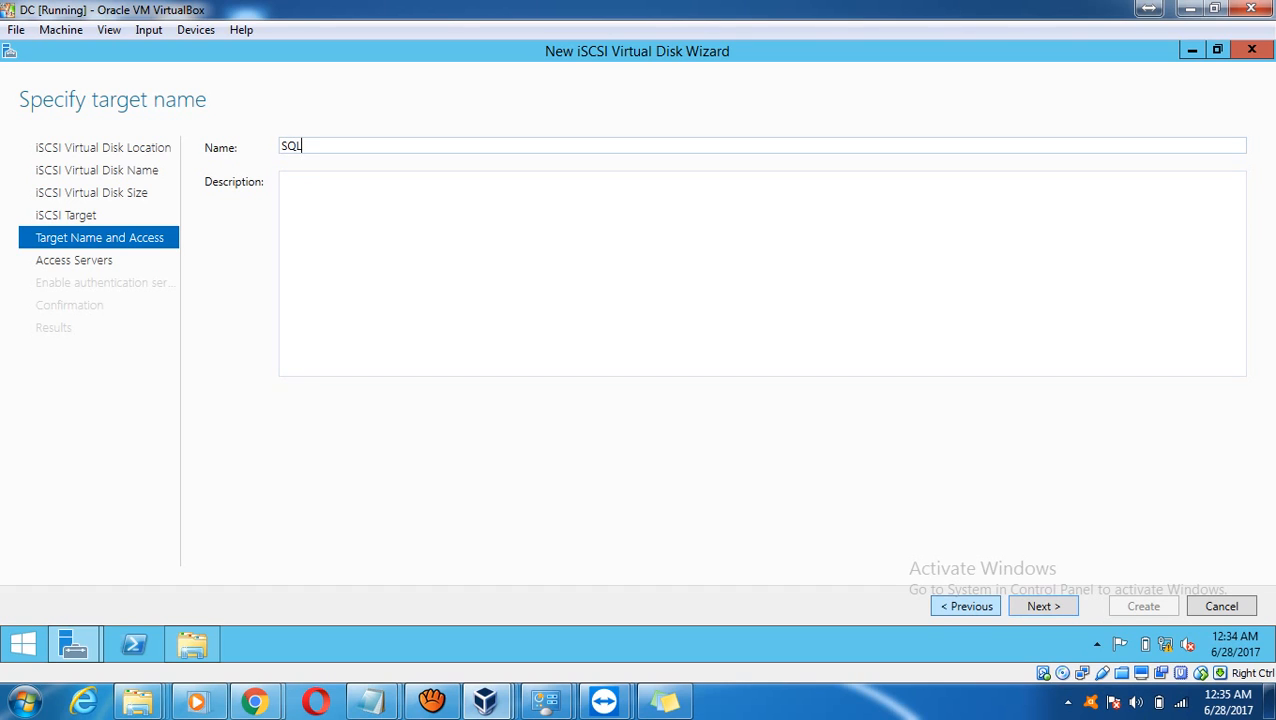
left_click(1043, 606)
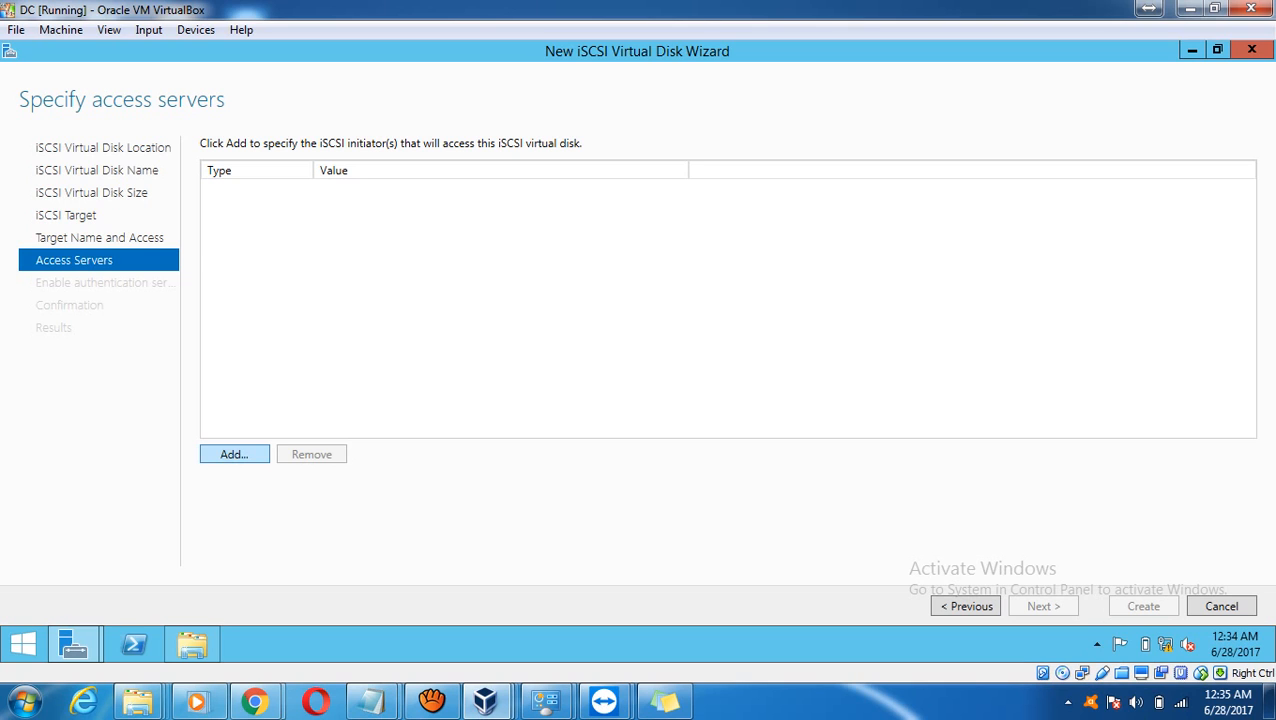
Add an initiator identified by IP address 192.168.1.11 to the target's access servers.
key("Return")
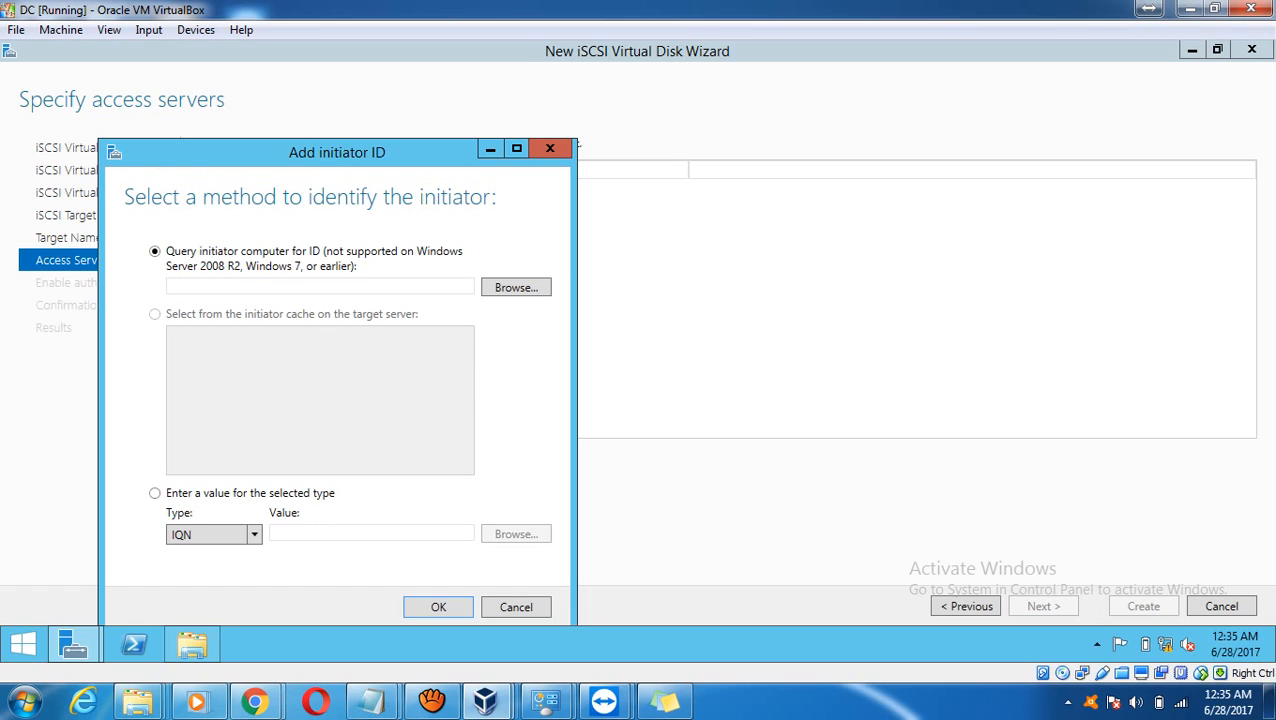
left_click(254, 535)
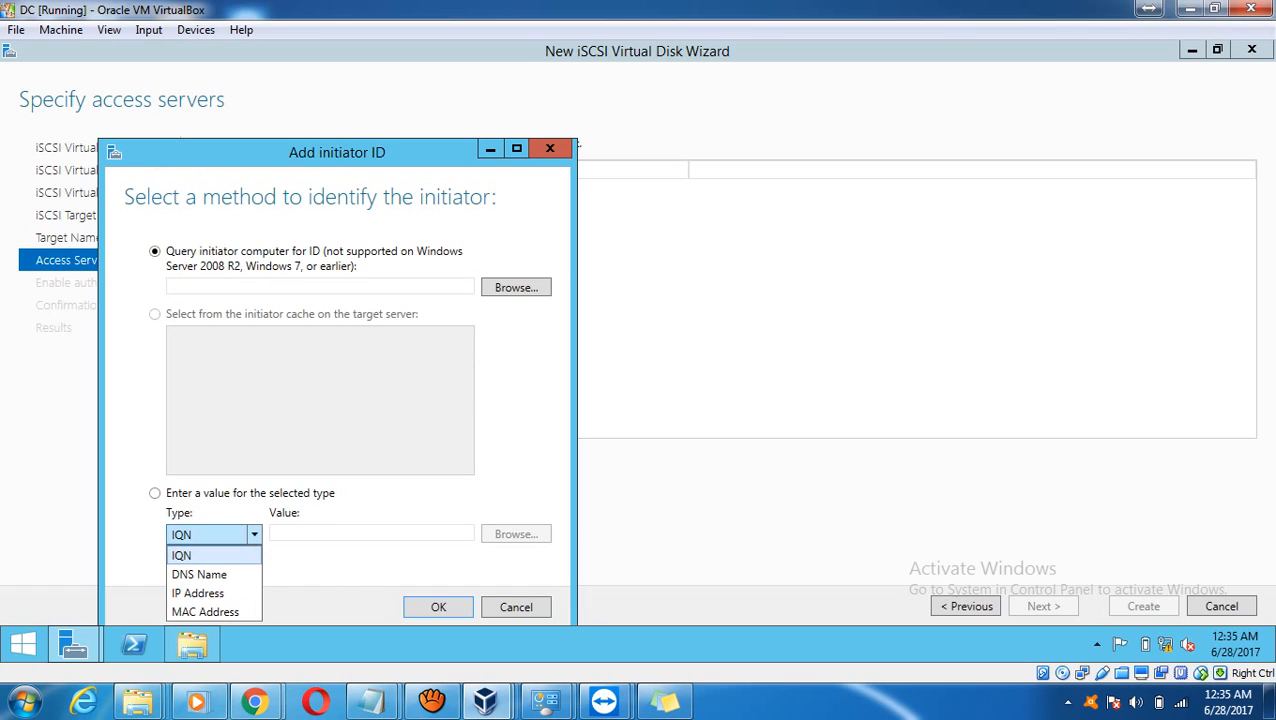
left_click(213, 555)
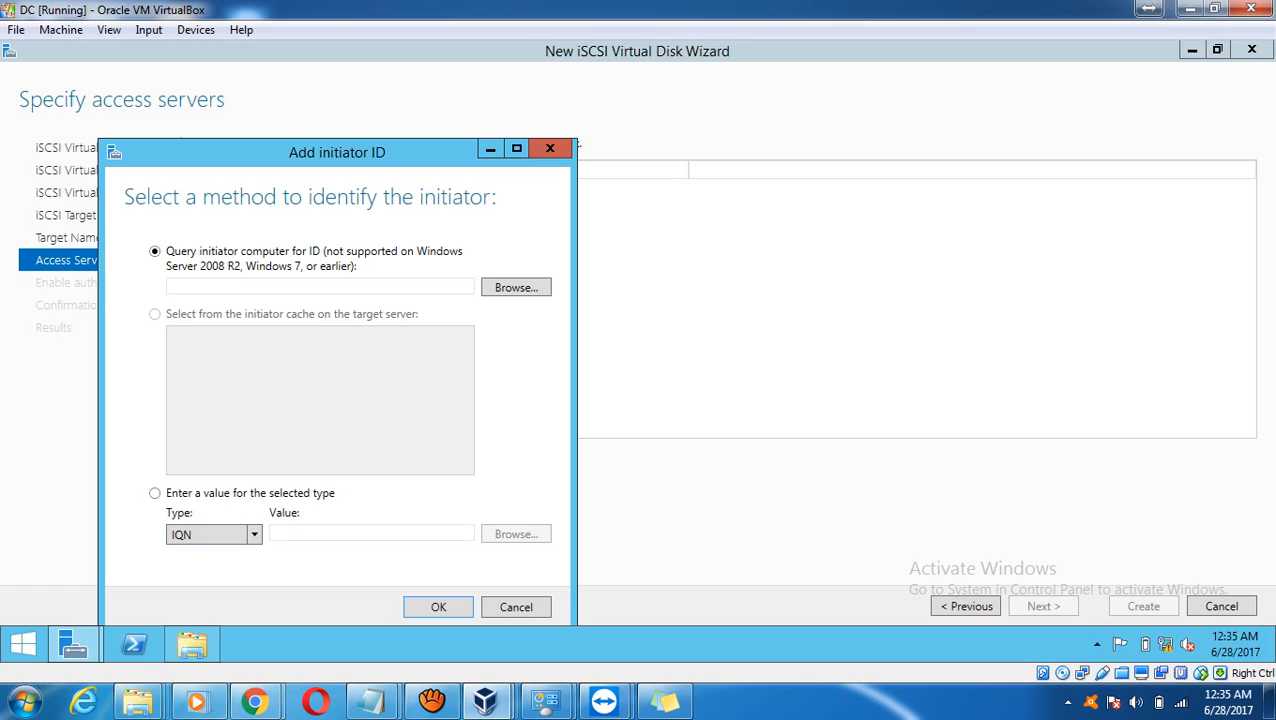
left_click(155, 493)
left_click(254, 535)
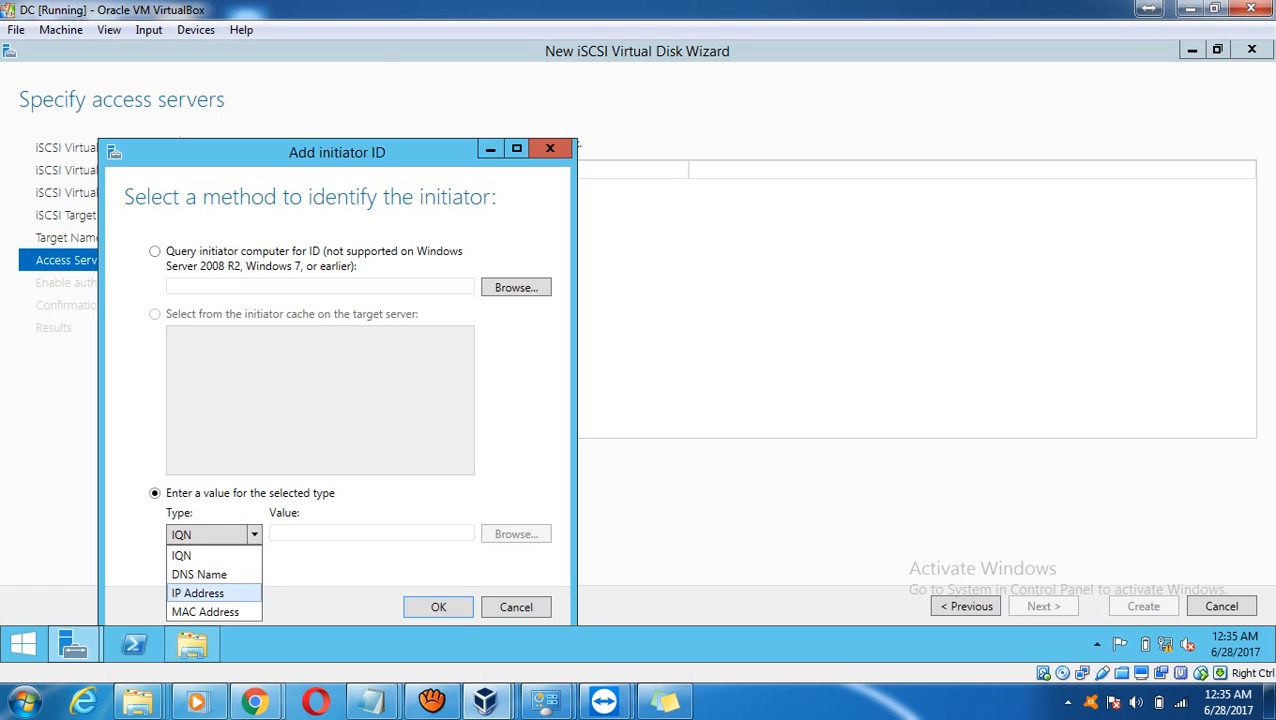
left_click(197, 593)
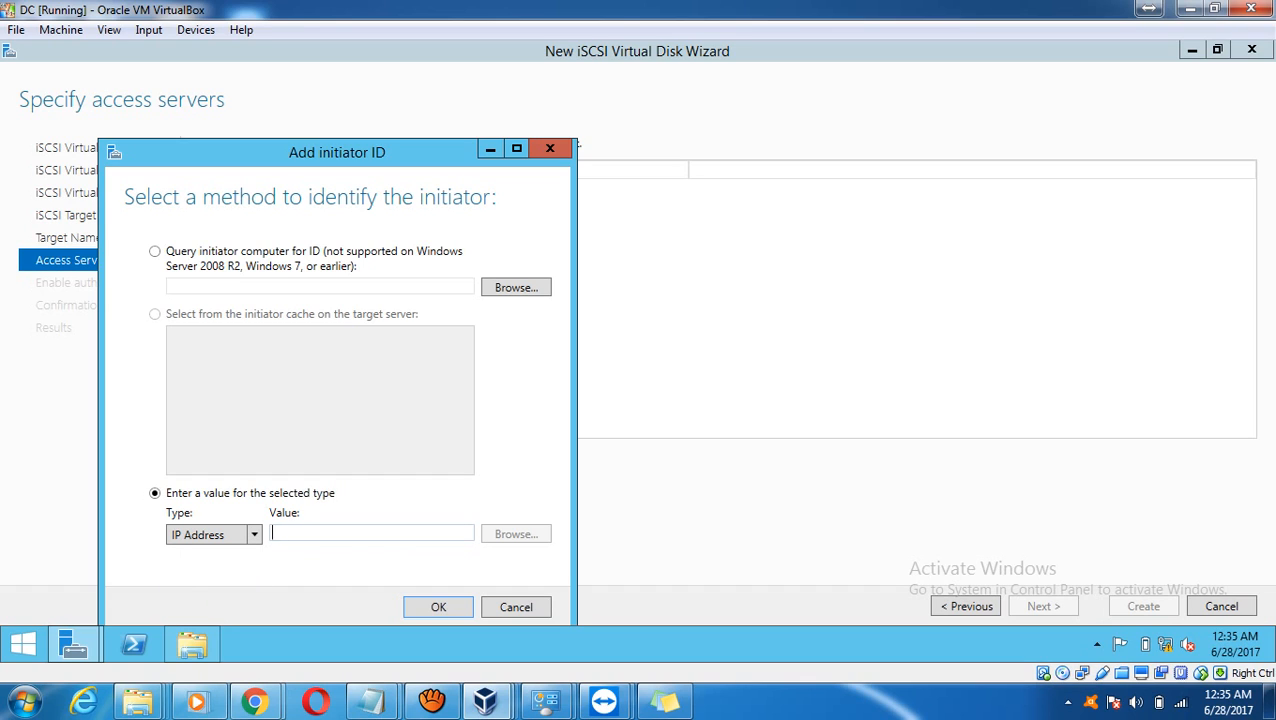
type("192.168")
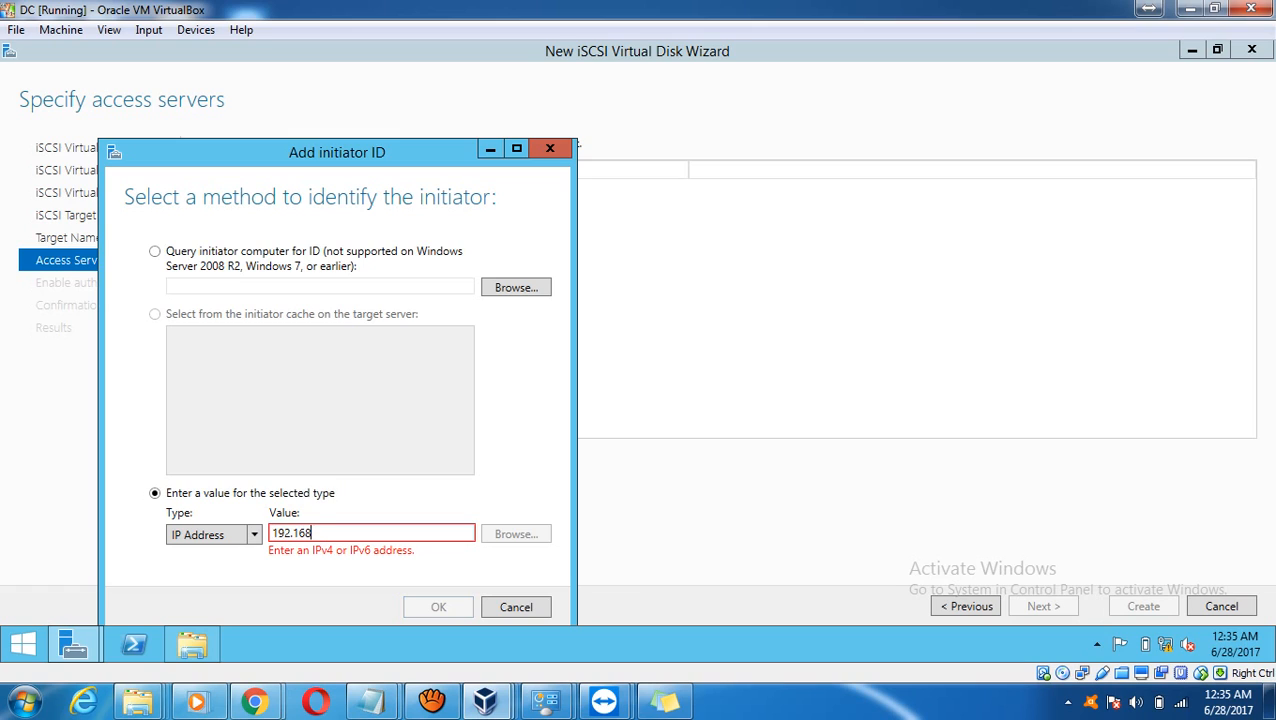
type(".1.11")
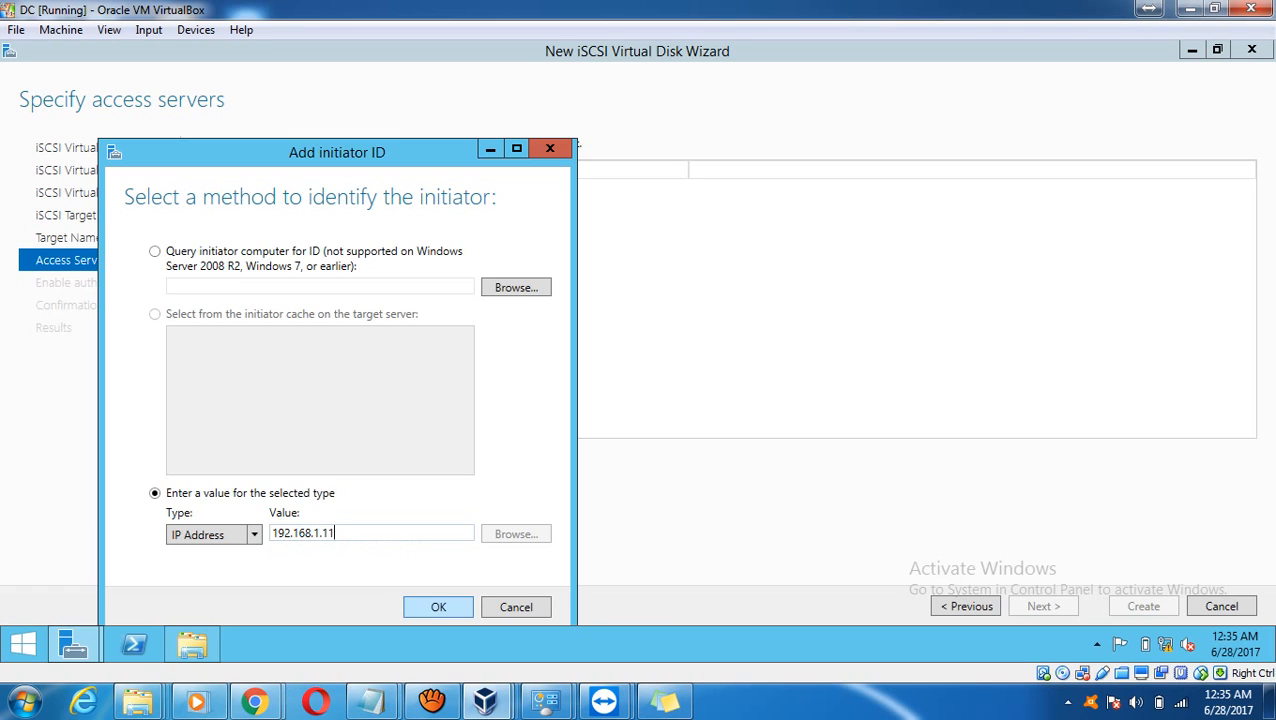
key("Return")
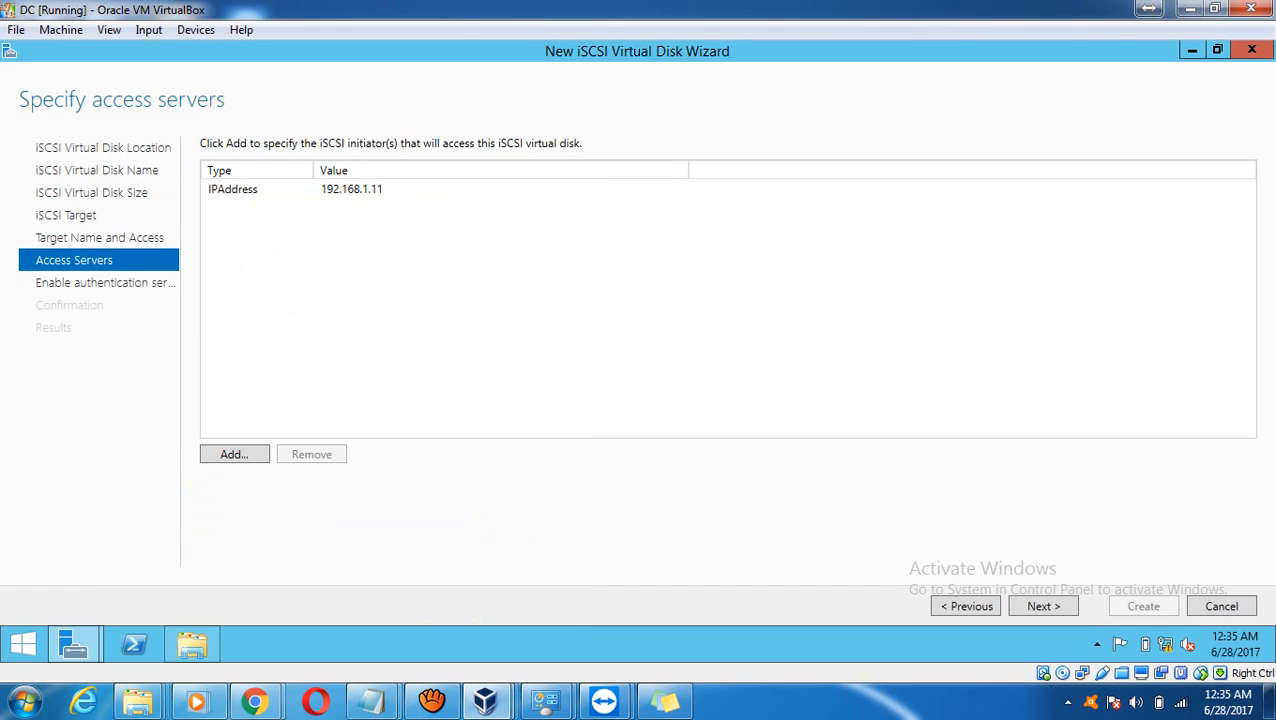
Add a second access server initiator identified by IP address 192.168.1.12.
left_click(234, 454)
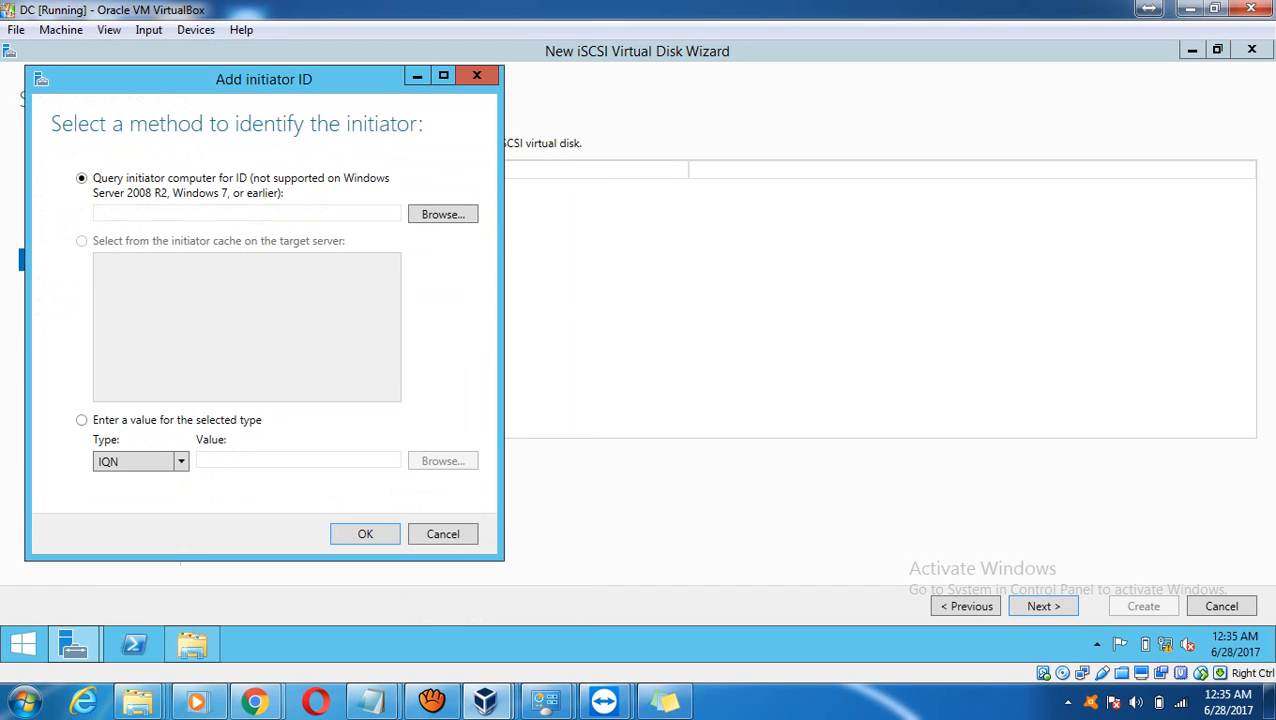
left_click(82, 420)
left_click(180, 461)
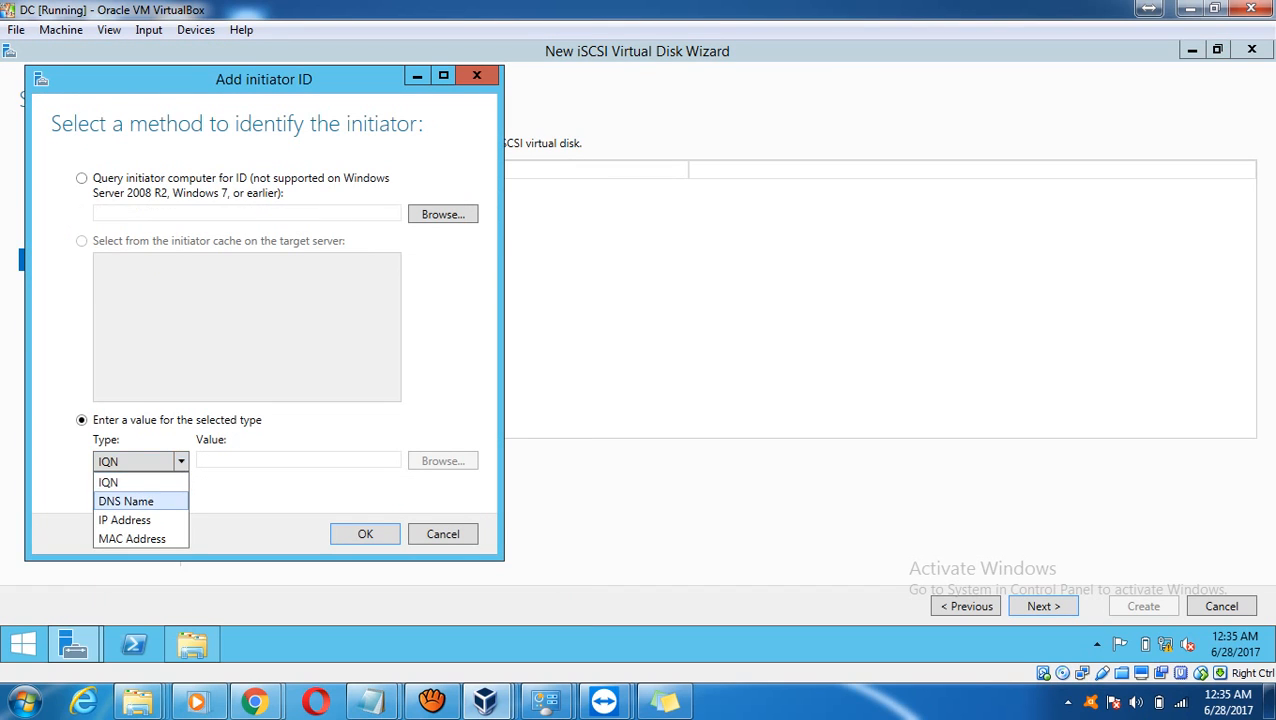
key("Return")
left_click(250, 460)
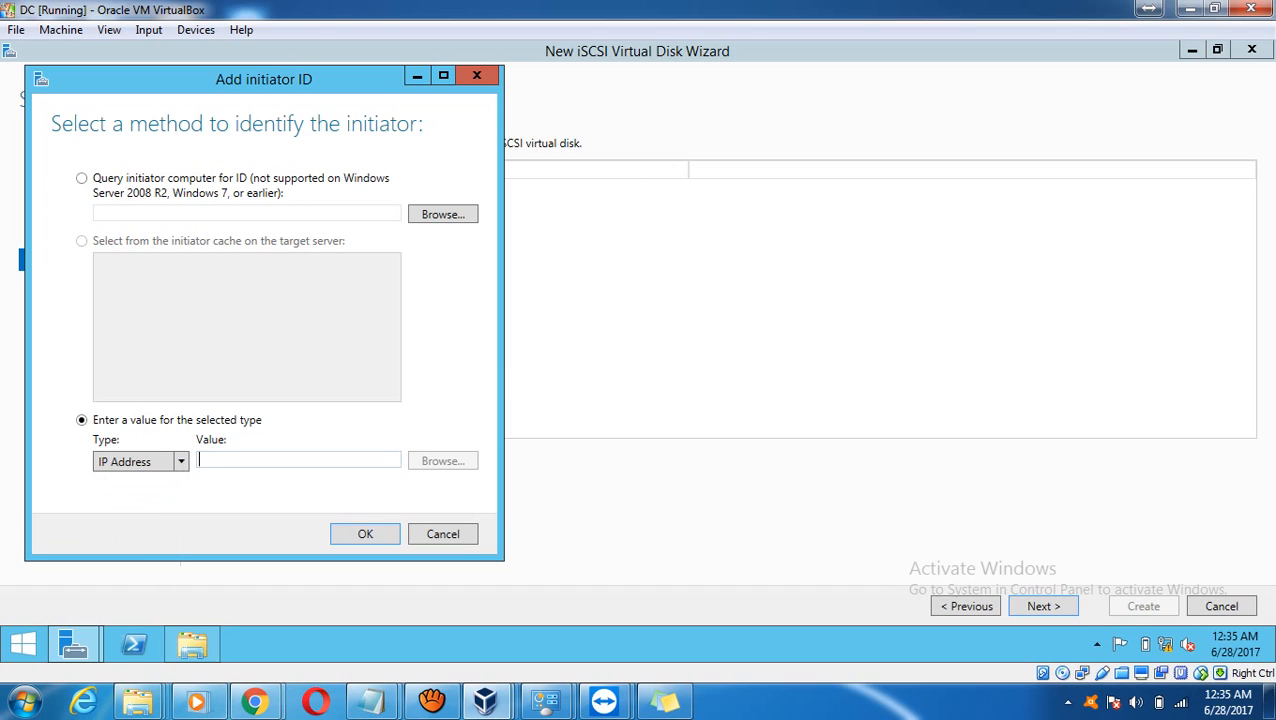
type("1")
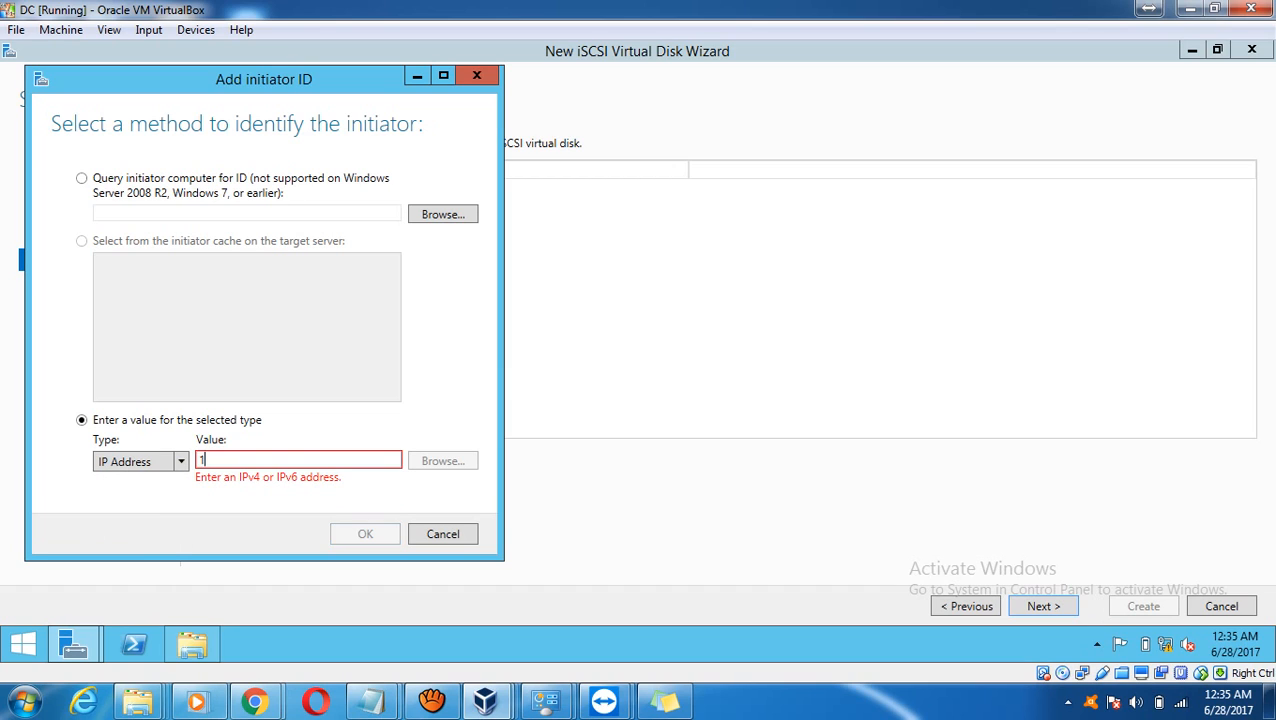
type("92.168.1.12")
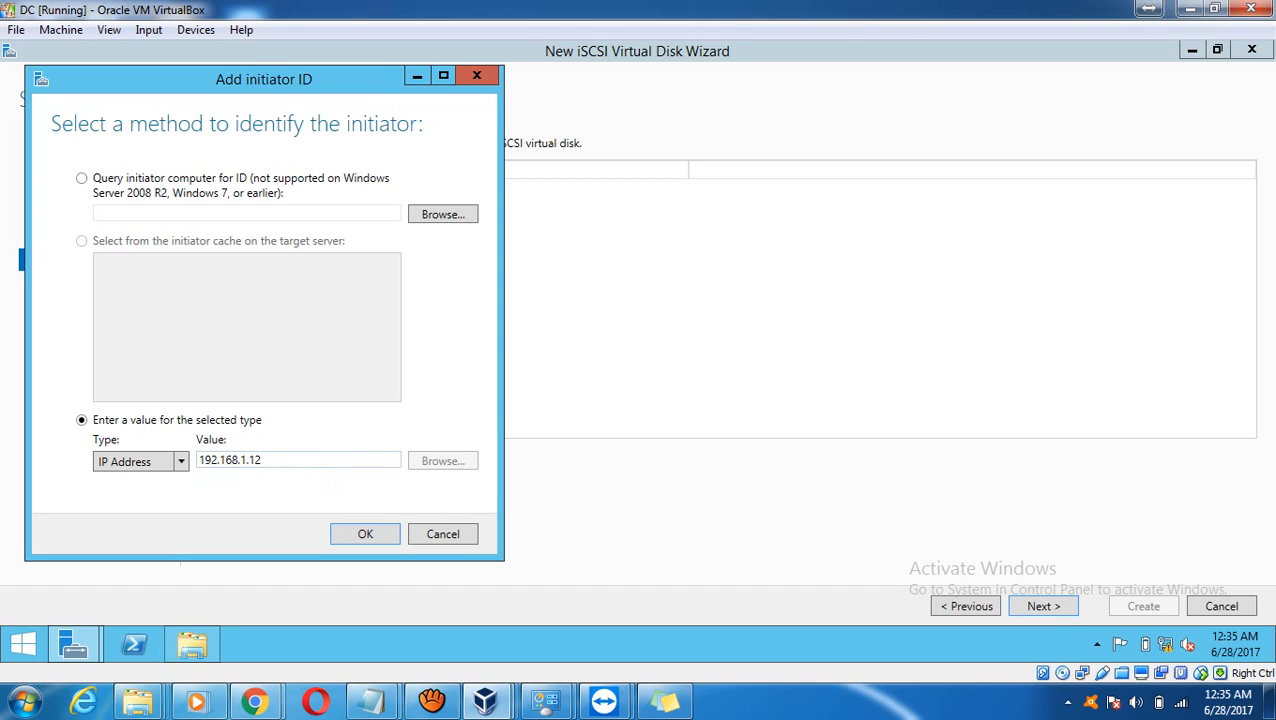
key("Return")
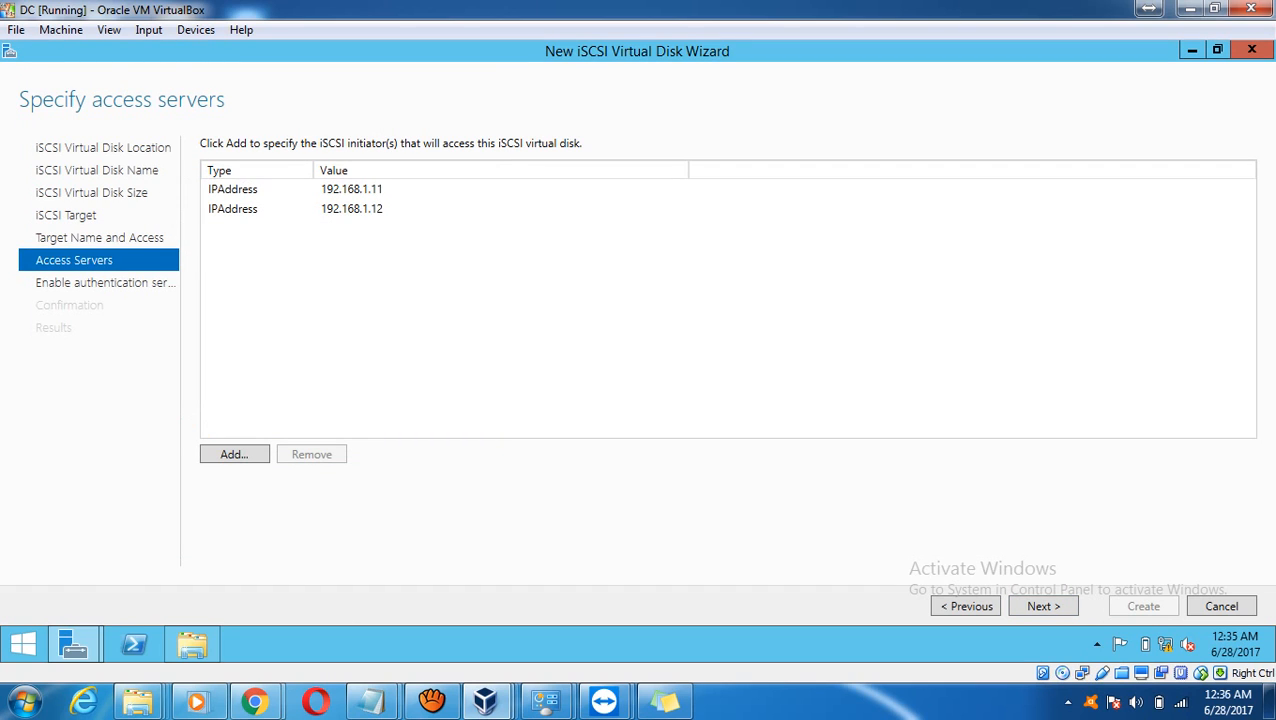
Leave CHAP and reverse CHAP disabled, create the Data virtual disk, and close the wizard.
left_click(1043, 606)
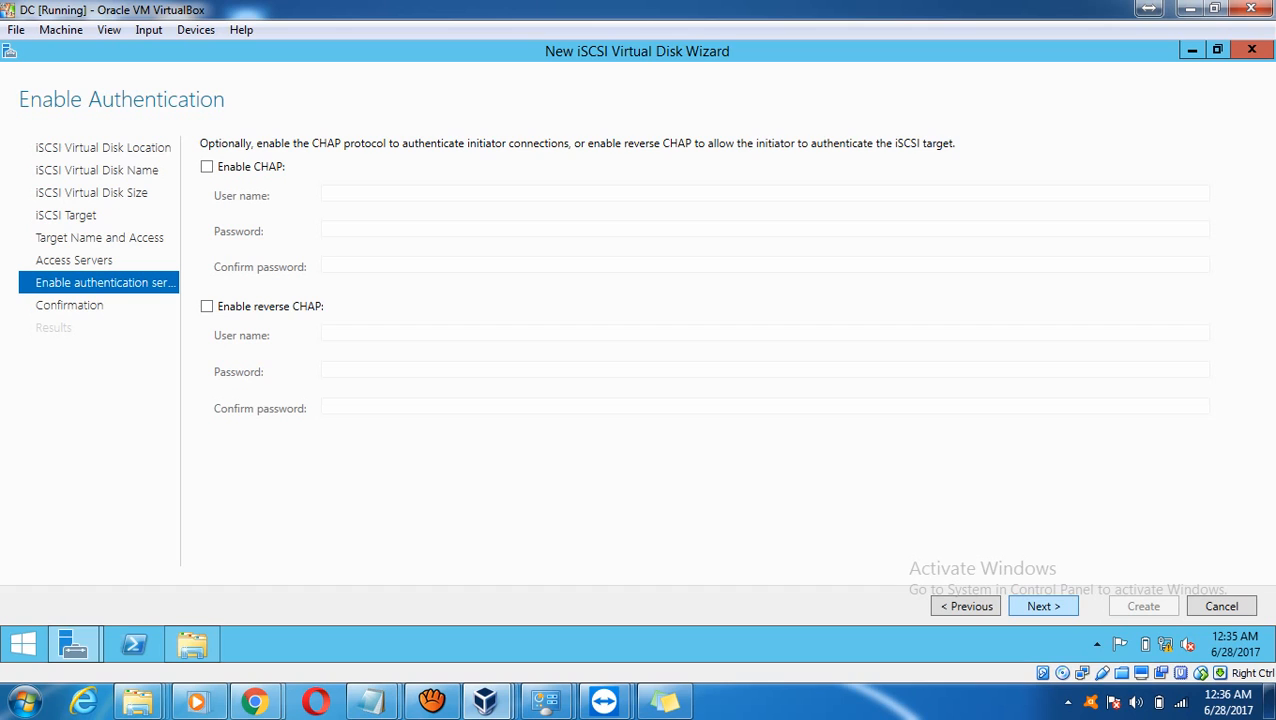
left_click(1043, 606)
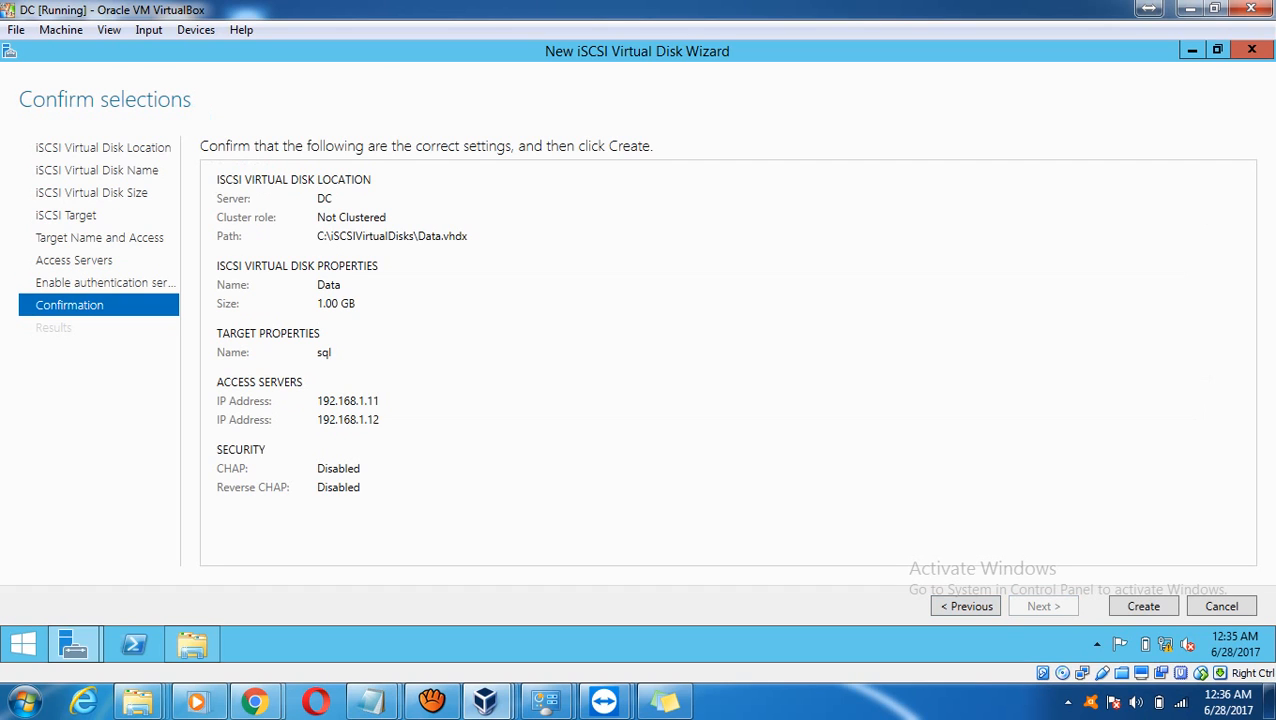
left_click(1143, 606)
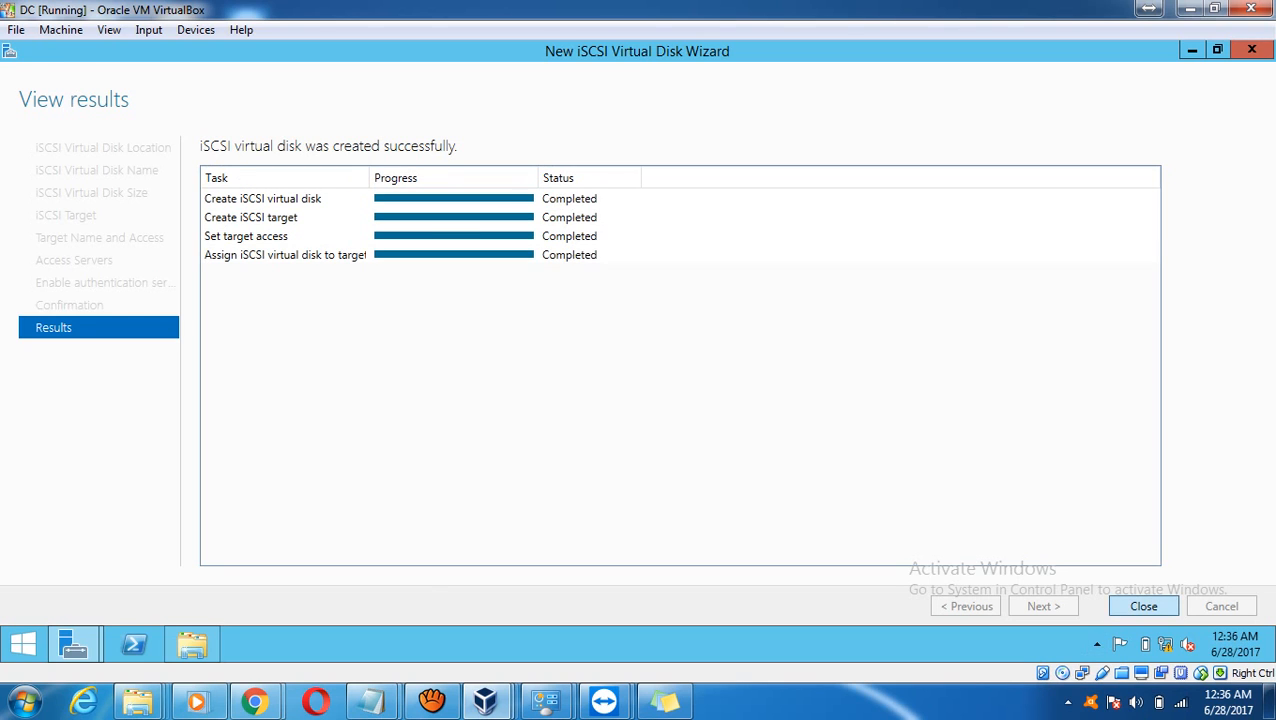
left_click(1143, 606)
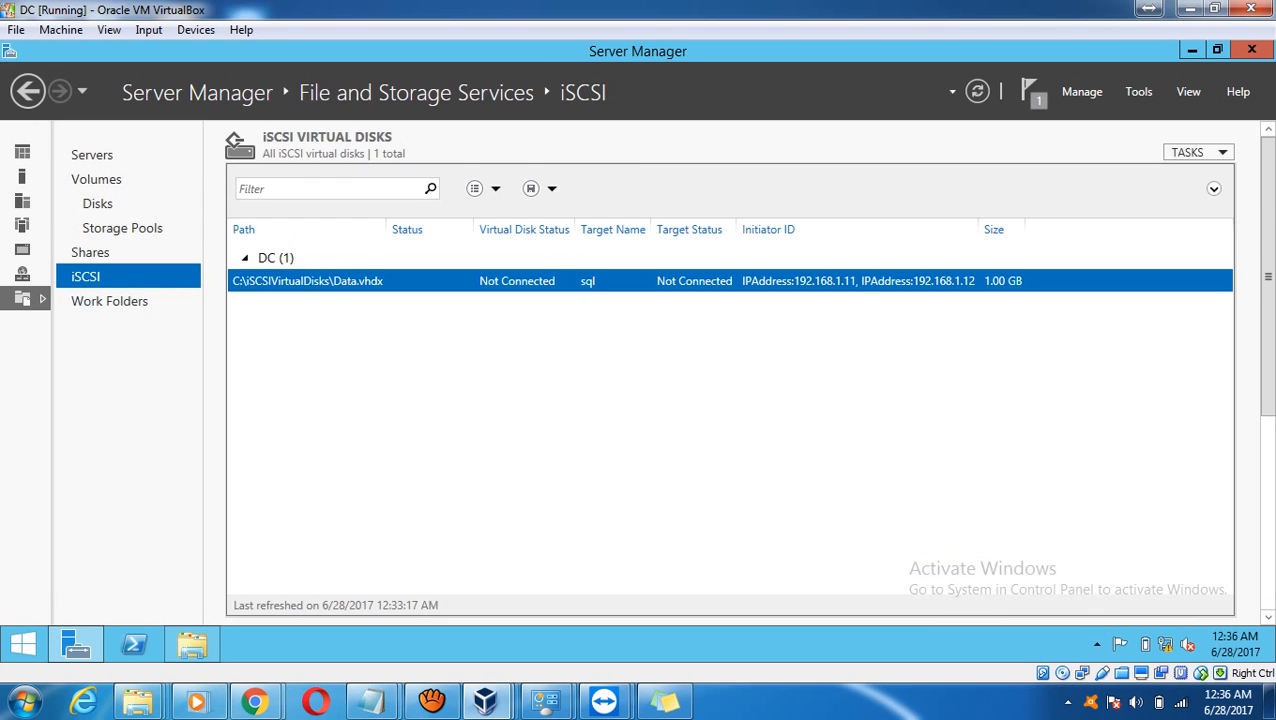
Start another iSCSI virtual disk on volume C: of server DC and name it Log.
left_click(1198, 152)
left_click(1156, 174)
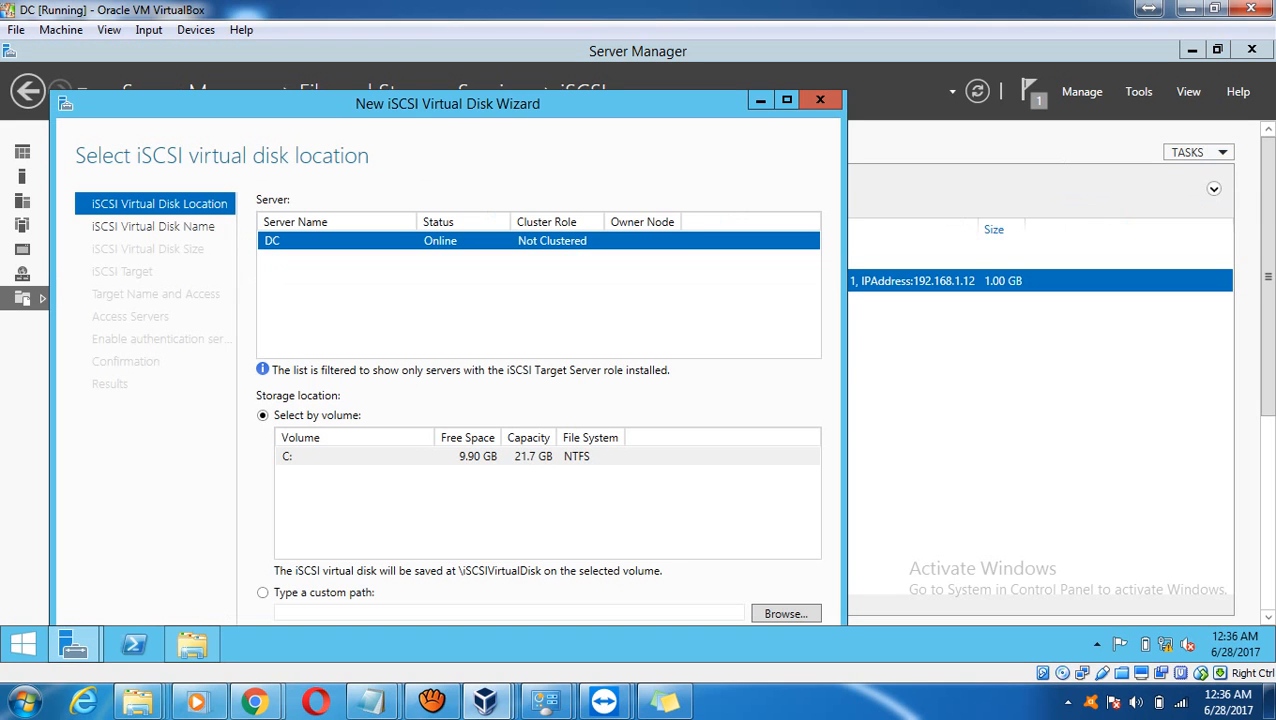
left_click(548, 456)
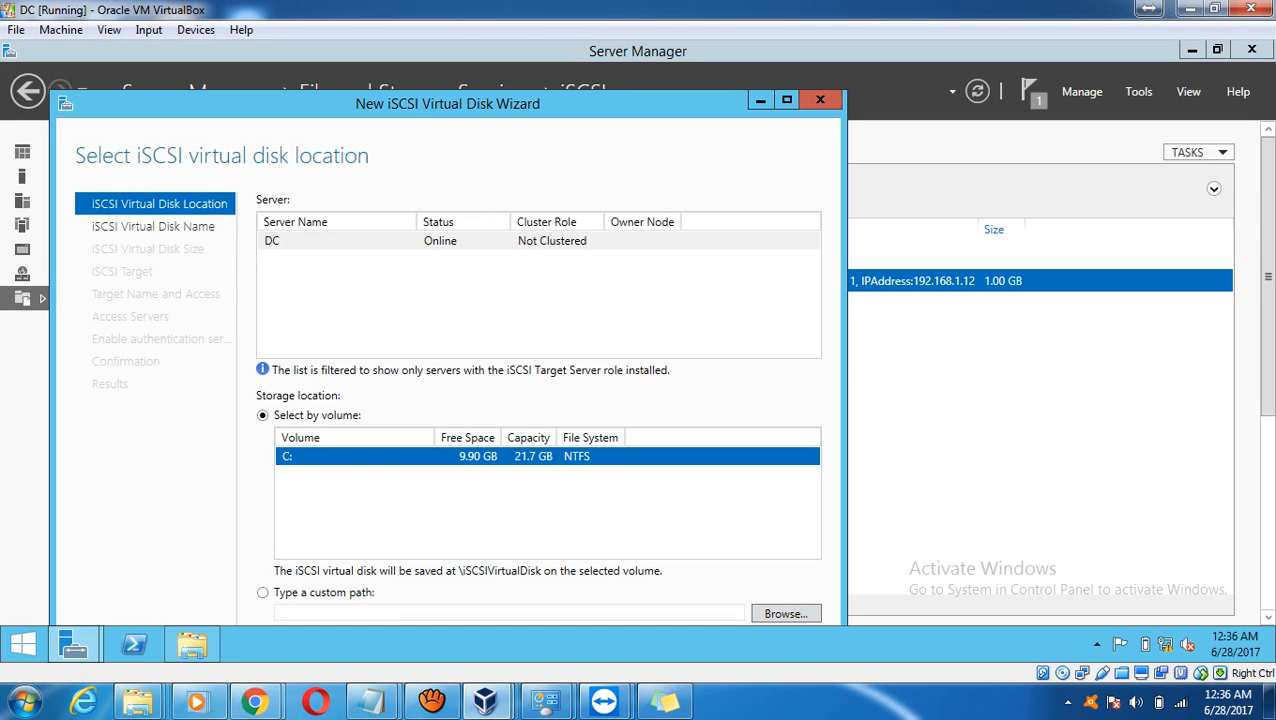
left_click(786, 99)
key("Return")
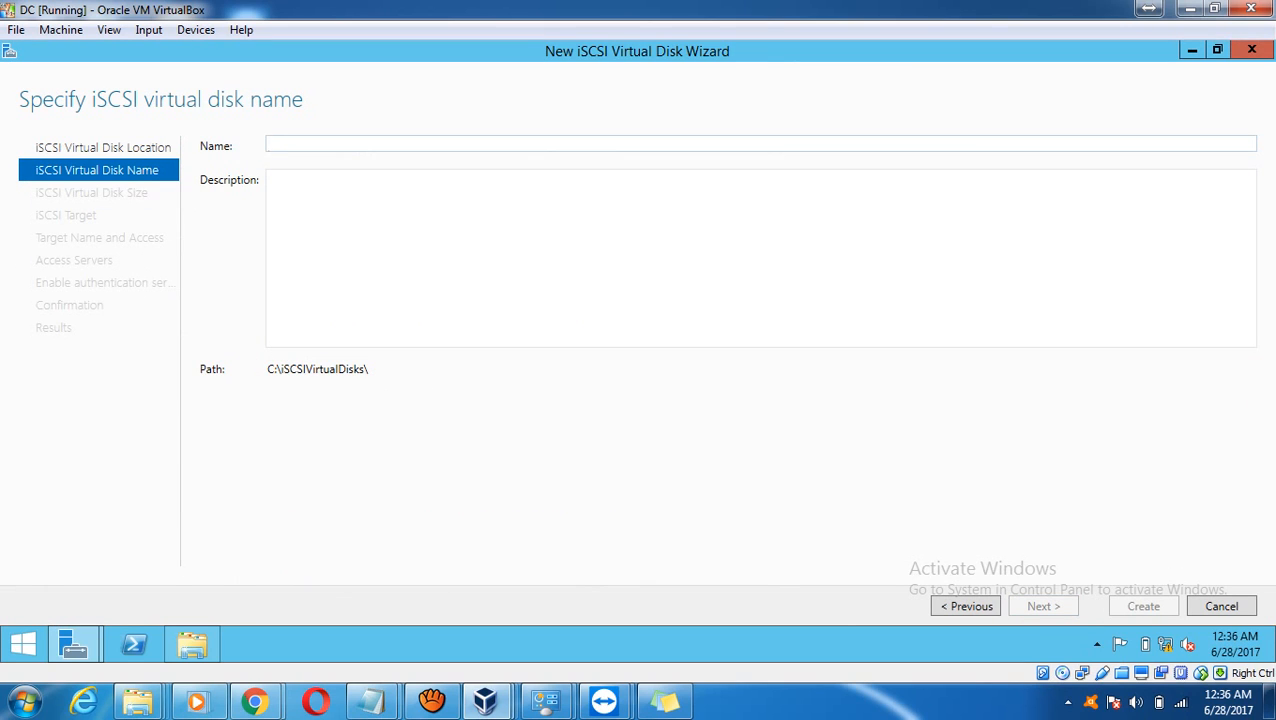
type("Log")
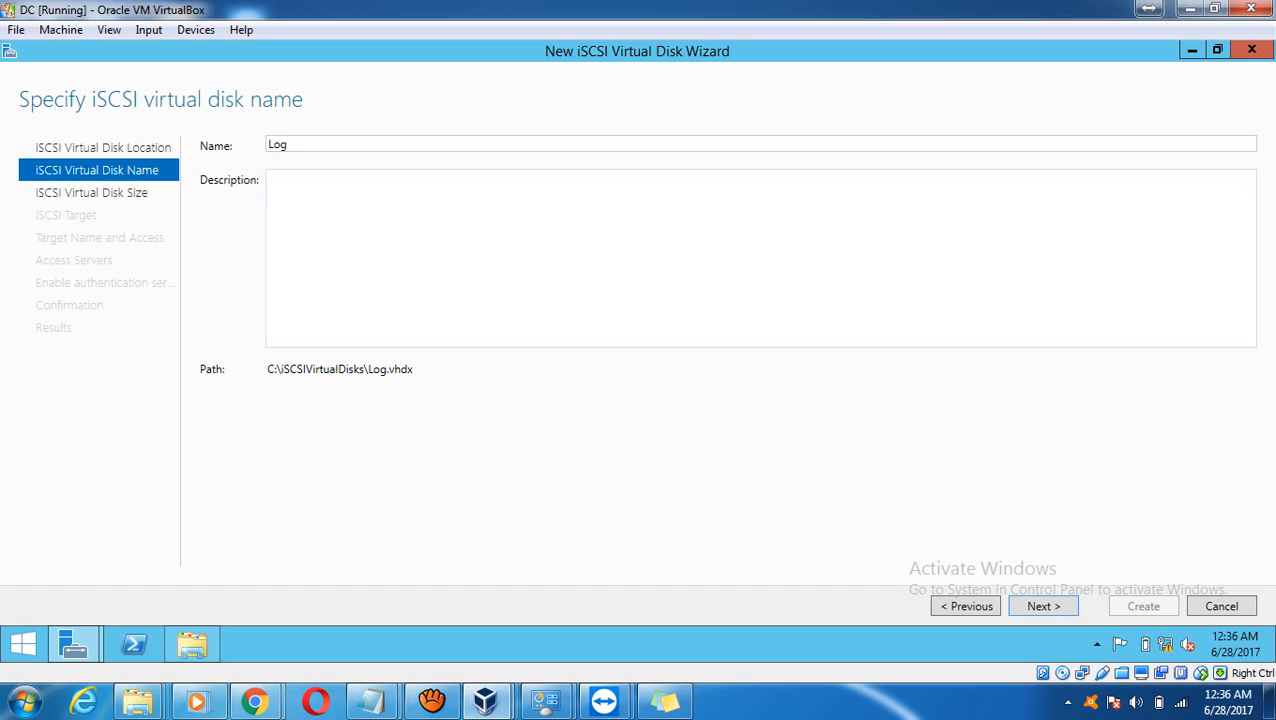
key("Return")
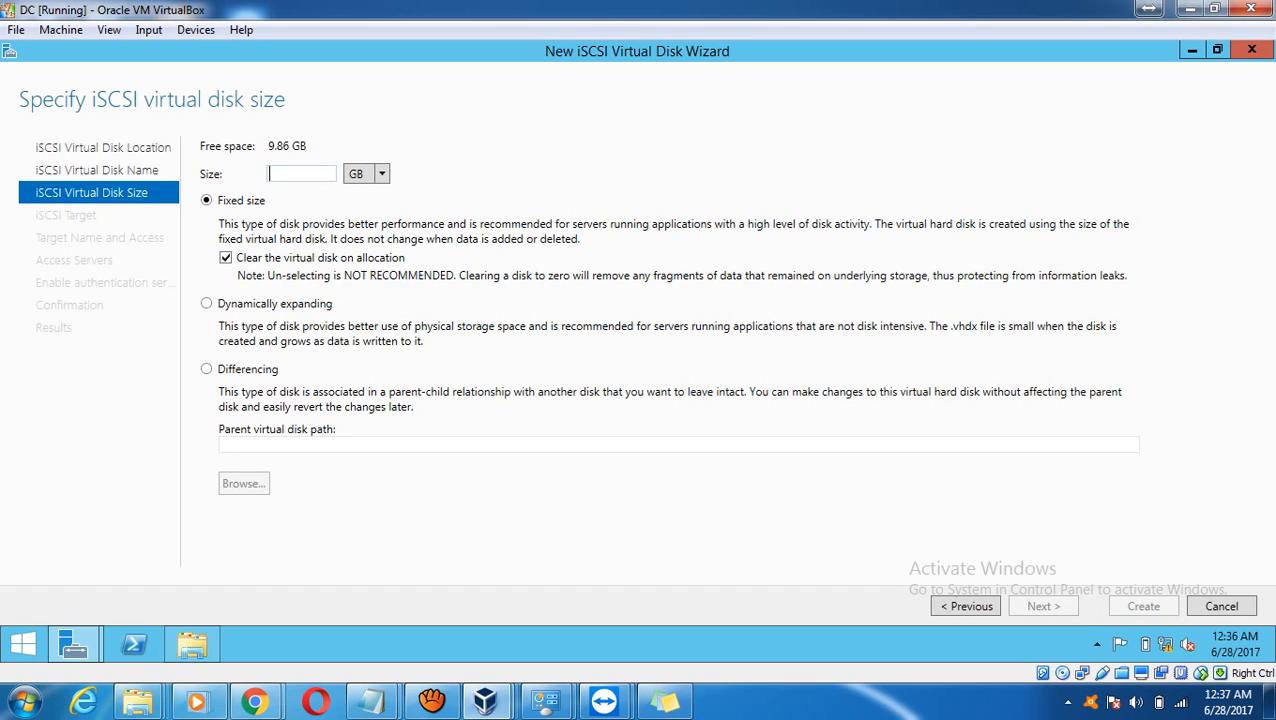
Set the Log virtual disk to a fixed size of 800 MB and continue to the target assignment.
type("800")
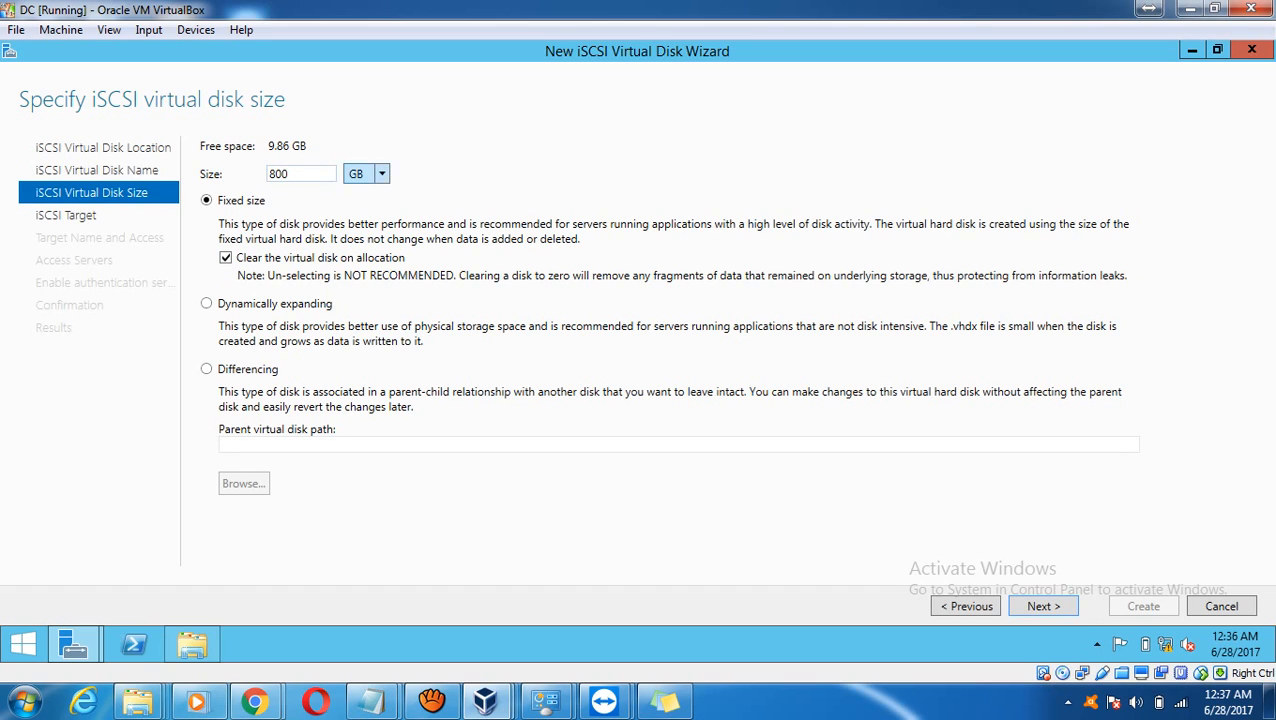
left_click(381, 174)
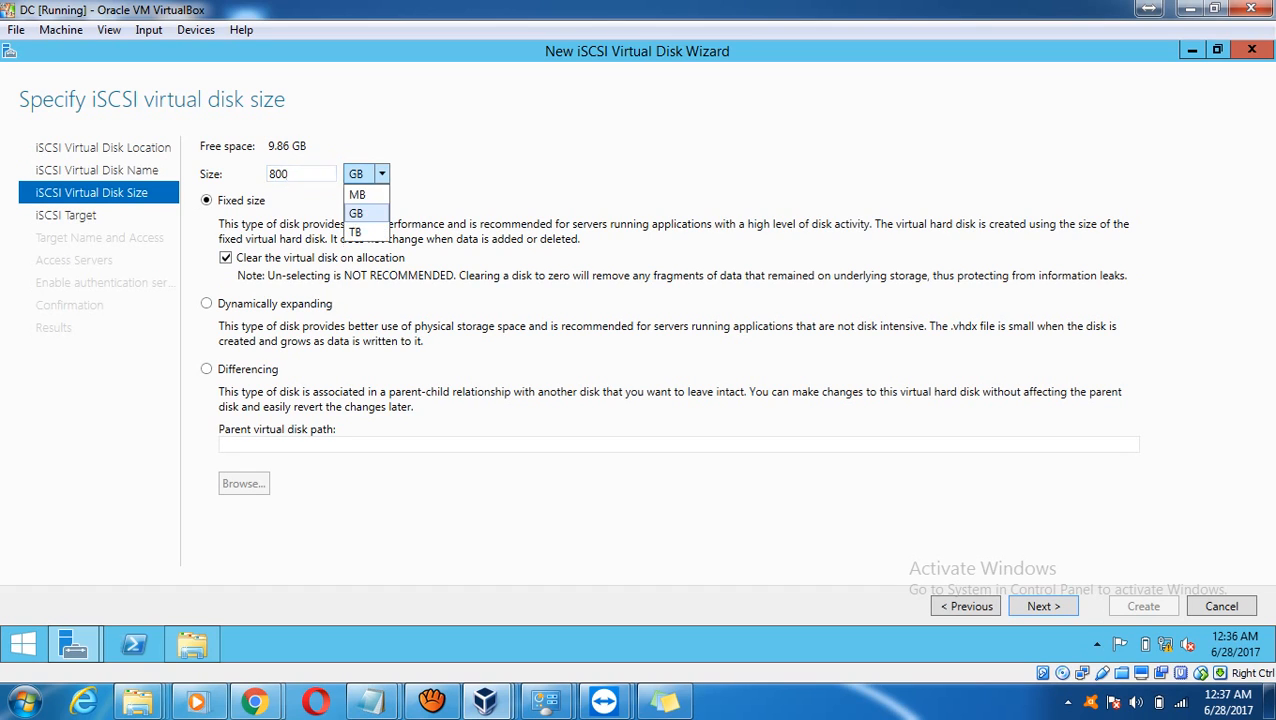
left_click(359, 195)
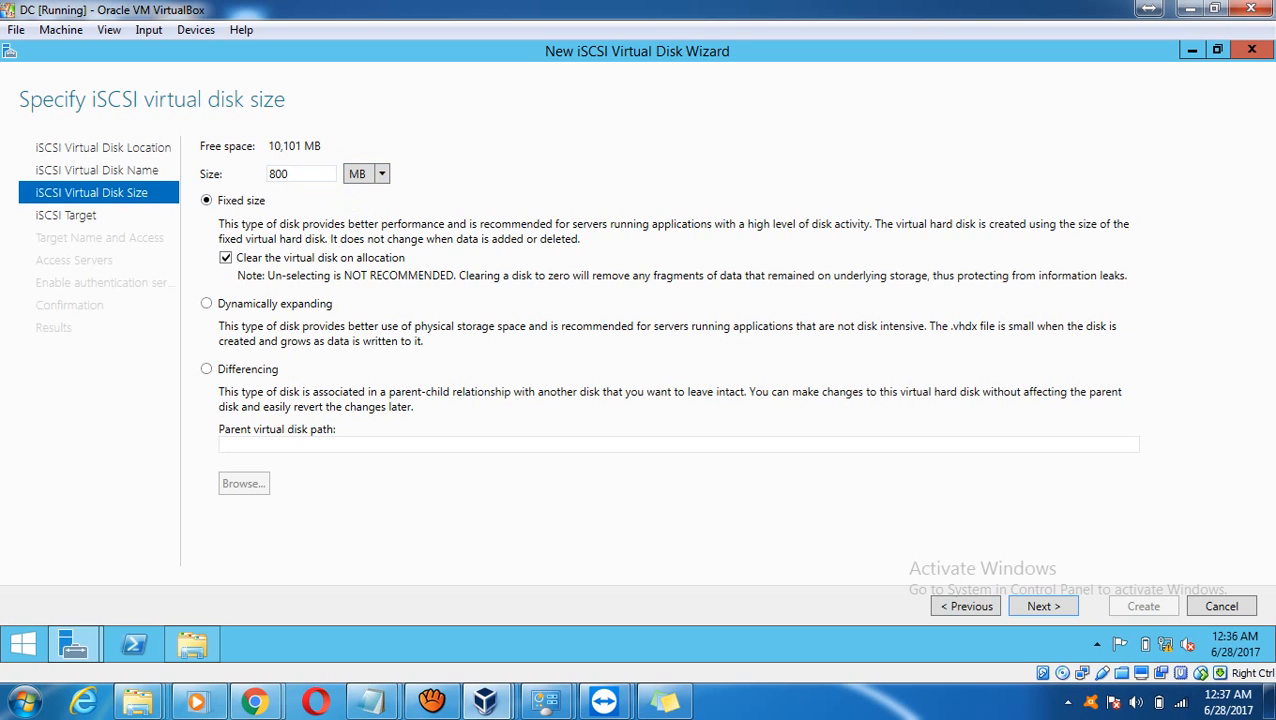
key("Return")
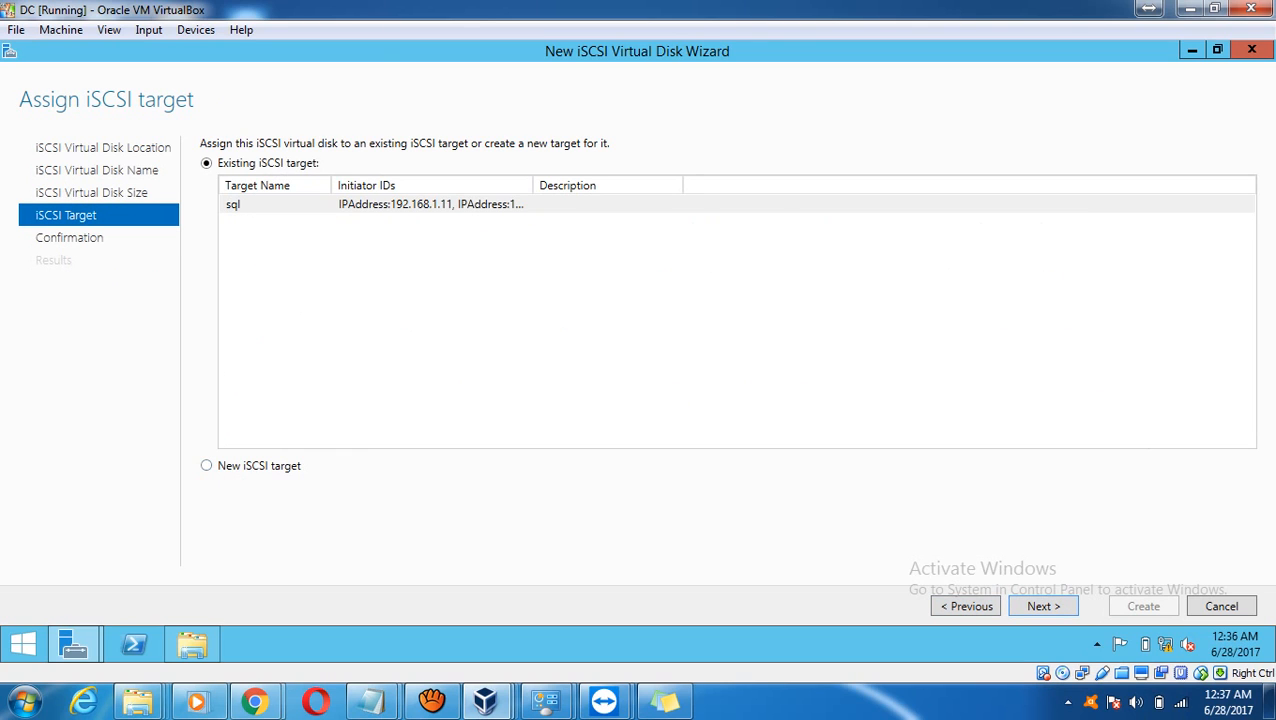
left_click(966, 606)
key("Return")
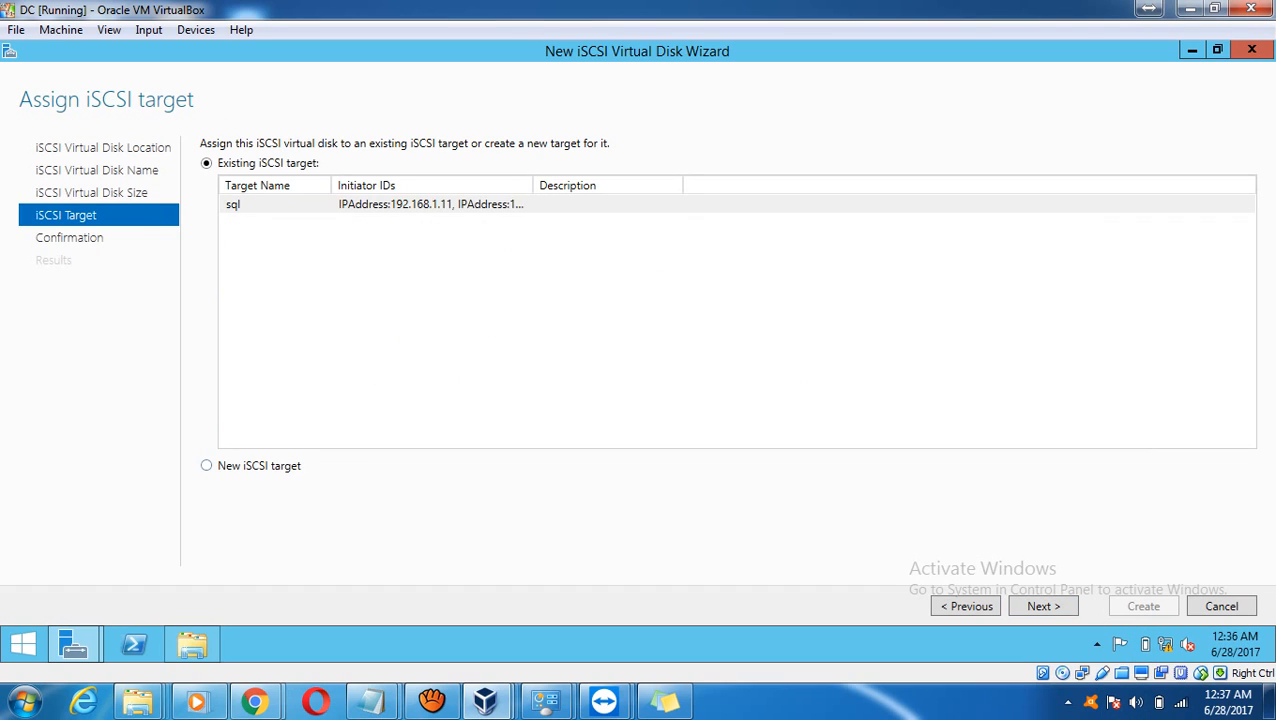
Assign the Log virtual disk to the existing sql target, create it, and close the wizard.
left_click(207, 466)
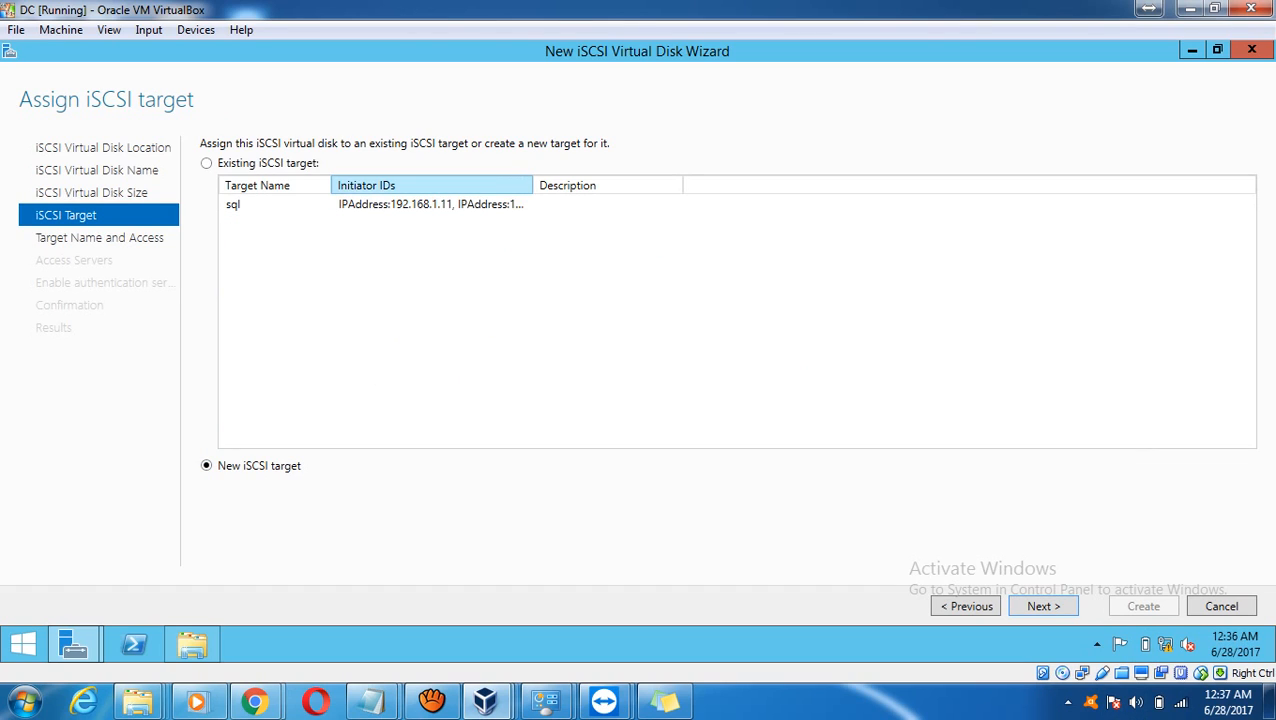
double_click(532, 185)
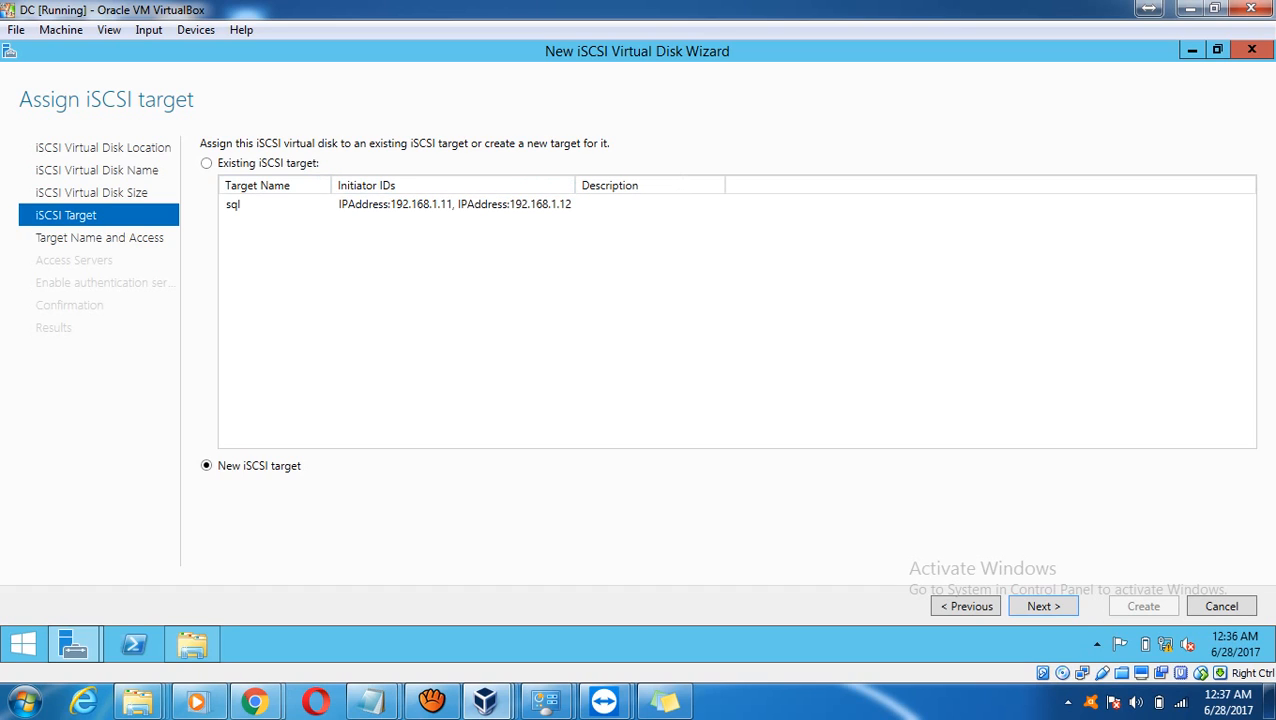
left_click(207, 163)
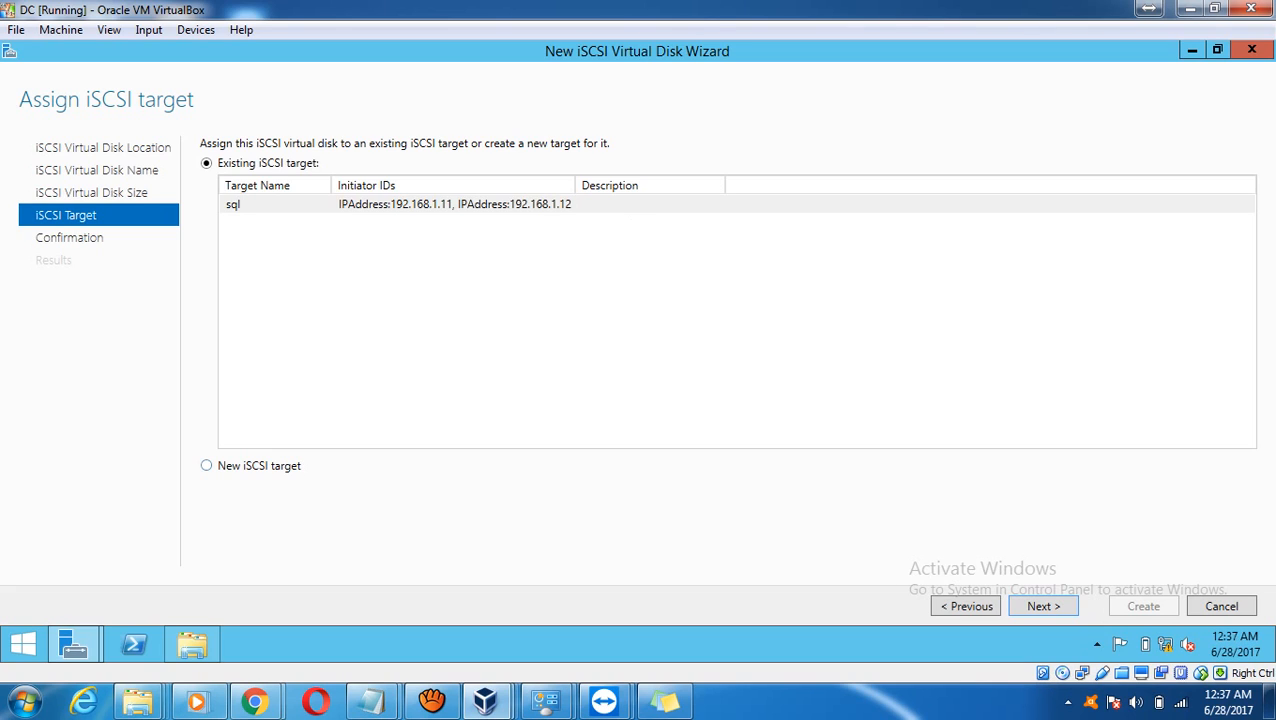
left_click(1043, 606)
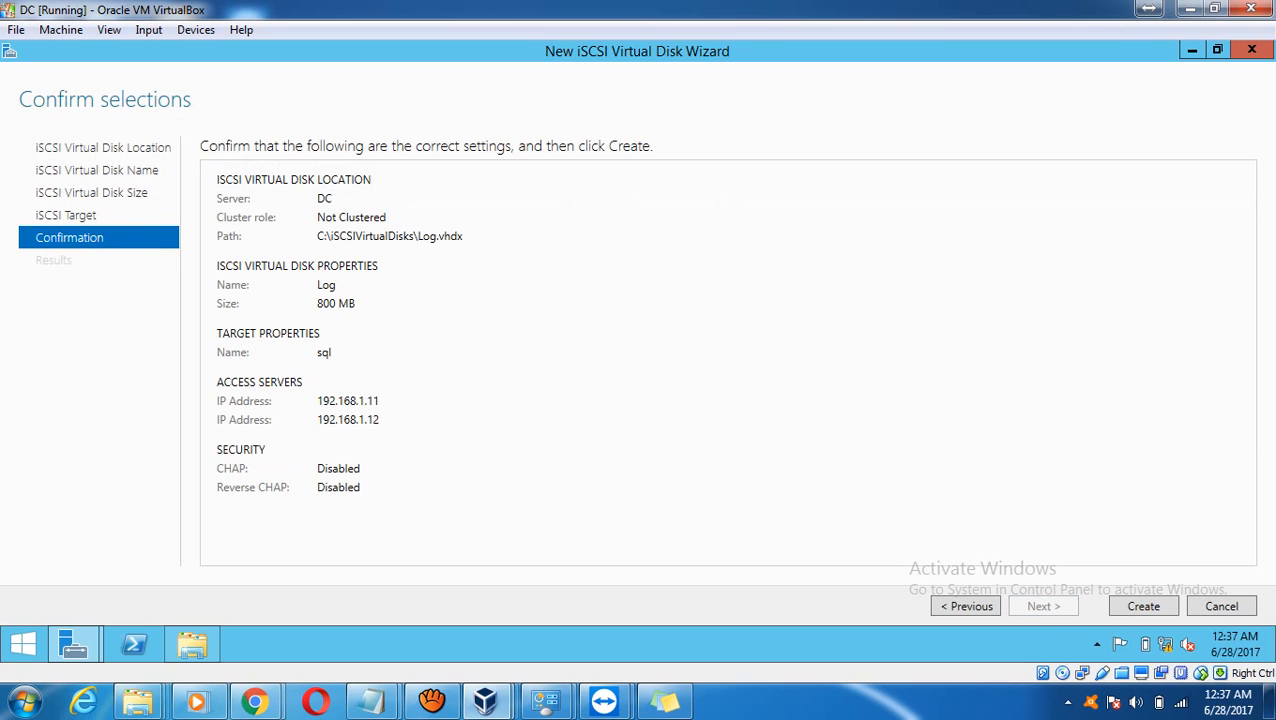
left_click(1143, 606)
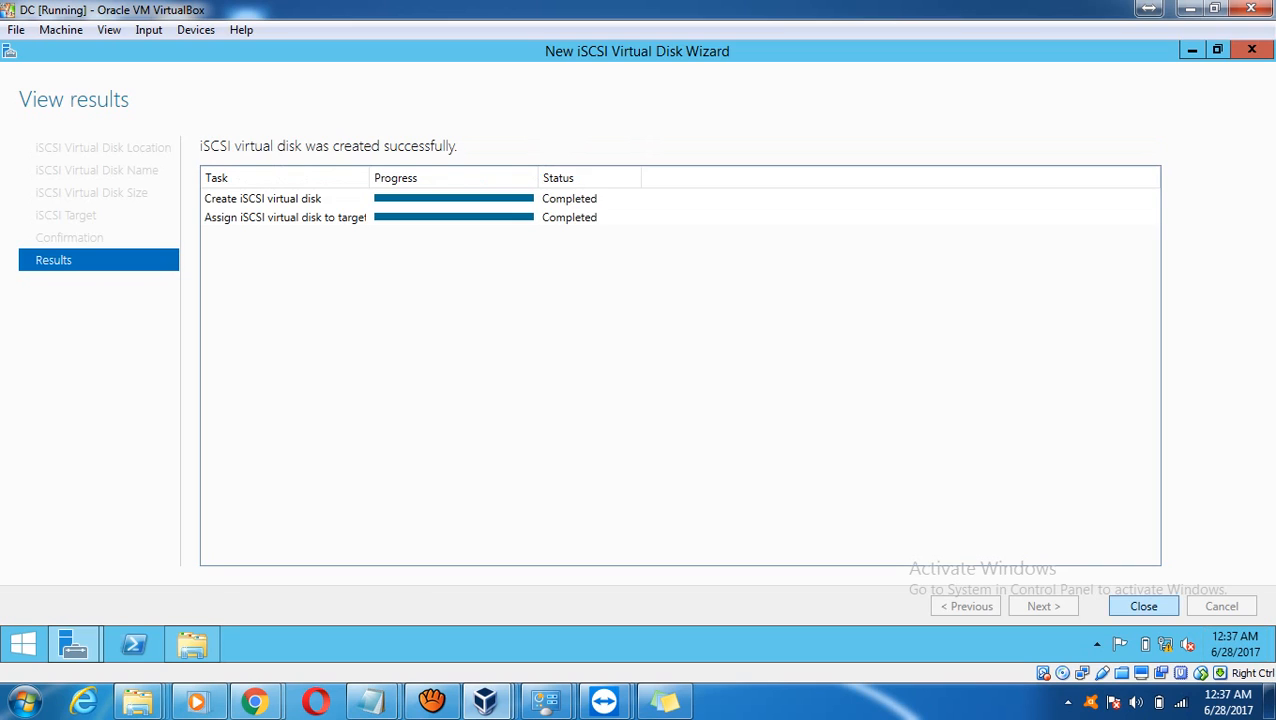
left_click(1143, 606)
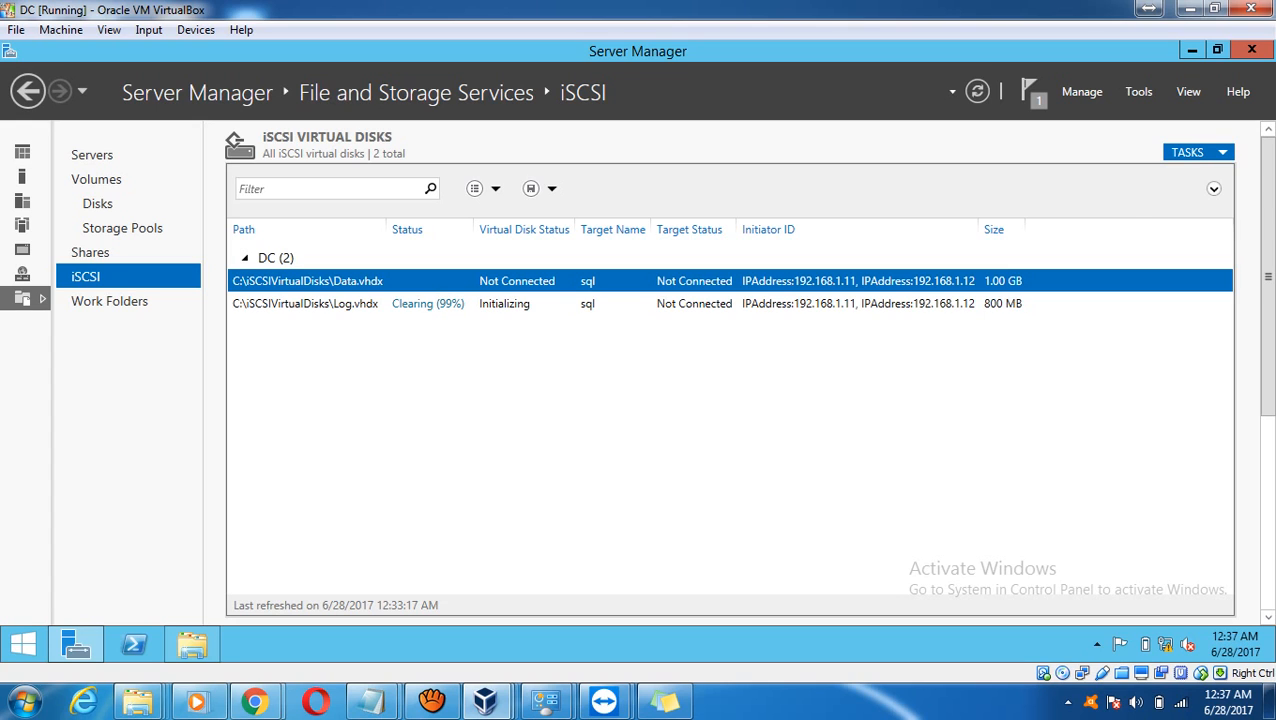
Start another iSCSI virtual disk on volume C: of server DC and name it Quorum.
left_click(1195, 152)
left_click(1195, 152)
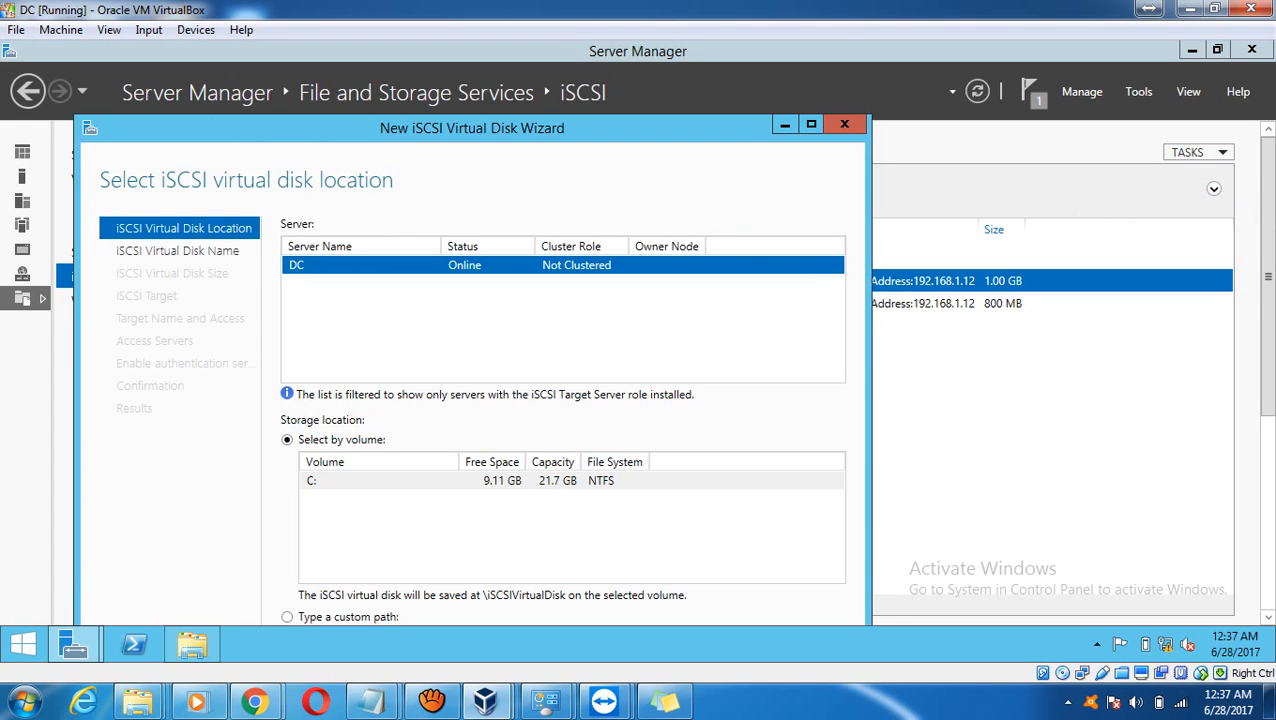
left_click(811, 124)
left_click(420, 398)
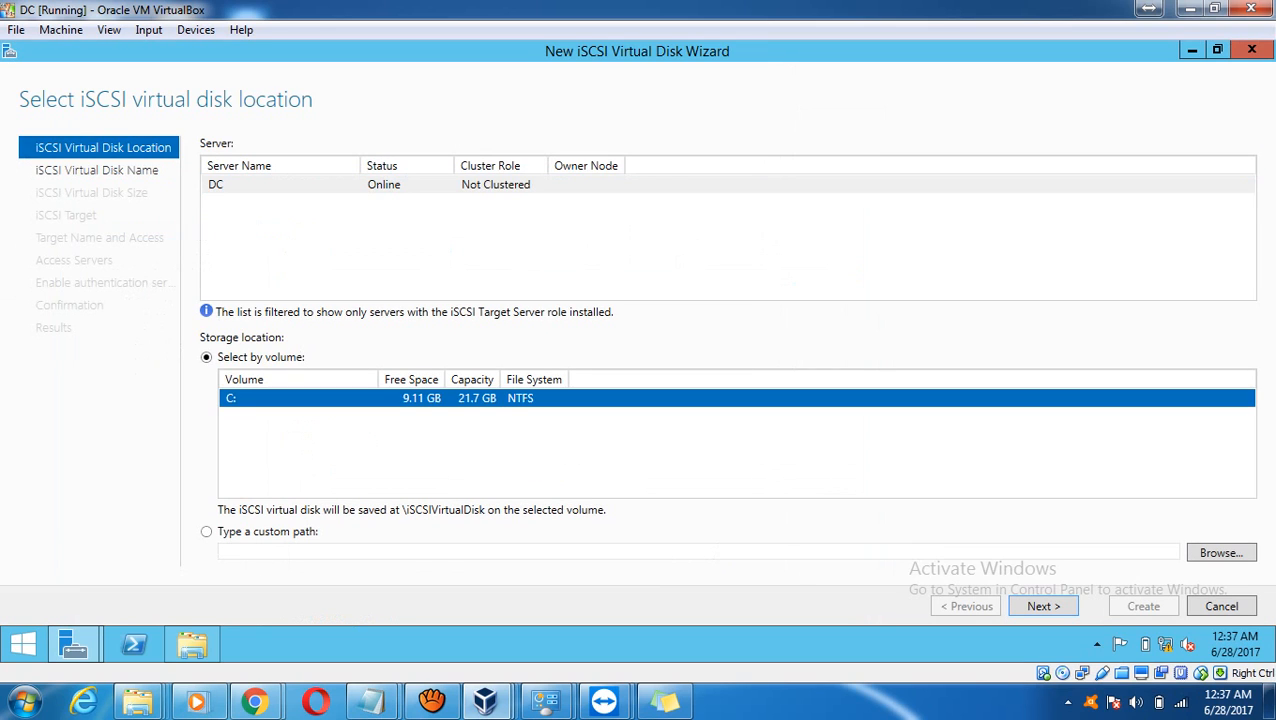
left_click(1043, 606)
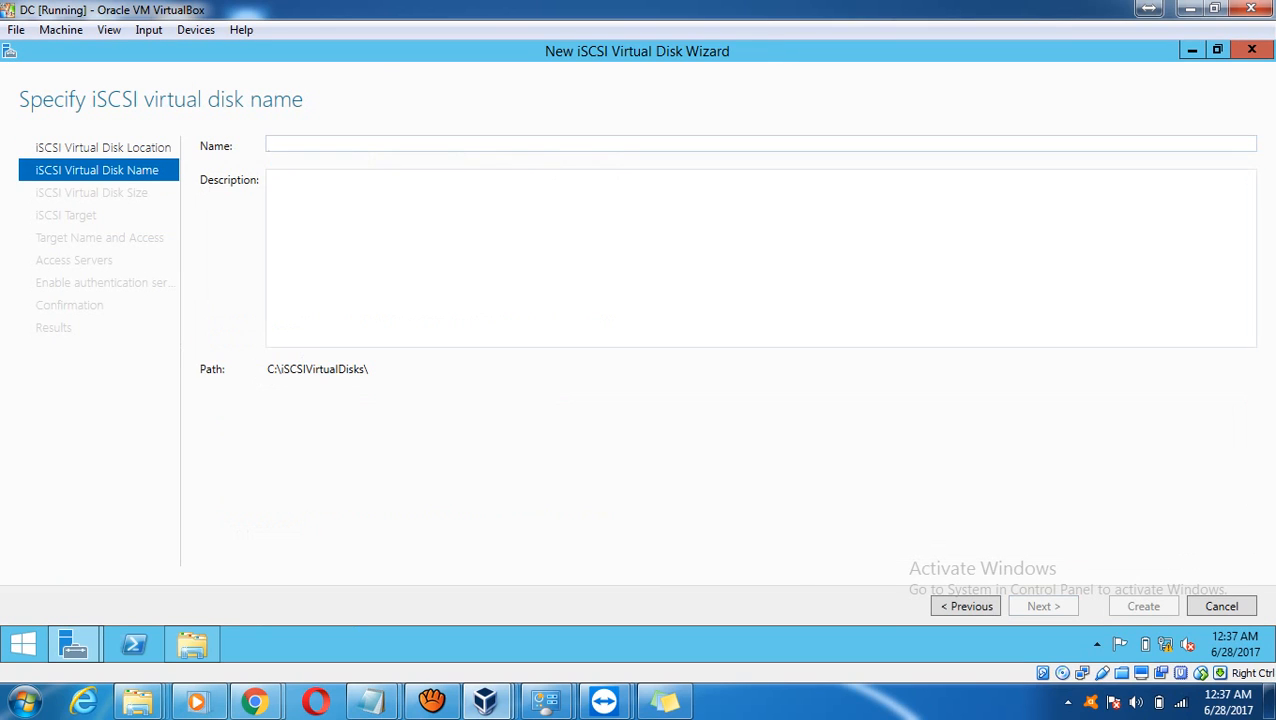
type("Quorum")
key("Return")
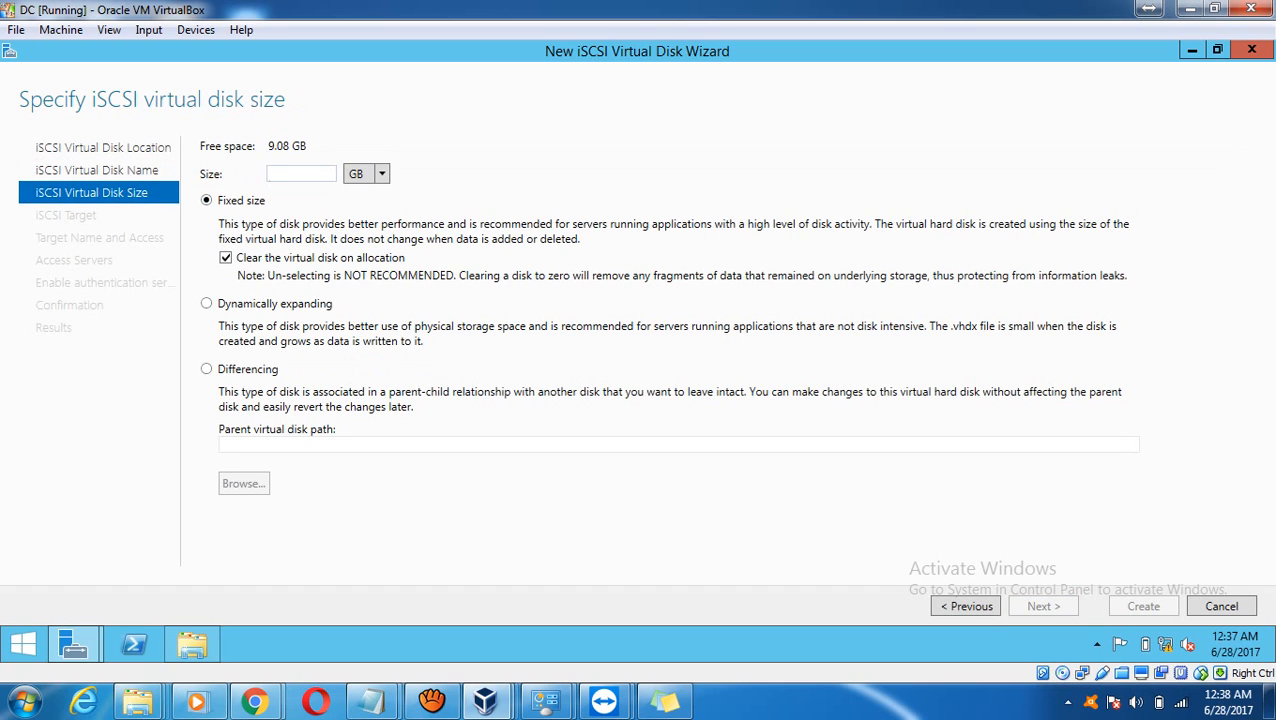
Set the Quorum virtual disk to a fixed size of 600 MB and continue to the target assignment.
type("600")
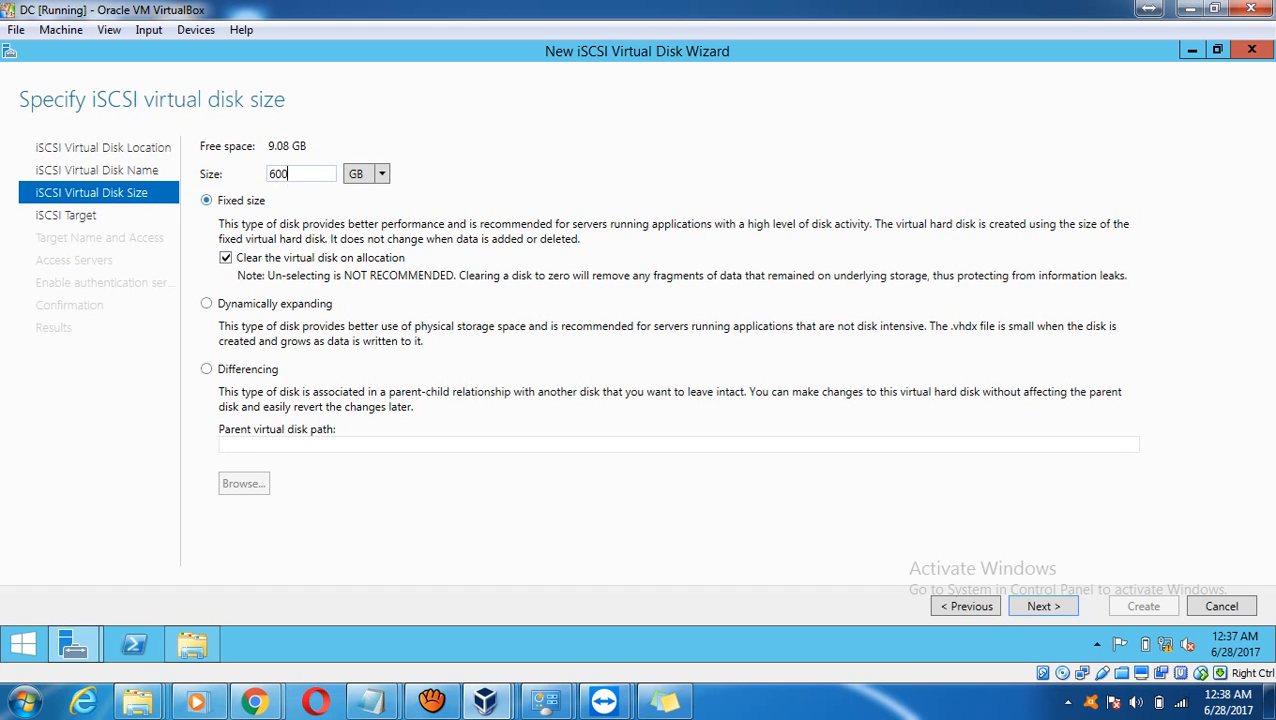
left_click(381, 174)
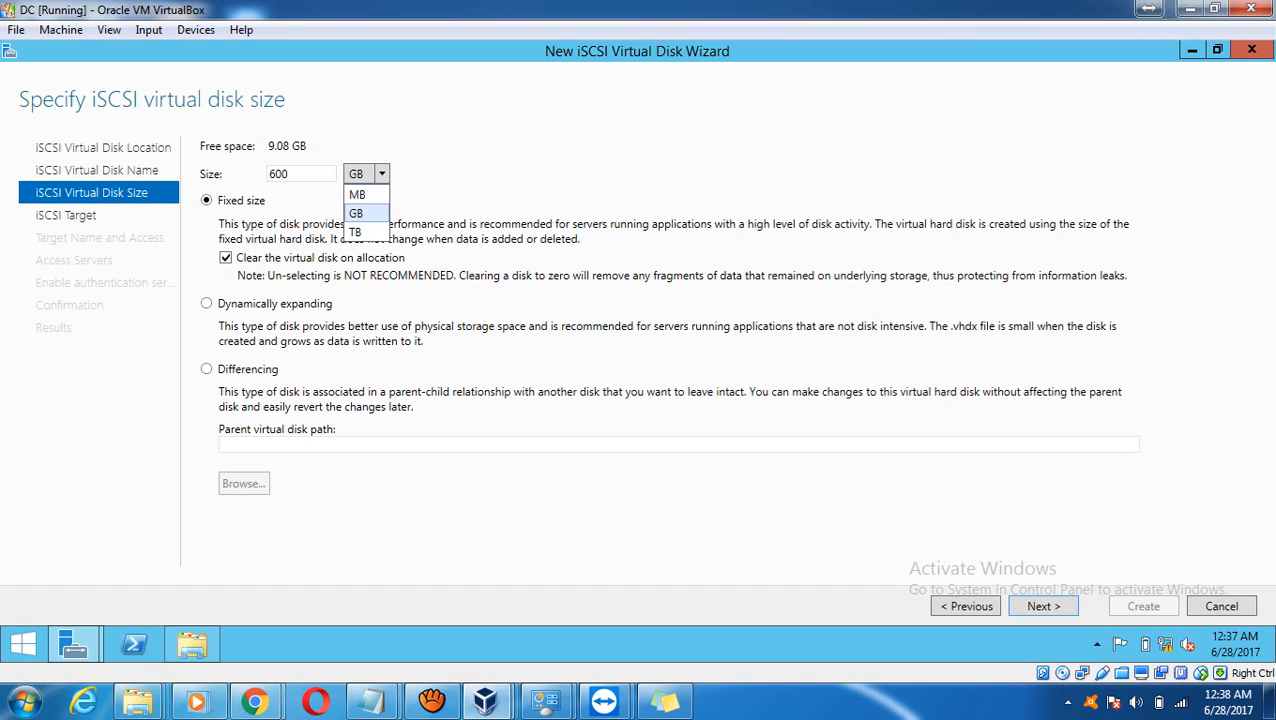
left_click(358, 195)
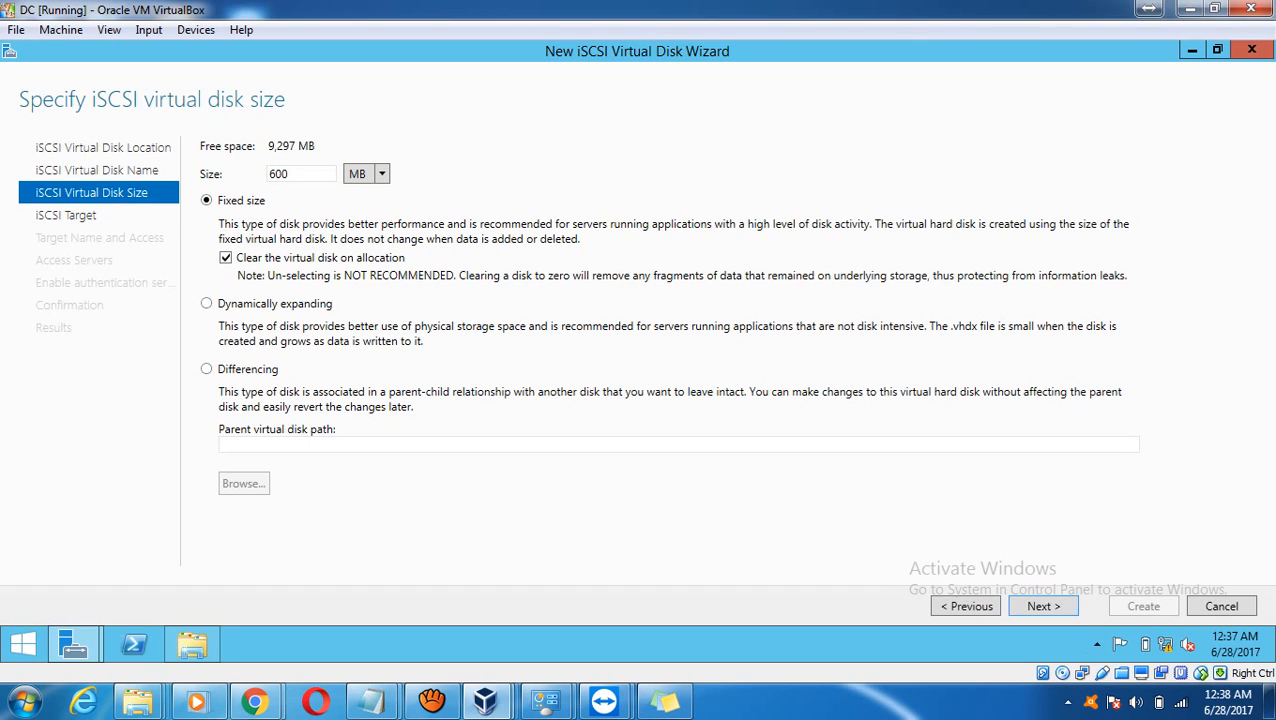
left_click(1043, 606)
Keep the existing sql target for the Quorum virtual disk, create the disk, and close the wizard.
left_click(1043, 606)
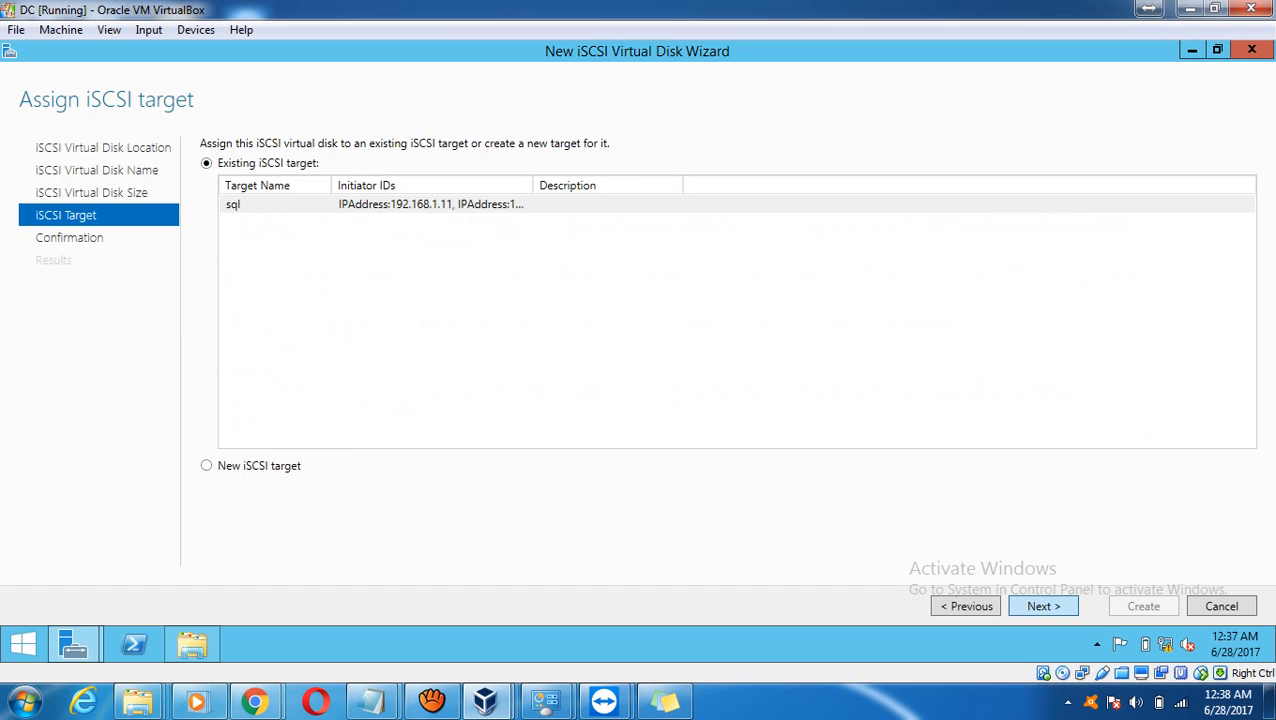
left_click(1143, 606)
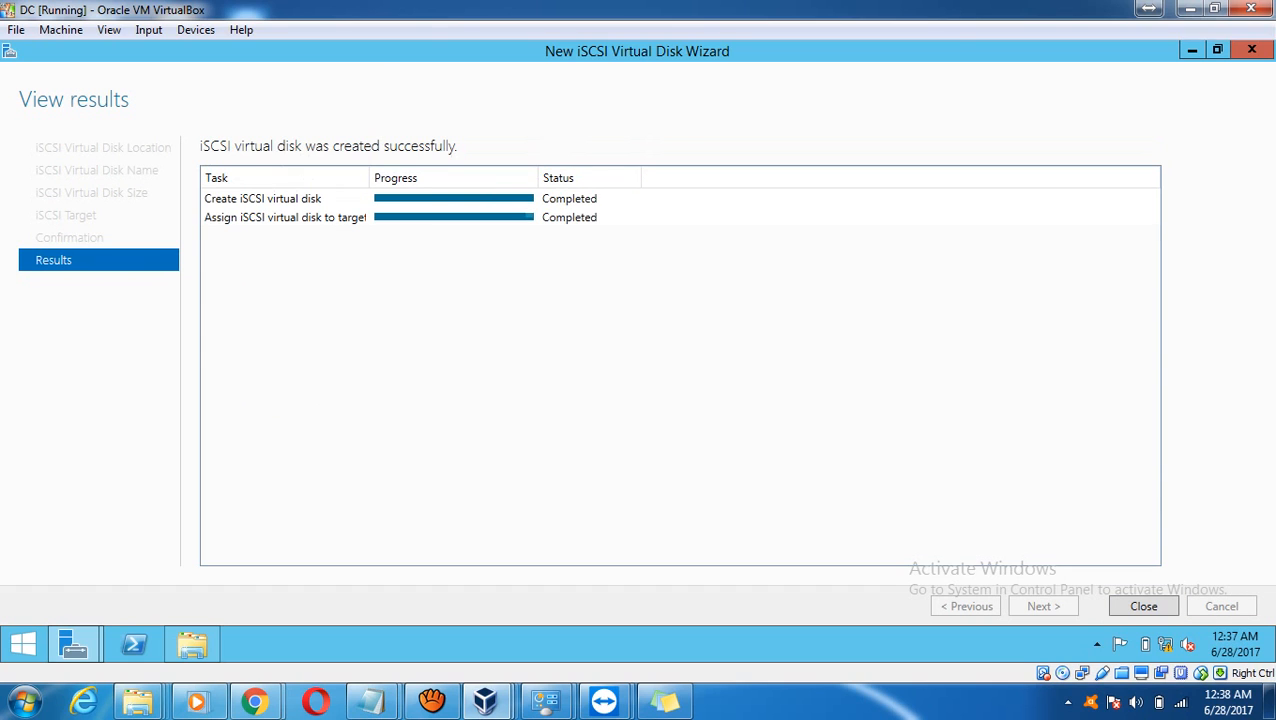
key("Return")
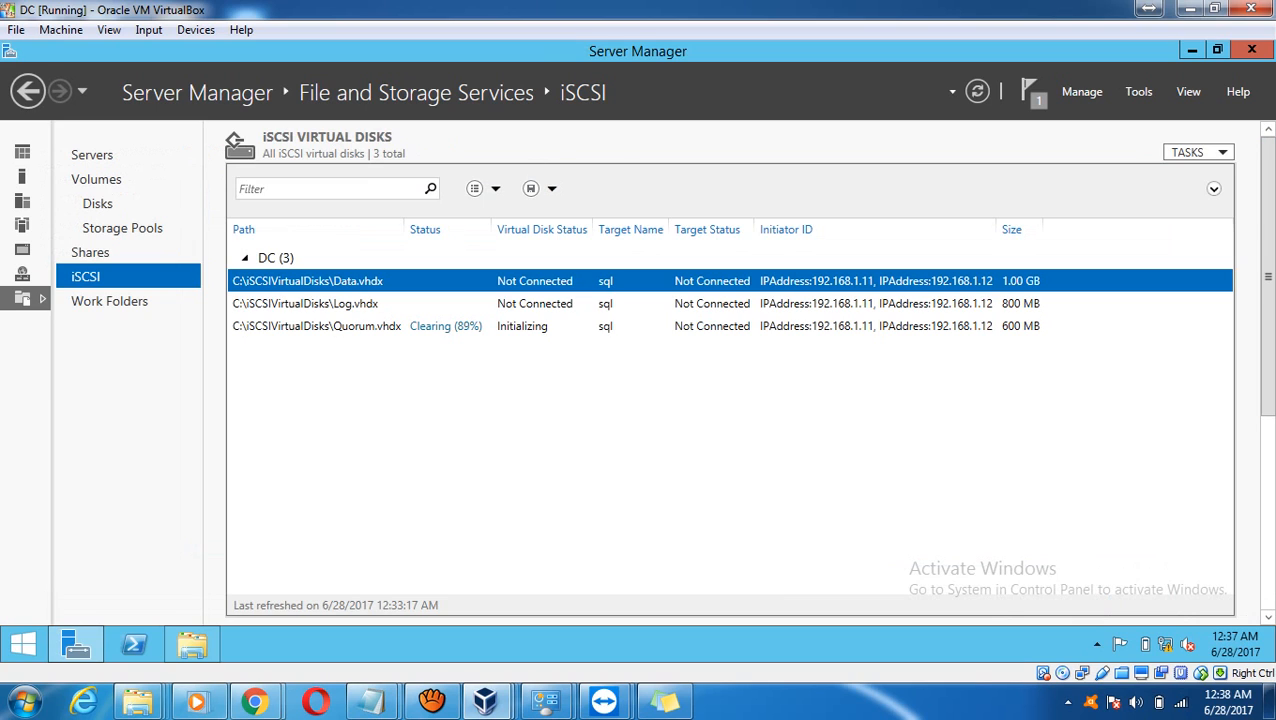
Start a fourth iSCSI virtual disk on volume C: of server DC and name it msdtc.
left_click(1198, 152)
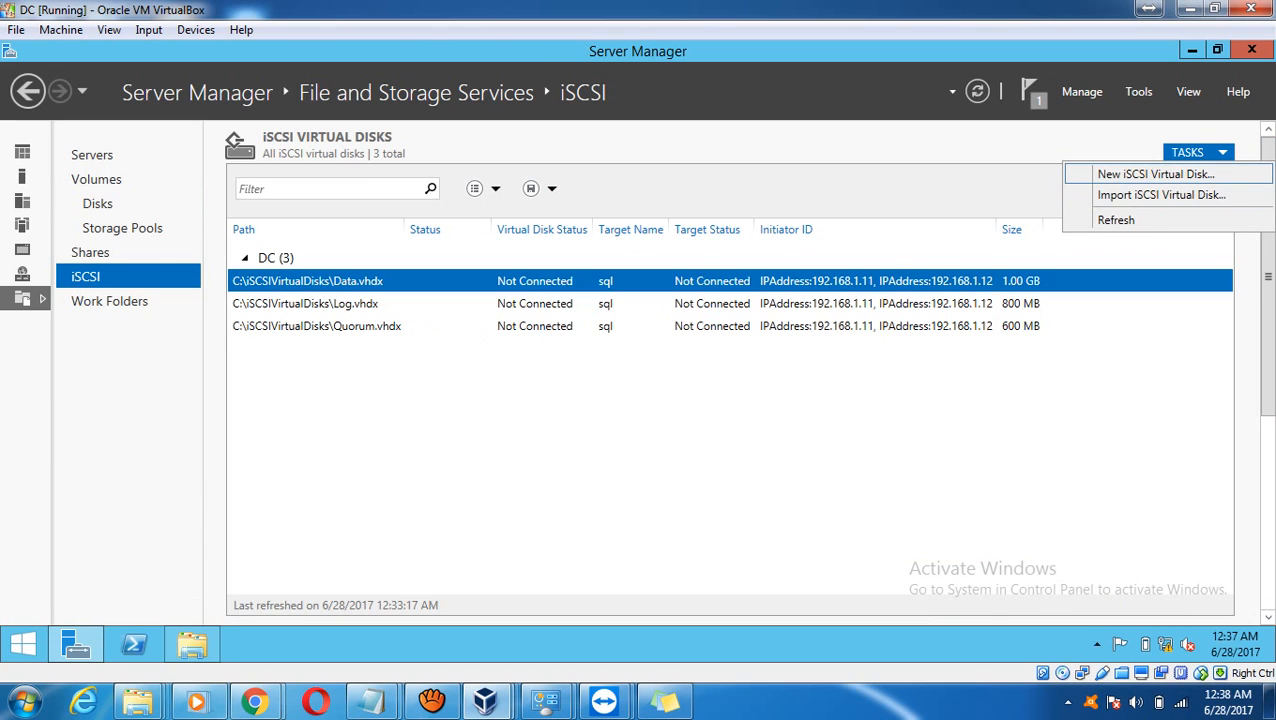
left_click(1158, 174)
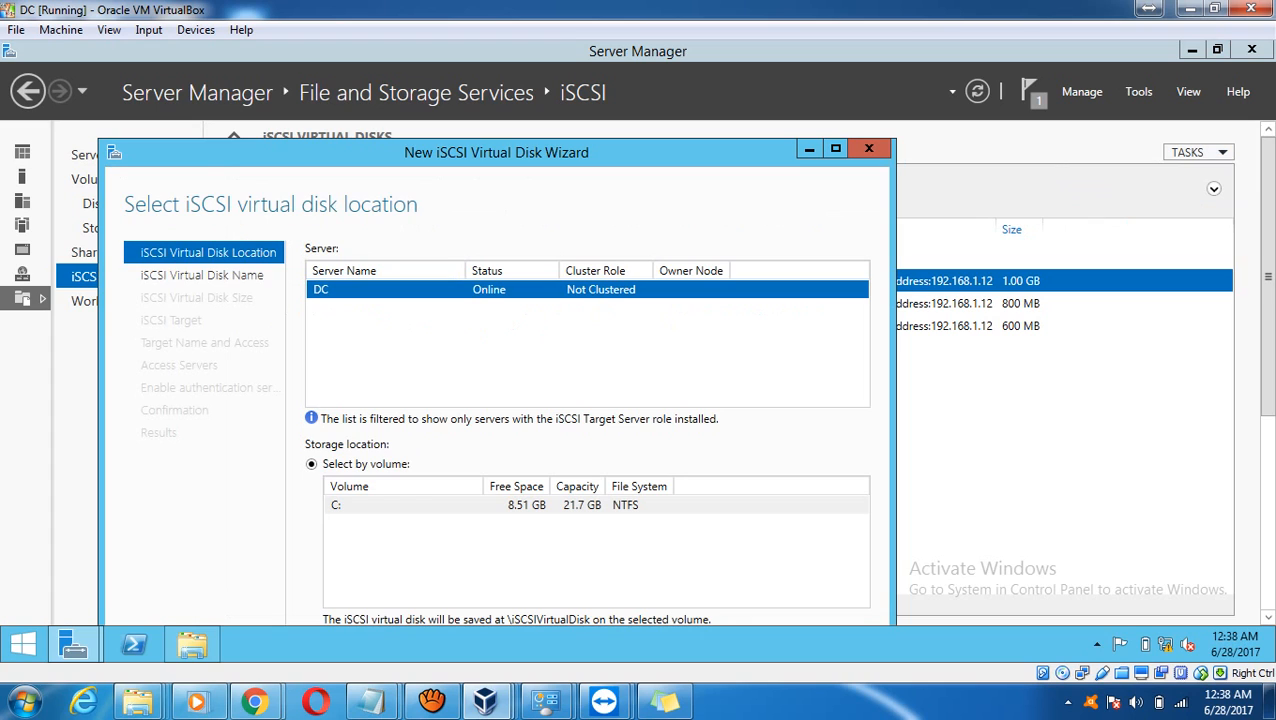
left_click(835, 148)
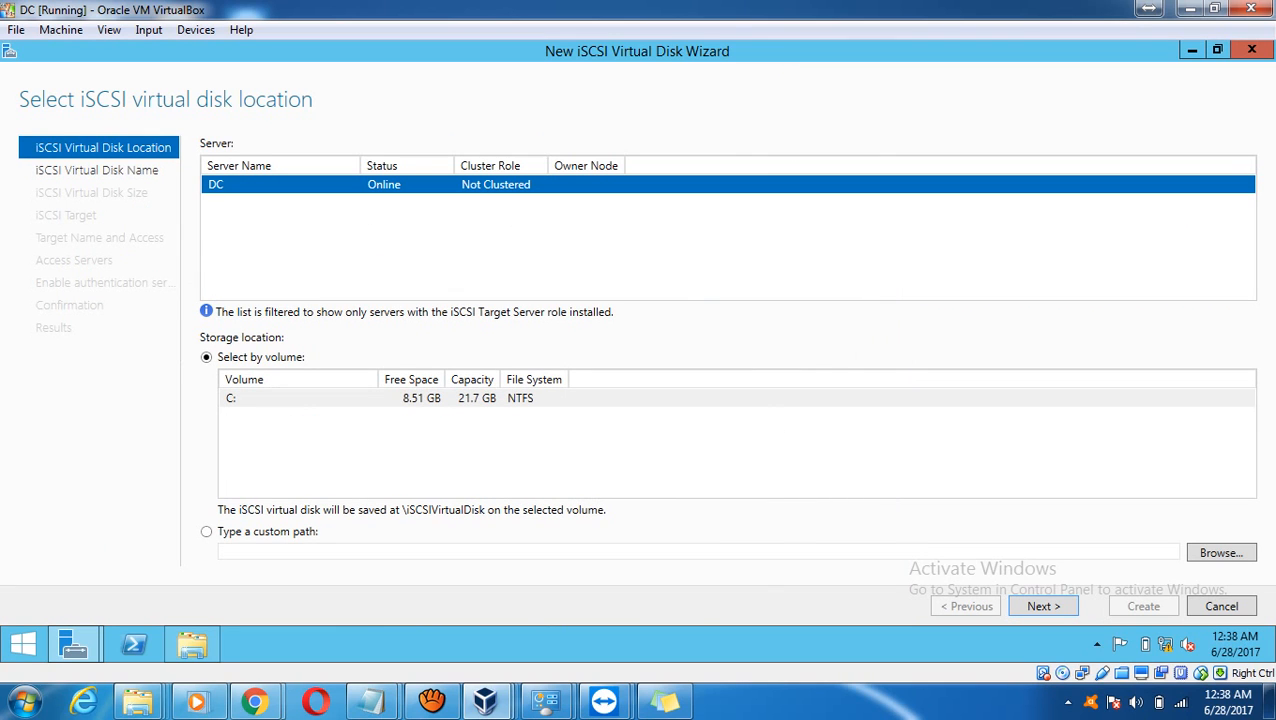
left_click(480, 398)
left_click(1043, 606)
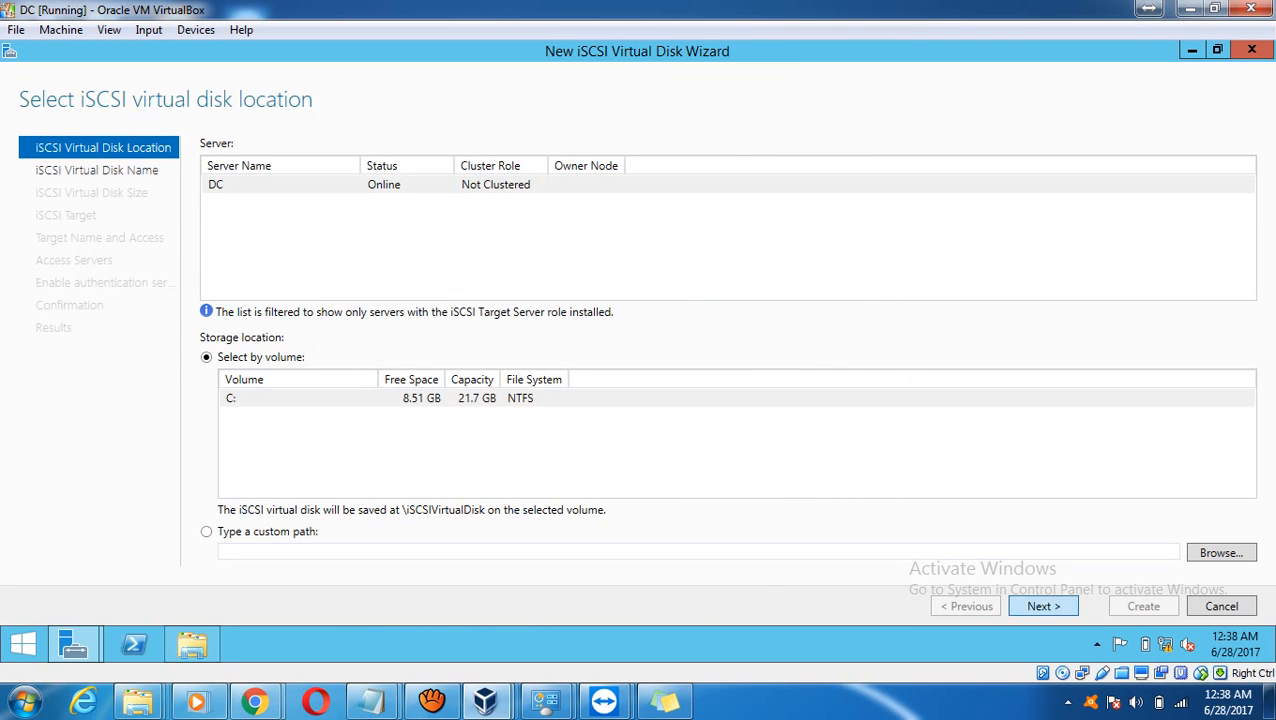
type("m")
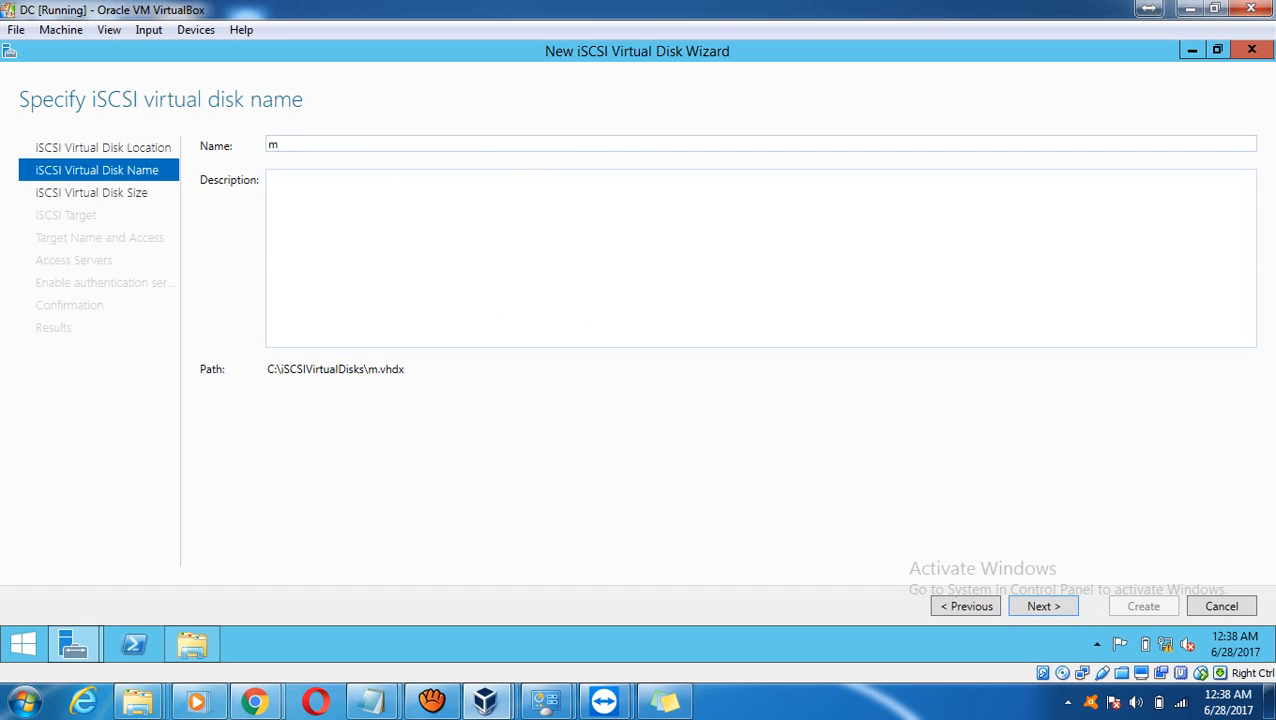
type("sdtc")
left_click(1043, 606)
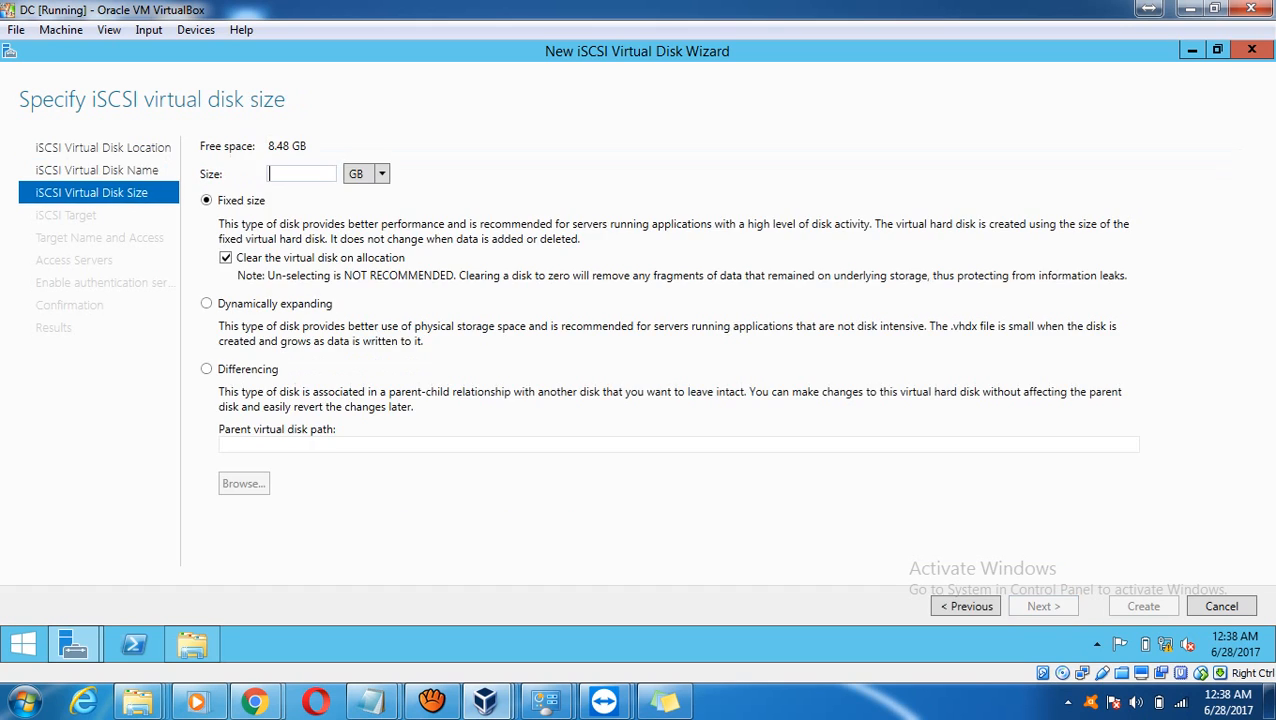
Set the msdtc virtual disk to a fixed size of 512 MB and continue to the target assignment.
type("512")
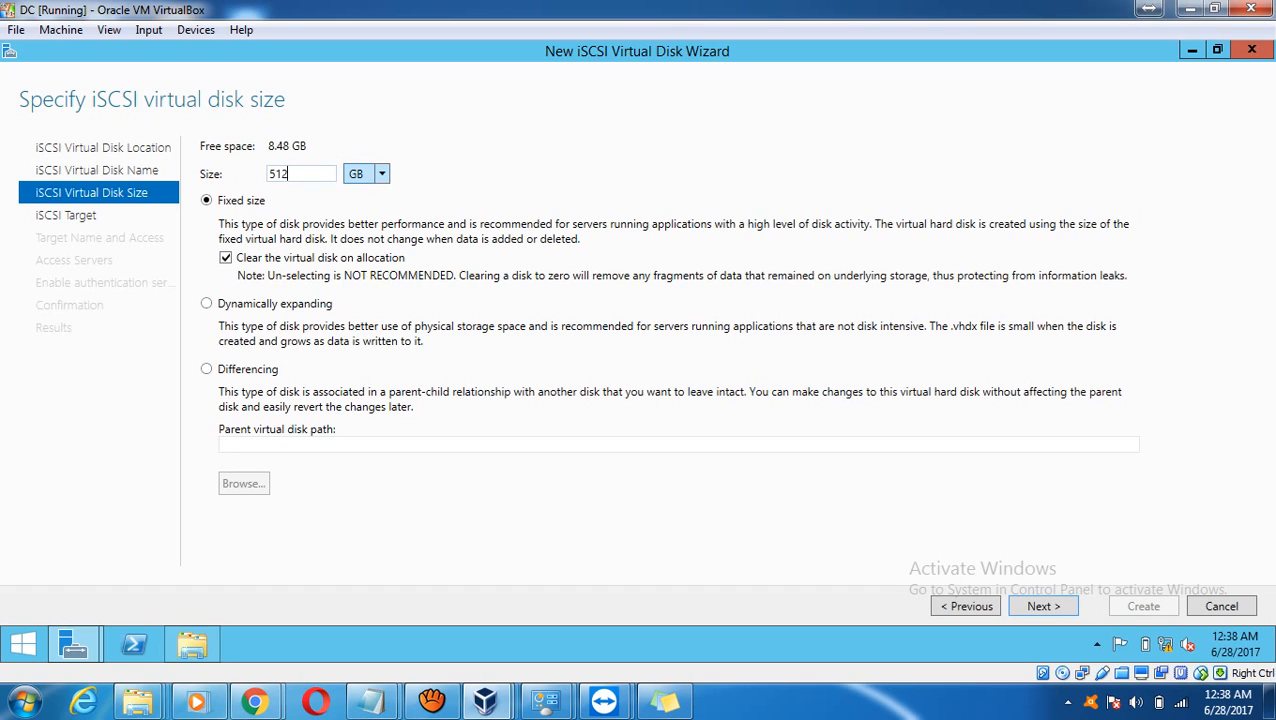
left_click(380, 174)
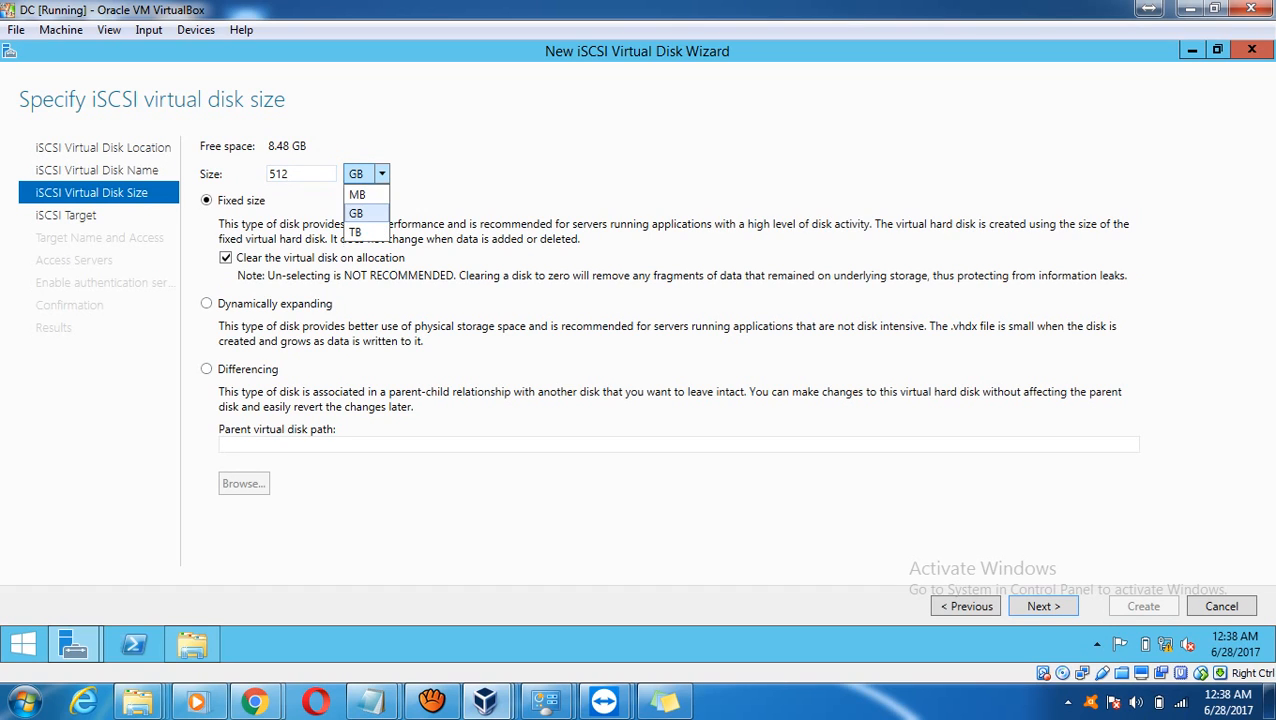
left_click(360, 195)
left_click(1043, 606)
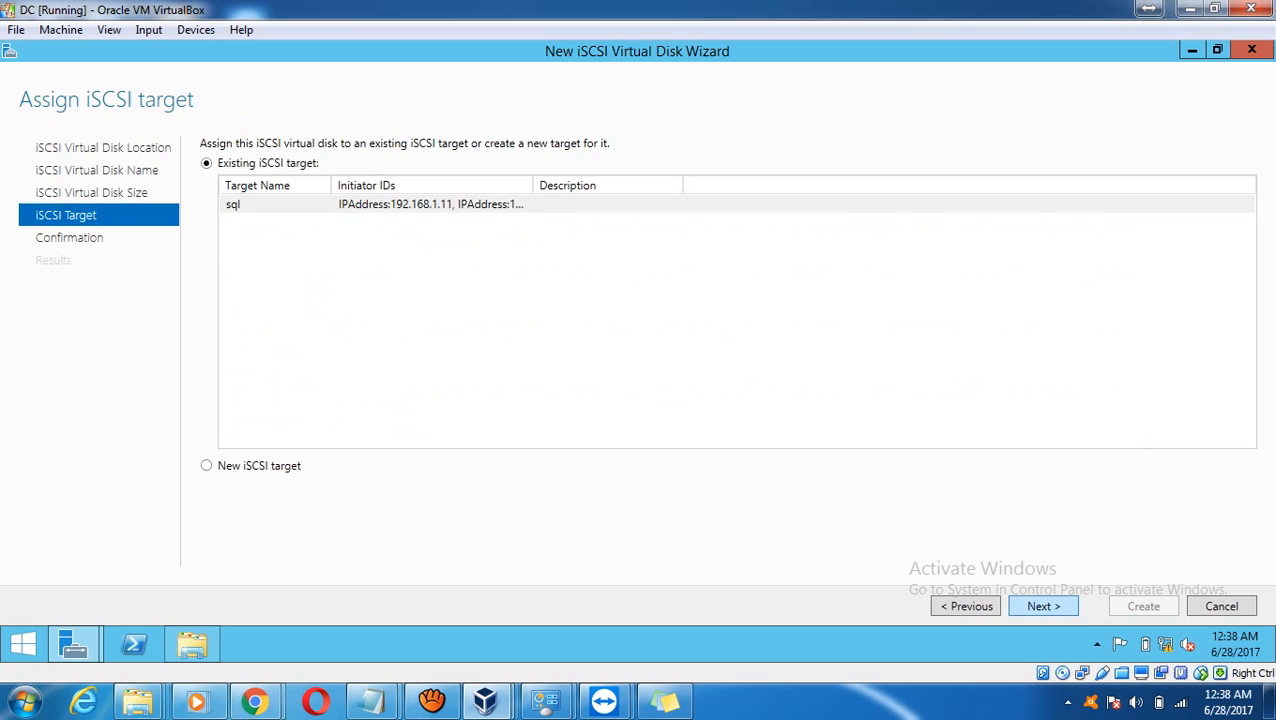
Keep the existing sql target for the msdtc virtual disk, create the disk, and close the wizard.
left_click(1043, 606)
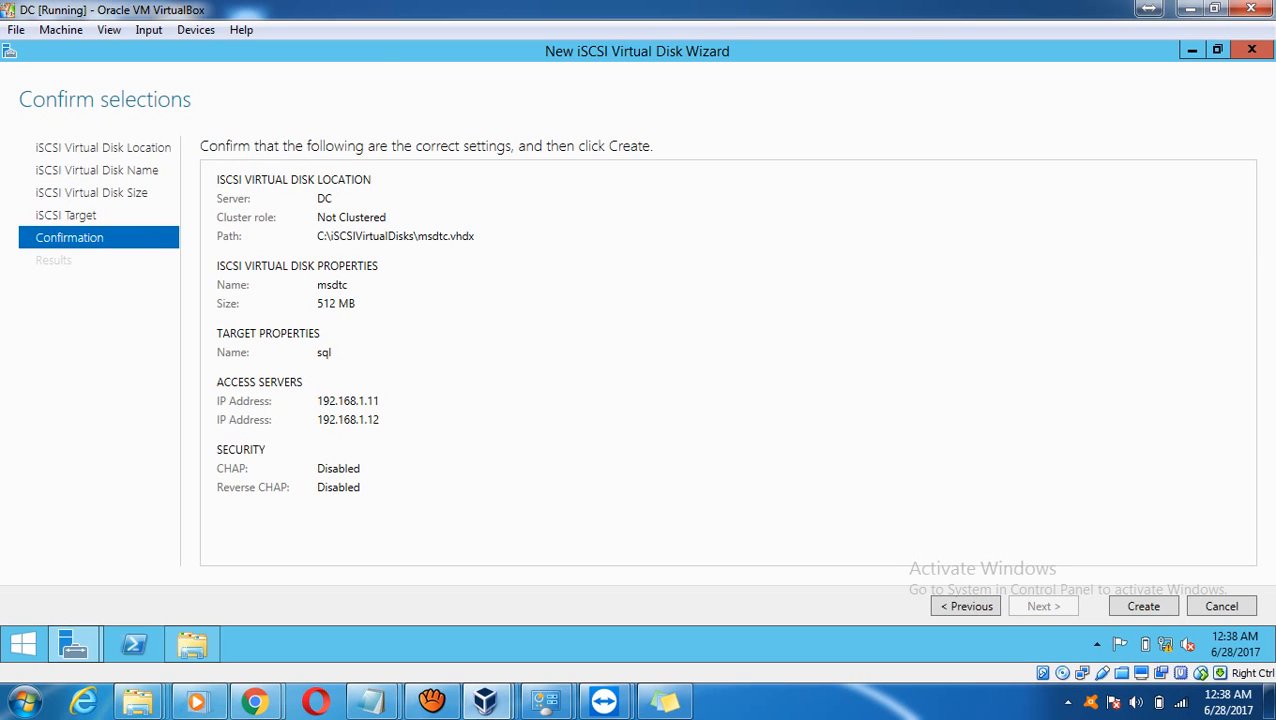
left_click(1143, 606)
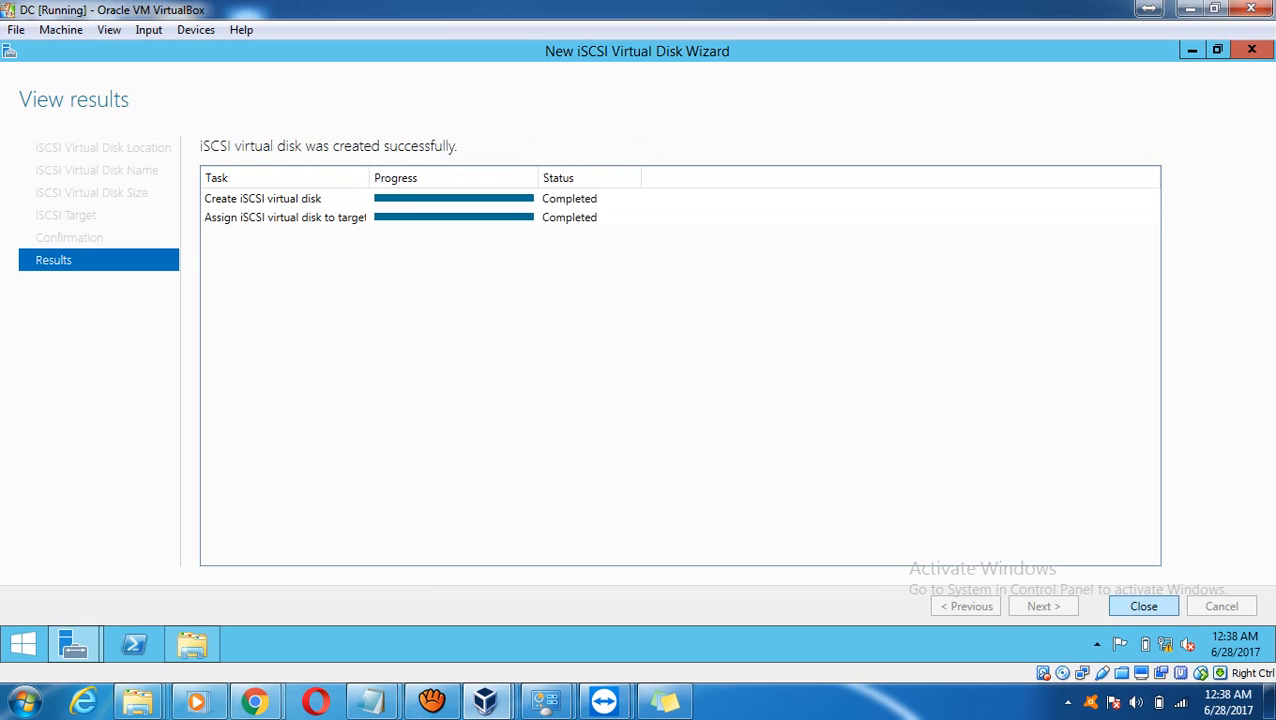
left_click(1143, 606)
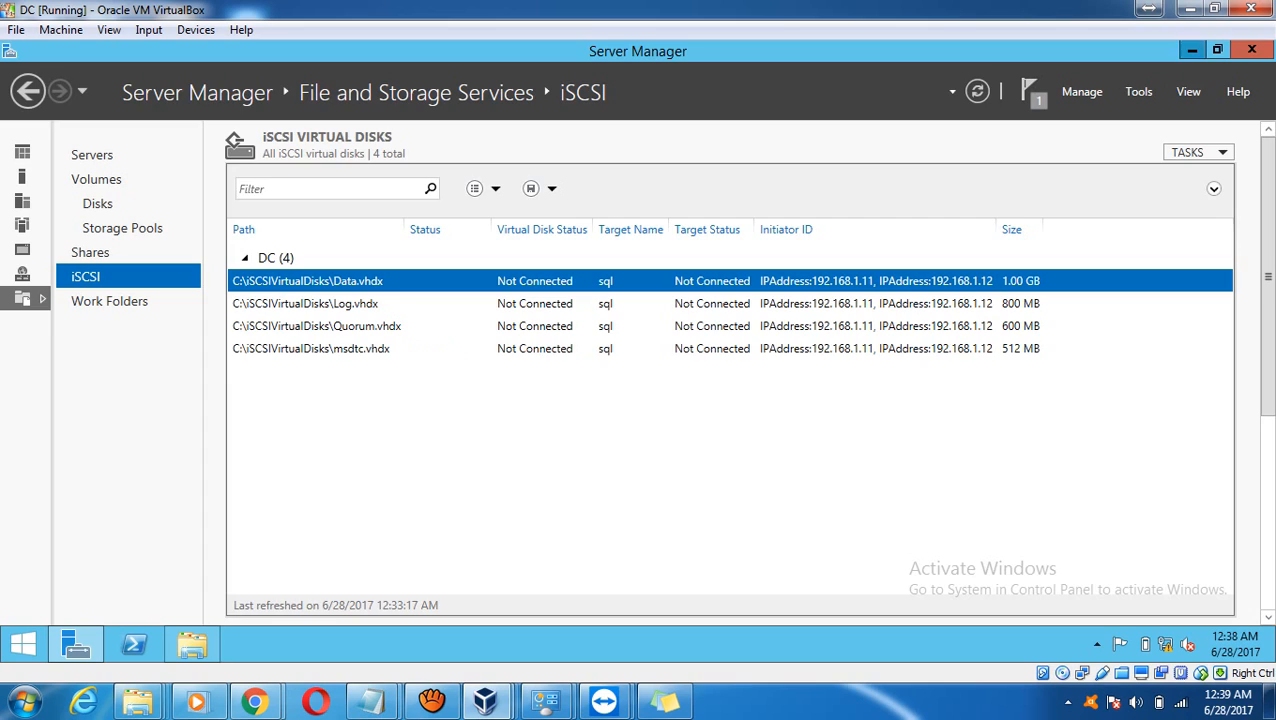
Minimize Server Manager on DC and switch to the Node1 virtual machine.
left_click(1192, 50)
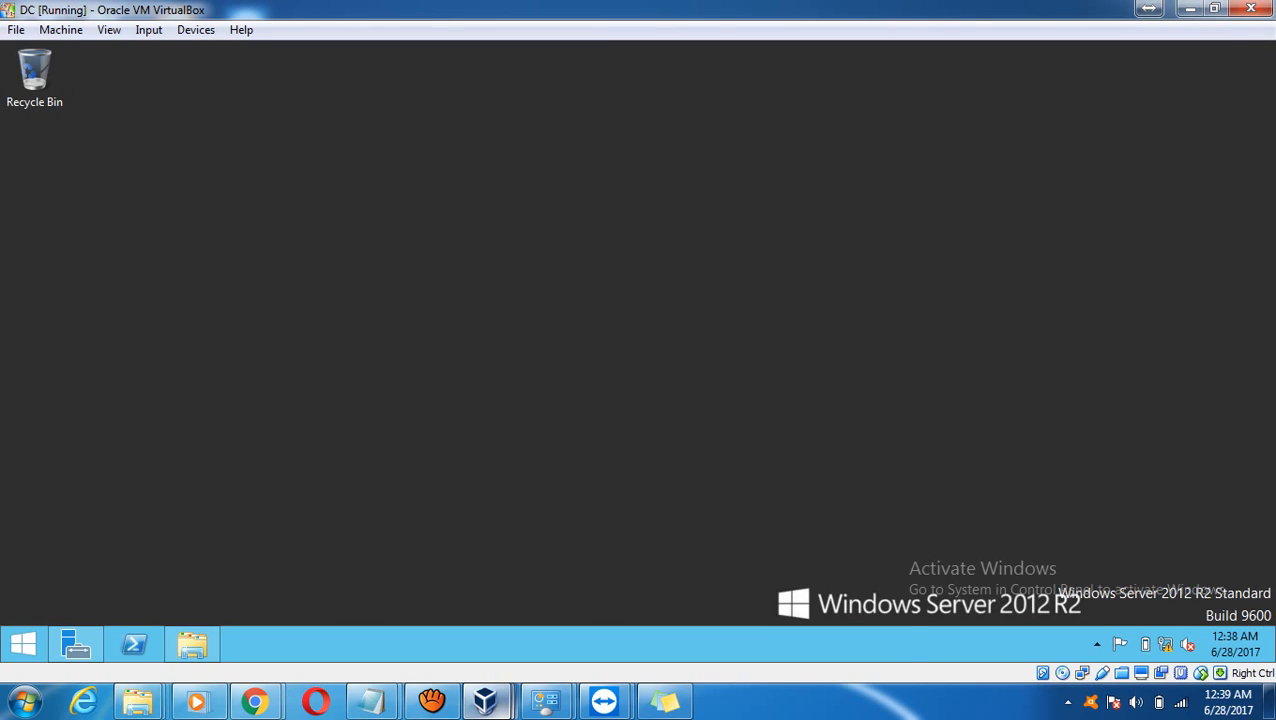
left_click(485, 700)
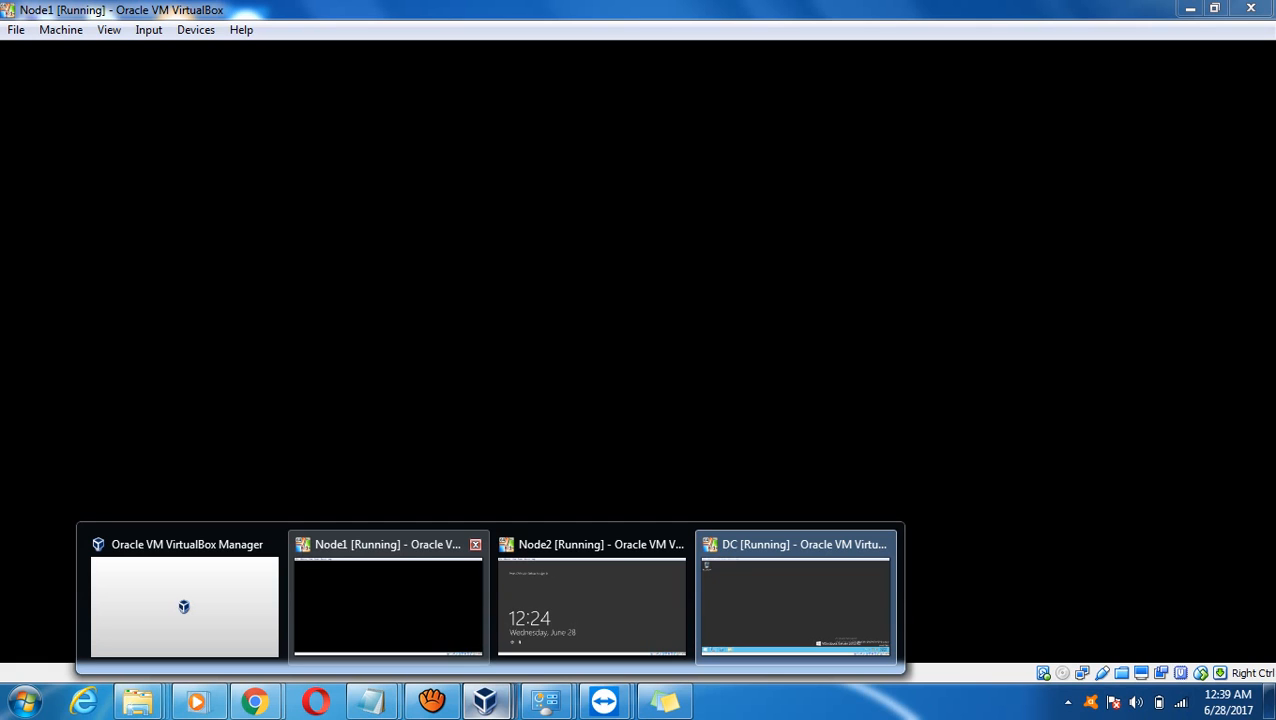
left_click(388, 605)
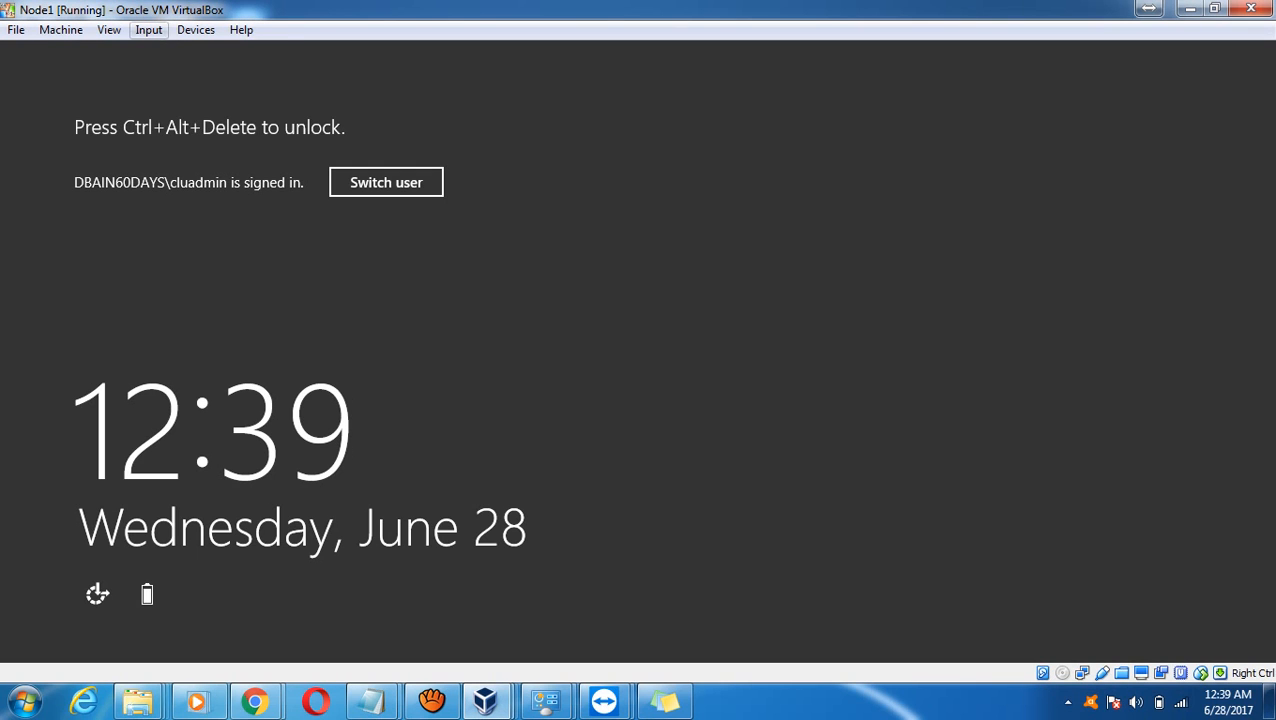
Send the Ctrl-Alt-Del sequence to Node1 and unlock the signed-in cluster administrator session with the account password.
left_click(148, 29)
mouse_move(200, 52)
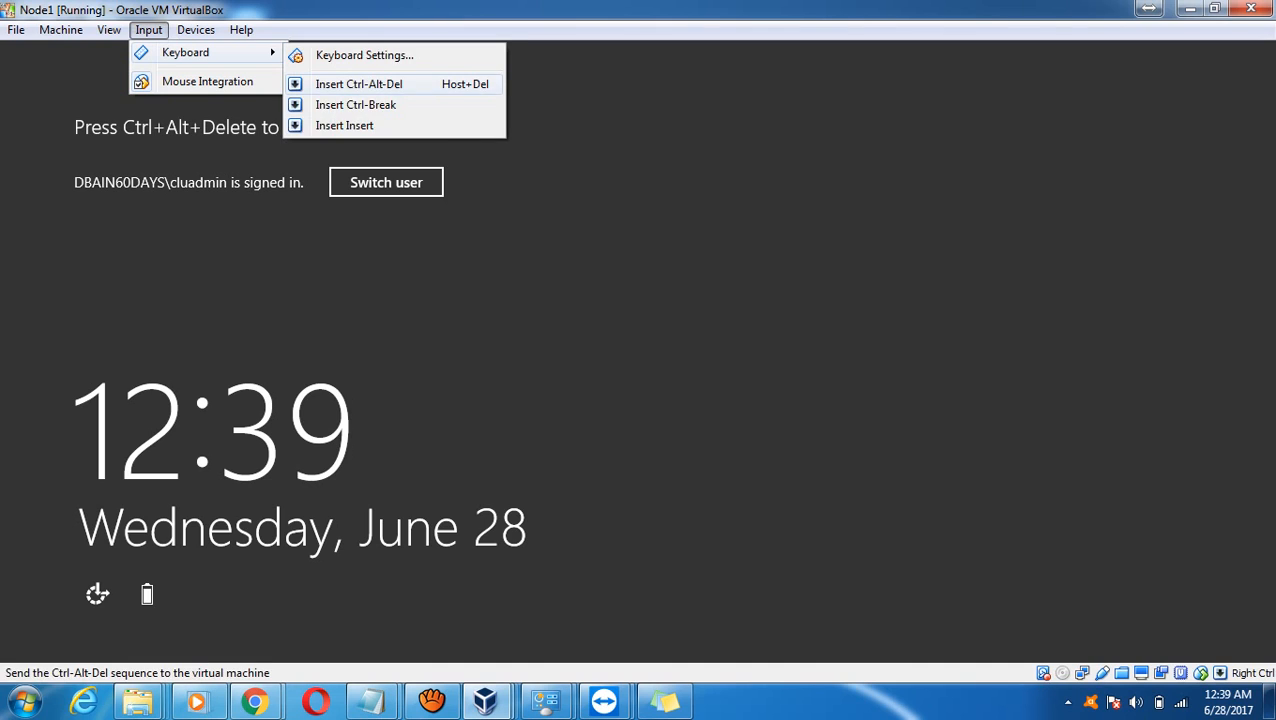
left_click(380, 81)
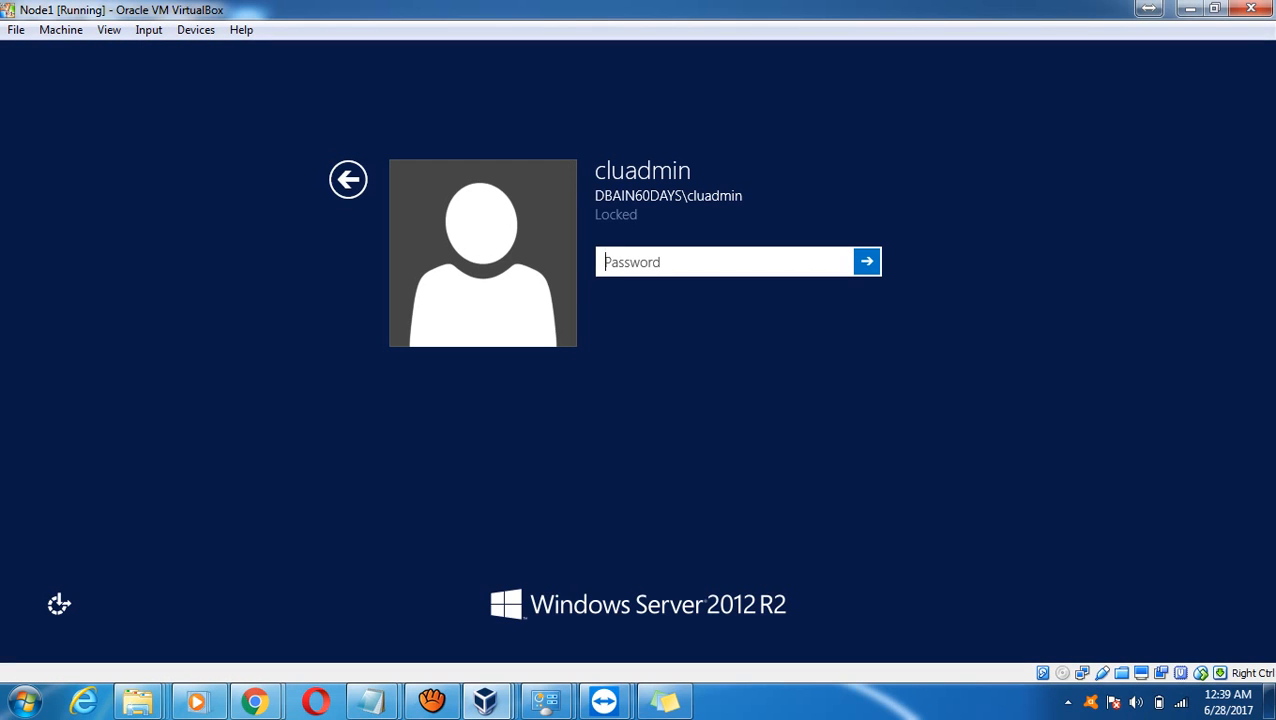
type("••••••••••")
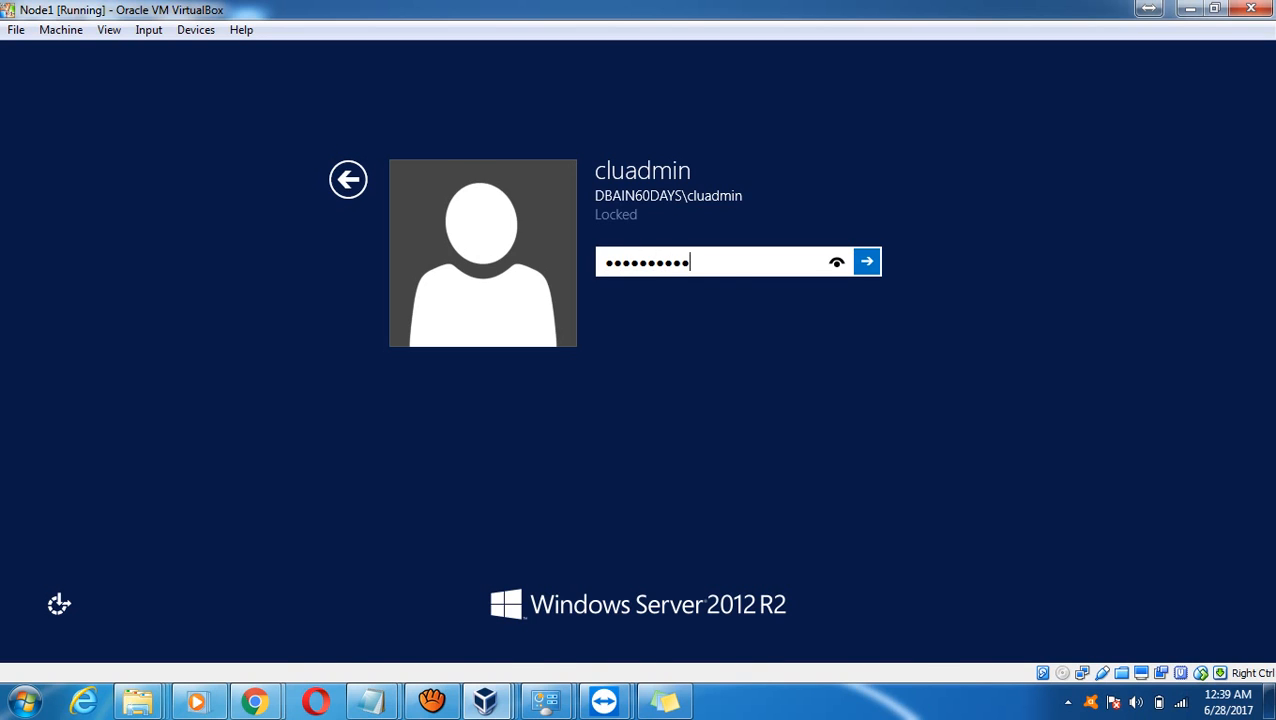
key("Return")
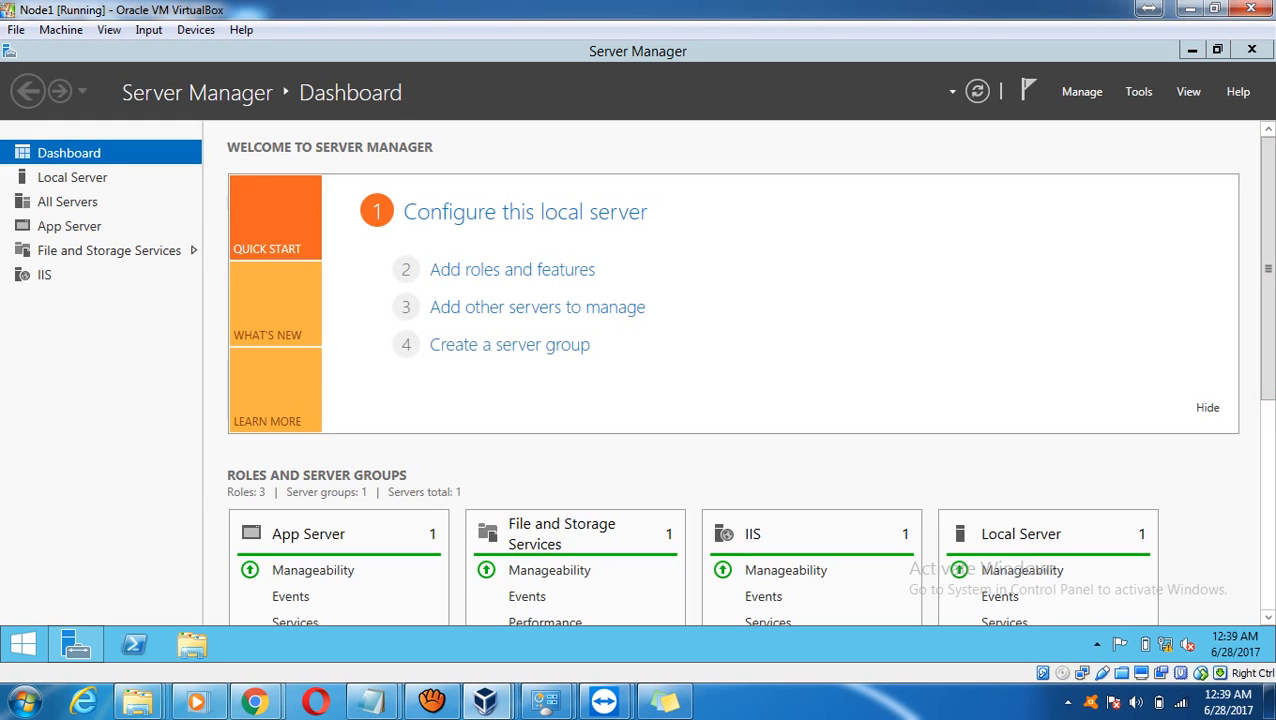
Switch to the Node2 virtual machine and send it the Ctrl-Alt-Del sequence.
mouse_move(486, 700)
left_click(590, 590)
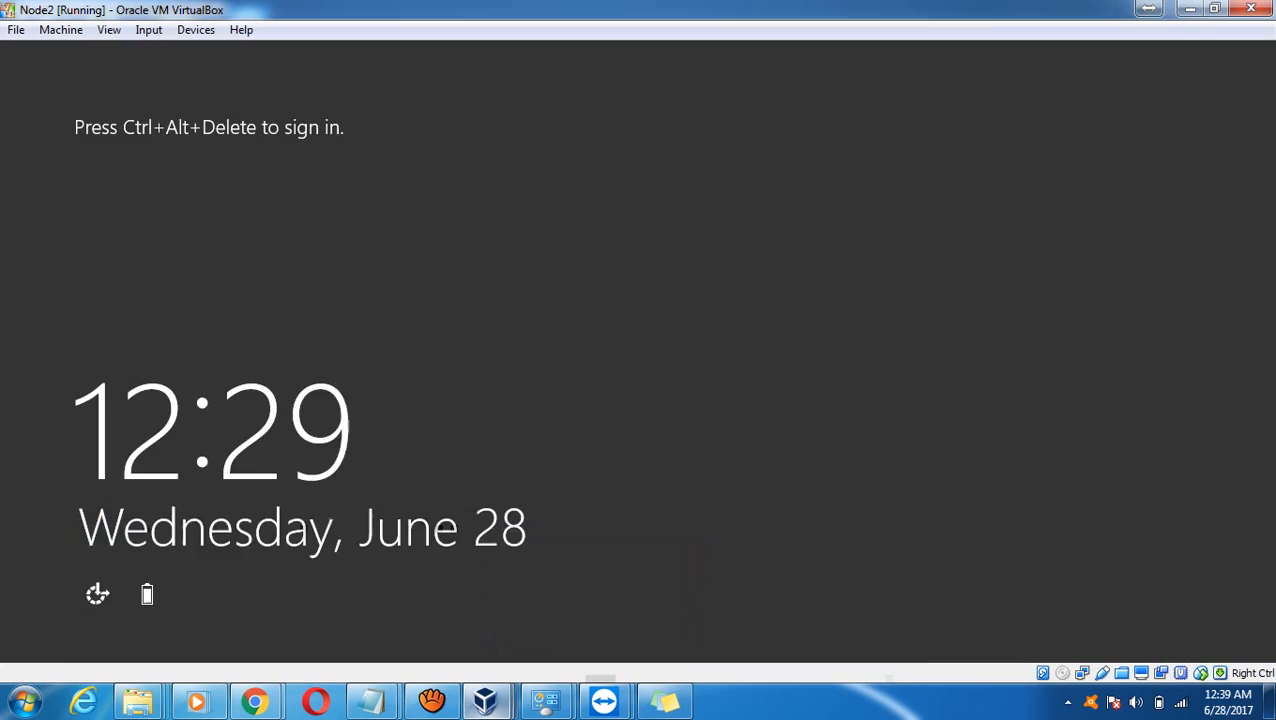
left_click(148, 29)
mouse_move(199, 51)
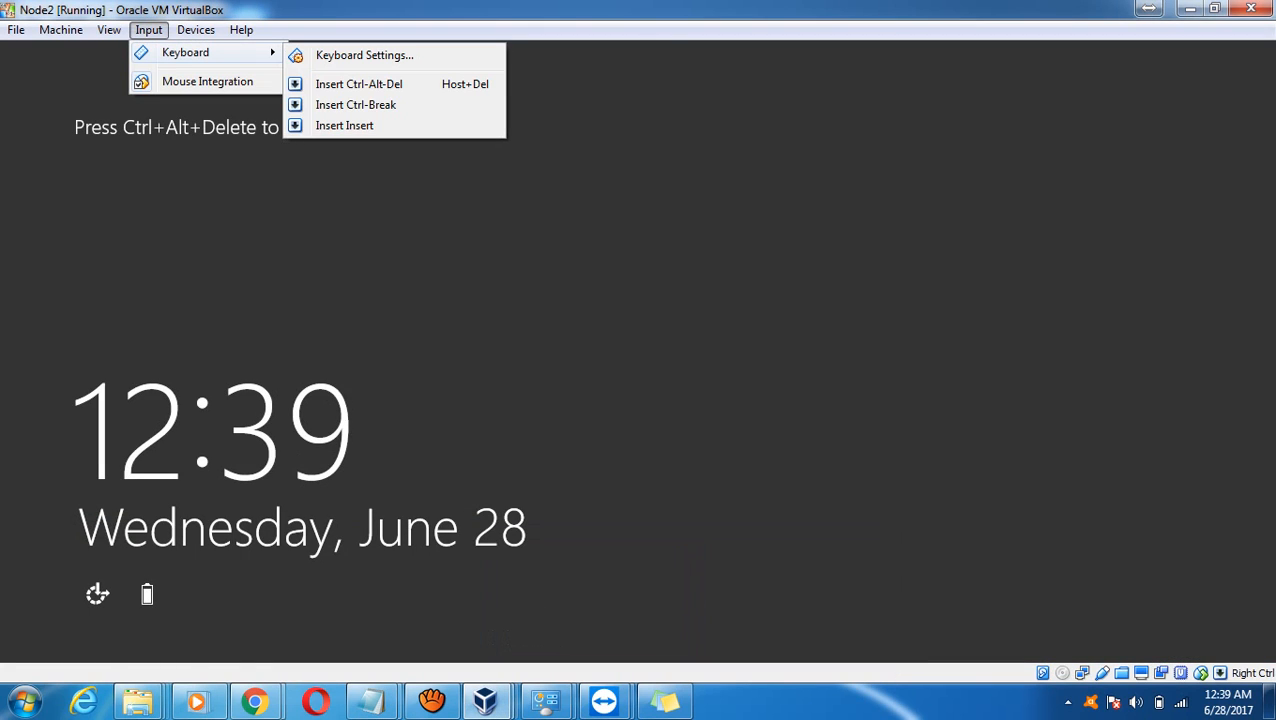
left_click(356, 83)
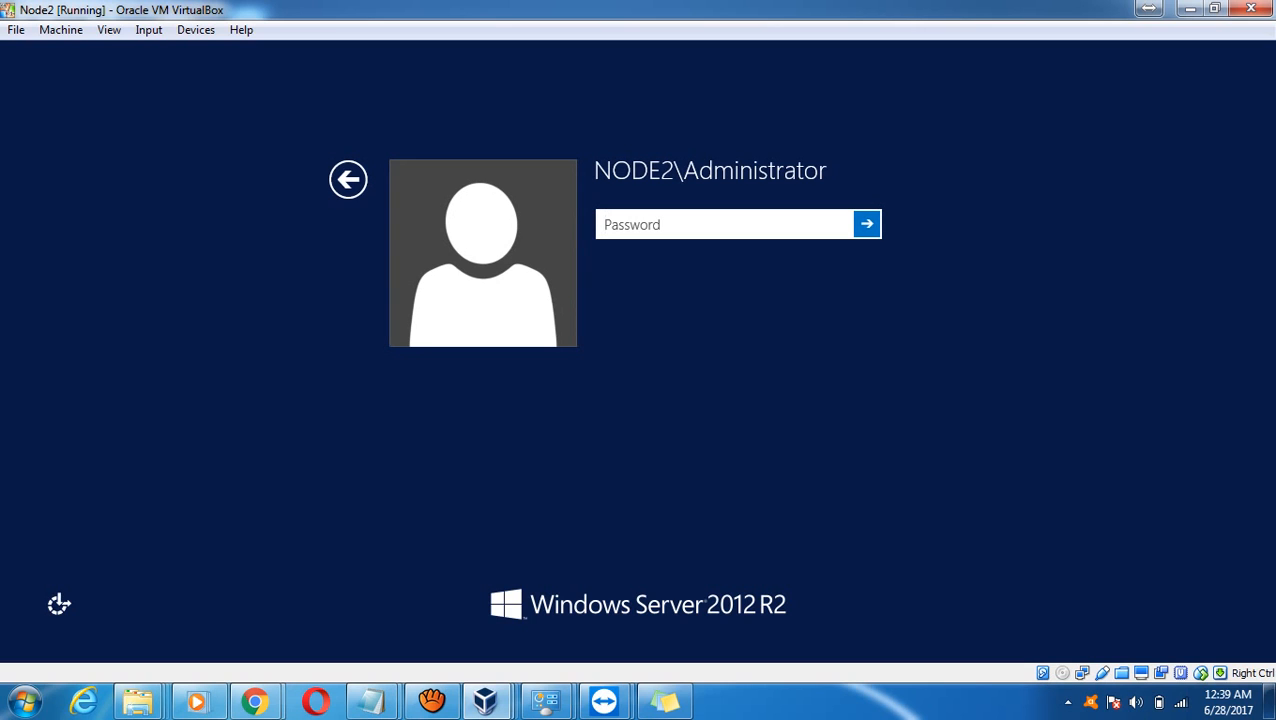
Sign in to Node2 as another user, entering the cluster administrator's domain user name and the account password.
left_click(348, 179)
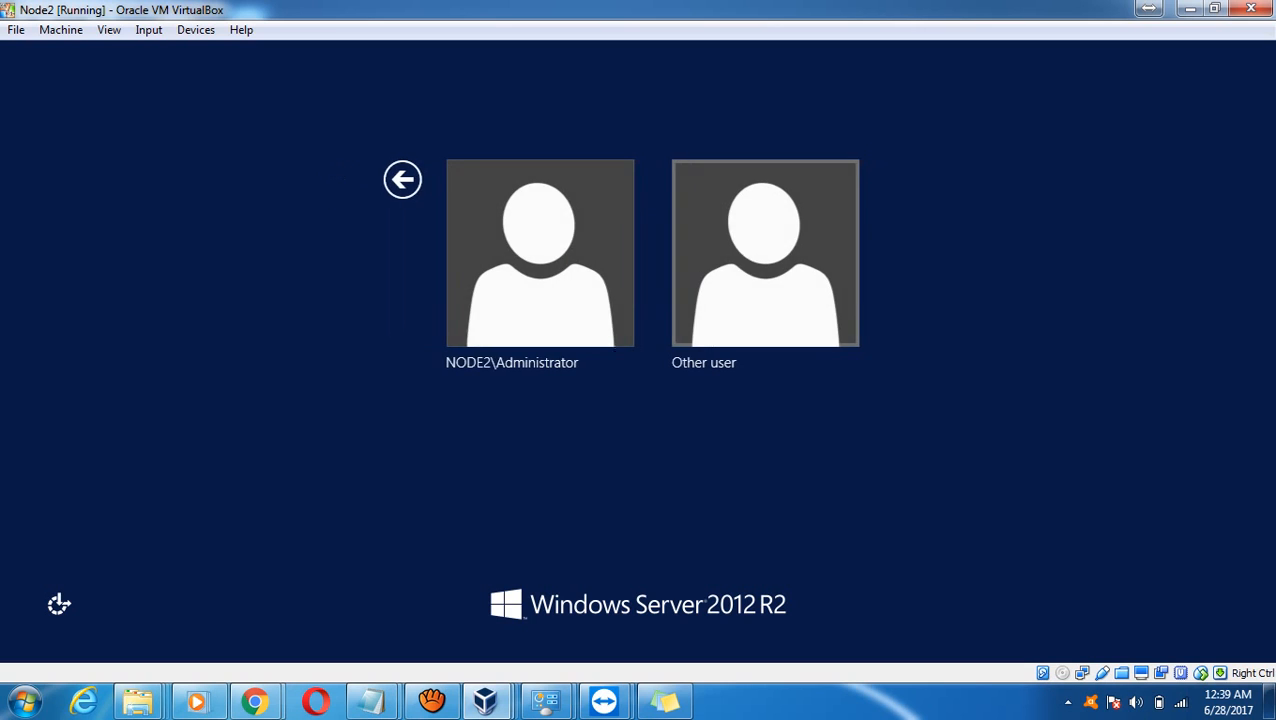
left_click(763, 250)
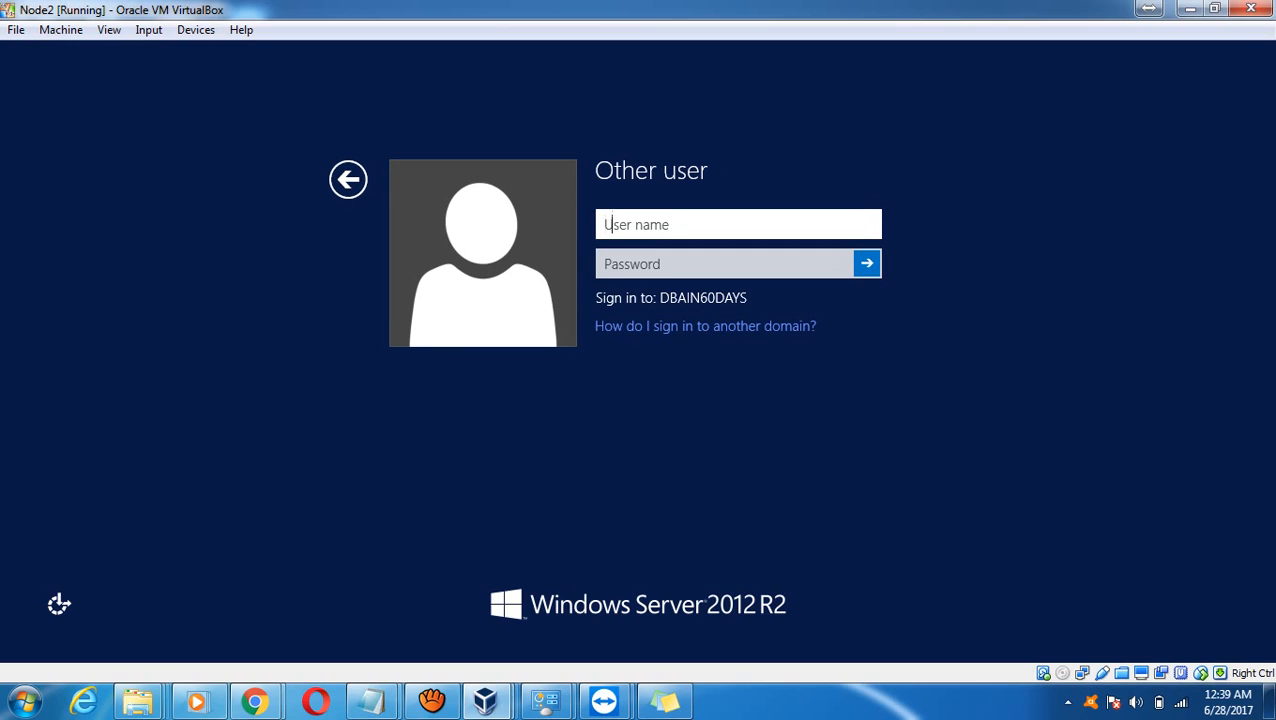
type("cluadmin")
key("Tab")
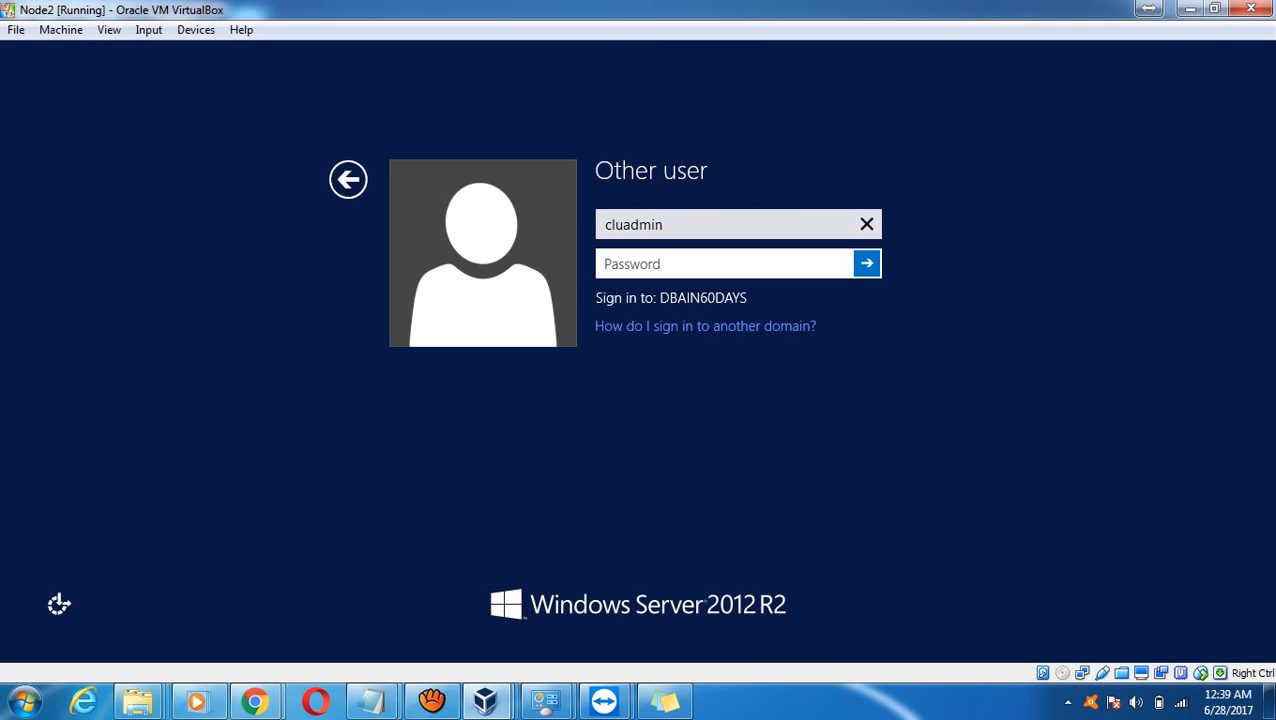
type("**********")
key("Return")
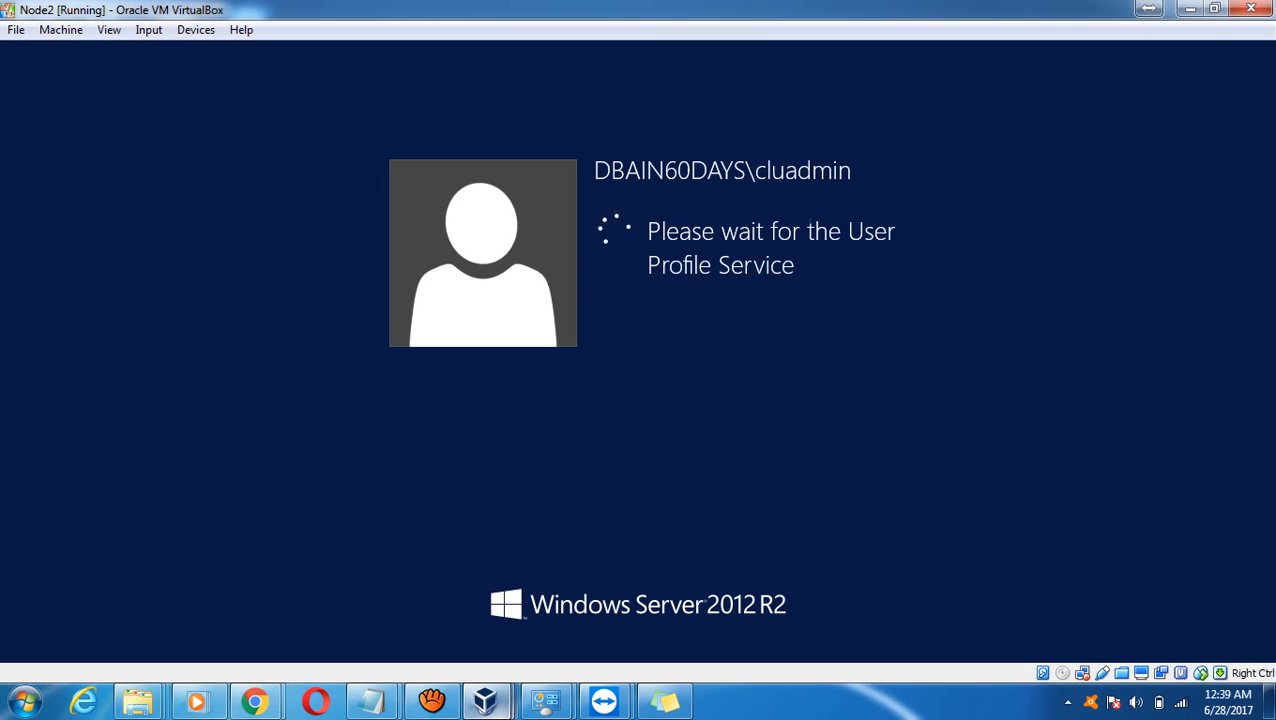
Switch back to Node1, open iSCSI Initiator with its service started and set to automatic, and minimize Server Manager.
mouse_move(485, 701)
left_click(380, 605)
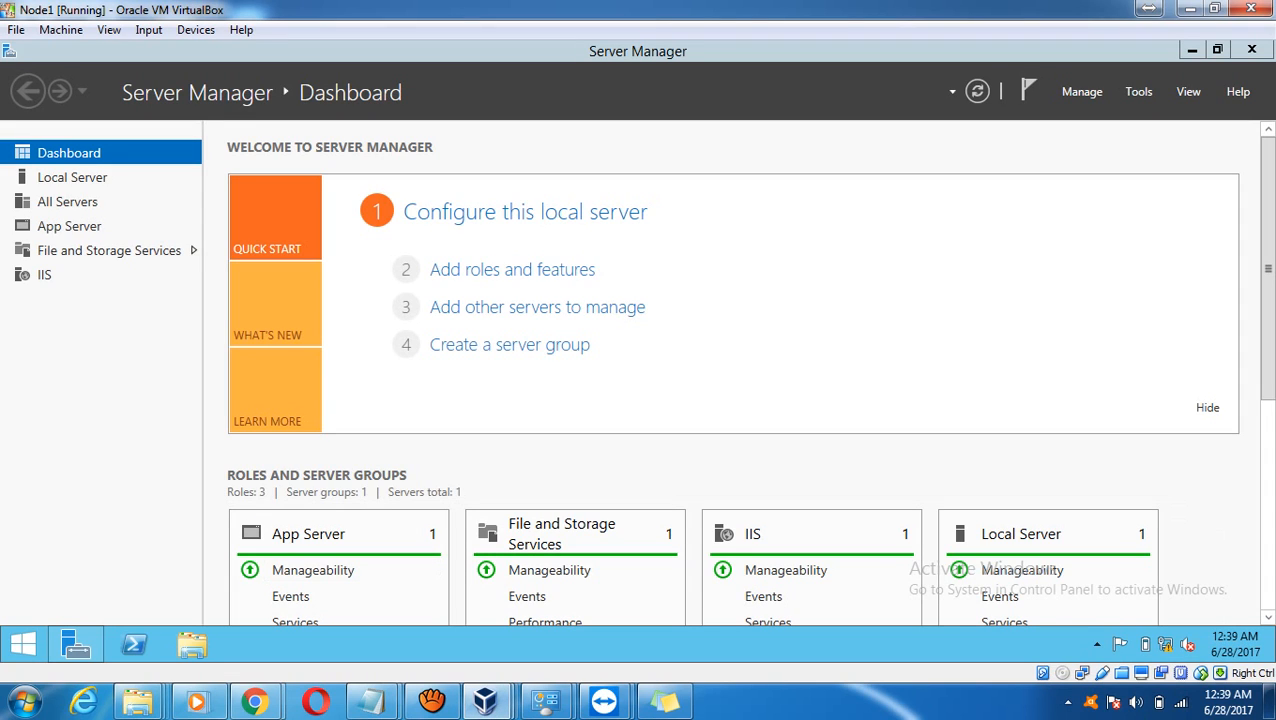
left_click(1192, 49)
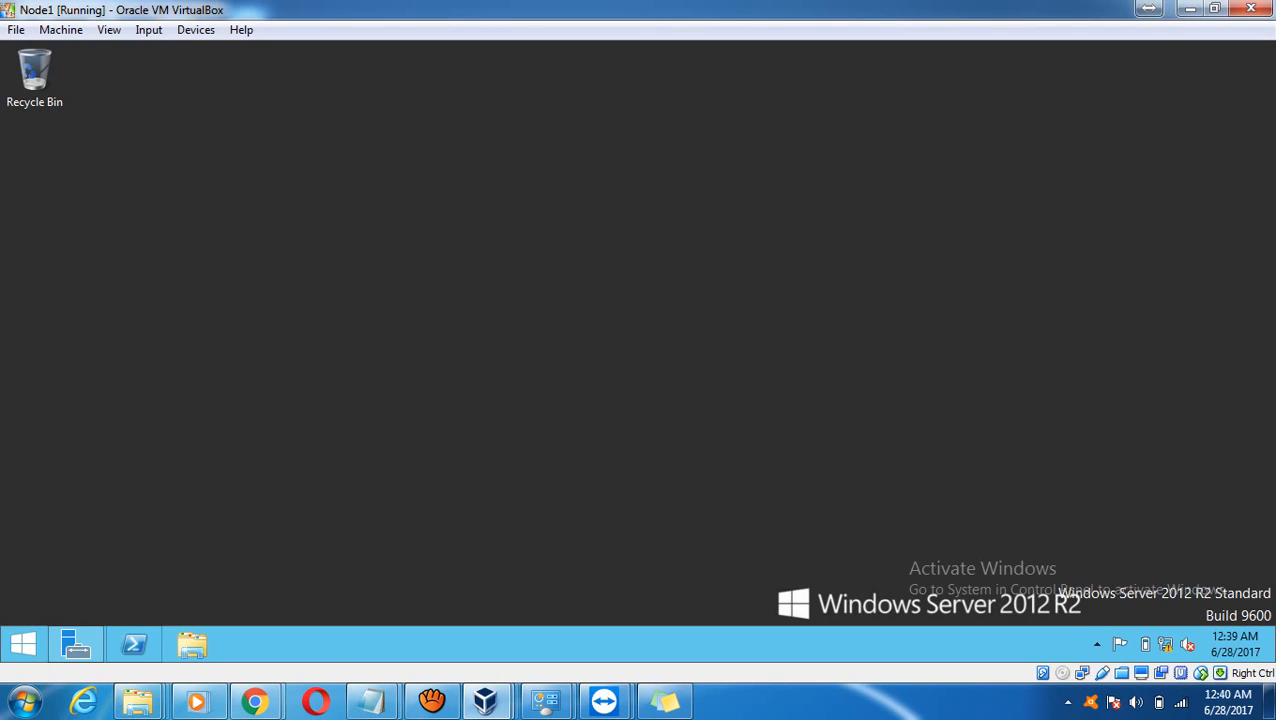
left_click(76, 644)
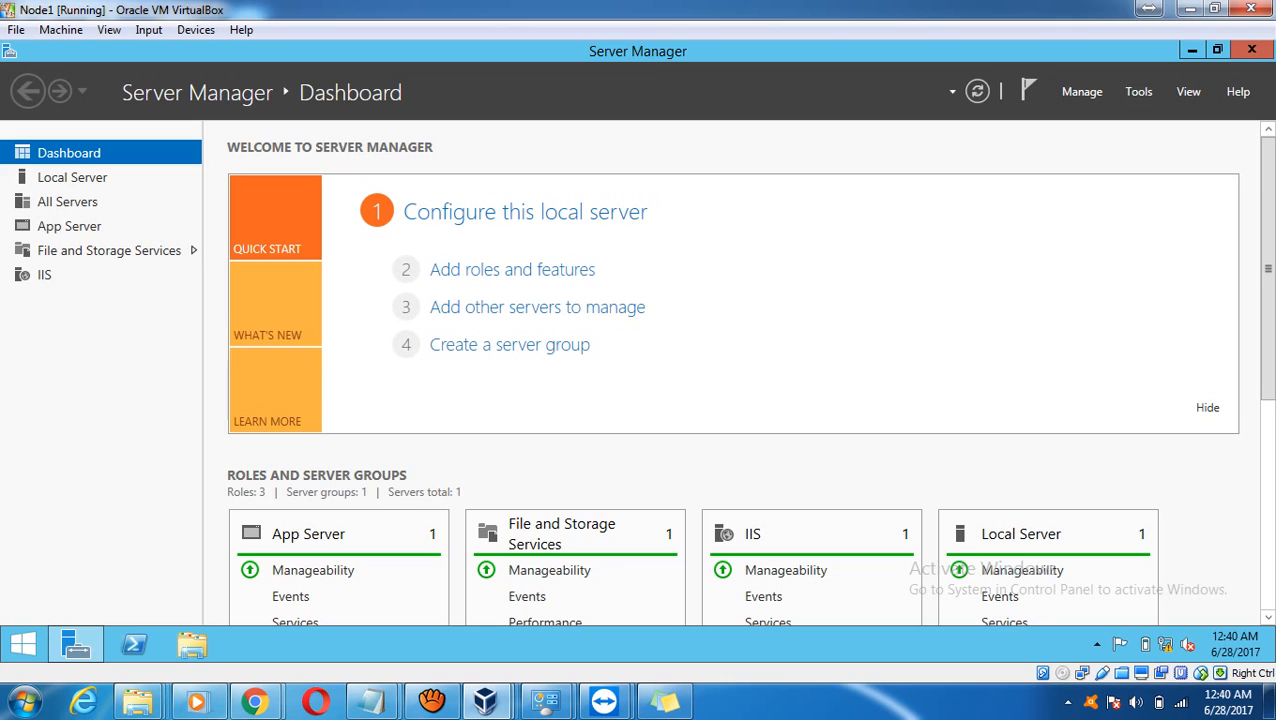
left_click(1139, 91)
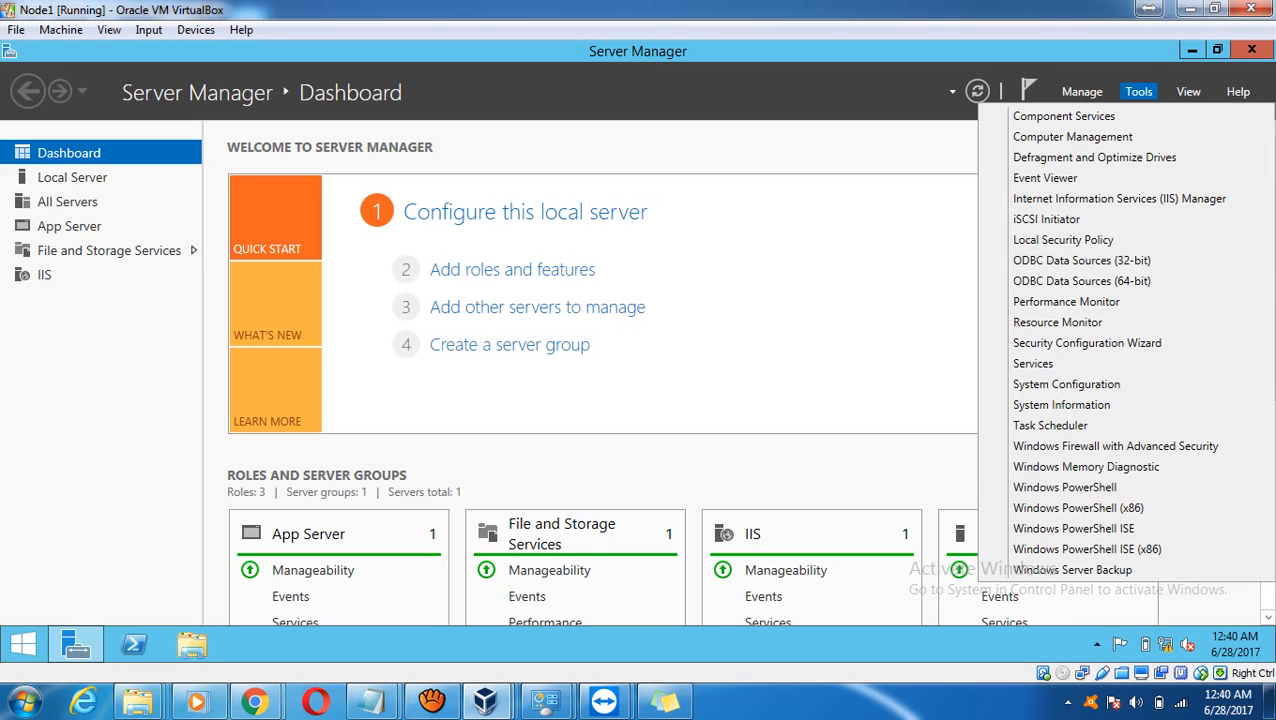
left_click(1046, 219)
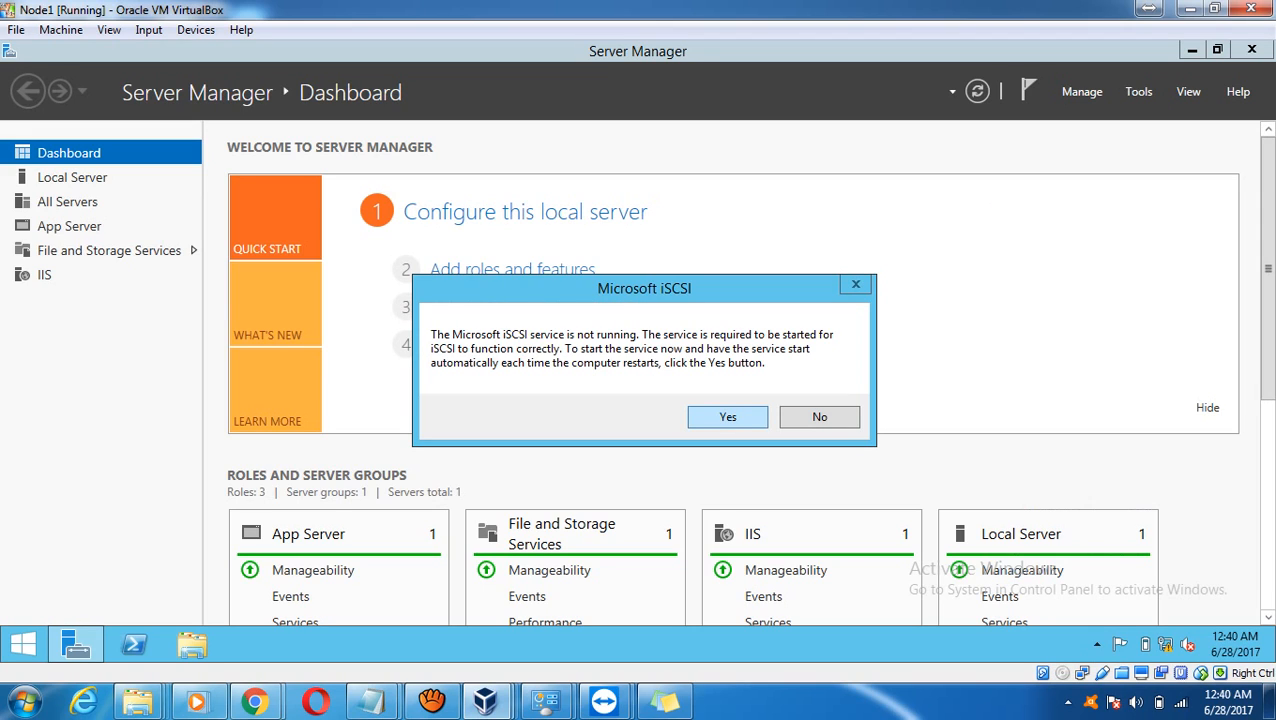
left_click(728, 417)
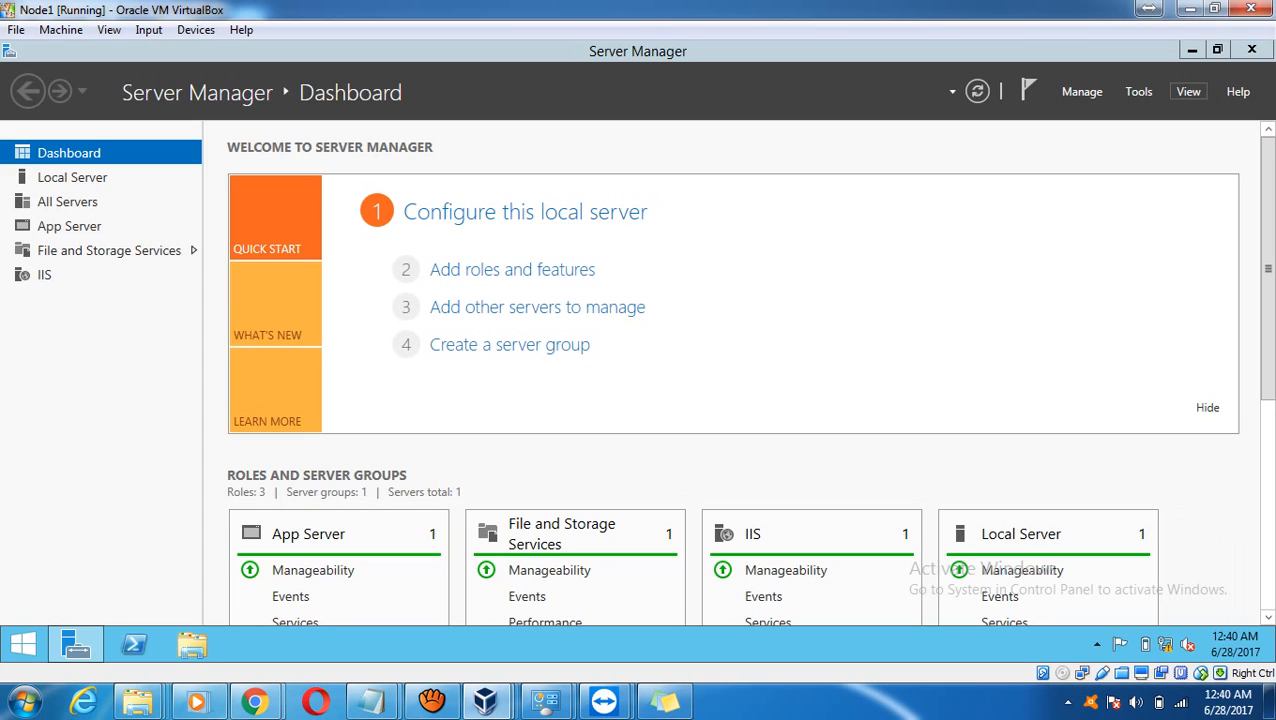
left_click(1192, 49)
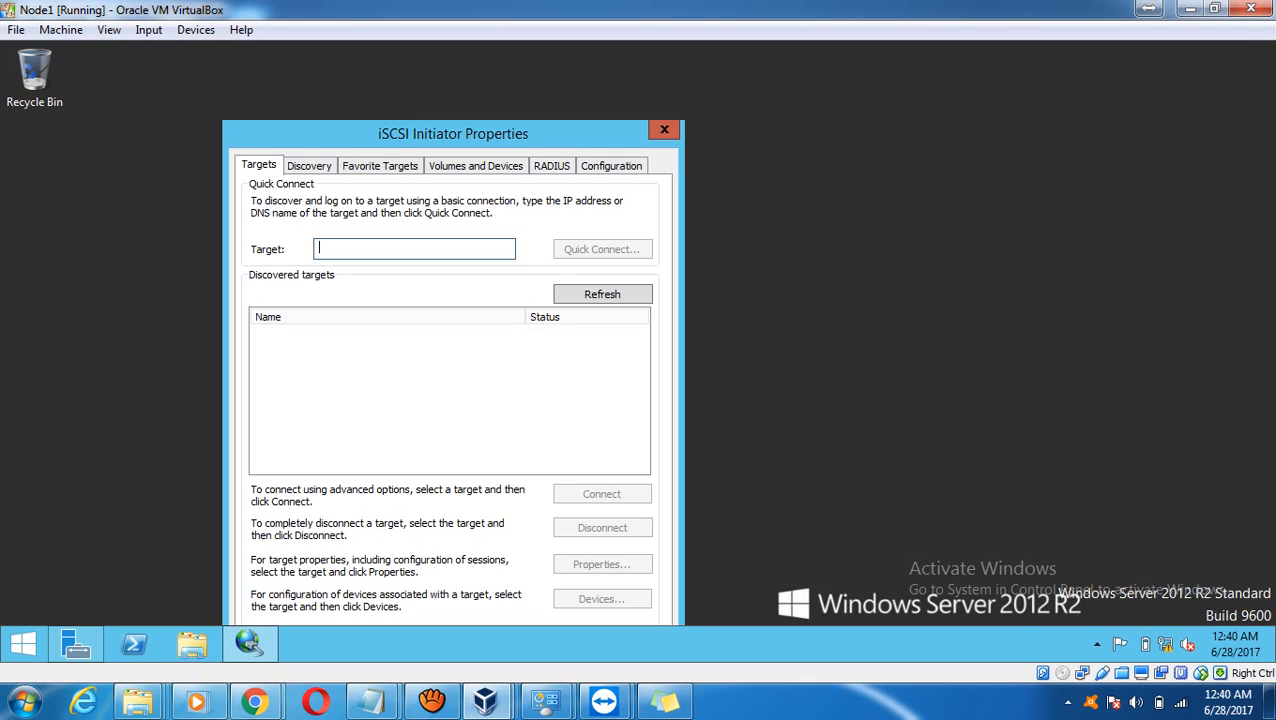
Quick-connect Node1's iSCSI Initiator to the target server at 192.168.1.10.
type("192")
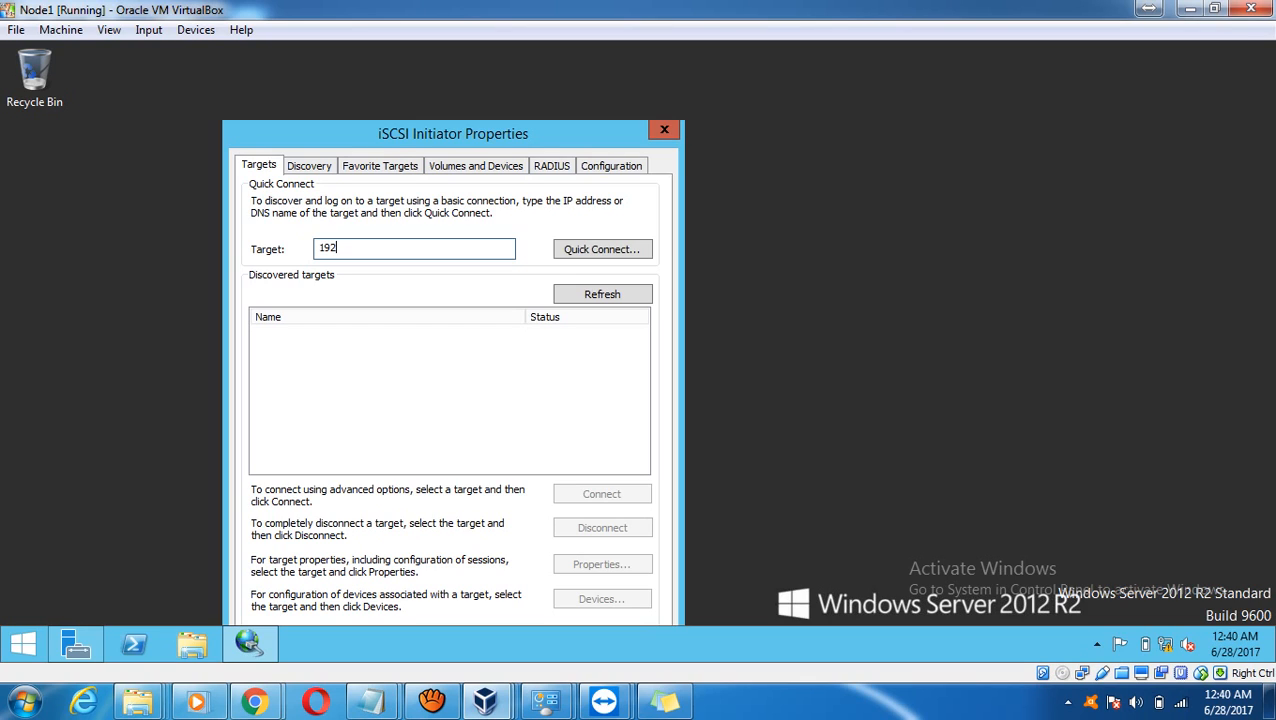
type(".168.1.10")
key("Return")
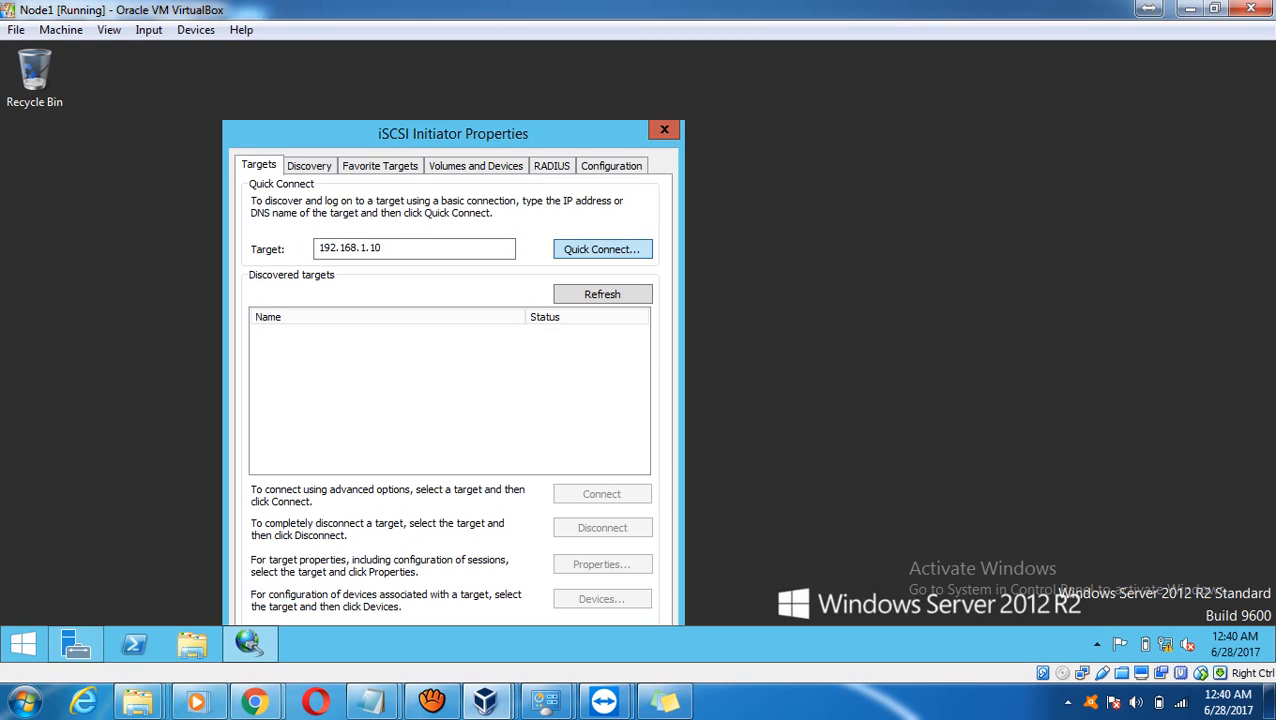
key("Return")
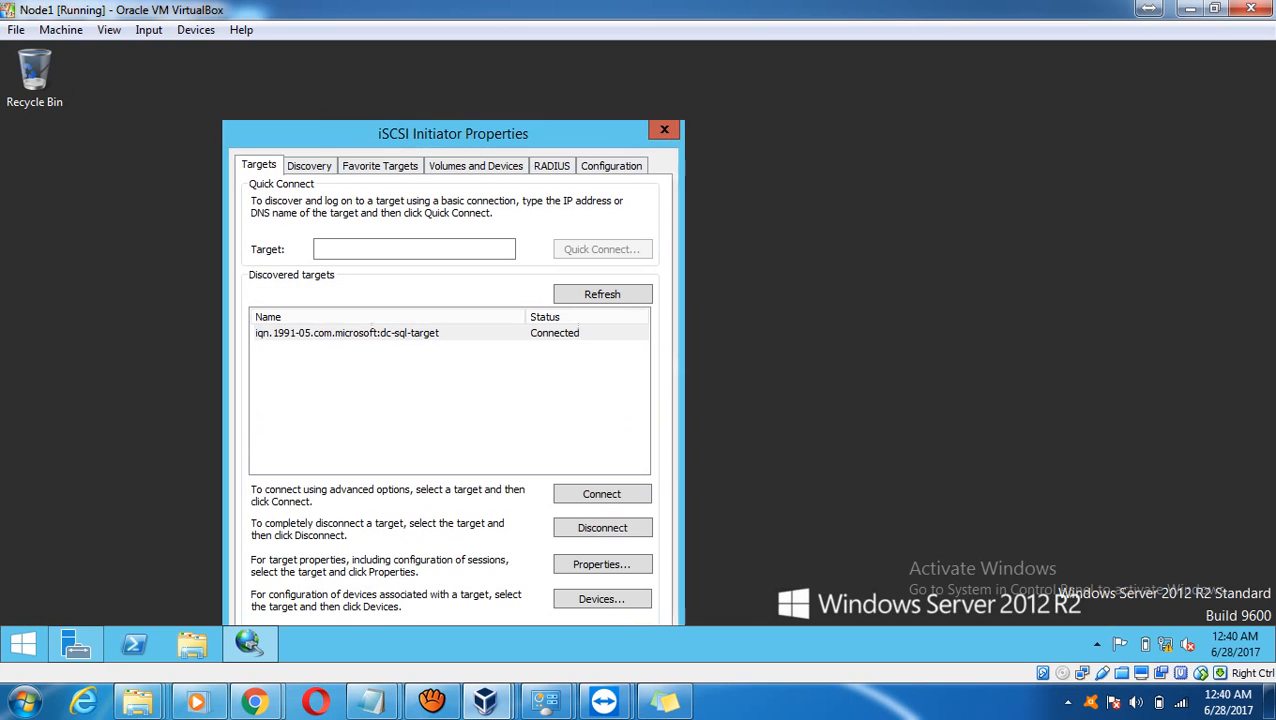
Review the initiator's target portals, favorite targets, initiator name and target connection status, and close the iSCSI Initiator properties.
left_click(309, 166)
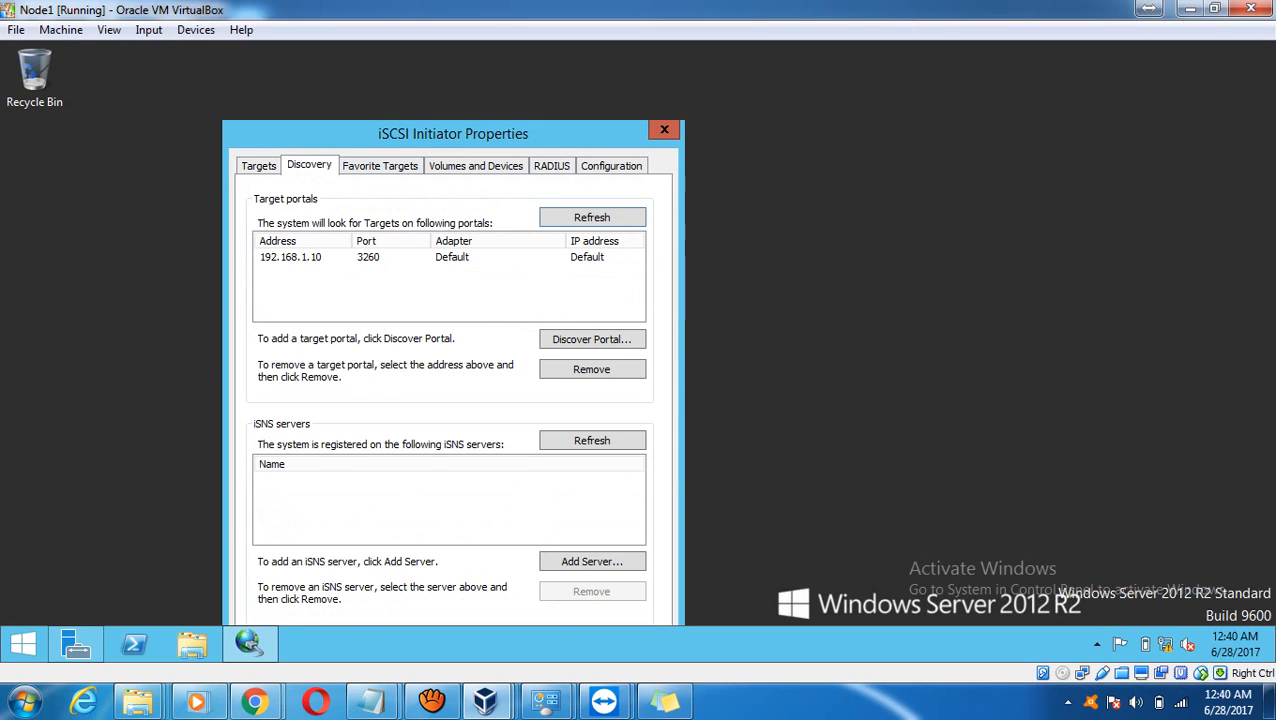
left_click(291, 257)
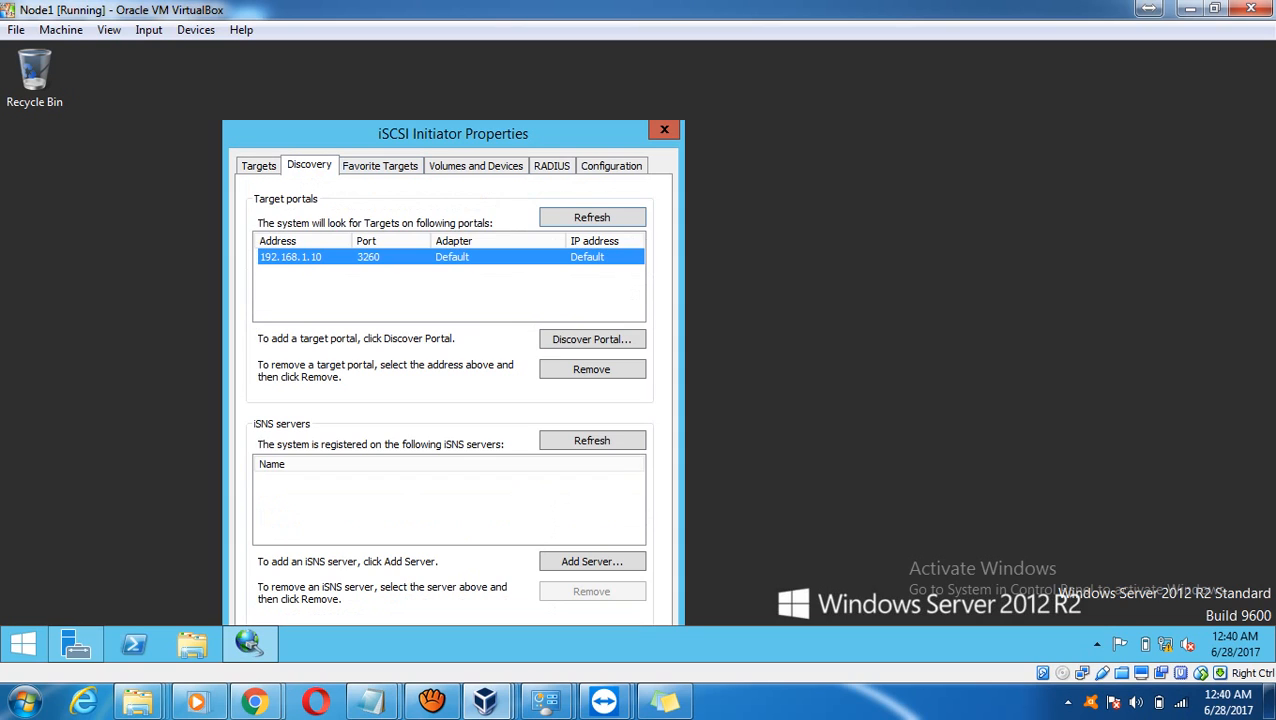
left_click(380, 166)
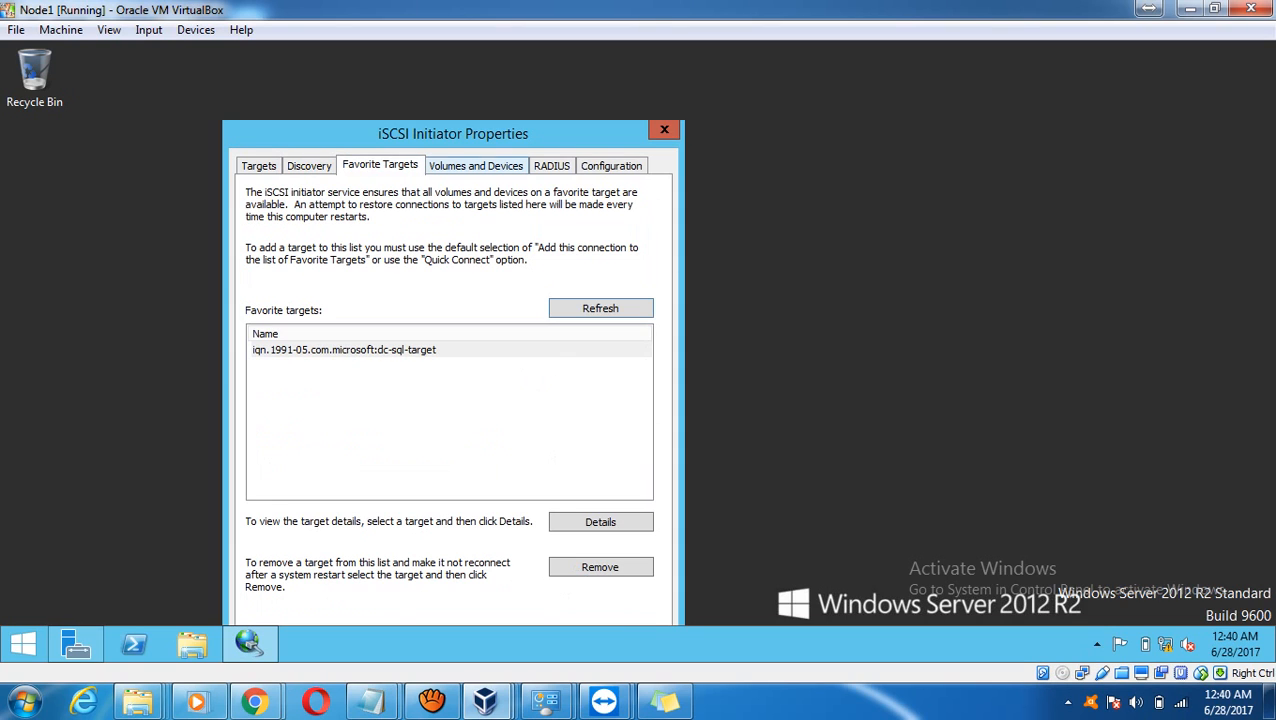
left_click(380, 350)
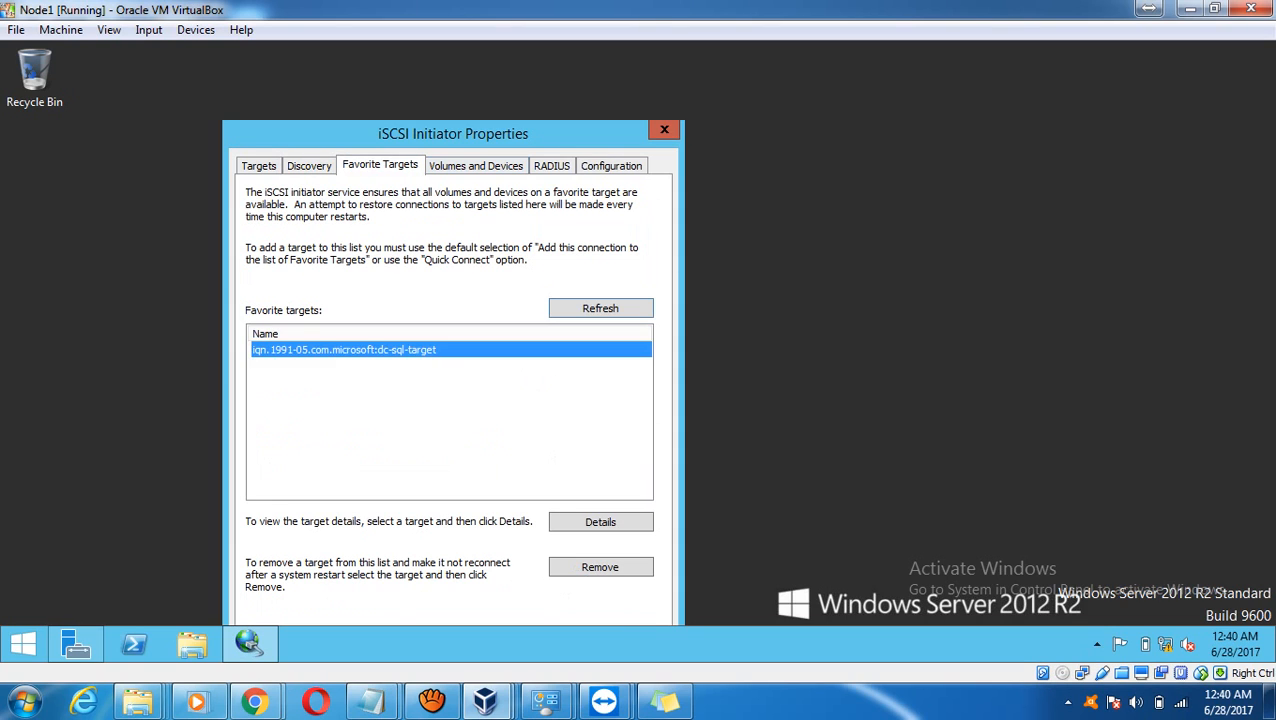
left_click(611, 166)
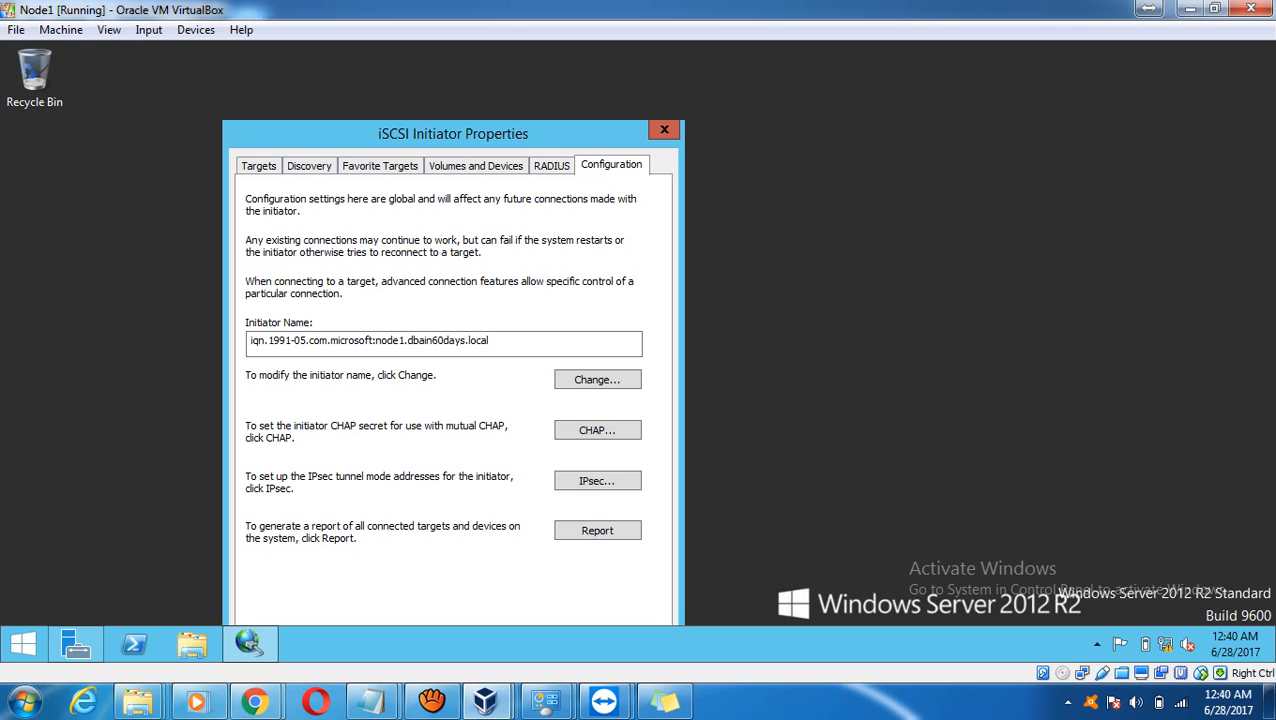
left_click(380, 166)
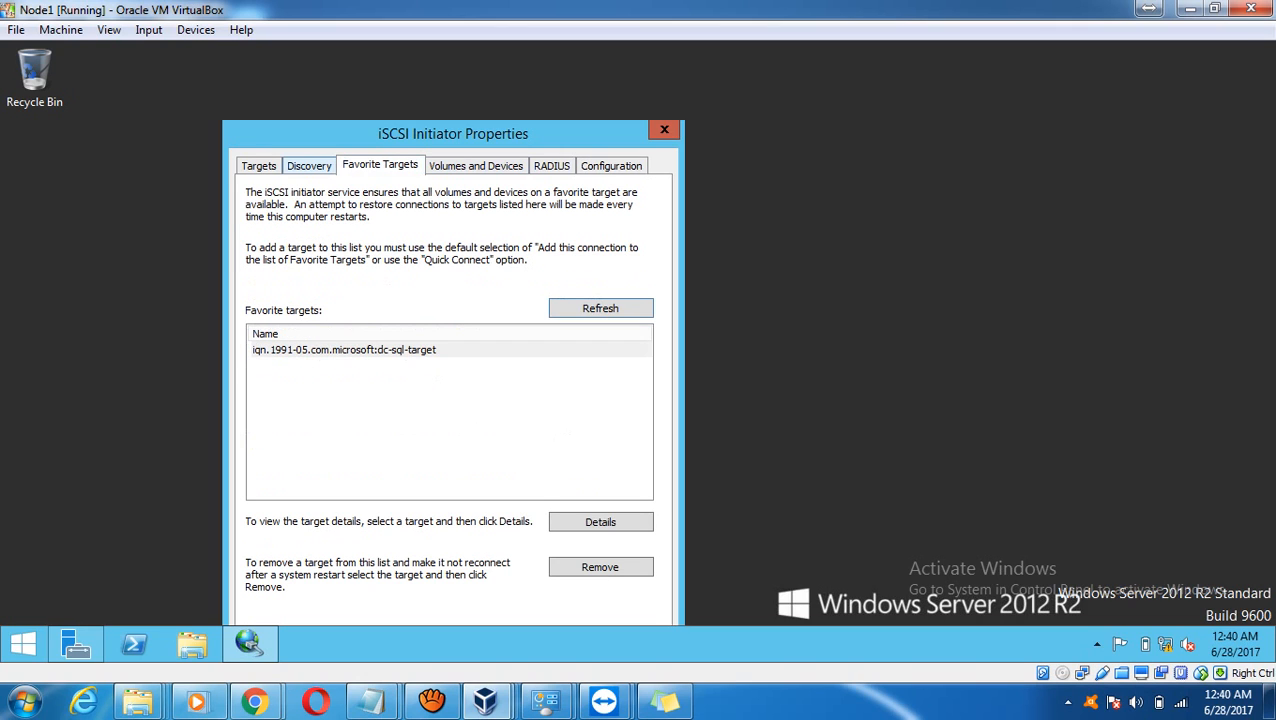
left_click(309, 166)
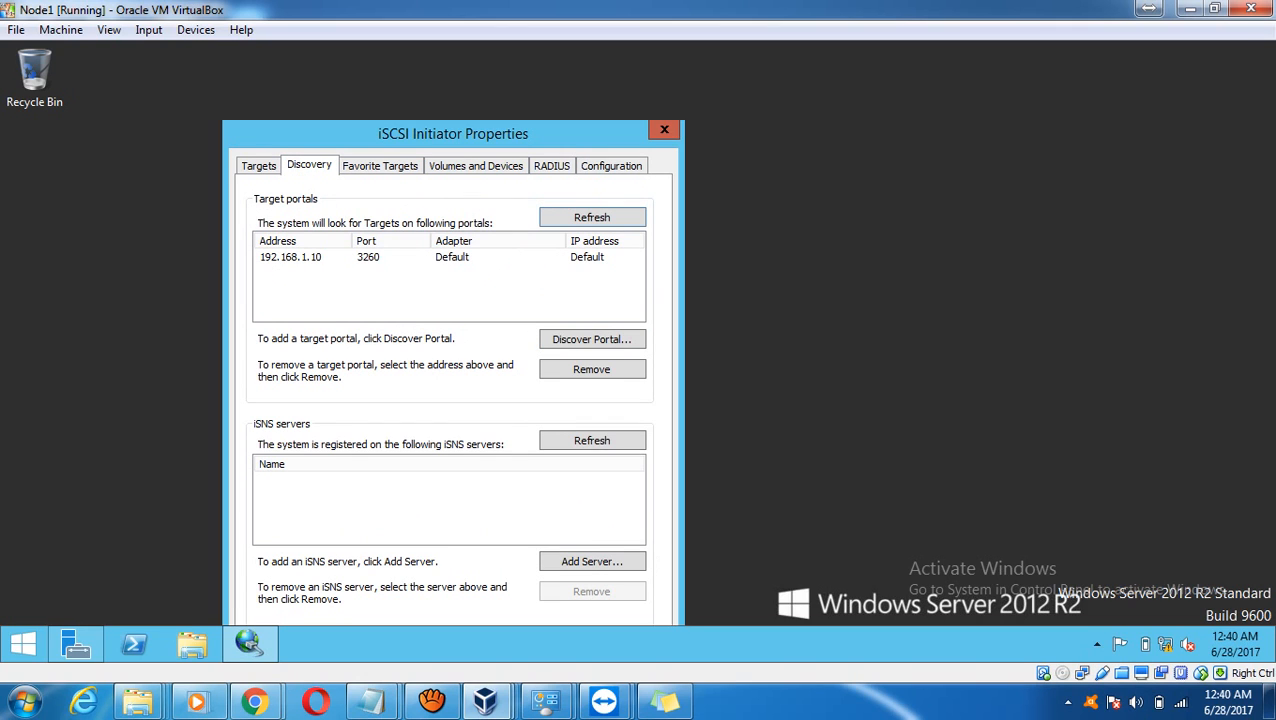
left_click(259, 166)
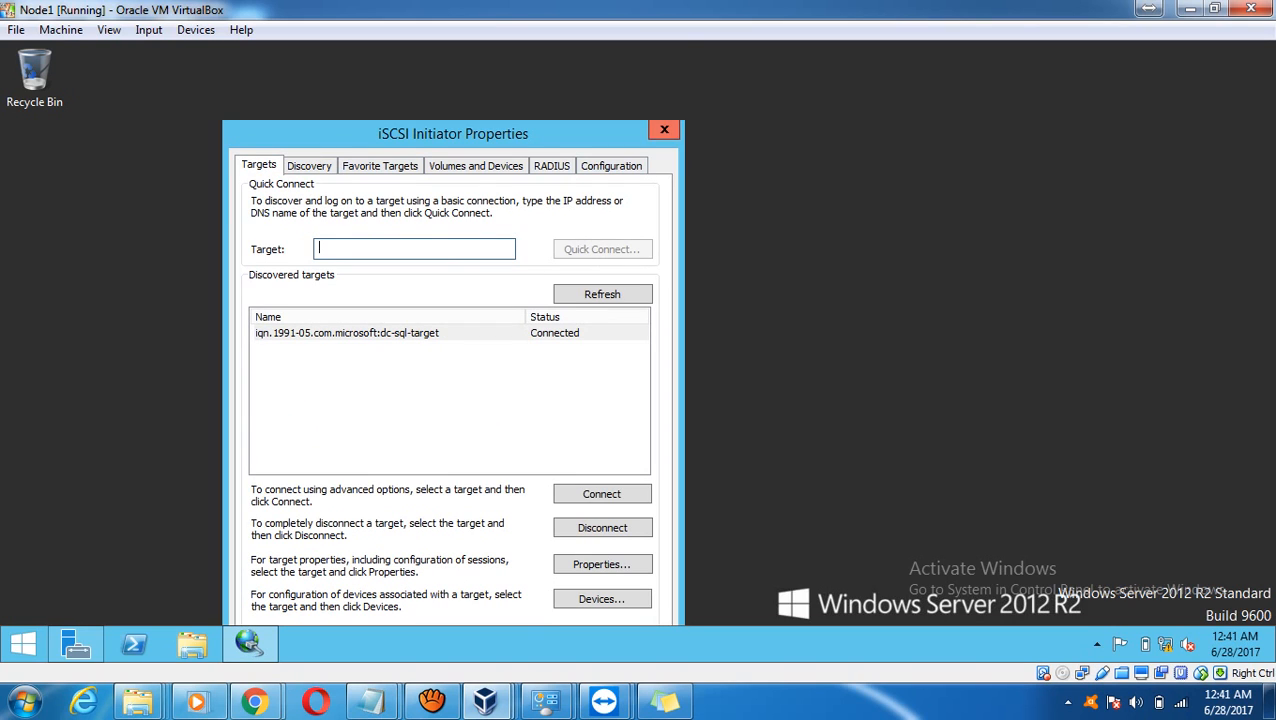
left_click(664, 129)
Bring up Server Manager on Node1 from This PC and show the disks under File and Storage Services.
left_click(23, 644)
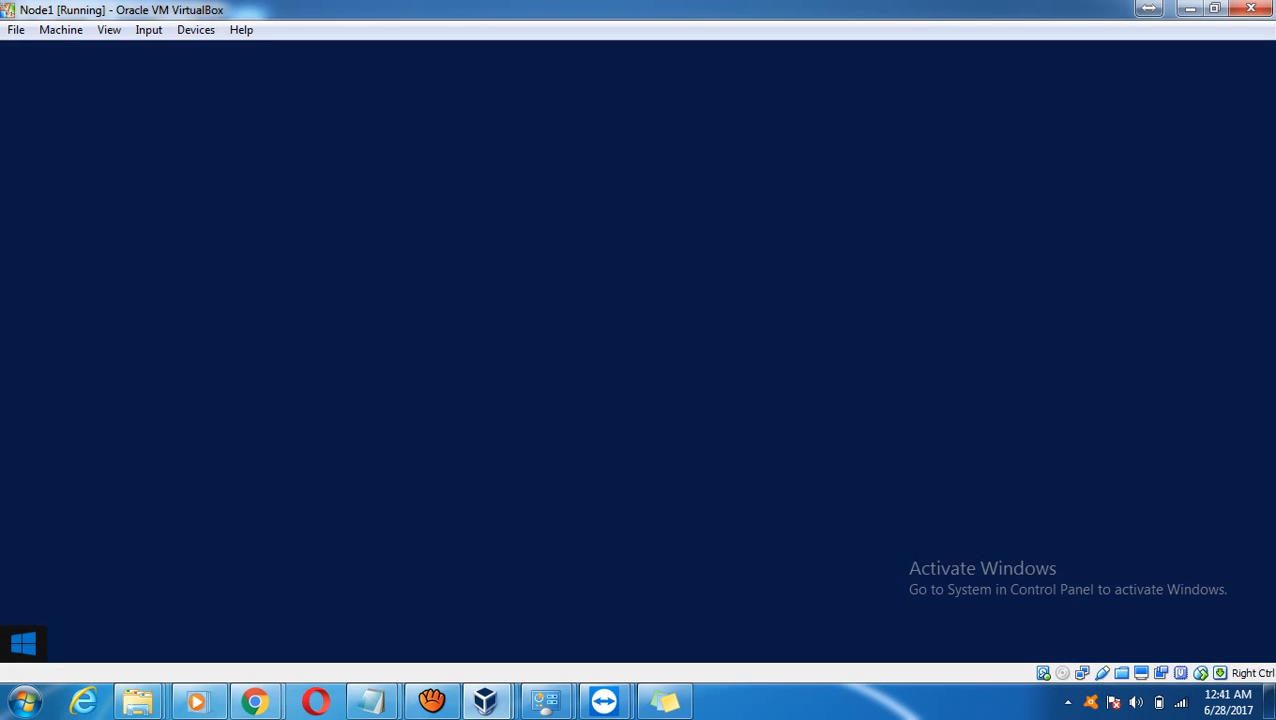
right_click(186, 366)
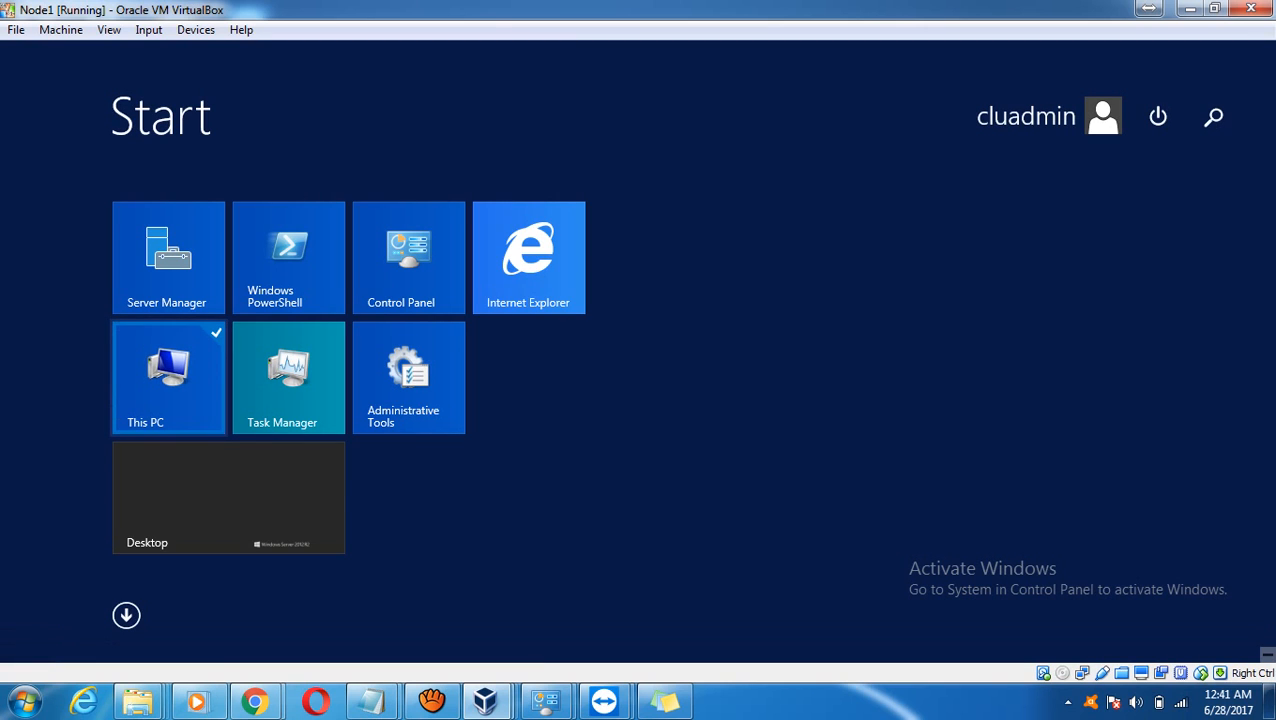
left_click(225, 396)
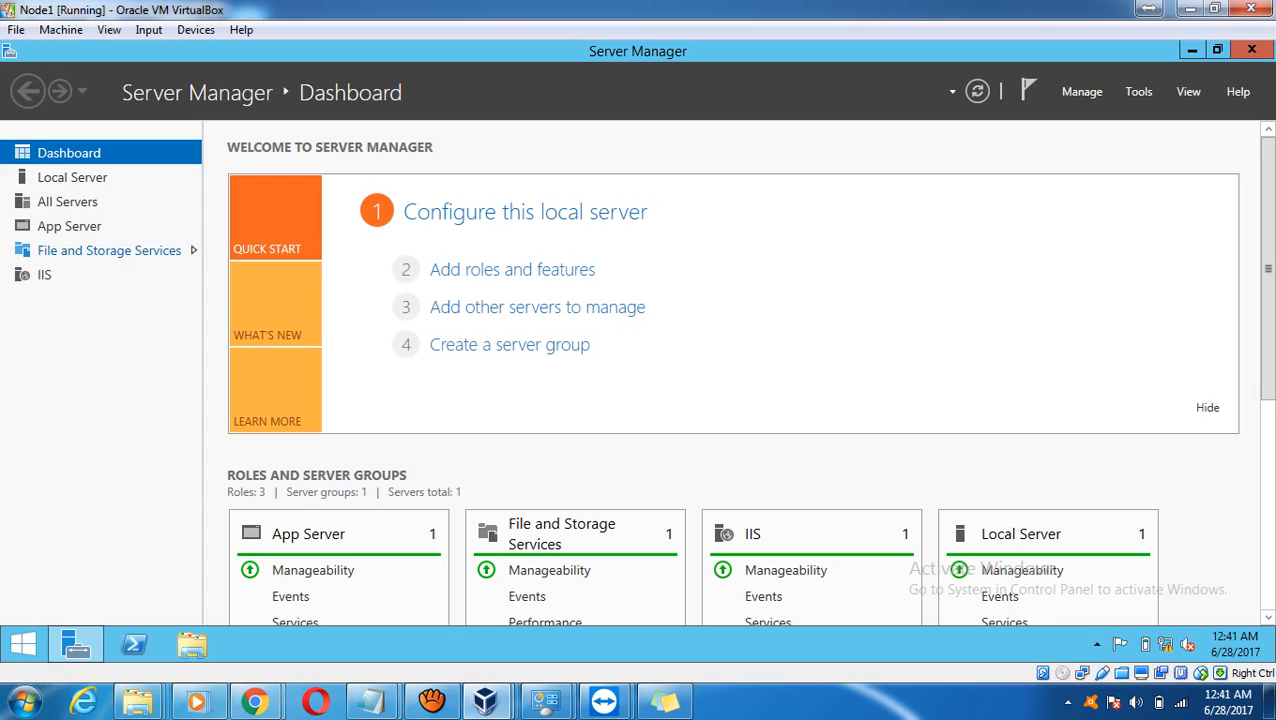
left_click(109, 251)
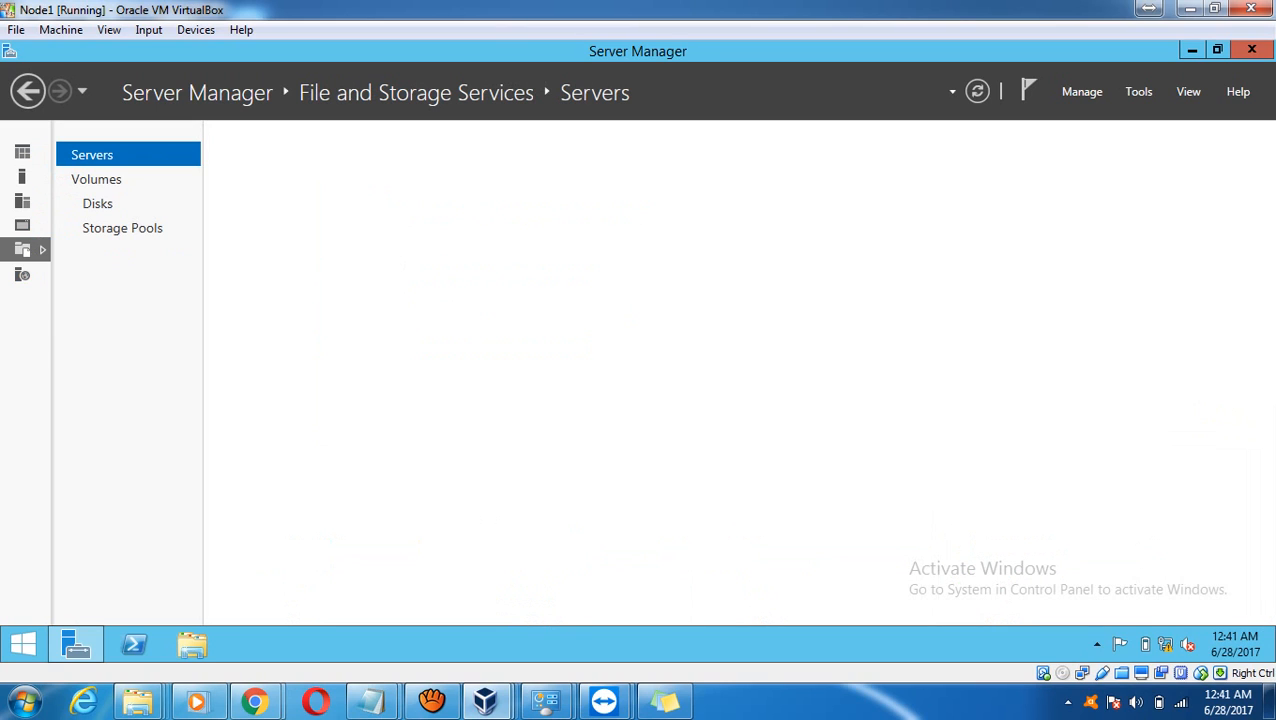
left_click(98, 204)
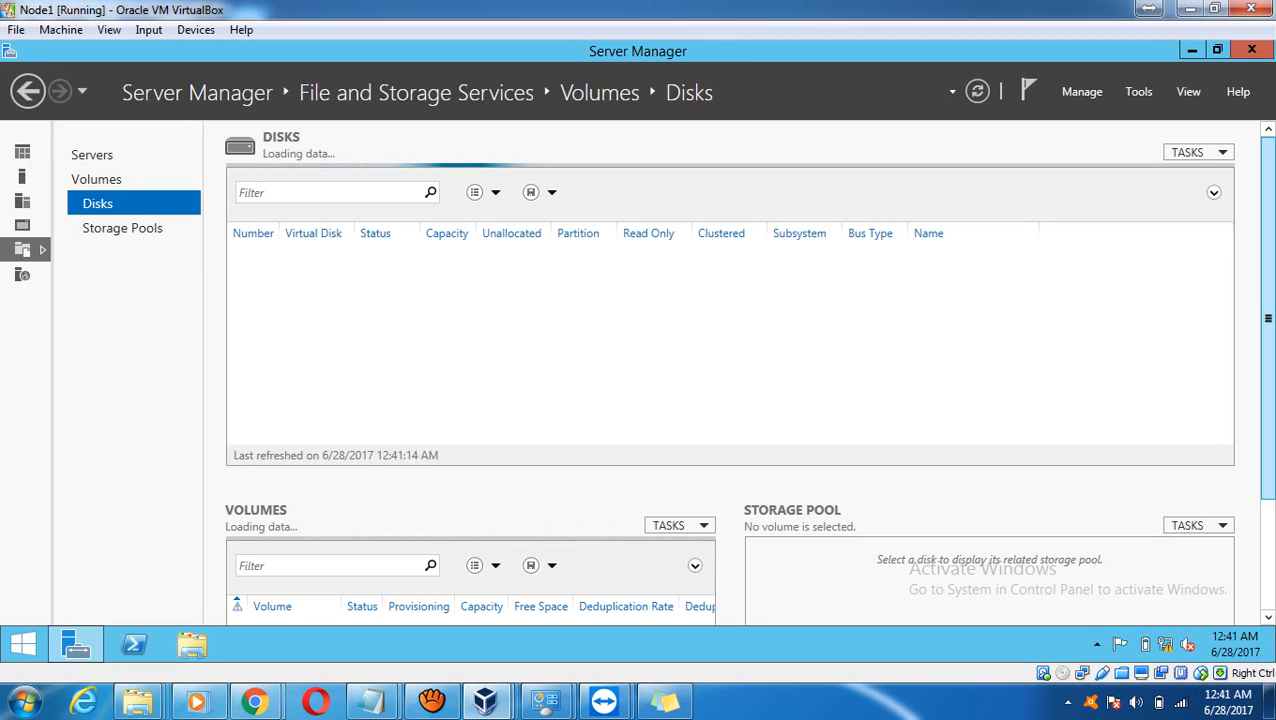
Examine Node1's disk list, reopening the Disks page from Storage Pools and moving the selection down to the iSCSI disks.
left_click_drag(1268, 318, 1268, 428)
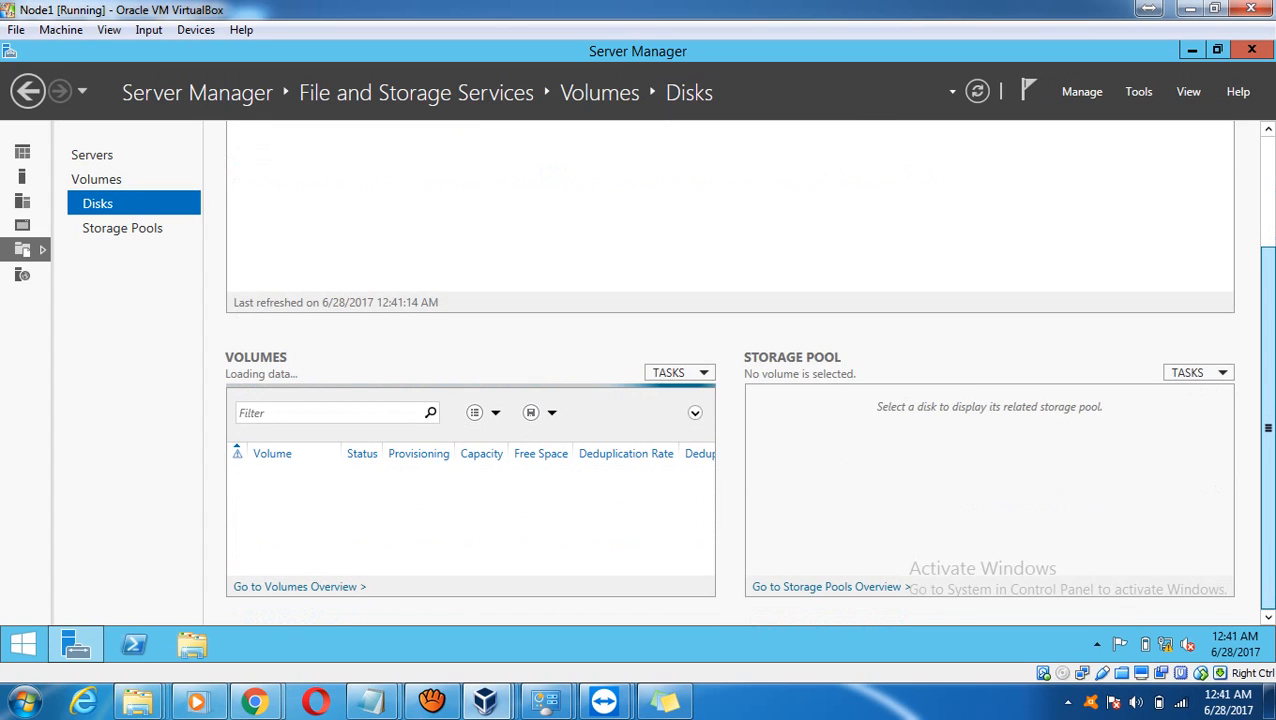
left_click_drag(1268, 426, 1268, 318)
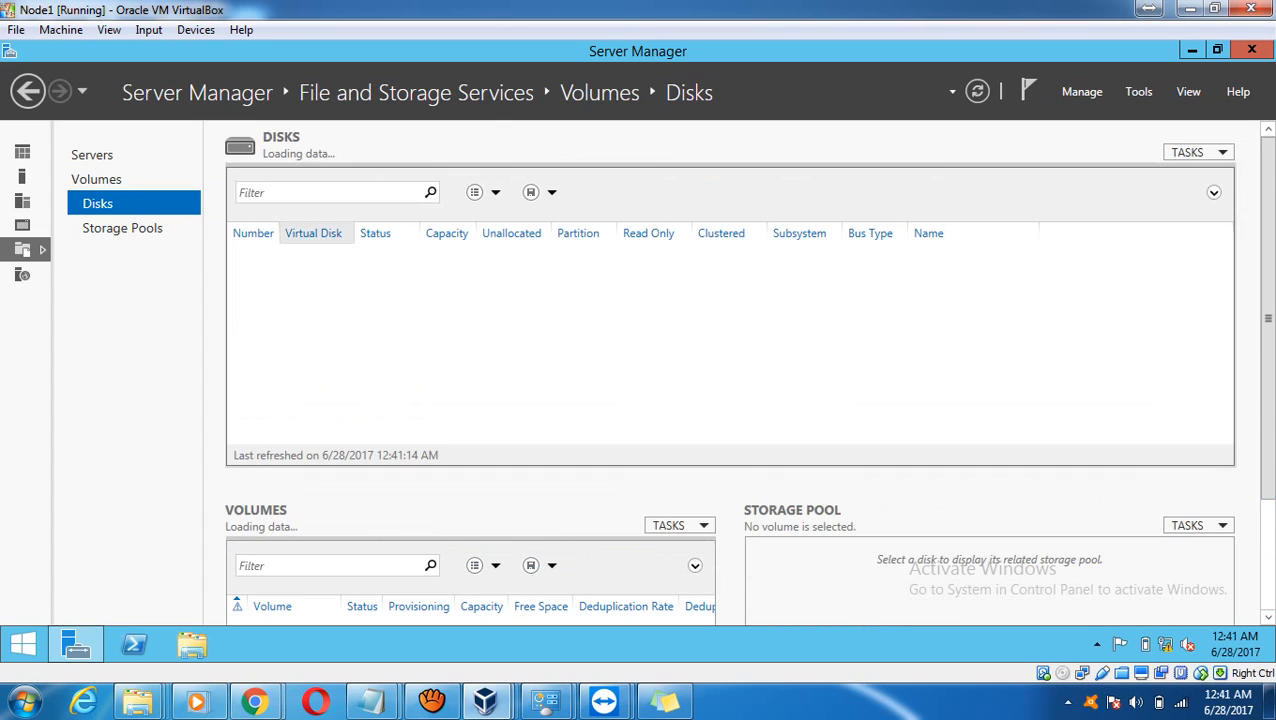
left_click(122, 228)
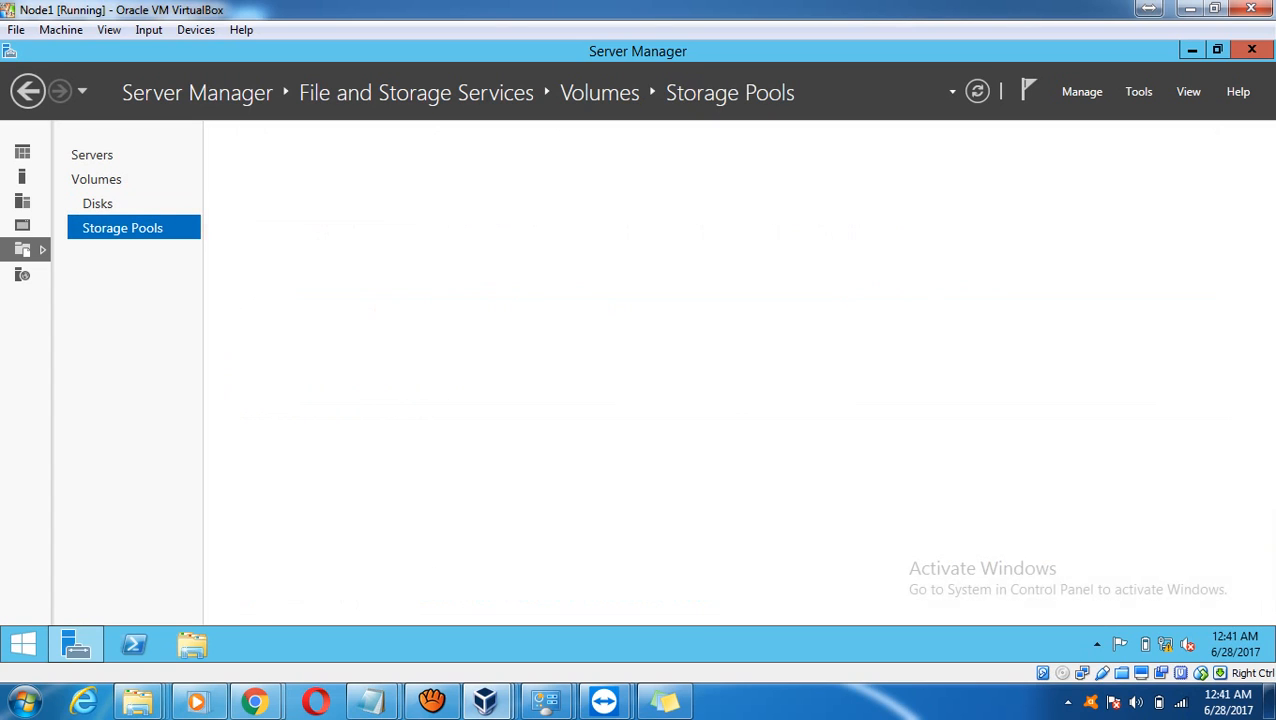
left_click(98, 204)
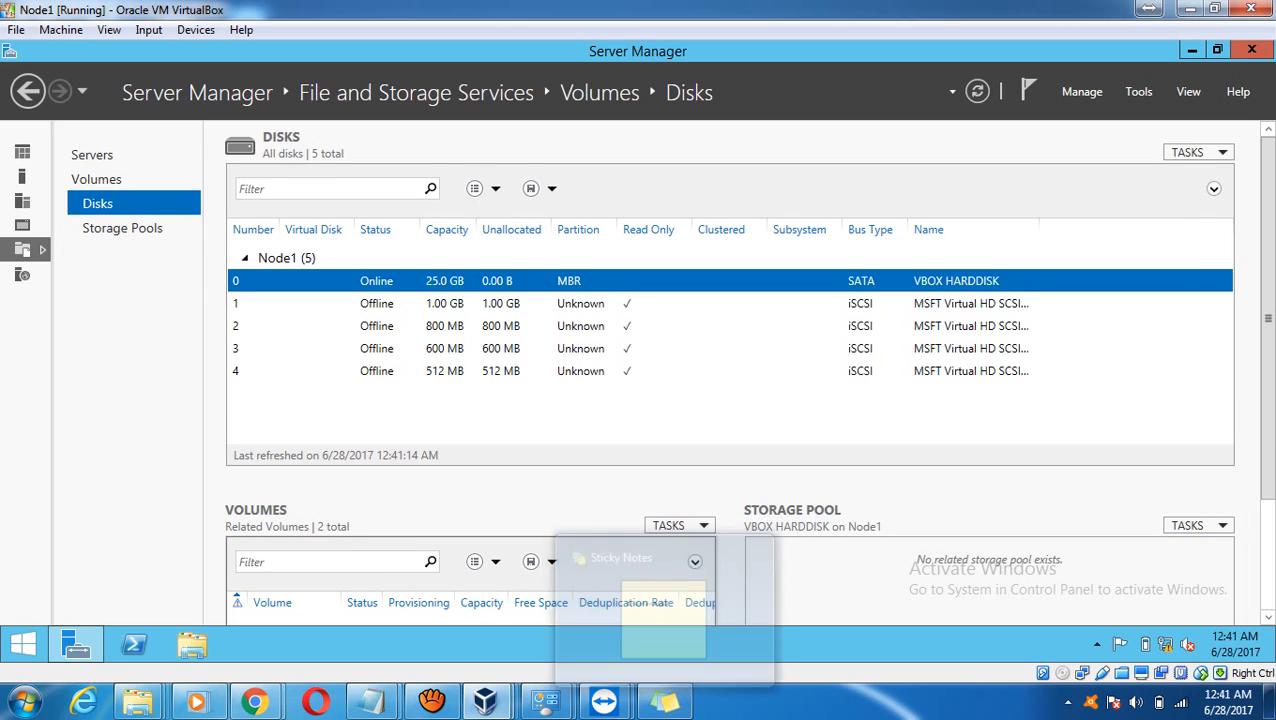
key("Down")
key("Down")
key("Down")
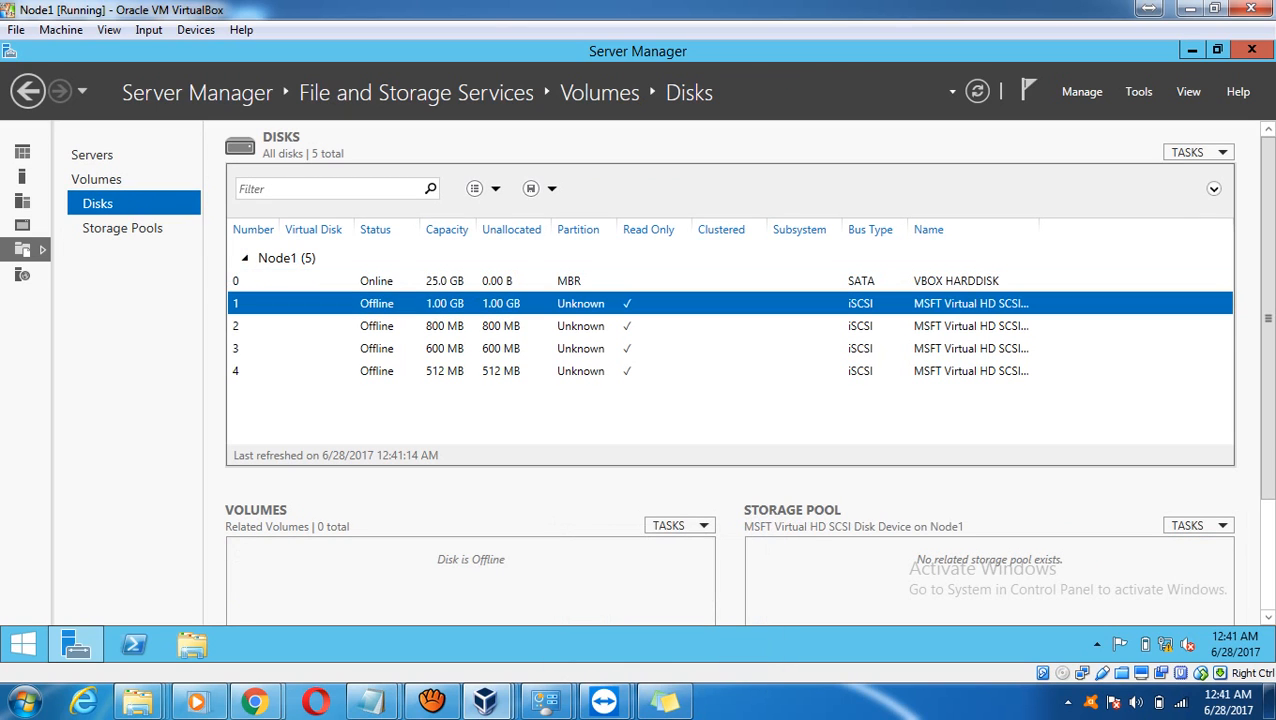
Bring the 1.00 GB iSCSI disk (disk 1) online on Node1, accepting the data-loss warning.
key("Down")
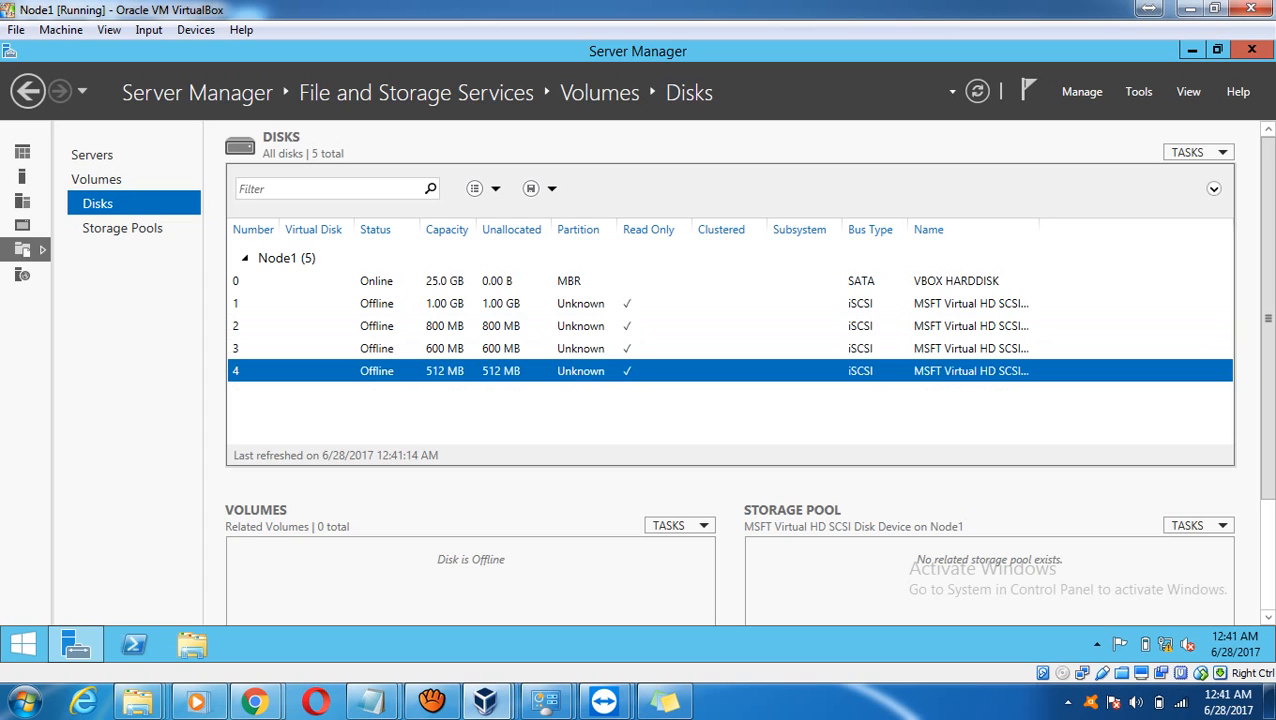
key("Up")
key("Up")
key("Up")
key("shift+F10")
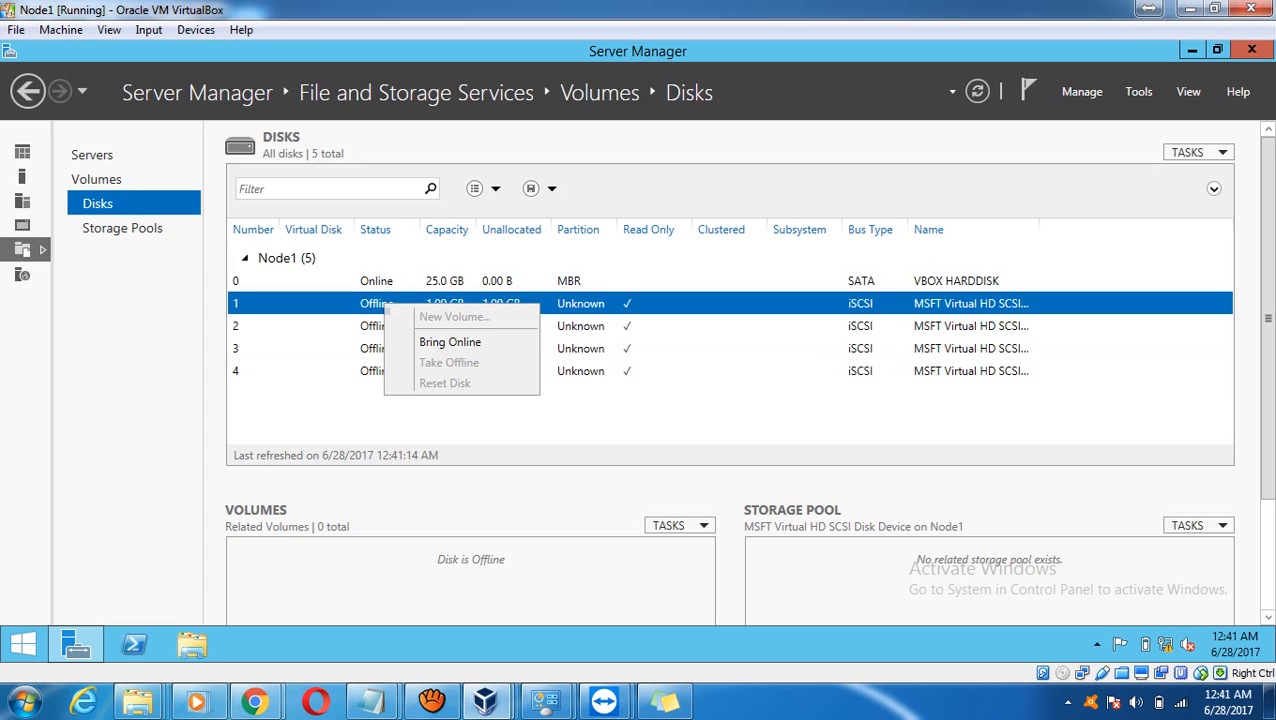
key("Down")
key("Return")
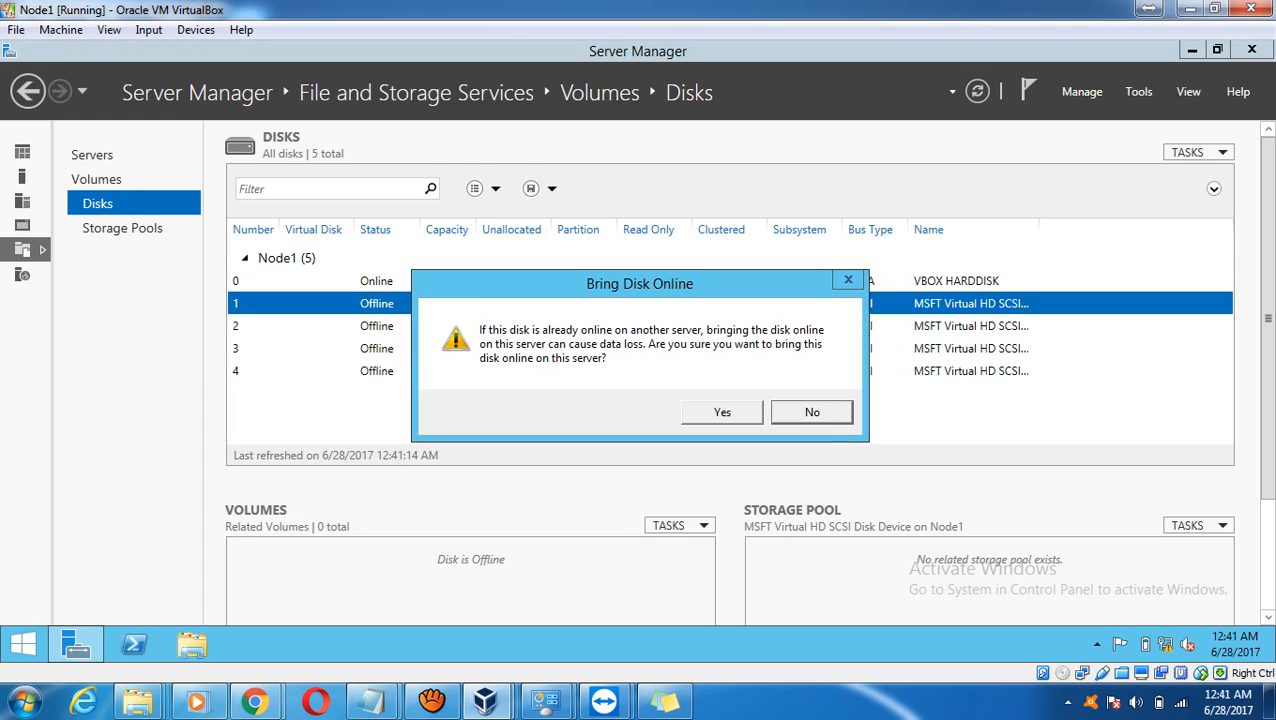
key("y")
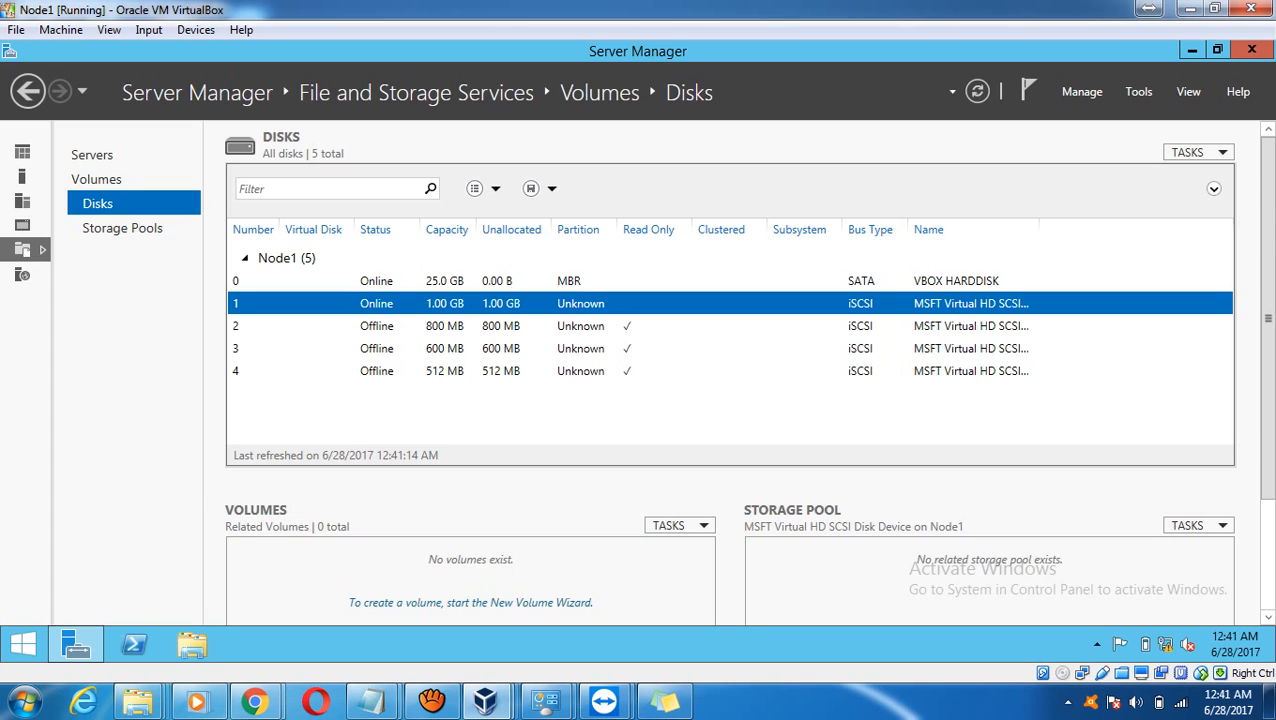
Start a new volume on Node1's Disk 1, initializing the disk as GPT and accepting the full 992 MB size.
right_click(373, 308)
left_click(443, 317)
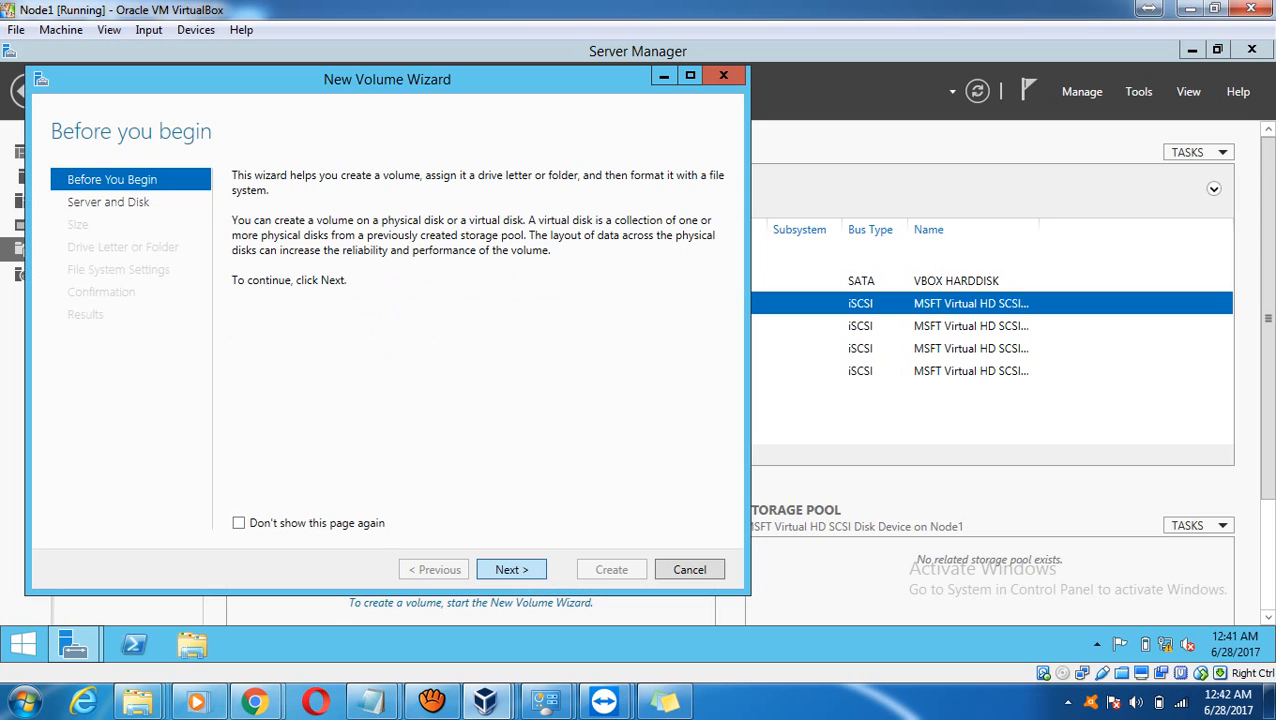
left_click(511, 569)
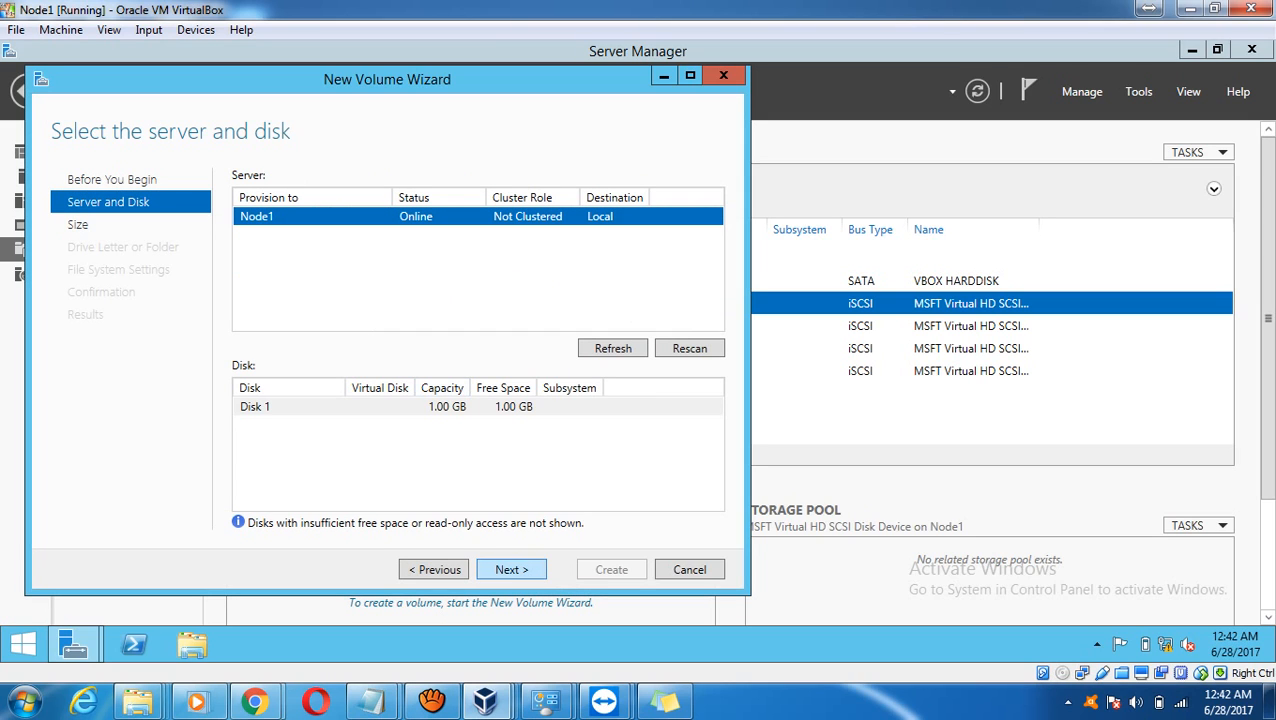
left_click(511, 569)
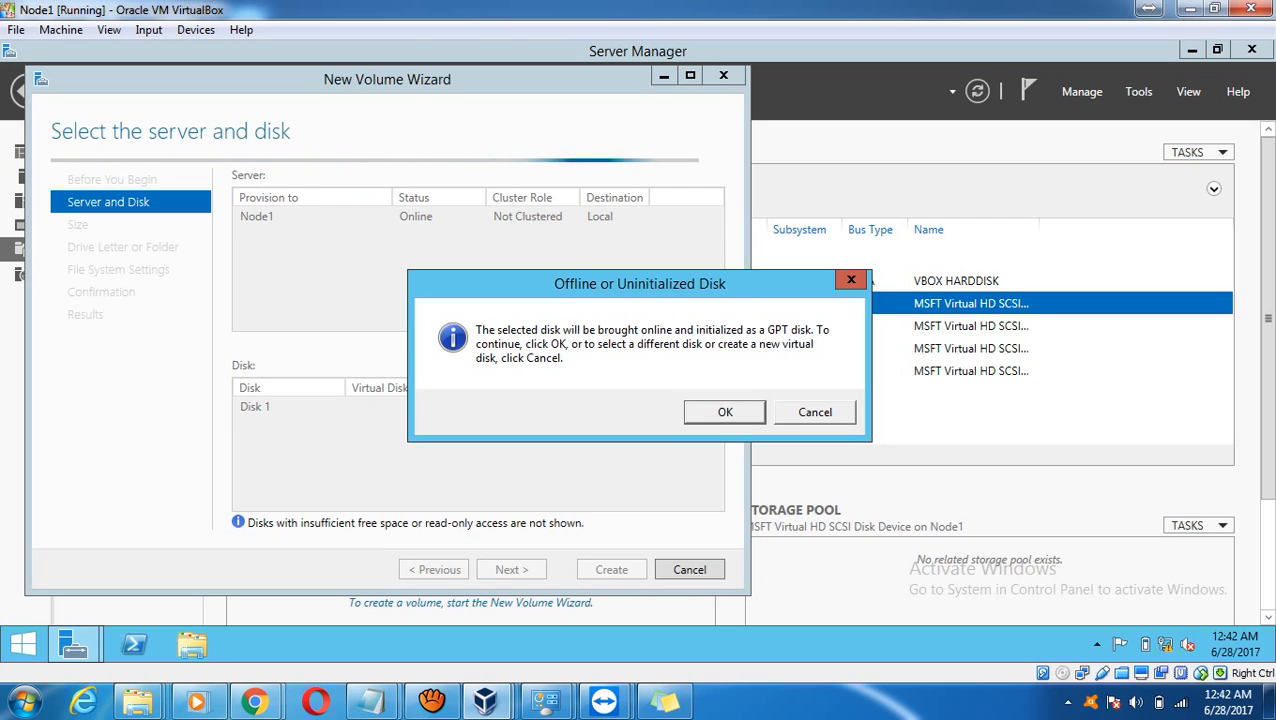
left_click(725, 412)
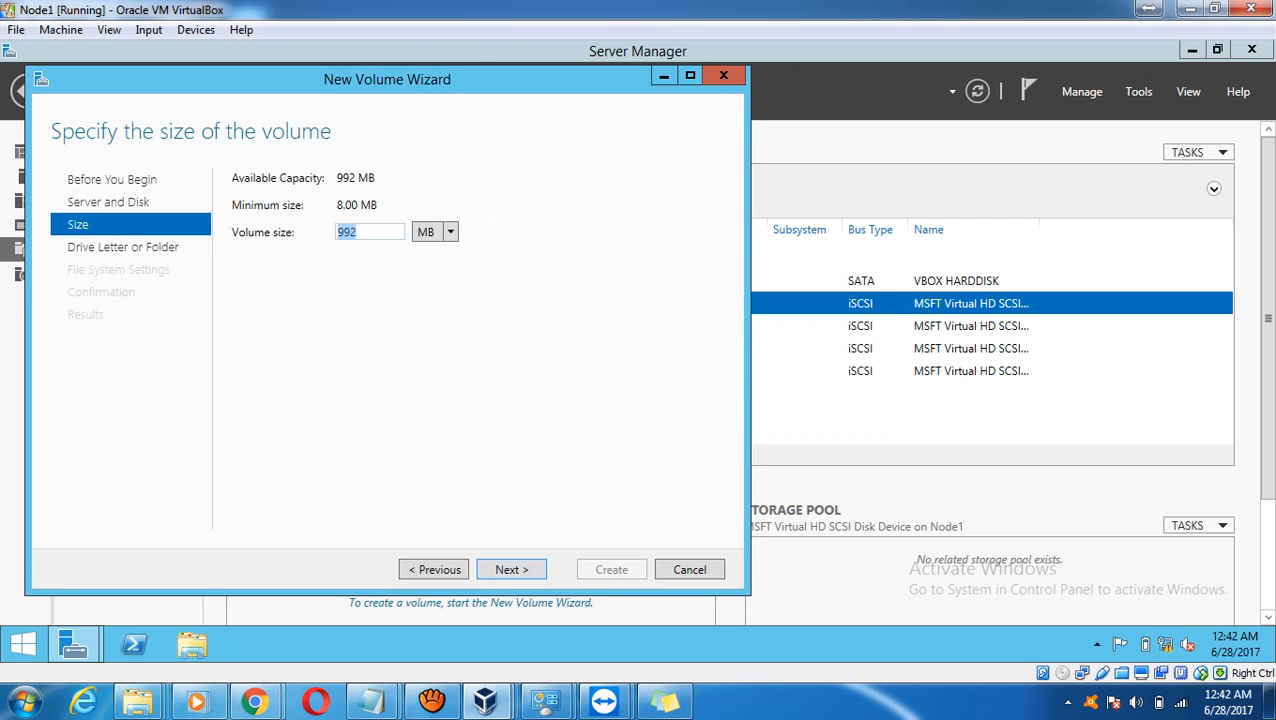
left_click(511, 569)
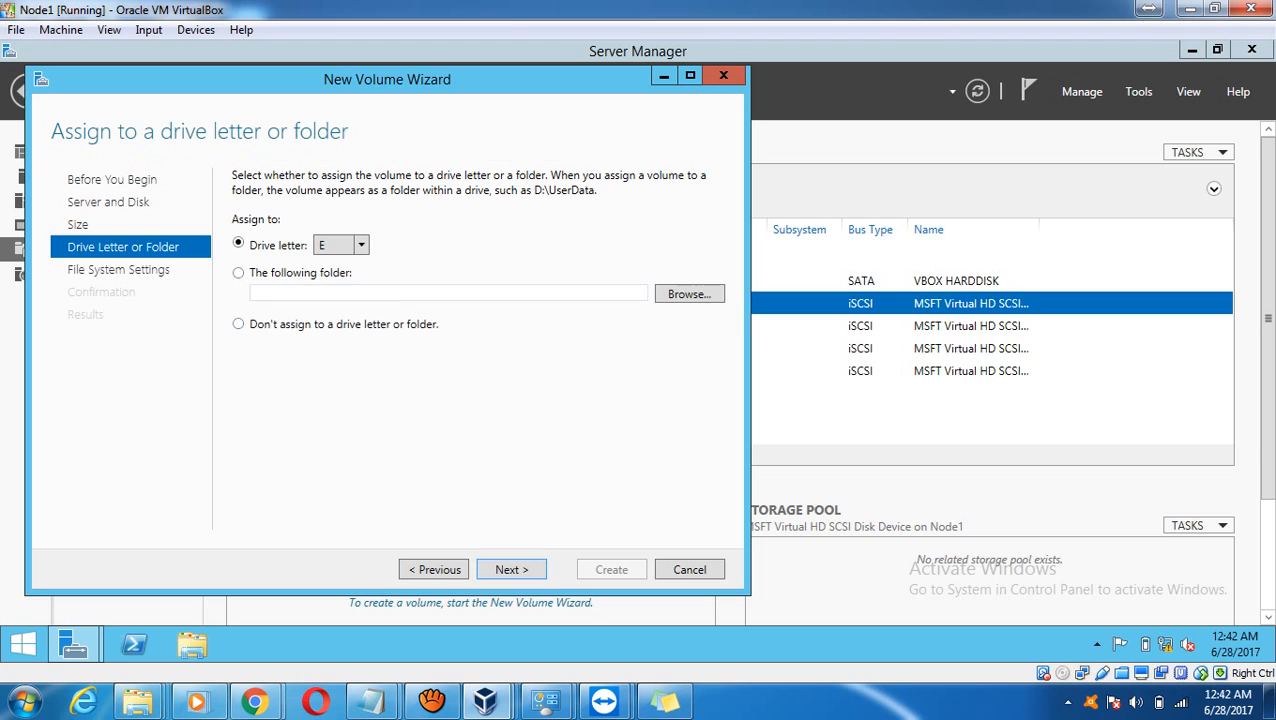
Assign drive letter E to the new volume on Disk 1 and continue to its file system settings.
left_click_drag(387, 79, 858, 149)
left_click(832, 315)
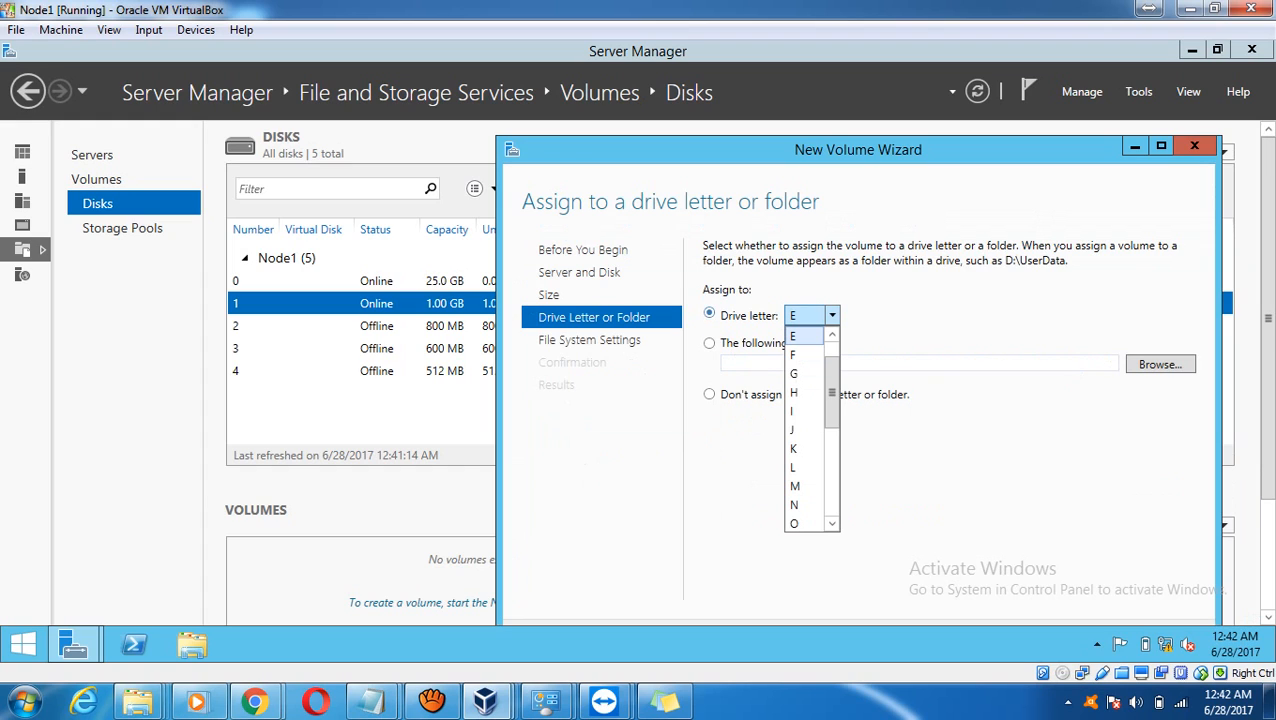
left_click_drag(832, 392, 832, 378)
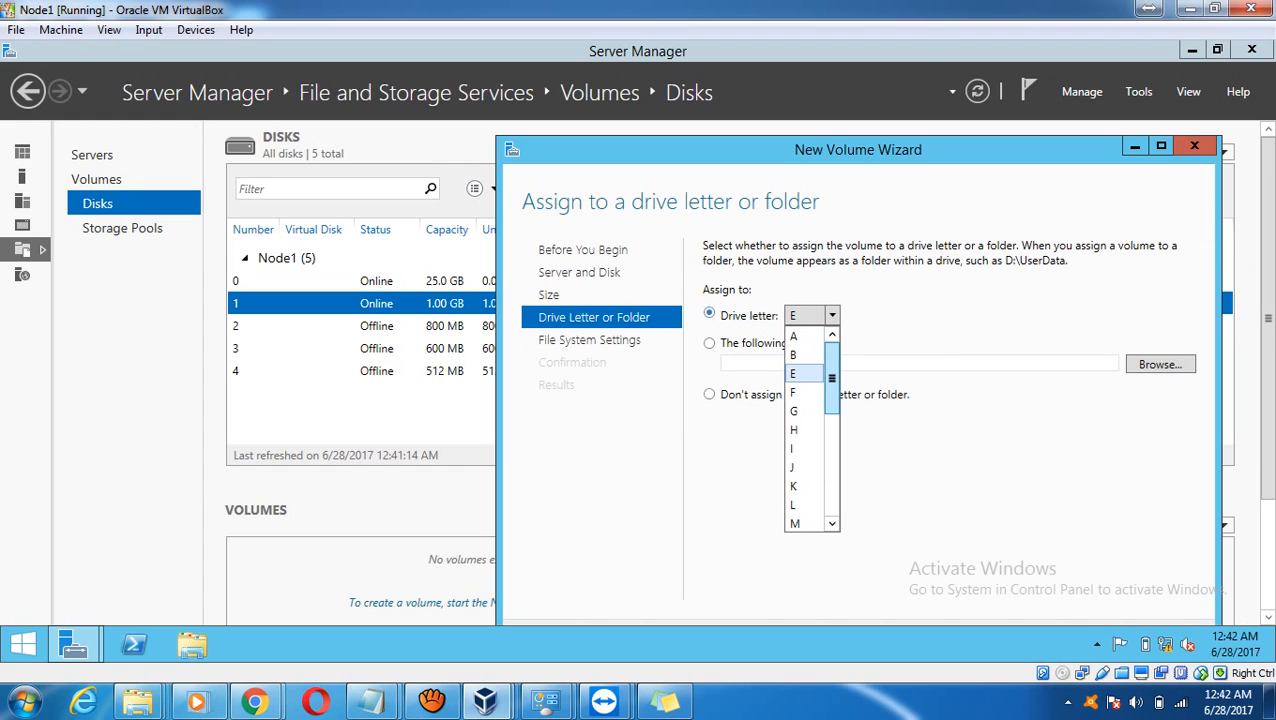
left_click(804, 374)
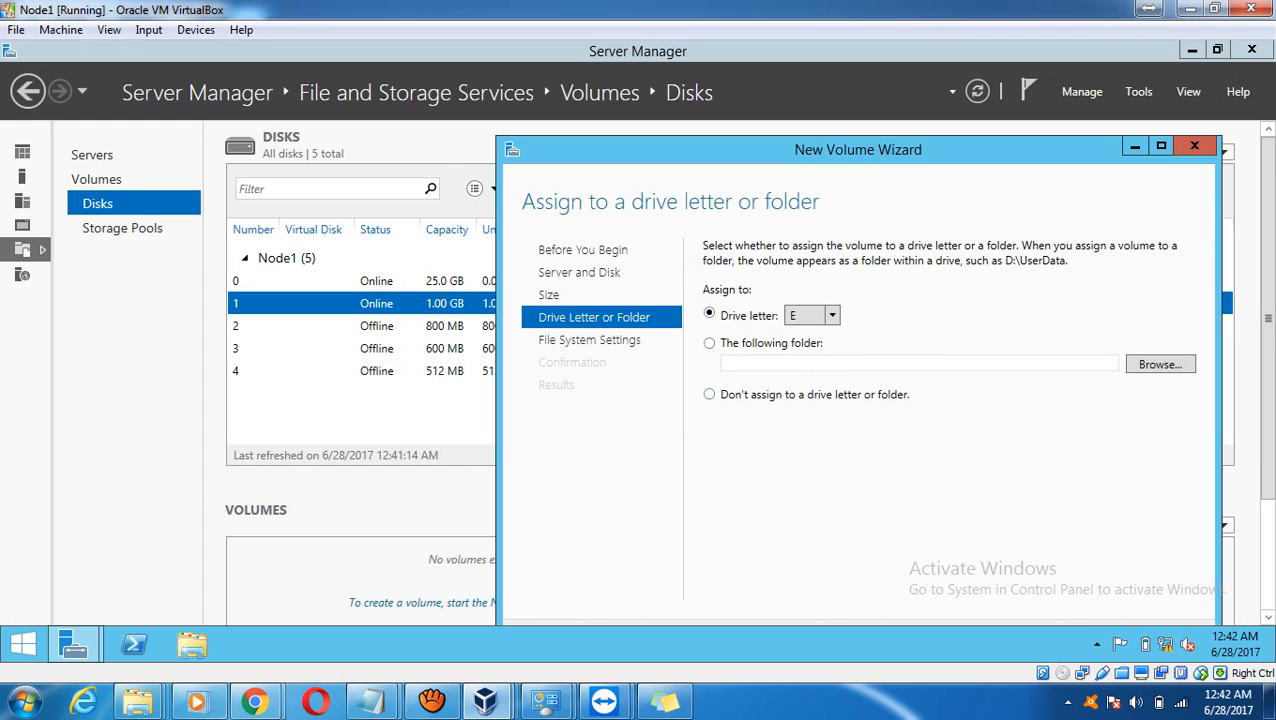
left_click_drag(900, 149, 628, 101)
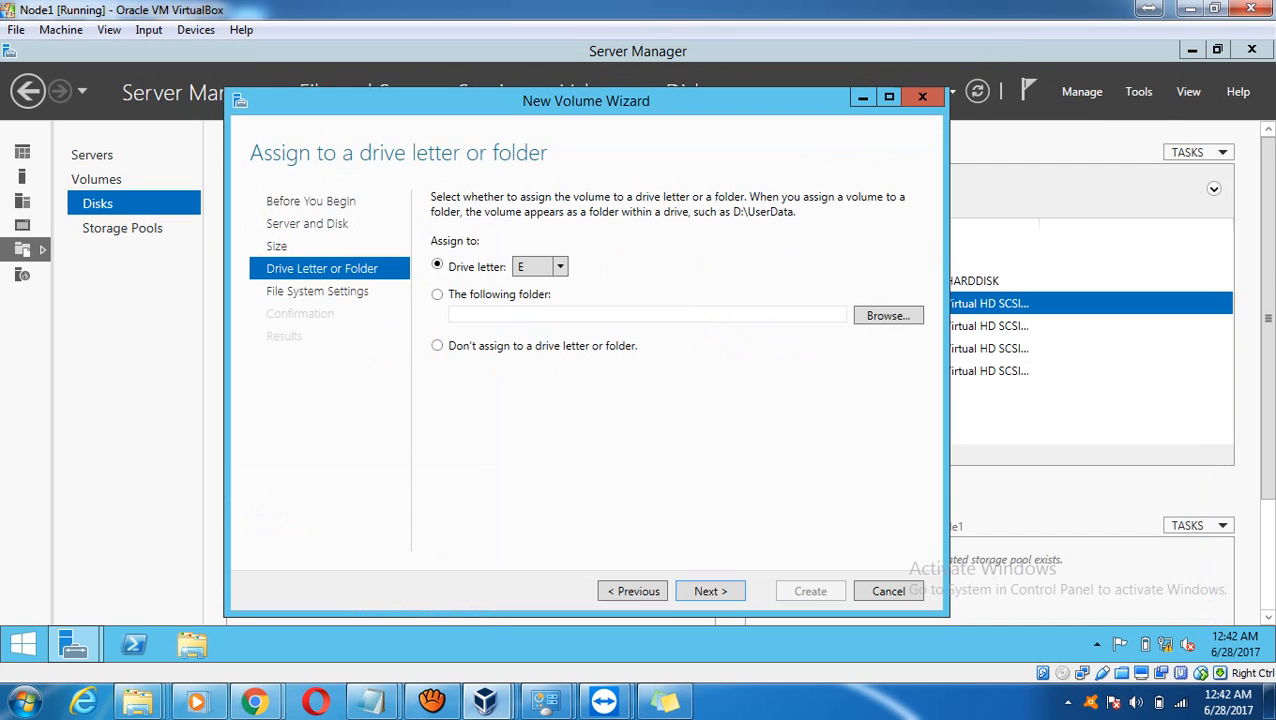
left_click(710, 591)
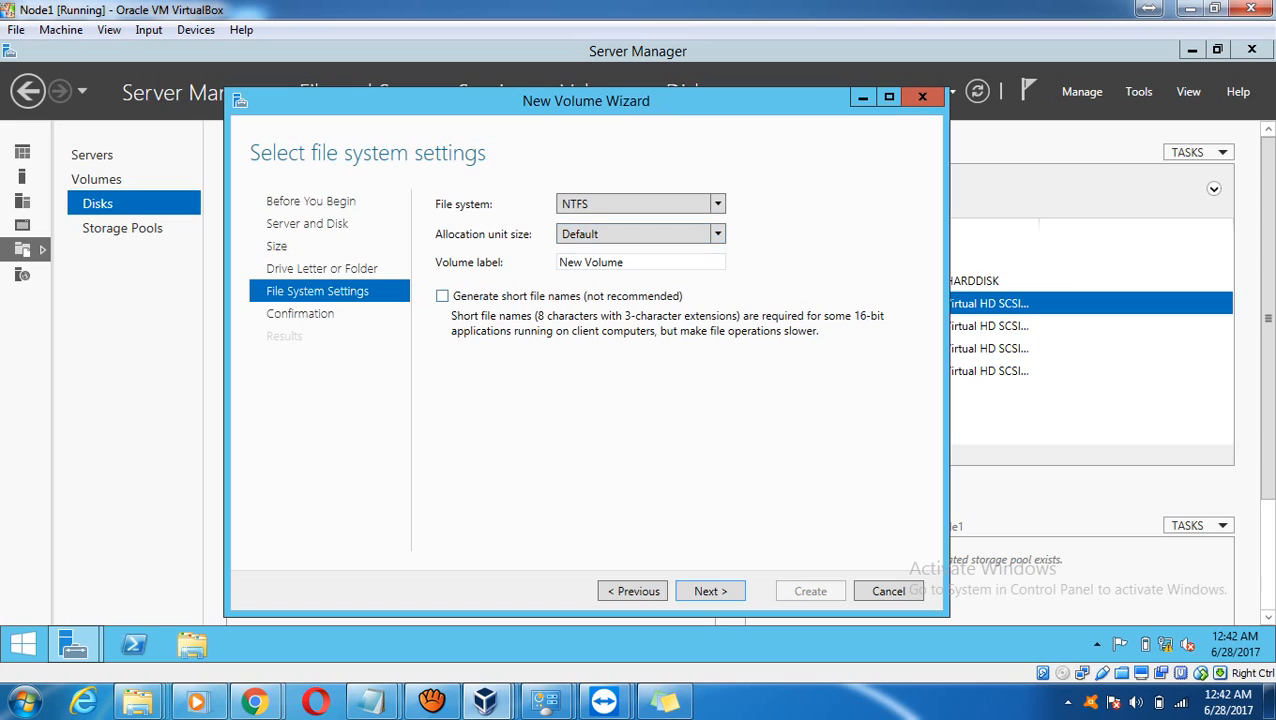
Label the volume Data with NTFS and the default allocation unit size, create it and close the wizard.
left_click_drag(626, 262, 557, 262)
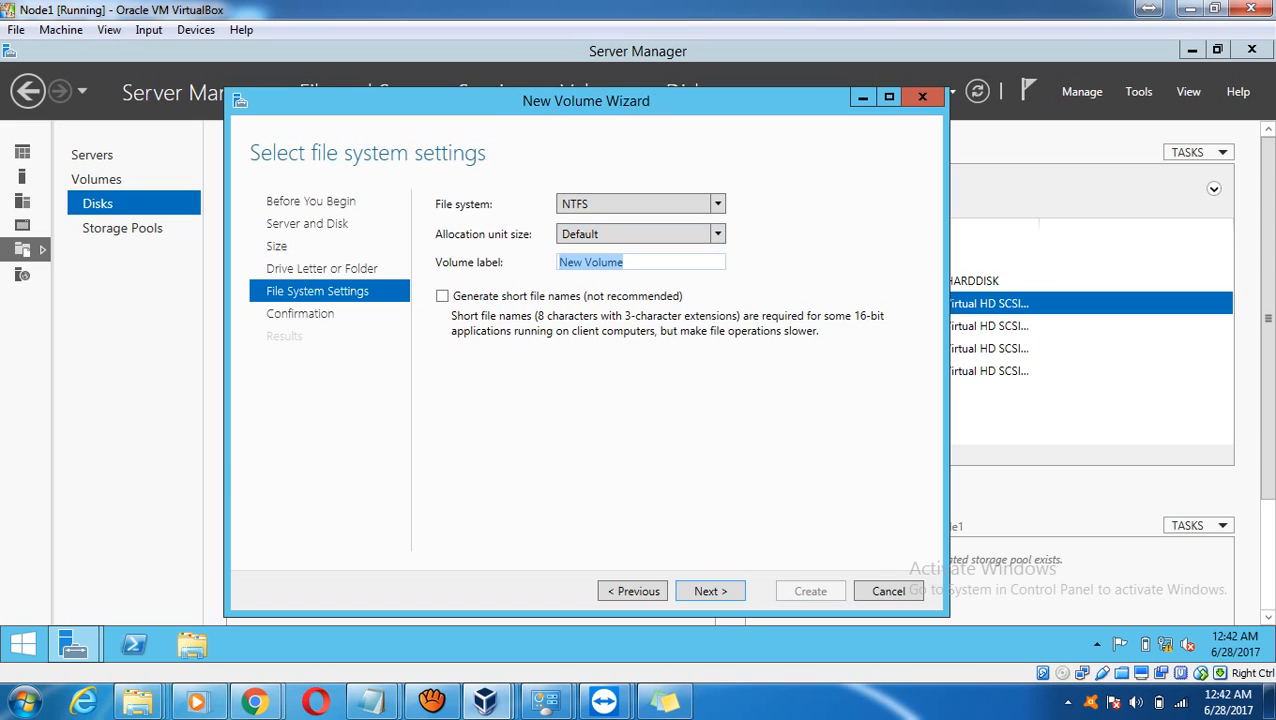
type("Data")
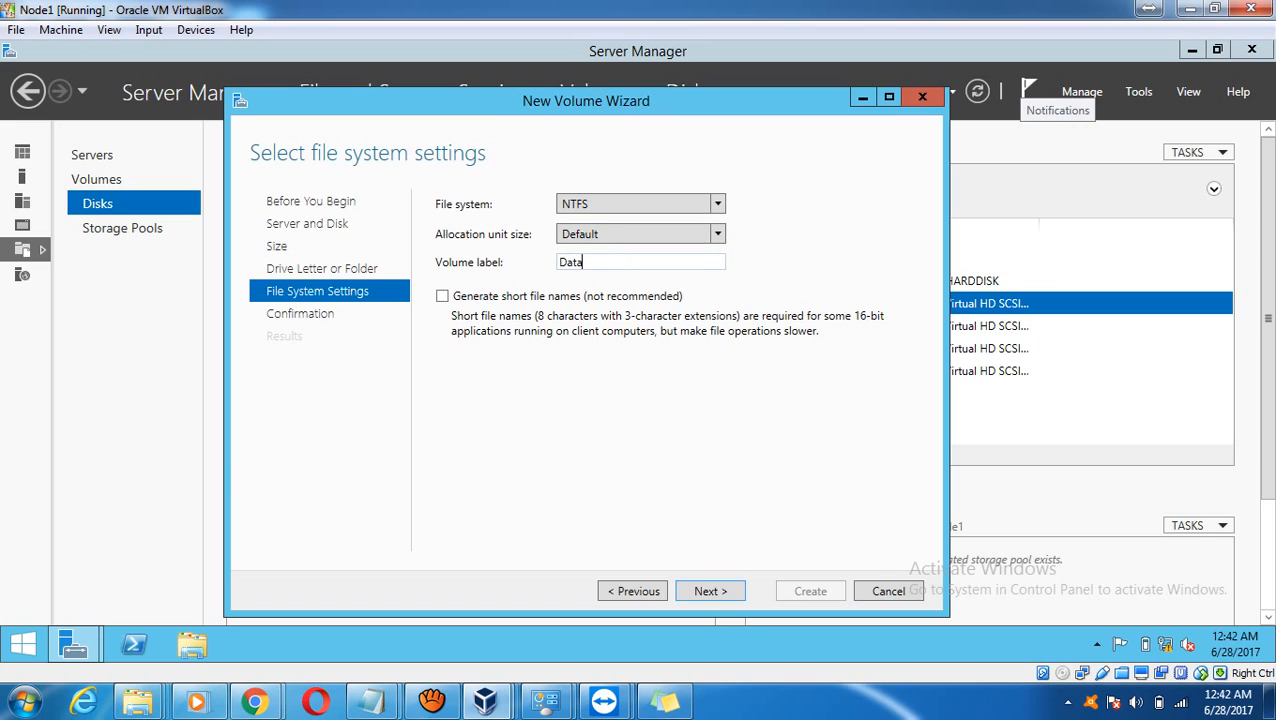
key("Return")
key("Return")
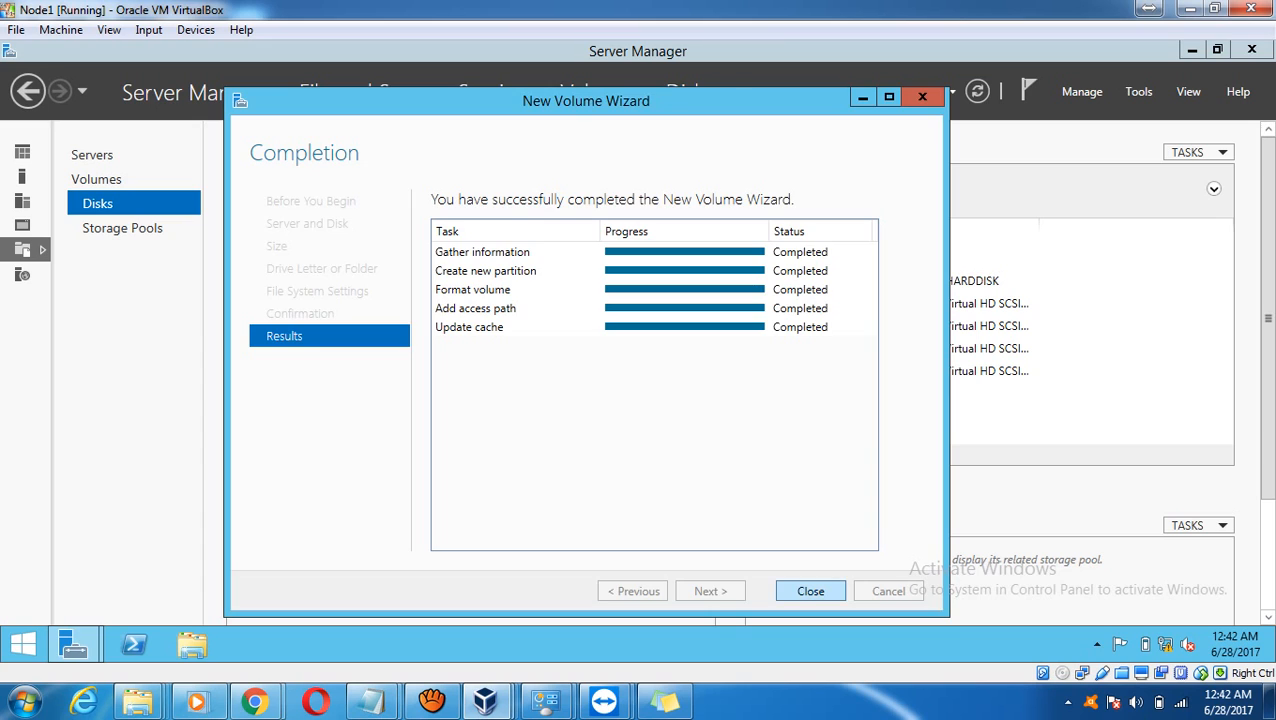
key("Return")
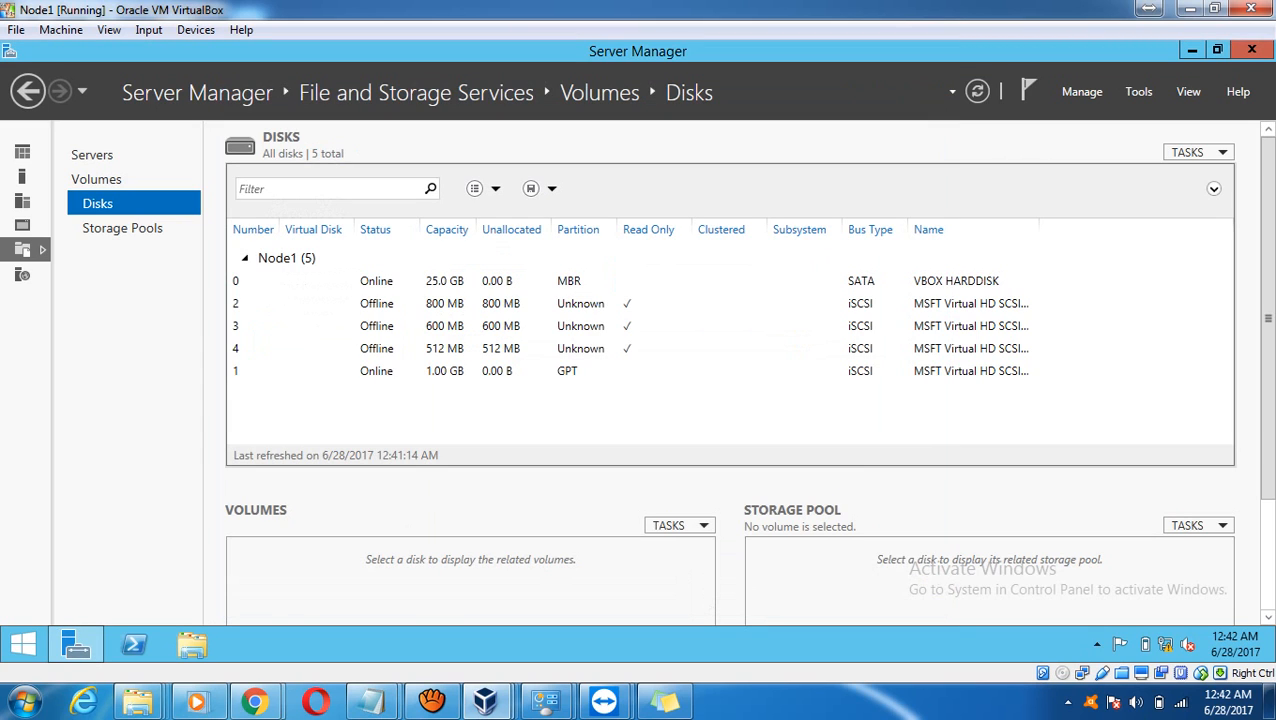
Check the new GPT disk's entry and bring the 800 MB iSCSI disk (disk 2) online.
left_click(568, 371)
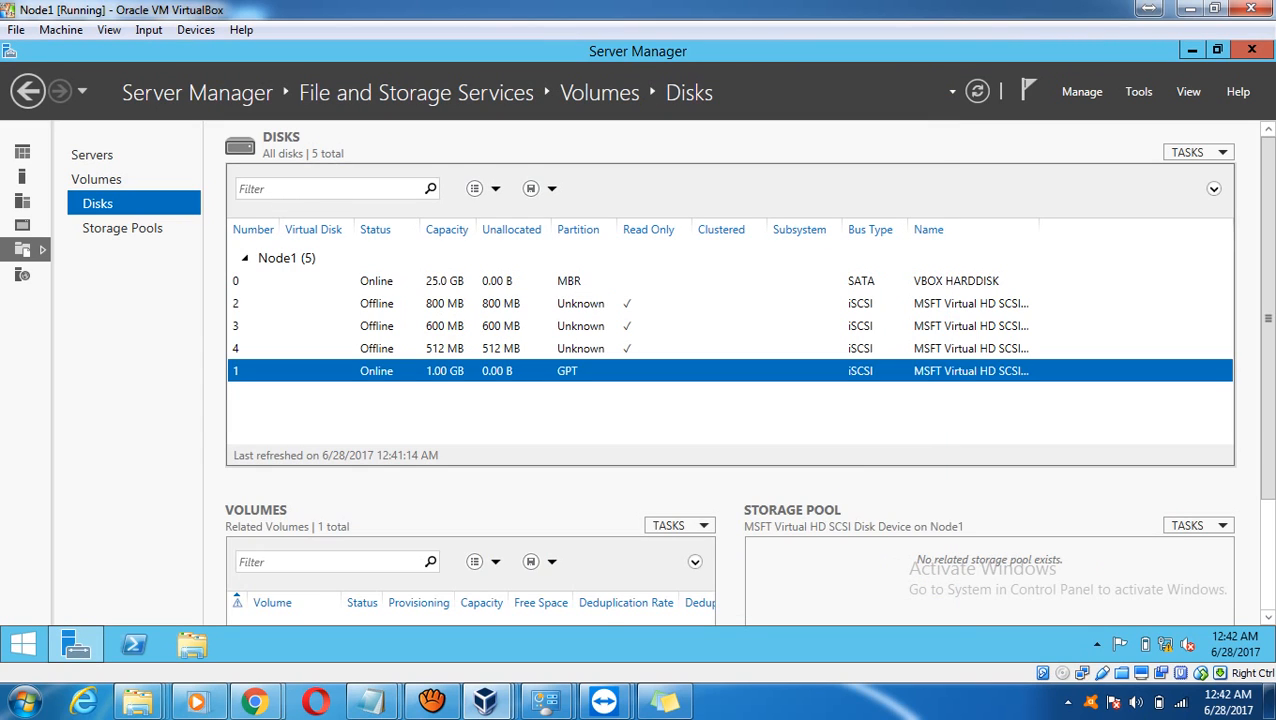
left_click(338, 303)
right_click(338, 305)
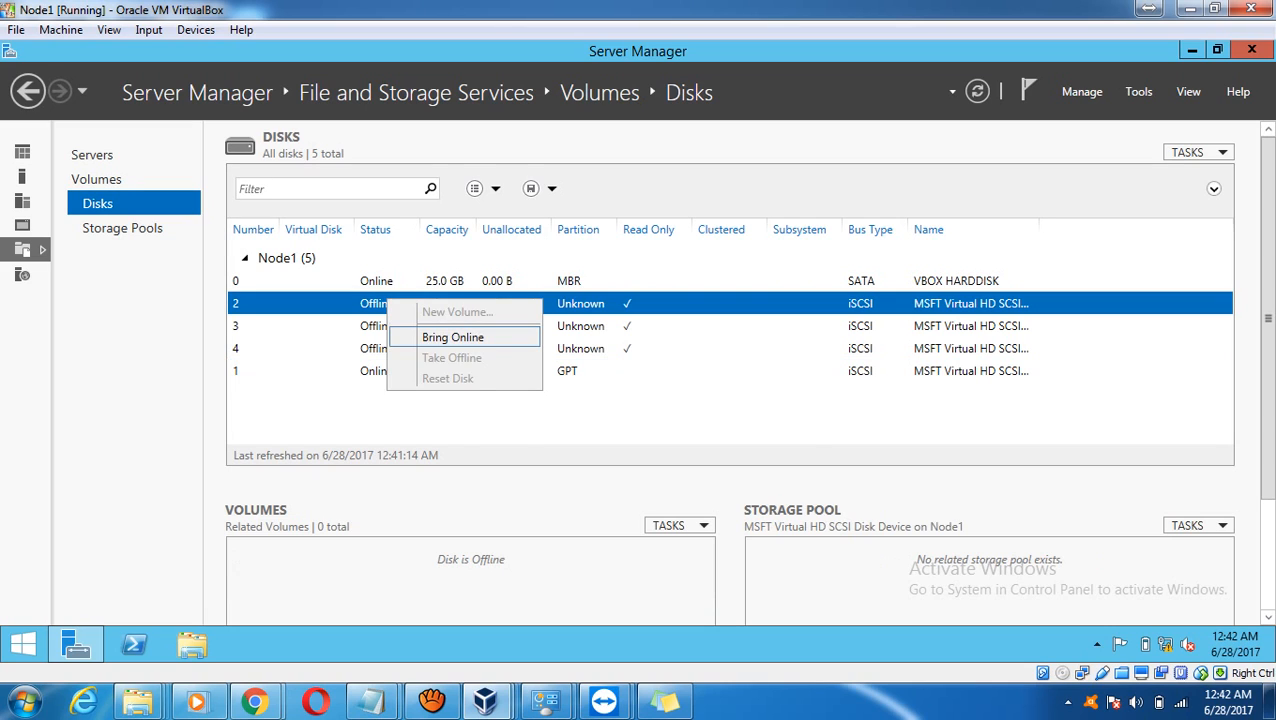
left_click(372, 336)
key("Return")
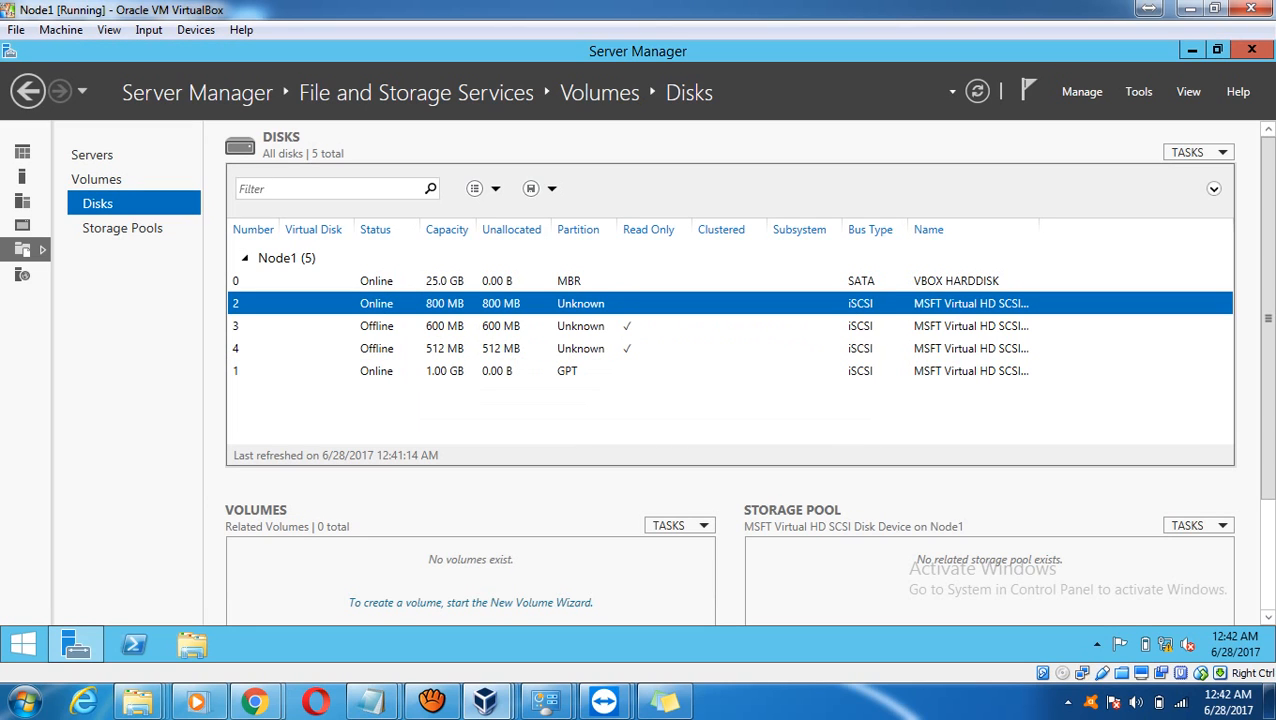
Start a new volume on Node1's Disk 2, initializing the disk as GPT and accepting the full 768 MB size.
right_click(346, 305)
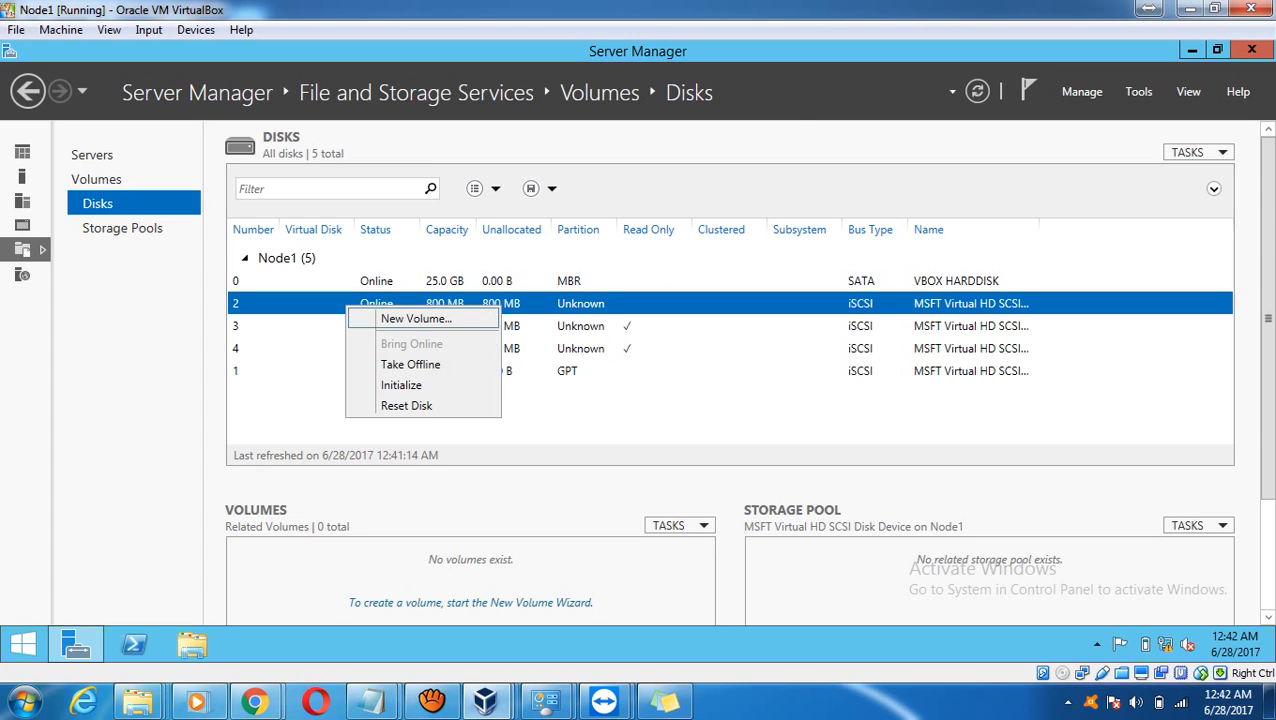
left_click(416, 318)
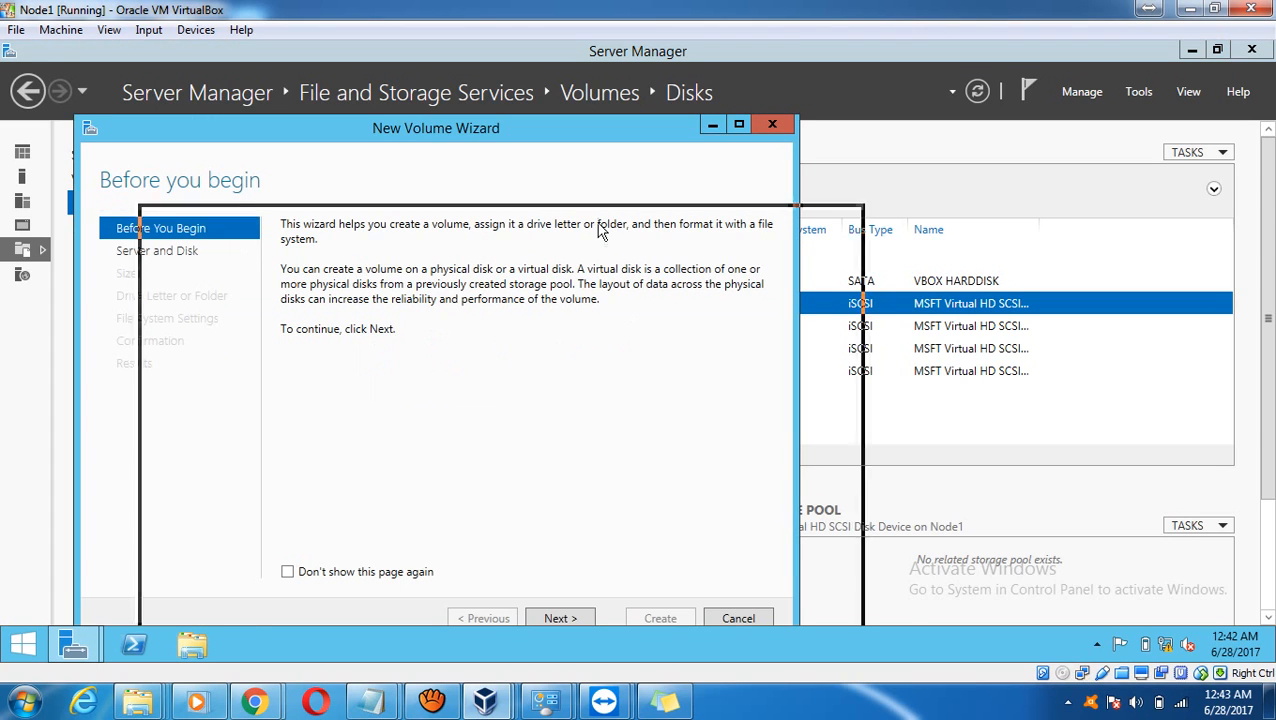
left_click_drag(718, 523, 718, 523)
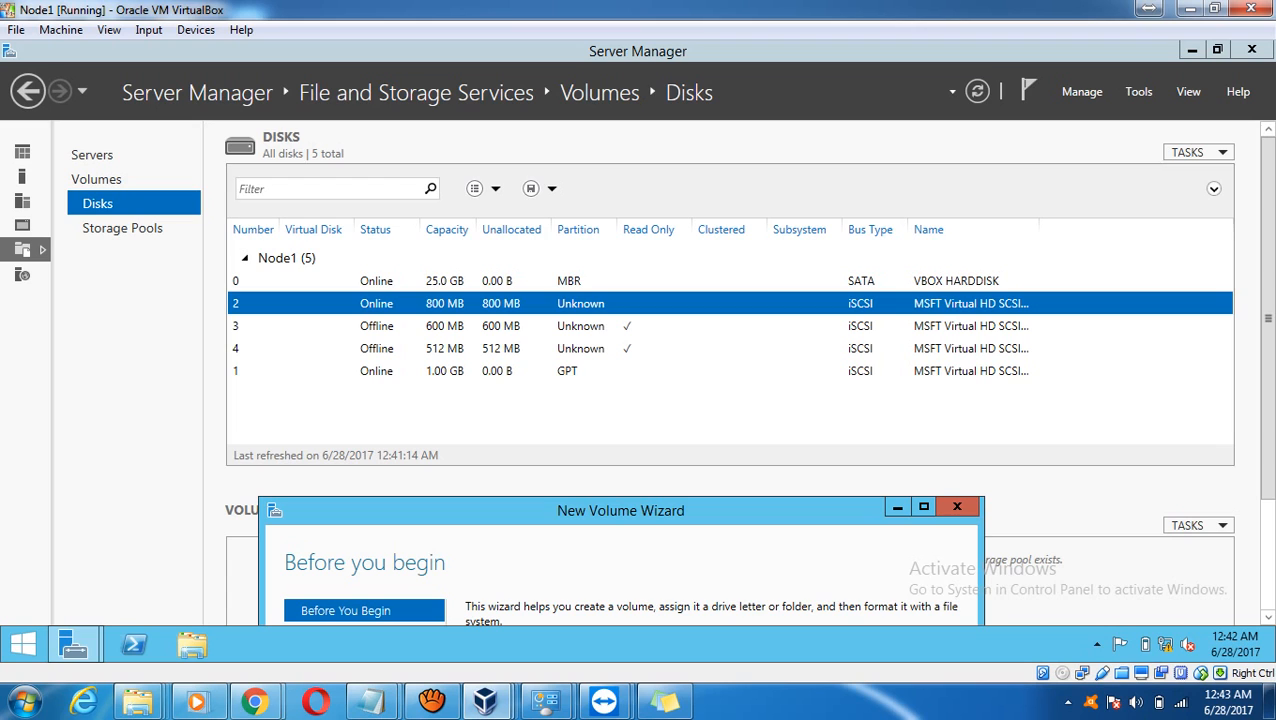
left_click_drag(634, 515, 522, 90)
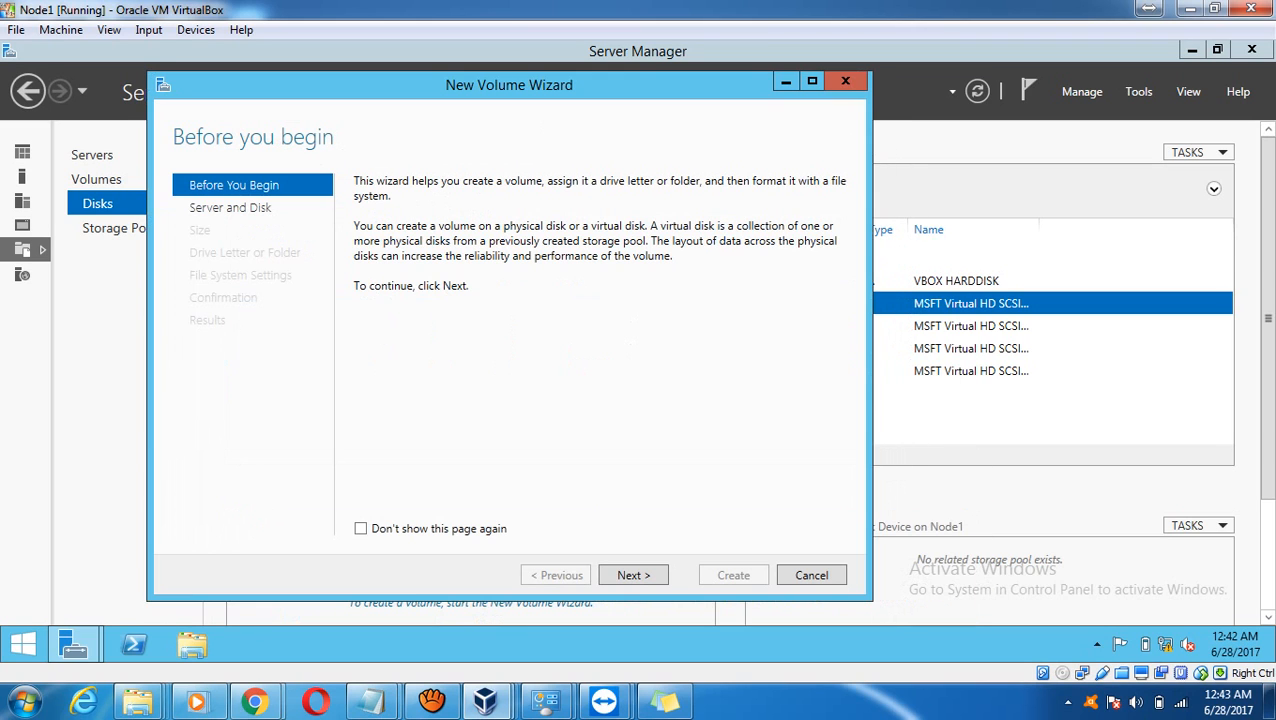
left_click(633, 575)
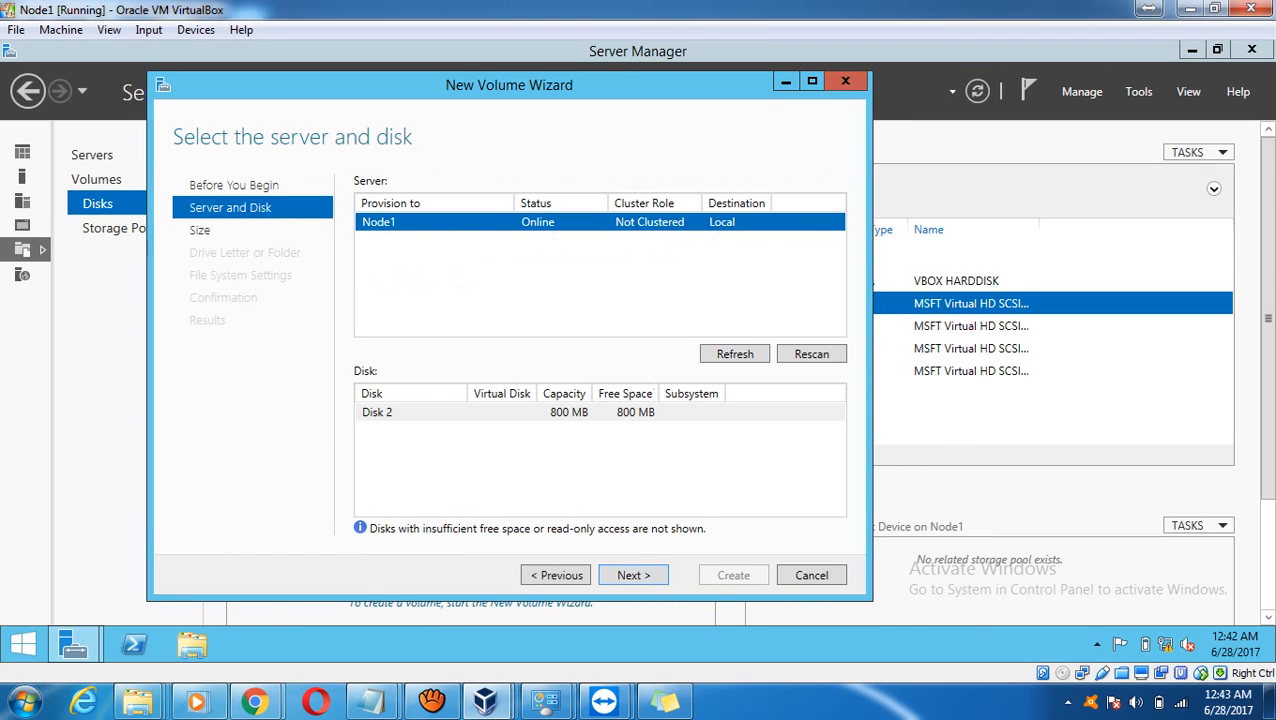
left_click(633, 575)
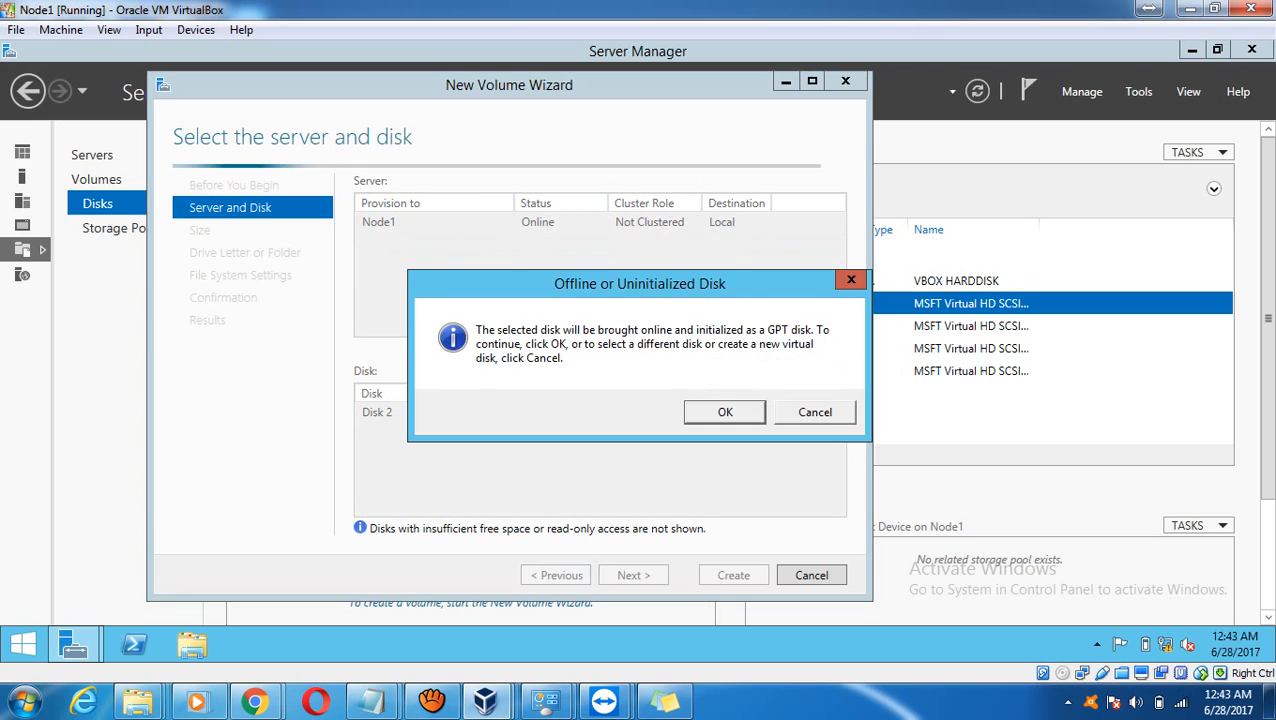
key("Return")
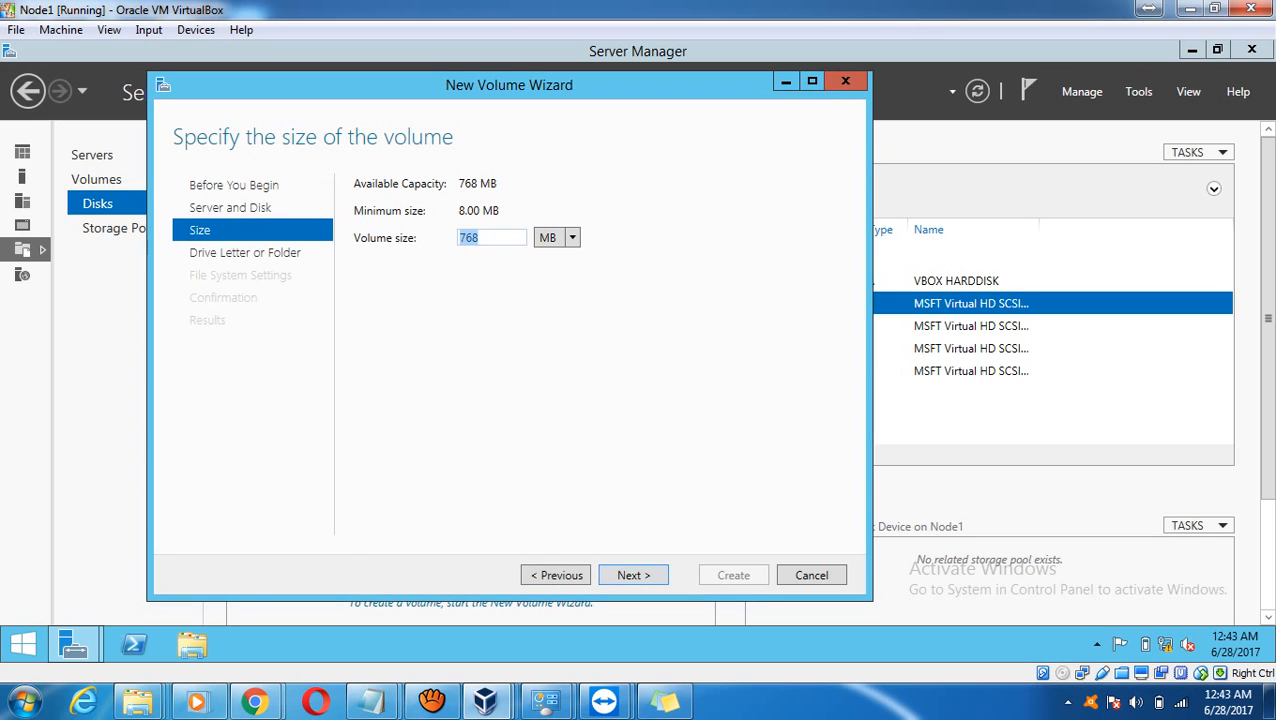
key("Return")
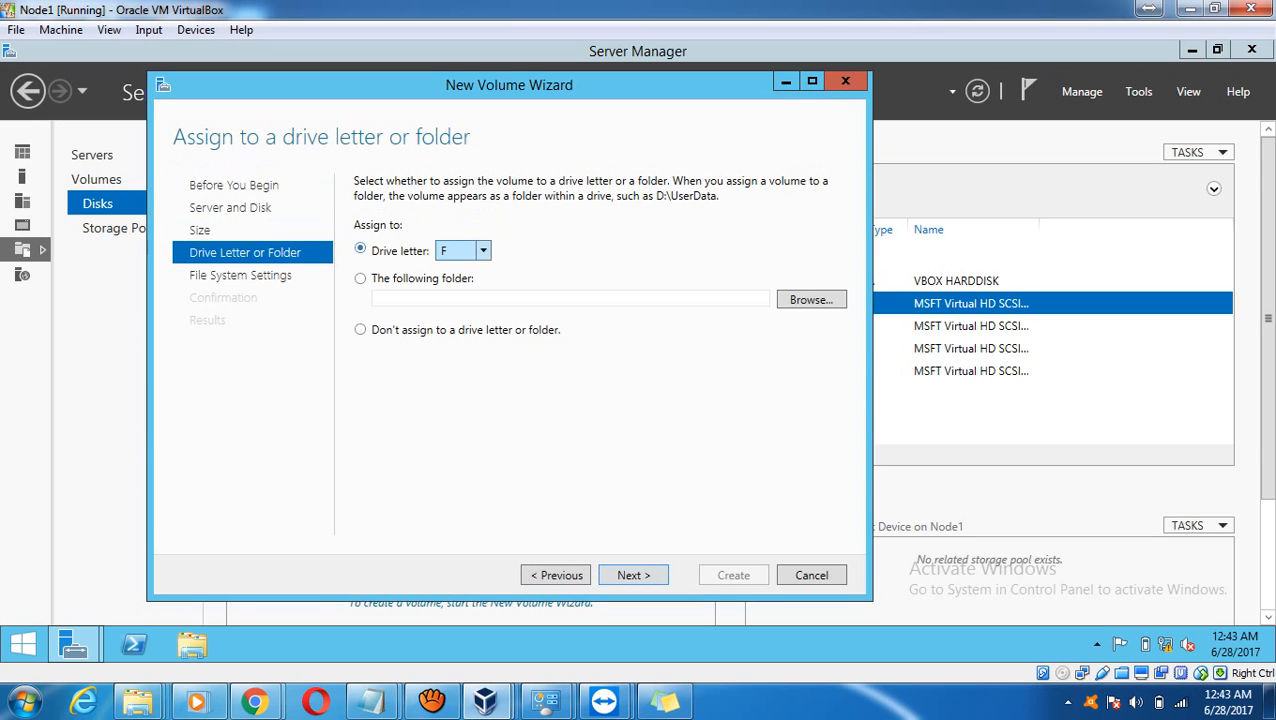
Assign drive letter L to the new volume on Disk 2 and continue to its file system settings.
left_click(465, 251)
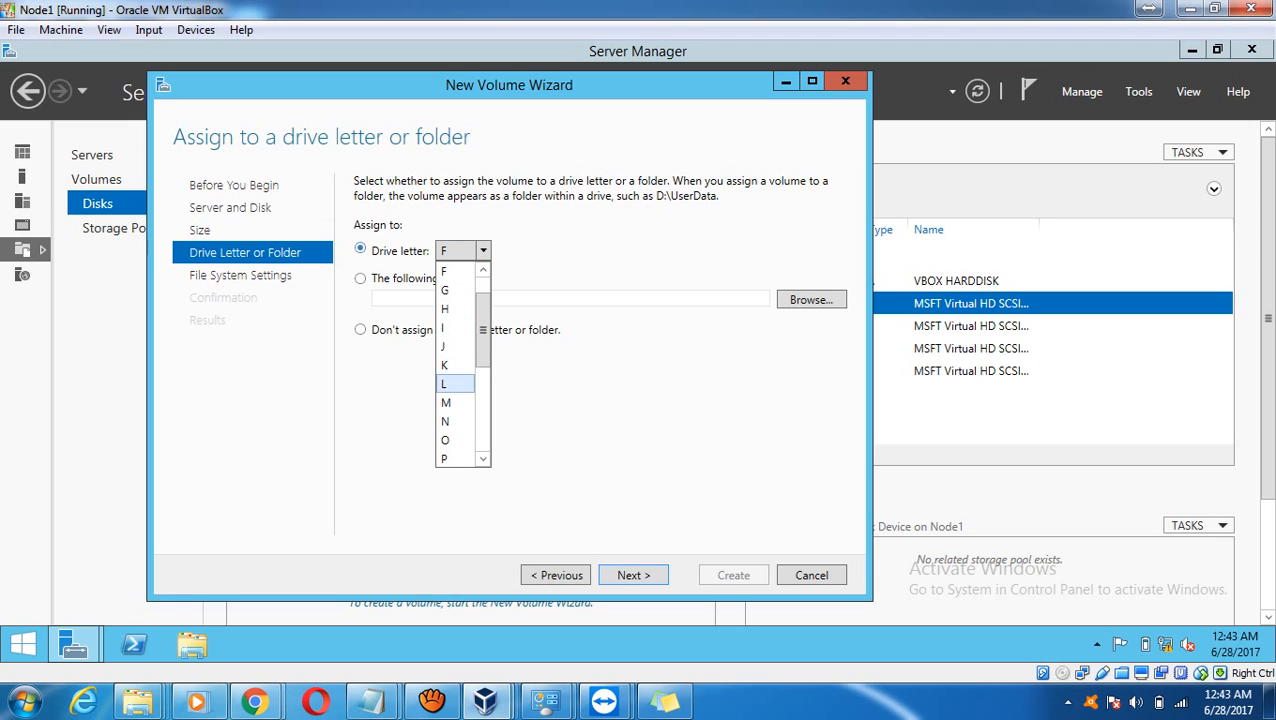
key("Return")
key("Return")
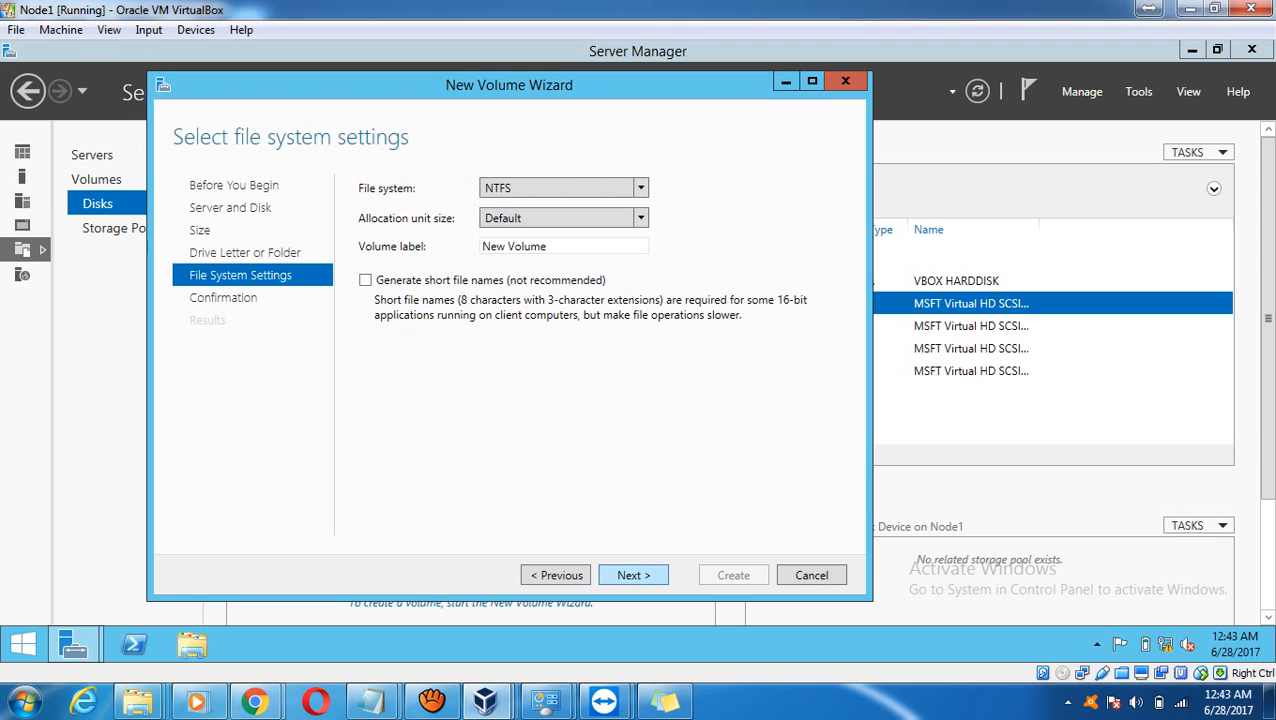
Label the volume on Disk 2 Log, keep NTFS with the default allocation unit size, and create it.
left_click_drag(549, 247, 480, 247)
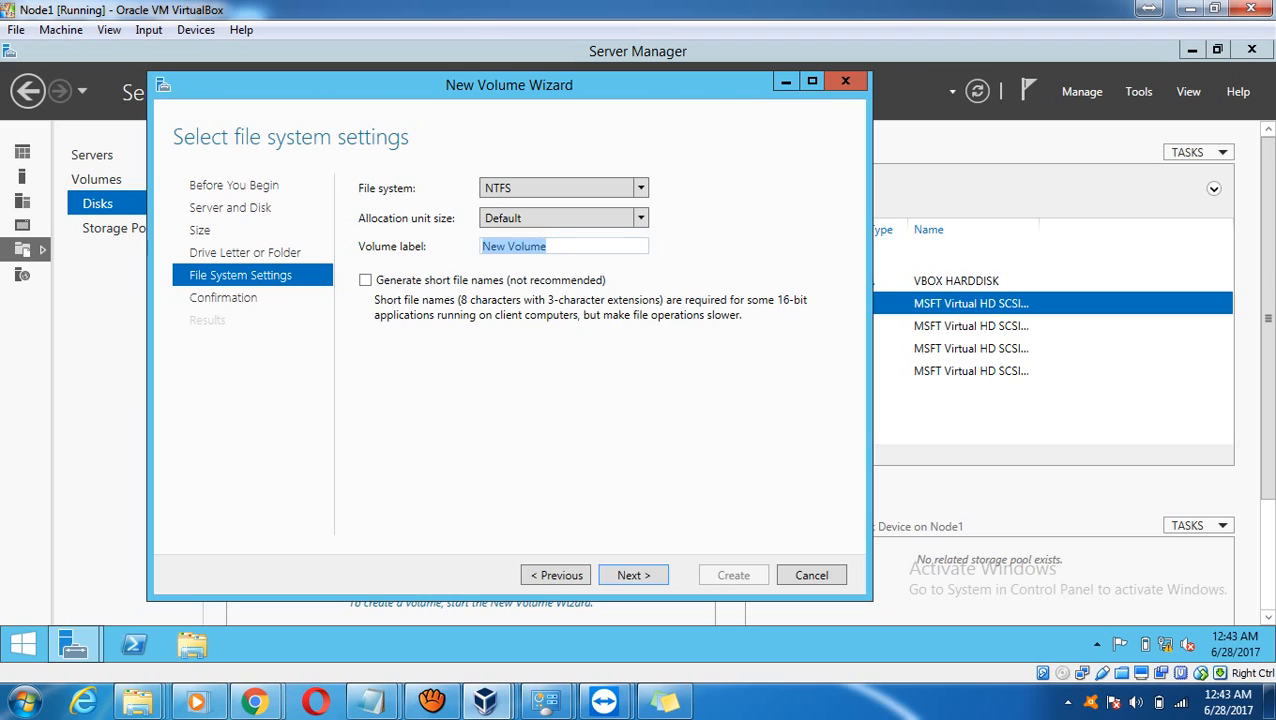
type("Log")
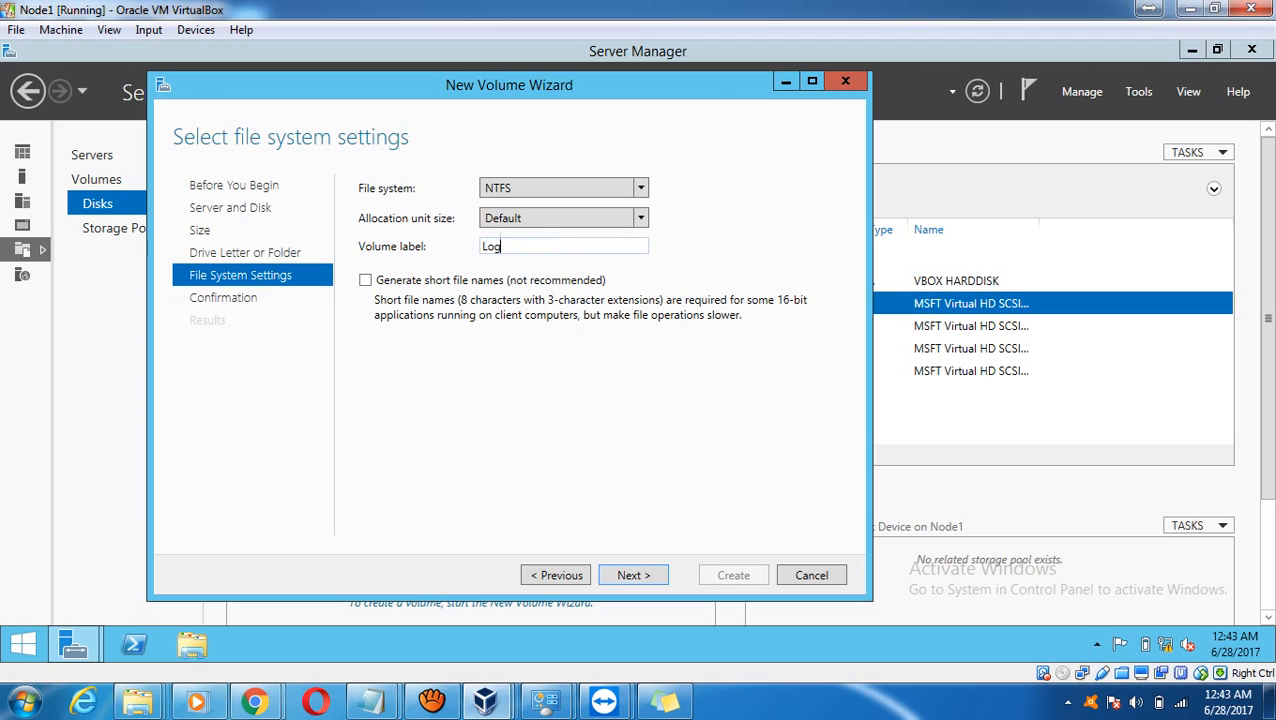
key("Return")
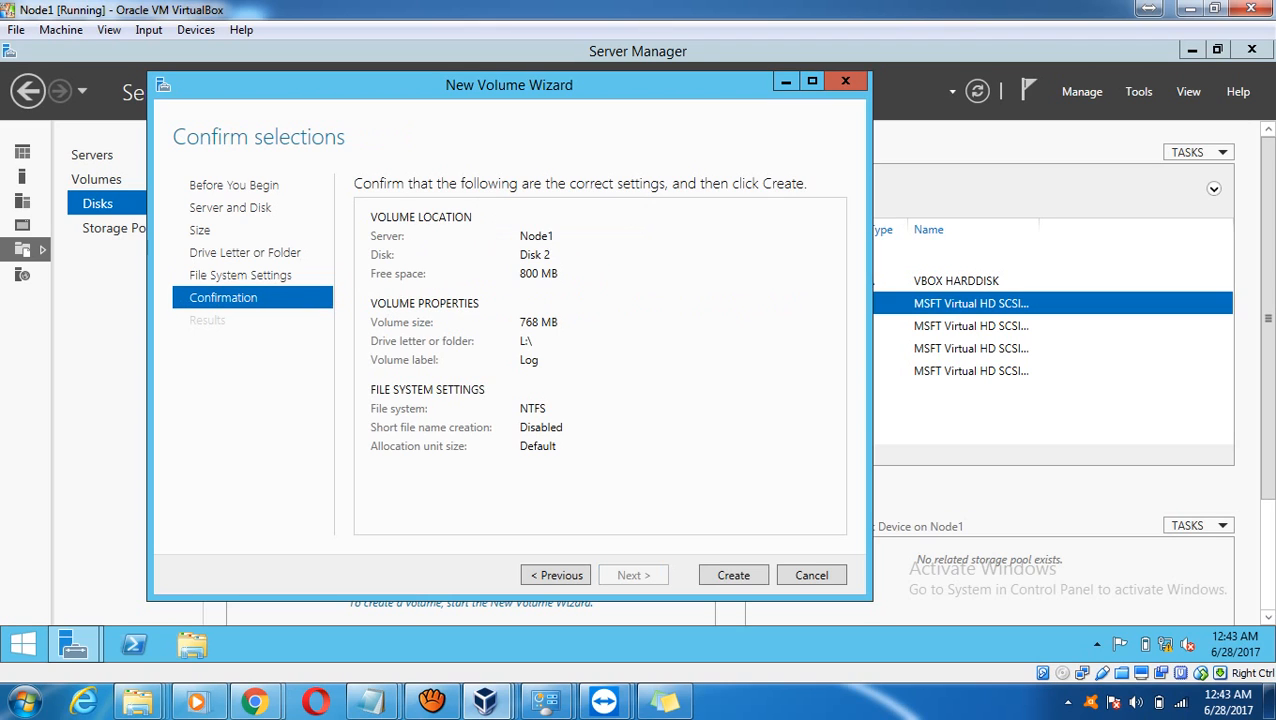
key("Return")
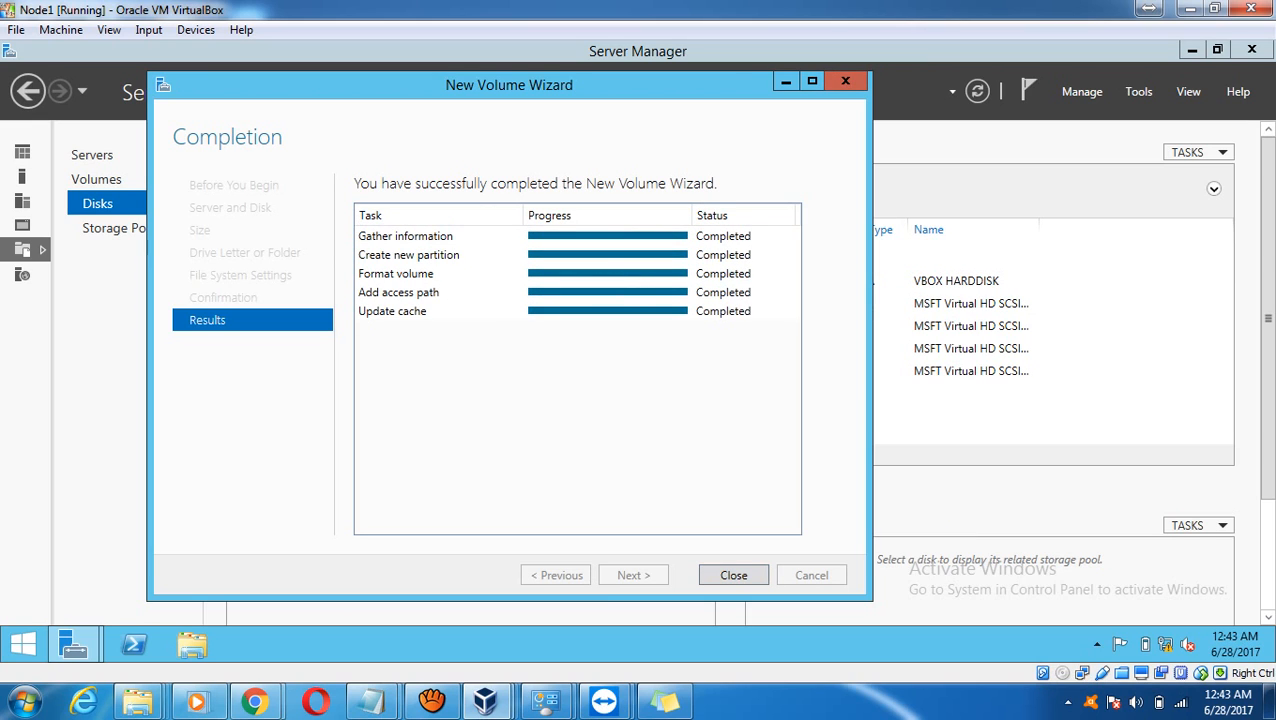
Close the finished volume wizard and bring the 600 MB iSCSI disk (disk 3) online on Node1.
left_click(734, 575)
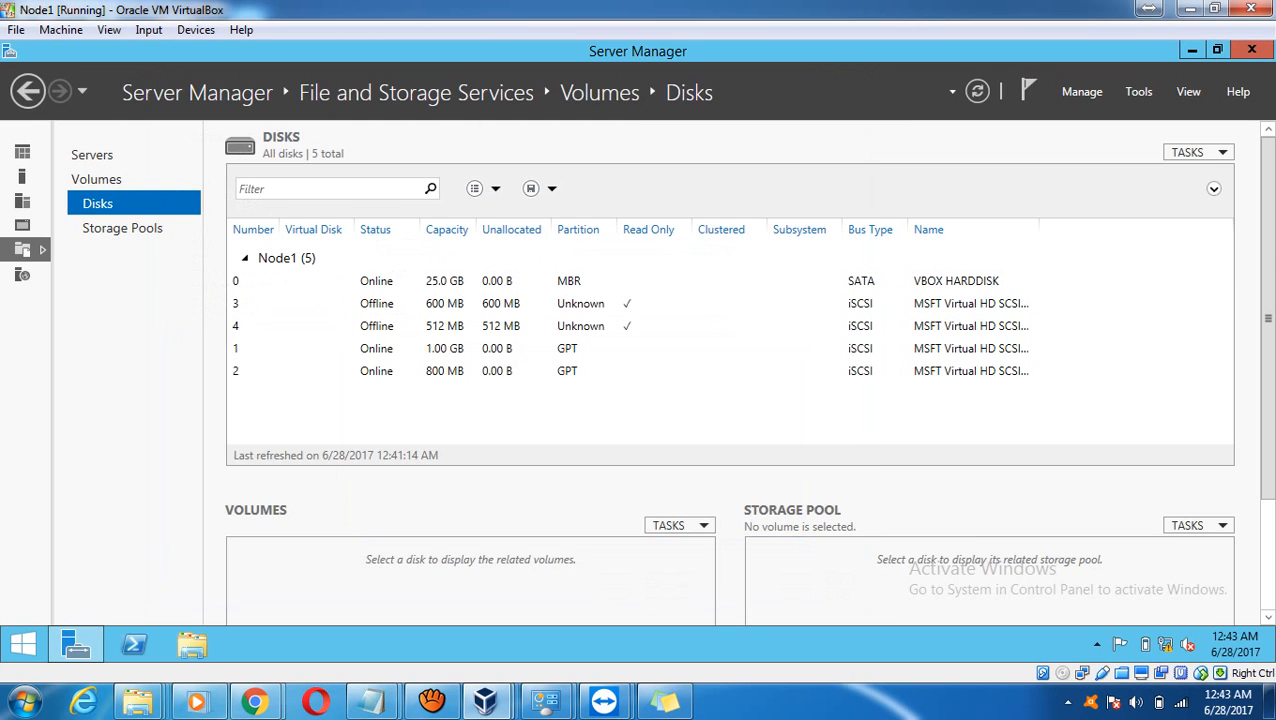
left_click(568, 348)
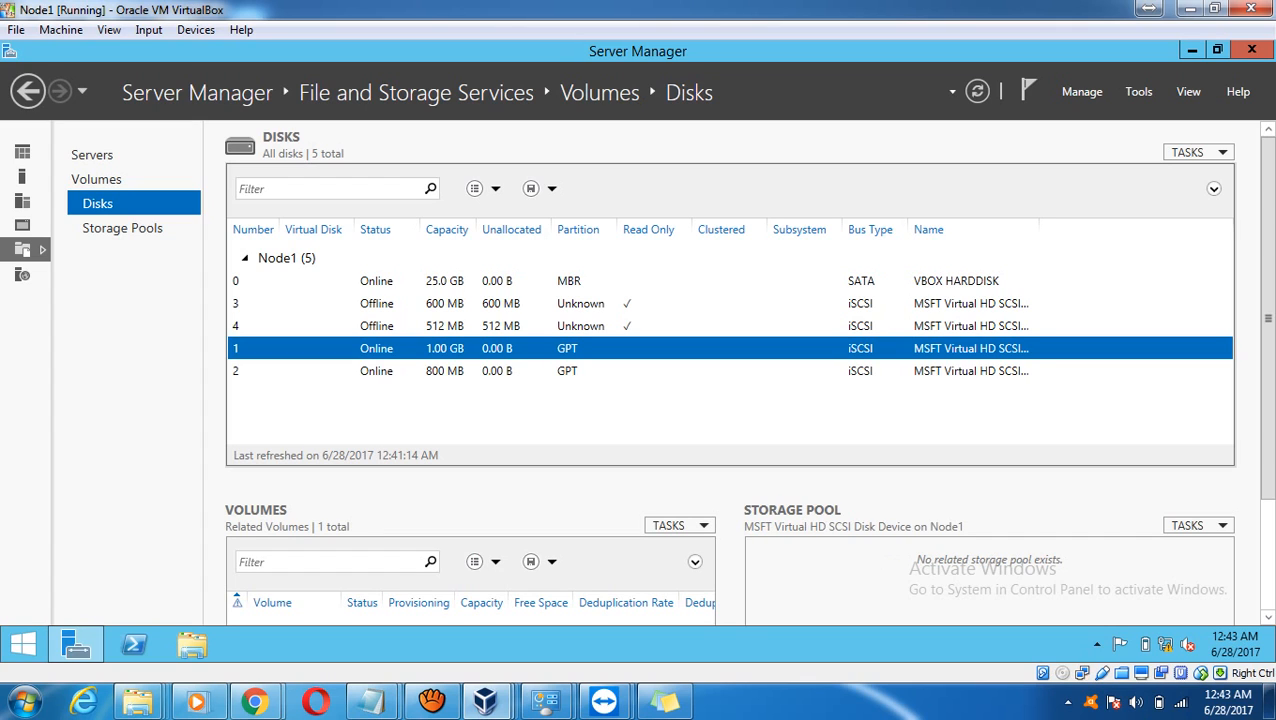
right_click(381, 305)
left_click(448, 346)
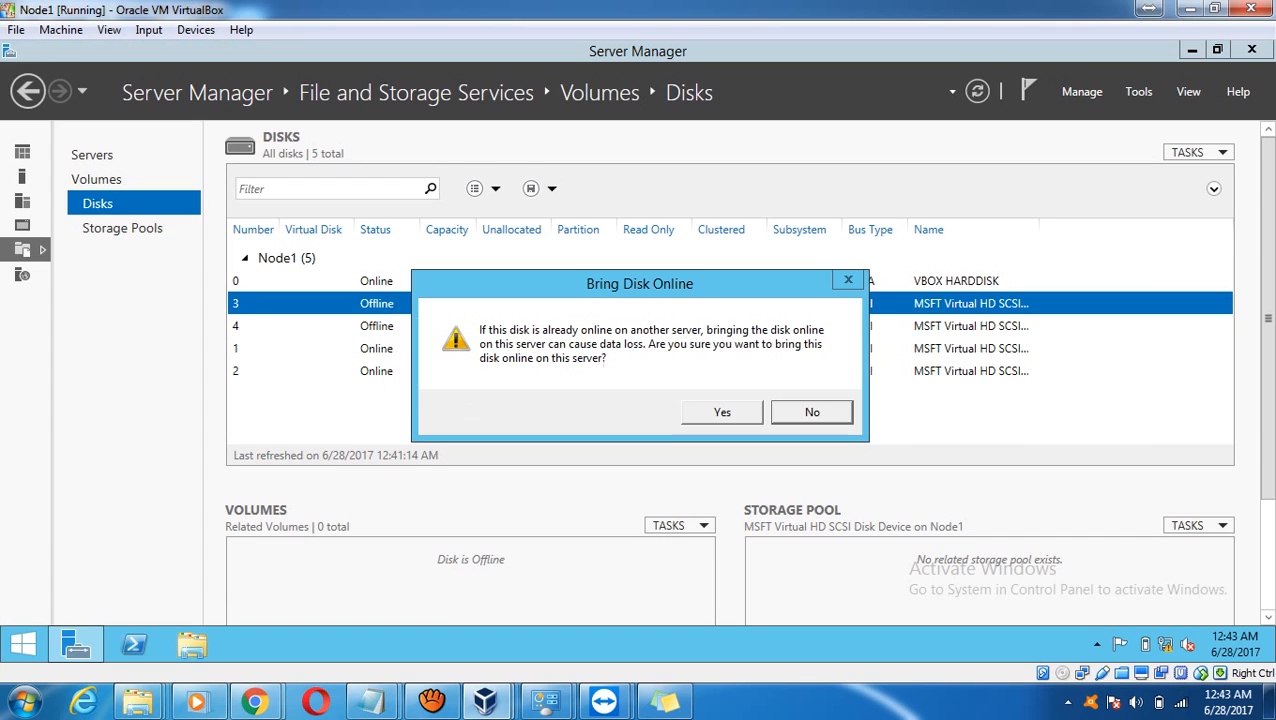
left_click_drag(723, 285, 735, 484)
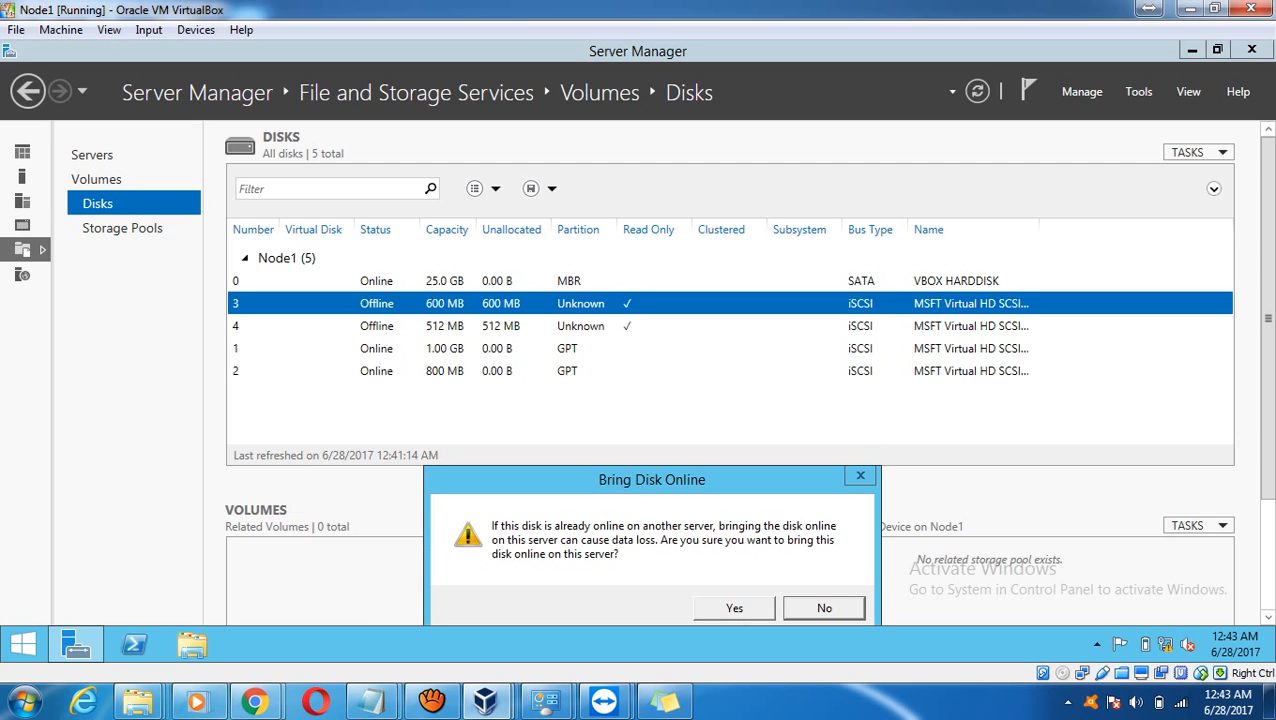
left_click_drag(622, 480, 621, 283)
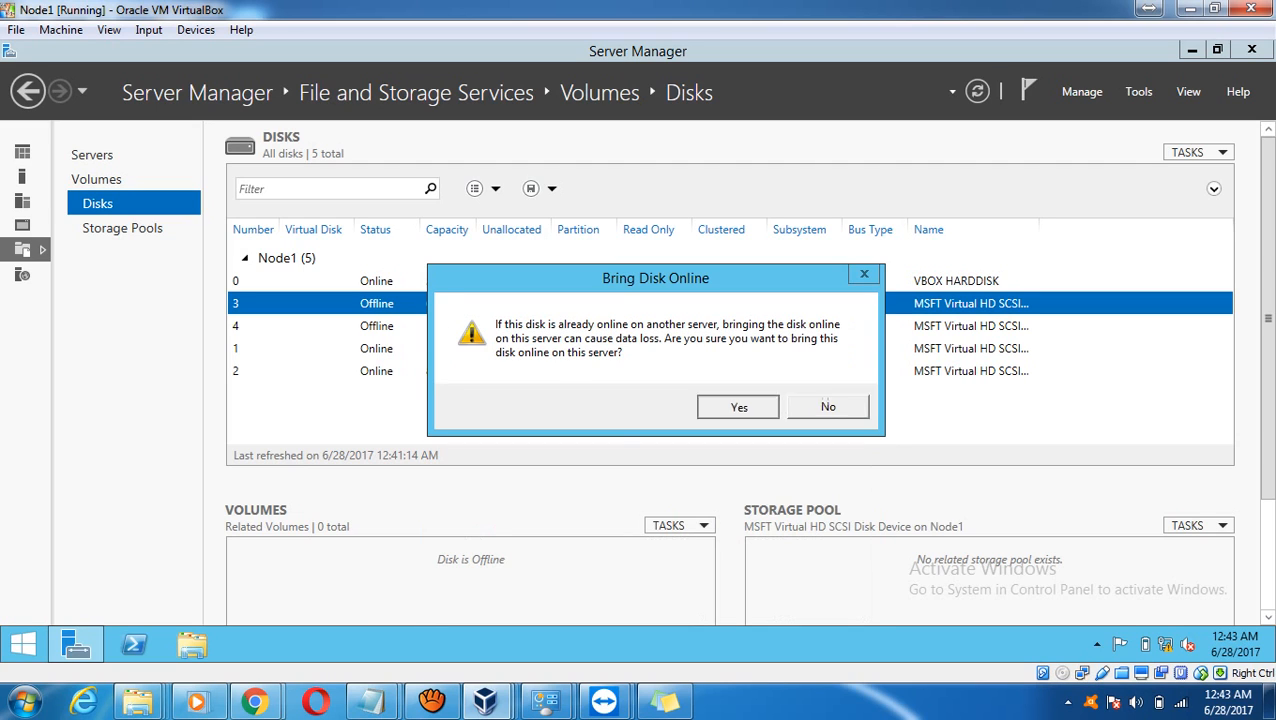
key("Return")
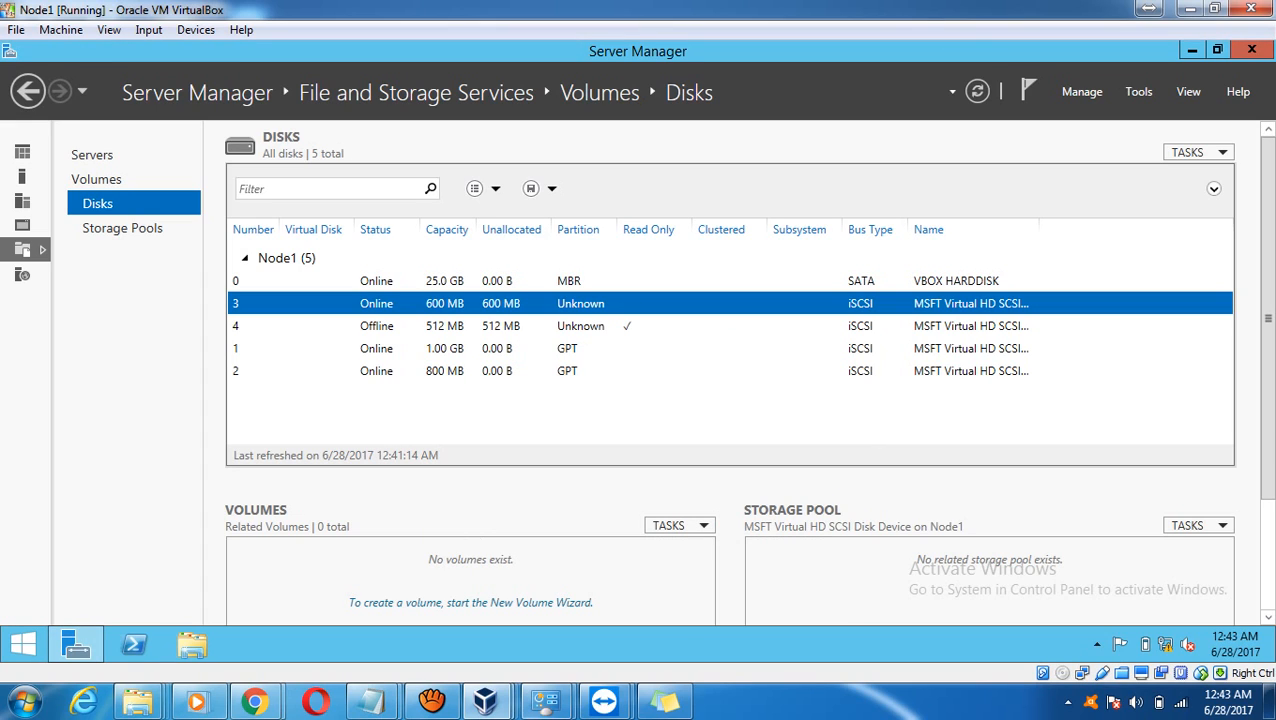
Check in DC's iSCSI virtual disk list which virtual disk is 600 MB, and return to Node1.
left_click(485, 701)
left_click(75, 644)
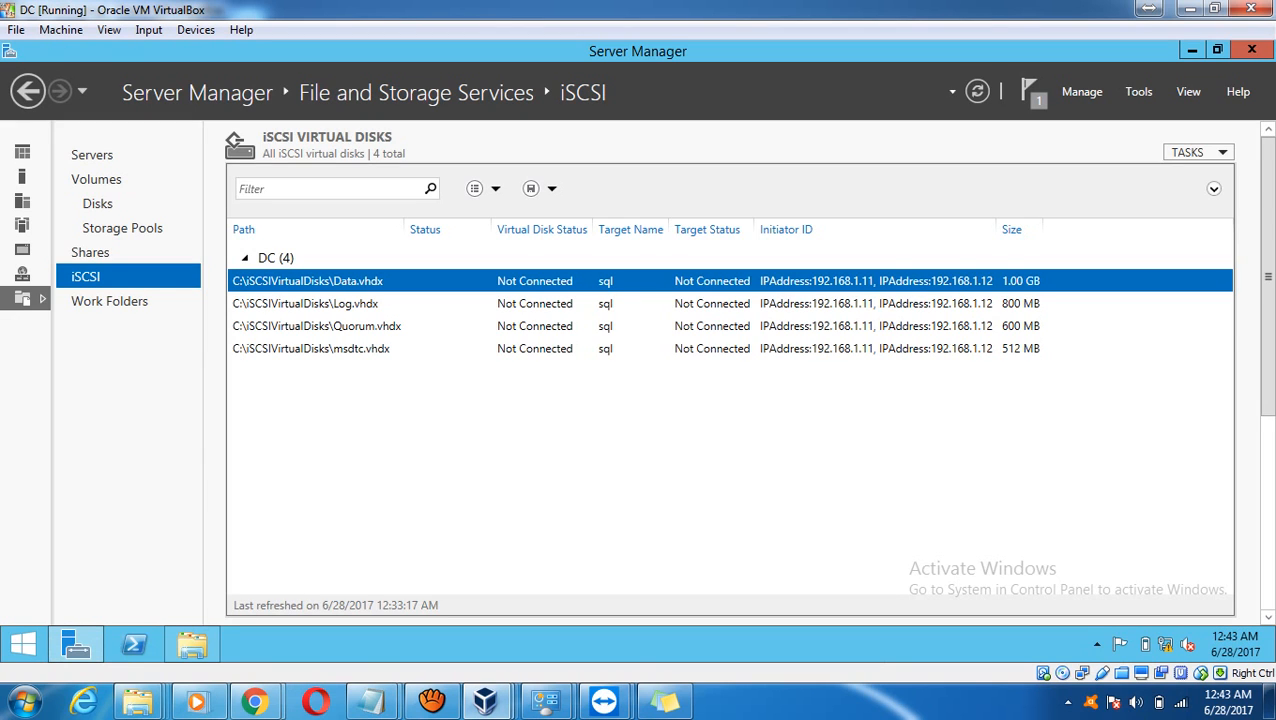
left_click(330, 326)
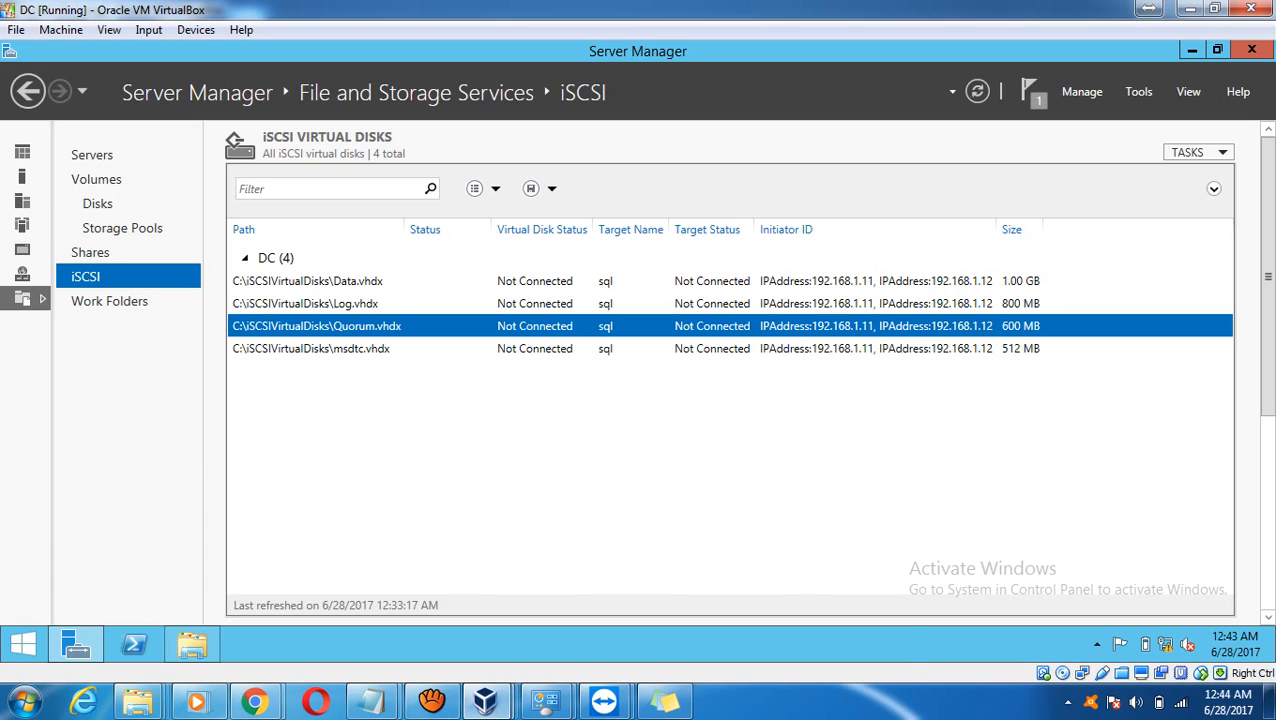
left_click(485, 701)
left_click(584, 600)
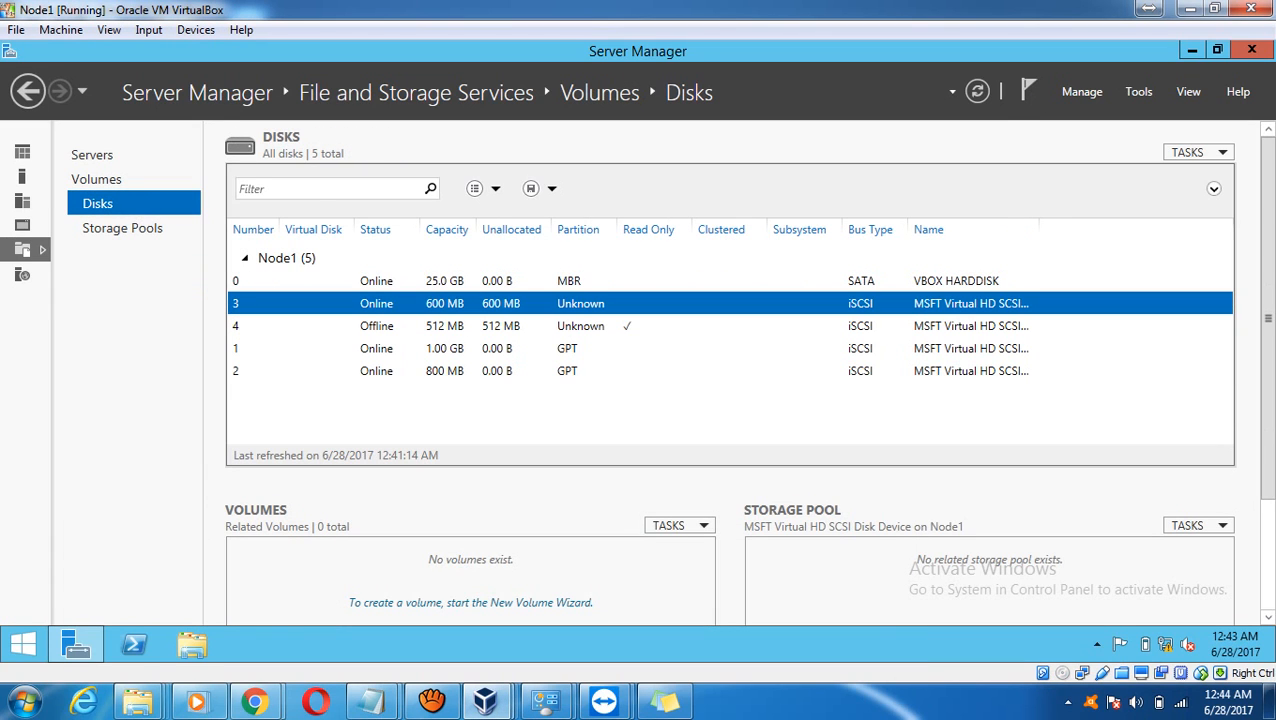
Start a new volume on Node1's Disk 3, initializing the disk as GPT and accepting the full 568 MB size.
right_click(341, 308)
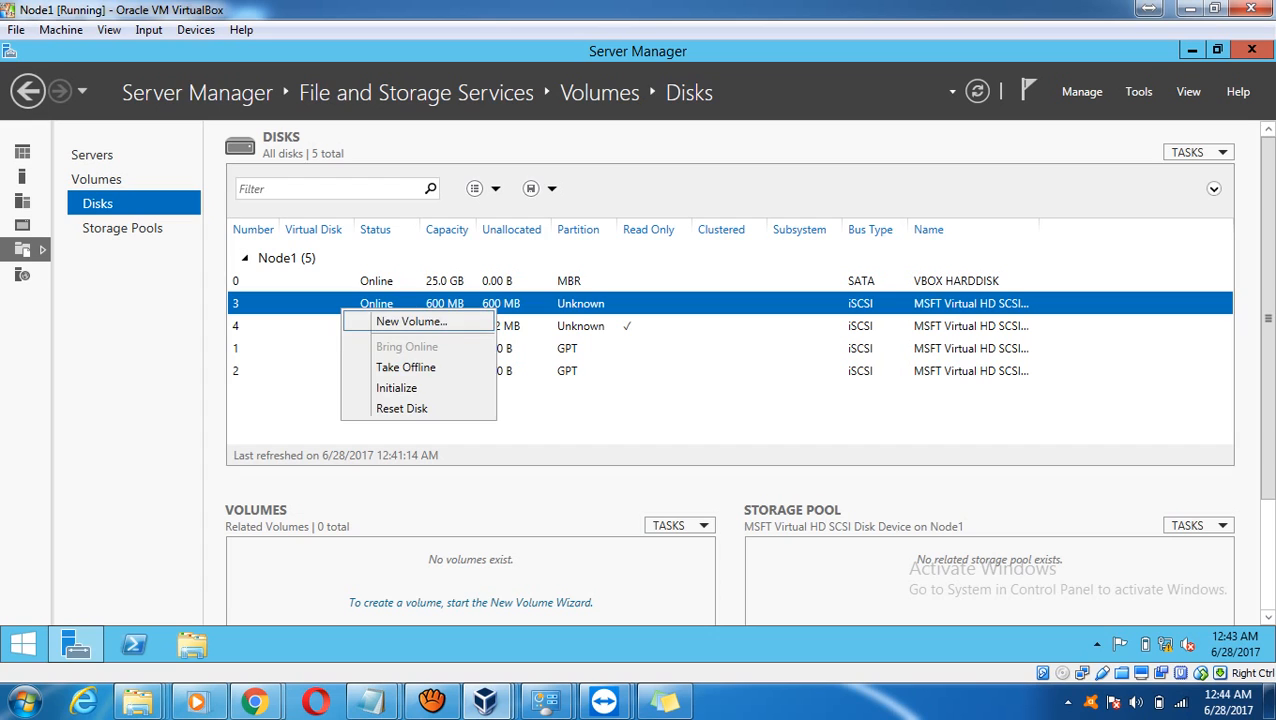
left_click(411, 321)
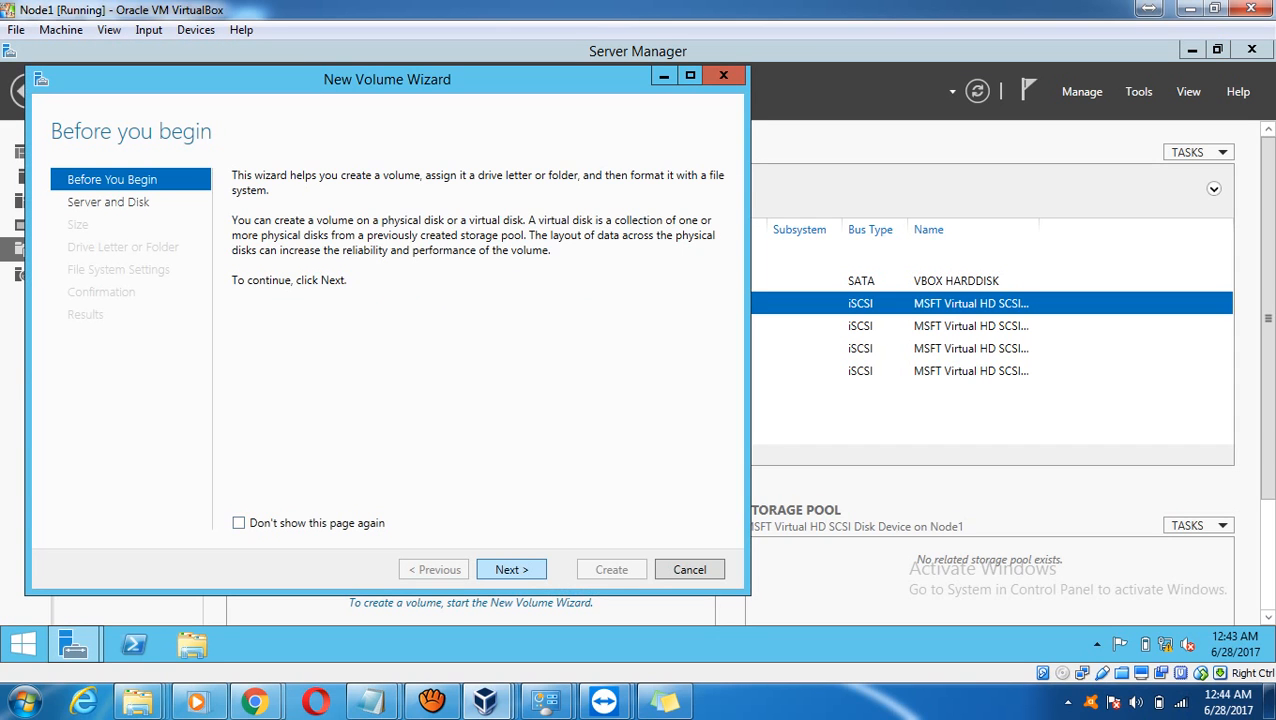
left_click(512, 570)
left_click(512, 570)
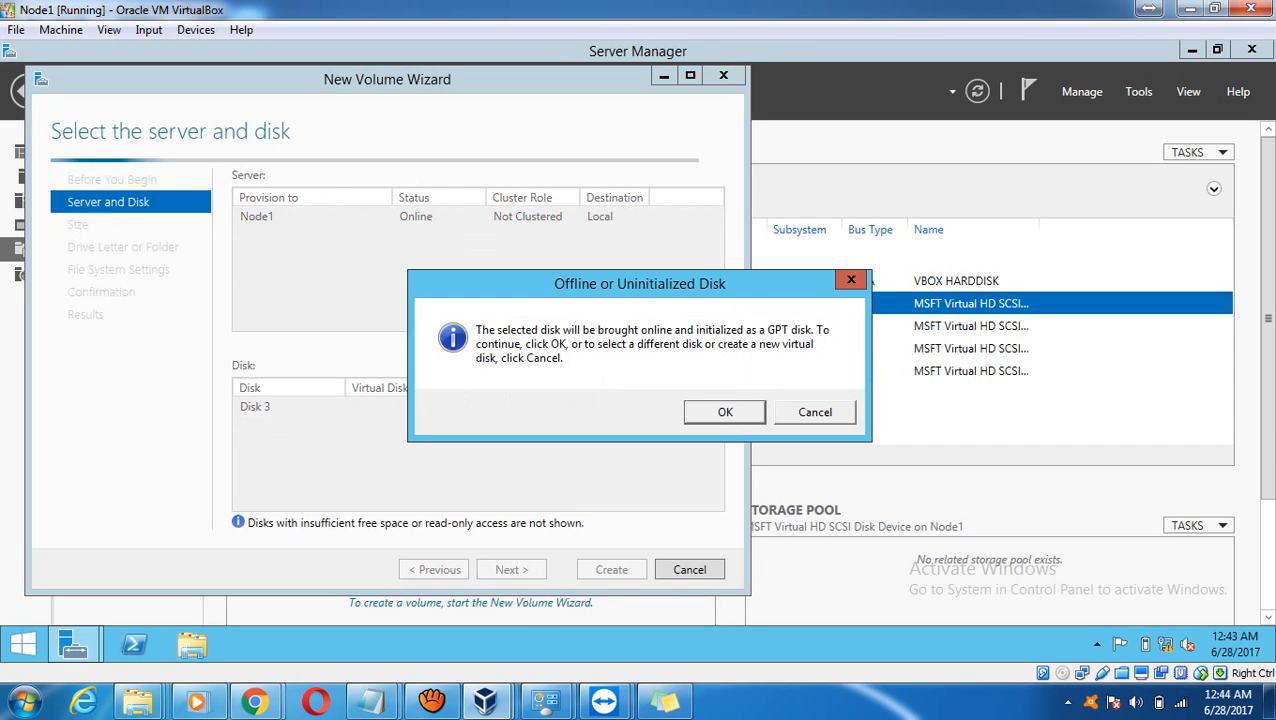
left_click(726, 412)
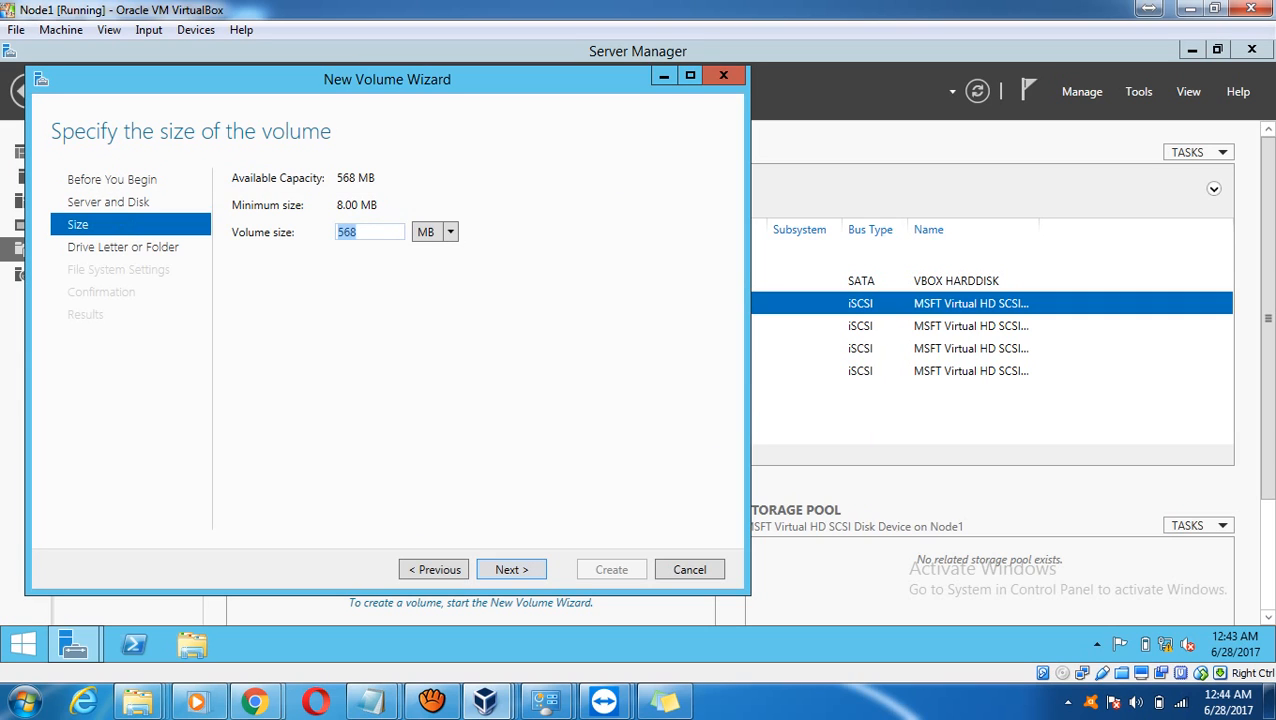
left_click(512, 570)
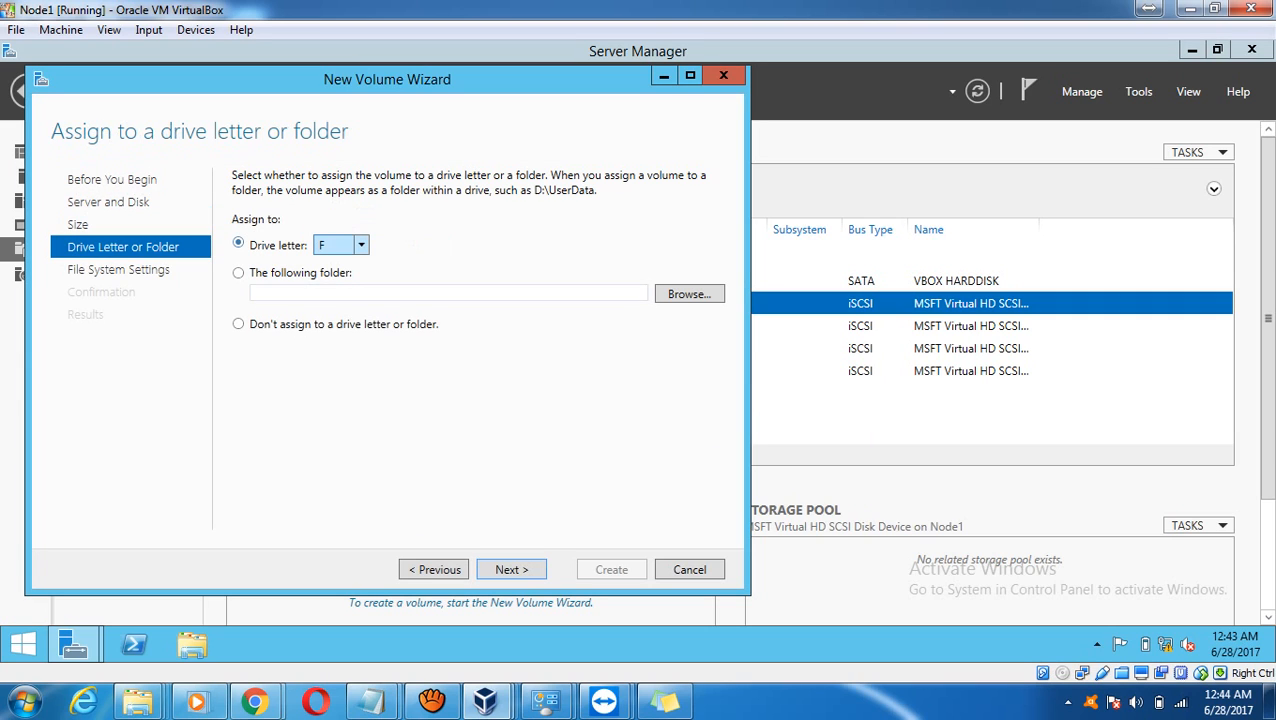
Assign drive letter Q to the new volume on Disk 3 and continue to its file system settings.
left_click(361, 245)
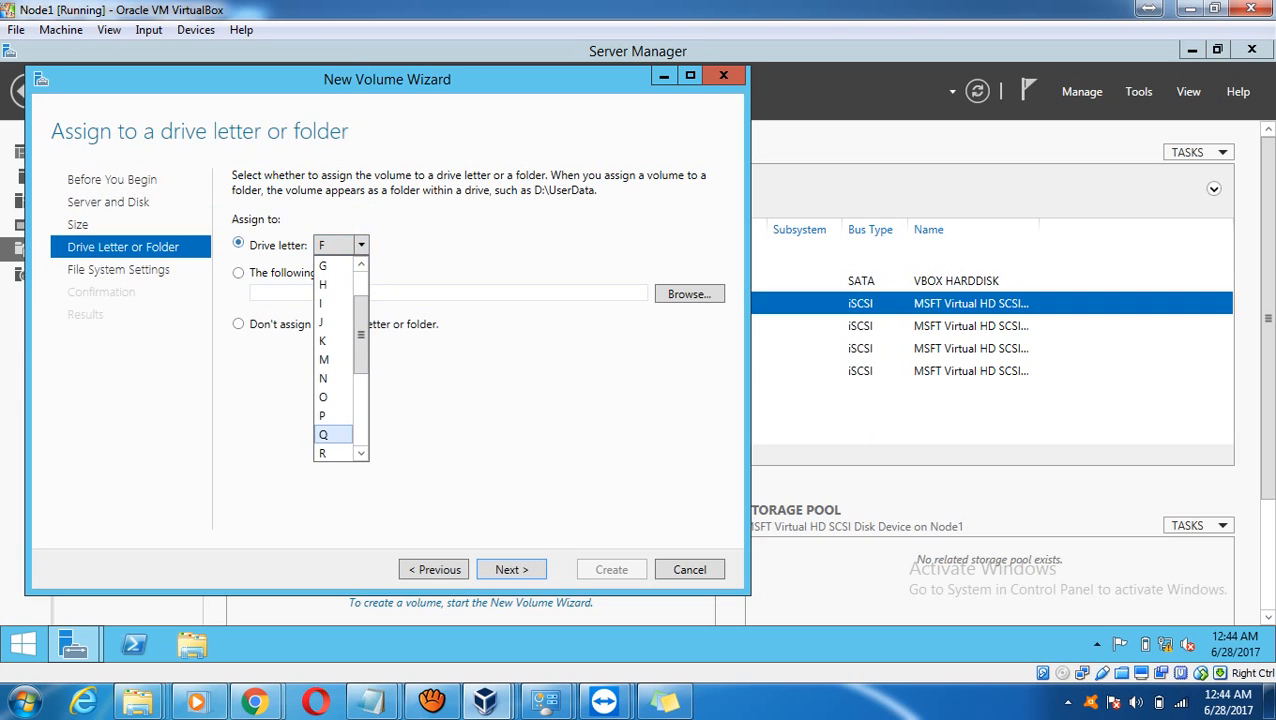
left_click(333, 435)
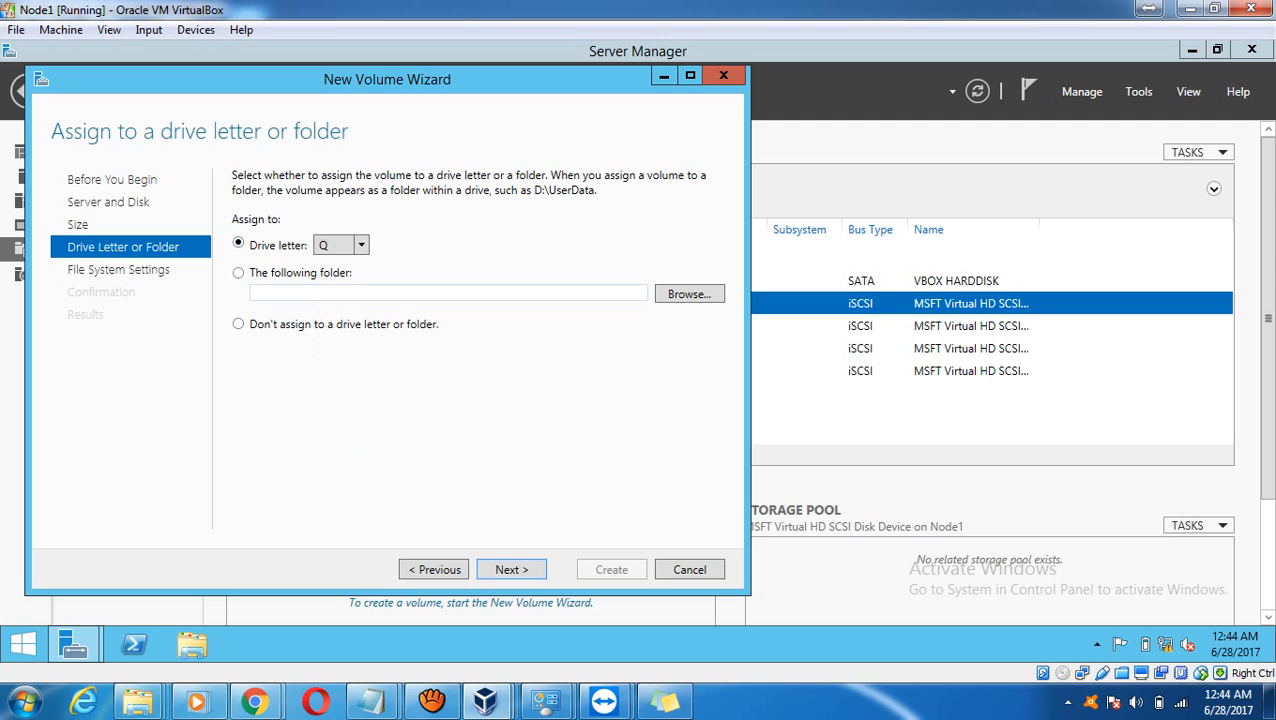
left_click(511, 570)
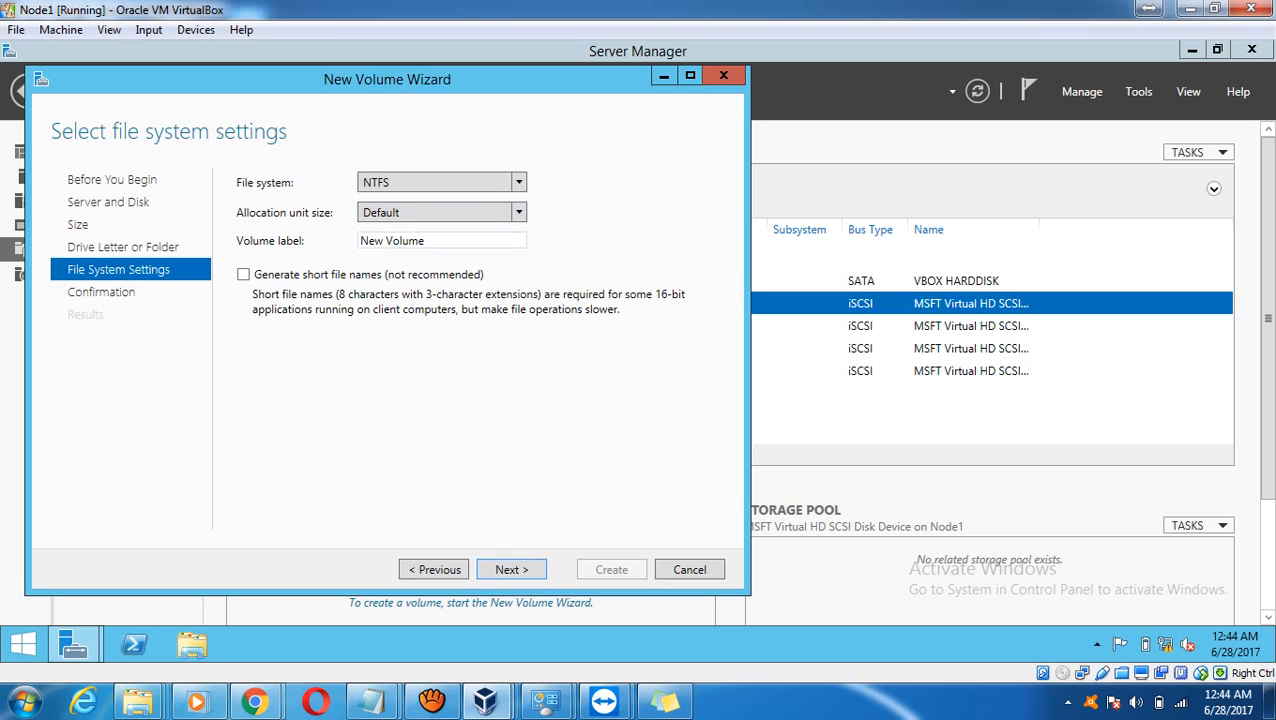
Label the volume on Disk 3 Quorum, keep NTFS with the default allocation unit size, and create it.
key("Tab")
type("Quorum")
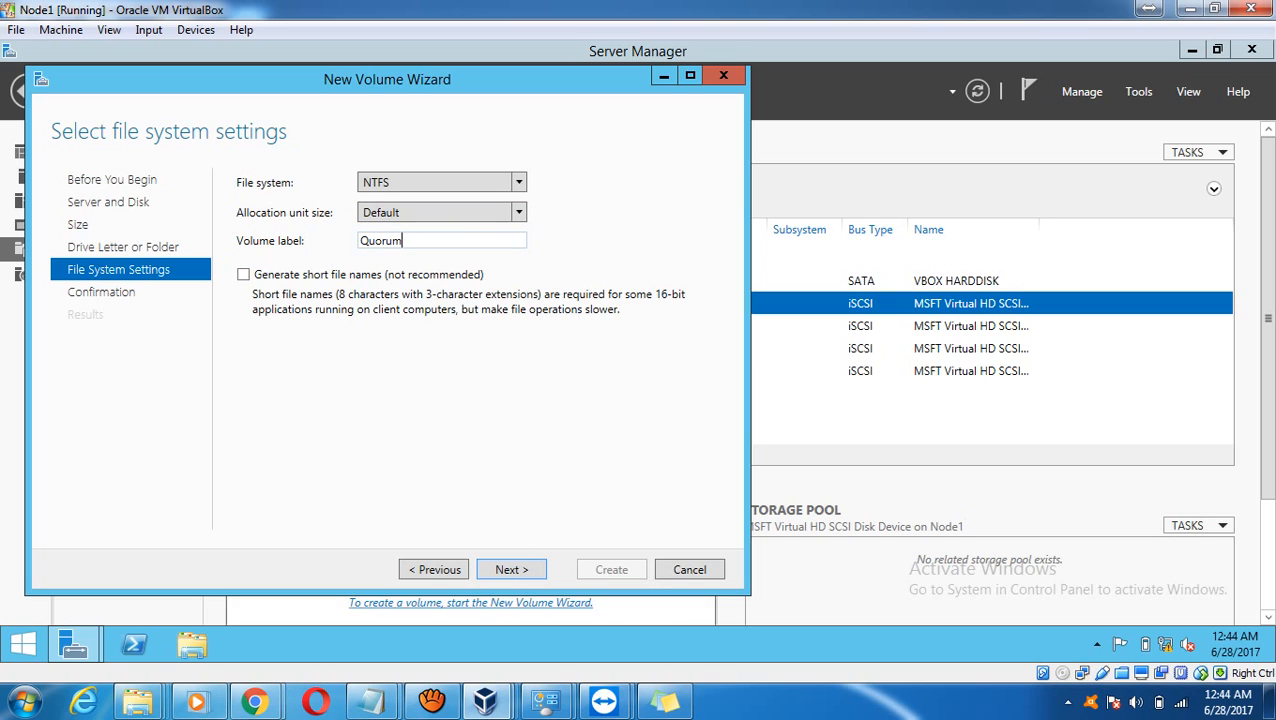
key("Return")
key("Return")
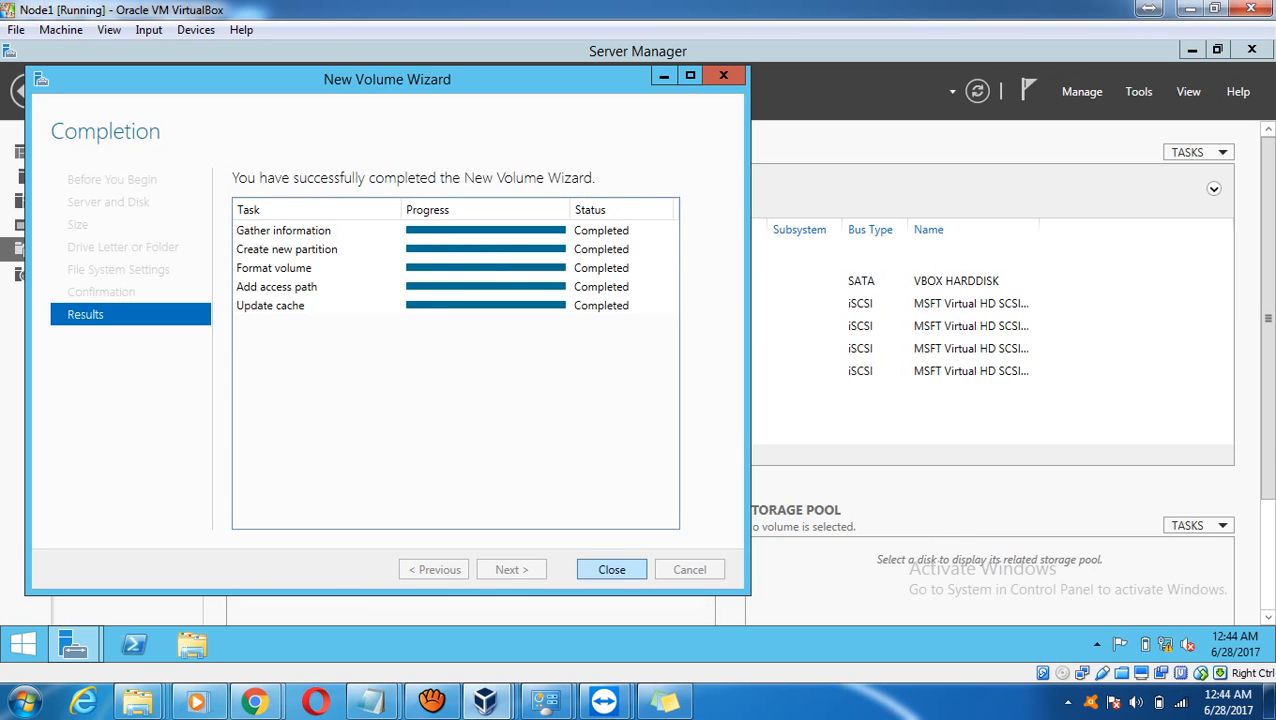
left_click(611, 569)
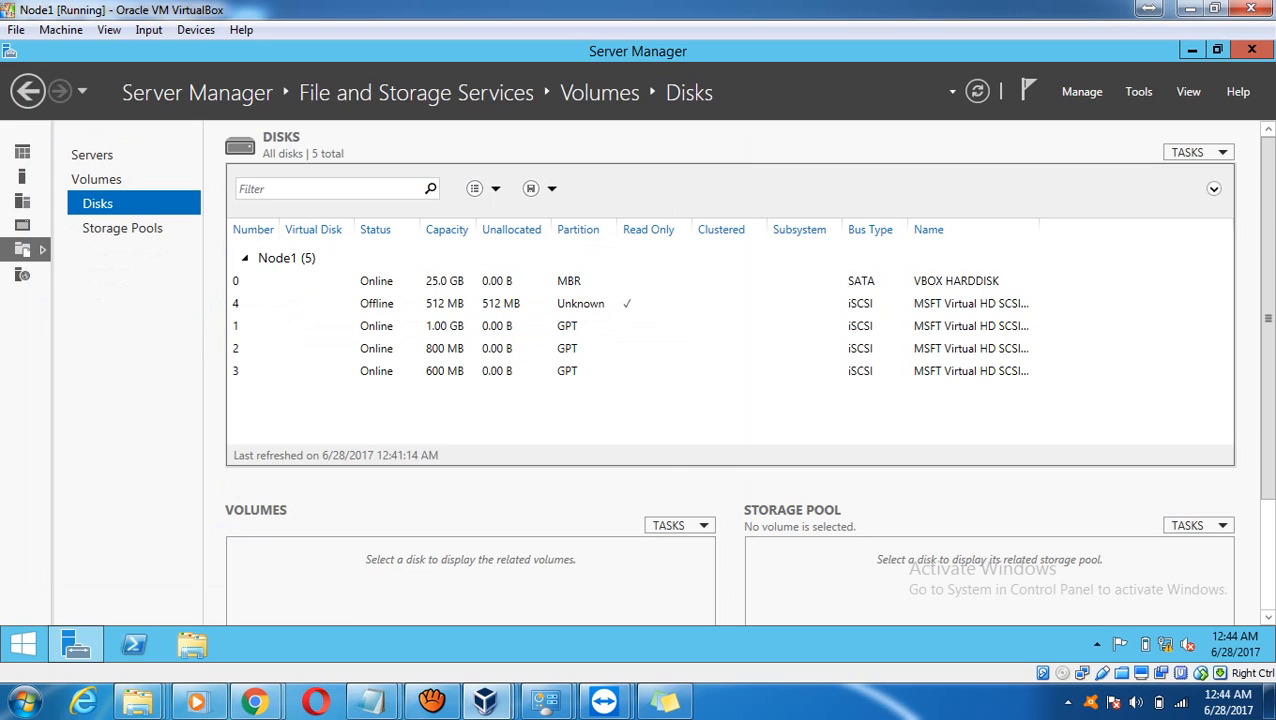
Bring the remaining offline 512 MB iSCSI disk (disk 4) online on Node1.
left_click(369, 303)
right_click(369, 303)
left_click(421, 334)
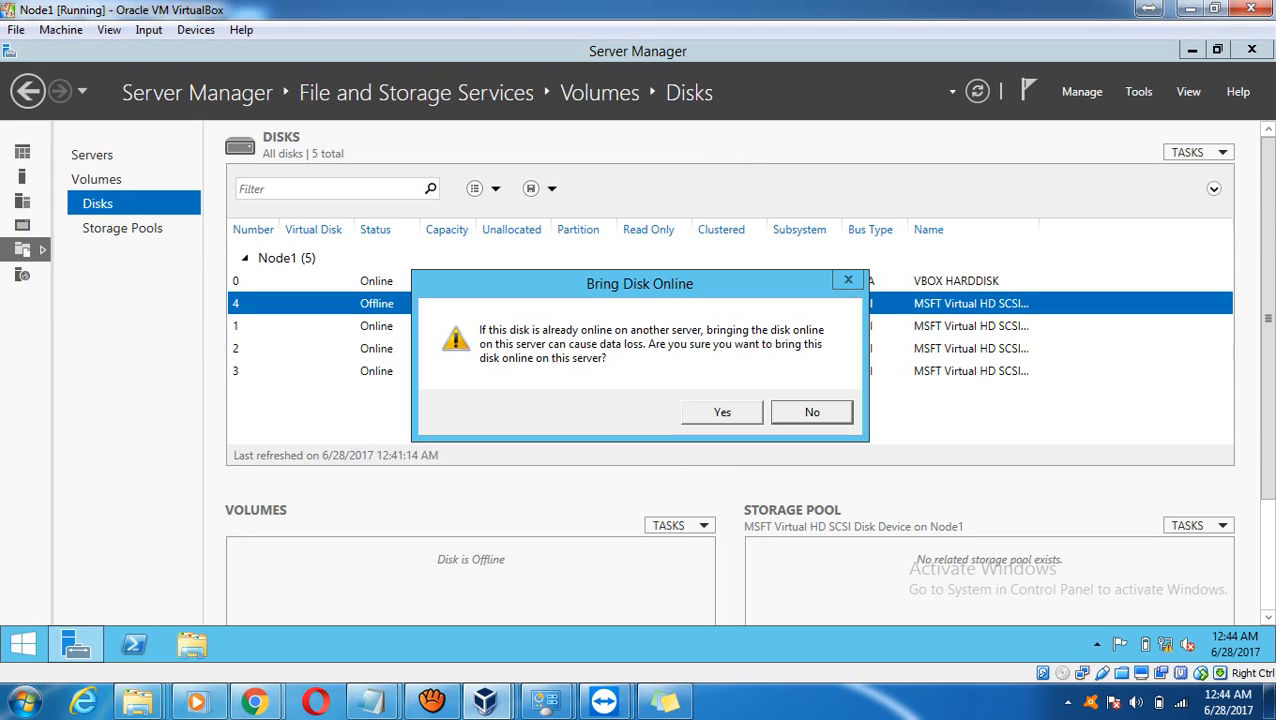
left_click(722, 412)
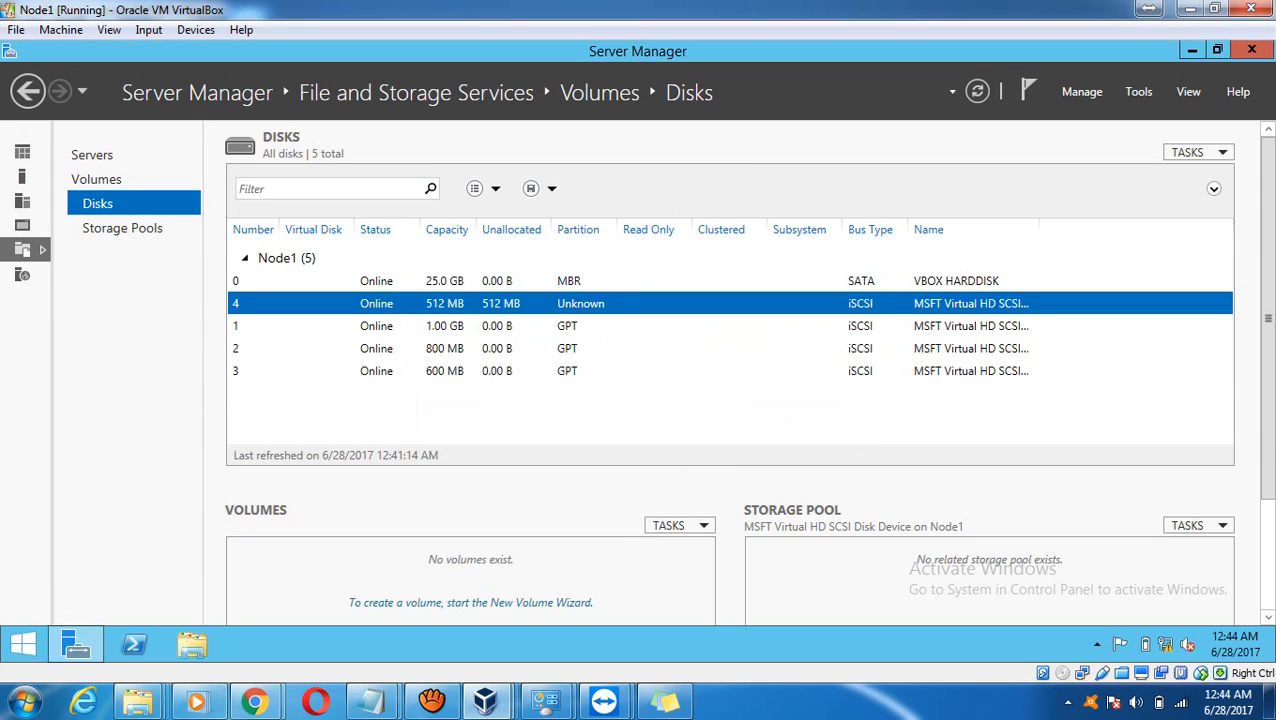
Start a new volume on Node1's Disk 4, initializing the disk as GPT and accepting the full 480 MB size.
right_click(355, 303)
left_click(423, 307)
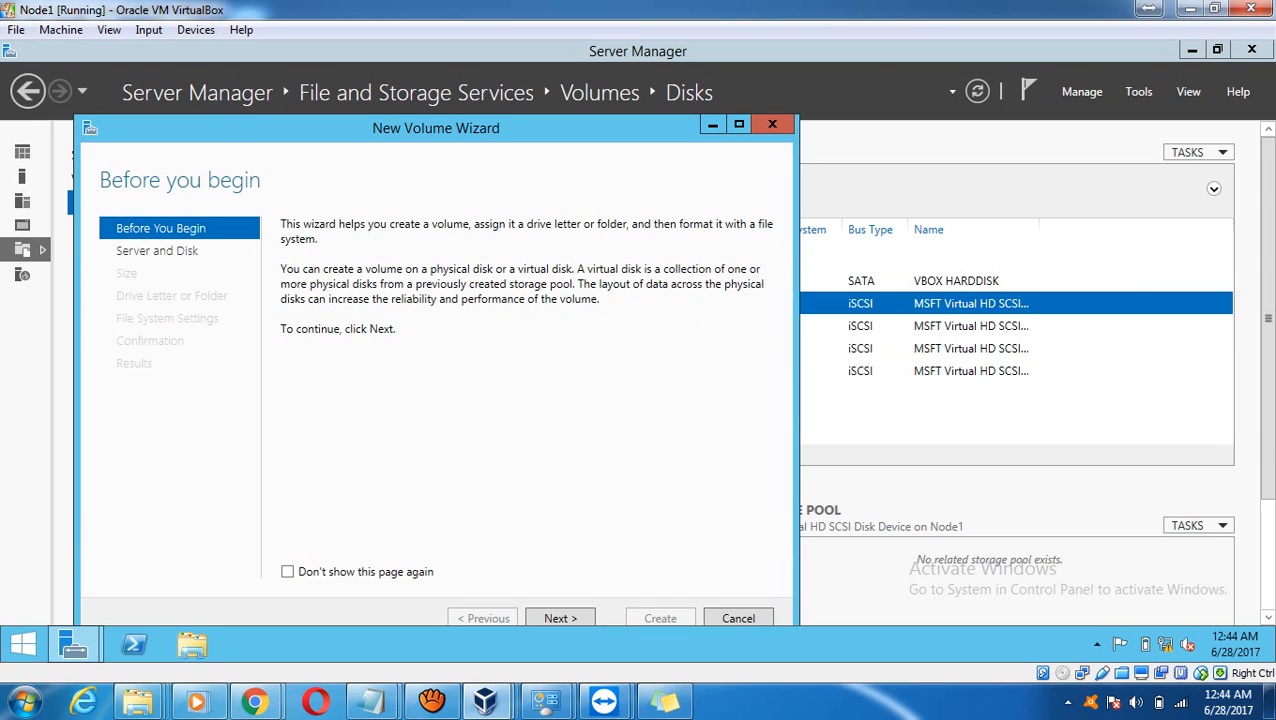
left_click(560, 618)
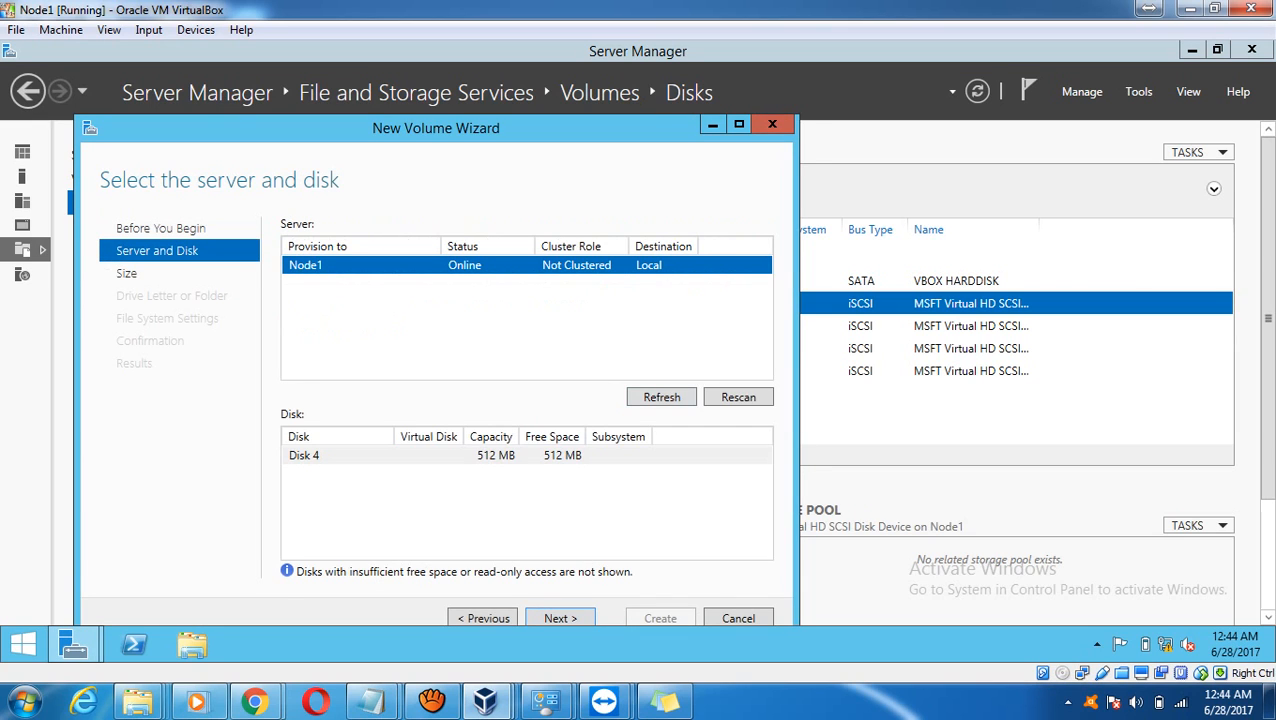
left_click_drag(635, 132, 650, 86)
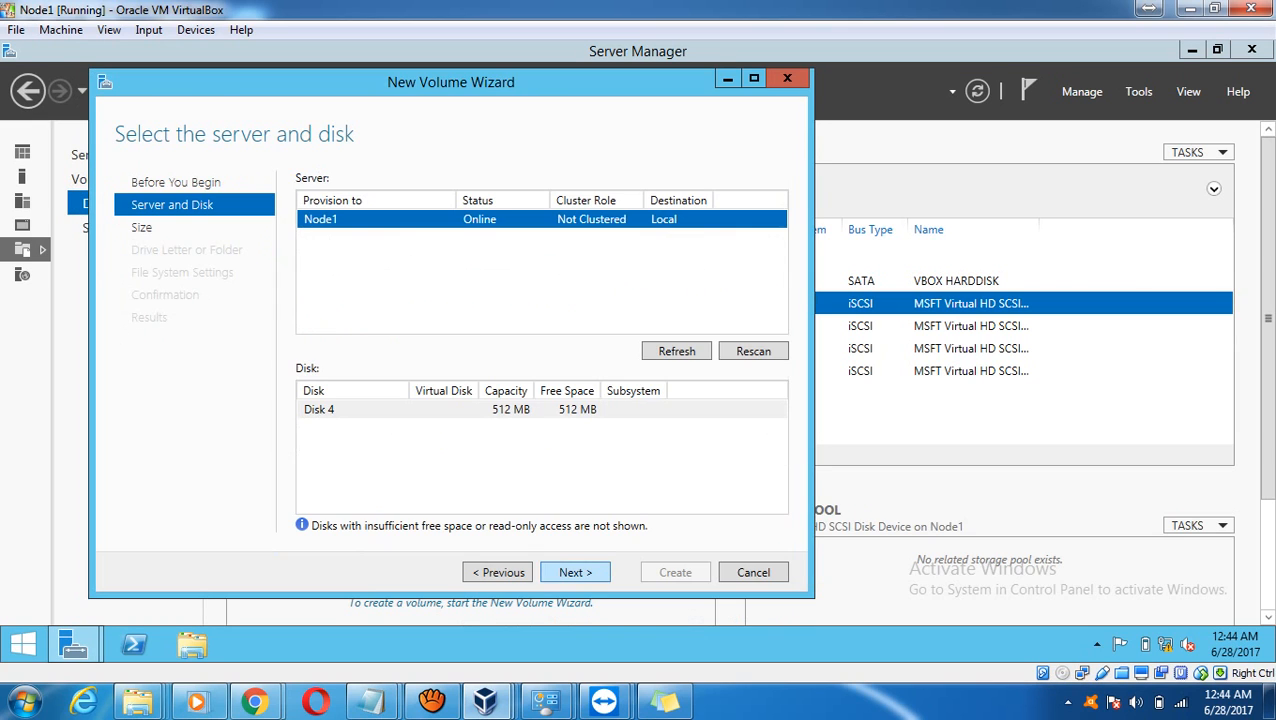
left_click(575, 572)
key("Return")
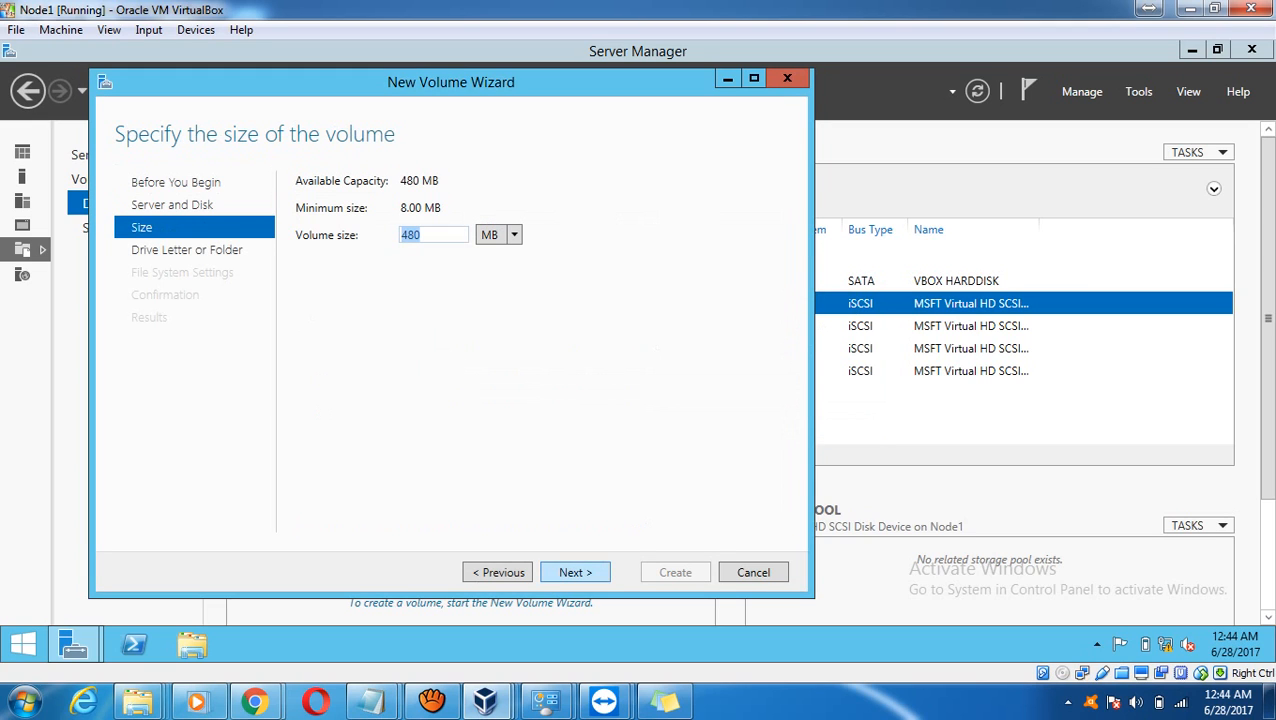
key("Return")
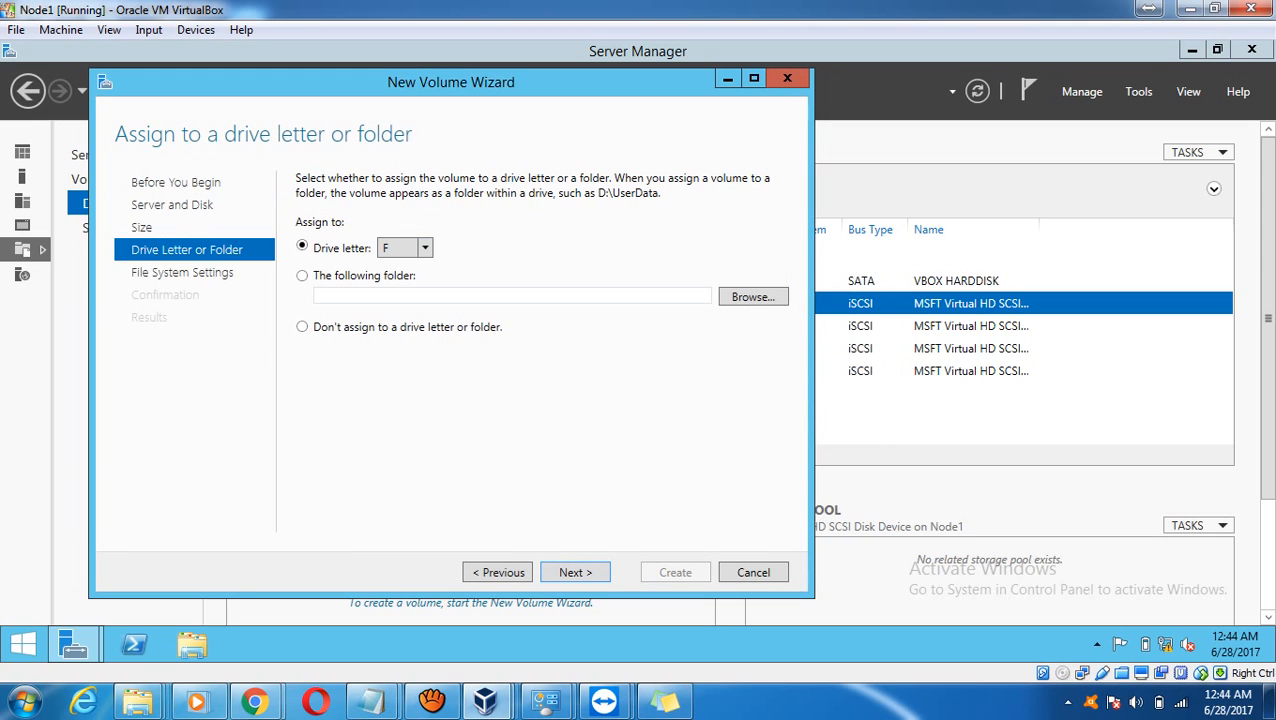
Assign drive letter M to the new volume on Disk 4 and continue to its file system settings.
left_click(424, 248)
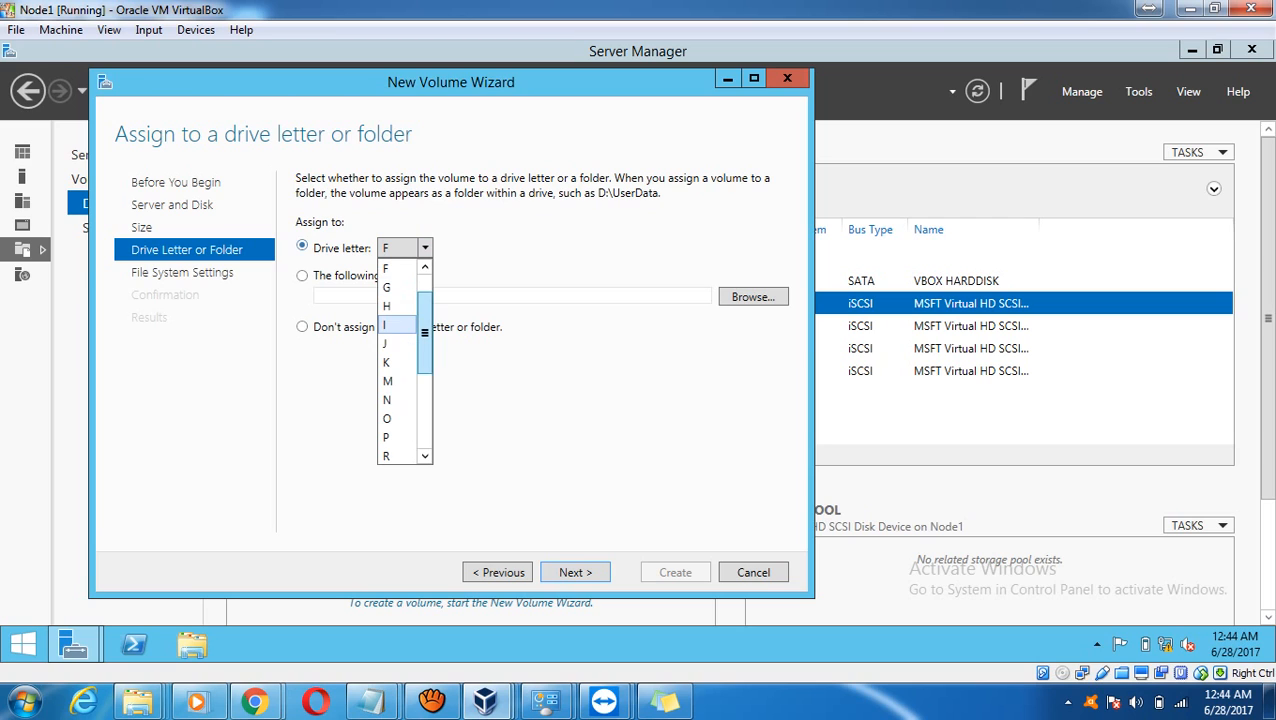
key("Return")
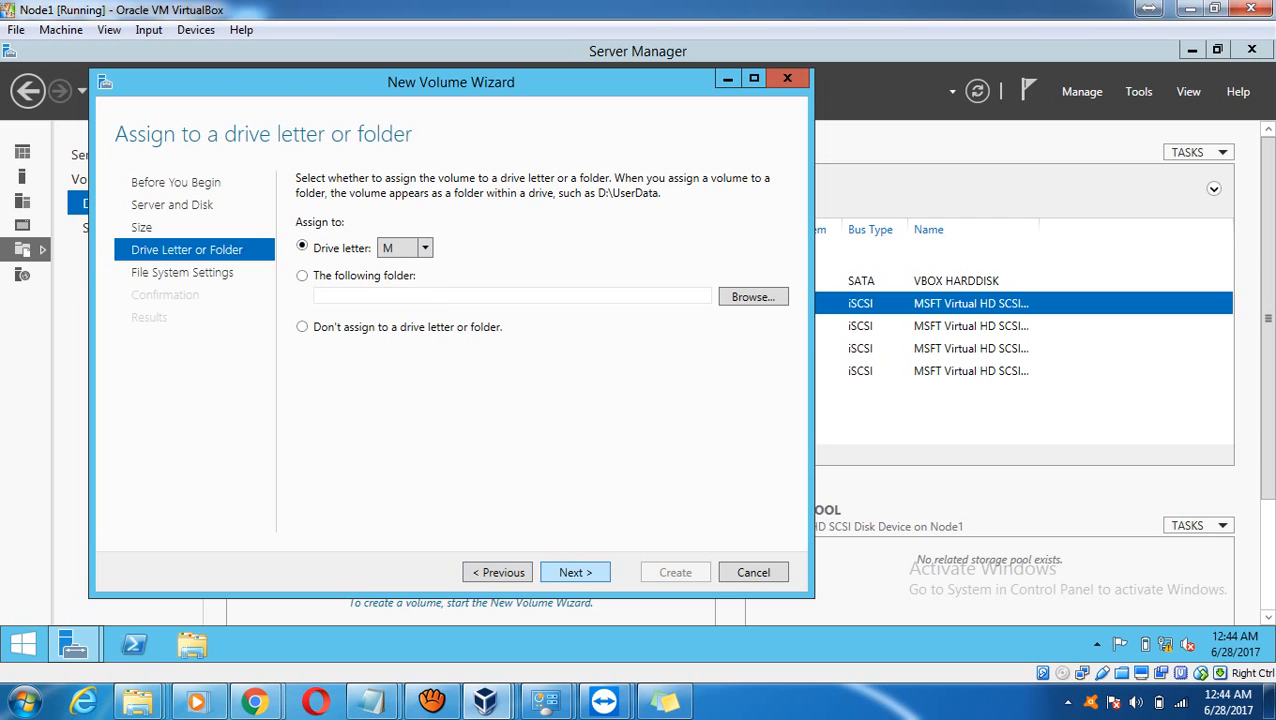
key("Return")
Label the volume on Disk 4 msdtc, keep NTFS with the default allocation unit size, and create it.
key("ctrl+a")
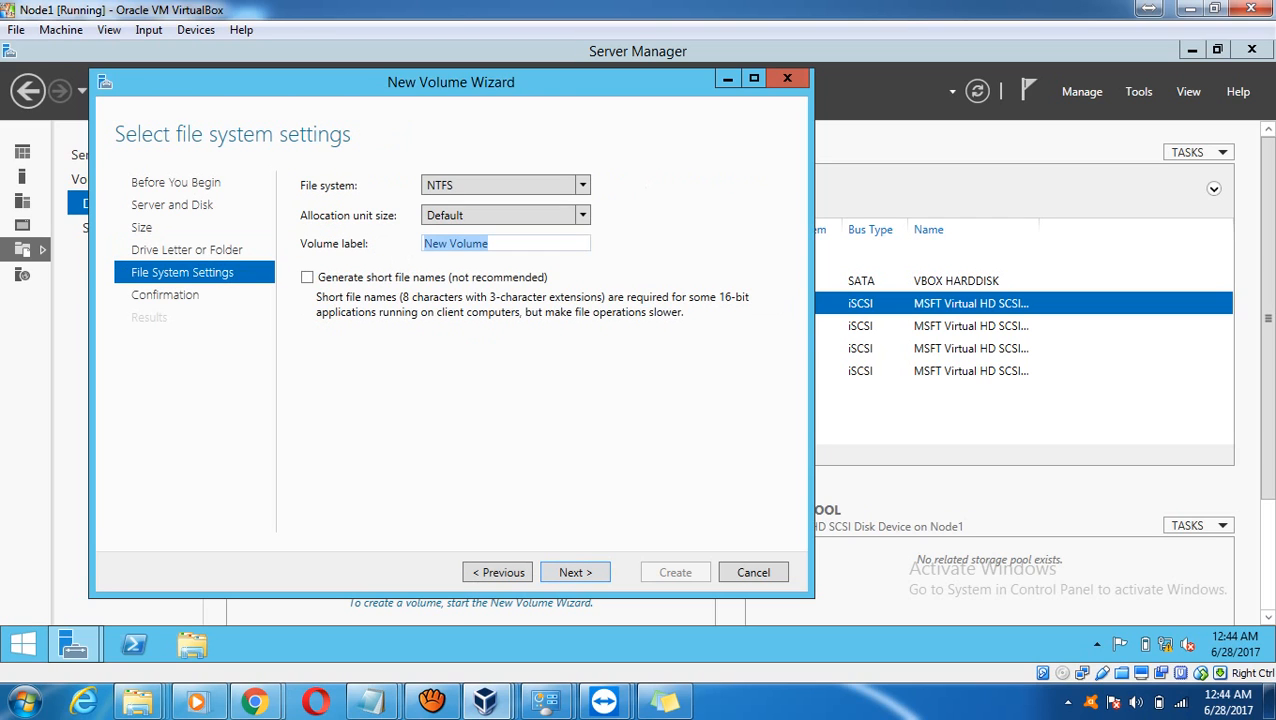
type("msd")
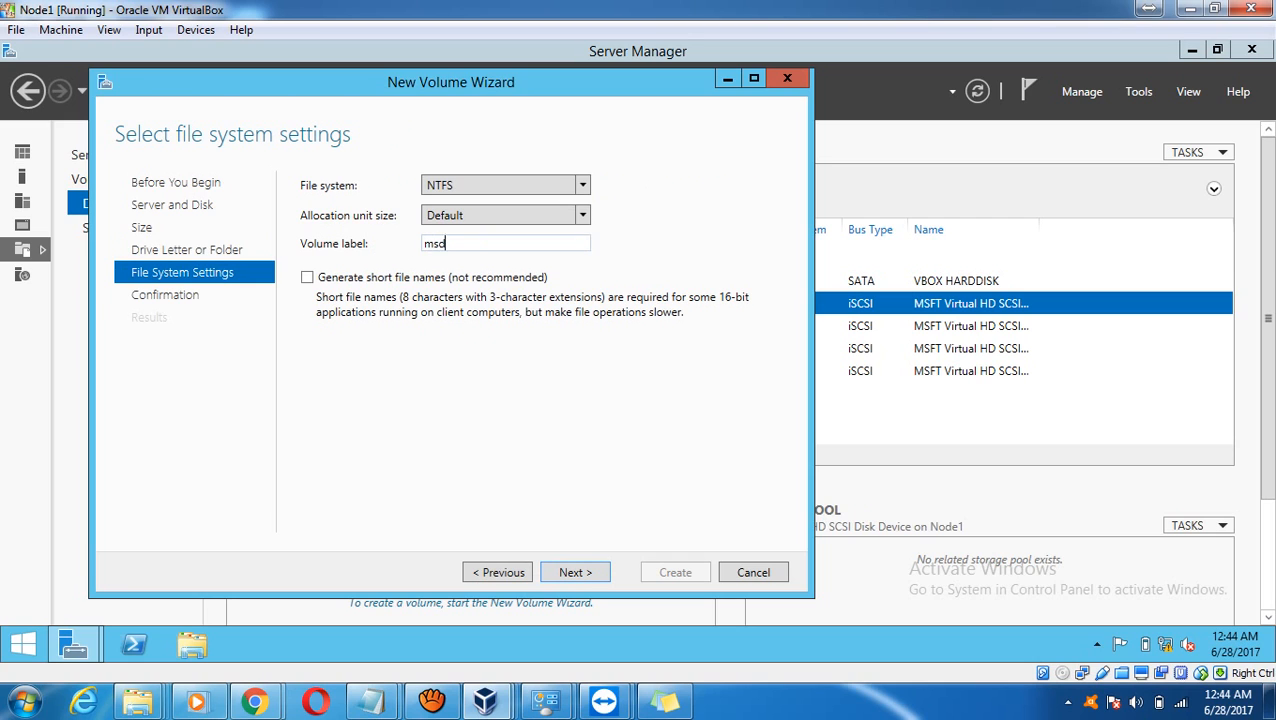
type("tc")
key("Return")
key("Return")
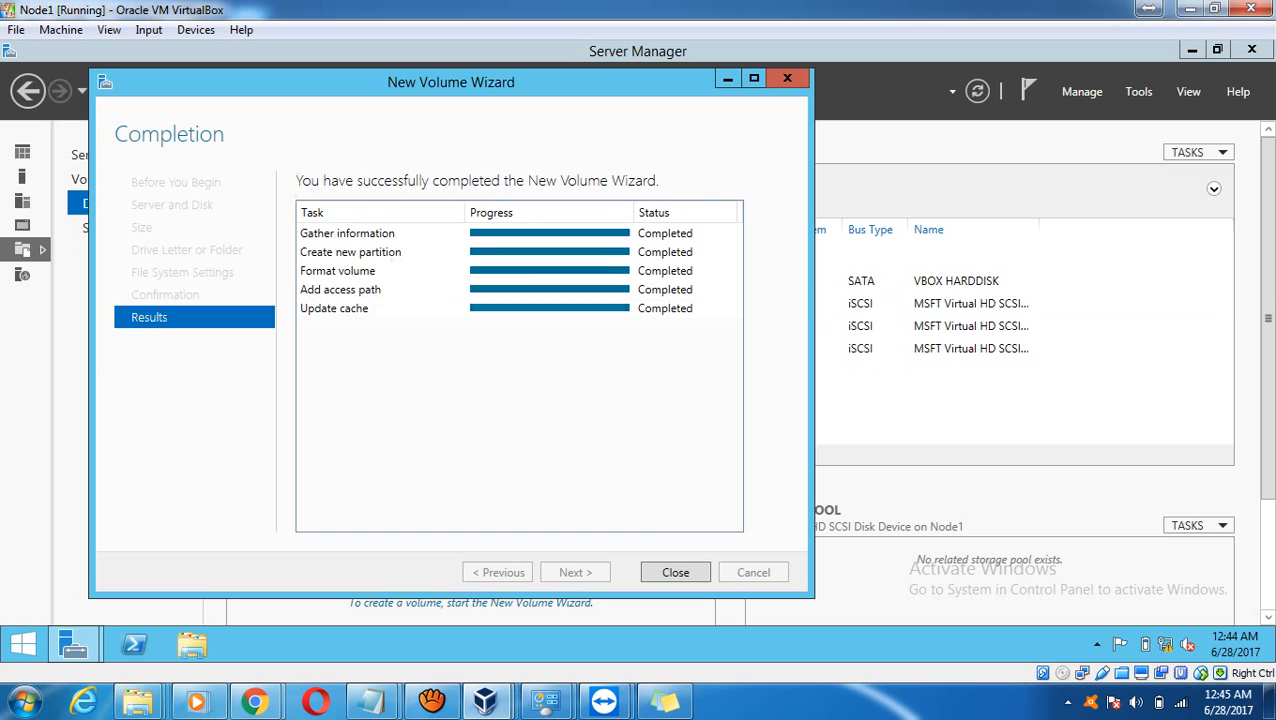
key("Return")
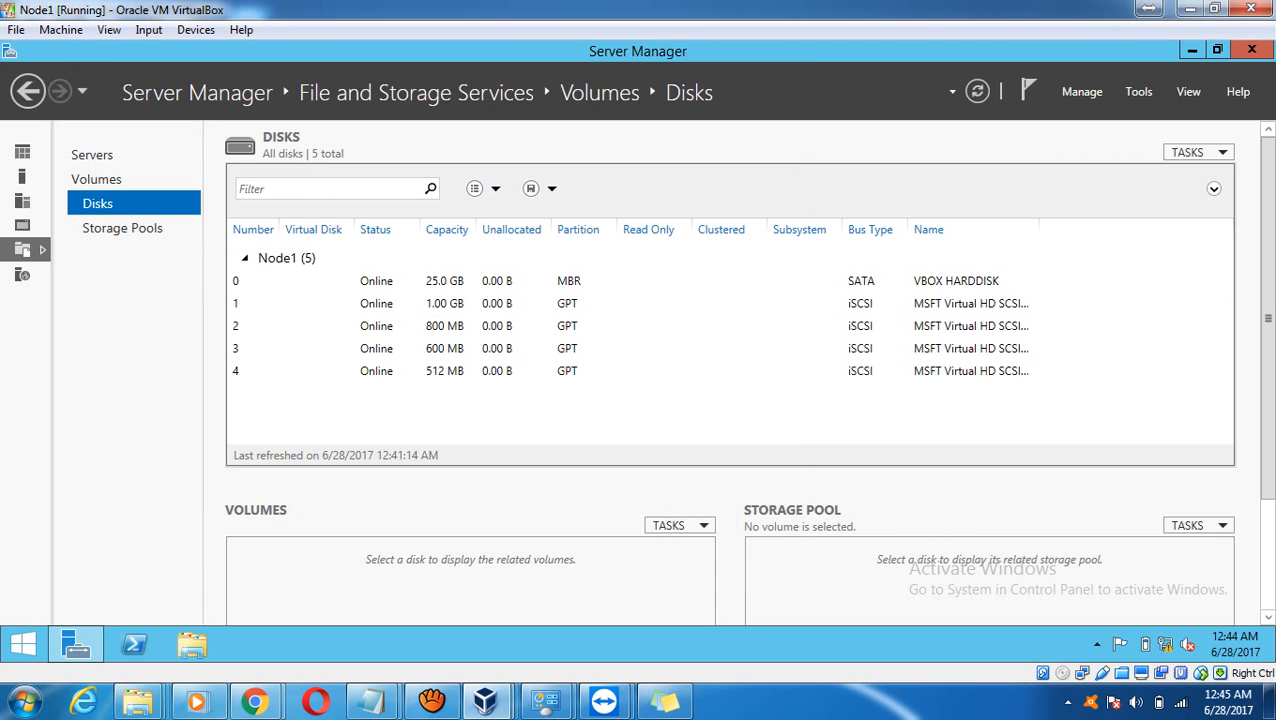
Review the drives listed in This PC on Node1, including the mapped Software network location, and minimize the window.
left_click(22, 644)
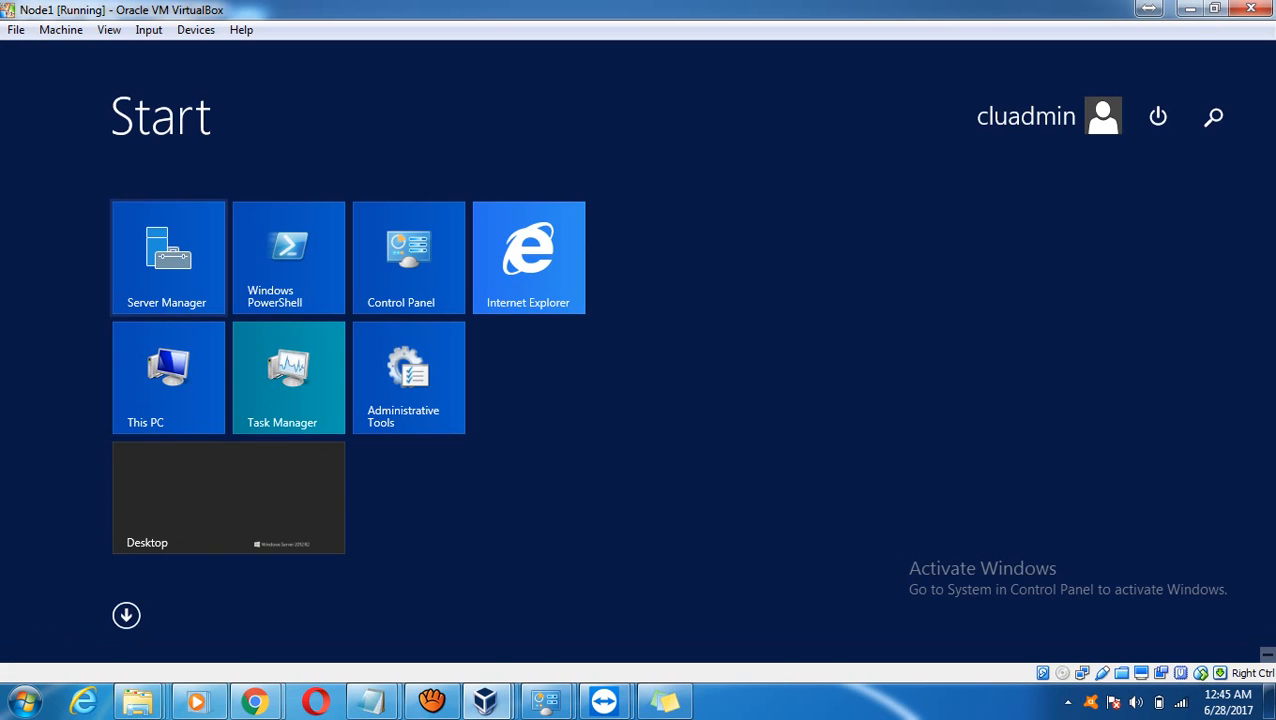
left_click(168, 258)
left_click(22, 644)
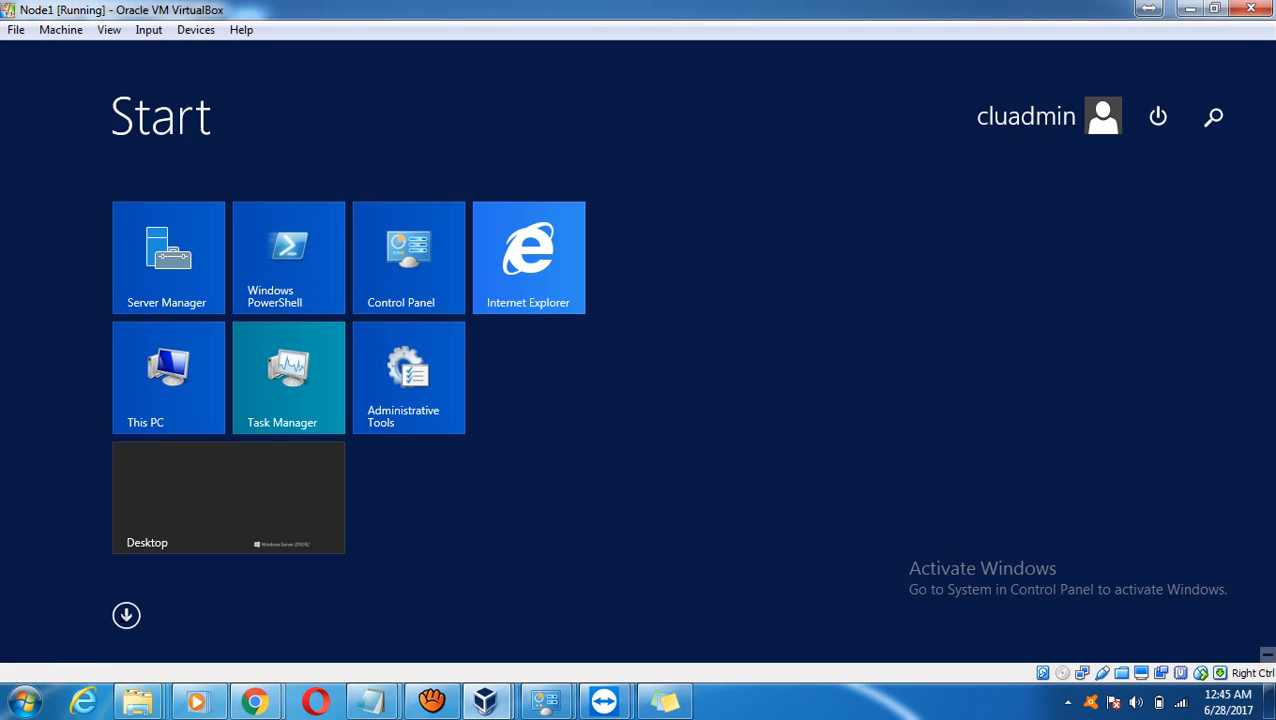
left_click(168, 378)
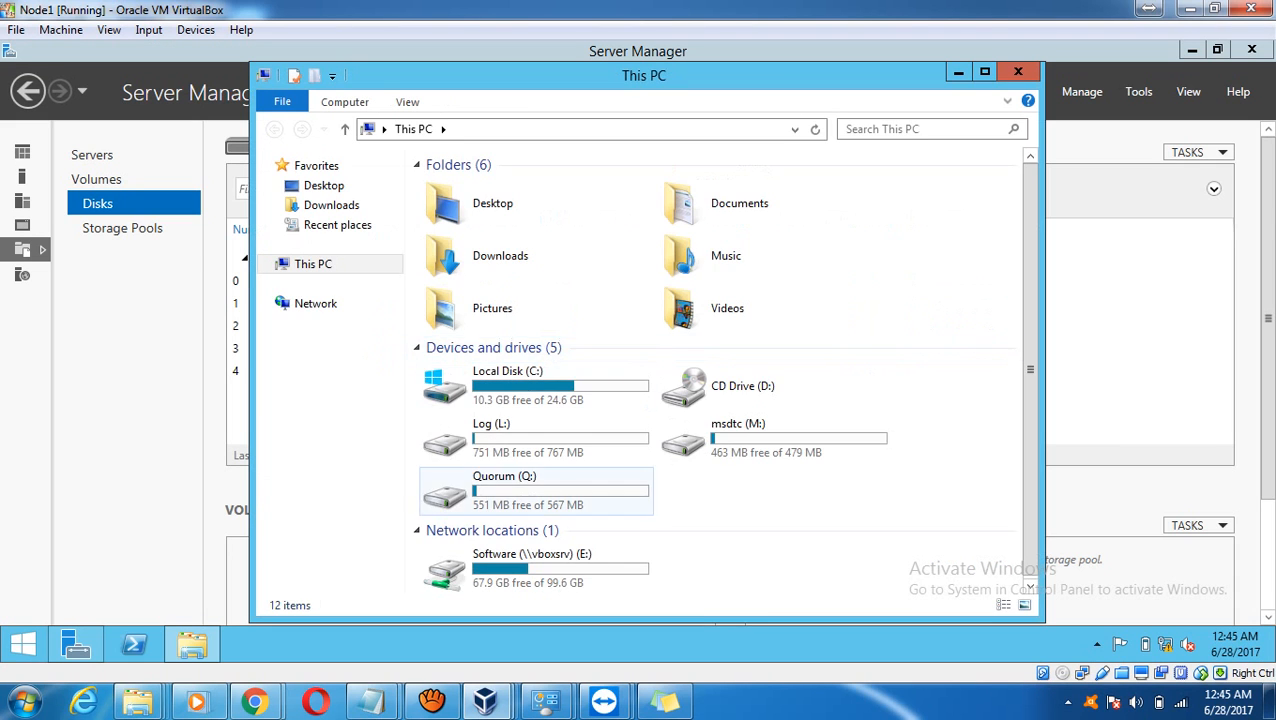
left_click(536, 386)
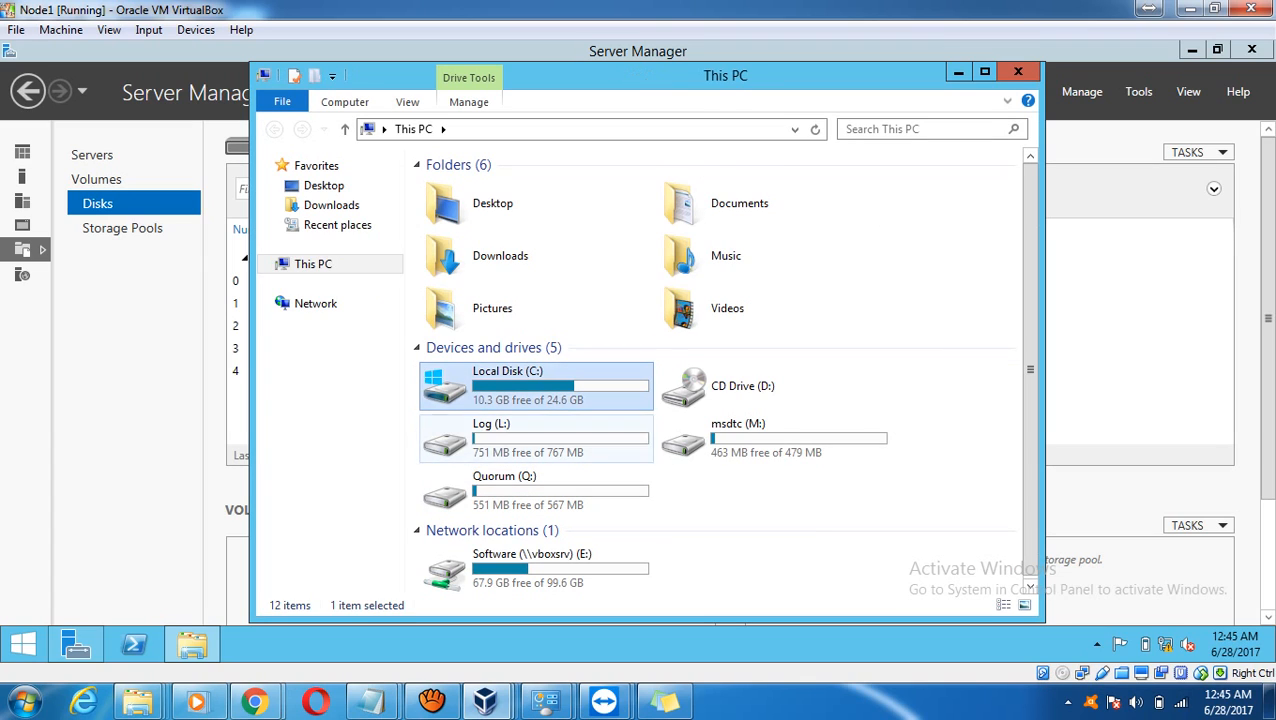
left_click(536, 439)
left_click(774, 439)
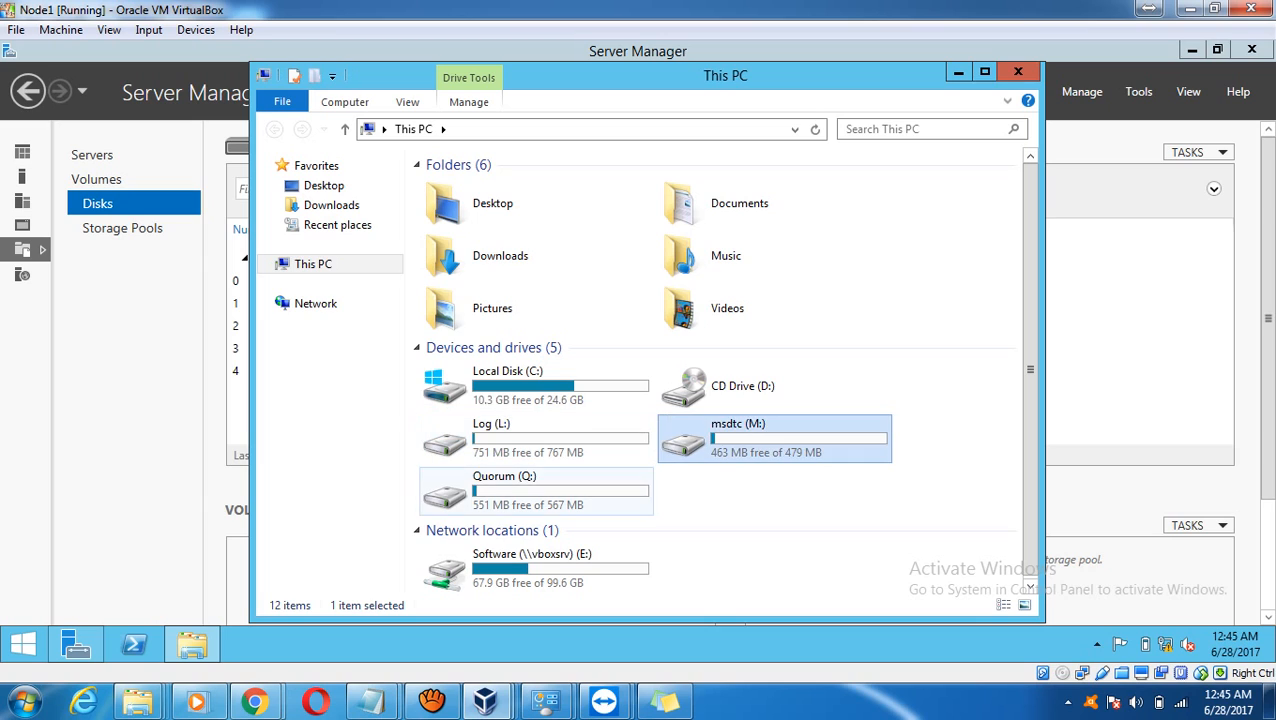
left_click(536, 491)
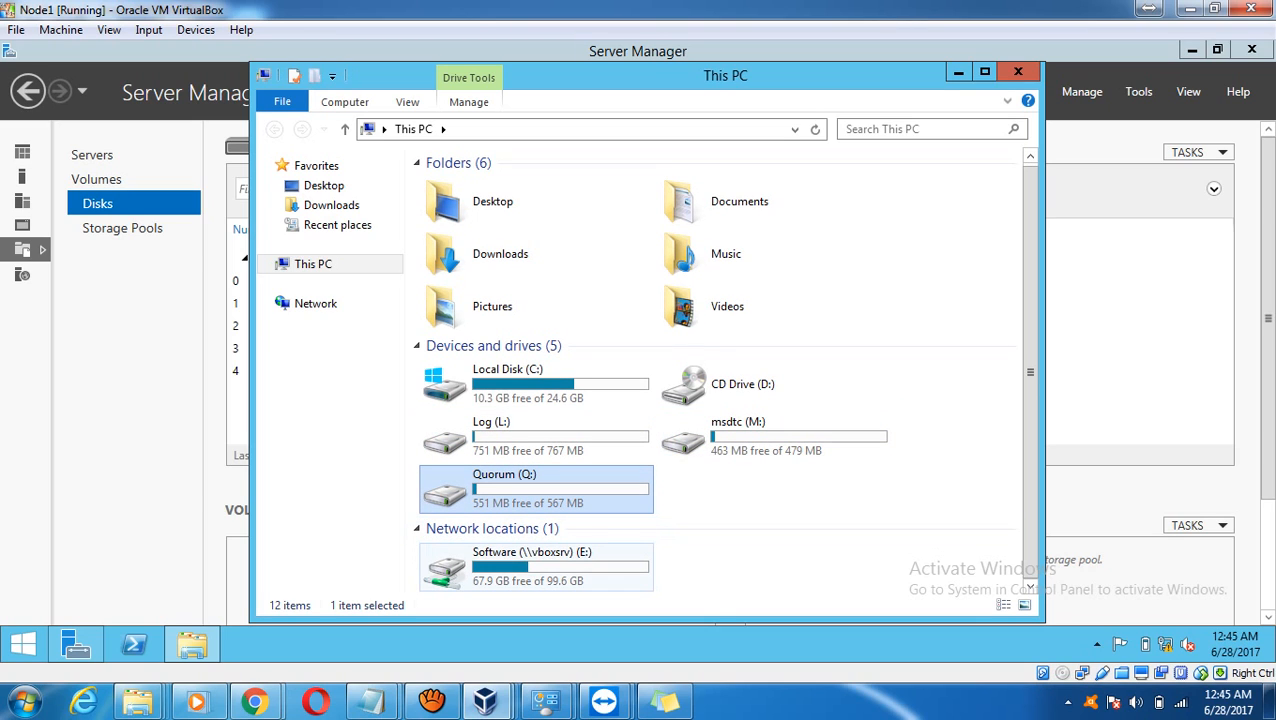
left_click(619, 571)
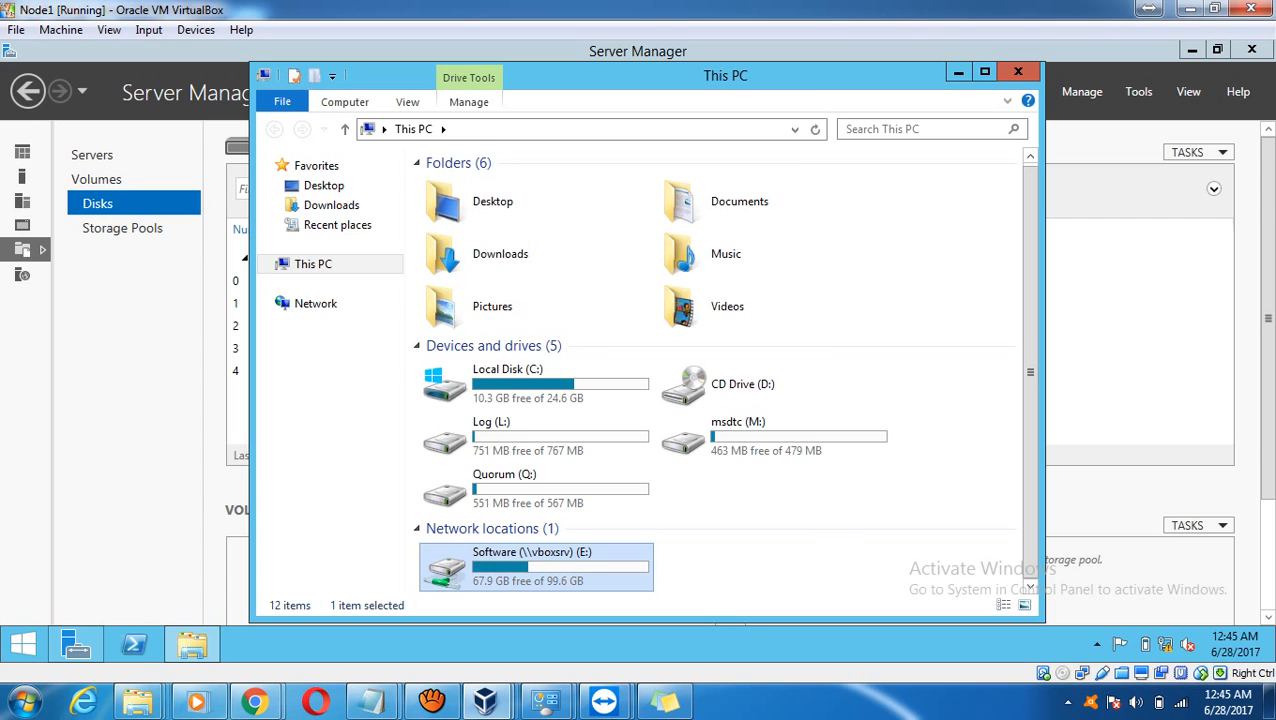
right_click(619, 568)
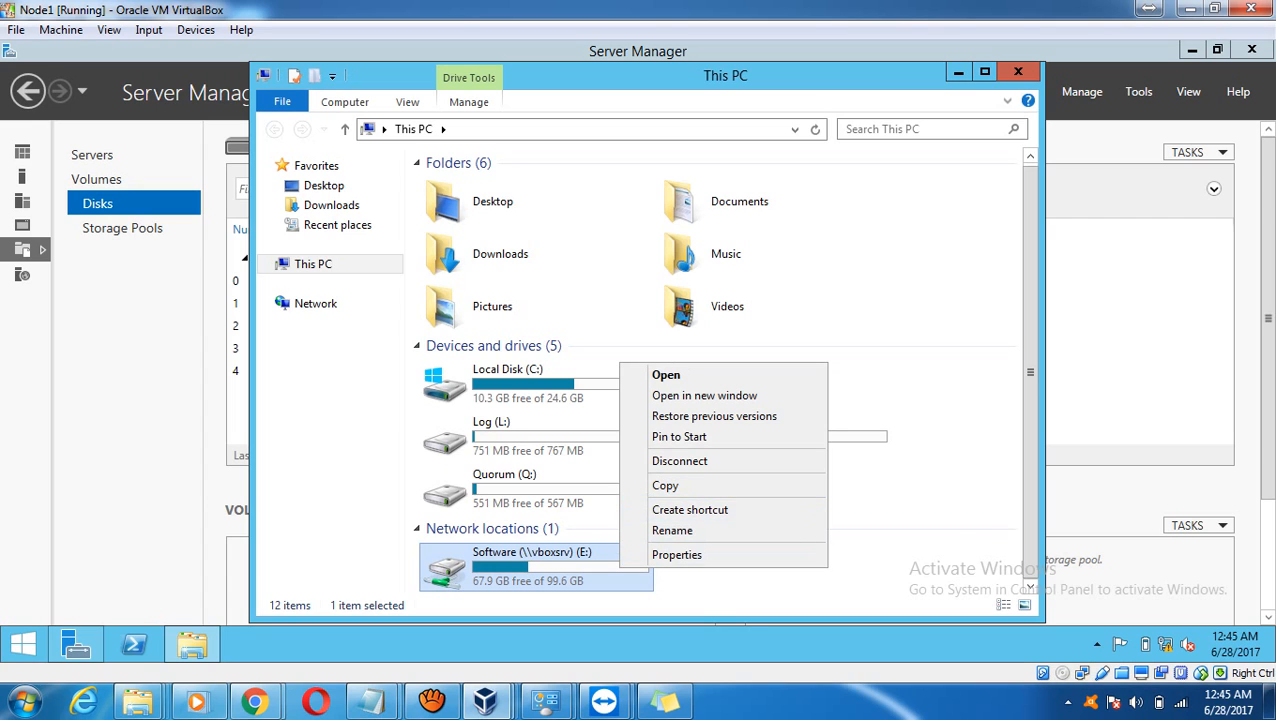
left_click(958, 72)
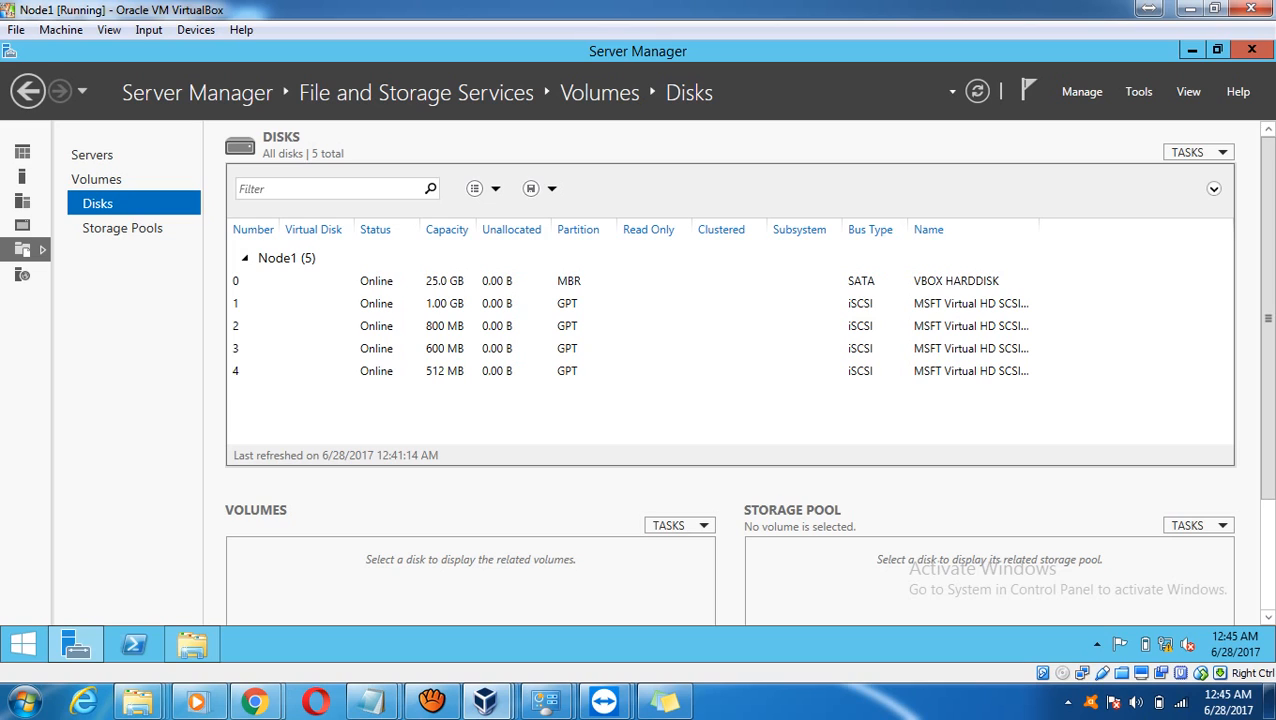
Reset the 1.00 GB iSCSI disk (disk 1) on Node1, erasing its existing volume.
left_click(376, 300)
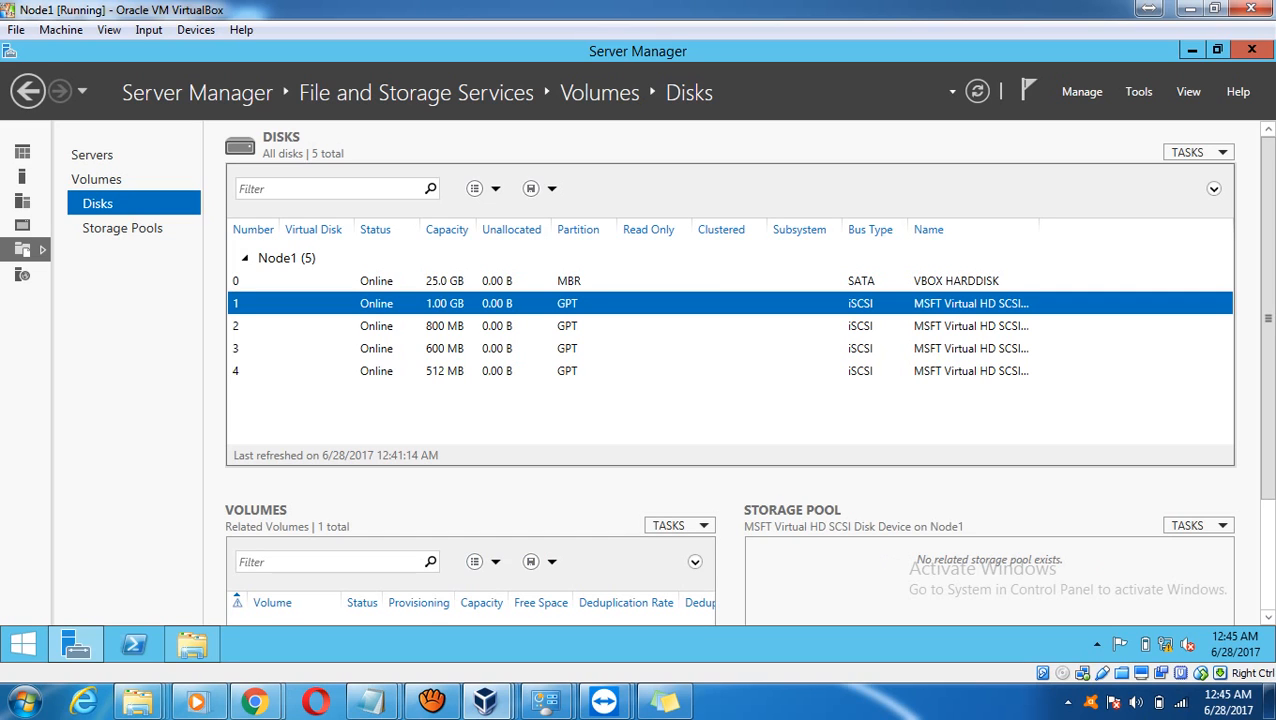
right_click(376, 299)
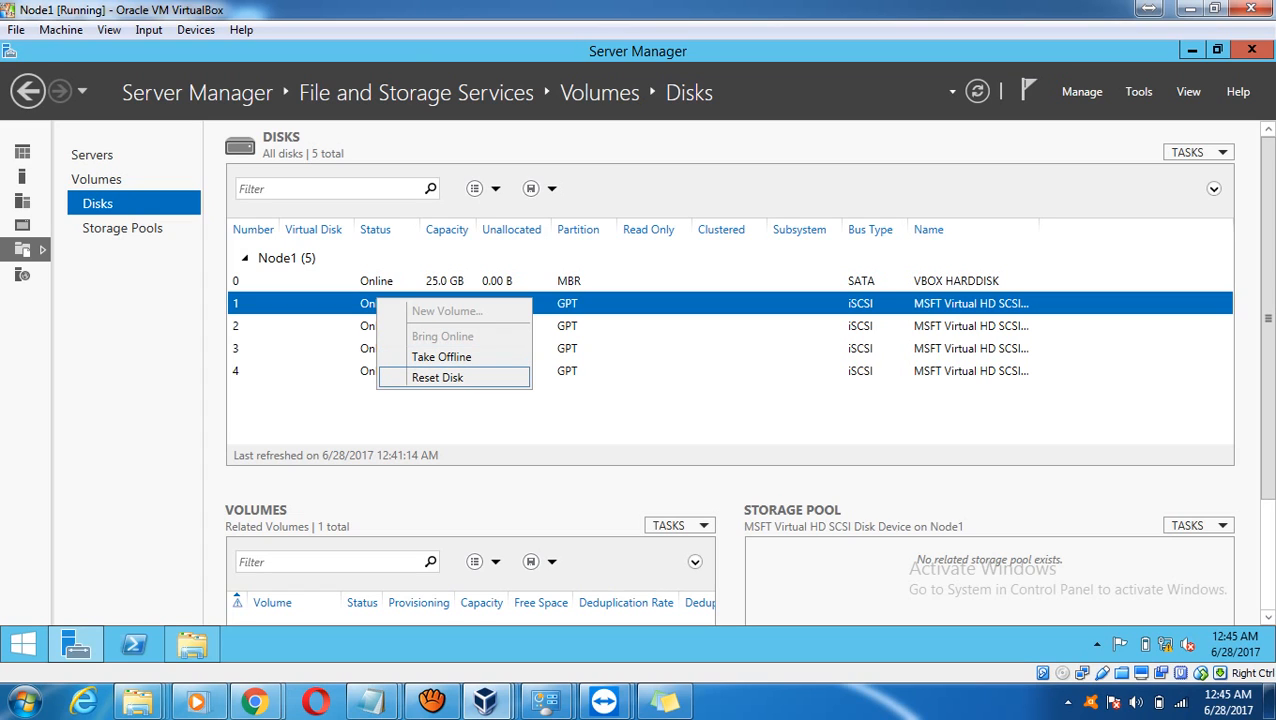
key("Return")
key("Return")
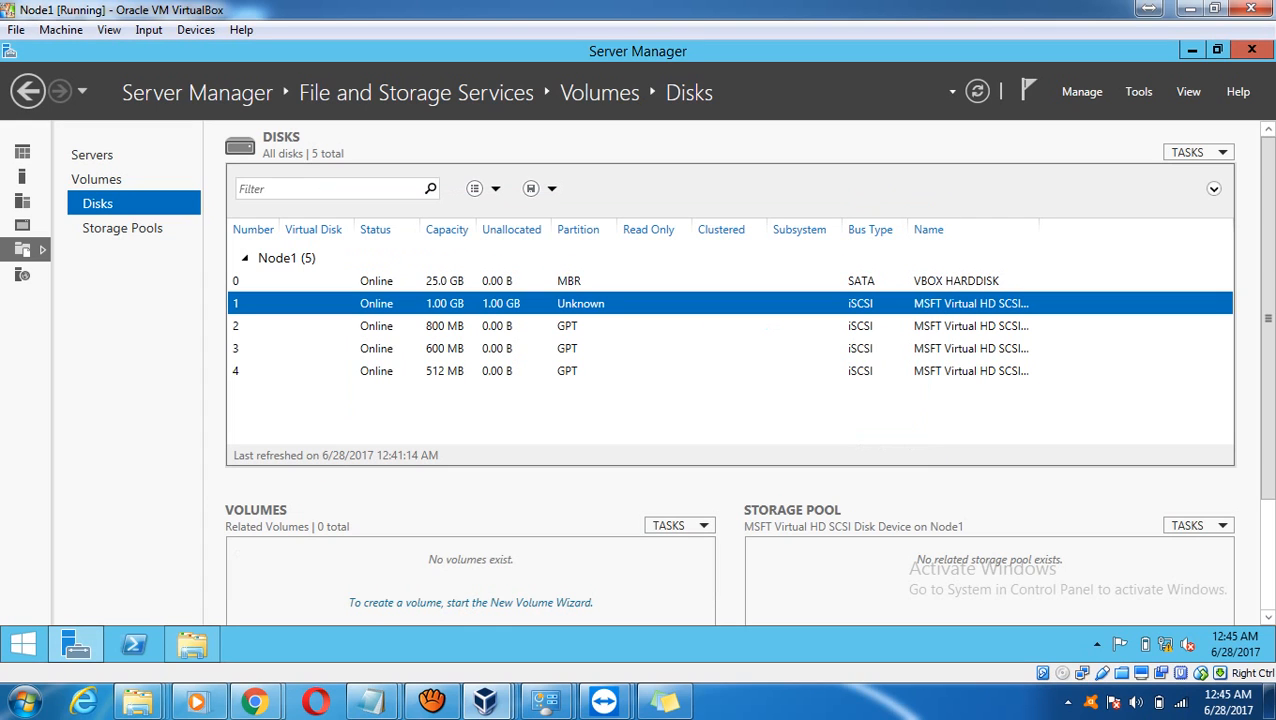
Start a new volume on Node1's Disk 1, initializing the disk as GPT and accepting the full 992 MB size.
right_click(402, 303)
key("Return")
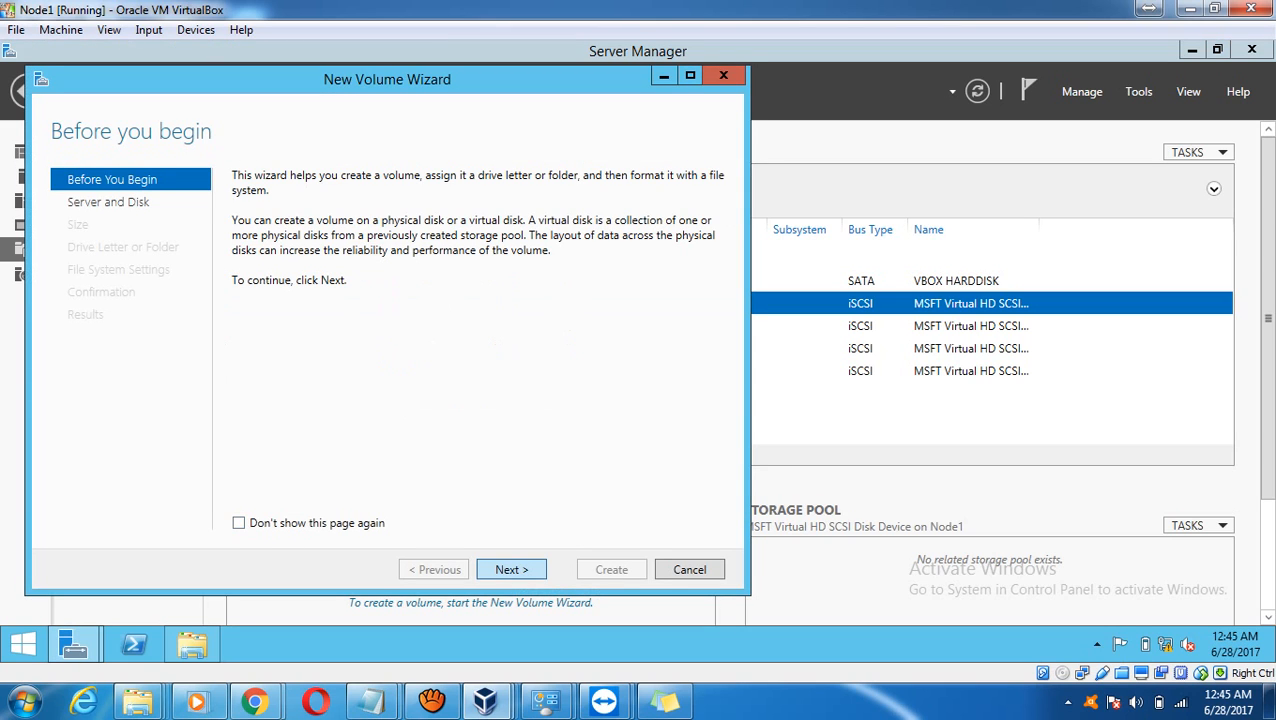
left_click(511, 569)
left_click(511, 569)
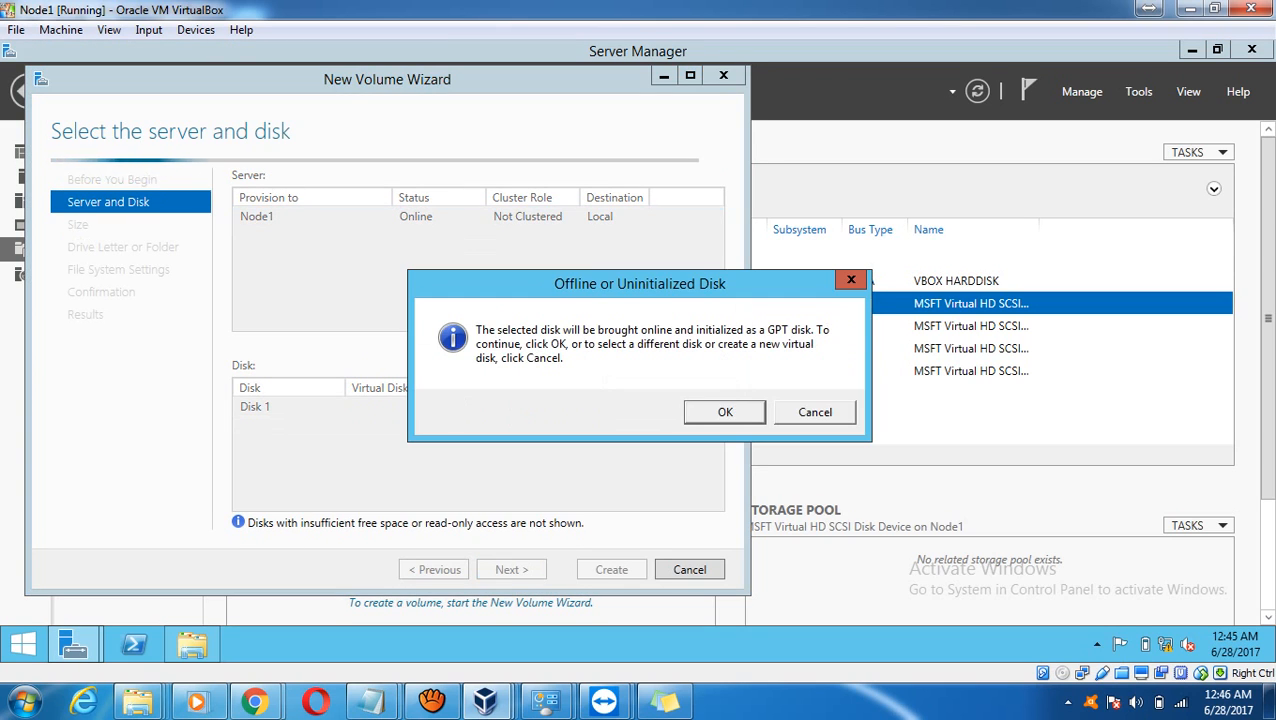
key("Return")
key("Return")
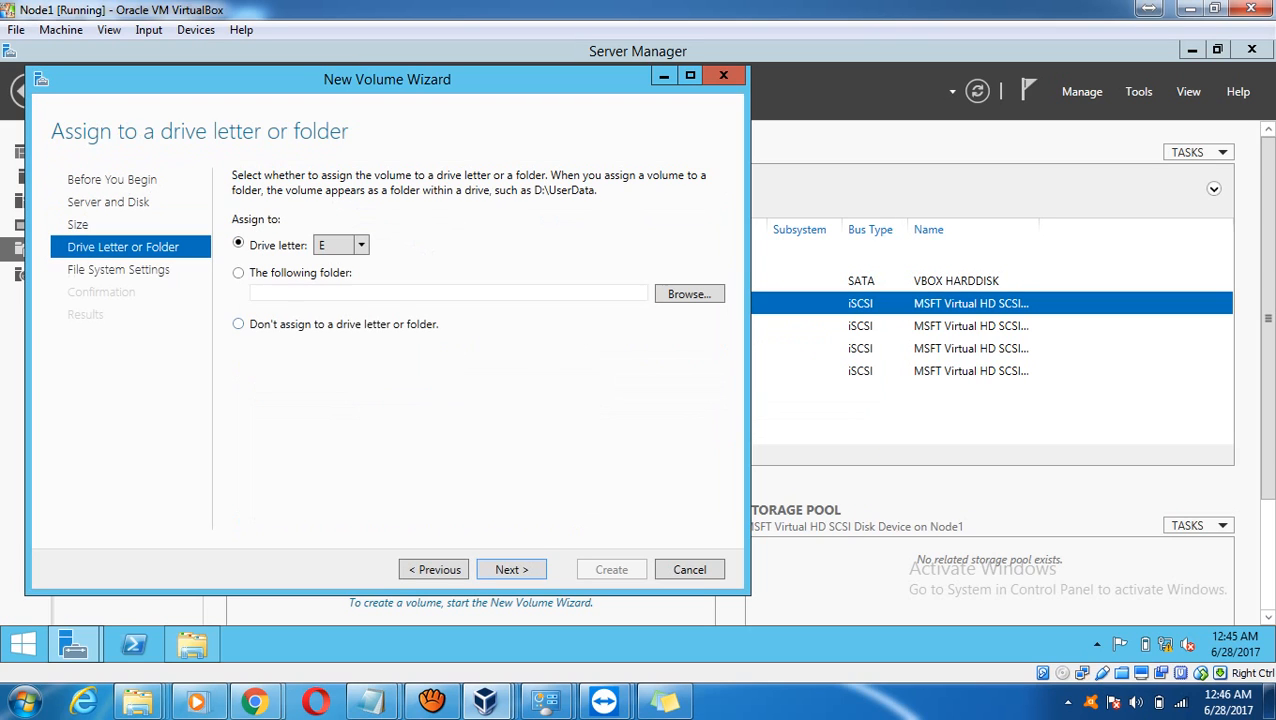
Assign drive letter F to the new volume on Disk 1 and continue to its file system settings.
left_click(360, 245)
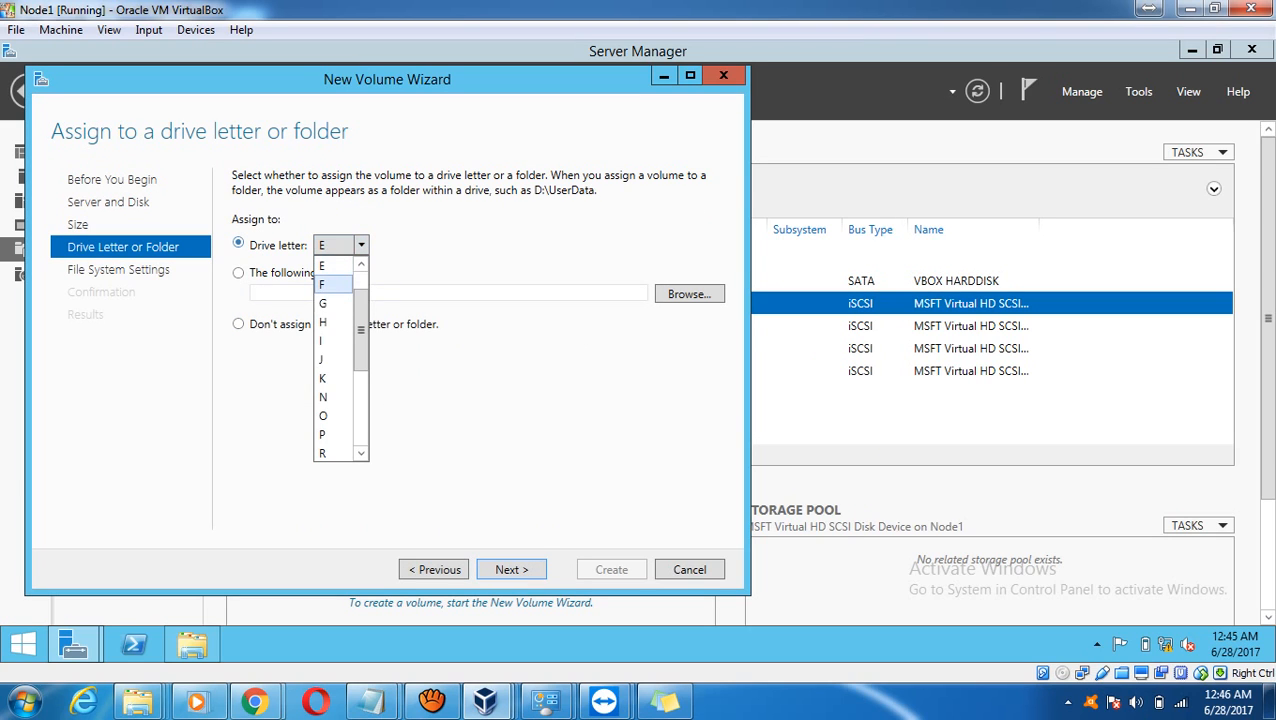
left_click(332, 285)
key("Return")
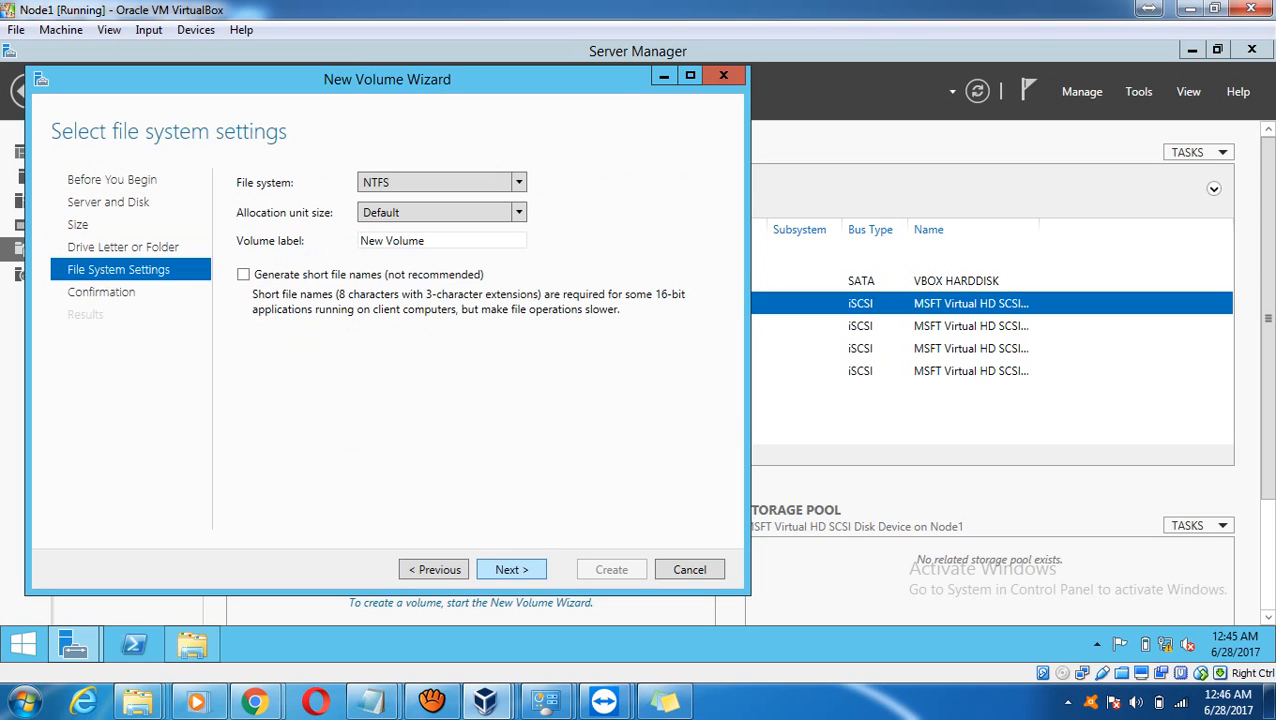
Label the volume on Disk 1 Data, keep NTFS with the default allocation unit size, create it and close the wizard.
left_click_drag(426, 241, 358, 241)
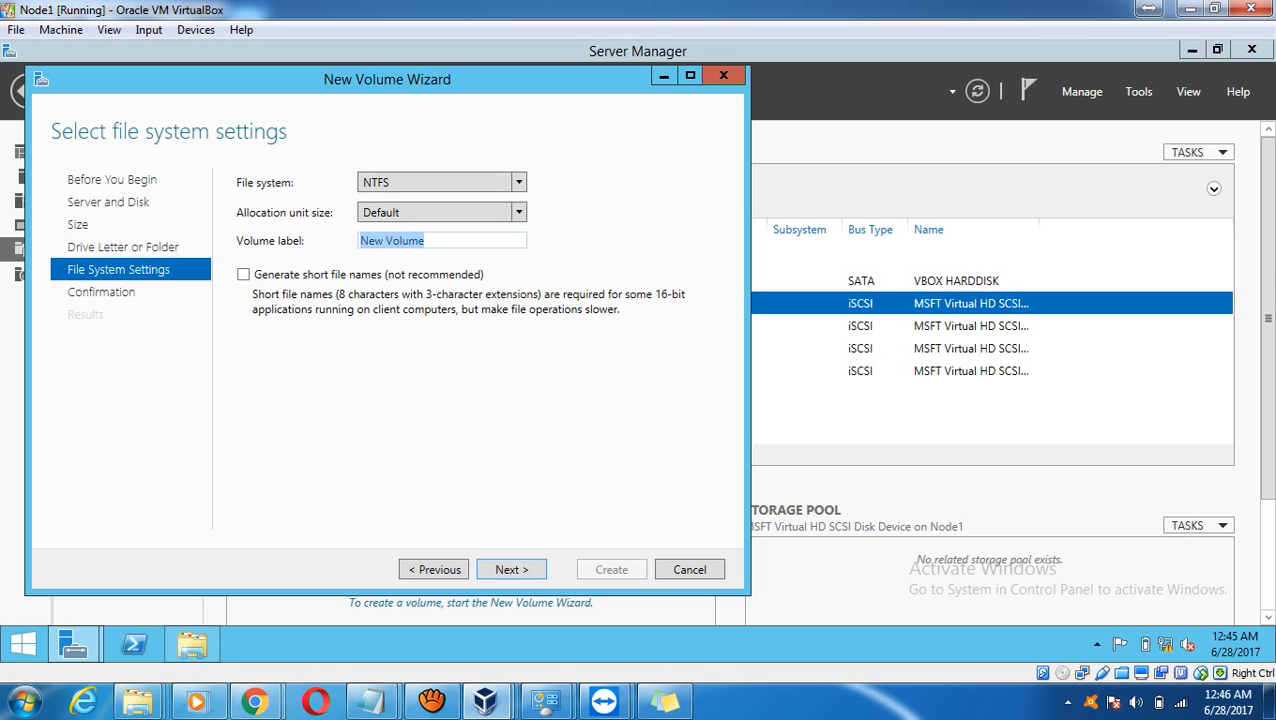
type("Data")
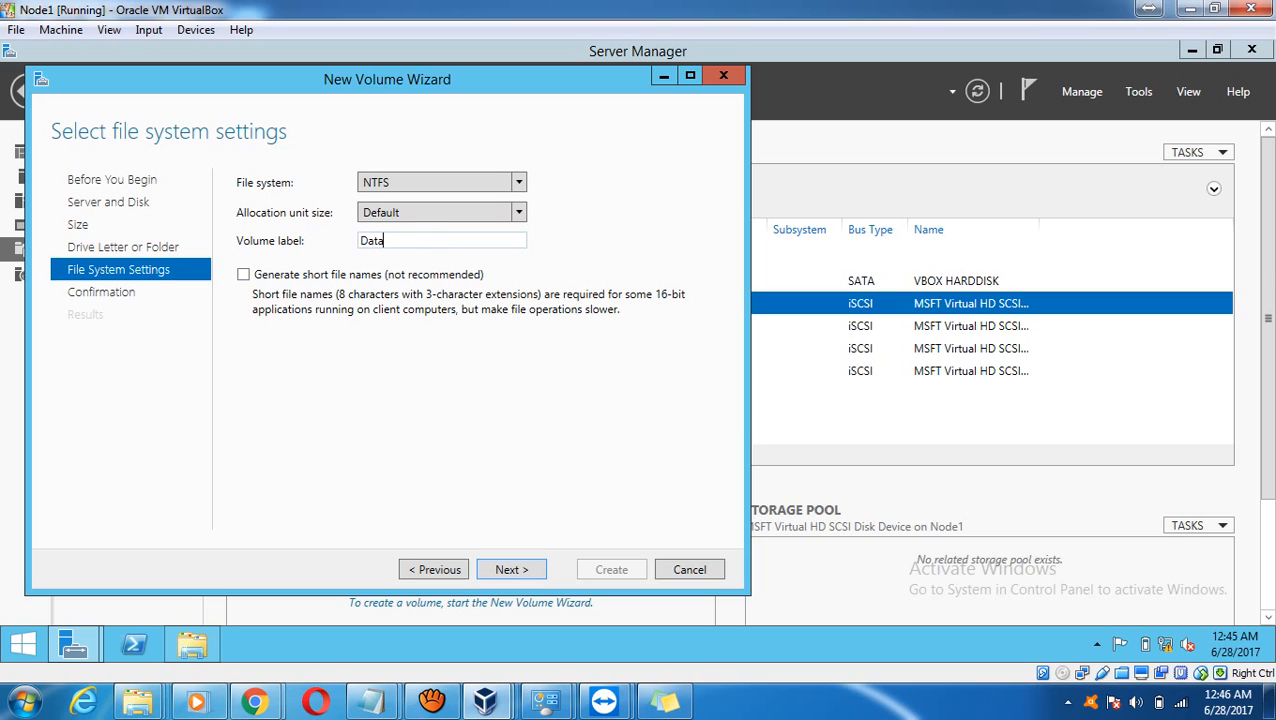
left_click(511, 569)
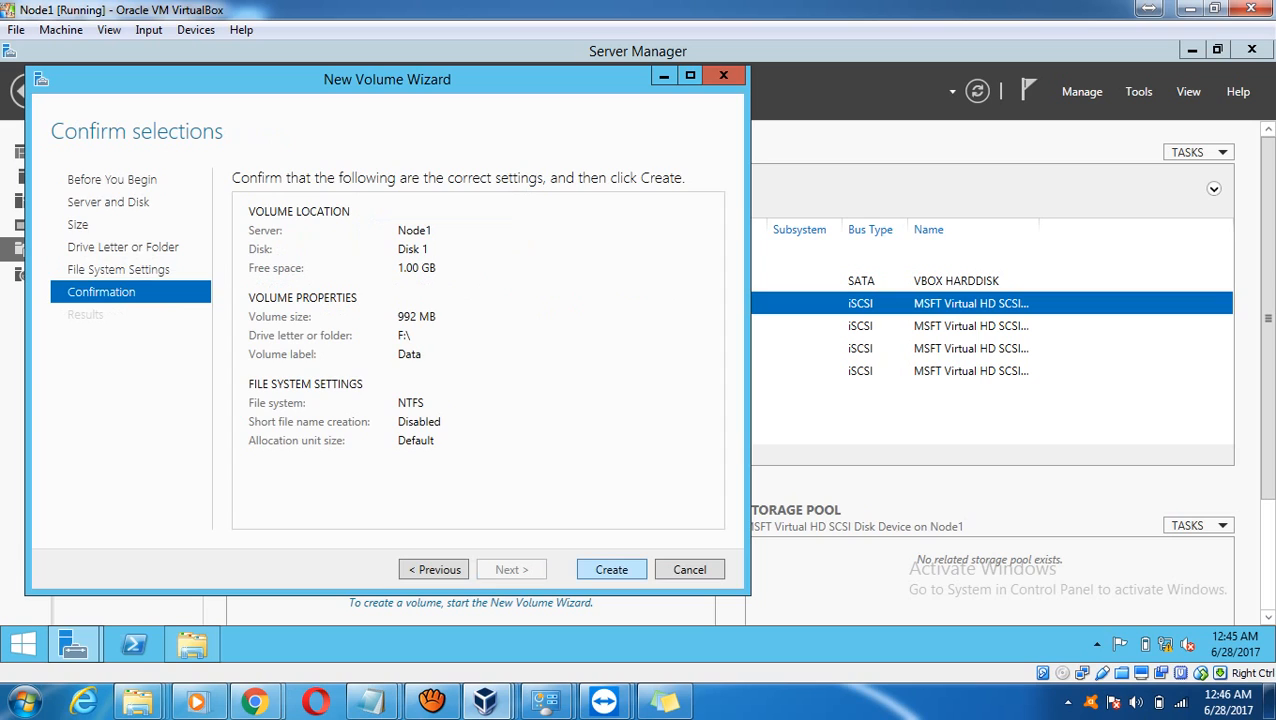
left_click(611, 569)
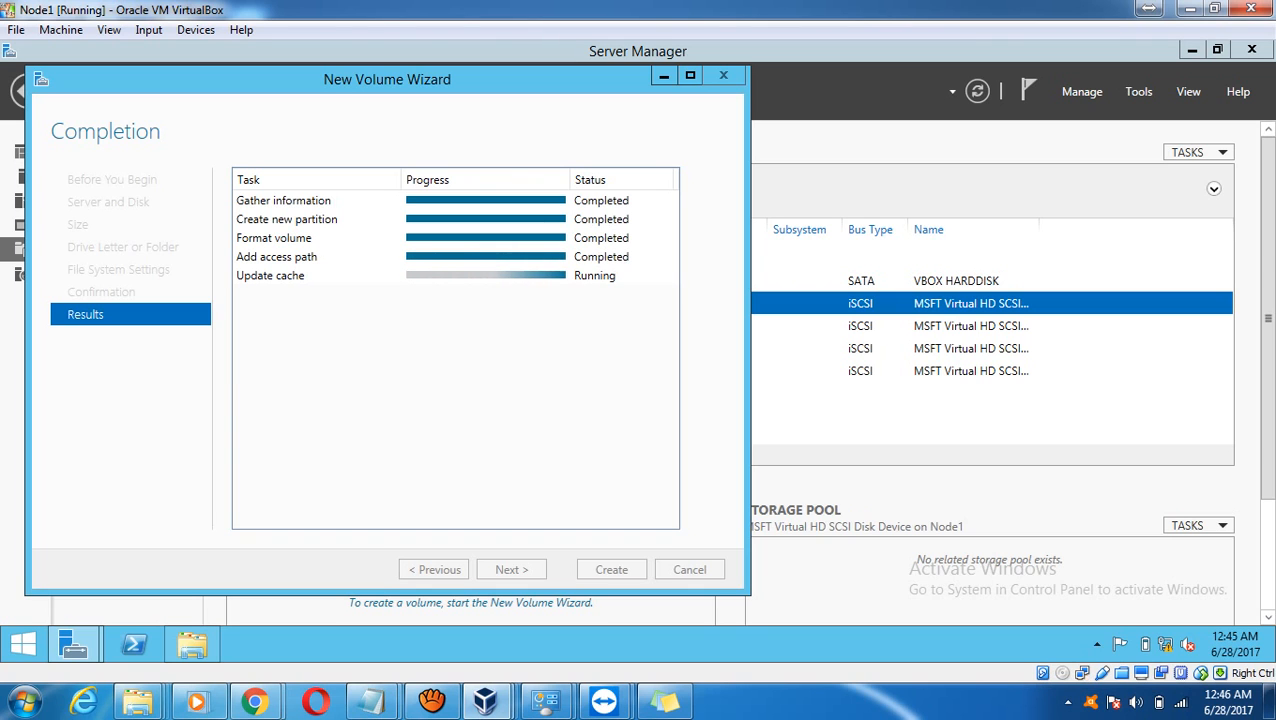
left_click(611, 569)
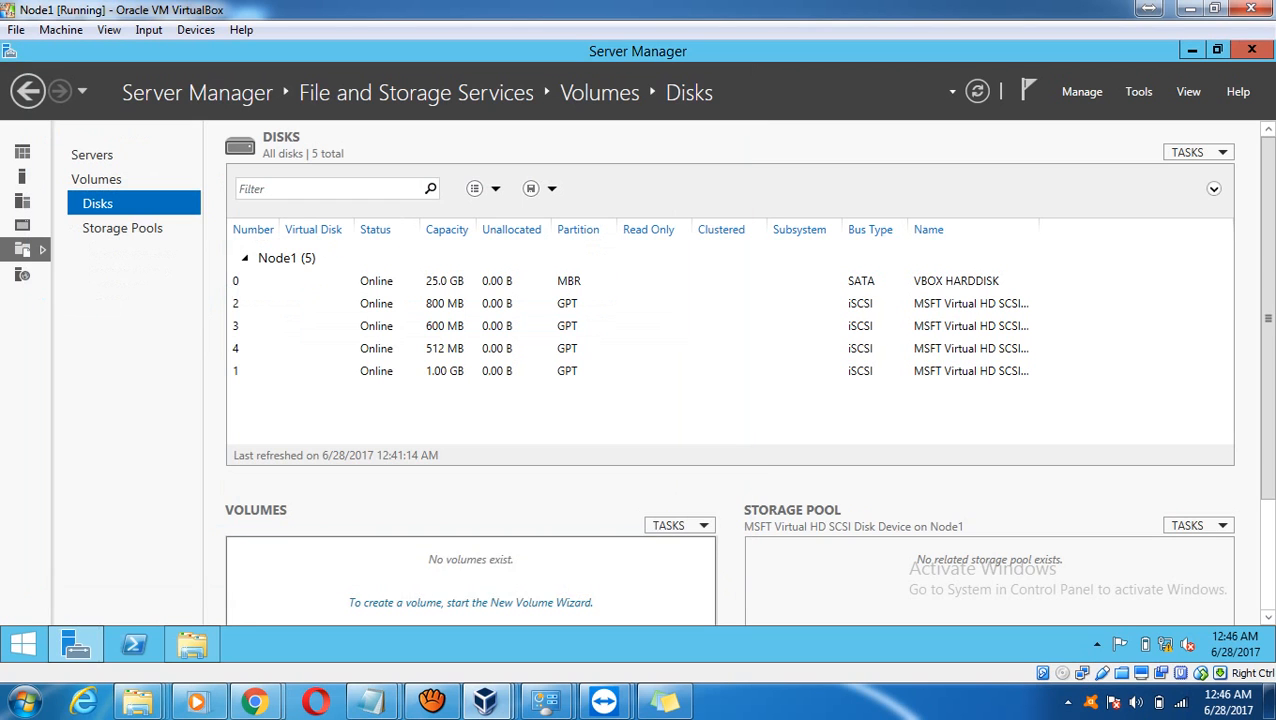
Check the Data, Log, Quorum and msdtc drives in This PC on Node1.
left_click(192, 644)
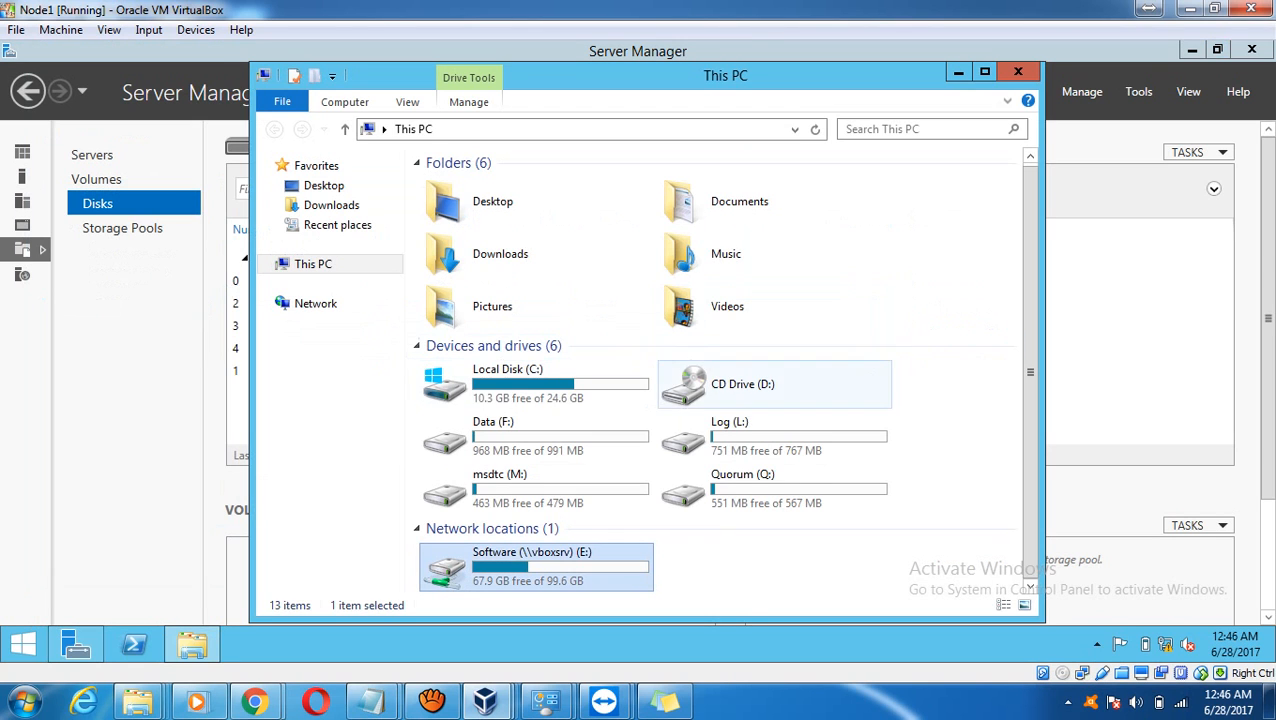
left_click(560, 437)
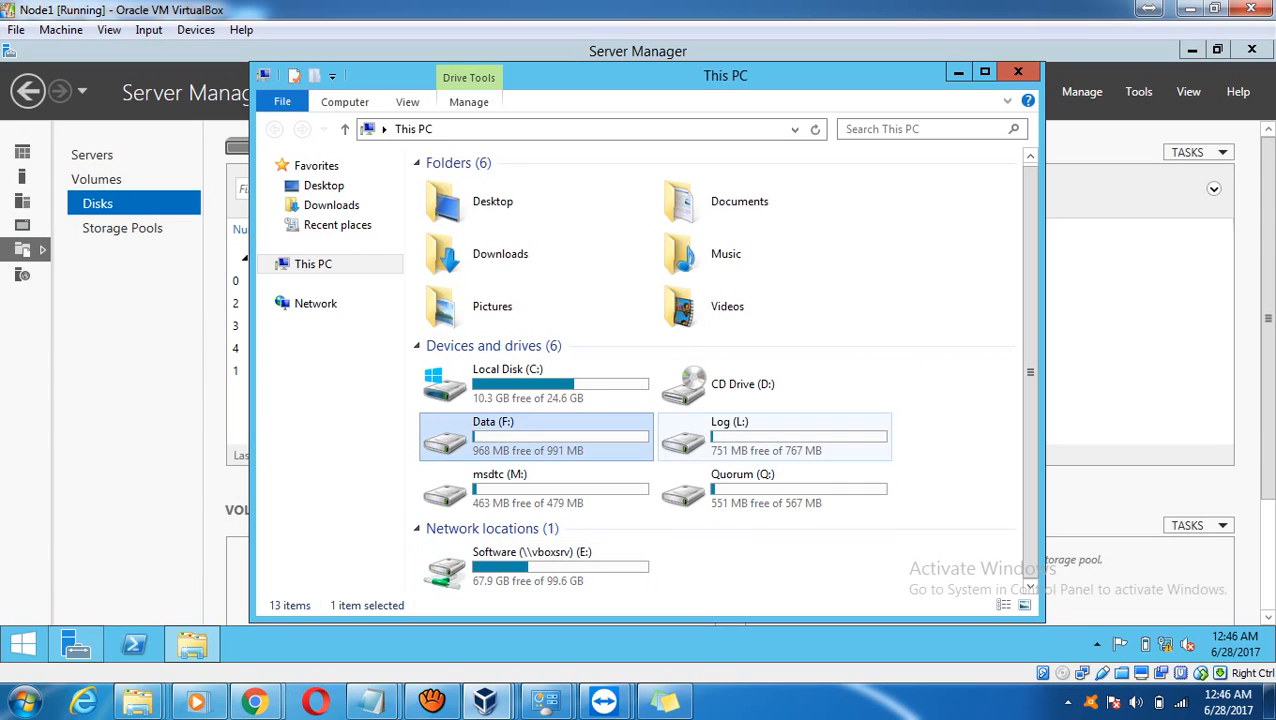
left_click(774, 438)
left_click(774, 488)
left_click(560, 488)
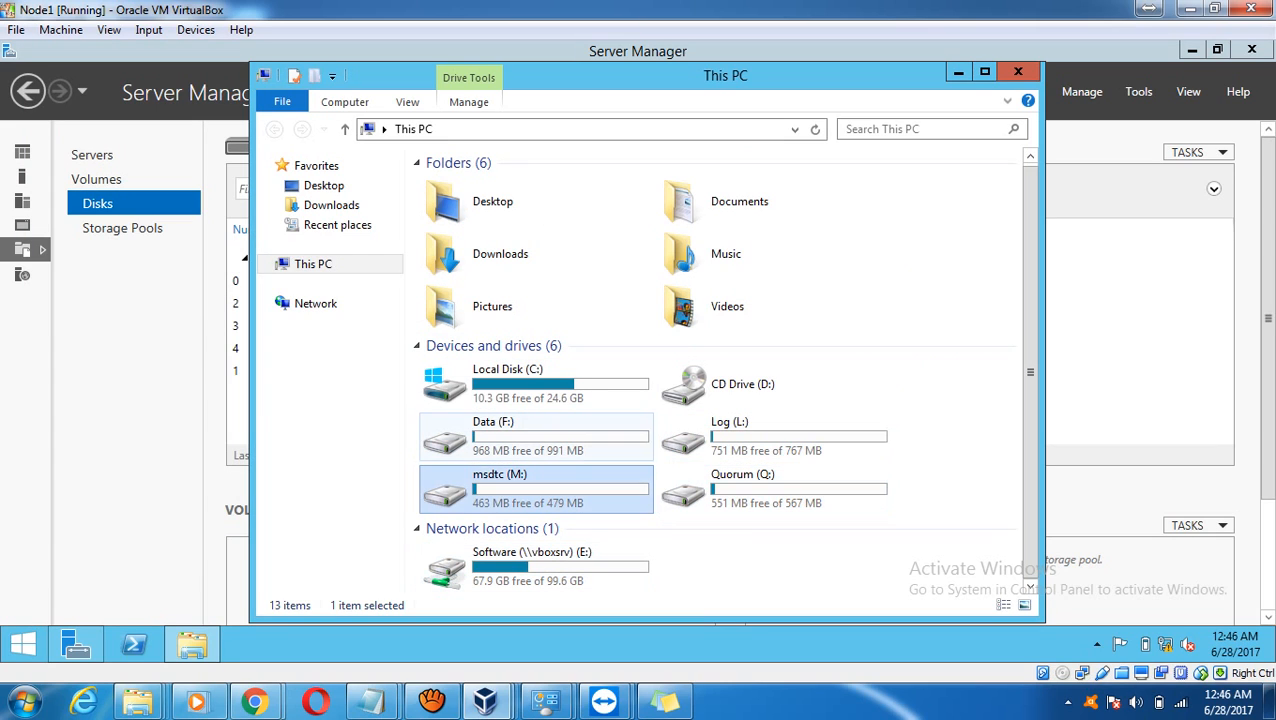
left_click(560, 437)
left_click(774, 438)
left_click(774, 488)
left_click(560, 488)
left_click(560, 437)
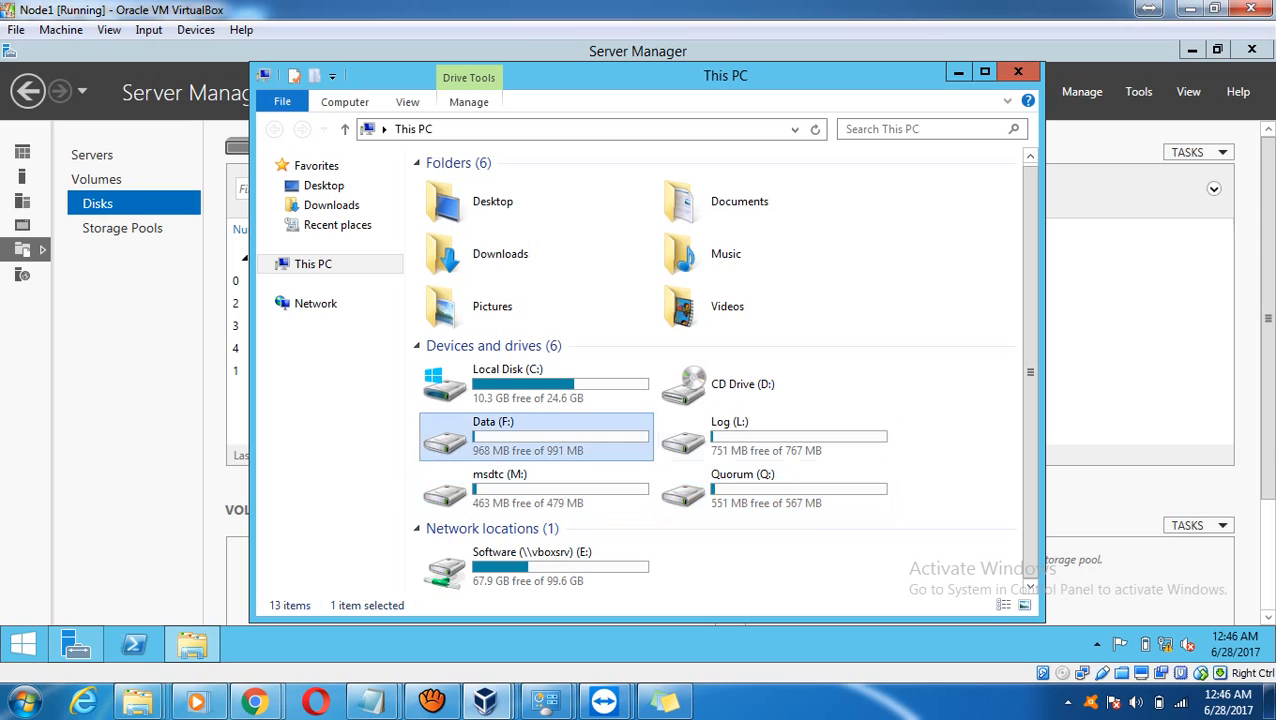
left_click(774, 438)
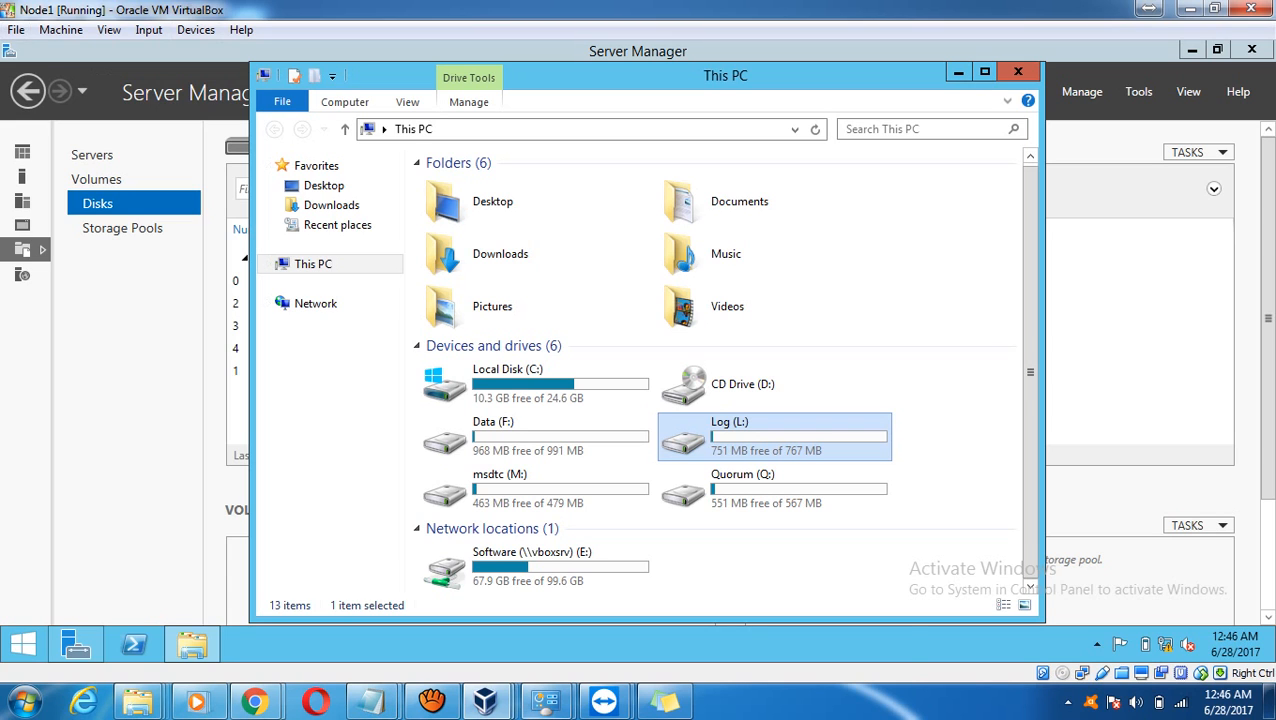
Switch to the Node2 virtual machine and unlock its signed-in domain account by entering the account password.
left_click(485, 702)
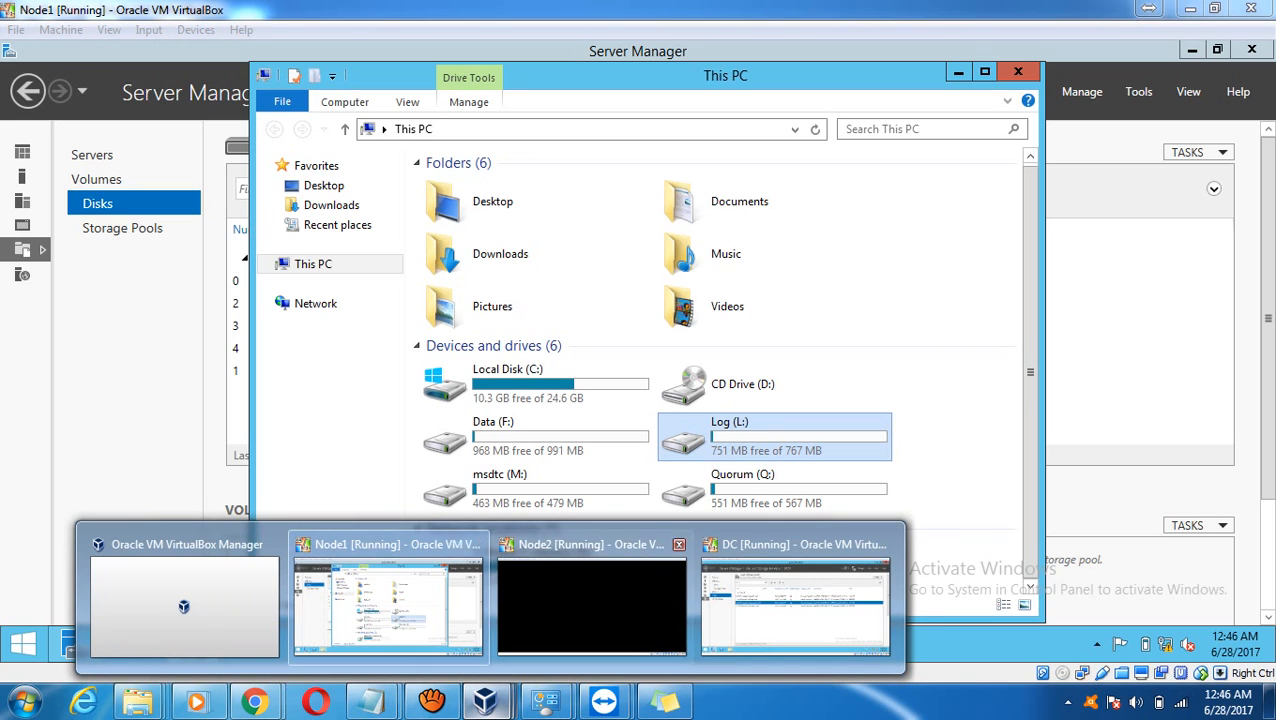
left_click(592, 600)
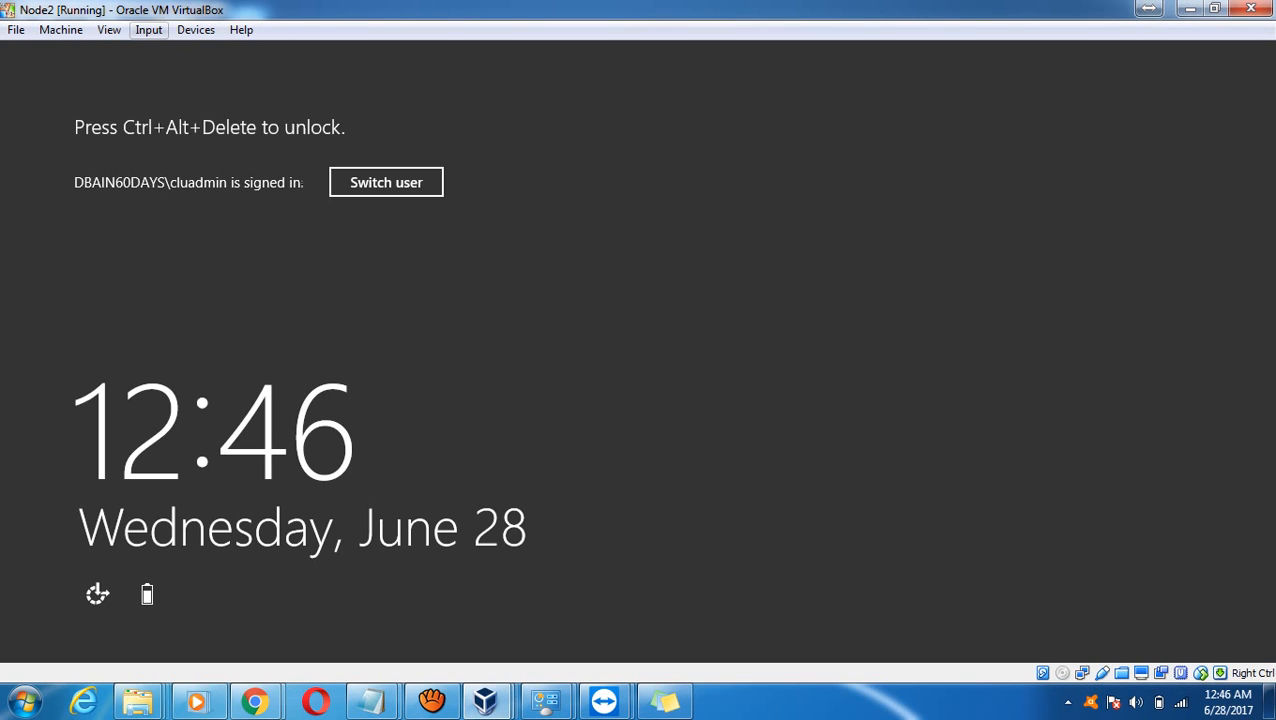
left_click(148, 29)
mouse_move(185, 52)
left_click(358, 84)
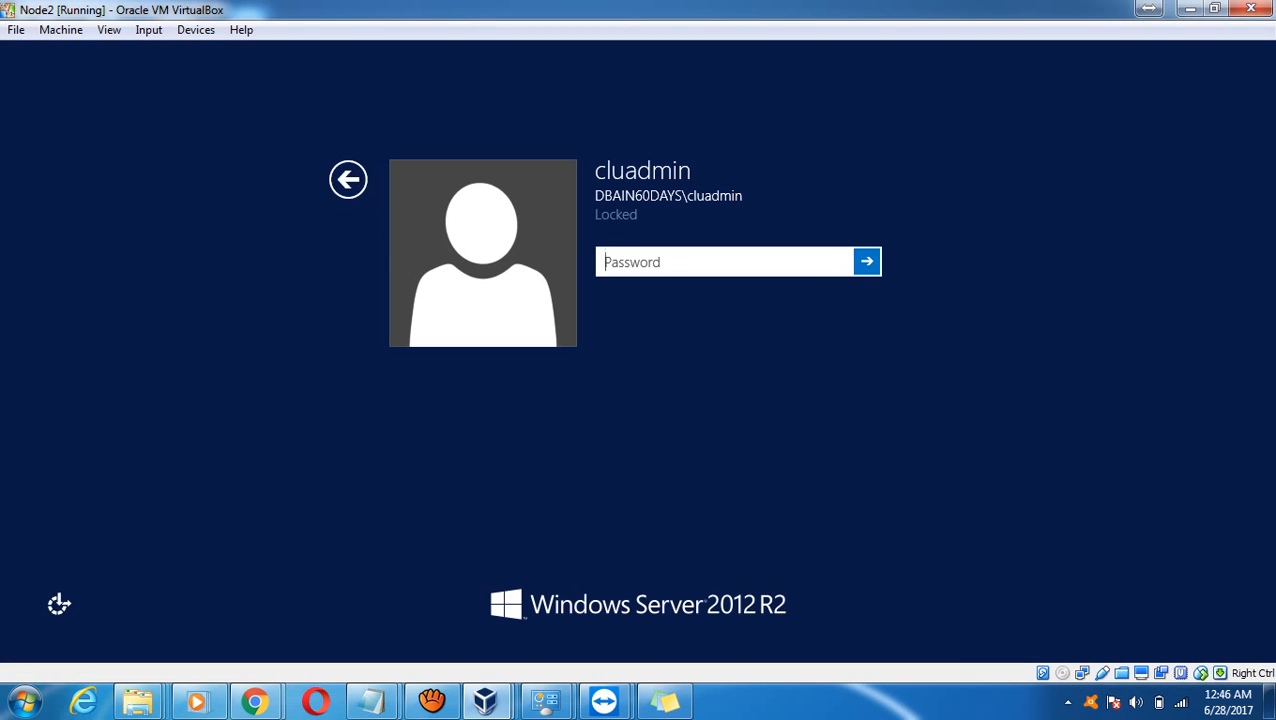
type("**********")
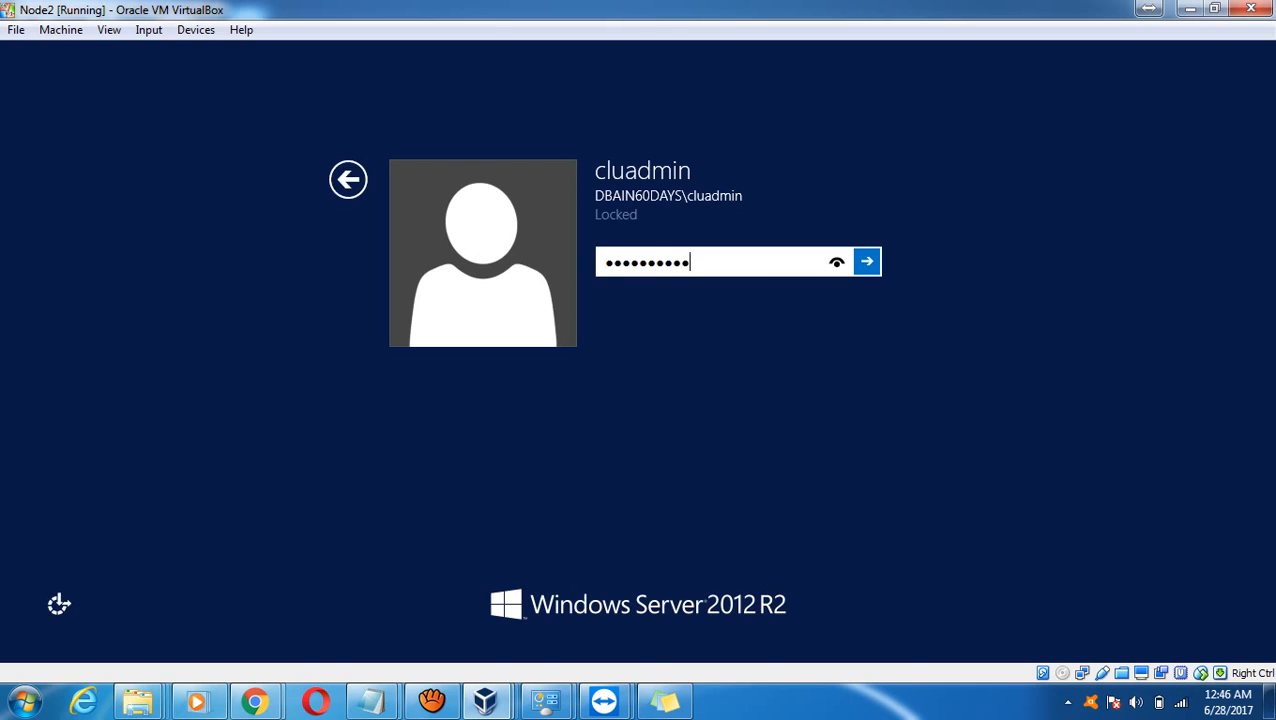
key("Return")
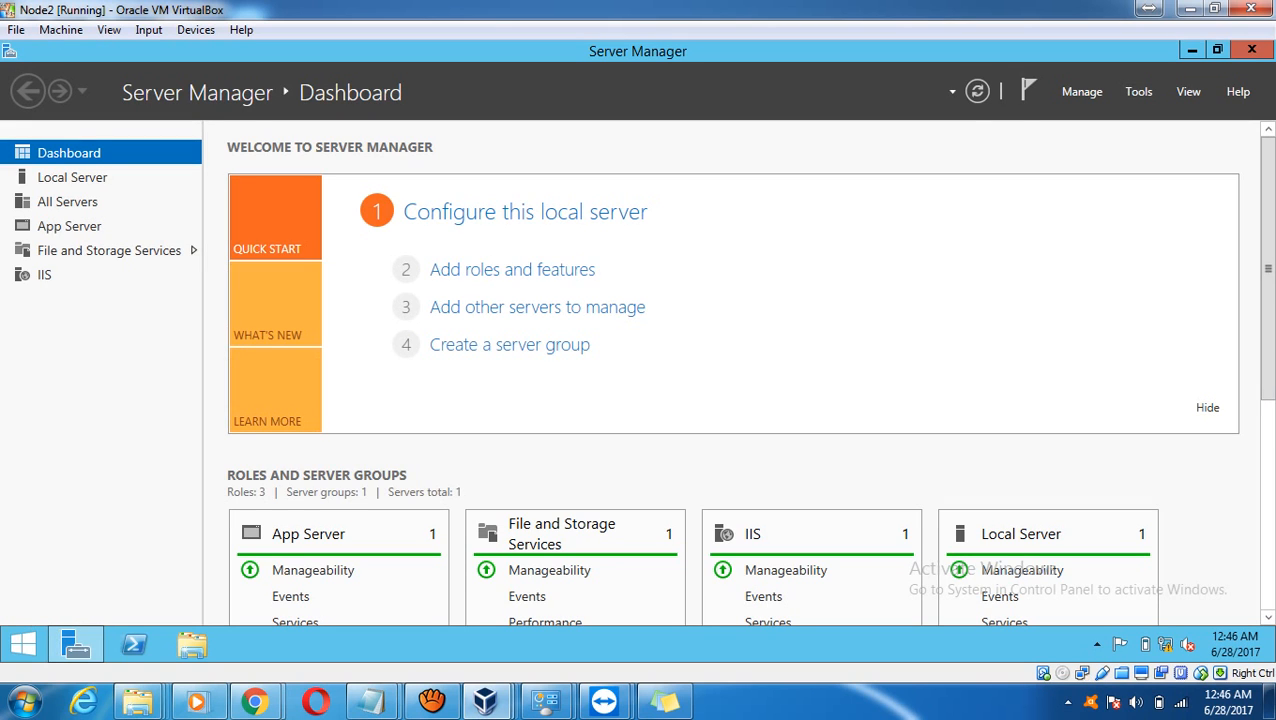
Launch the iSCSI Initiator on Node2 and agree to start the Microsoft iSCSI service, including automatically at each restart.
left_click(1138, 91)
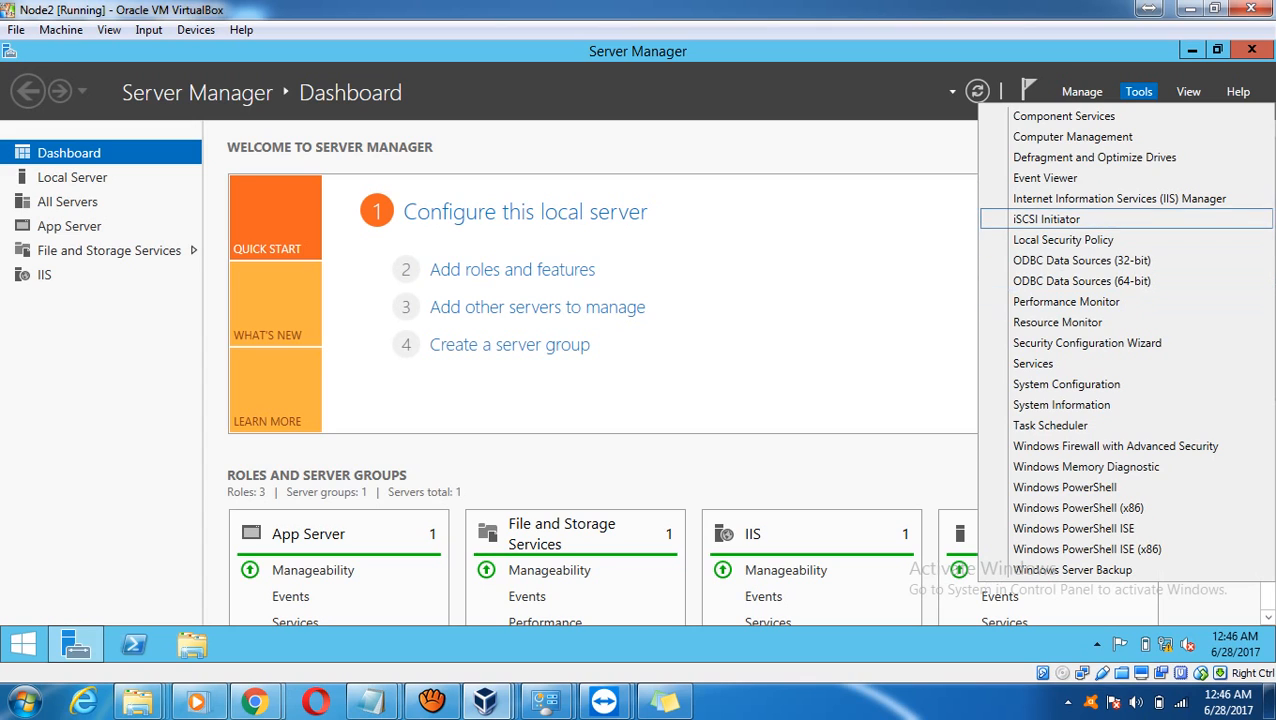
left_click(1046, 219)
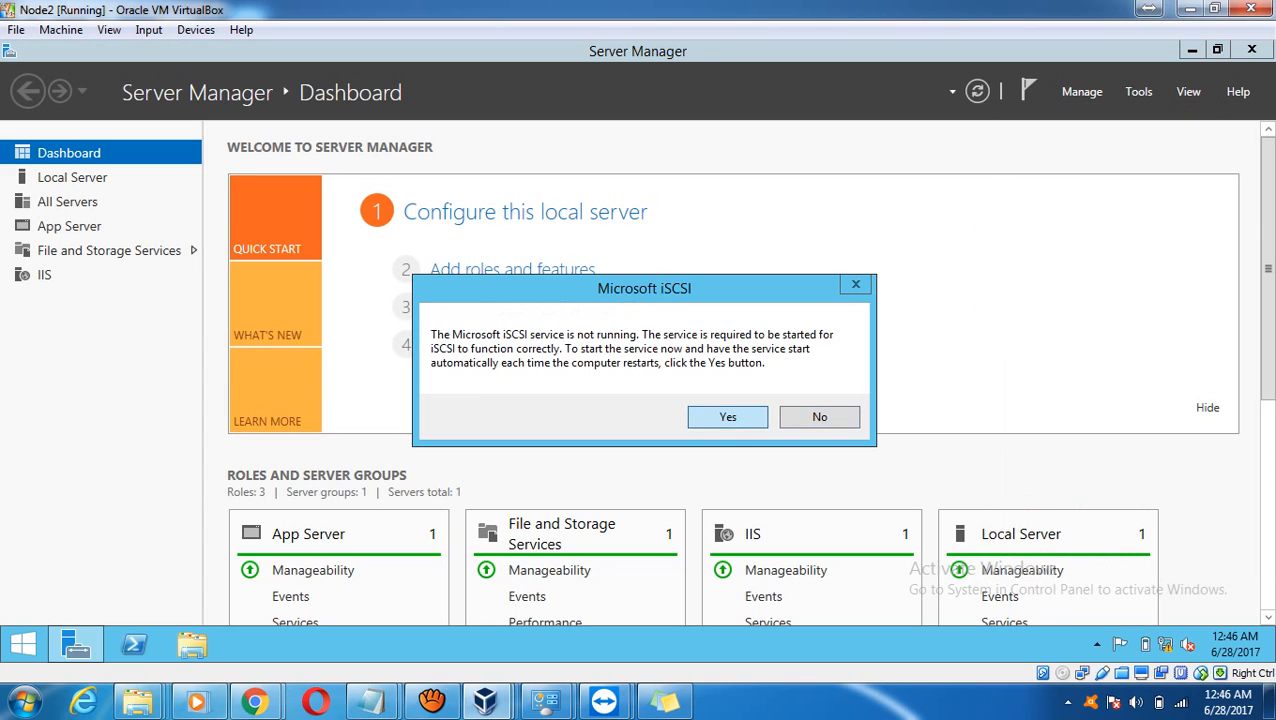
left_click(728, 417)
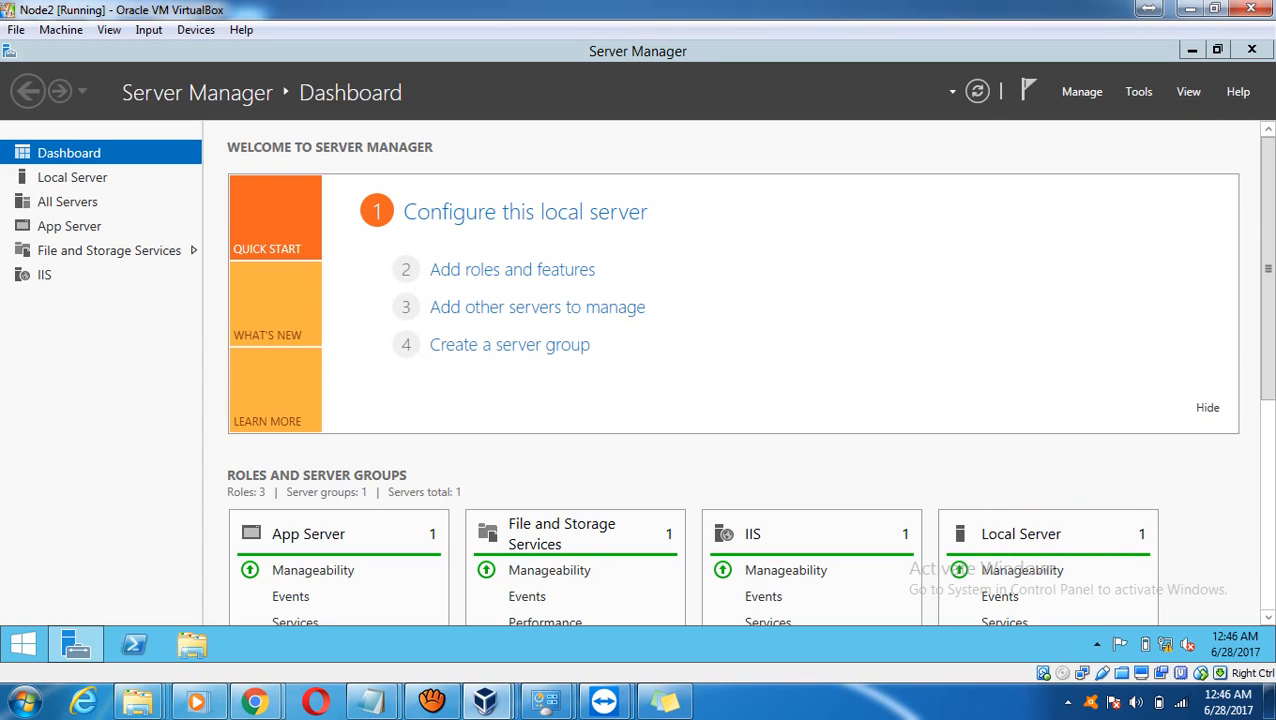
Quick-connect the iSCSI Initiator on Node2 to the target at 192.168.1.10, finish the connection and close the initiator properties.
left_click(1191, 50)
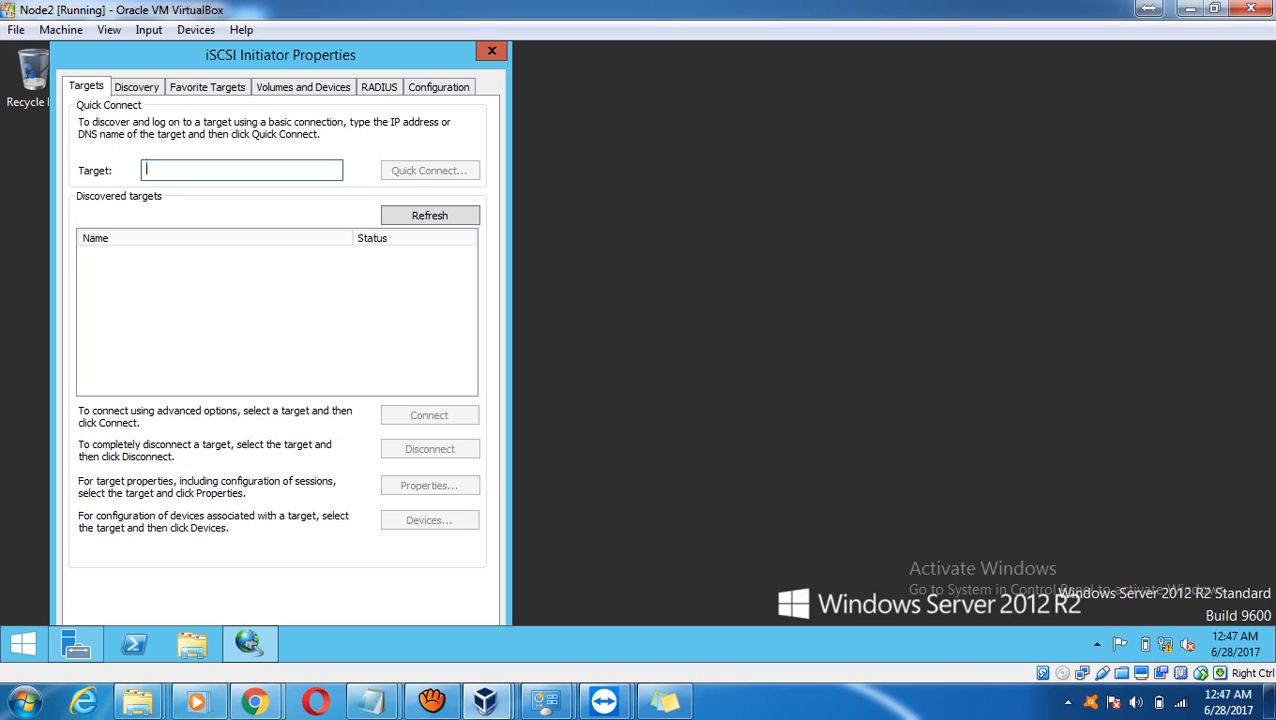
type("192.1")
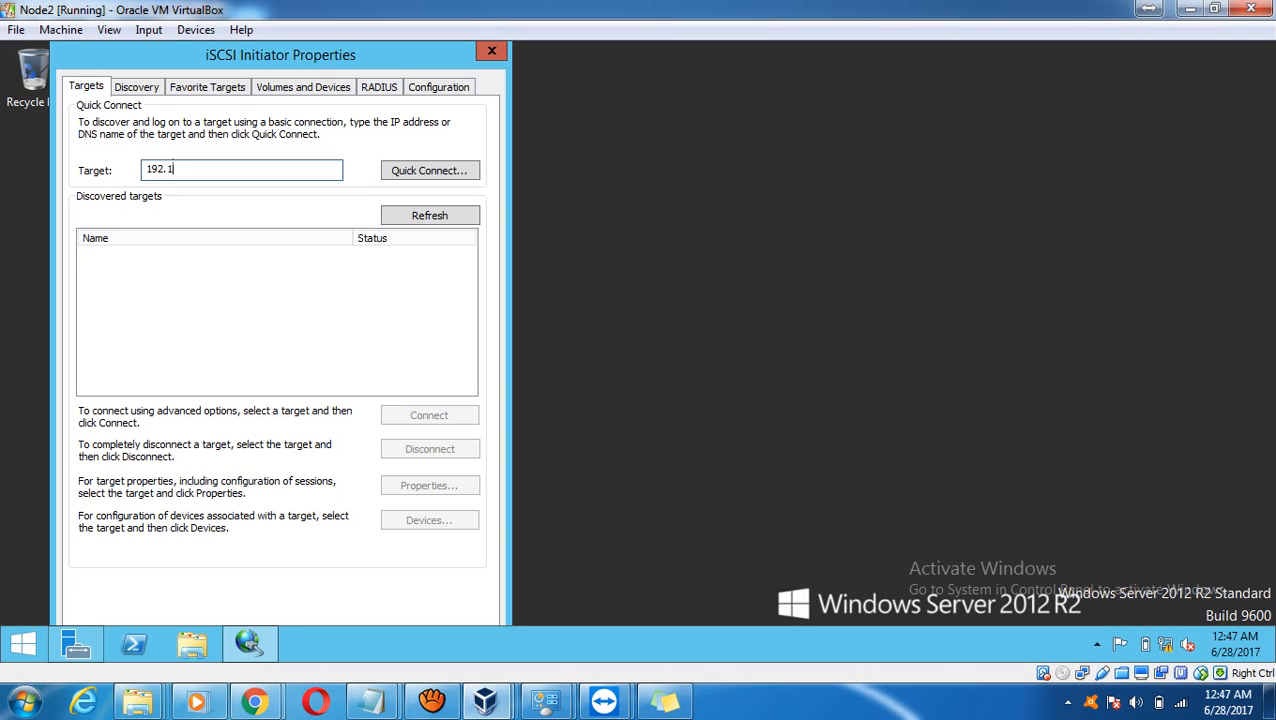
type("68.1.10")
key("Return")
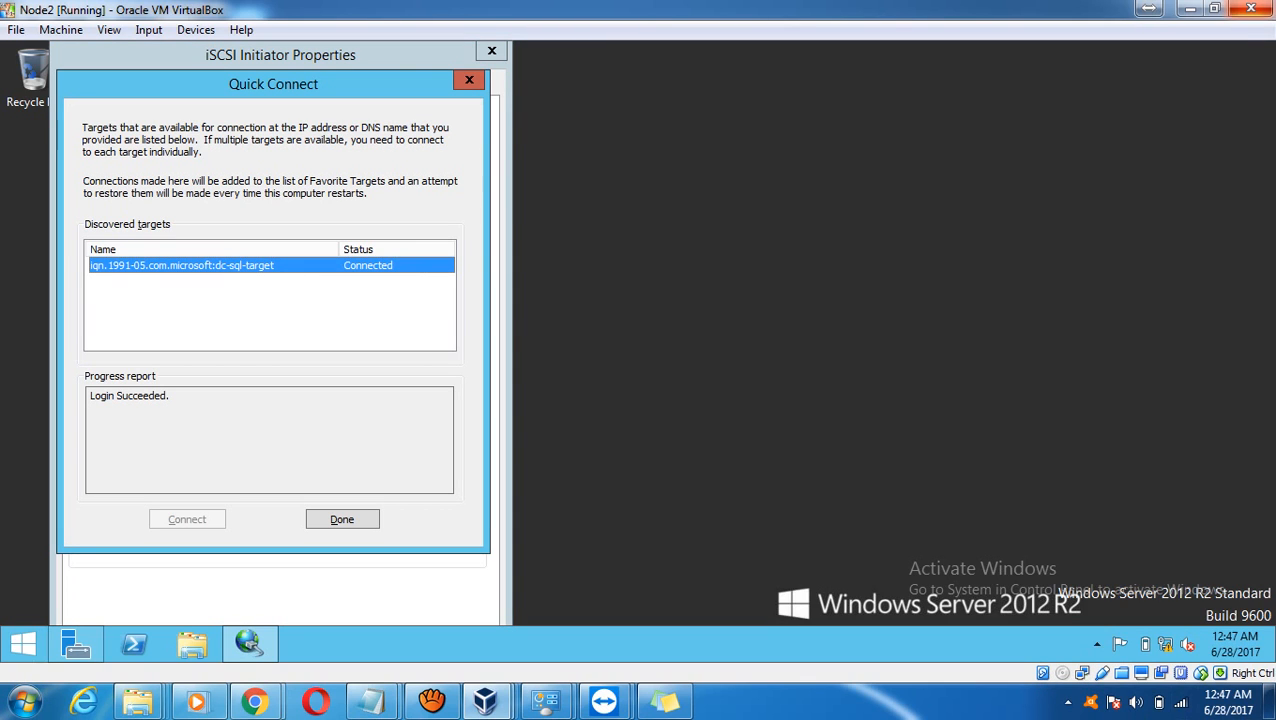
key("Return")
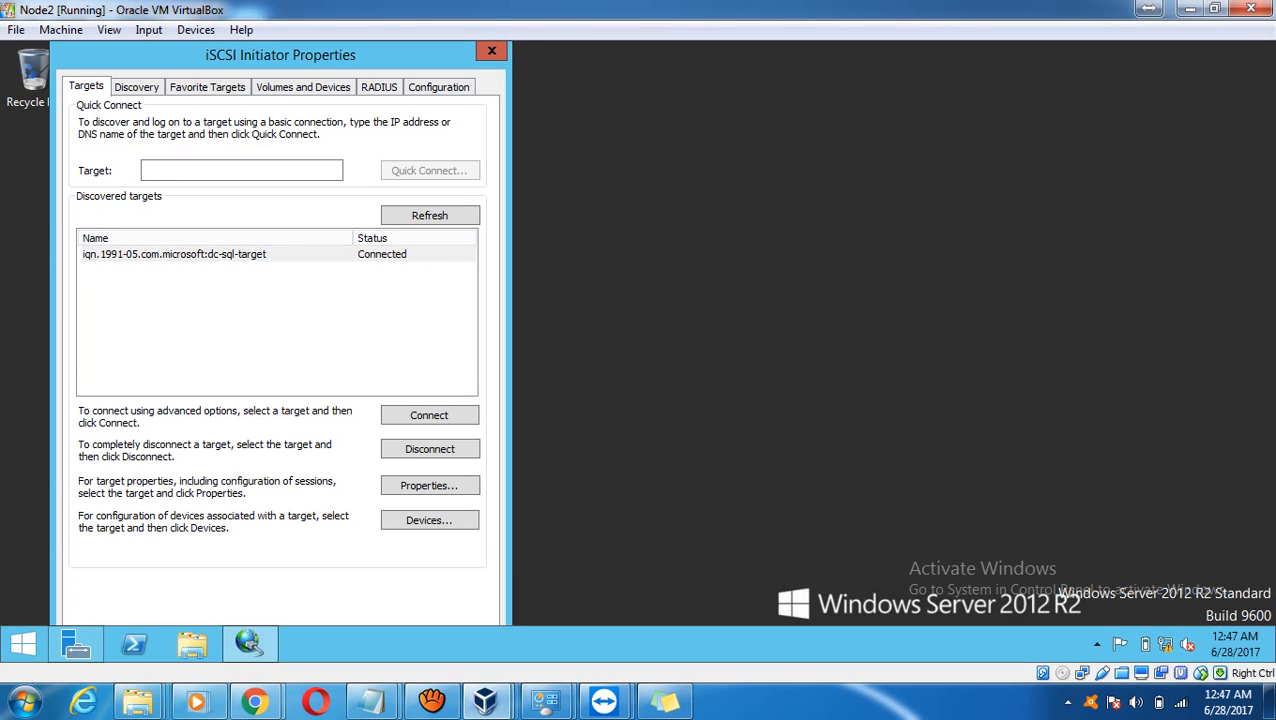
left_click(491, 50)
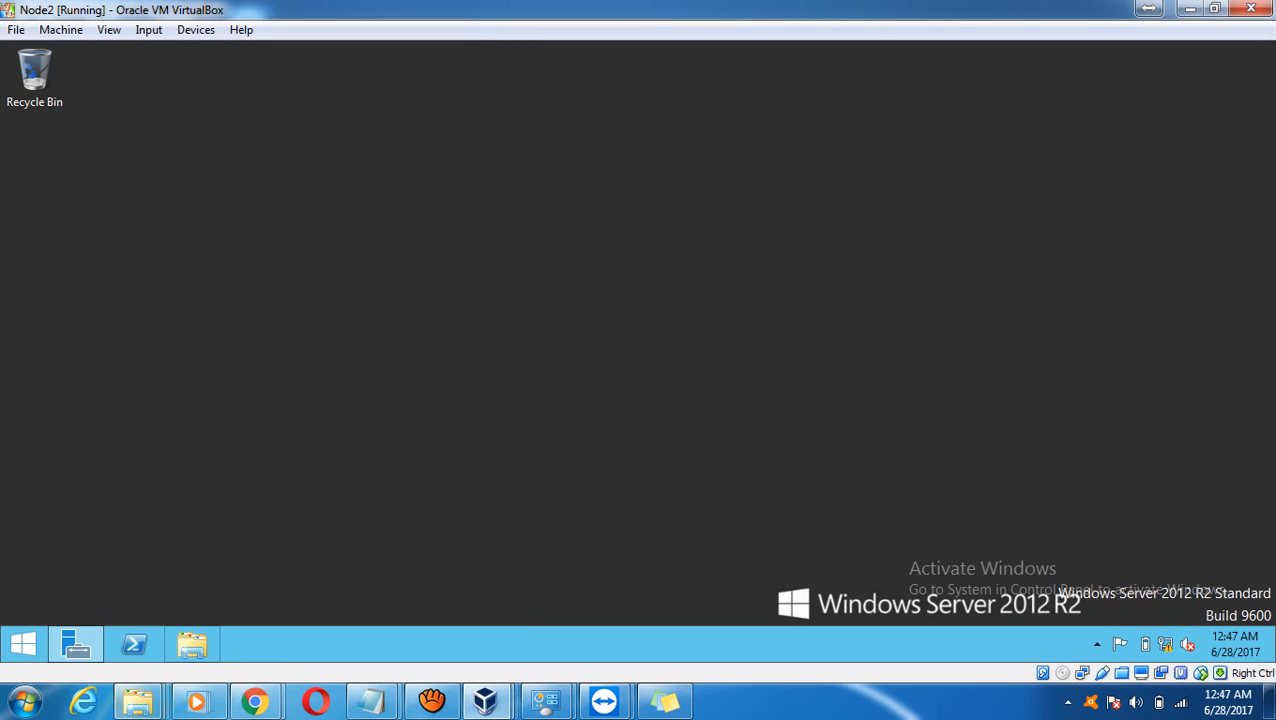
Open the Disks page of File and Storage Services in Server Manager on Node2.
left_click(23, 643)
right_click(178, 353)
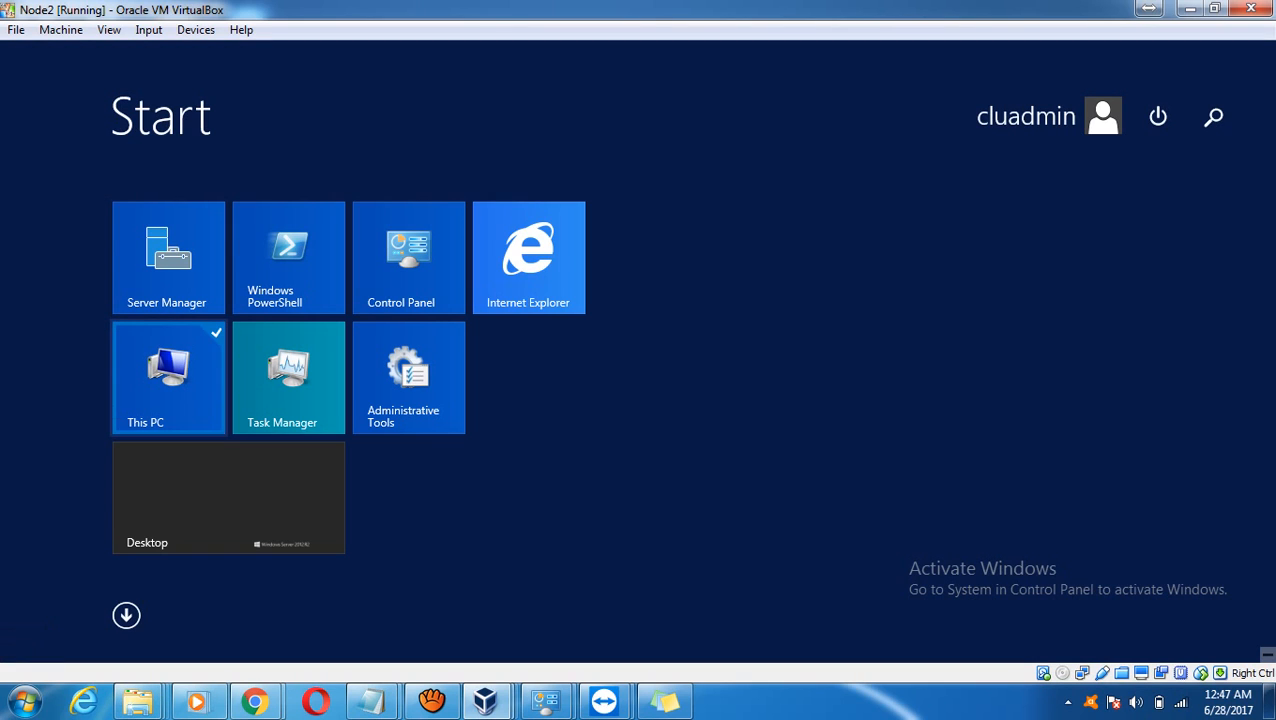
left_click(230, 389)
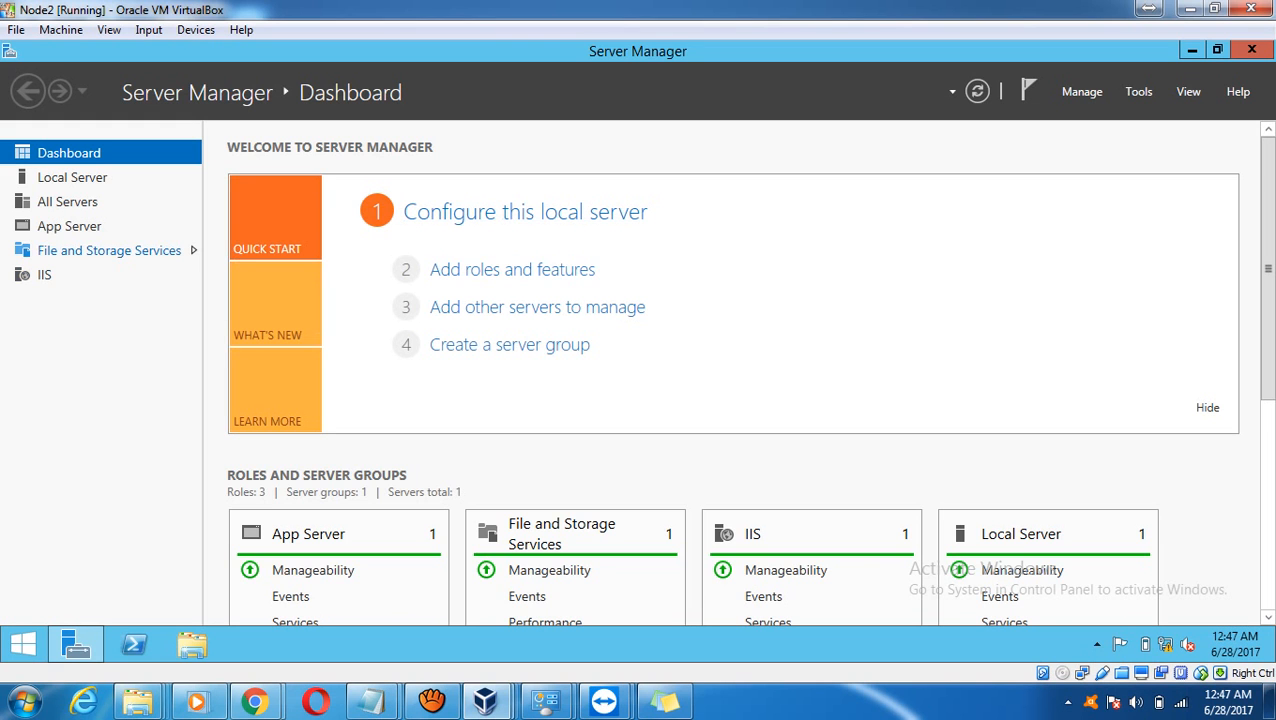
left_click(109, 250)
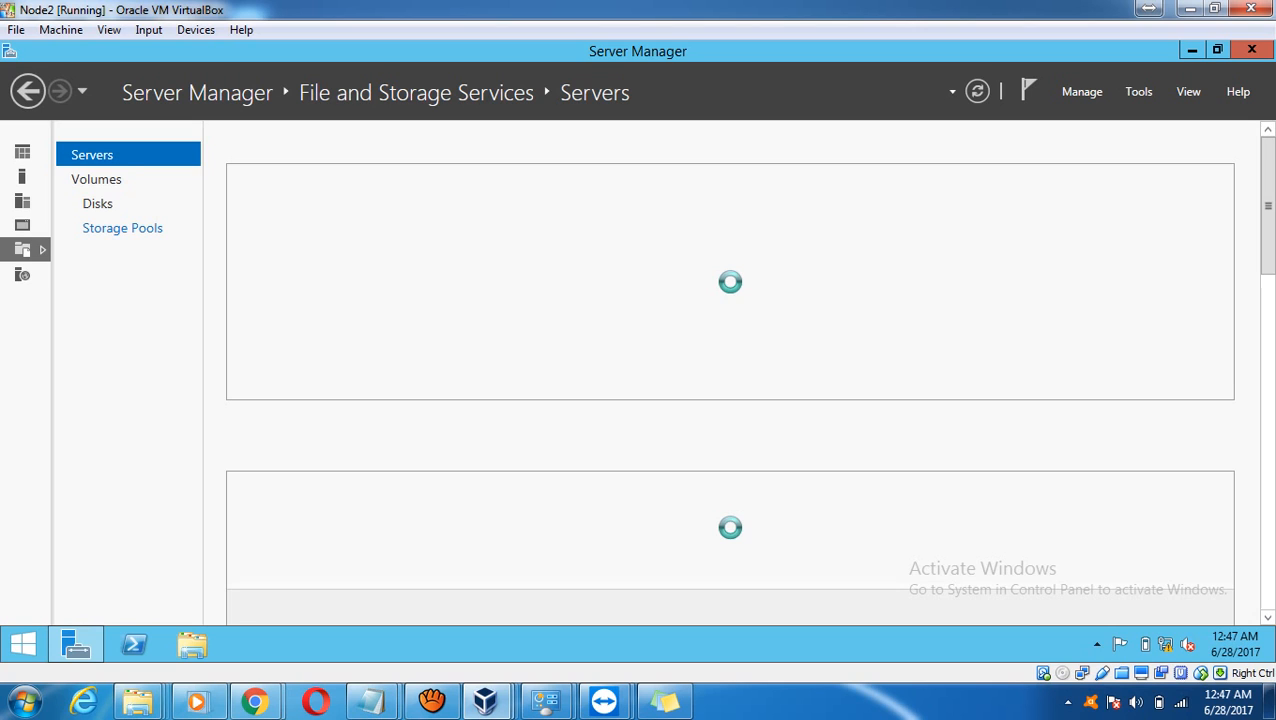
left_click(98, 204)
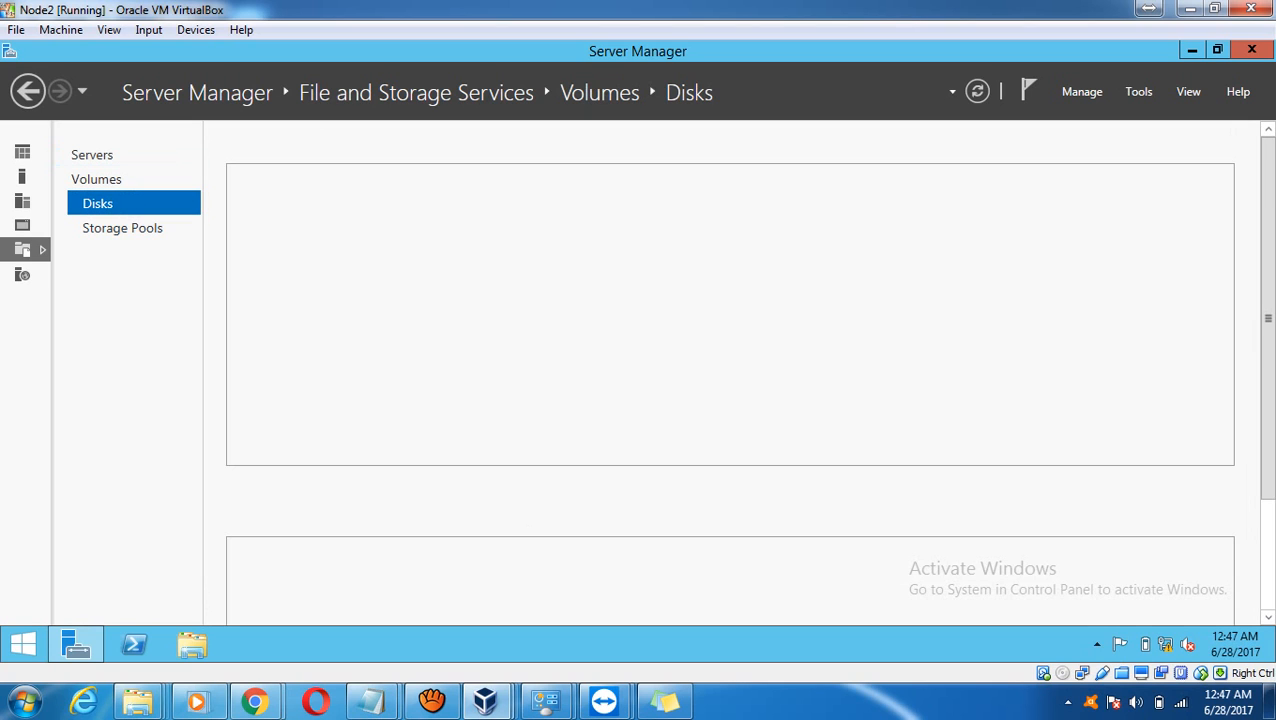
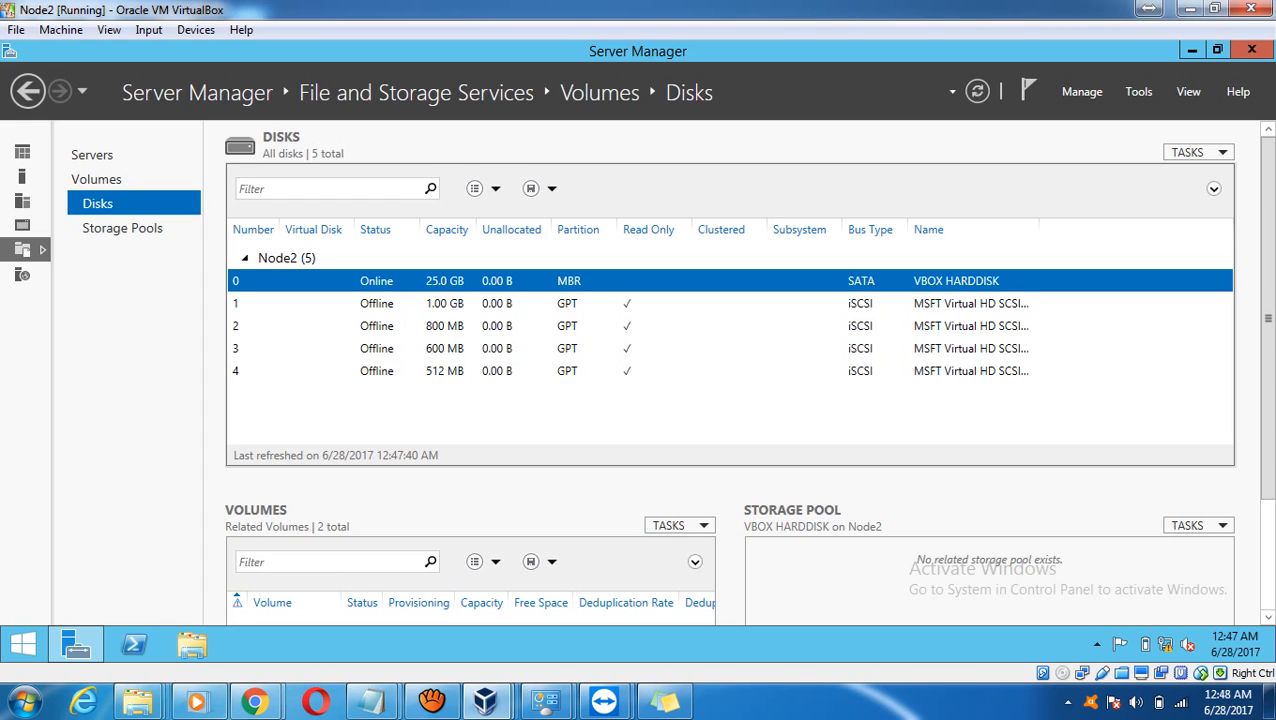
Bring iSCSI disks 1 and 2 online on Node2, accepting the data loss warning for each.
left_click(445, 303)
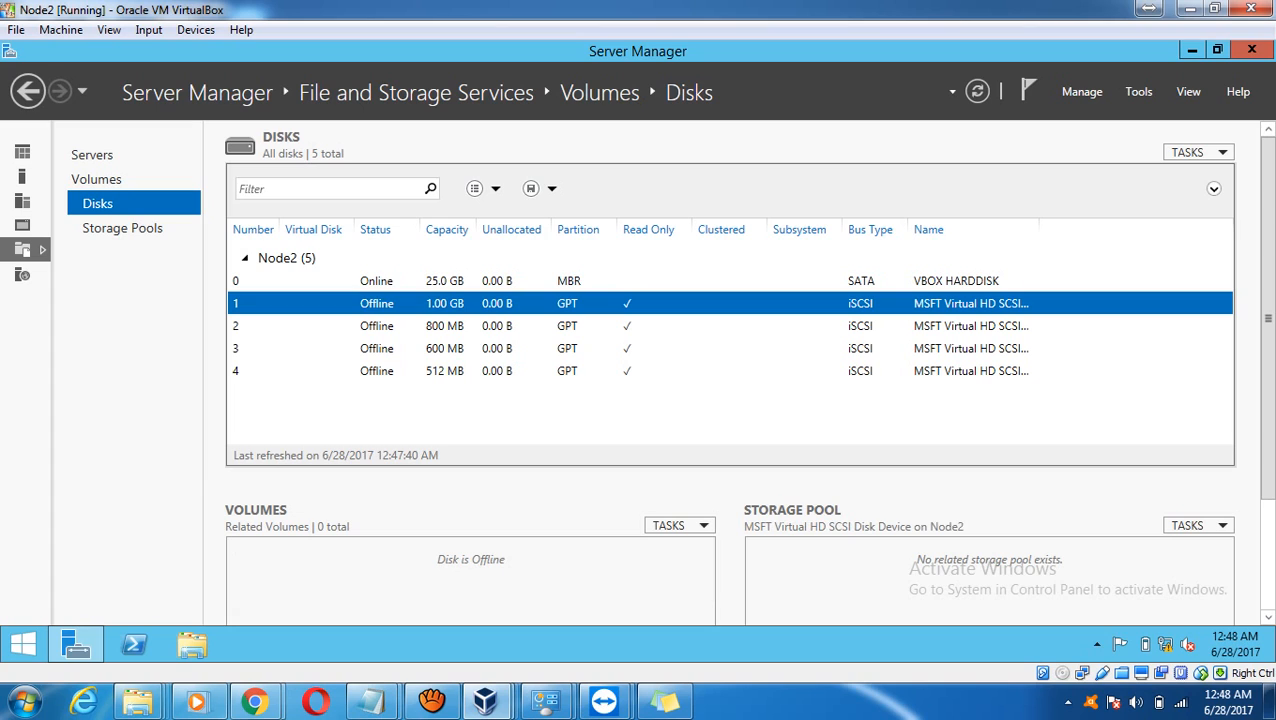
right_click(326, 303)
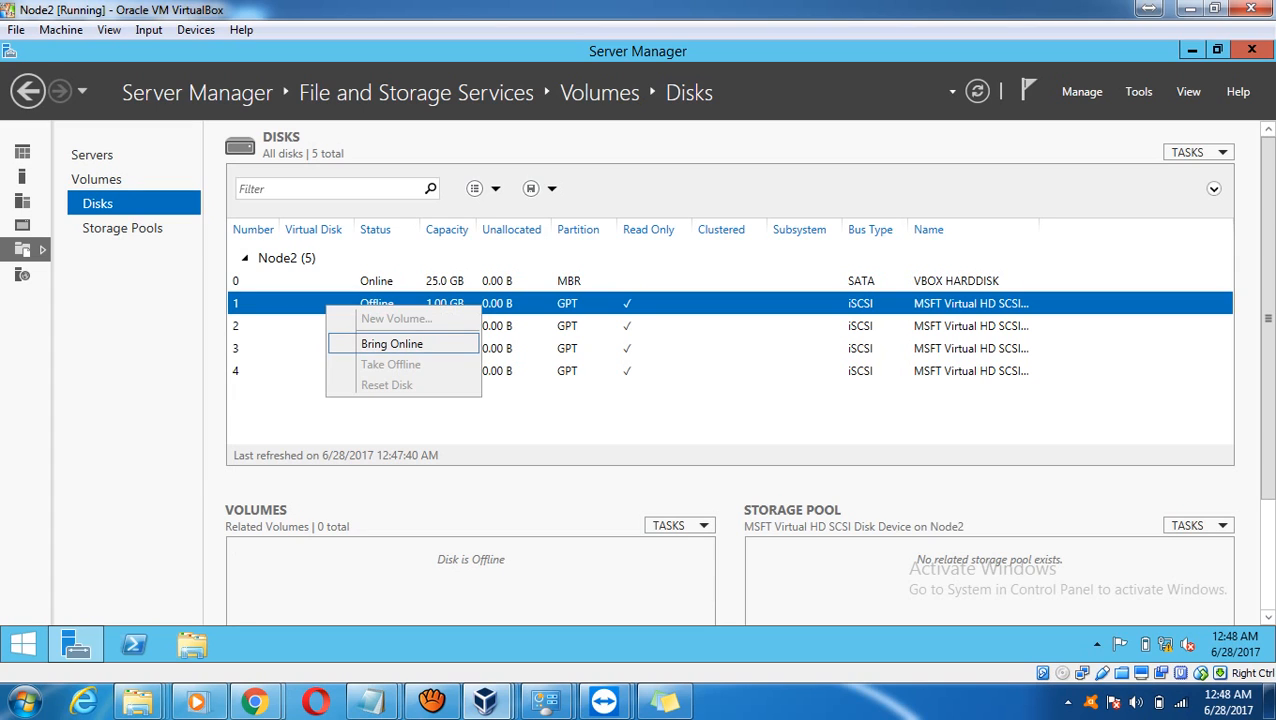
left_click(390, 342)
left_click(722, 412)
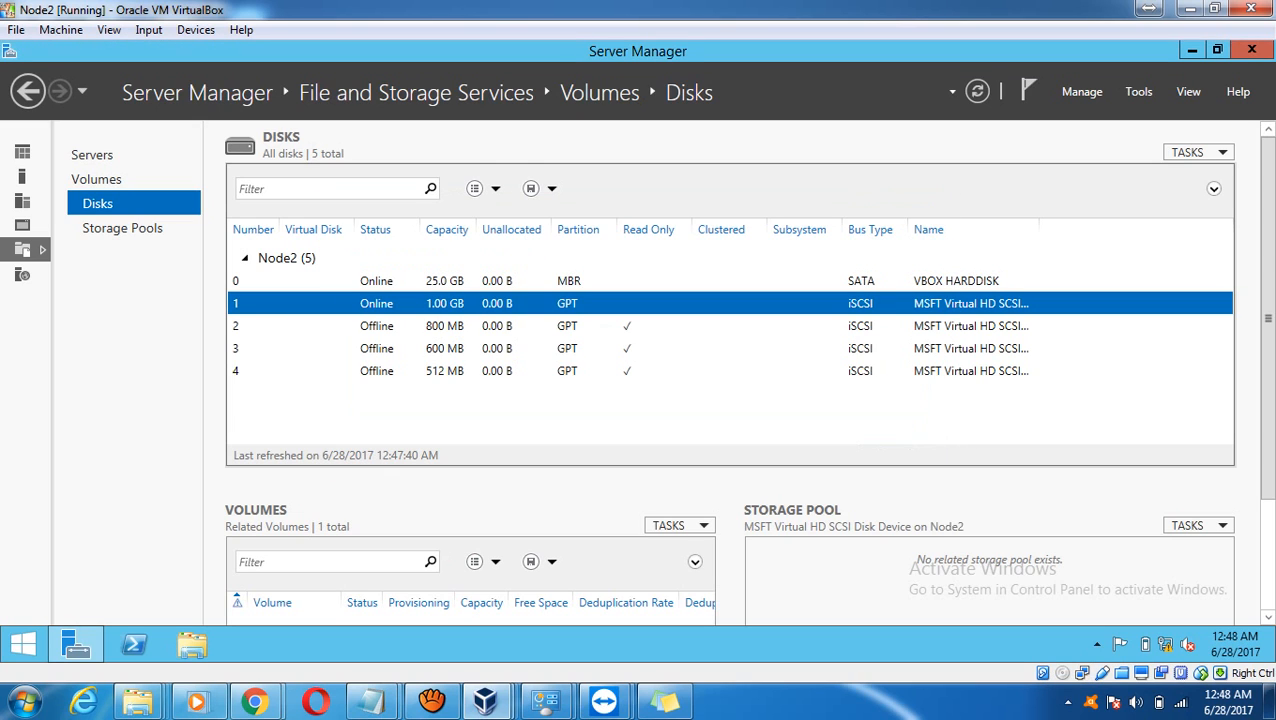
right_click(358, 328)
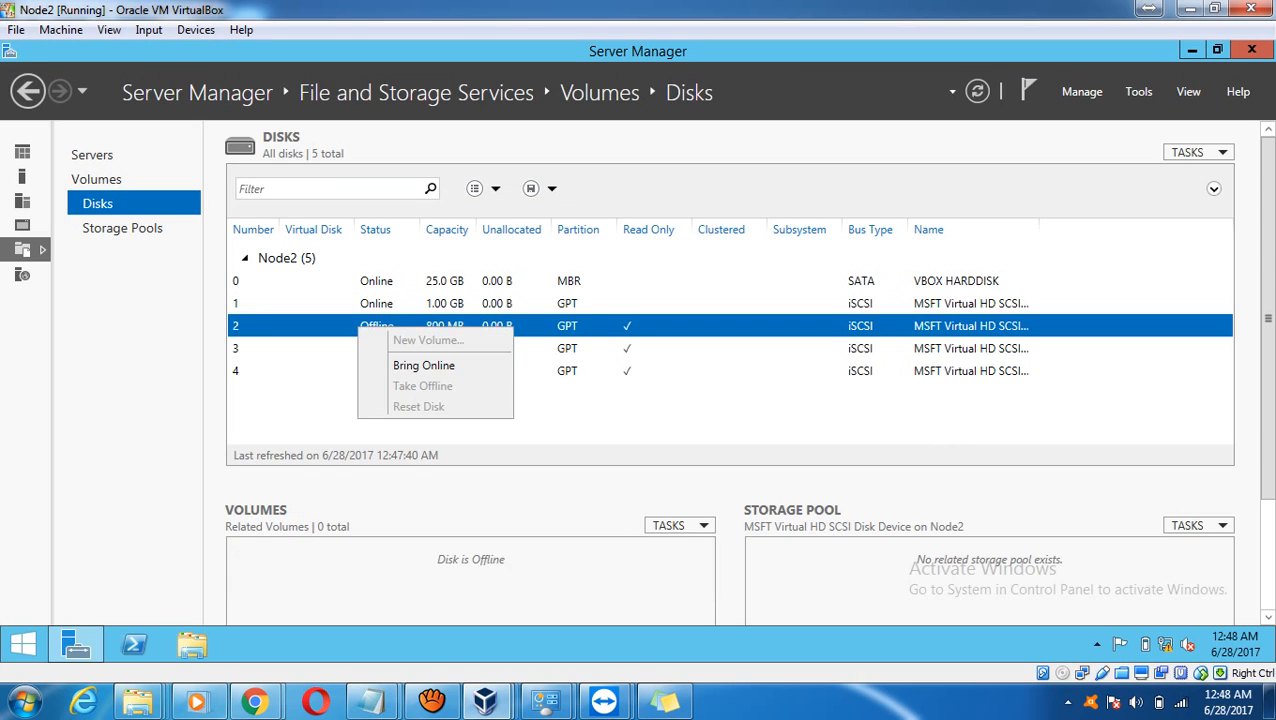
left_click(423, 365)
left_click(722, 412)
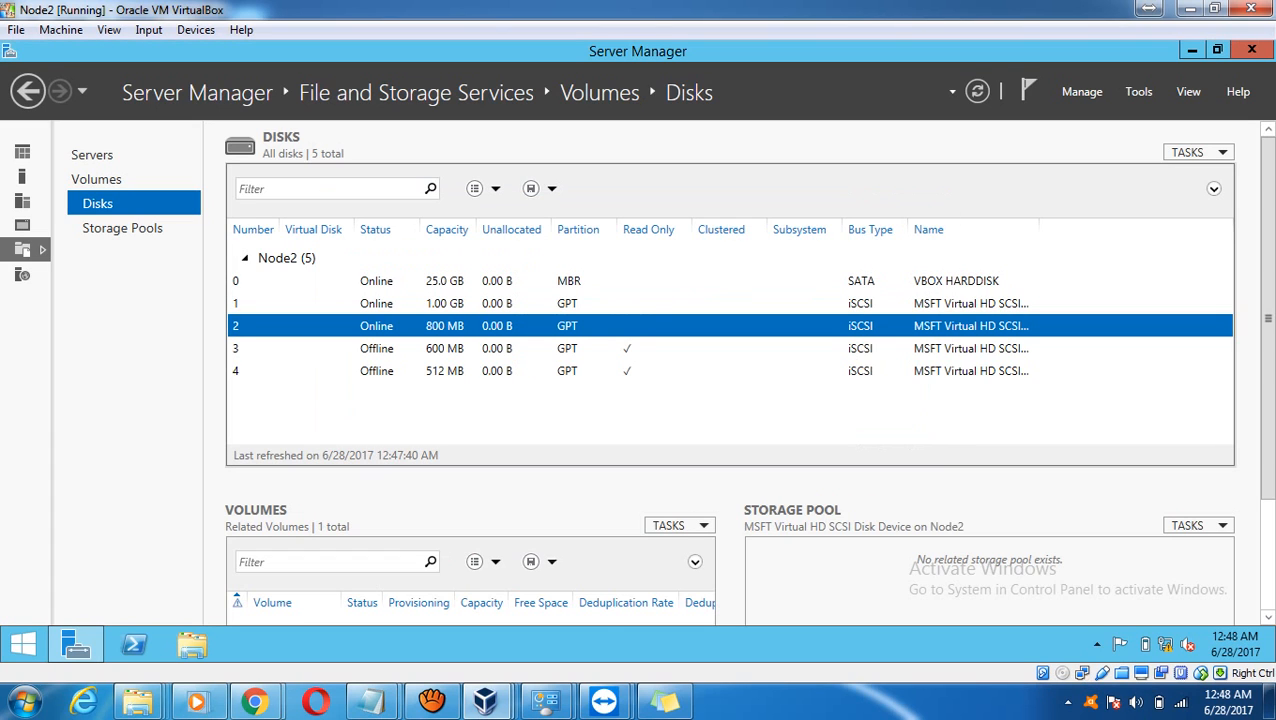
Bring iSCSI disks 3 and 4 online on Node2, accepting the data loss warning for each.
left_click(382, 371)
left_click(382, 348)
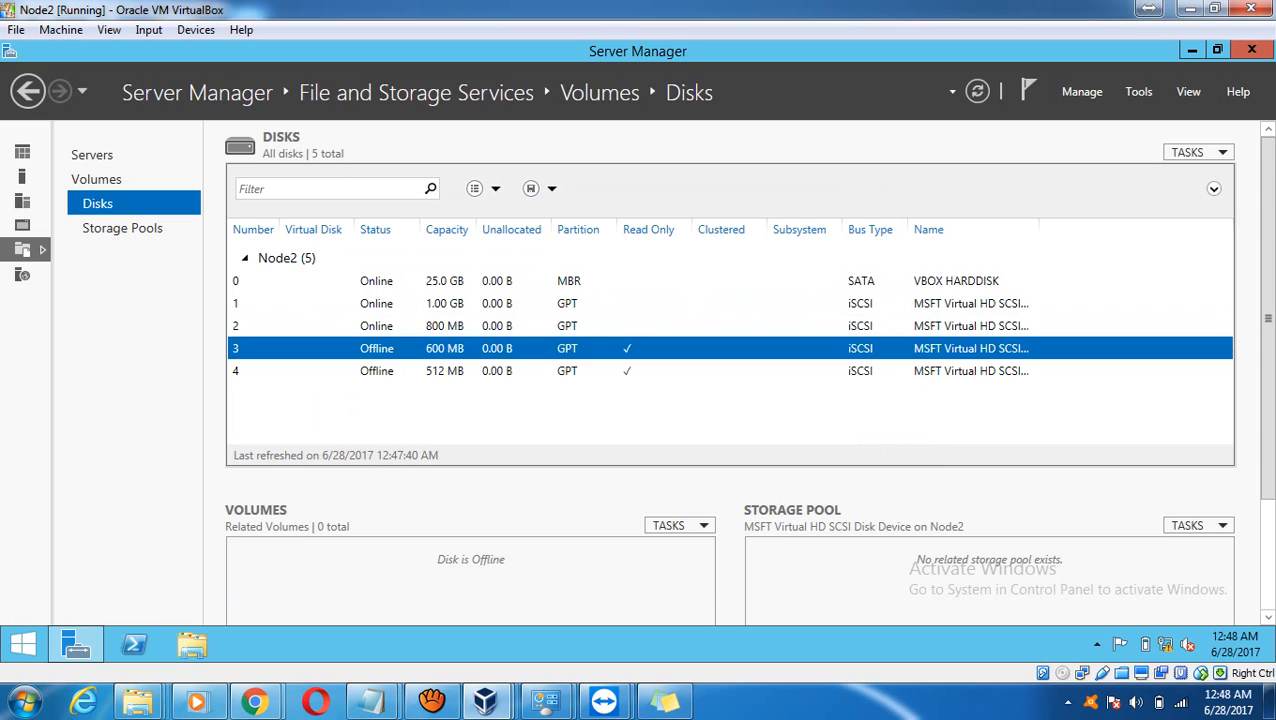
right_click(382, 347)
left_click(448, 384)
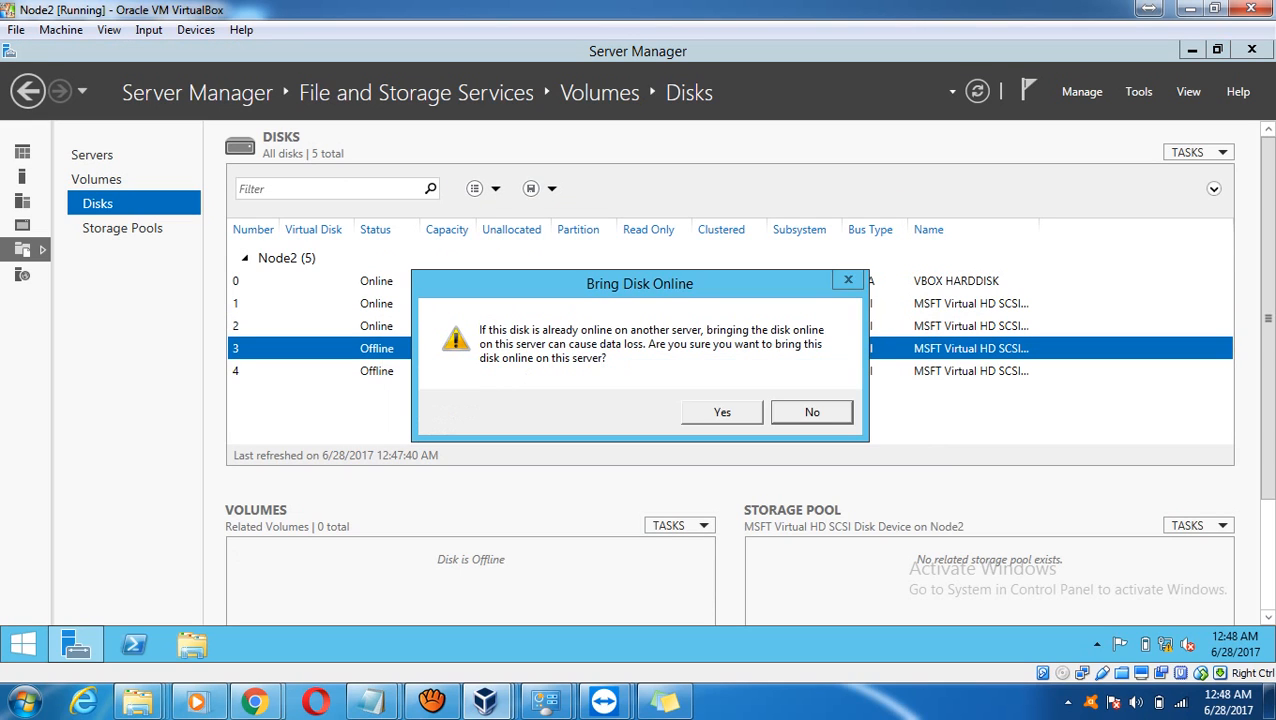
left_click(722, 412)
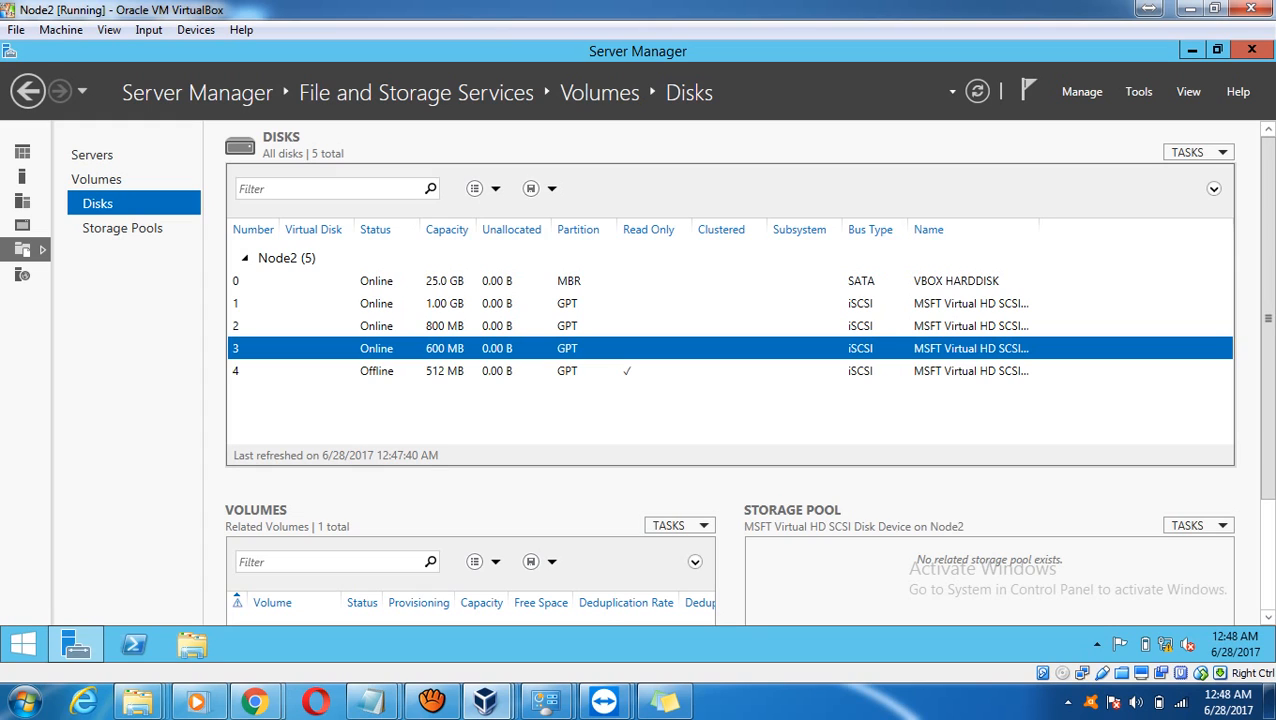
left_click(377, 371)
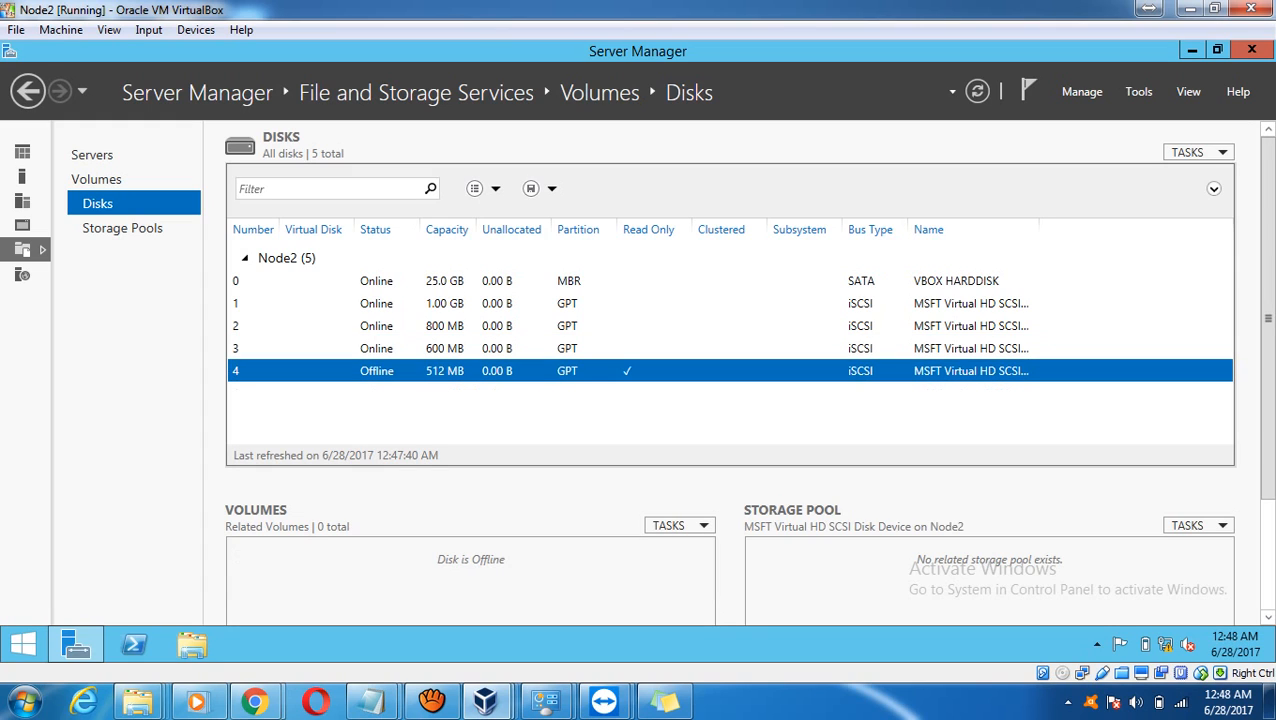
right_click(410, 376)
left_click(458, 411)
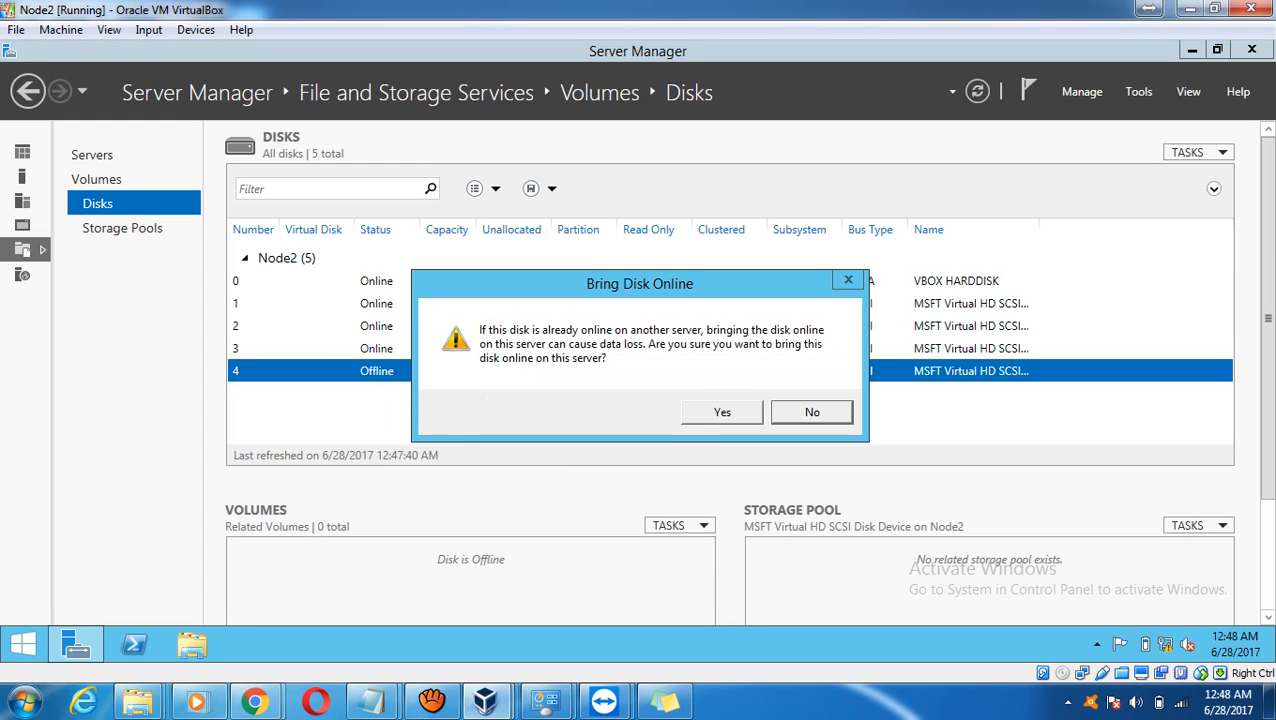
left_click(722, 412)
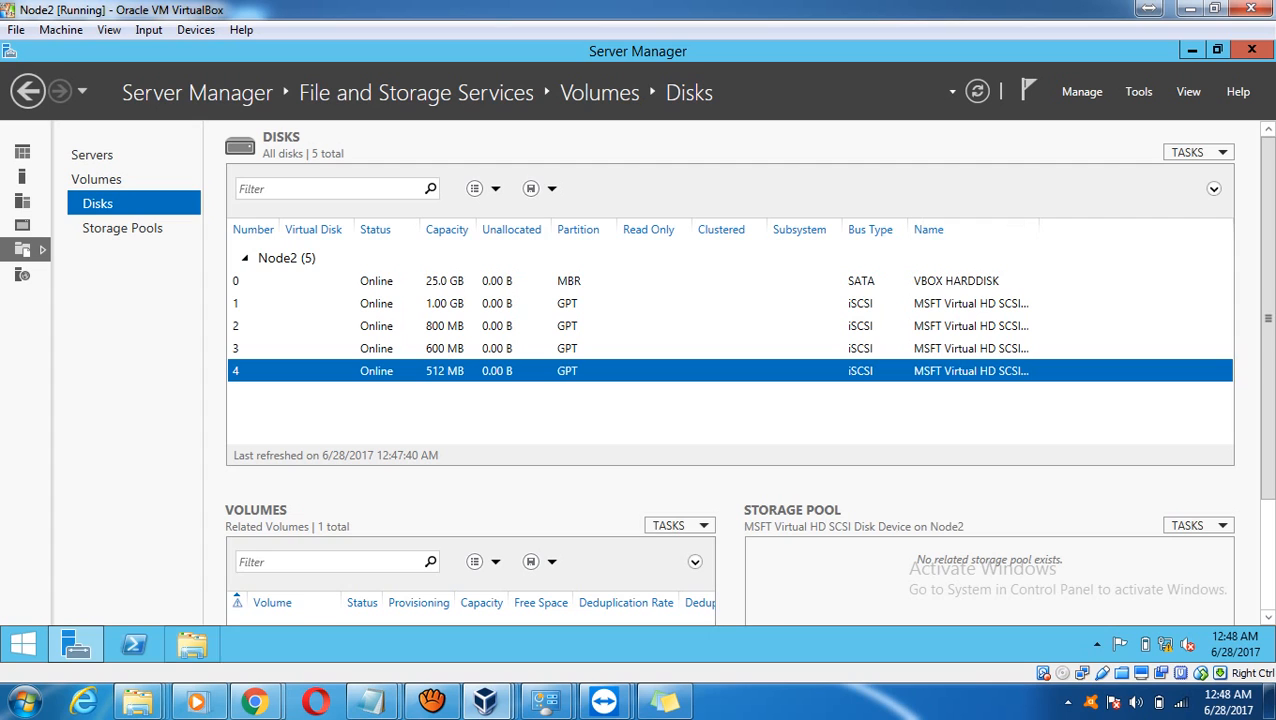
Check the Data, Log, Quorum and msdtc drives in This PC on Node2.
left_click(22, 645)
left_click(168, 378)
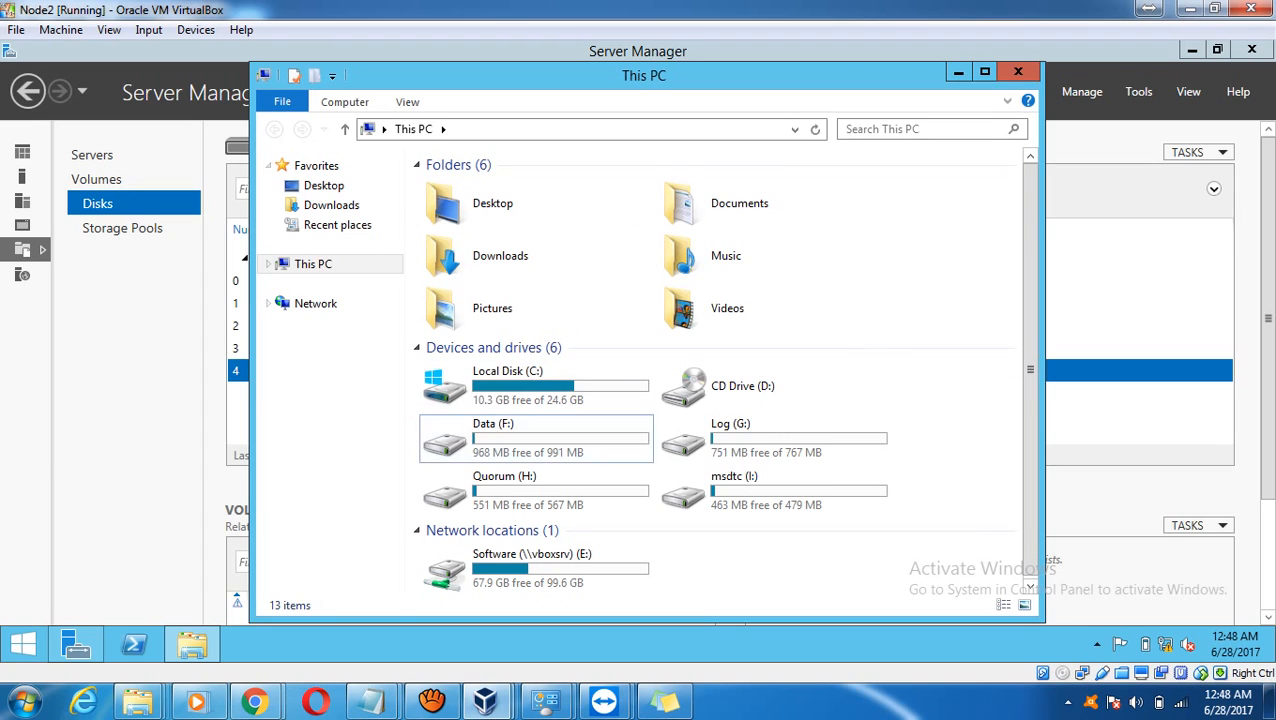
left_click(560, 439)
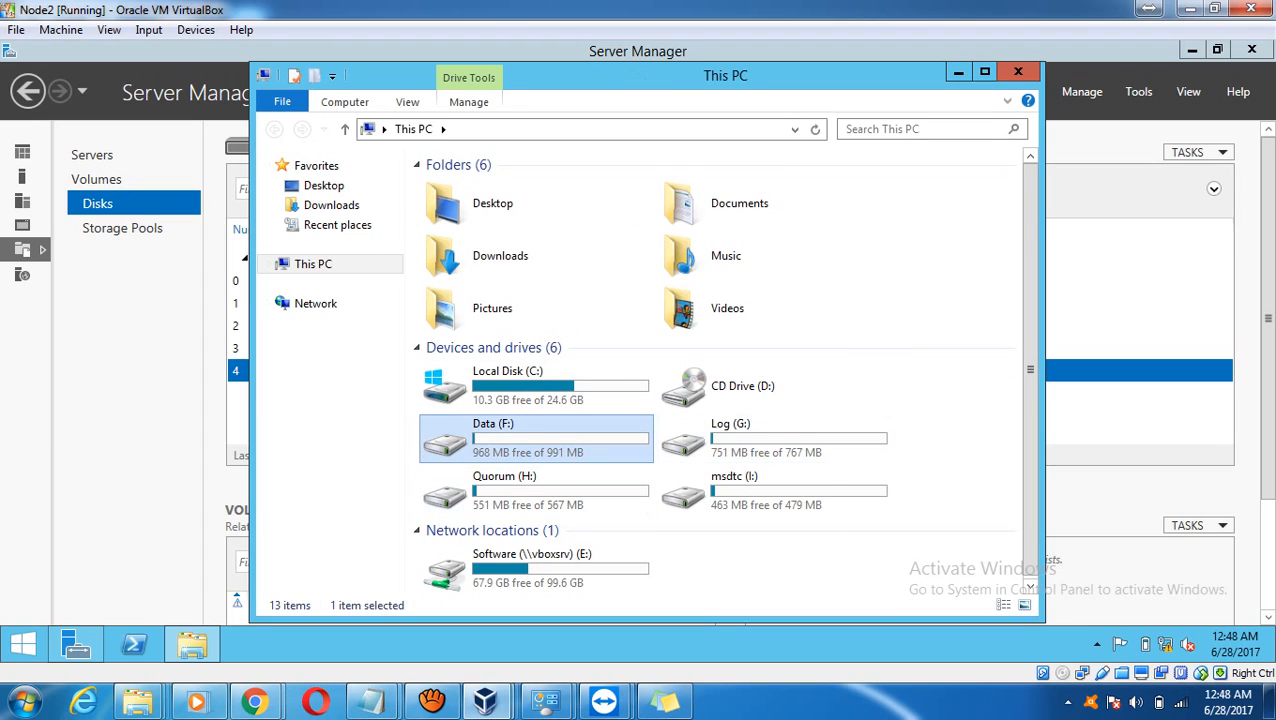
left_click(774, 439)
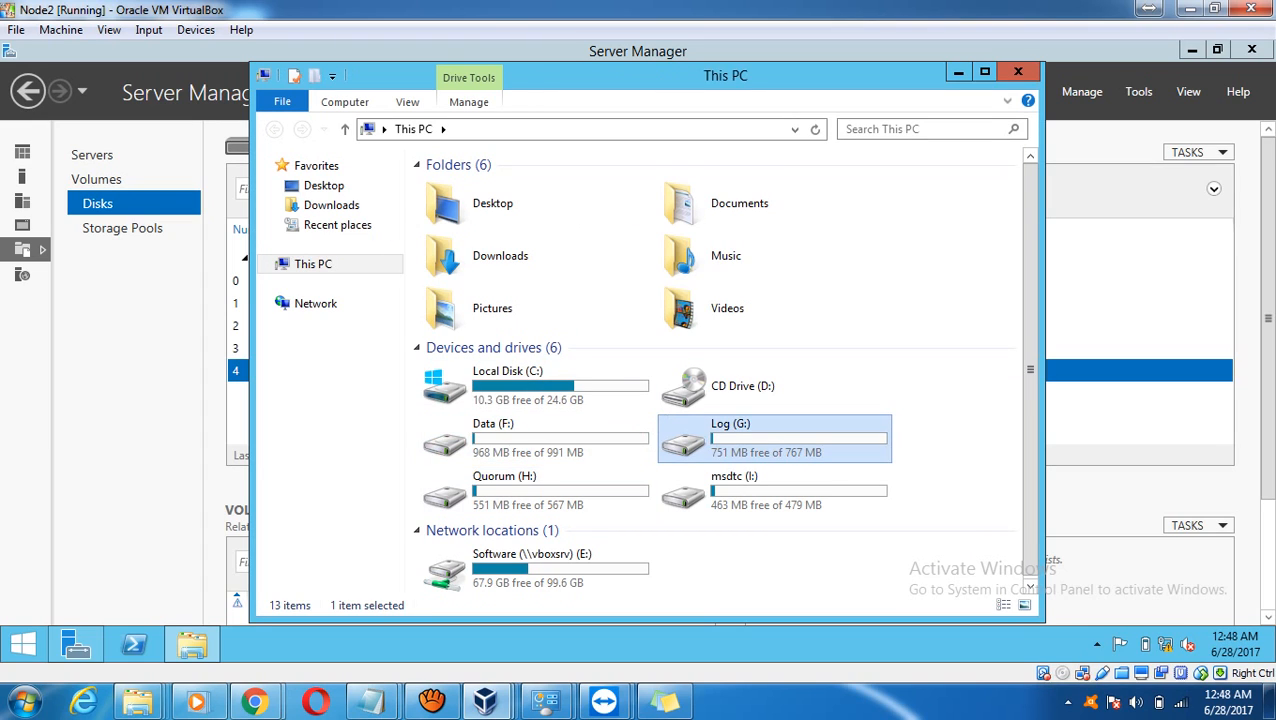
left_click(537, 491)
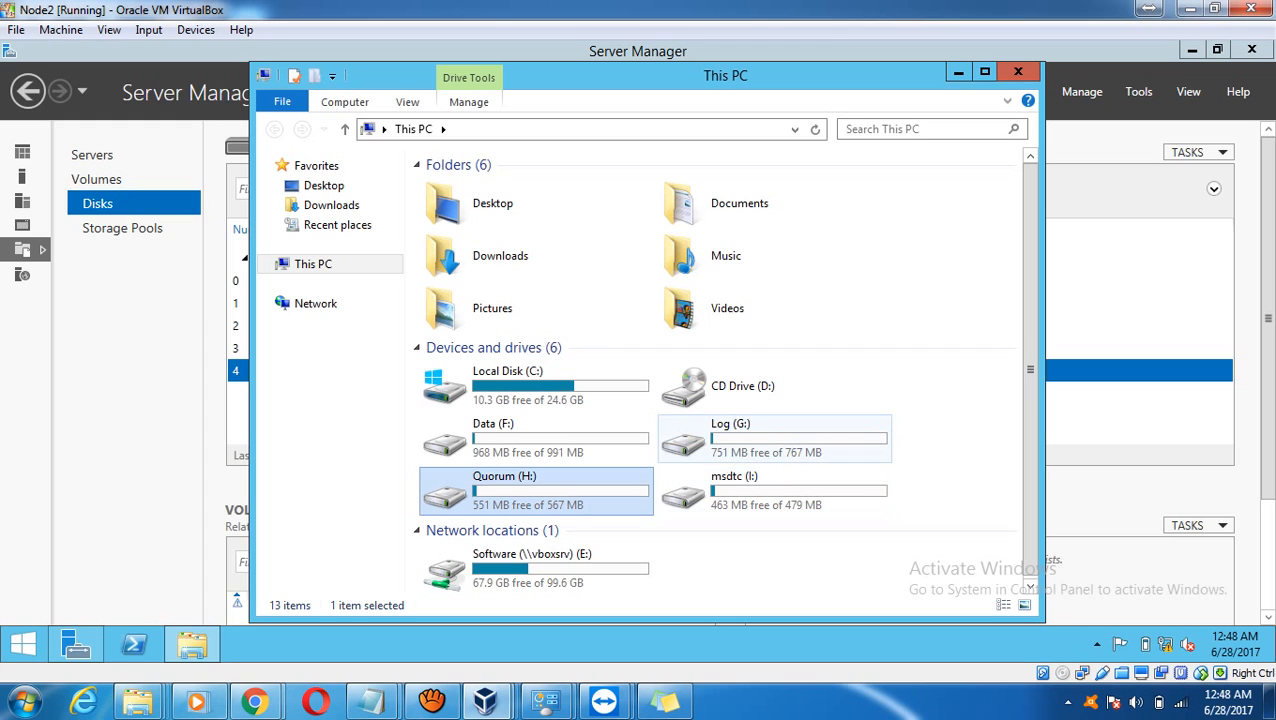
left_click(774, 439)
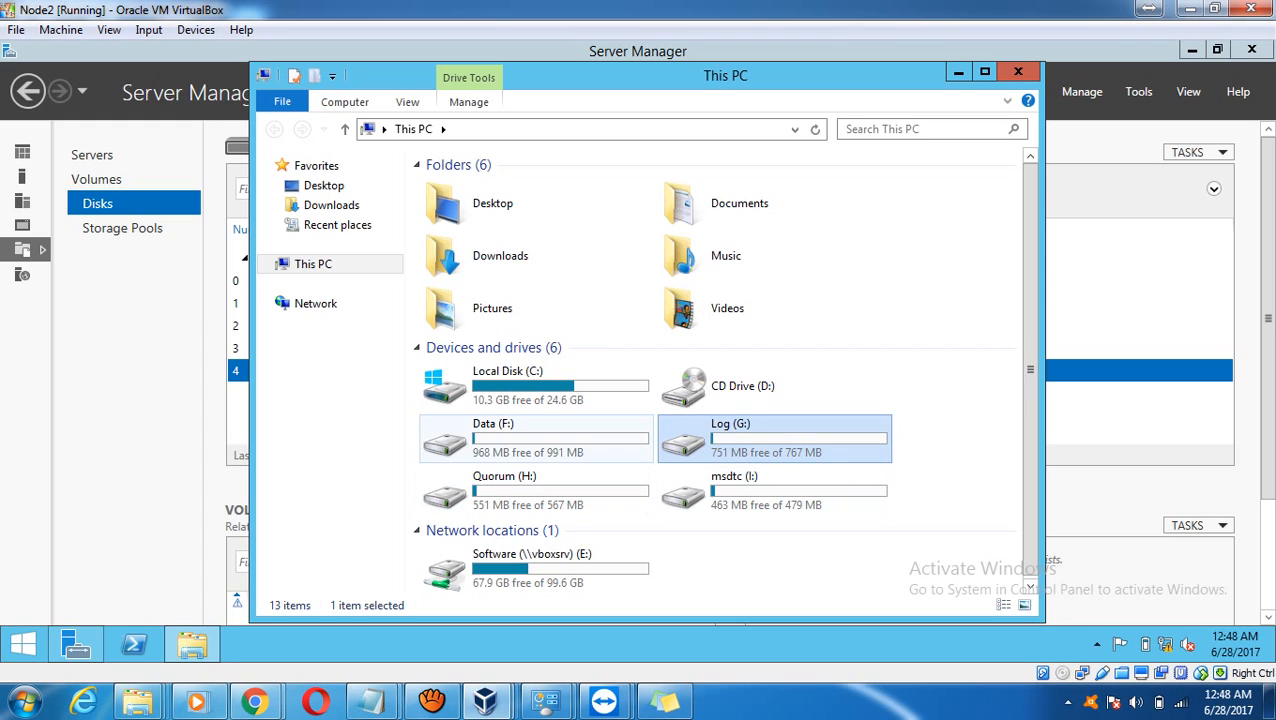
left_click(537, 439)
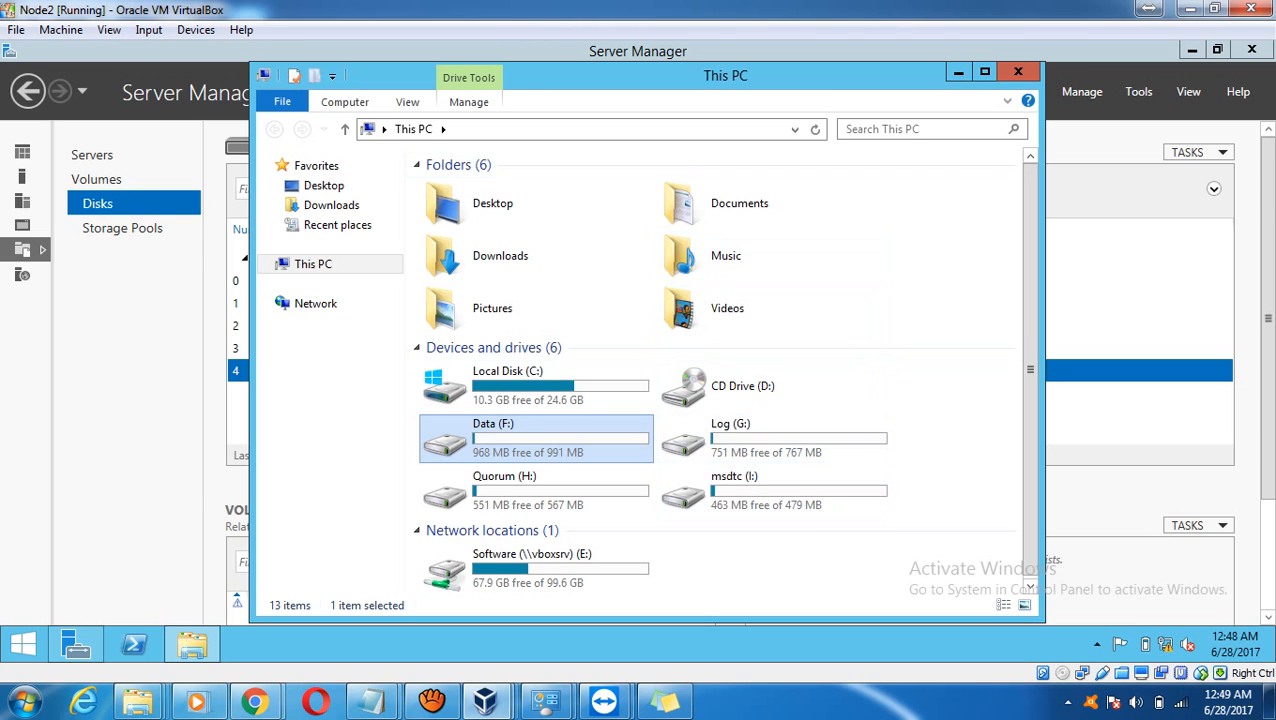
Minimize the This PC window to get back to the disk list in Server Manager.
left_click(958, 72)
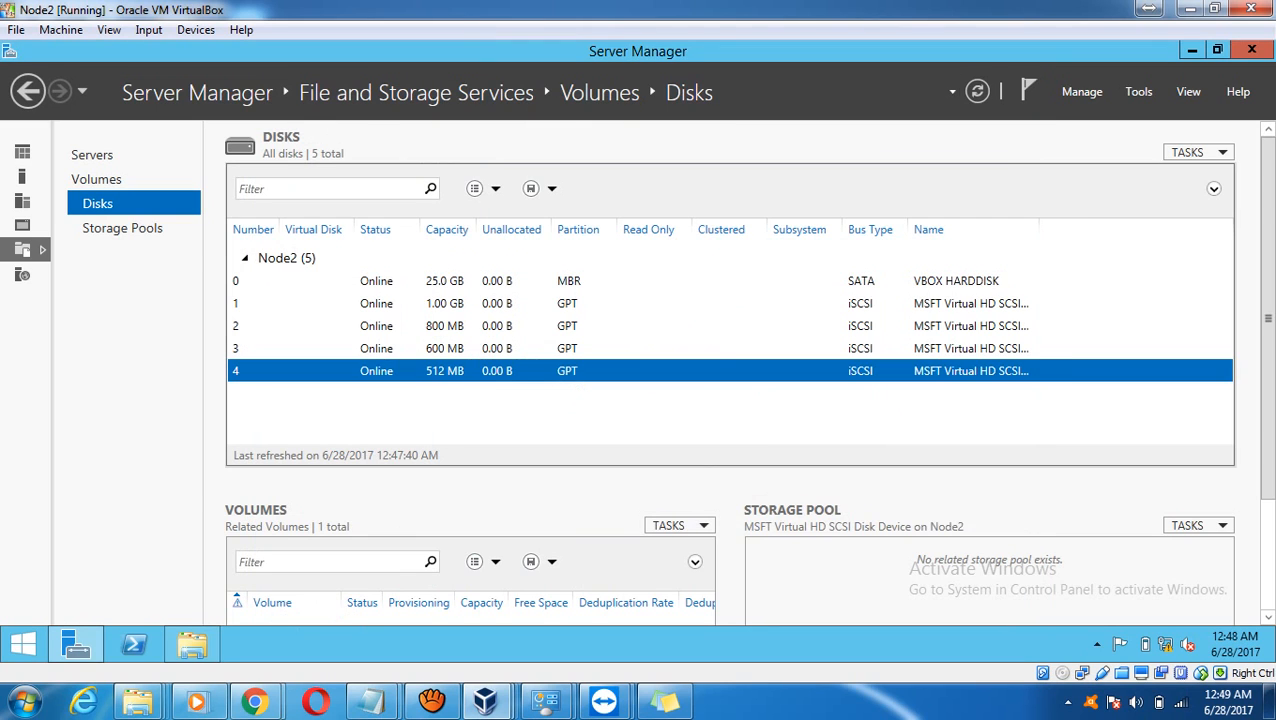
right_click(358, 328)
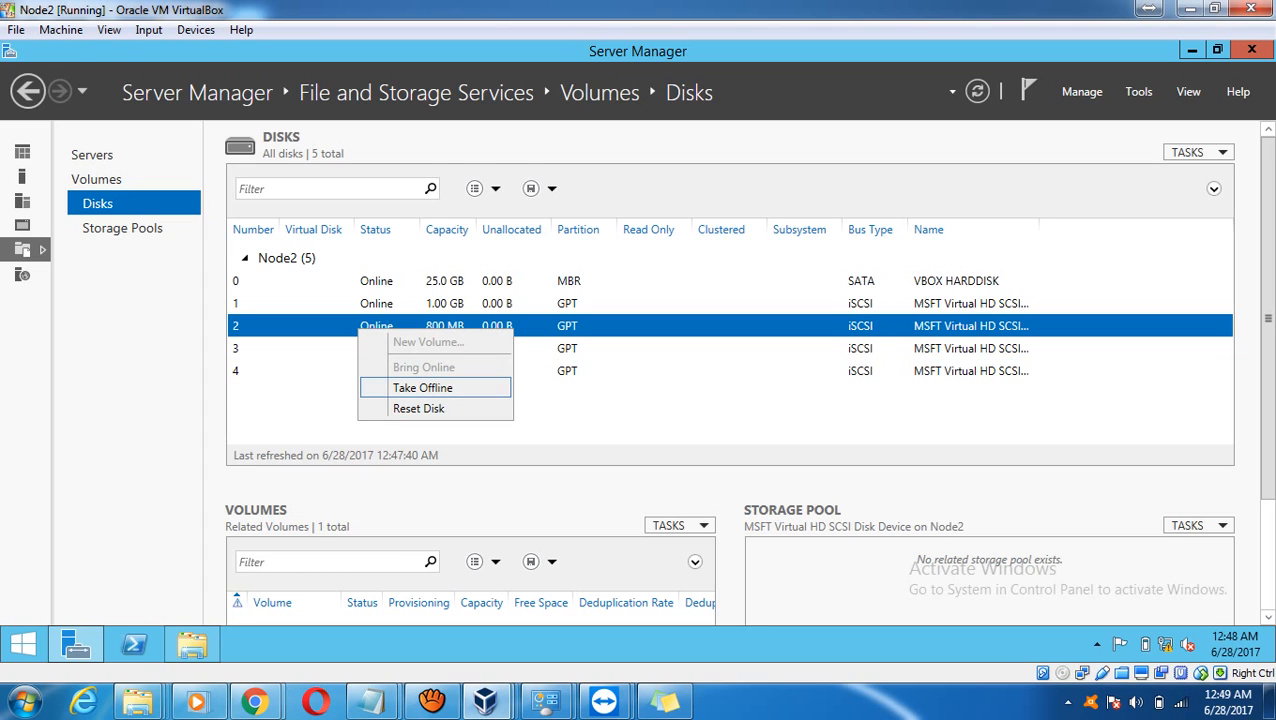
left_click(422, 387)
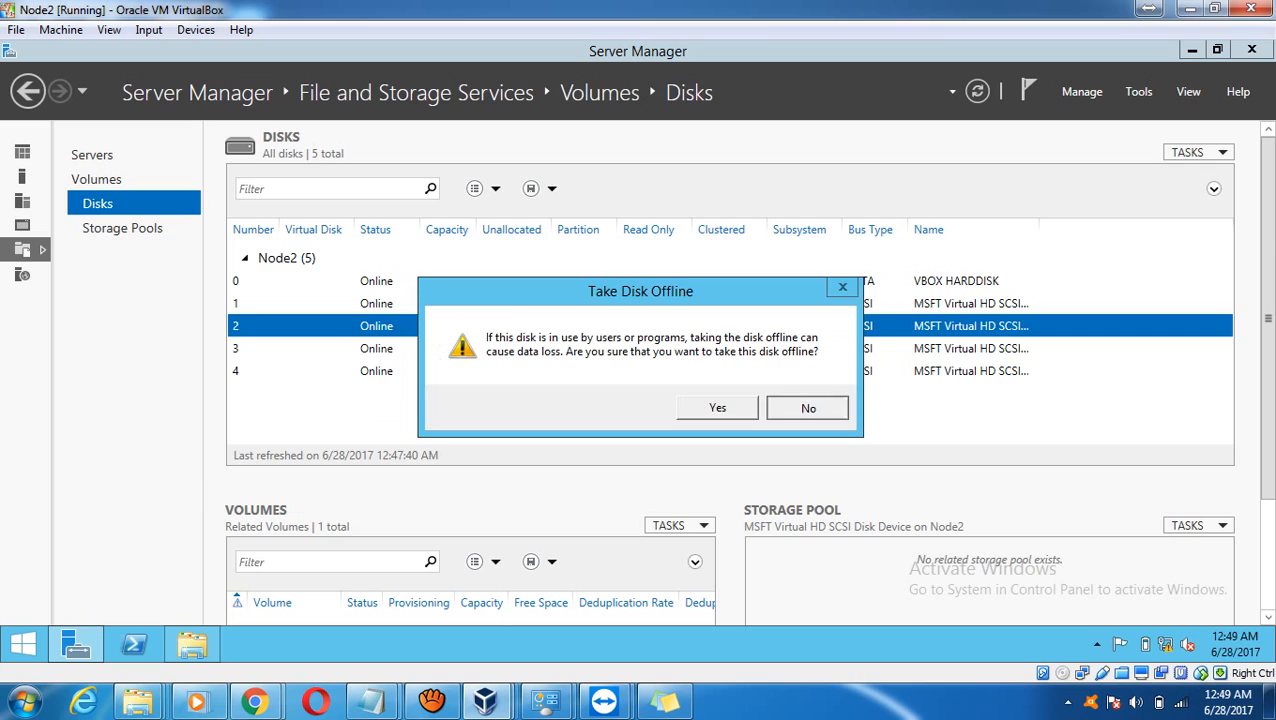
left_click(807, 407)
Reset disk 2, the 800 MB iSCSI disk, and start creating a new volume on it.
right_click(376, 328)
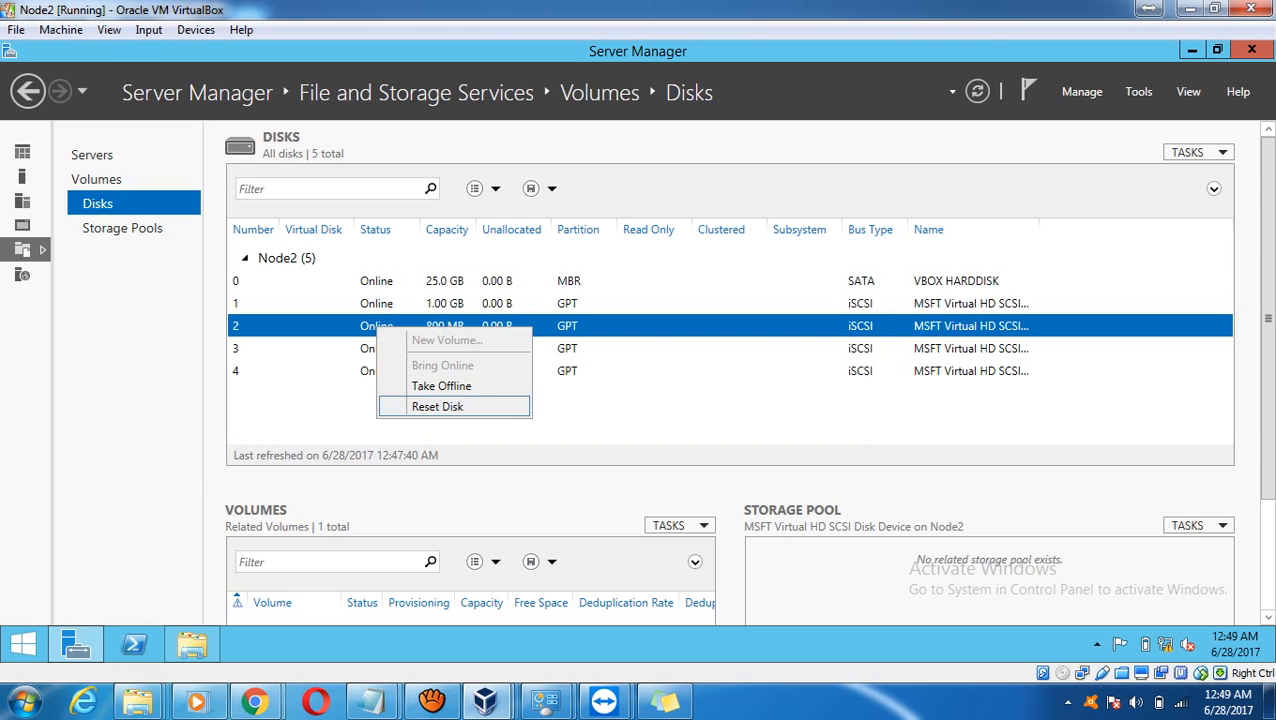
left_click(437, 406)
left_click(726, 407)
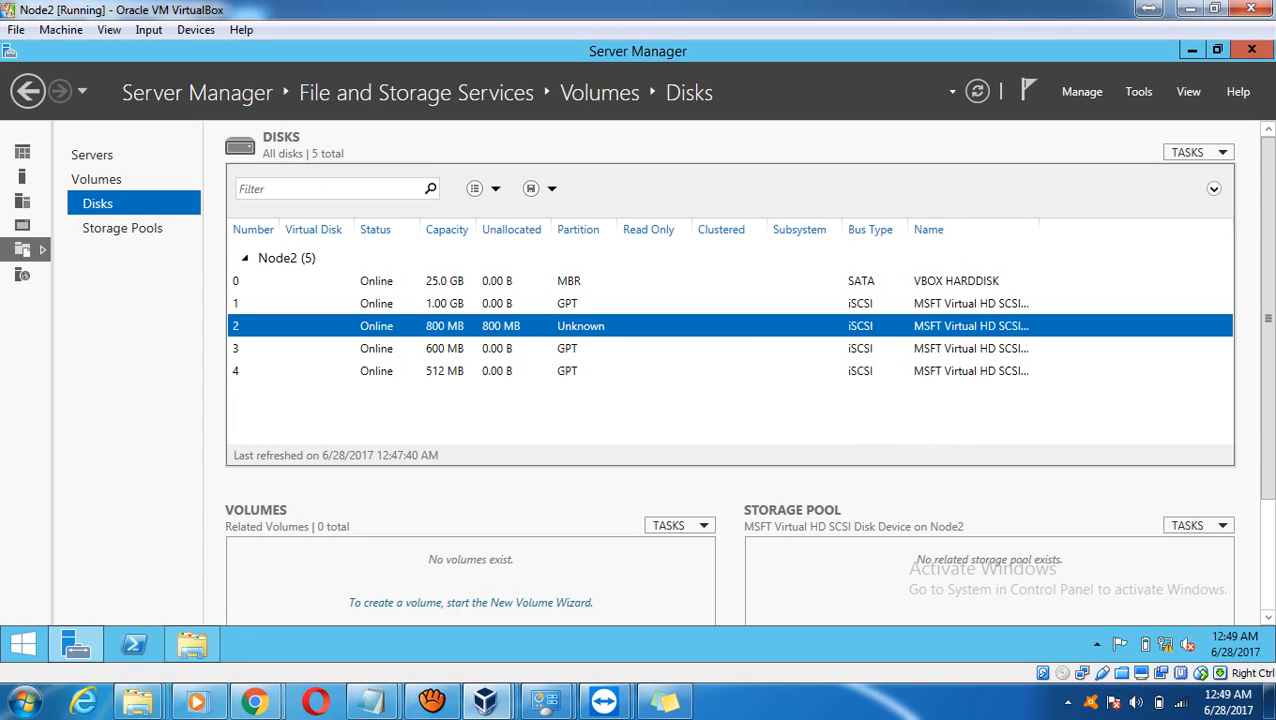
right_click(376, 326)
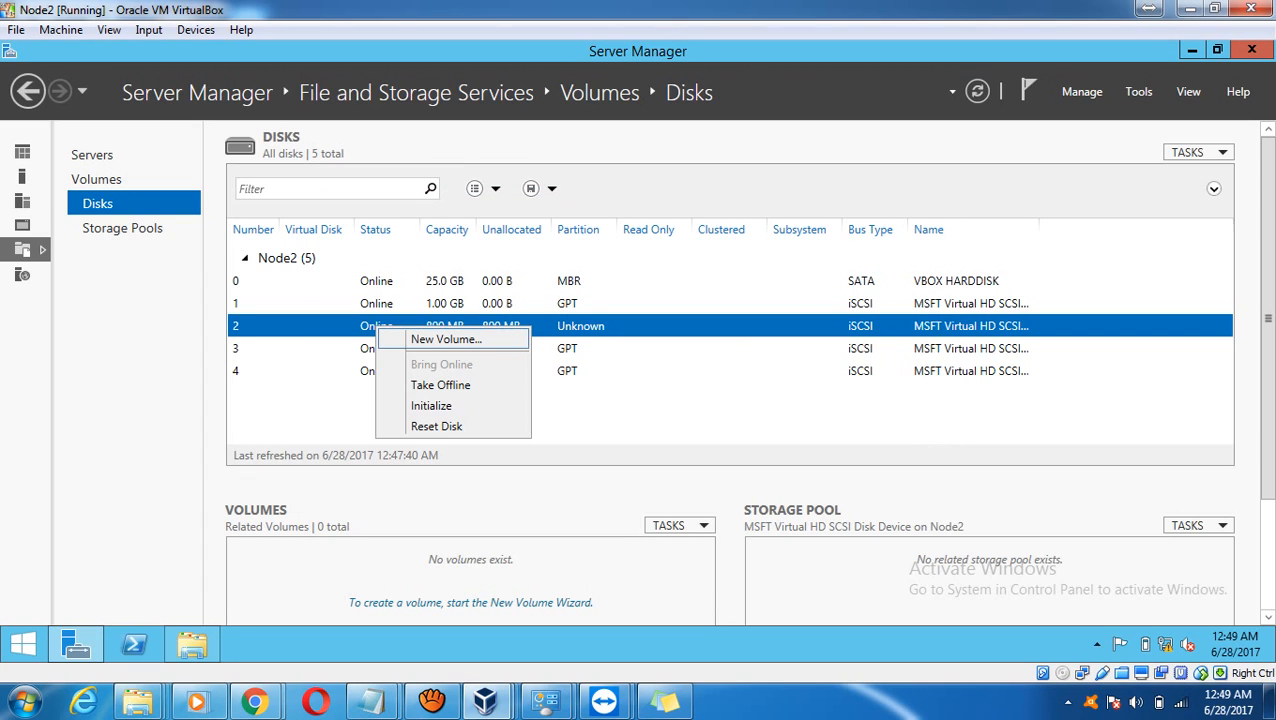
left_click(446, 339)
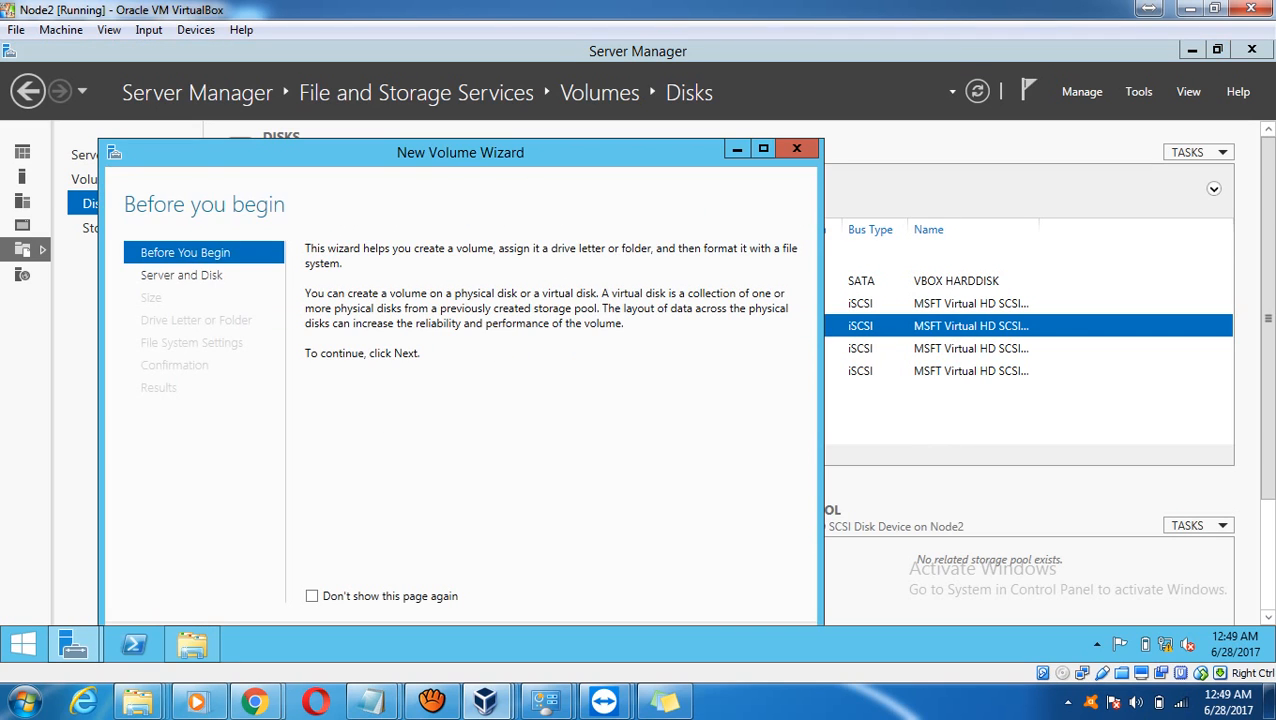
left_click(737, 149)
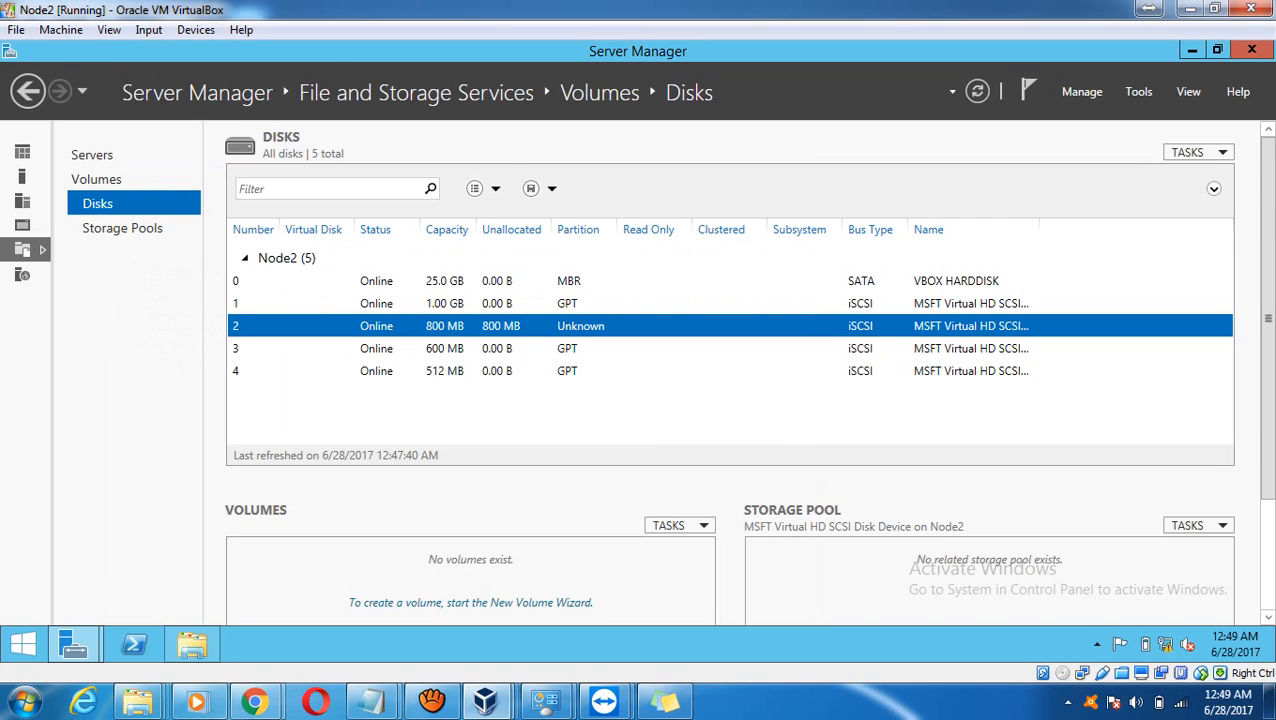
right_click(73, 645)
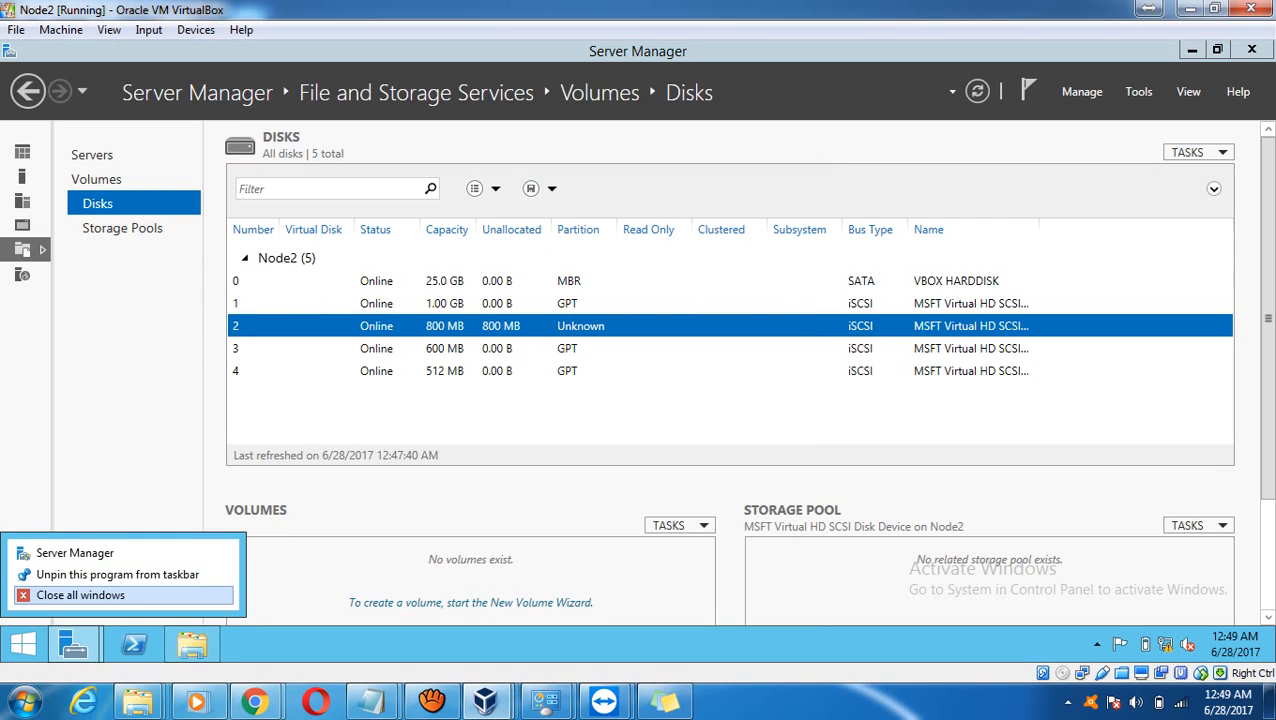
left_click(80, 595)
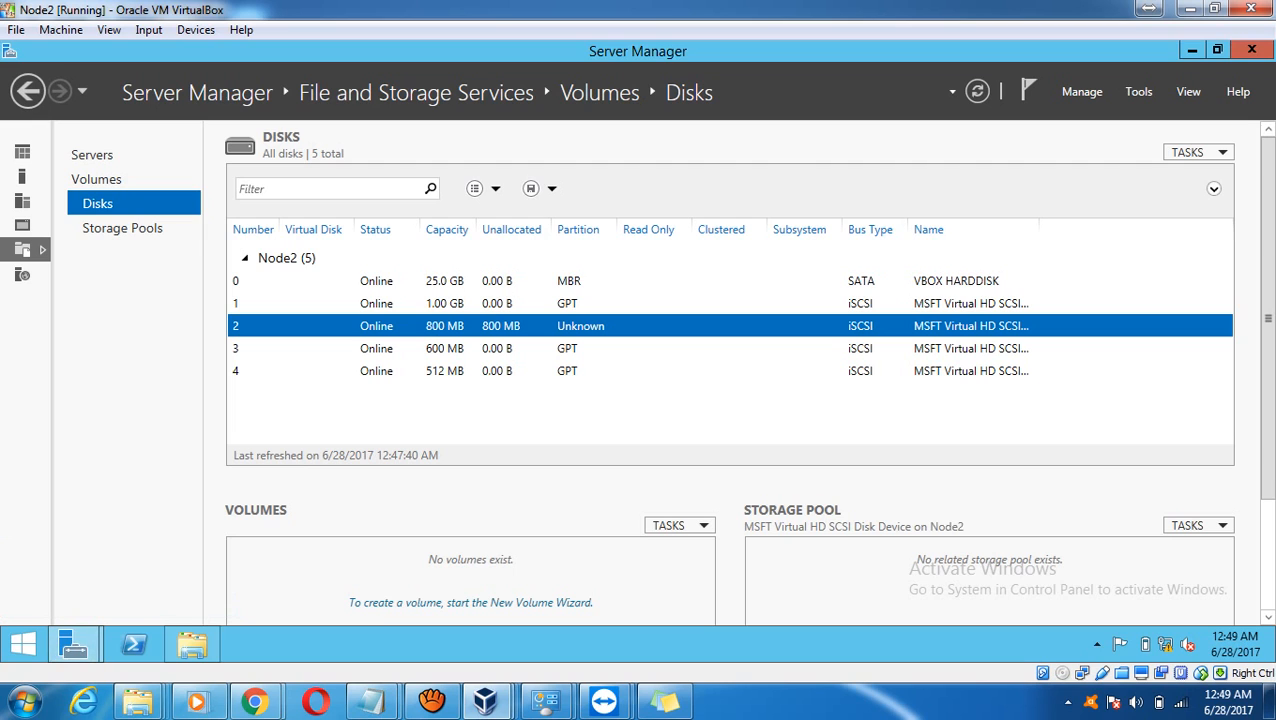
mouse_move(73, 645)
left_click(313, 541)
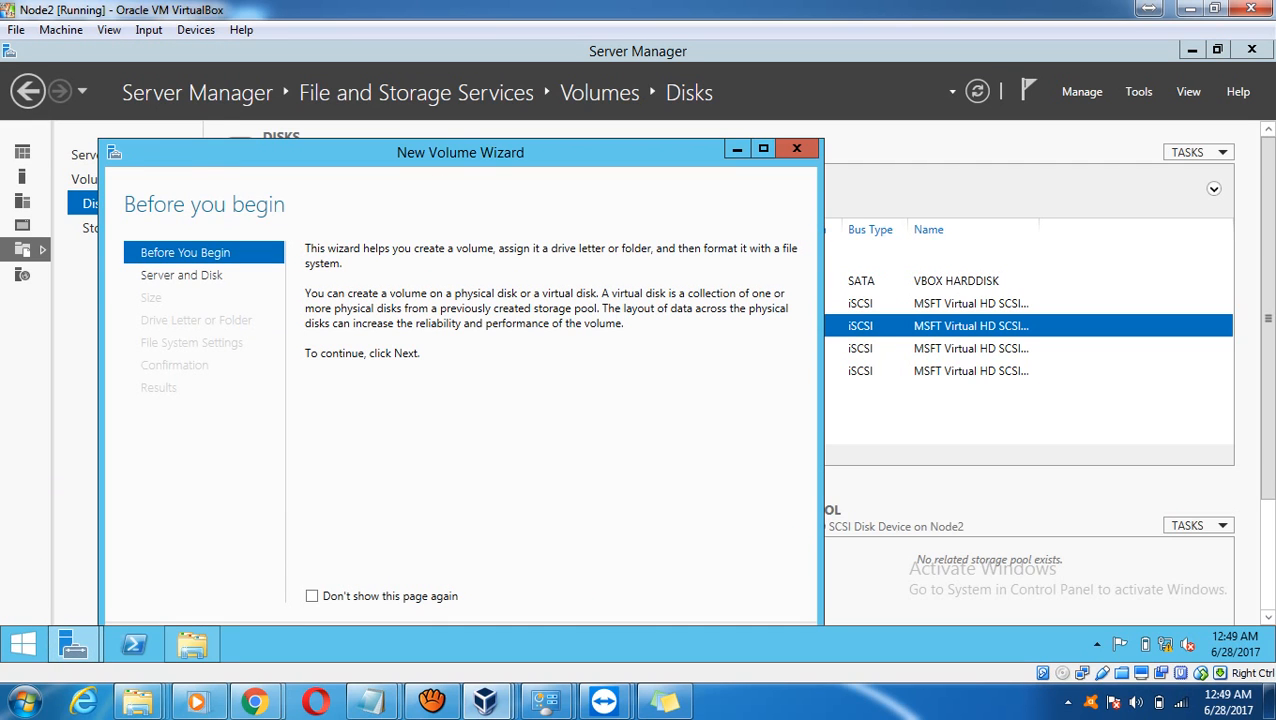
Provision the volume on Disk 2 of Node2, initialize the disk as GPT, and accept the 768 MB volume size.
left_click(763, 149)
key("Return")
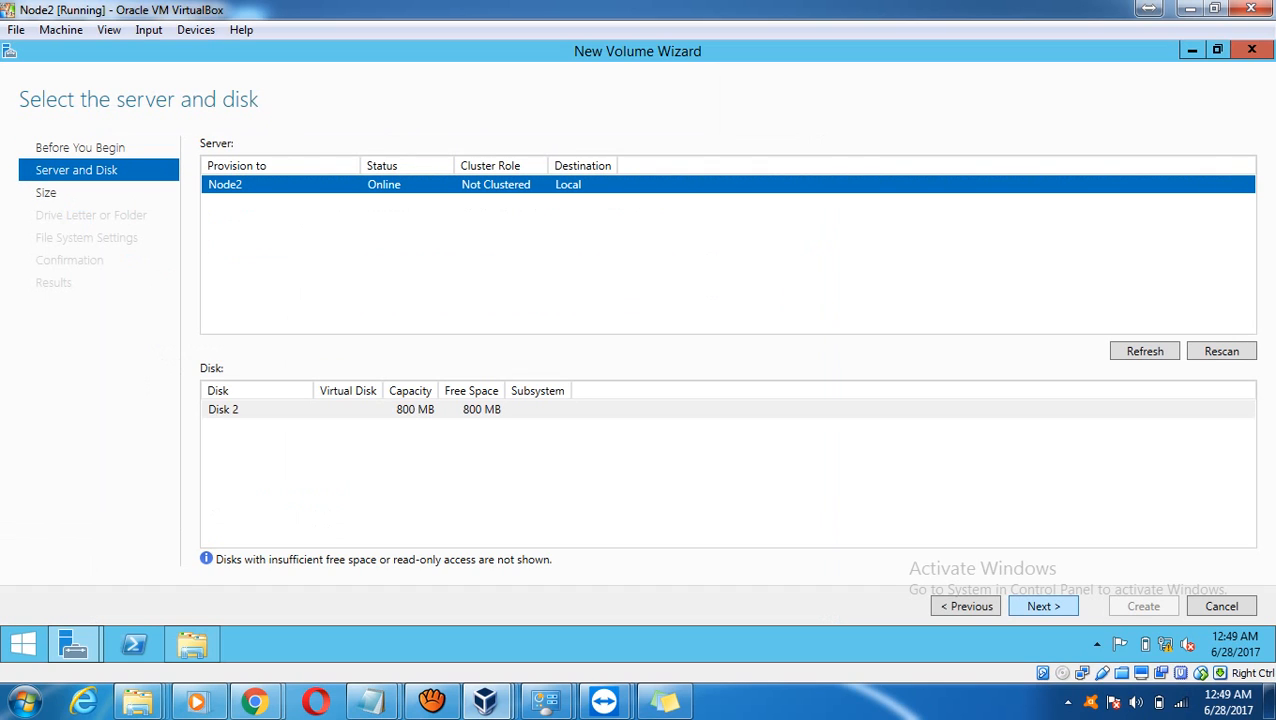
key("Return")
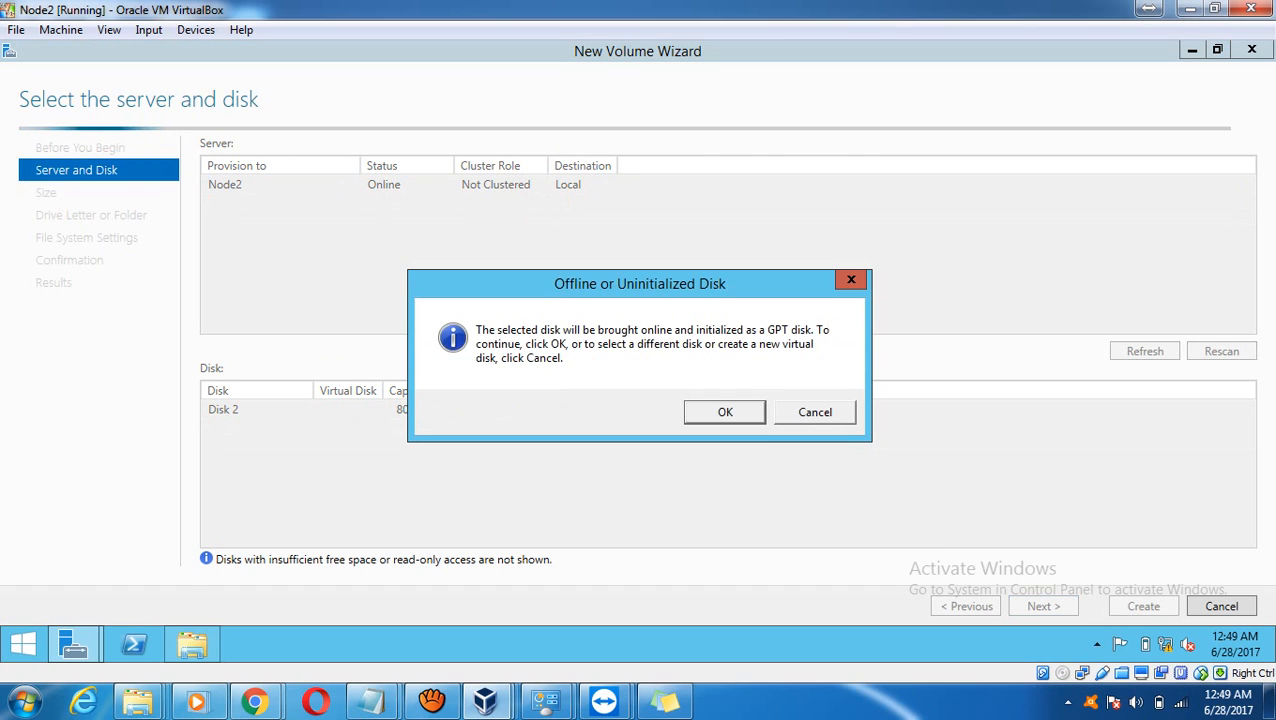
key("Return")
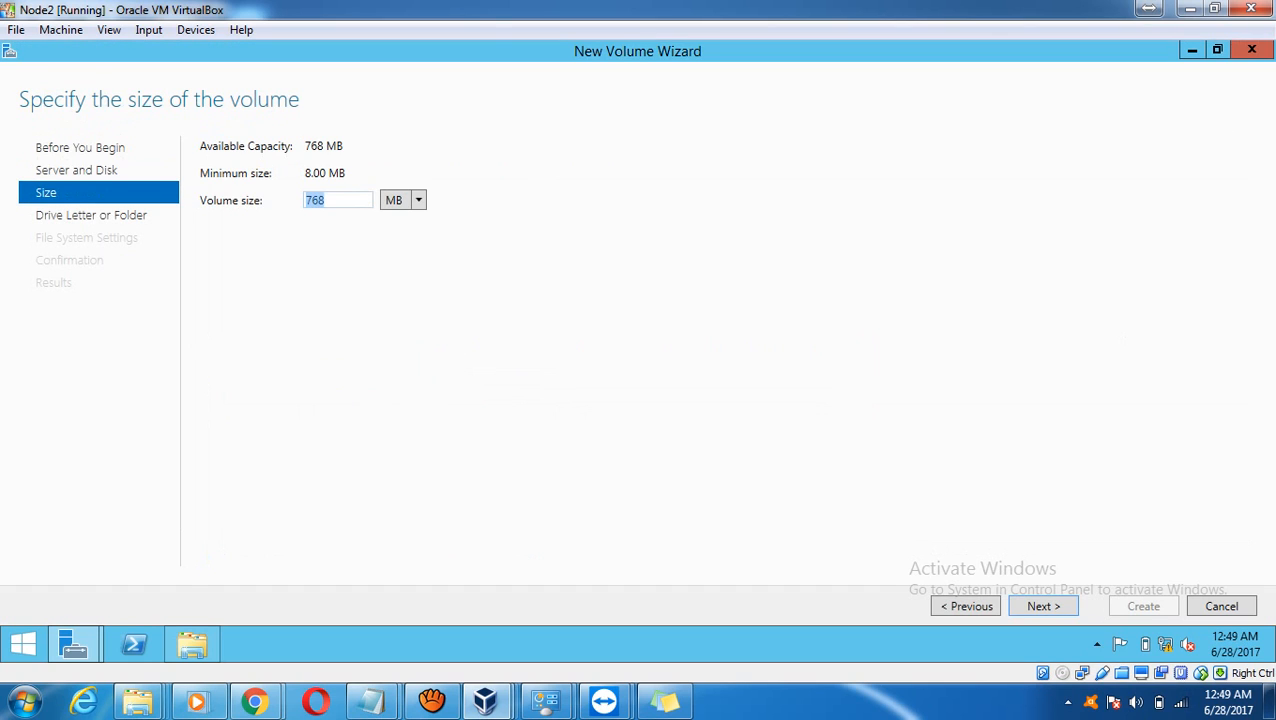
key("Return")
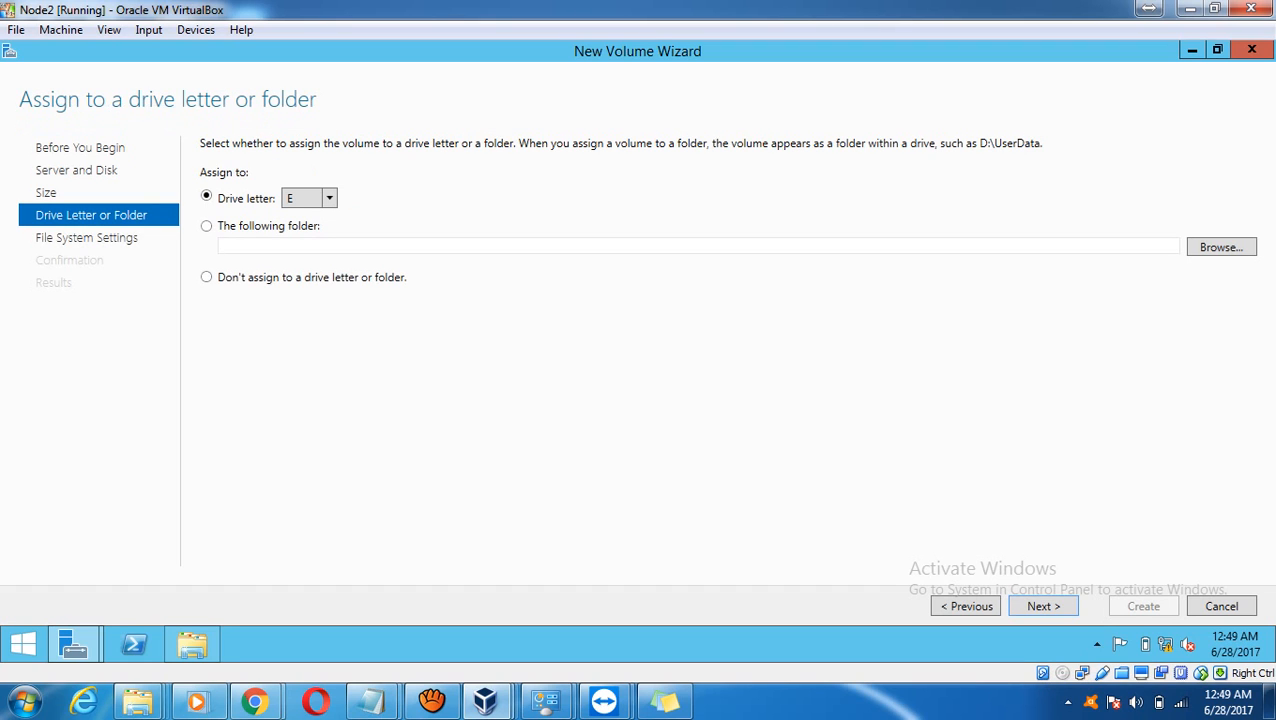
Assign drive letter L to the new volume and label it Log, keeping NTFS and the default allocation unit size.
left_click(329, 198)
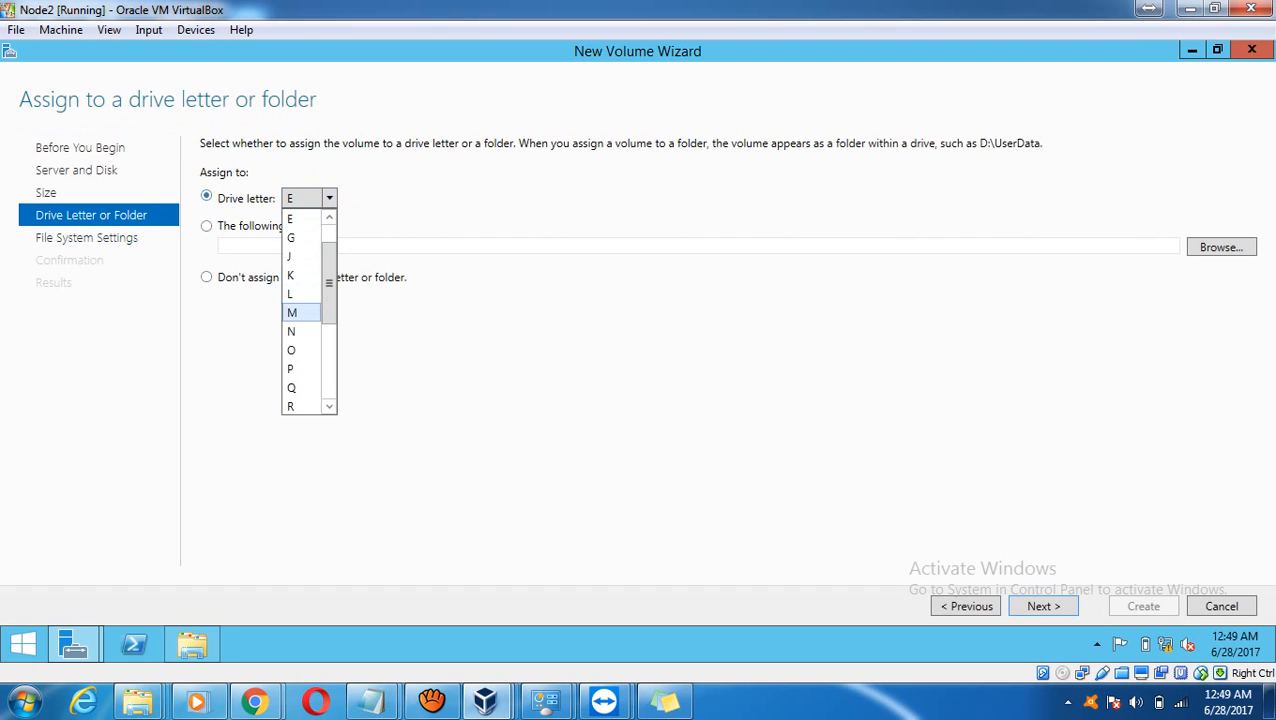
left_click(301, 294)
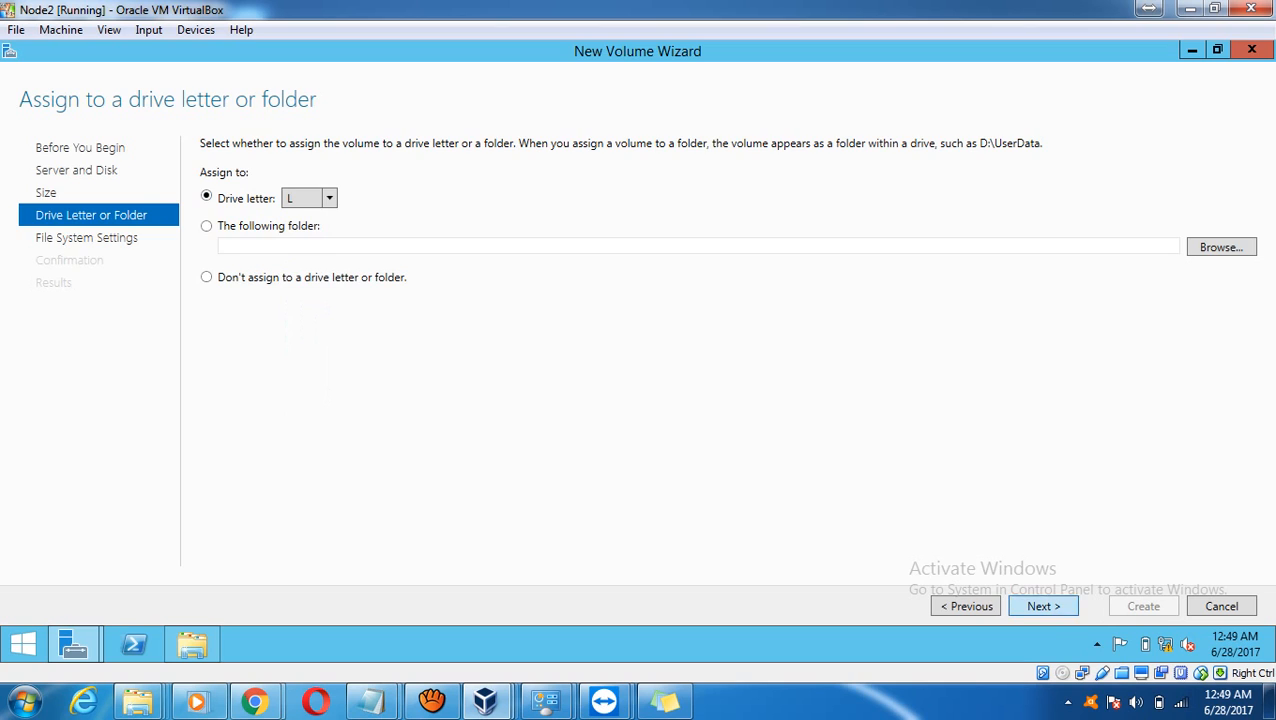
left_click(1043, 606)
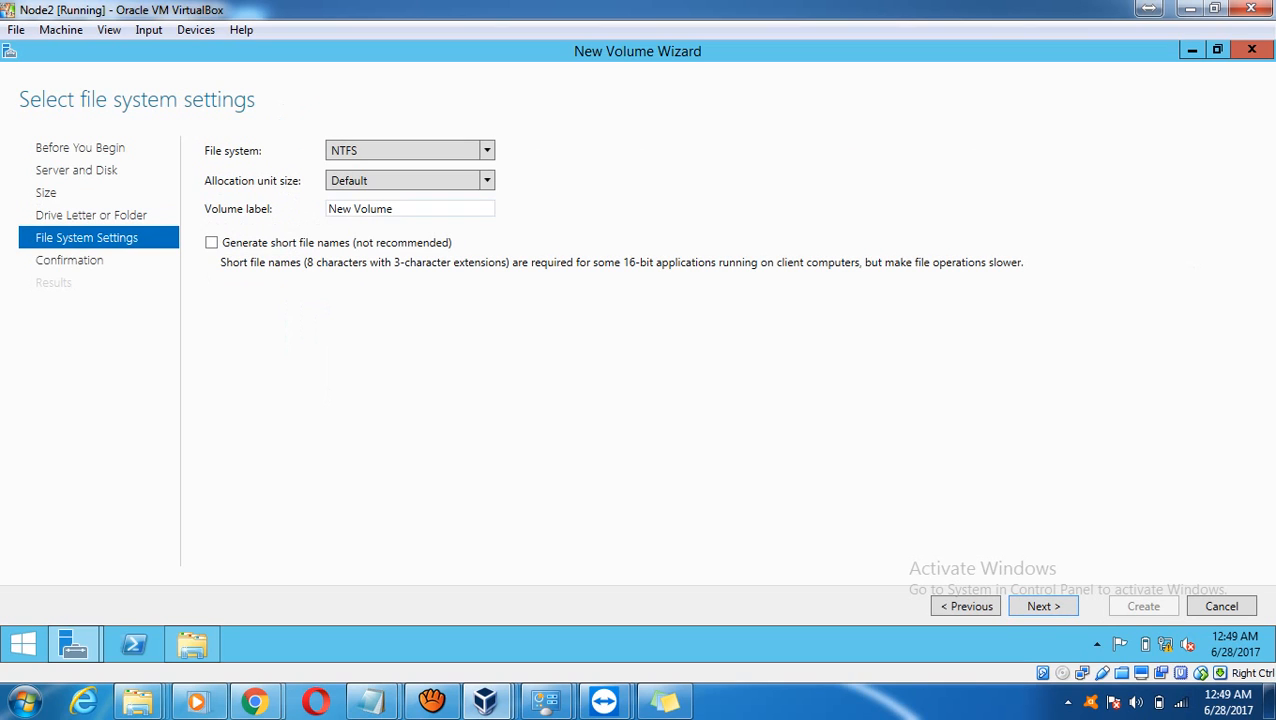
left_click_drag(396, 209, 326, 209)
type("Log")
left_click(1043, 606)
Create the Log volume with the confirmed settings and close the completed wizard.
key("Tab")
key("Tab")
key("Tab")
key("Tab")
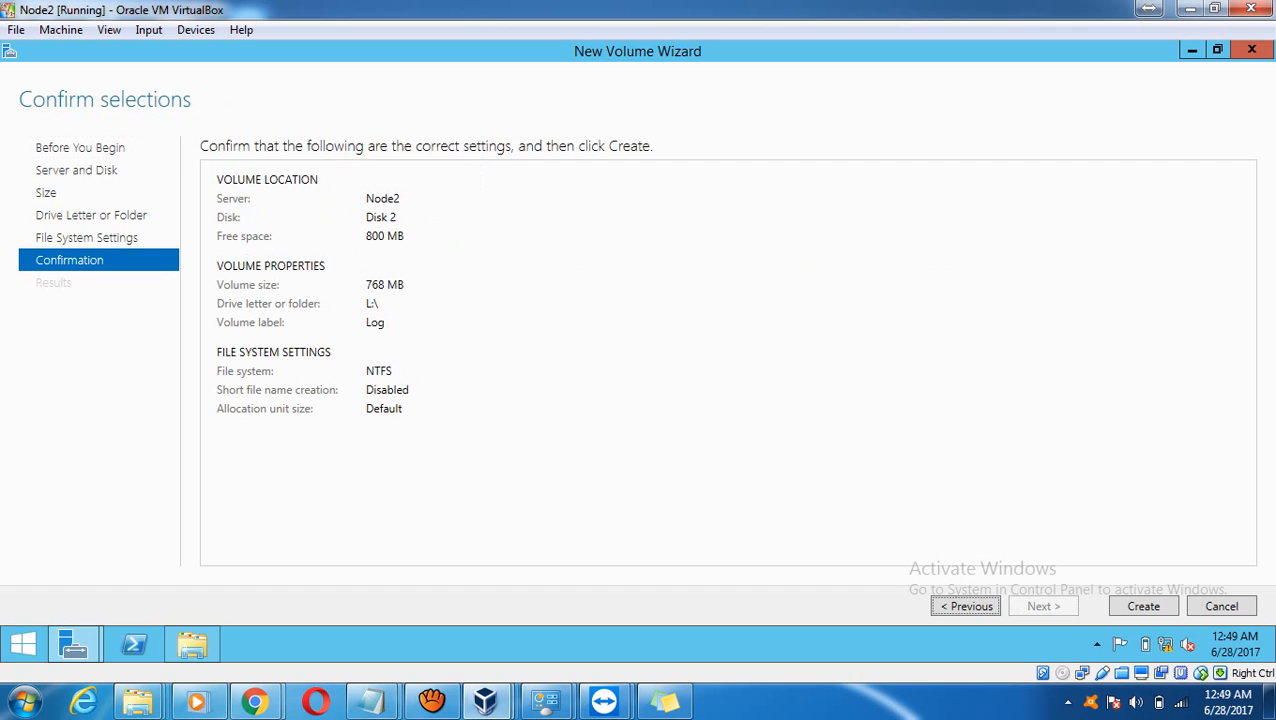
key("shift+Tab")
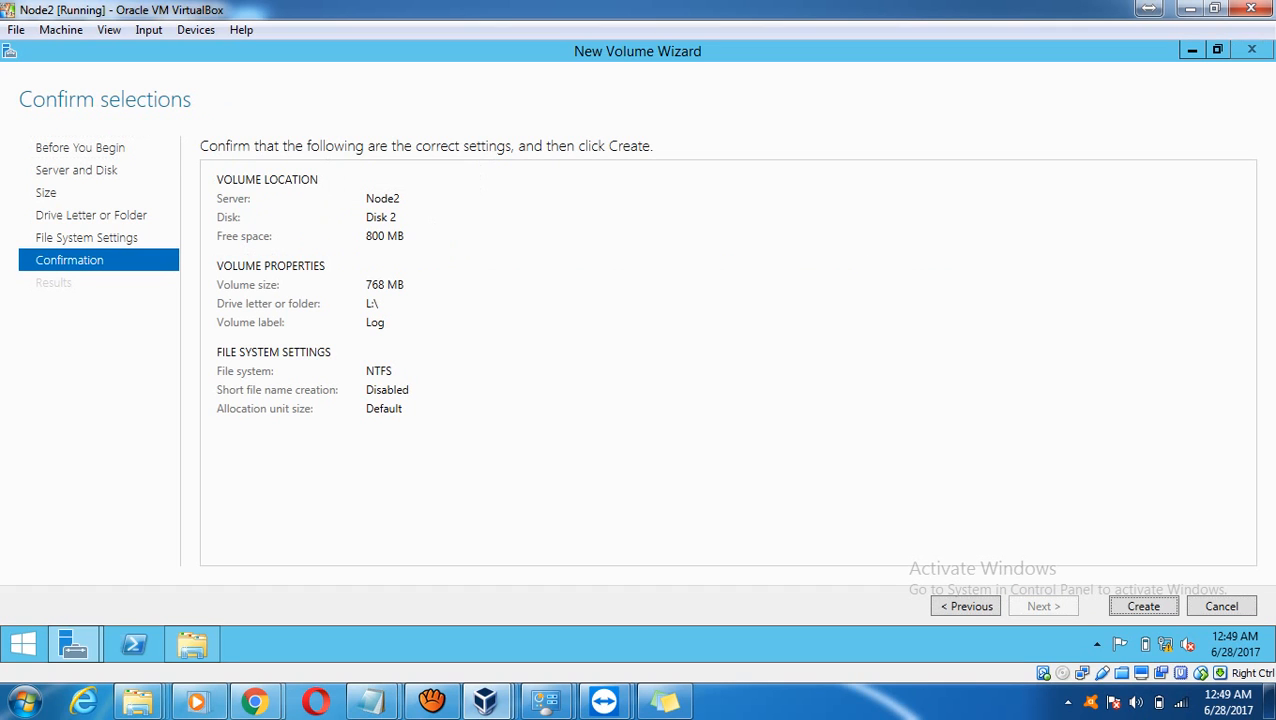
key("Return")
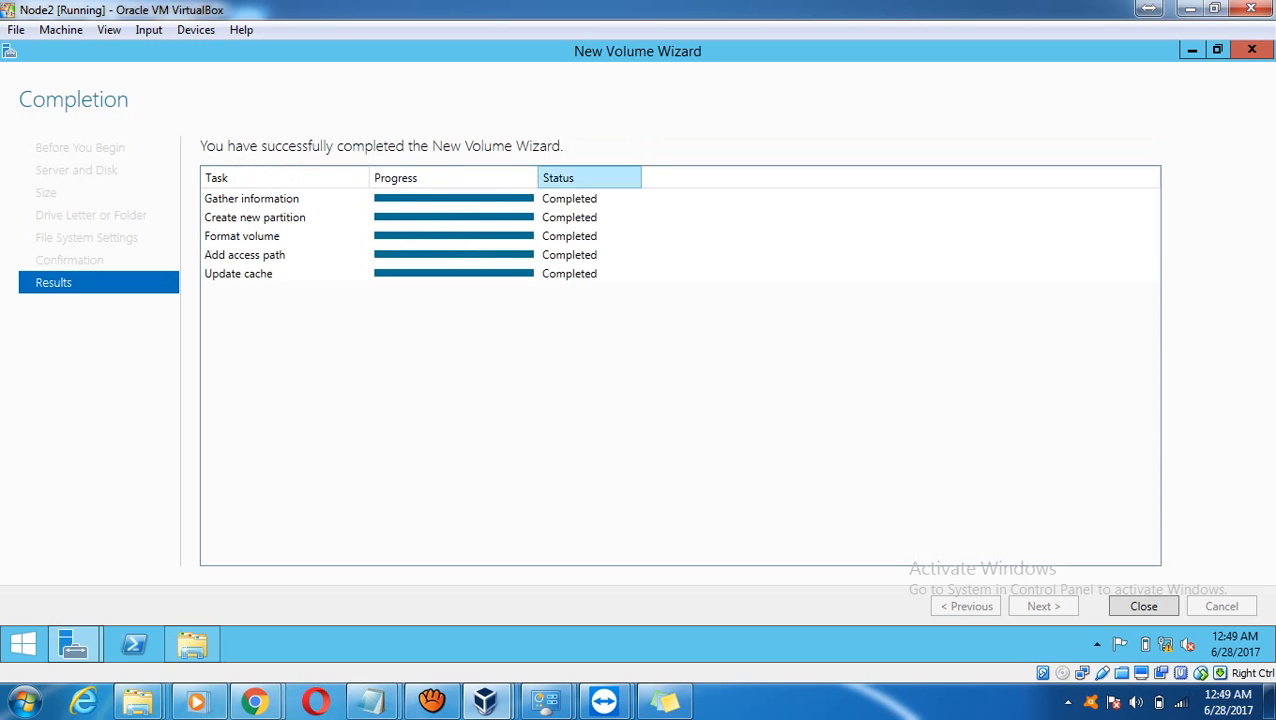
key("Return")
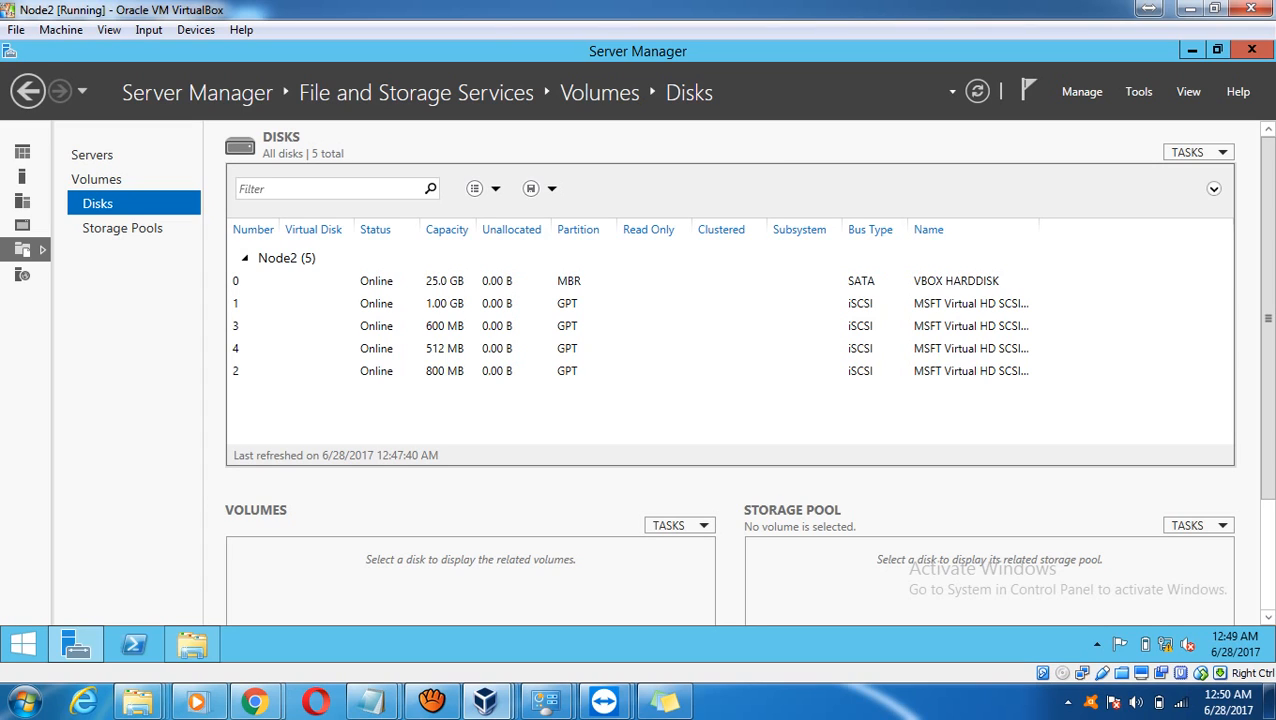
Reset disk 3, the 600 MB iSCSI disk, and confirm erasing its data.
left_click(445, 326)
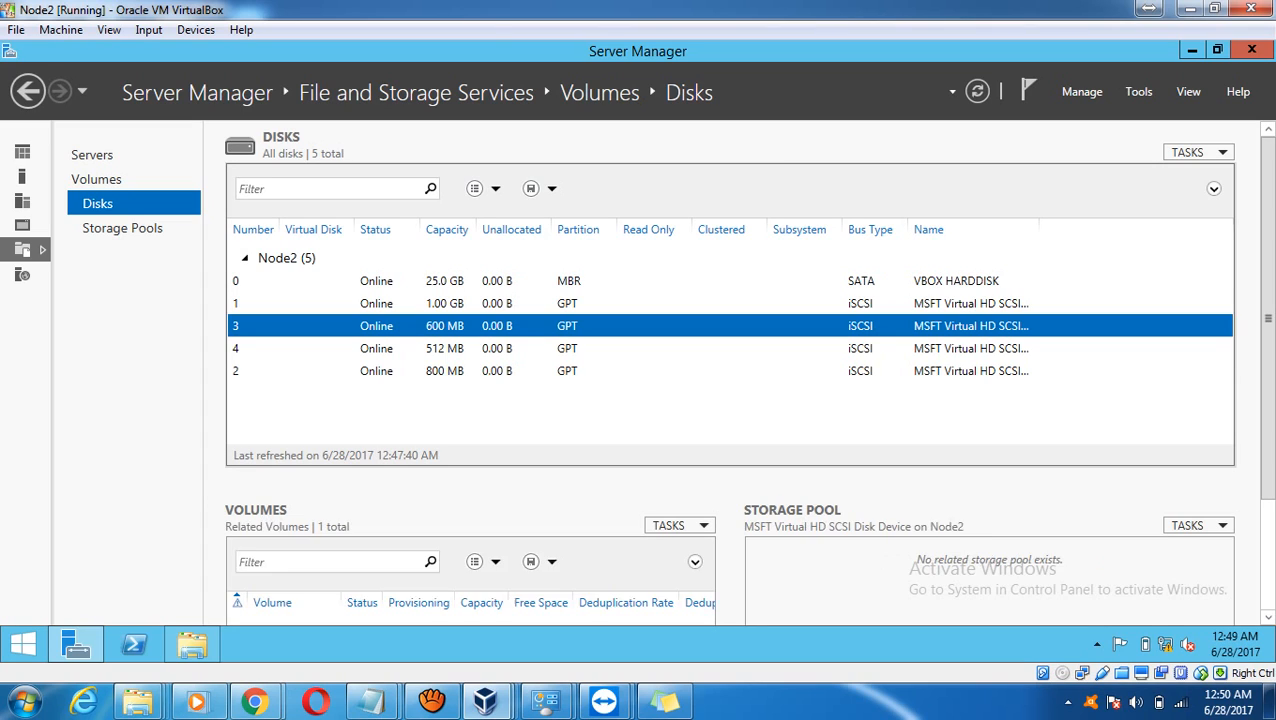
right_click(388, 326)
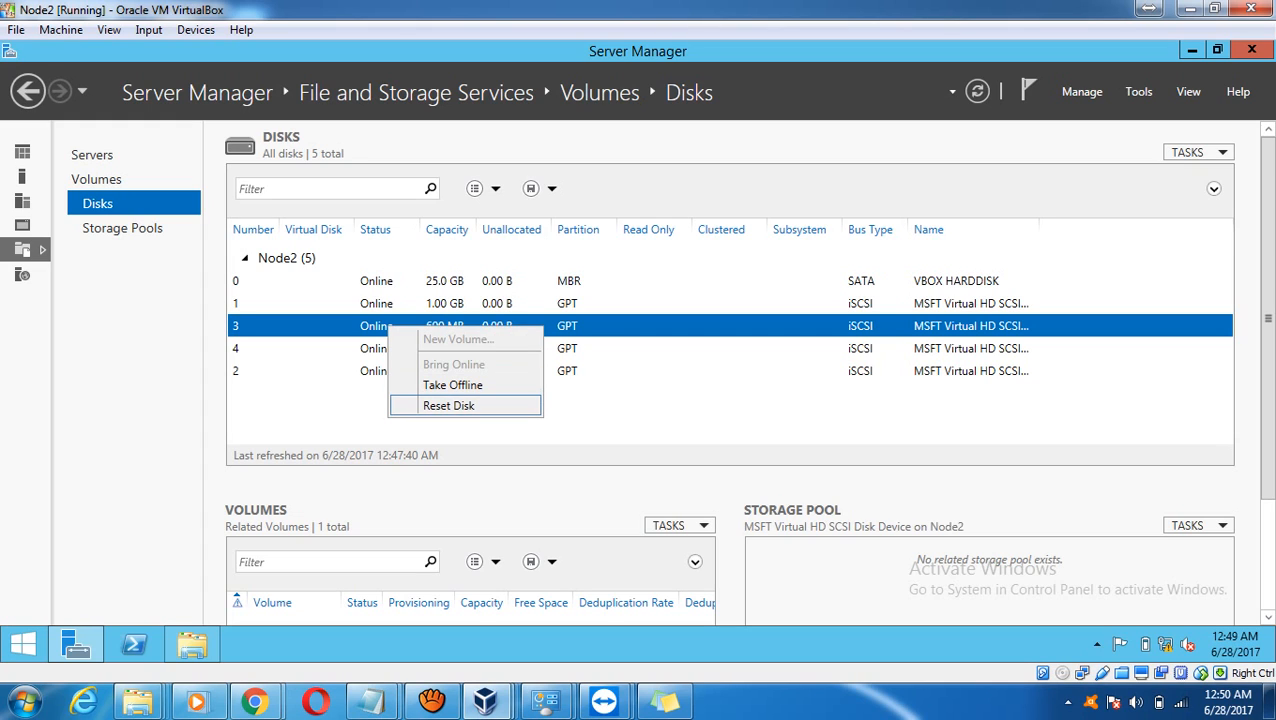
left_click(448, 405)
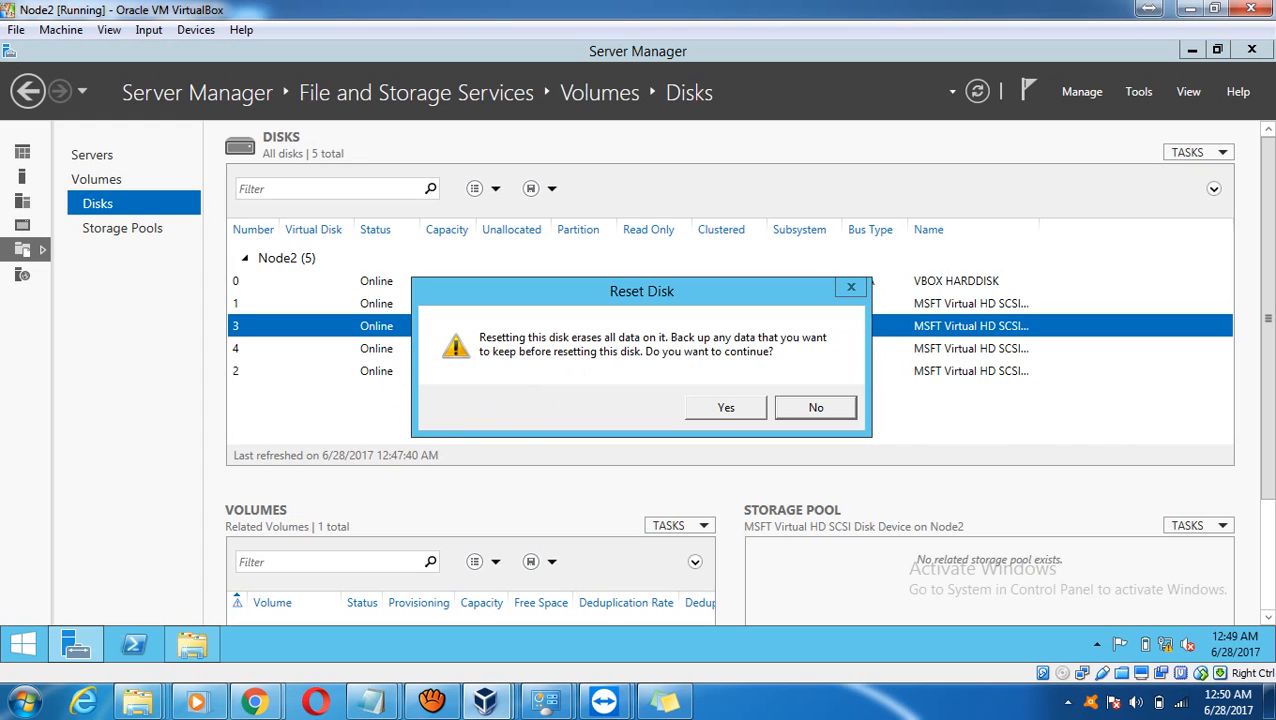
left_click(726, 407)
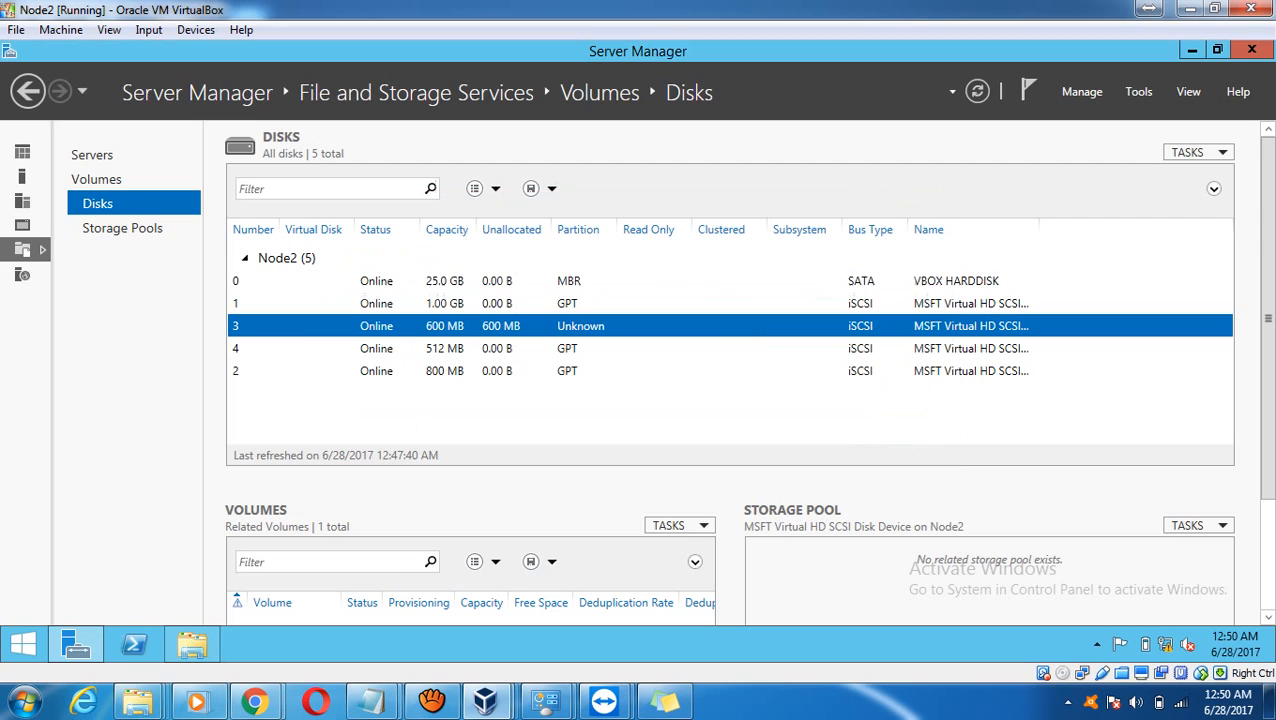
Start a new volume on Disk 3 of Node2, initialize the disk as GPT, and accept the default volume size.
right_click(374, 324)
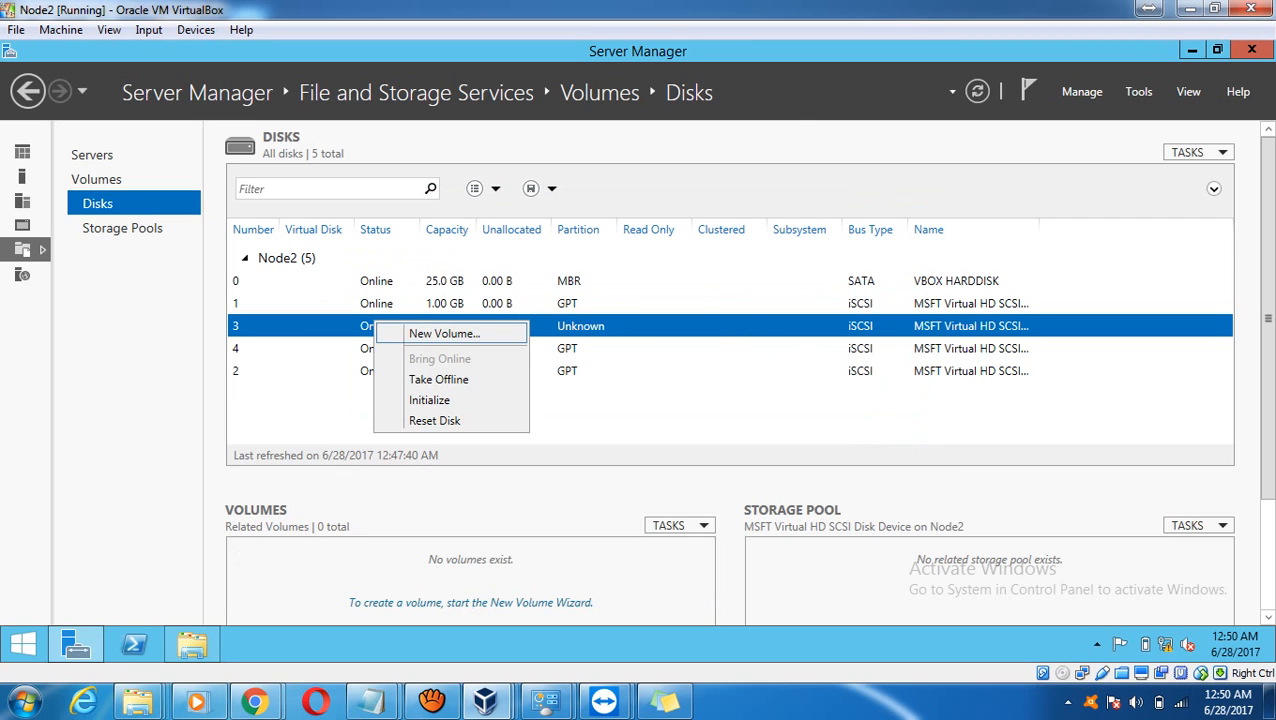
left_click(444, 333)
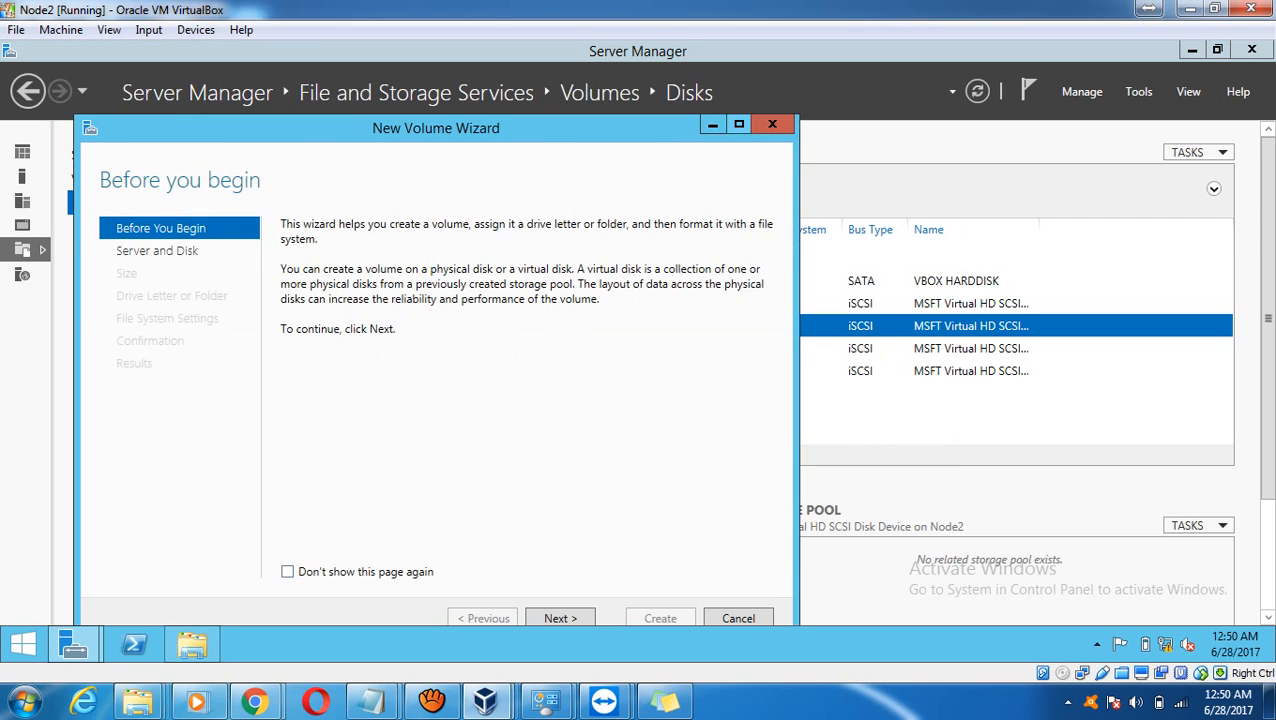
left_click(738, 124)
left_click(1043, 606)
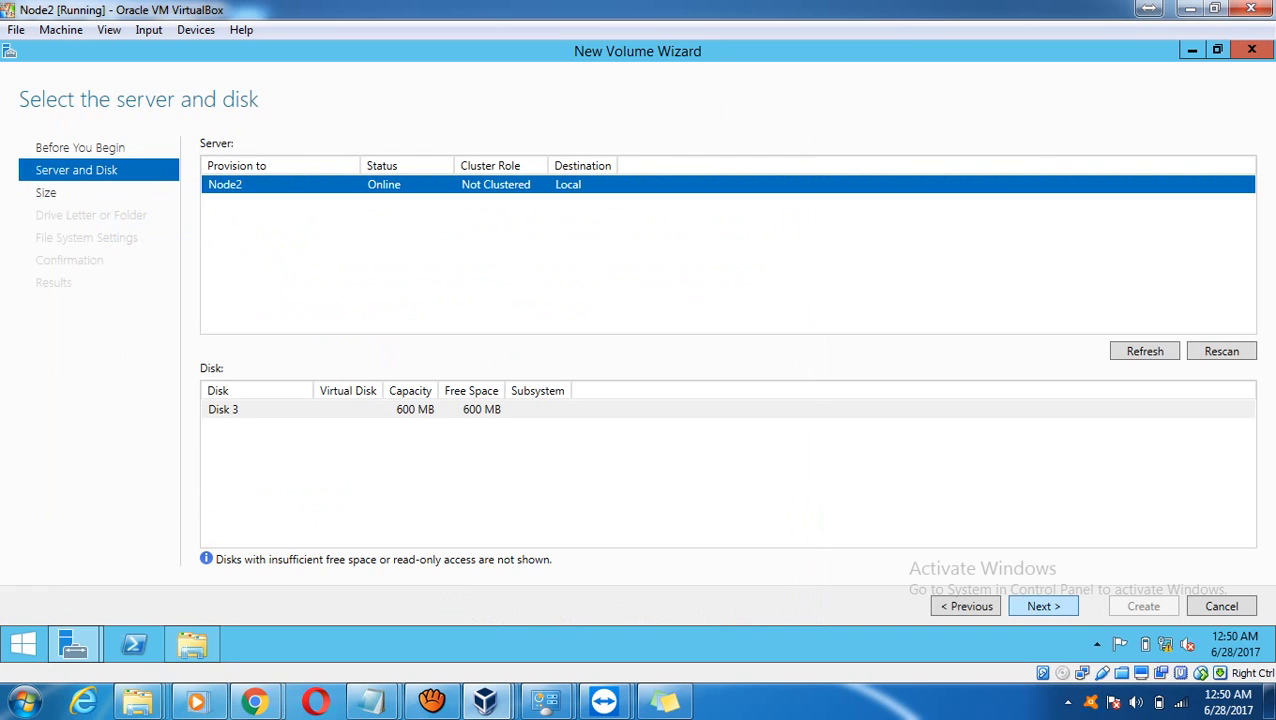
left_click(1043, 606)
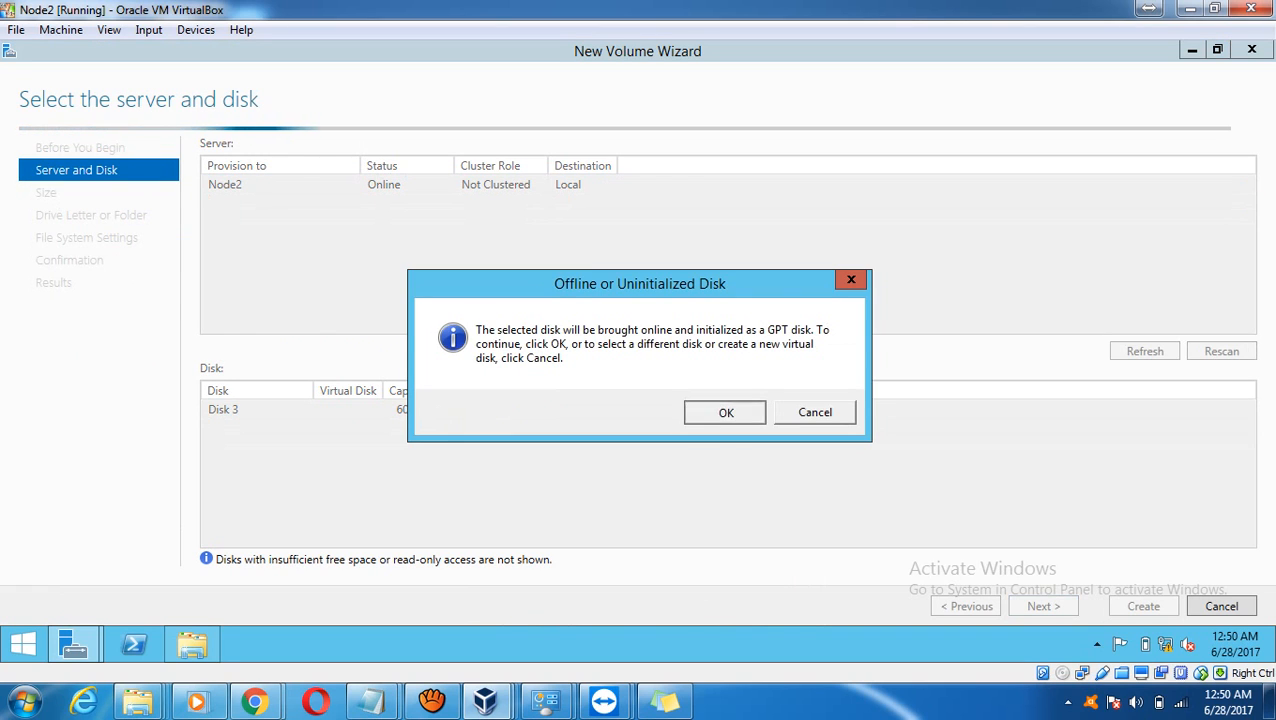
key("Return")
key("Return")
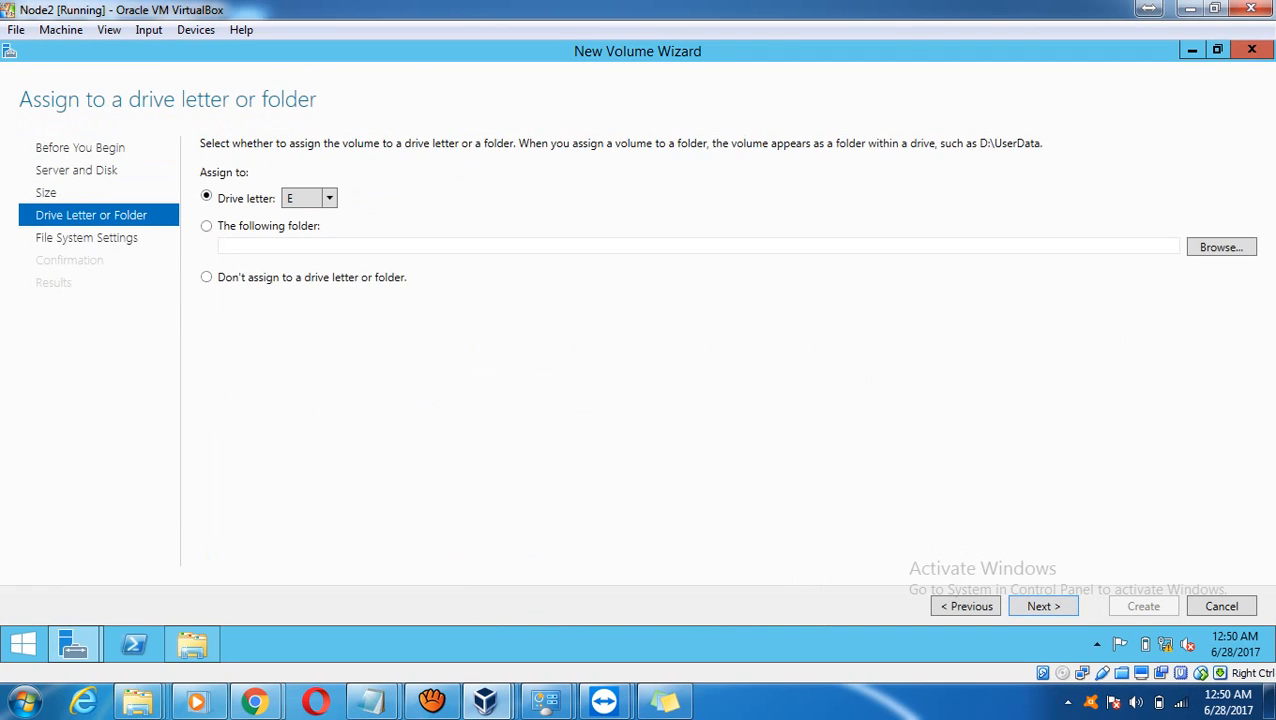
Assign drive letter Q to the new volume and set its volume label to Quorum.
left_click(328, 198)
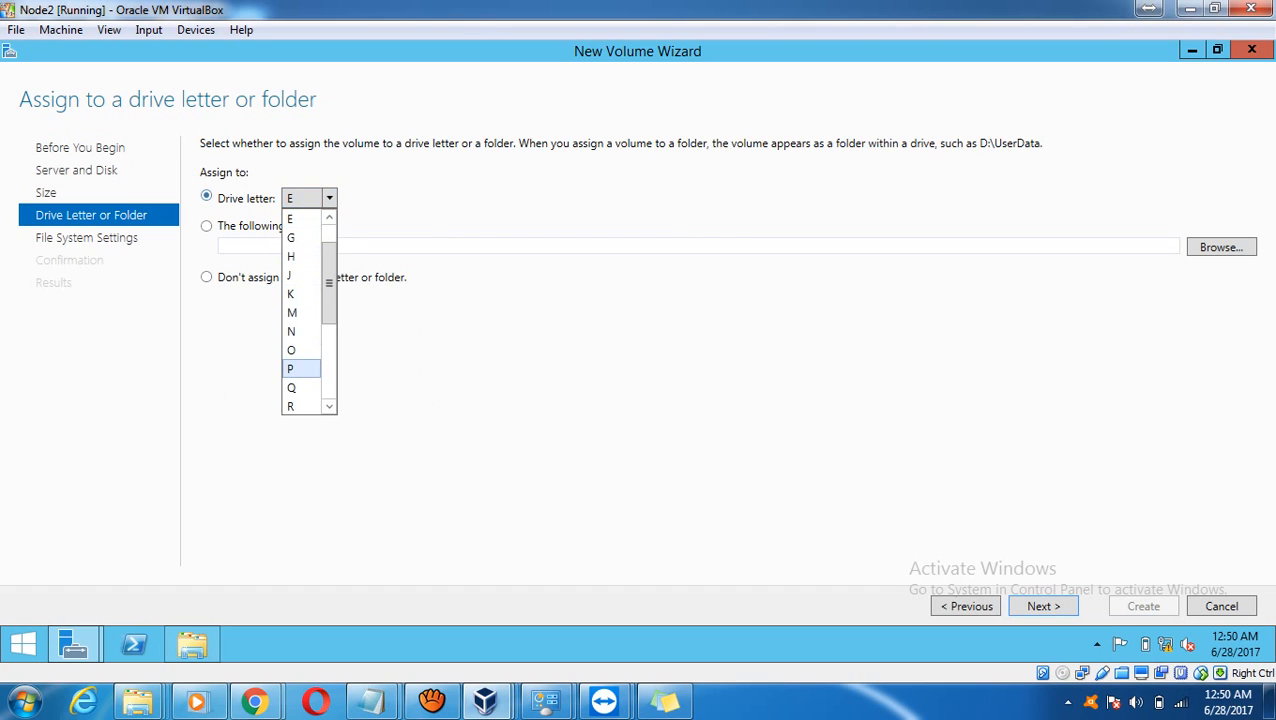
left_click(300, 387)
key("Return")
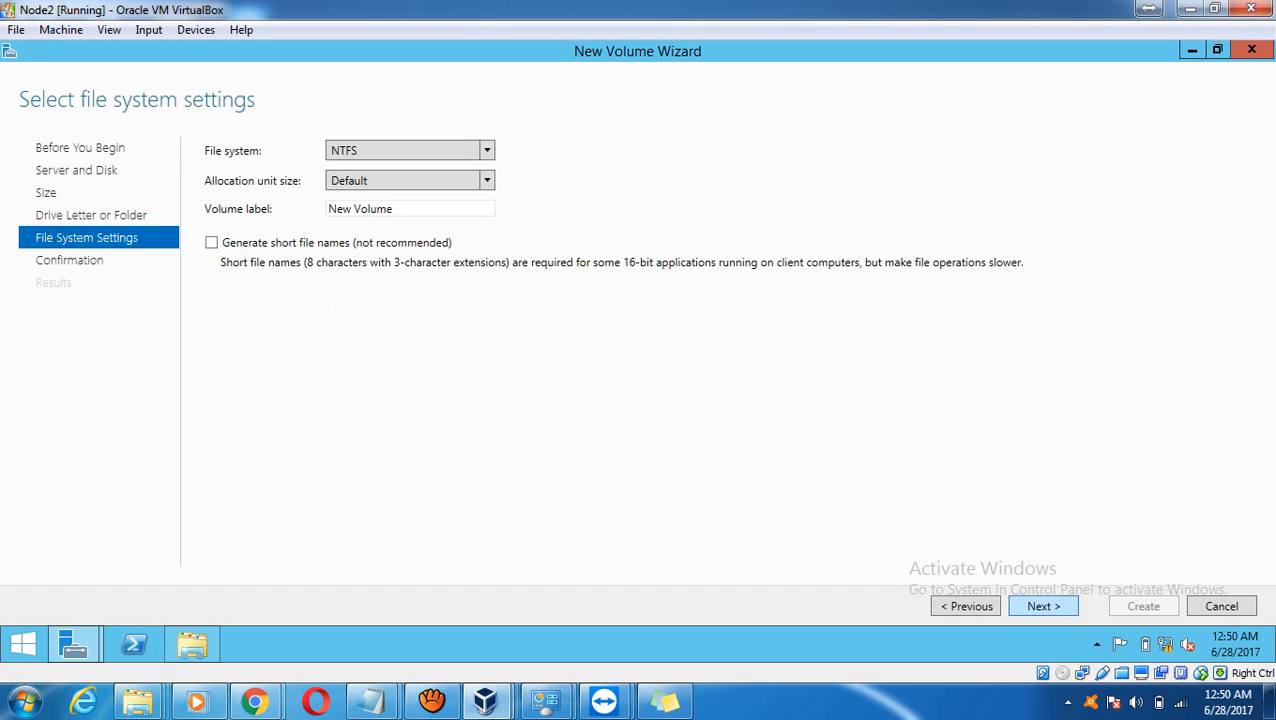
left_click_drag(395, 209, 326, 209)
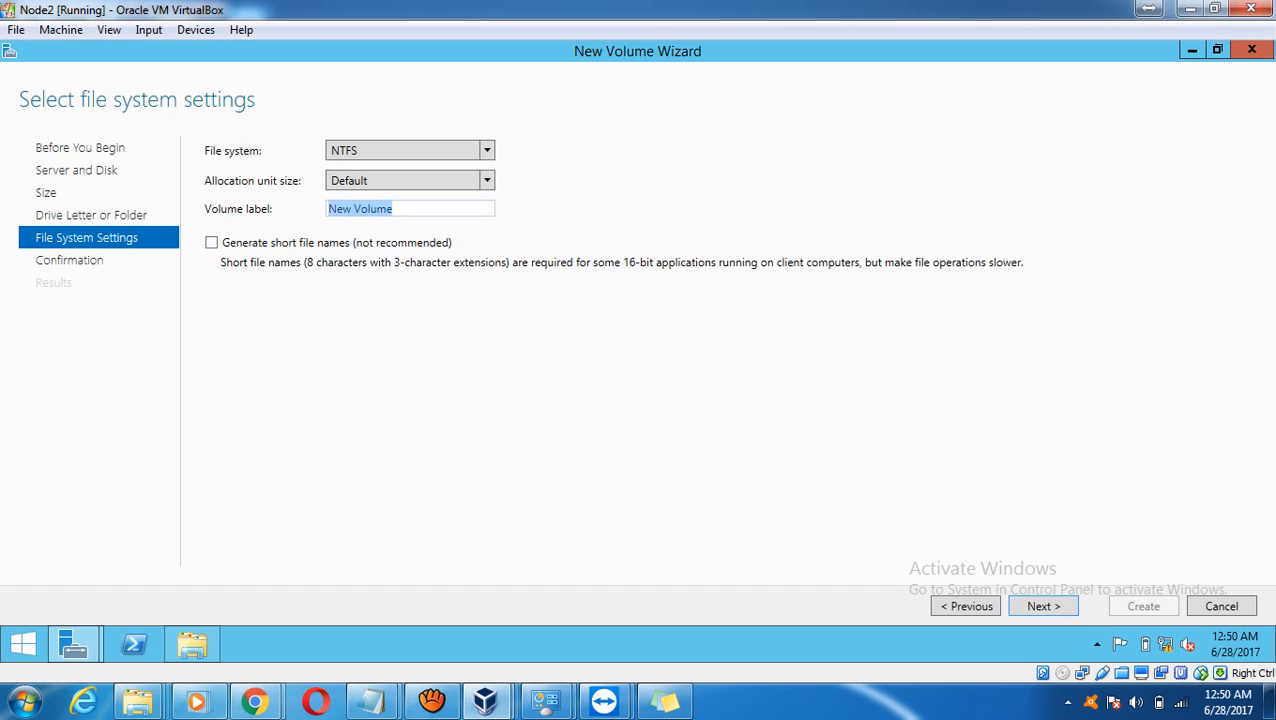
type("Quorum")
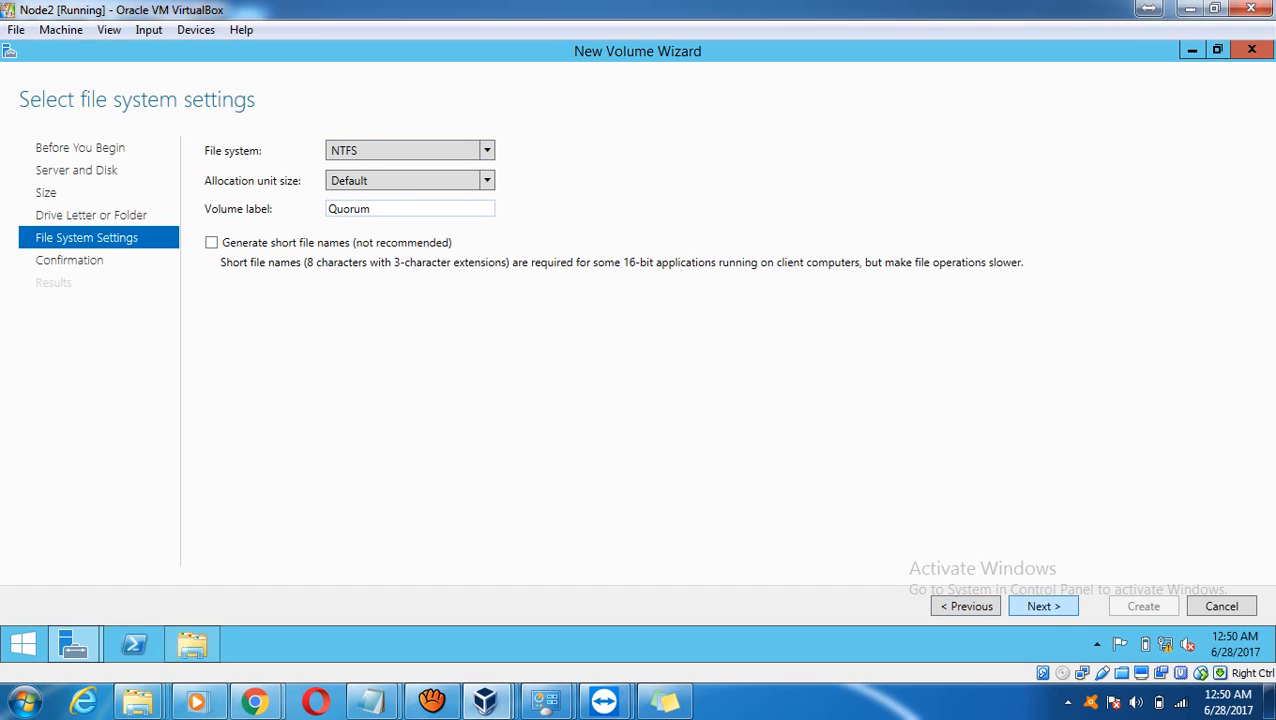
Create the Quorum volume on Disk 3 with the confirmed settings and close the completed wizard.
key("Return")
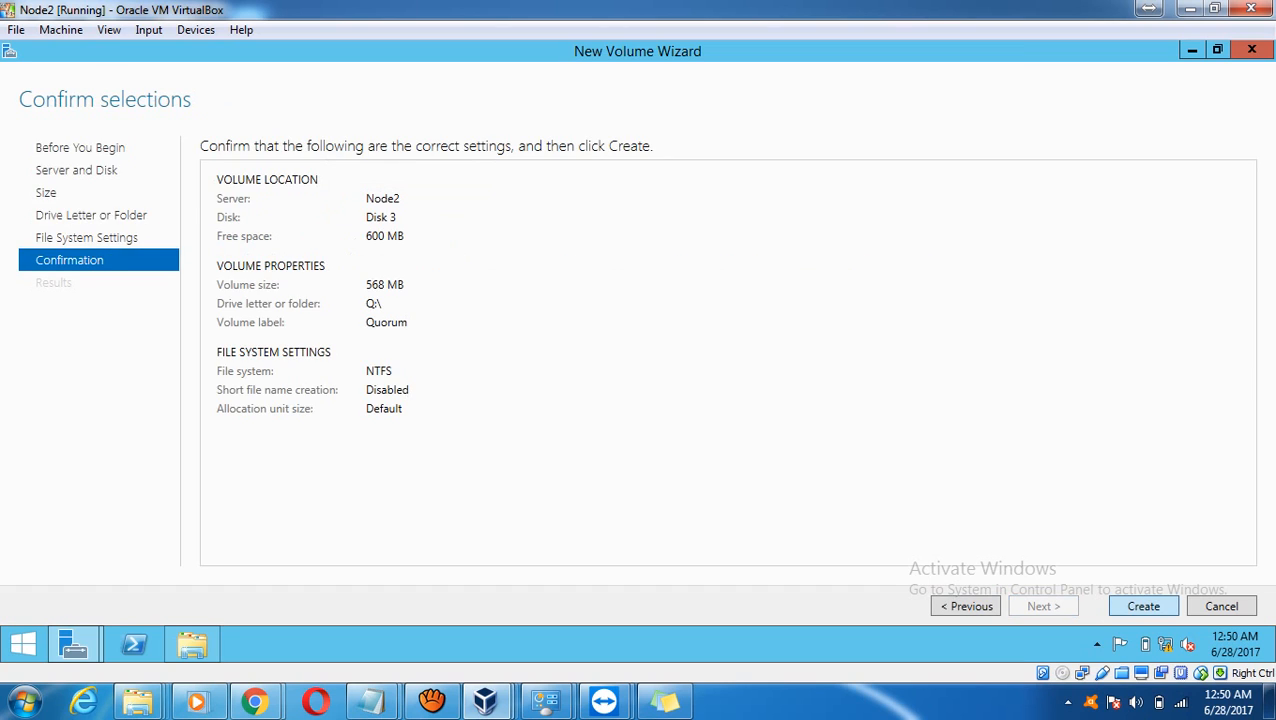
key("Return")
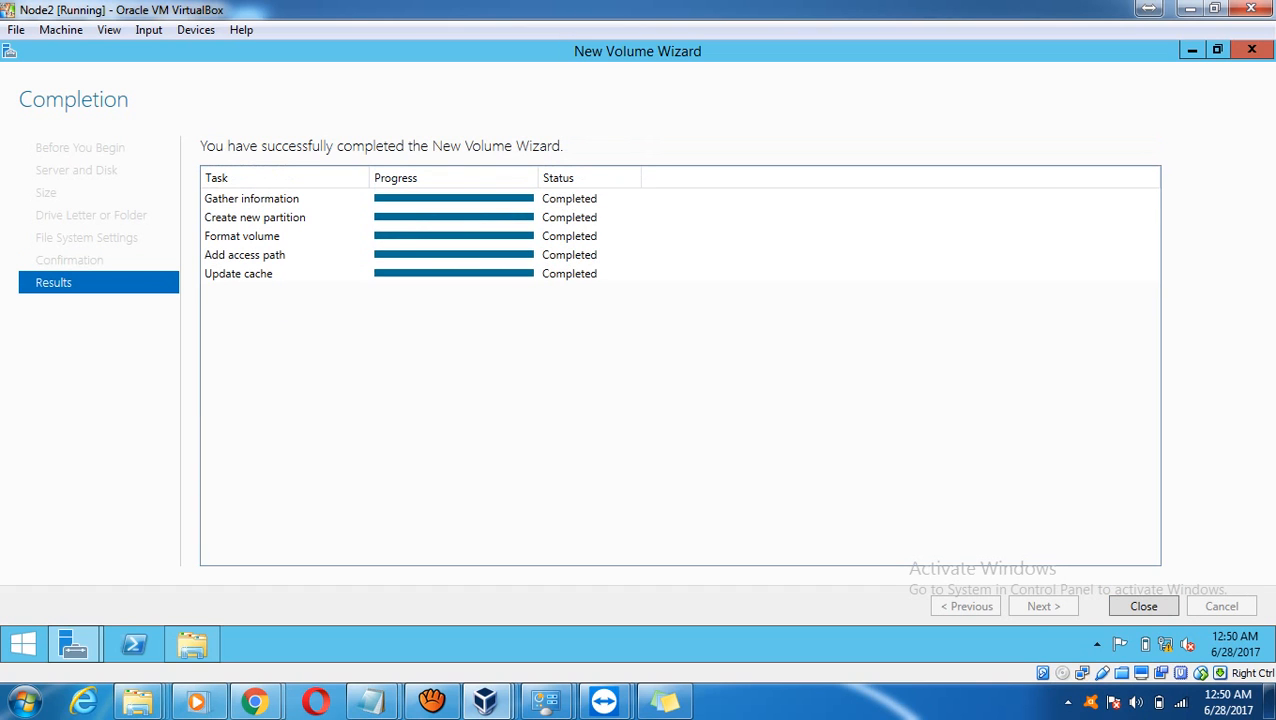
left_click(1144, 606)
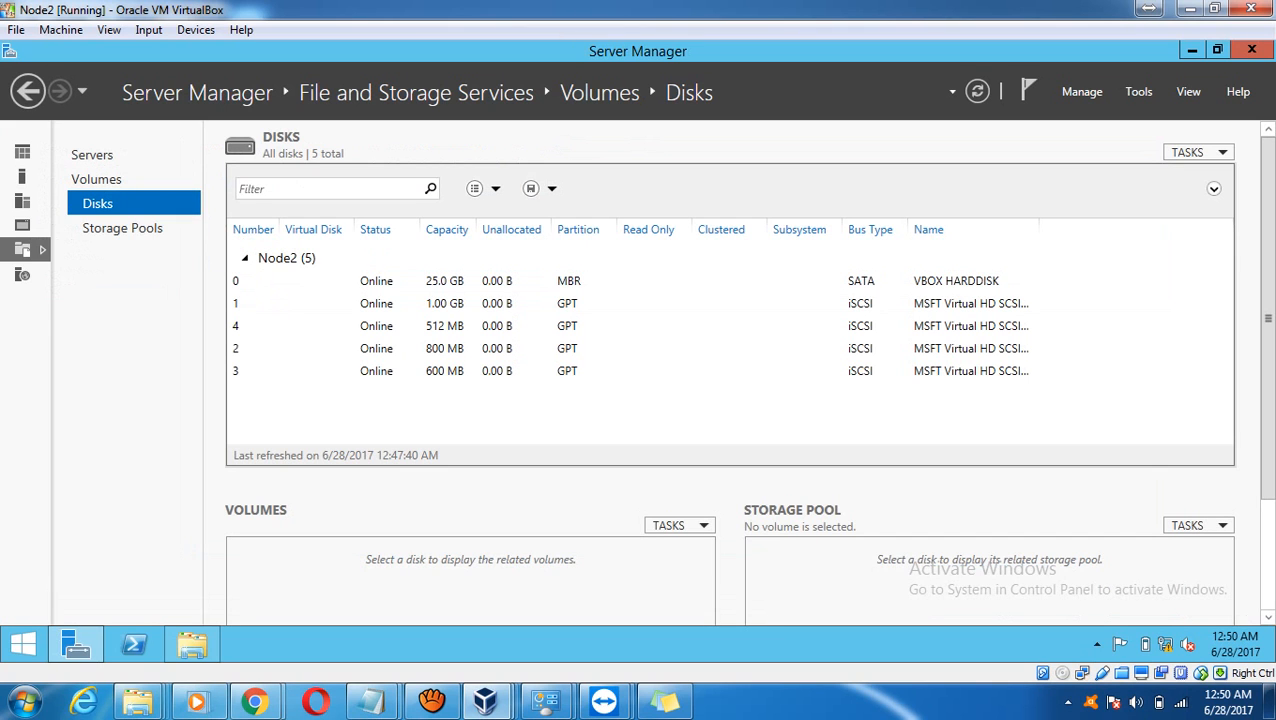
Reset disk 3, the 600 MB iSCSI disk holding the Quorum volume, and confirm erasing its data.
right_click(387, 372)
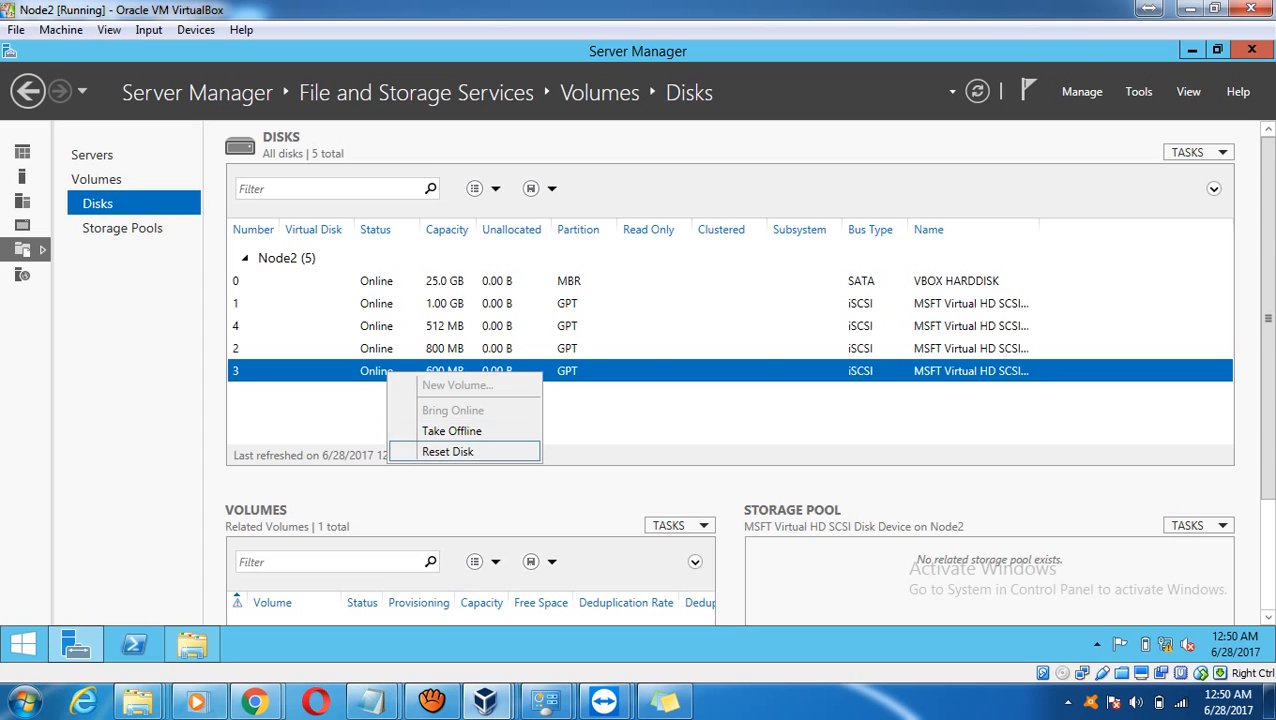
left_click(448, 451)
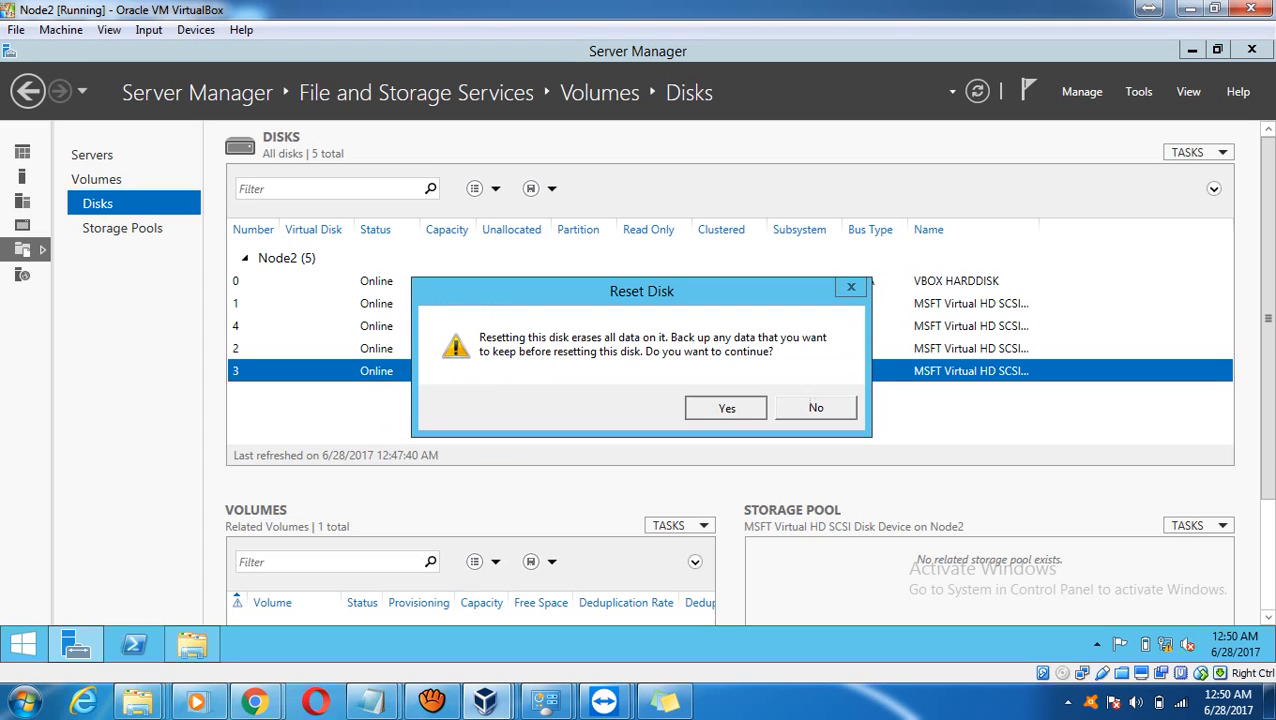
left_click(726, 407)
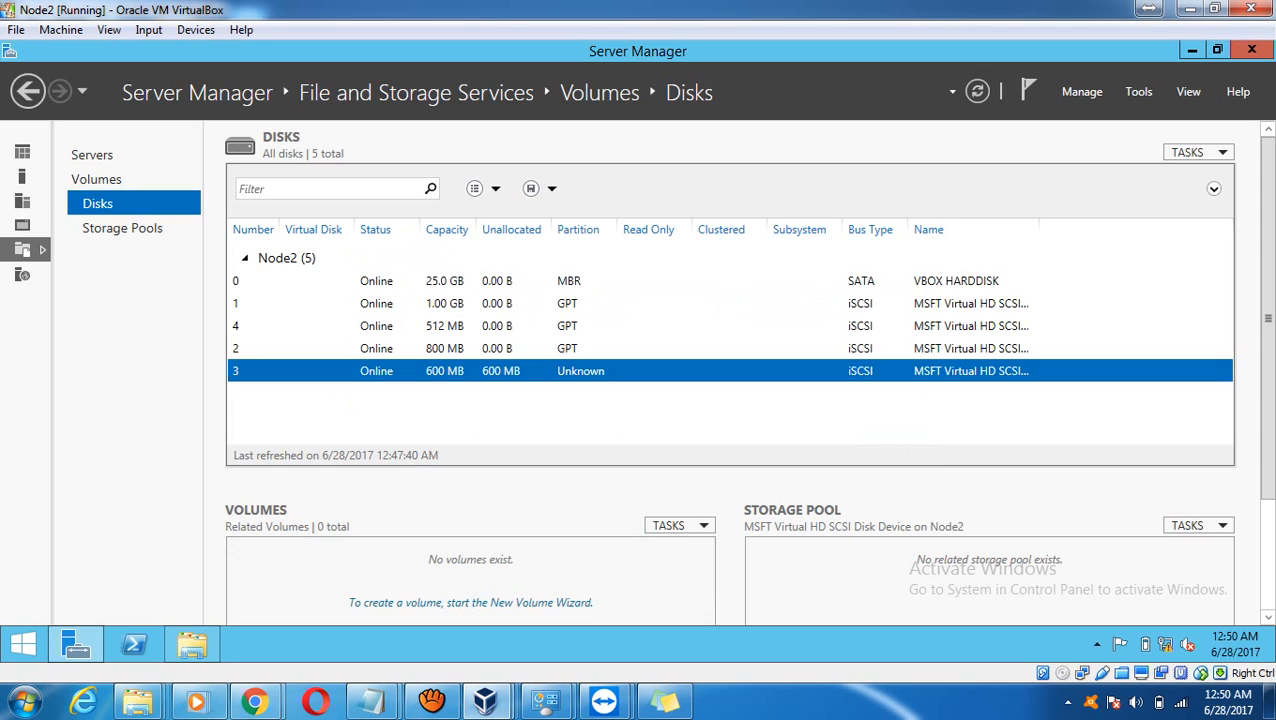
Start a new volume on the reset Disk 3 of Node2, initialize it as GPT, and accept the default 568 MB size.
right_click(477, 371)
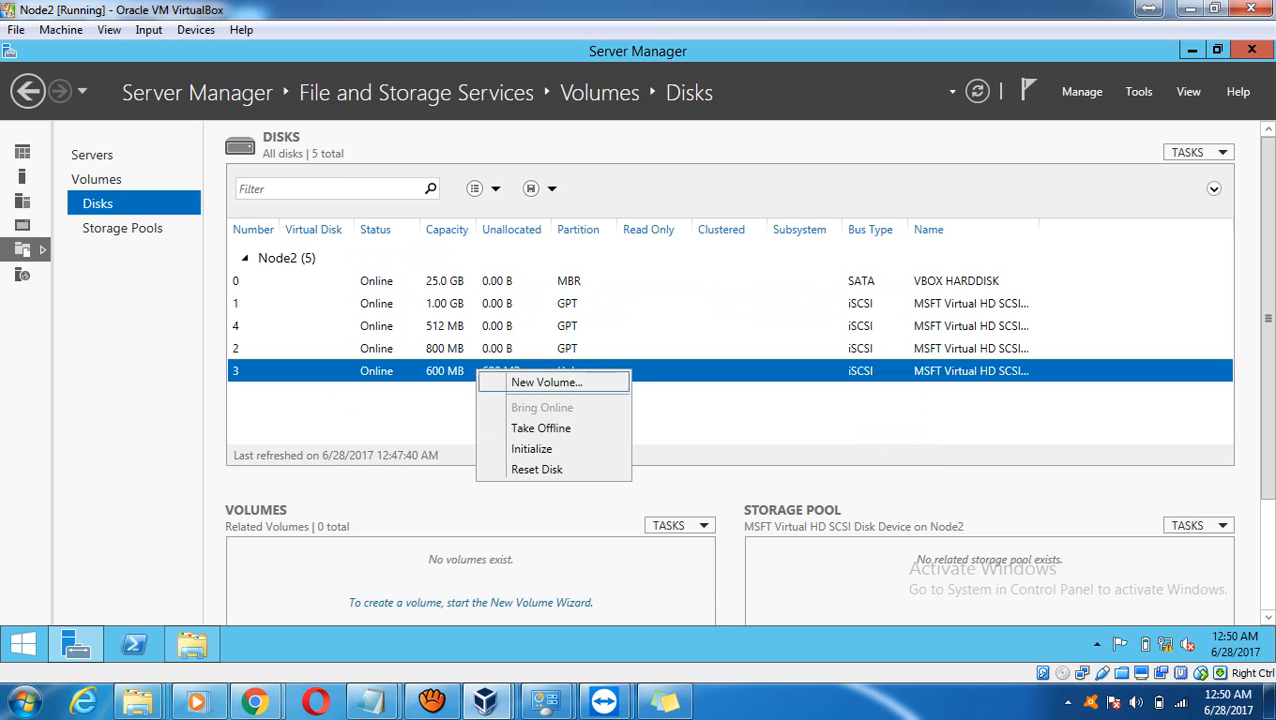
left_click(546, 382)
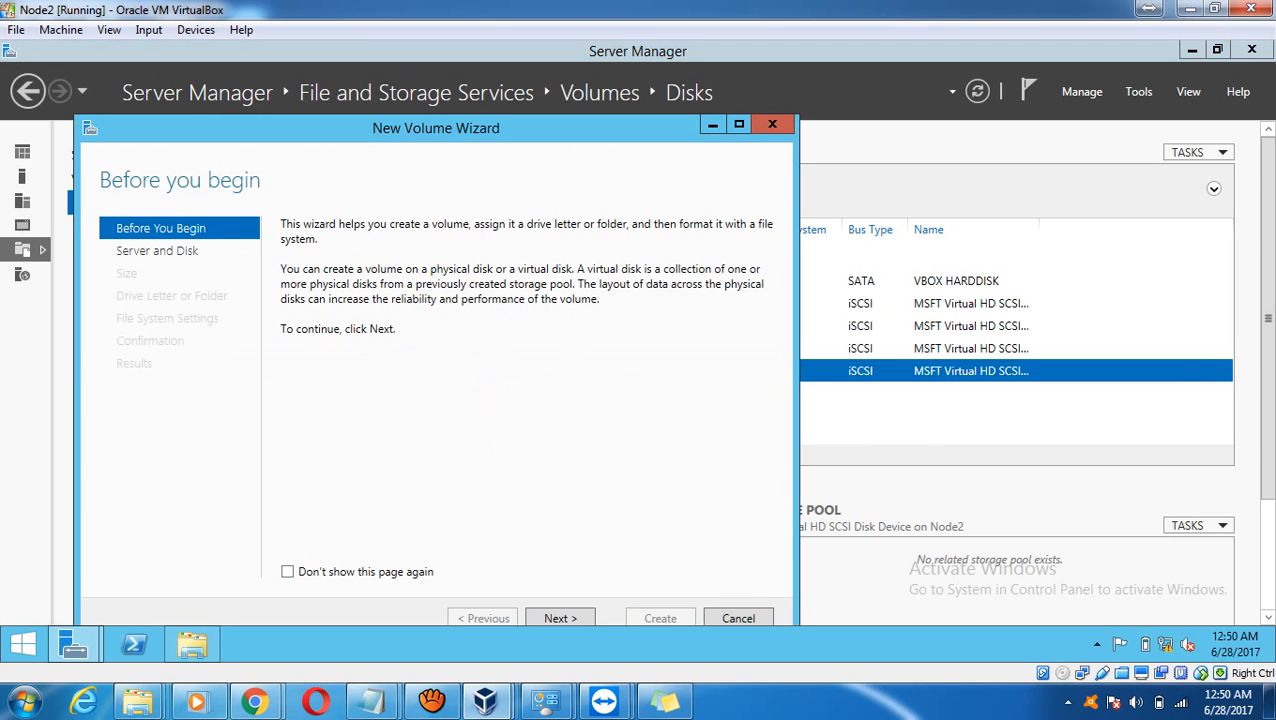
left_click(739, 124)
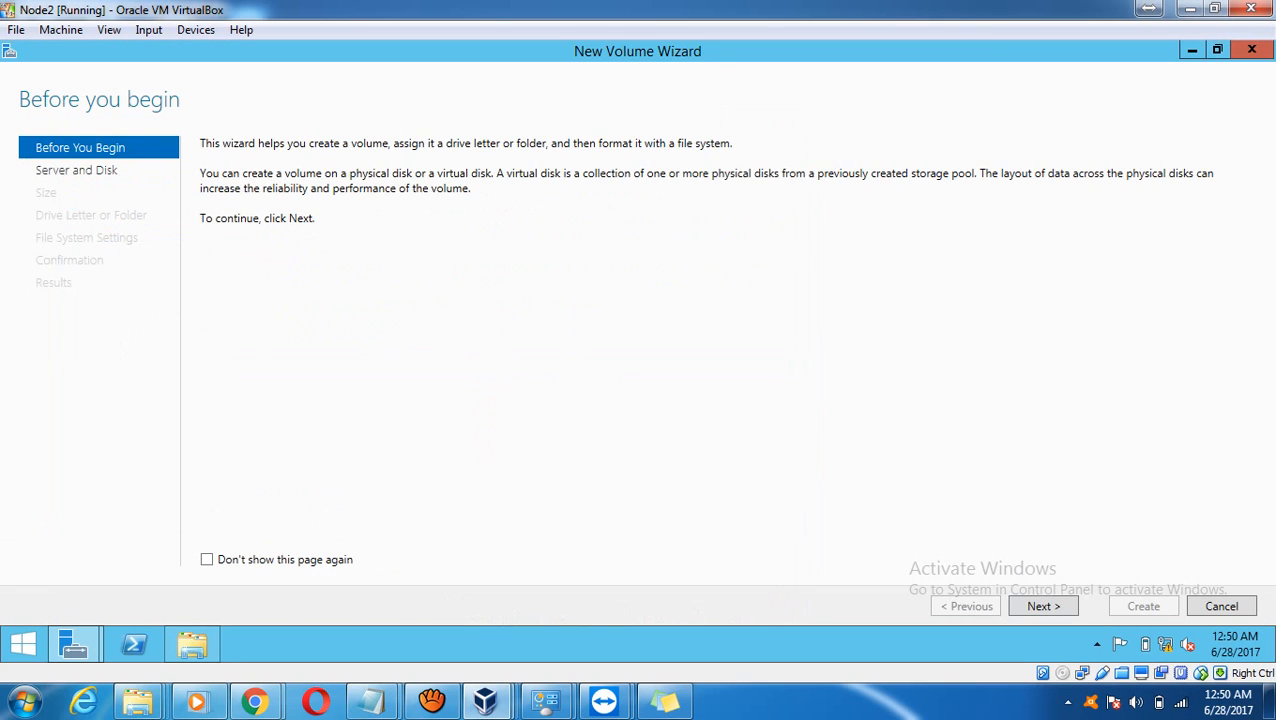
left_click(1043, 606)
left_click(1043, 606)
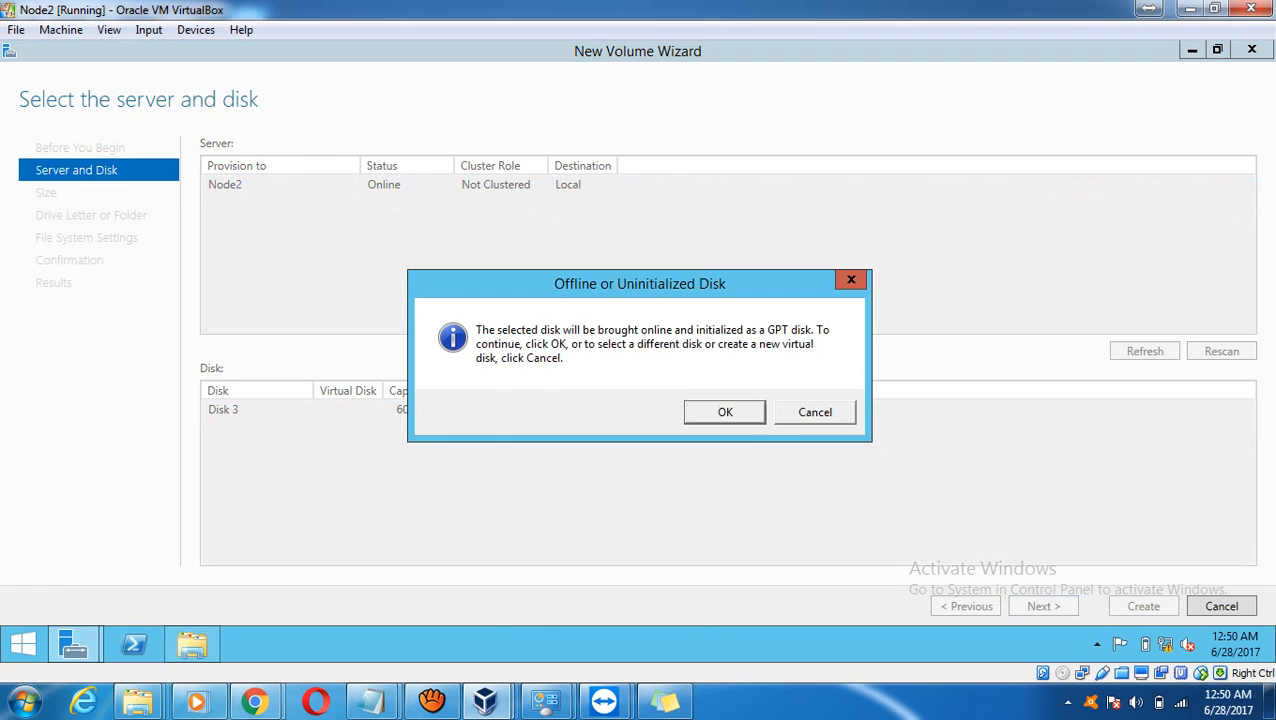
left_click(724, 412)
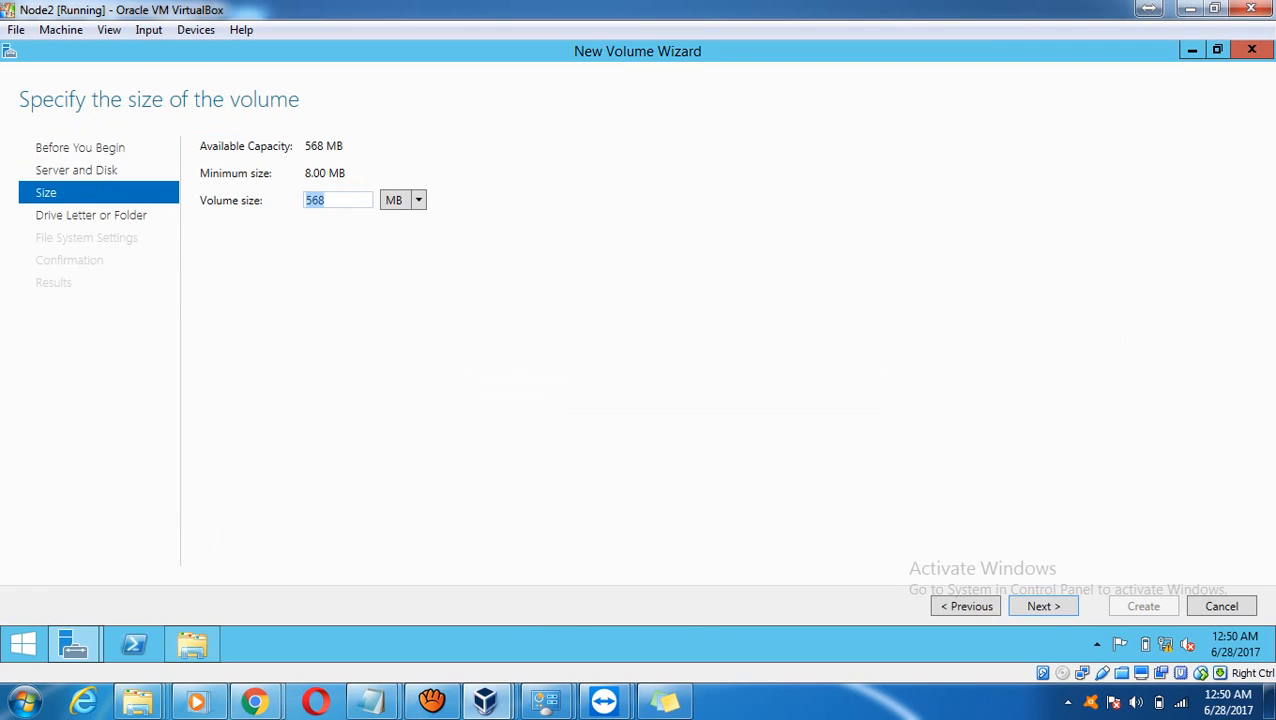
left_click(1043, 606)
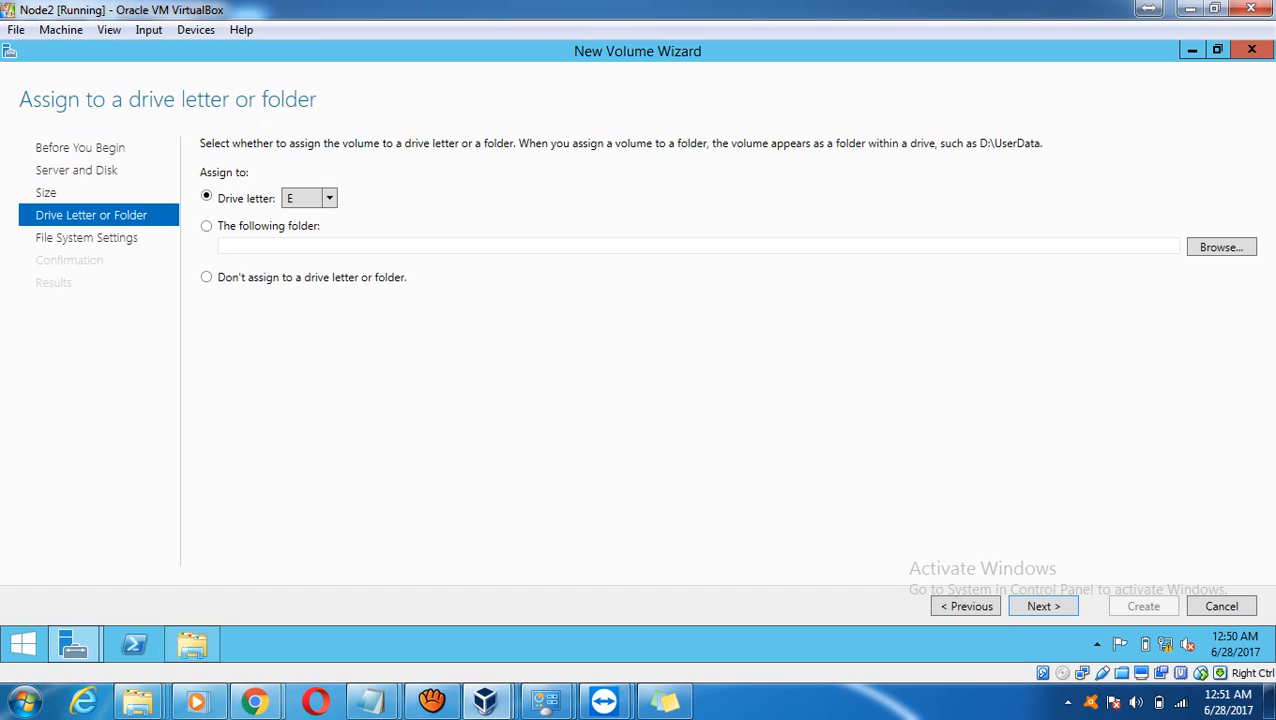
Assign drive letter M to the new volume and set its volume label to msdtc.
left_click(329, 198)
left_click(301, 312)
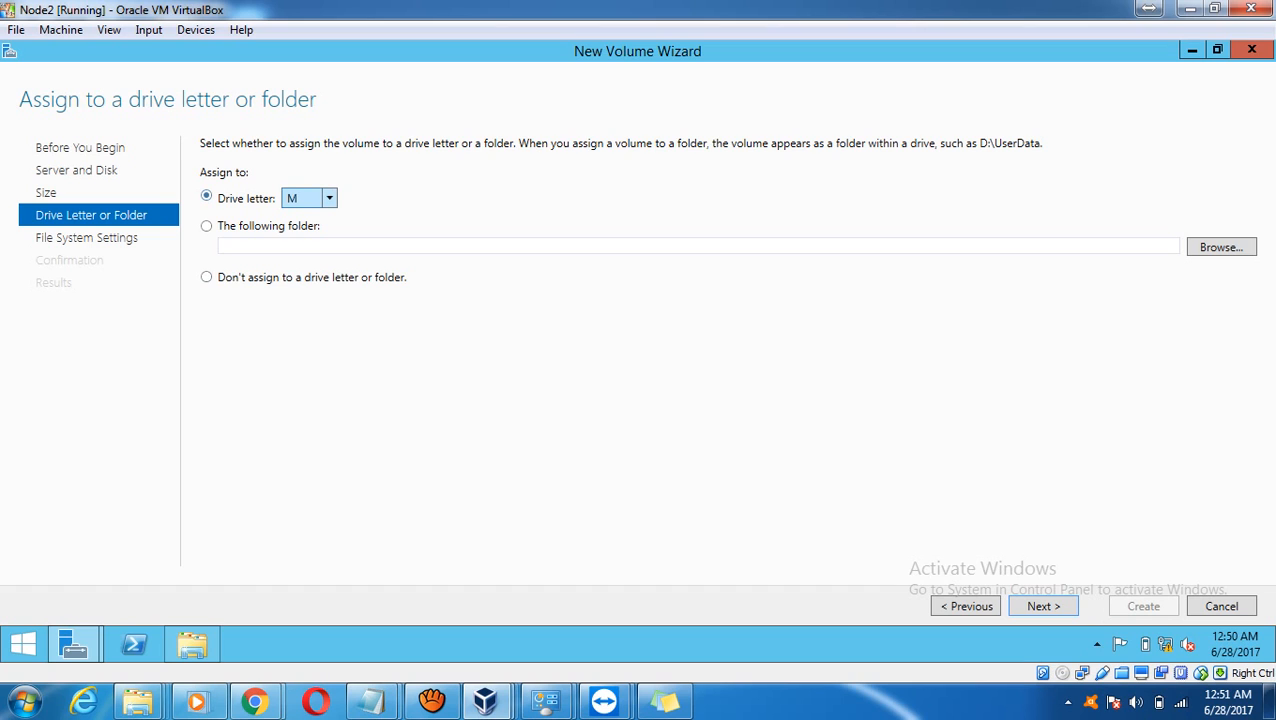
left_click(1043, 606)
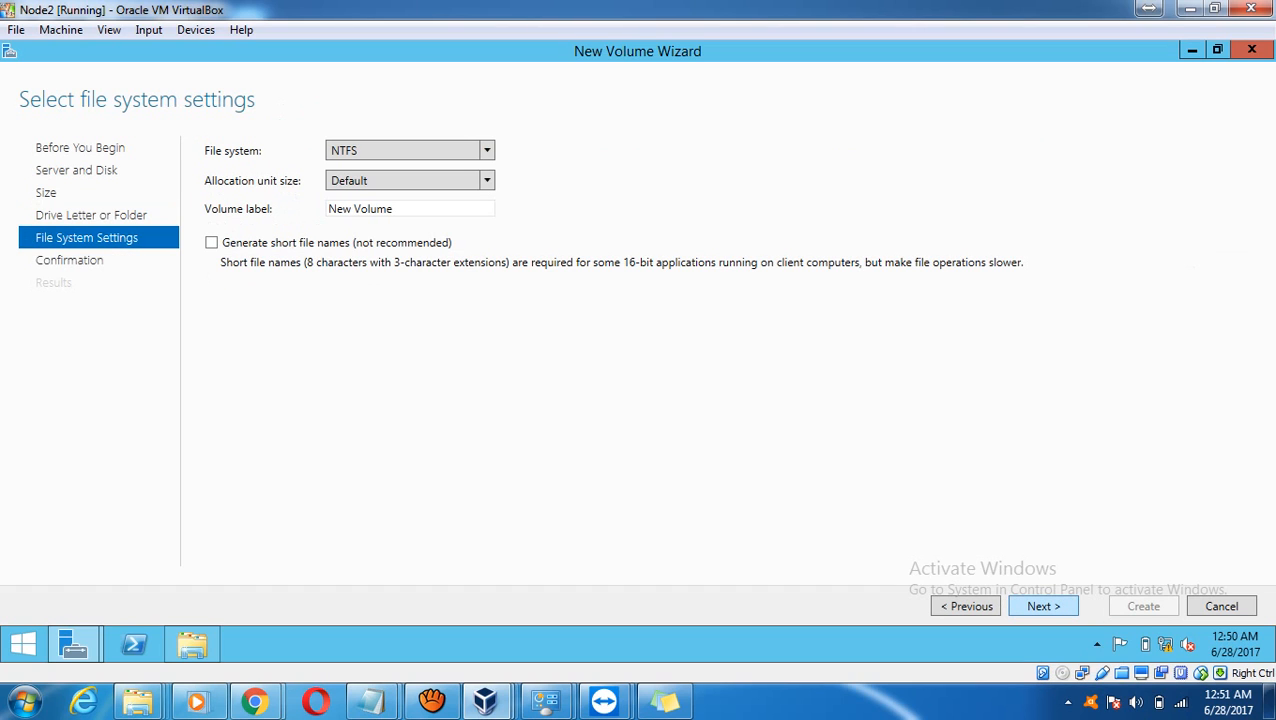
left_click_drag(396, 209, 326, 209)
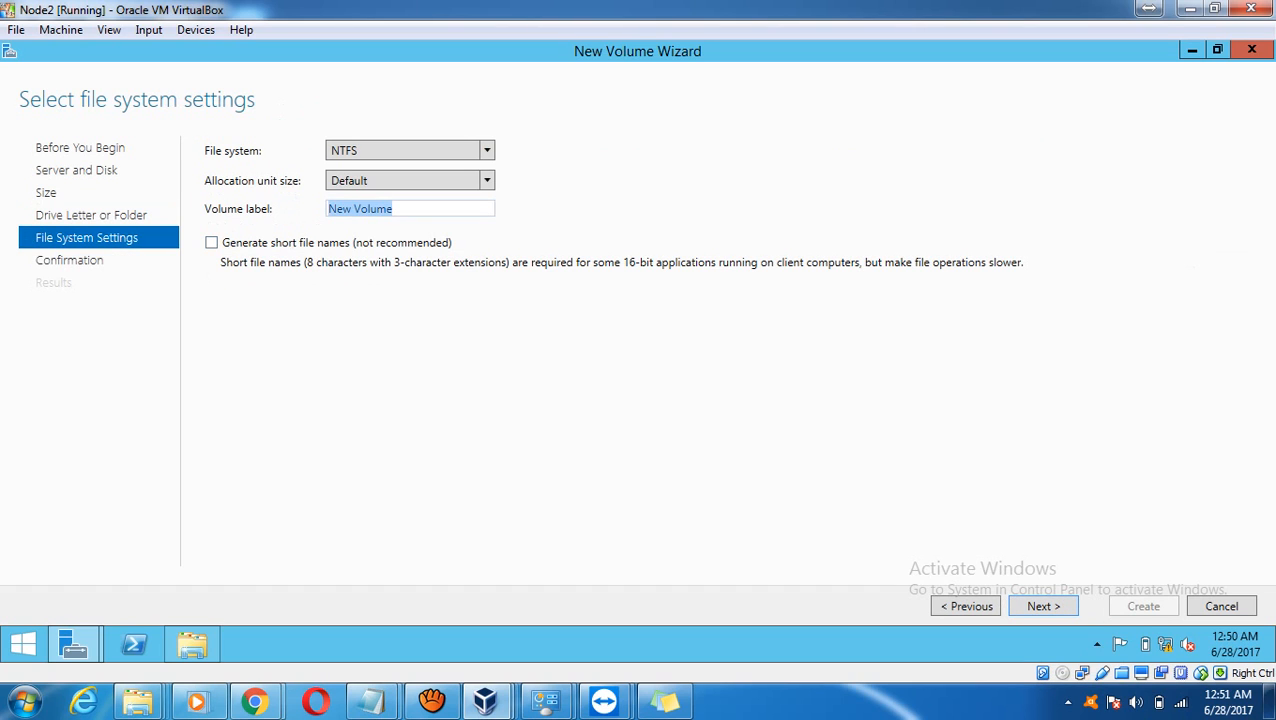
type("msd")
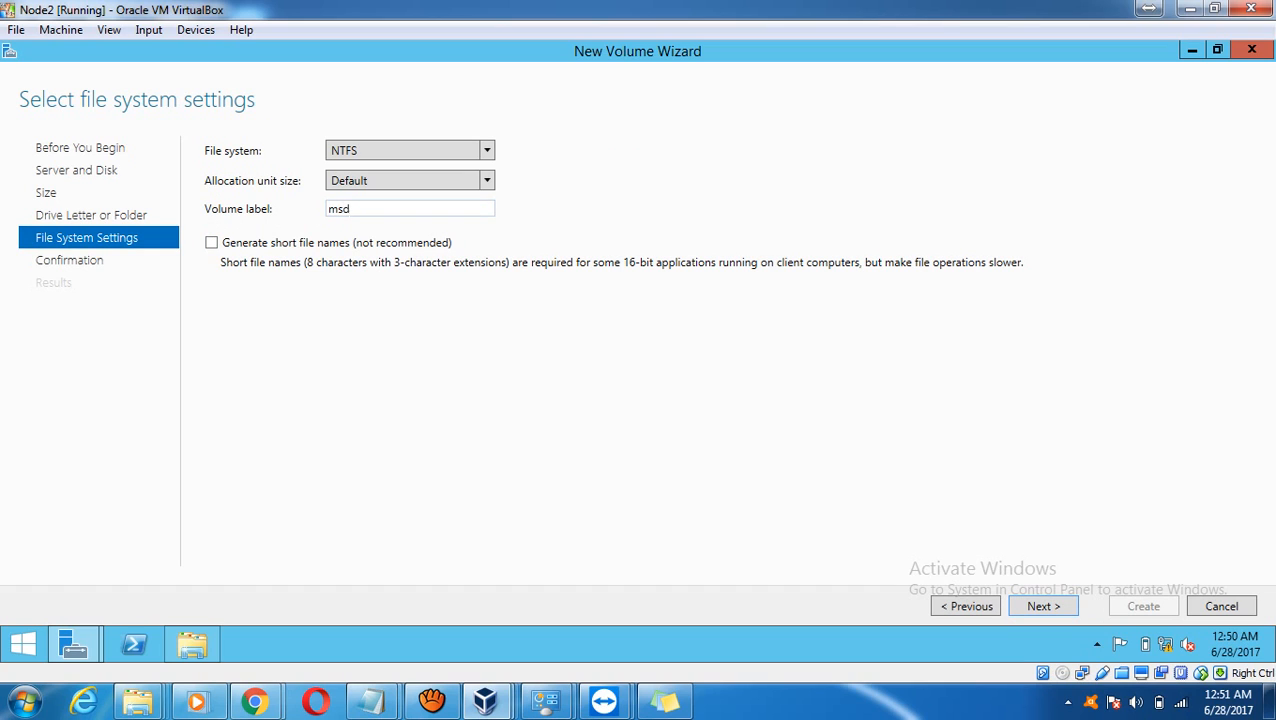
type("tc")
Create the msdtc volume on Disk 3 with the chosen settings and close the completed wizard.
left_click(1043, 606)
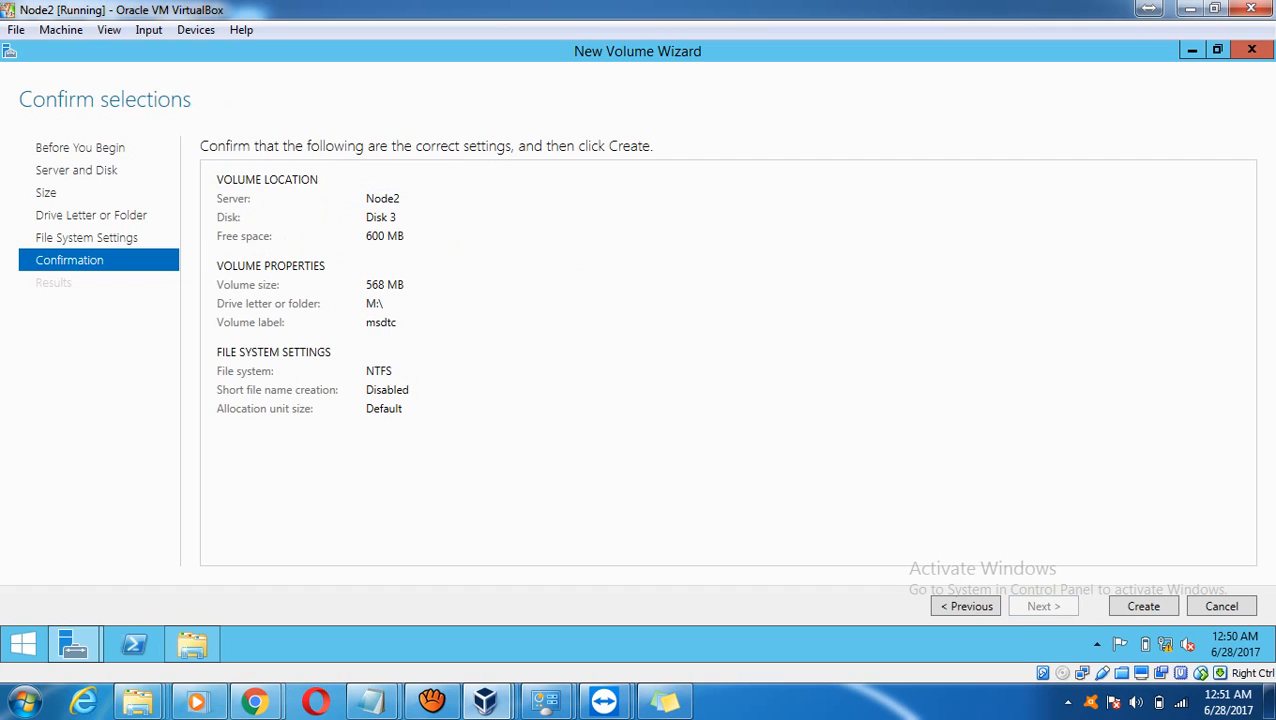
left_click(1143, 606)
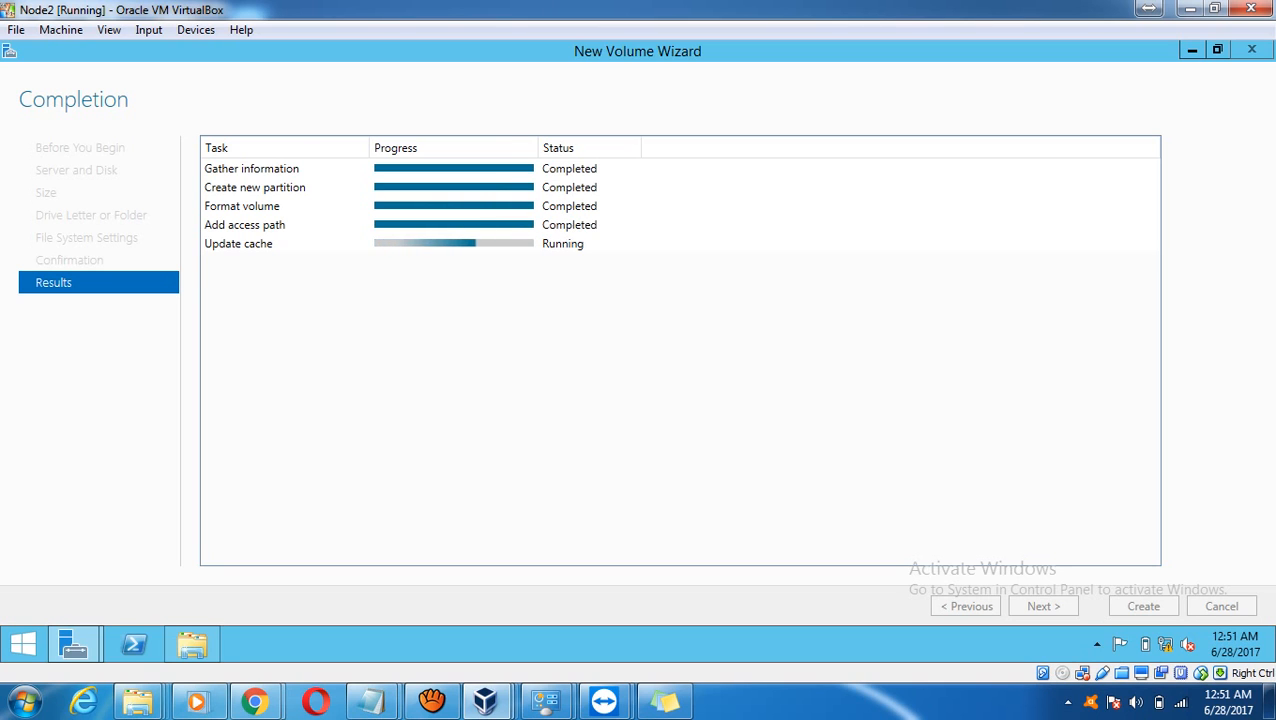
left_click(1144, 606)
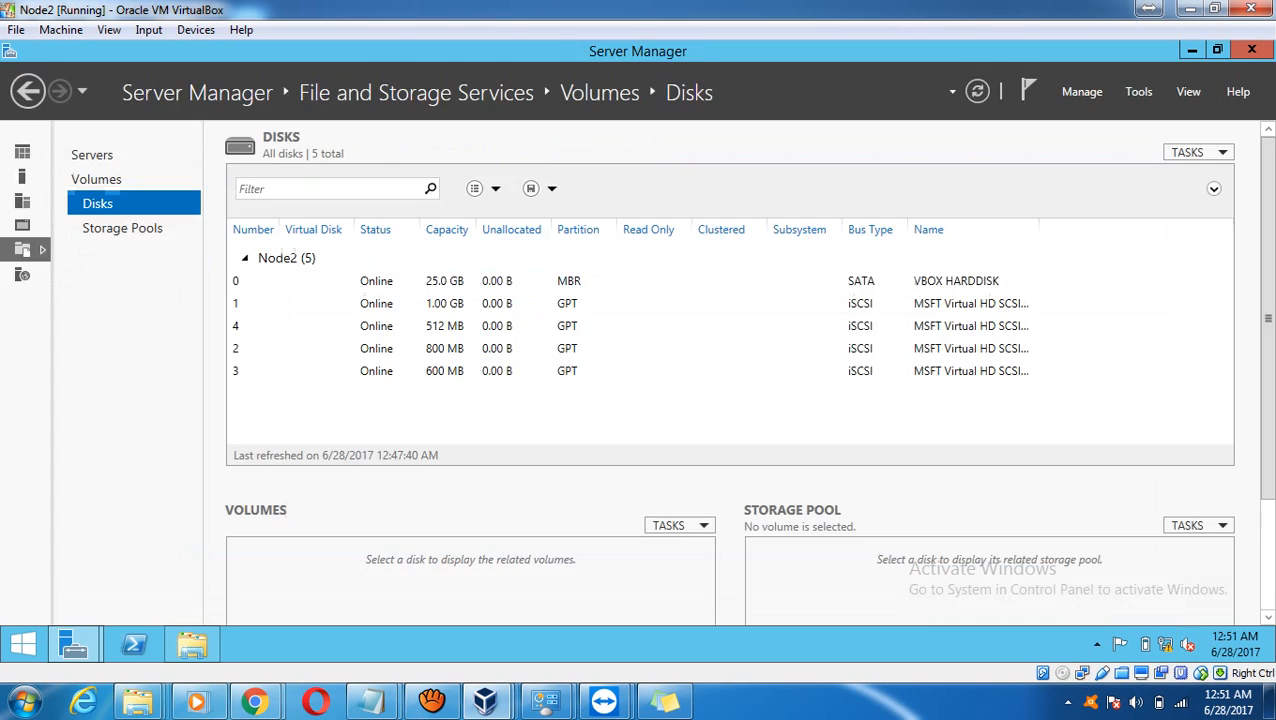
Open This PC on Node2 and compare the letters, labels and sizes of its drives with the Server Manager disk list.
left_click(1192, 50)
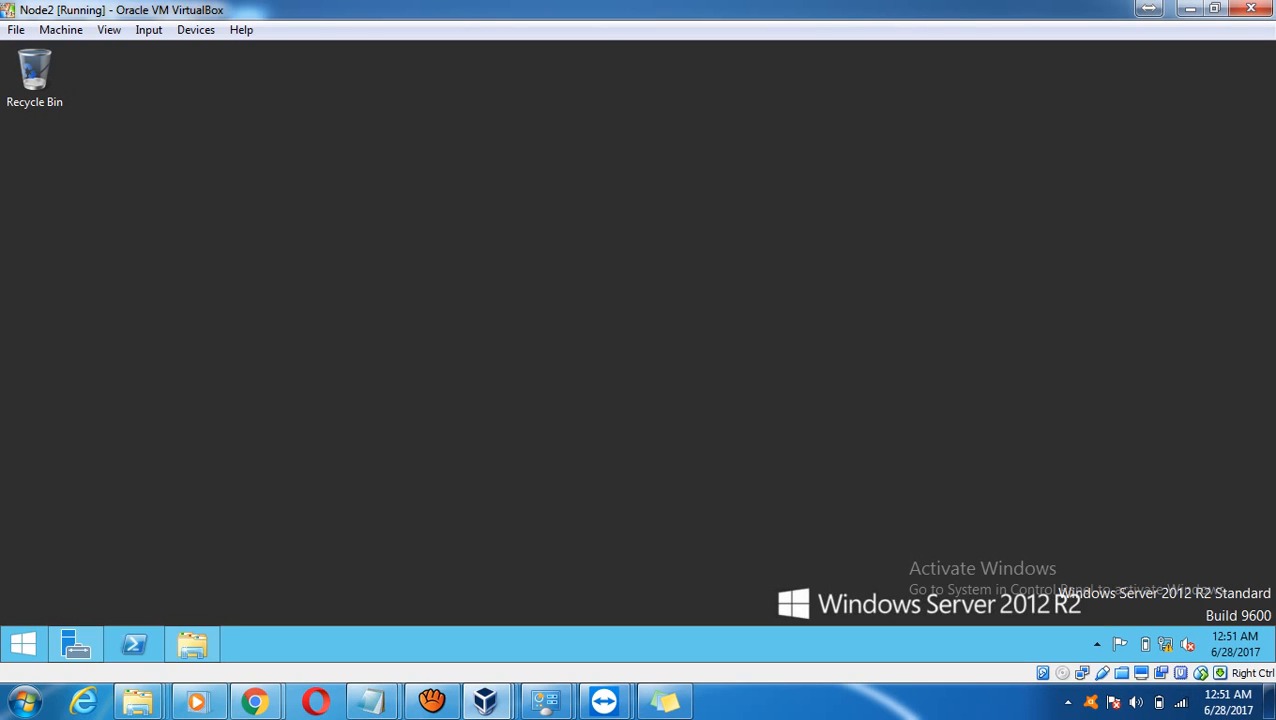
left_click(24, 644)
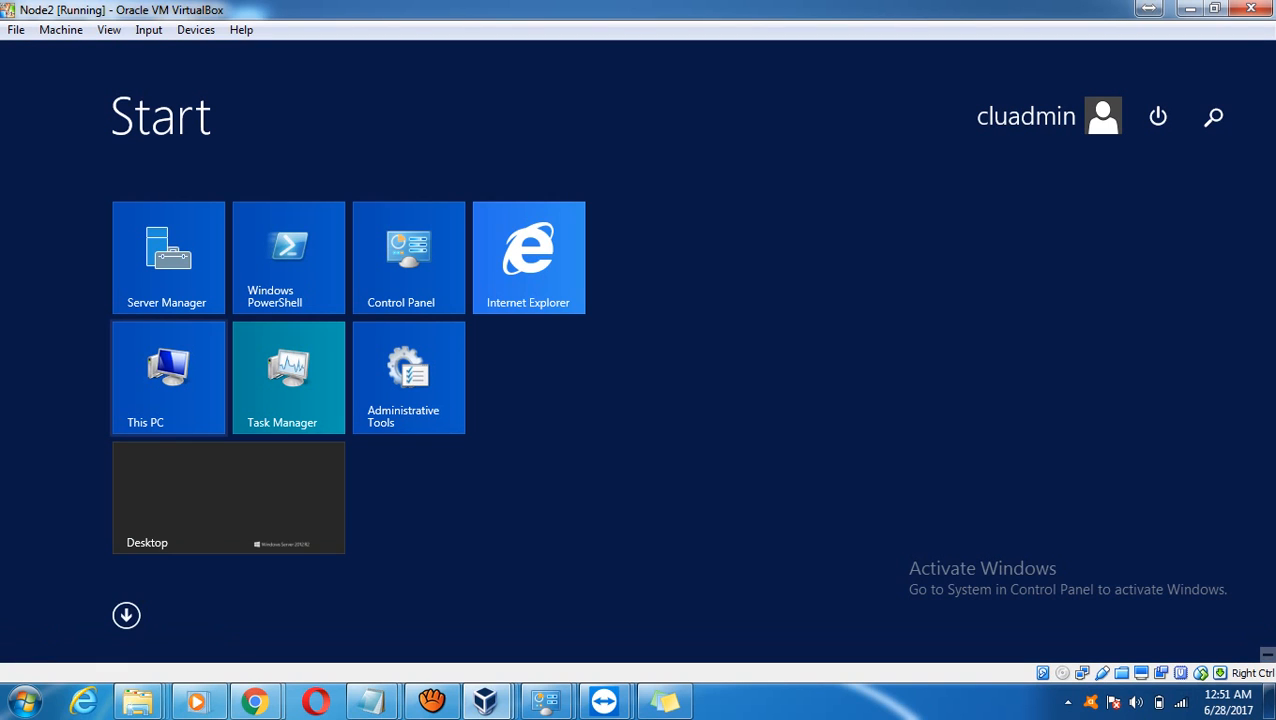
left_click(168, 378)
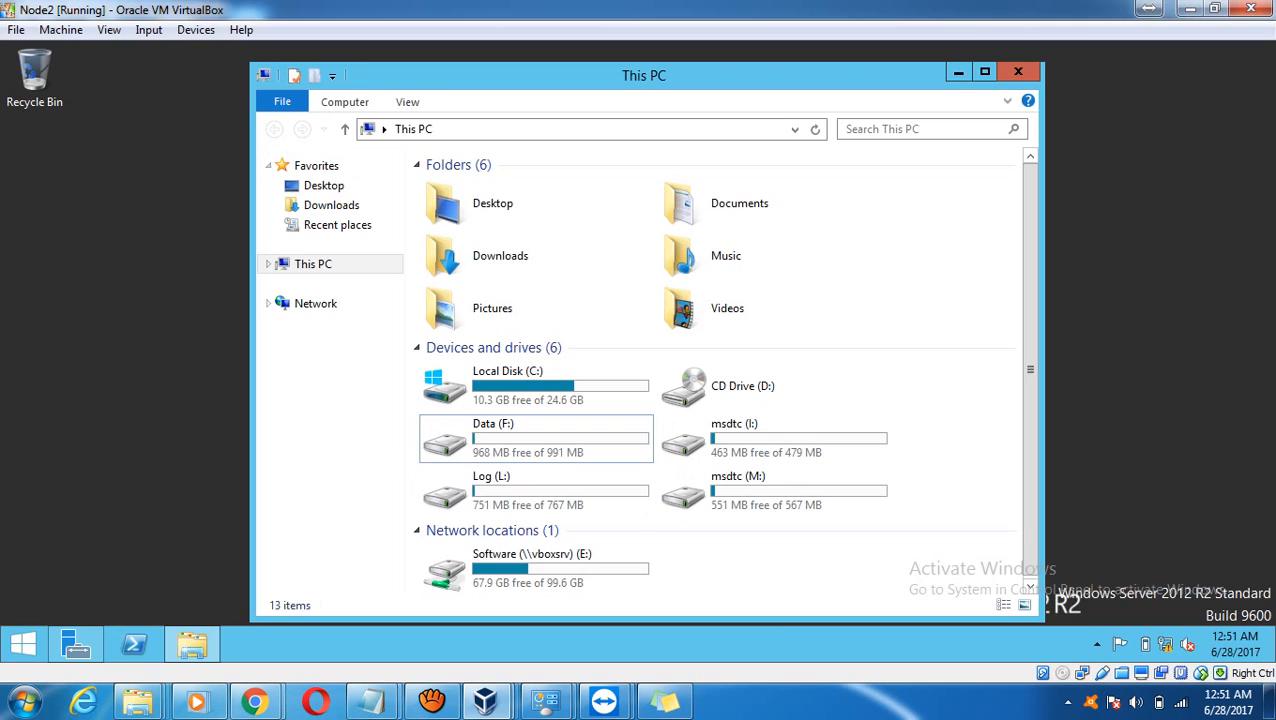
left_click(536, 438)
left_click(774, 439)
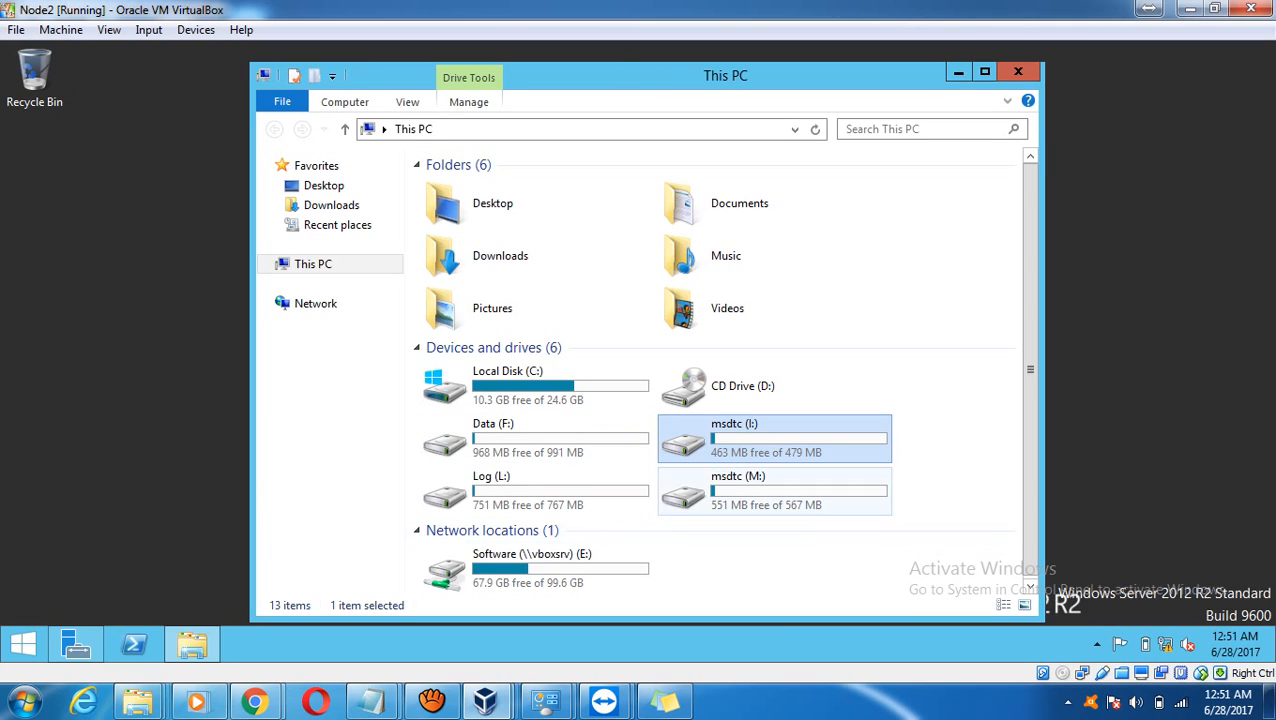
left_click(536, 491)
left_click(774, 491)
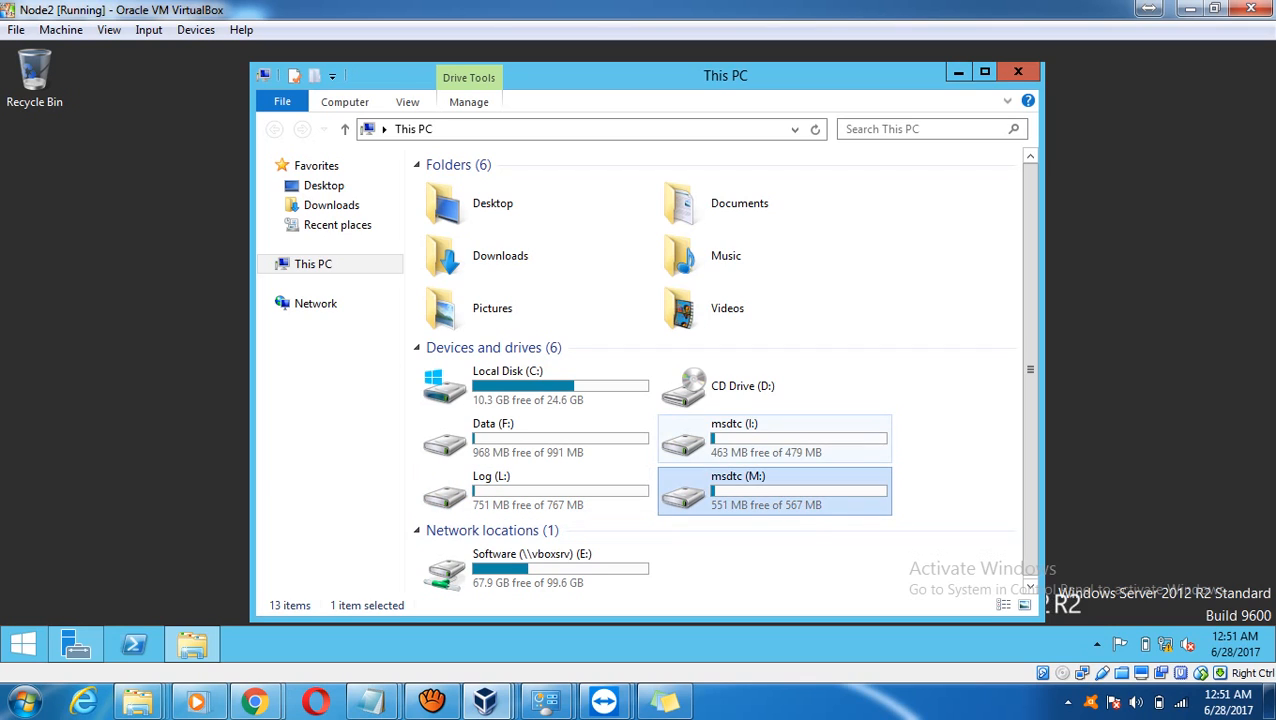
left_click(774, 439)
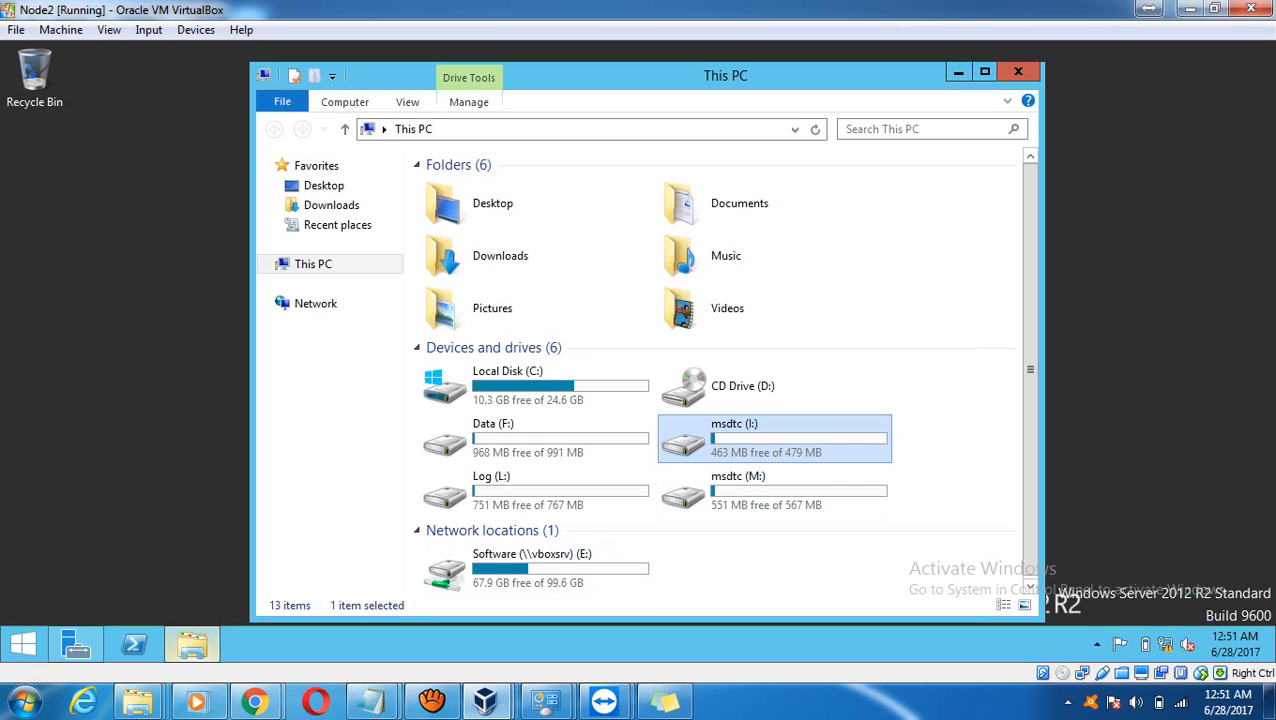
left_click(76, 644)
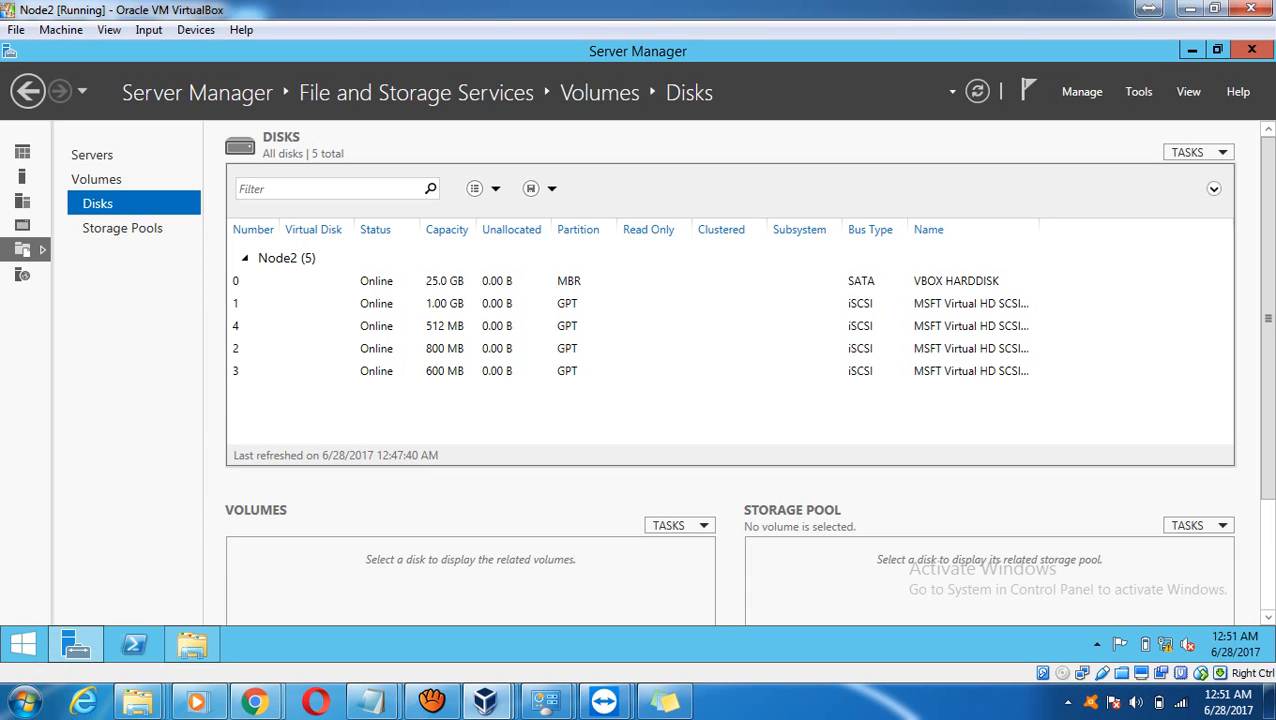
left_click(1192, 49)
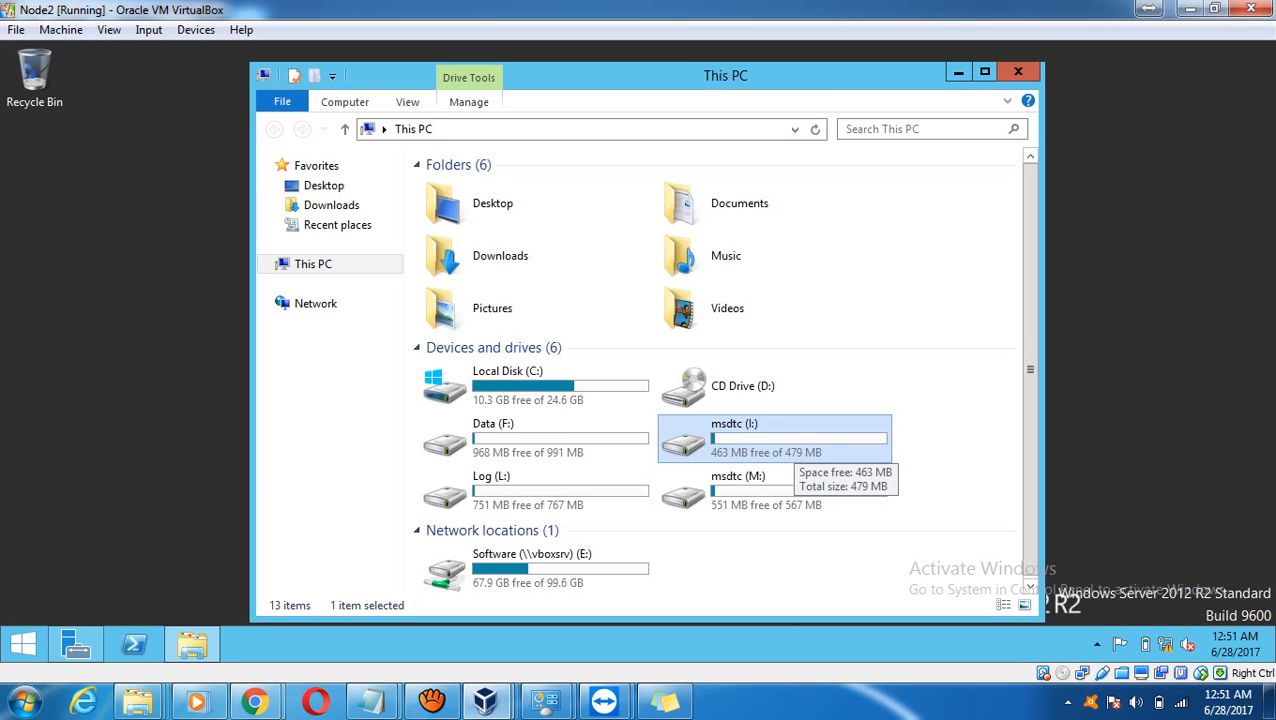
Return to Server Manager, reset disk 4, the 512 MB iSCSI disk, and confirm erasing its data.
left_click(75, 644)
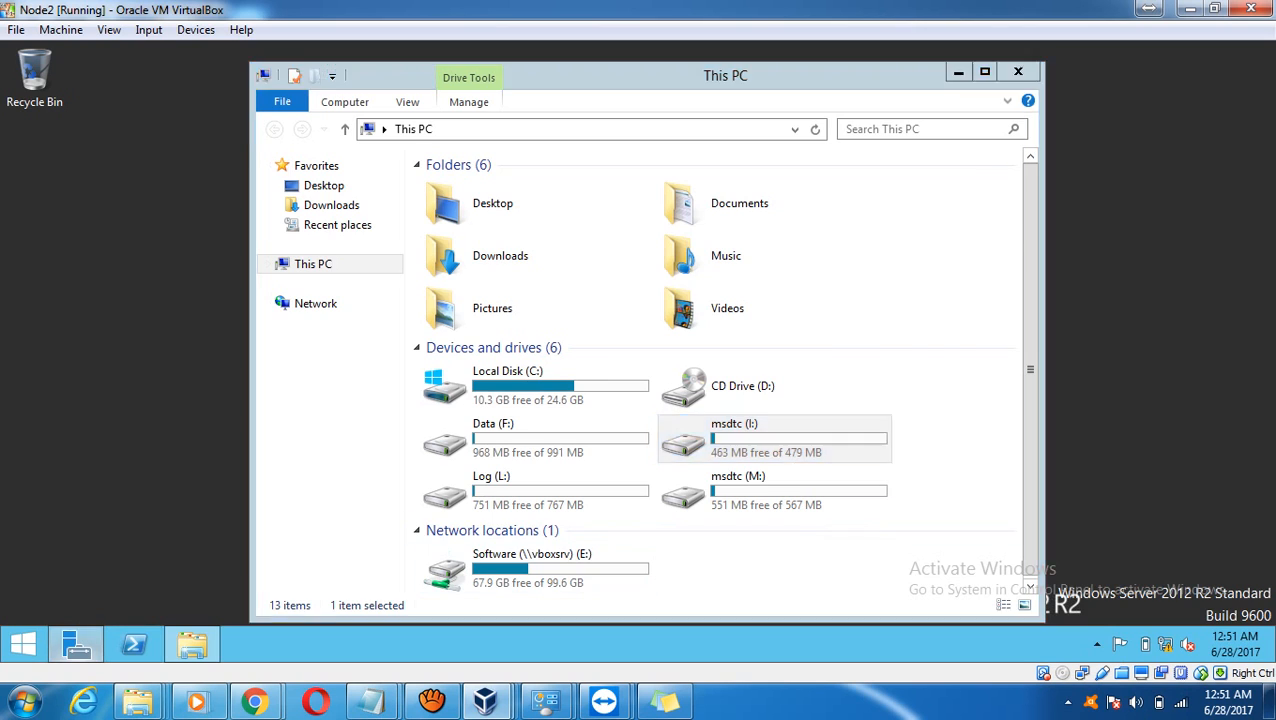
right_click(368, 326)
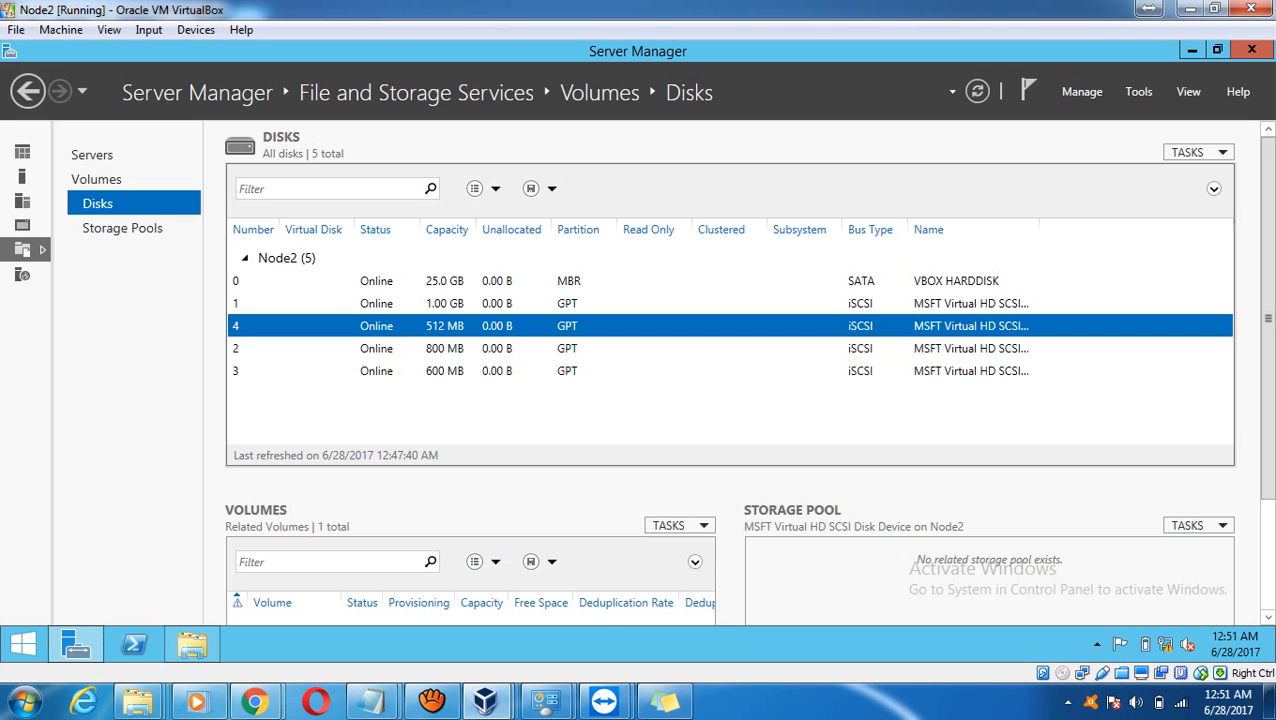
left_click(429, 406)
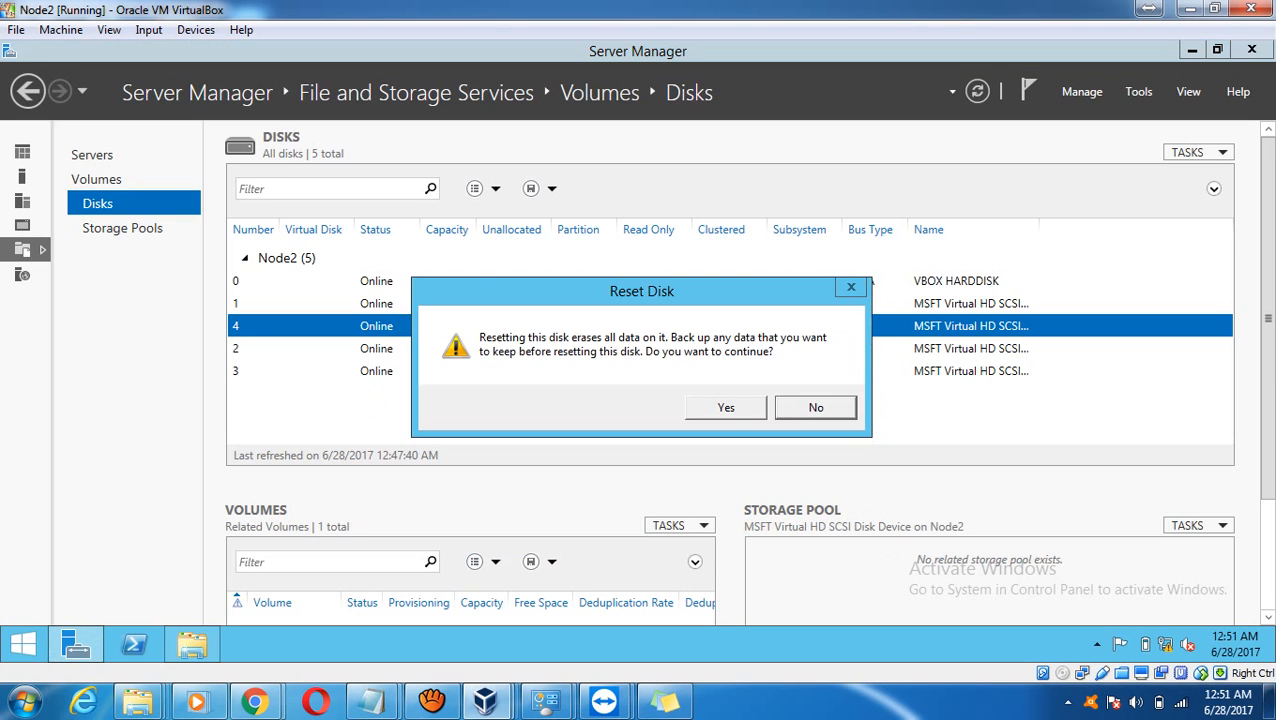
left_click(725, 407)
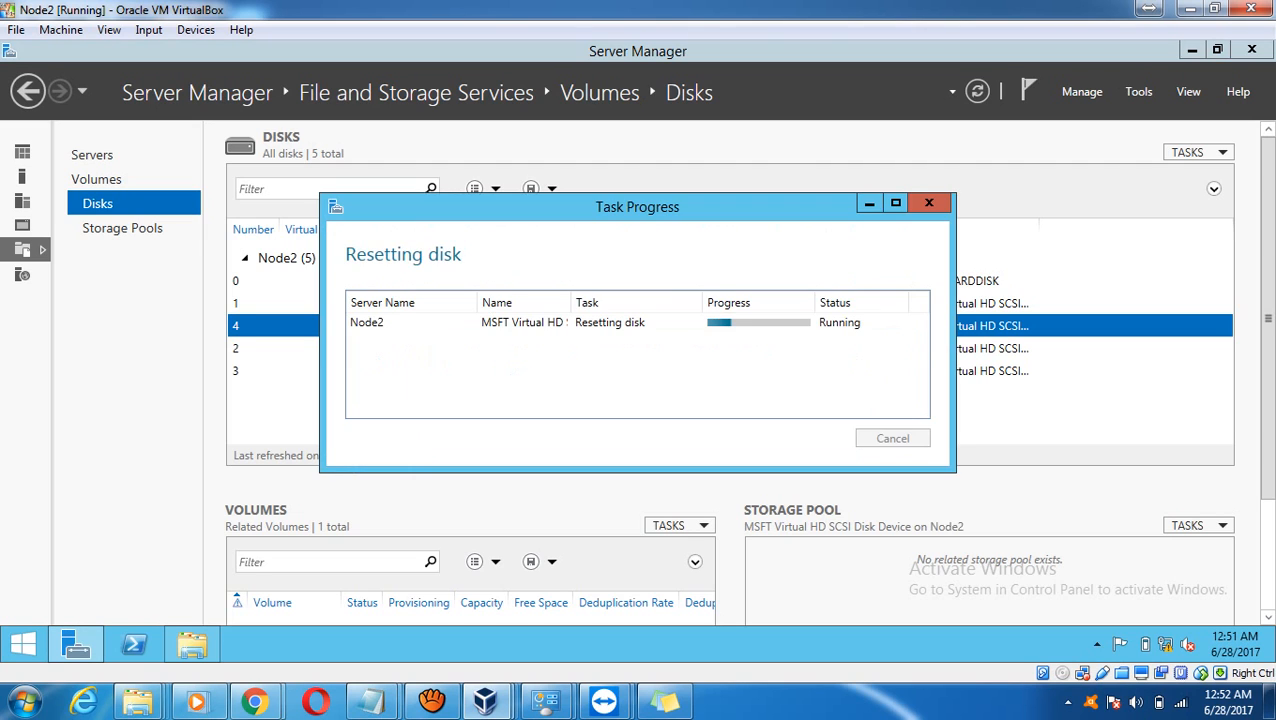
Start a new volume on Node2's Disk 4, initializing it as a GPT disk and keeping the default volume size.
right_click(382, 331)
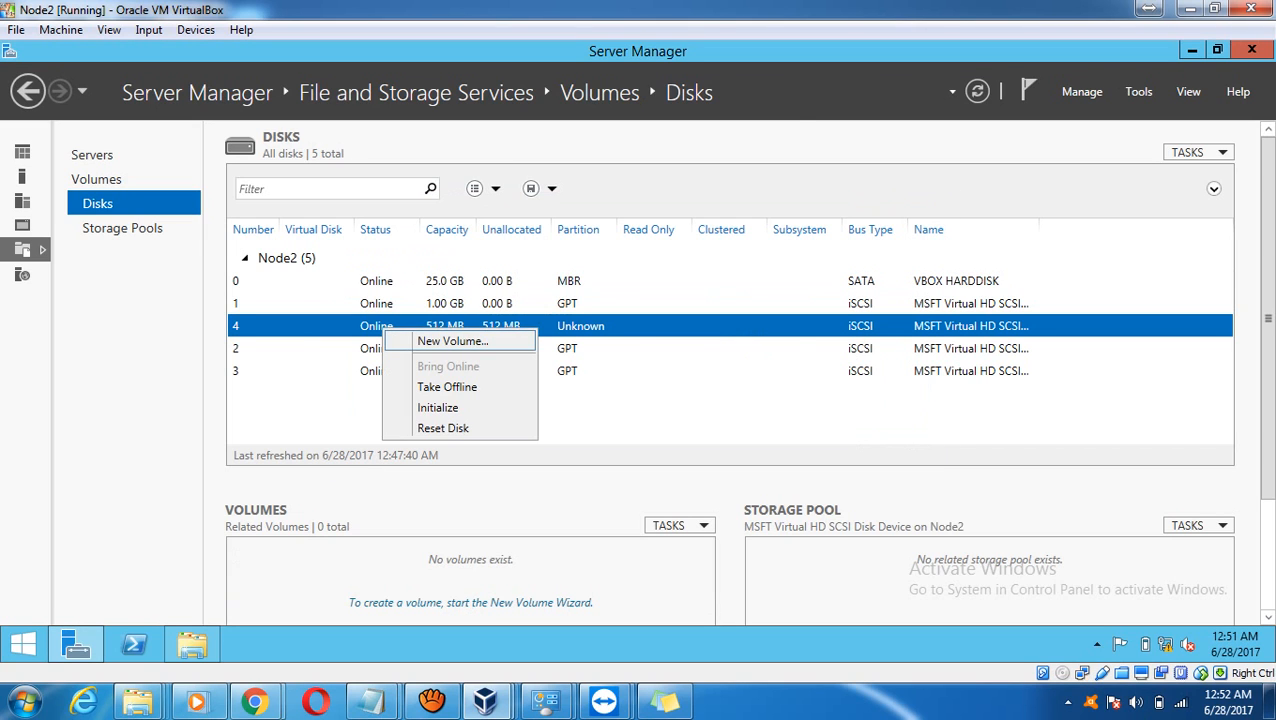
left_click(452, 341)
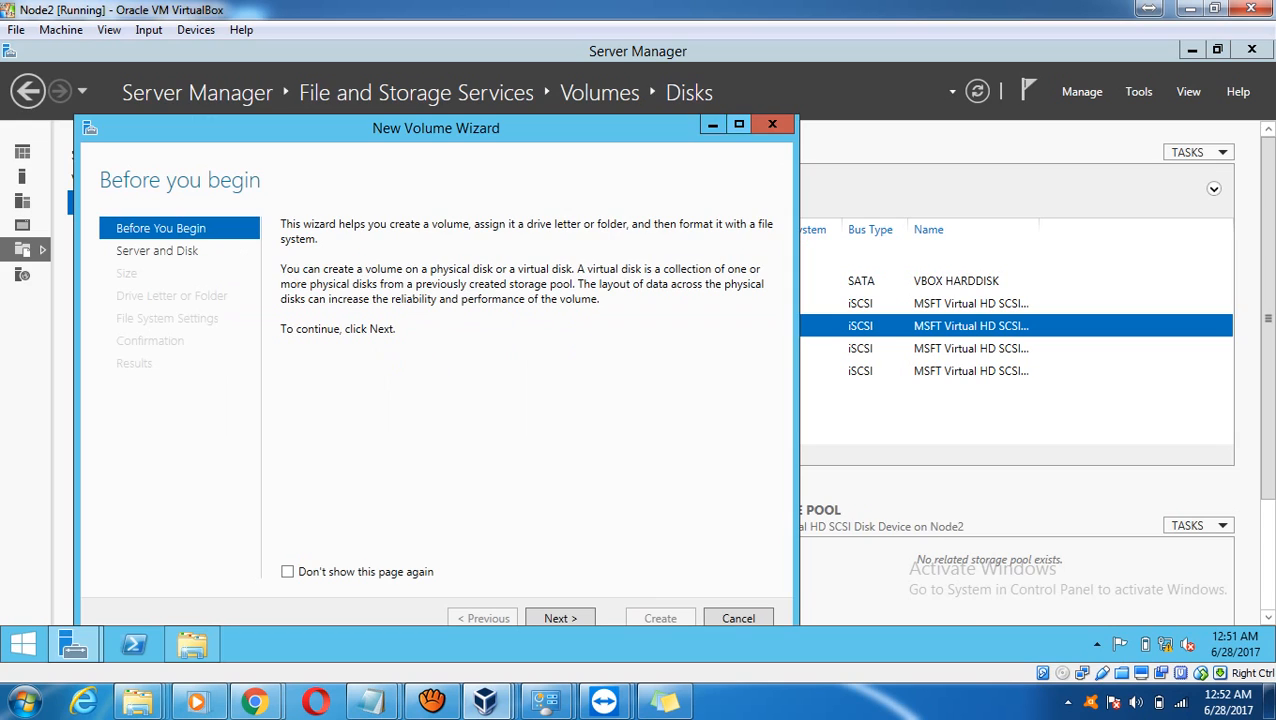
double_click(452, 128)
left_click(1043, 606)
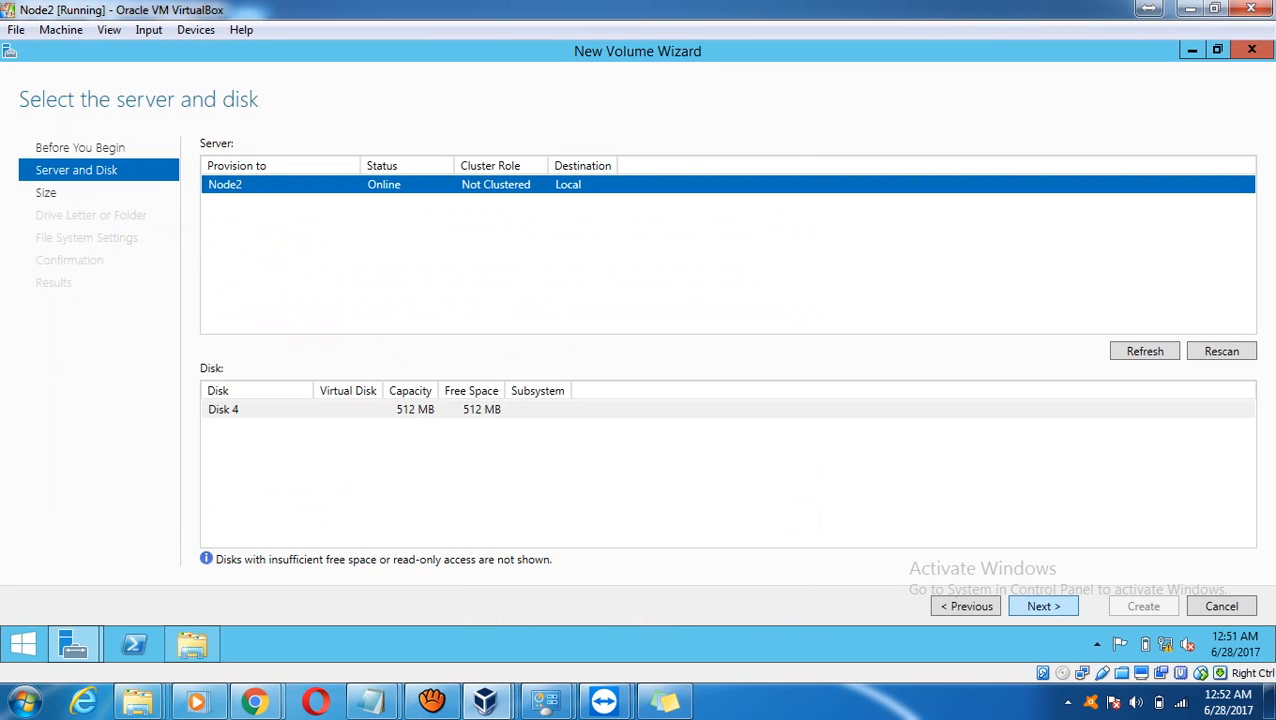
left_click(1043, 606)
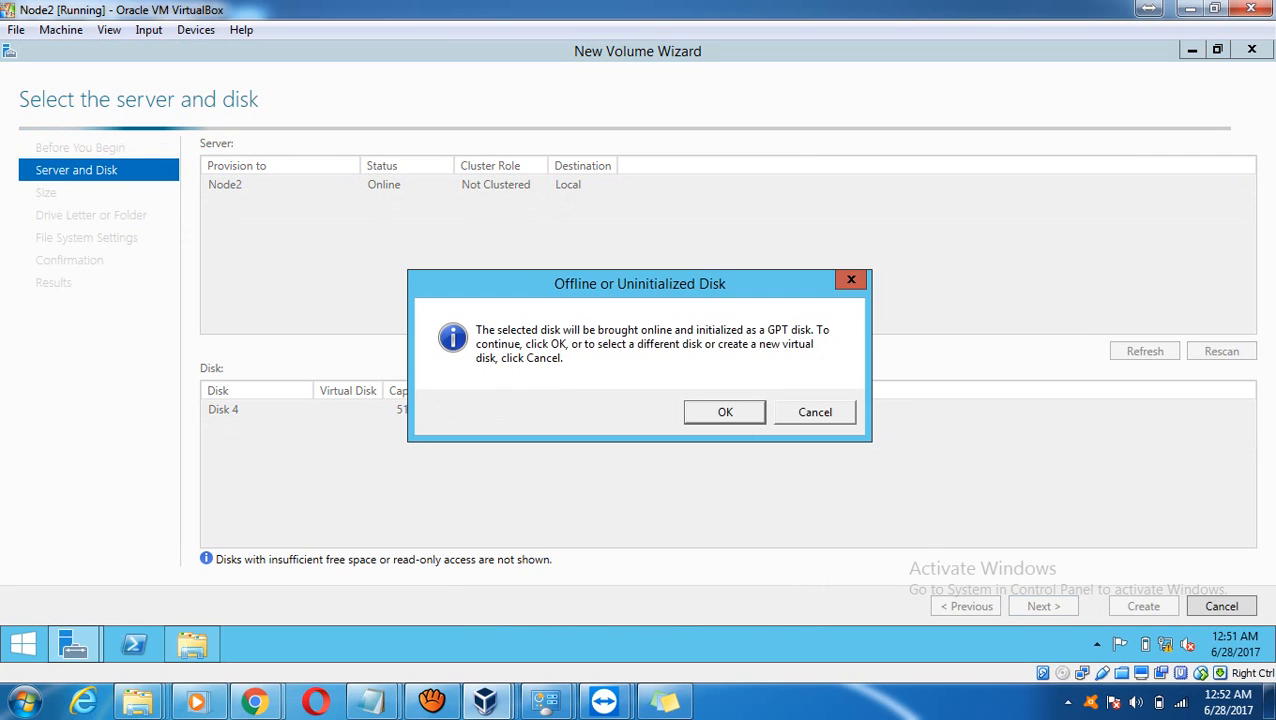
left_click(723, 412)
left_click(1043, 606)
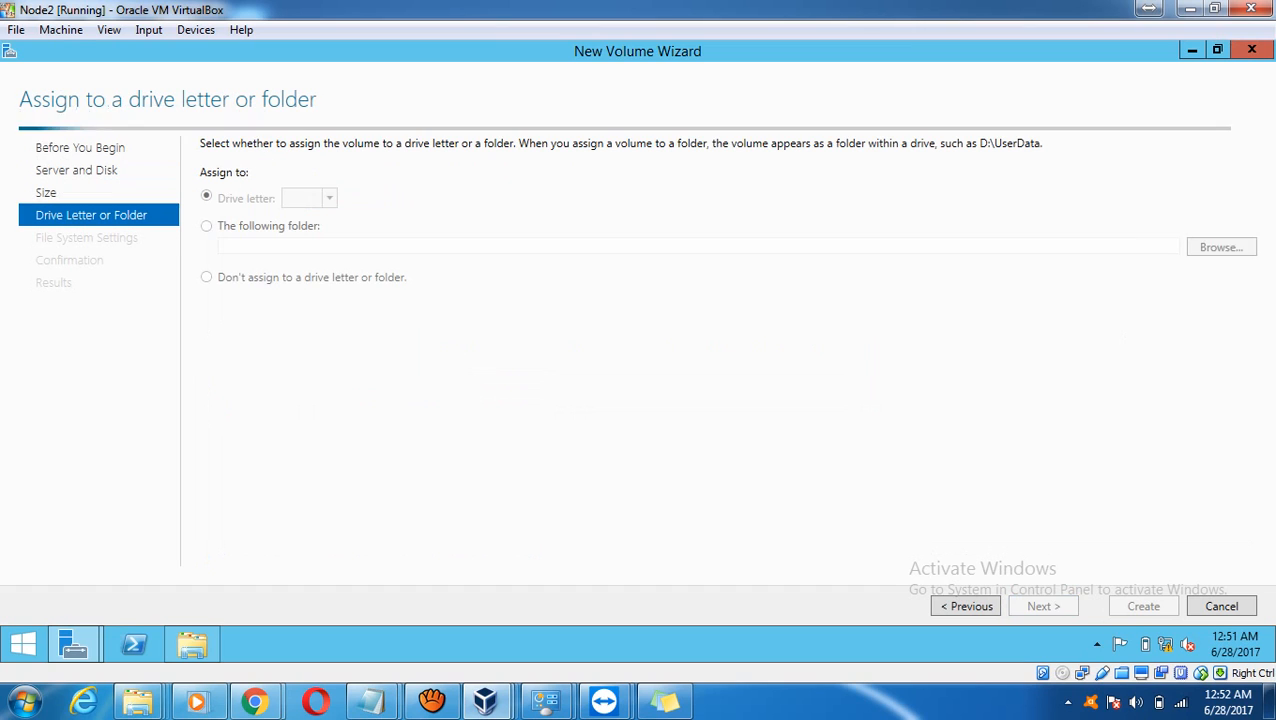
Assign drive letter Q and the volume label Quorum, then create the NTFS volume on Disk 4.
left_click(314, 198)
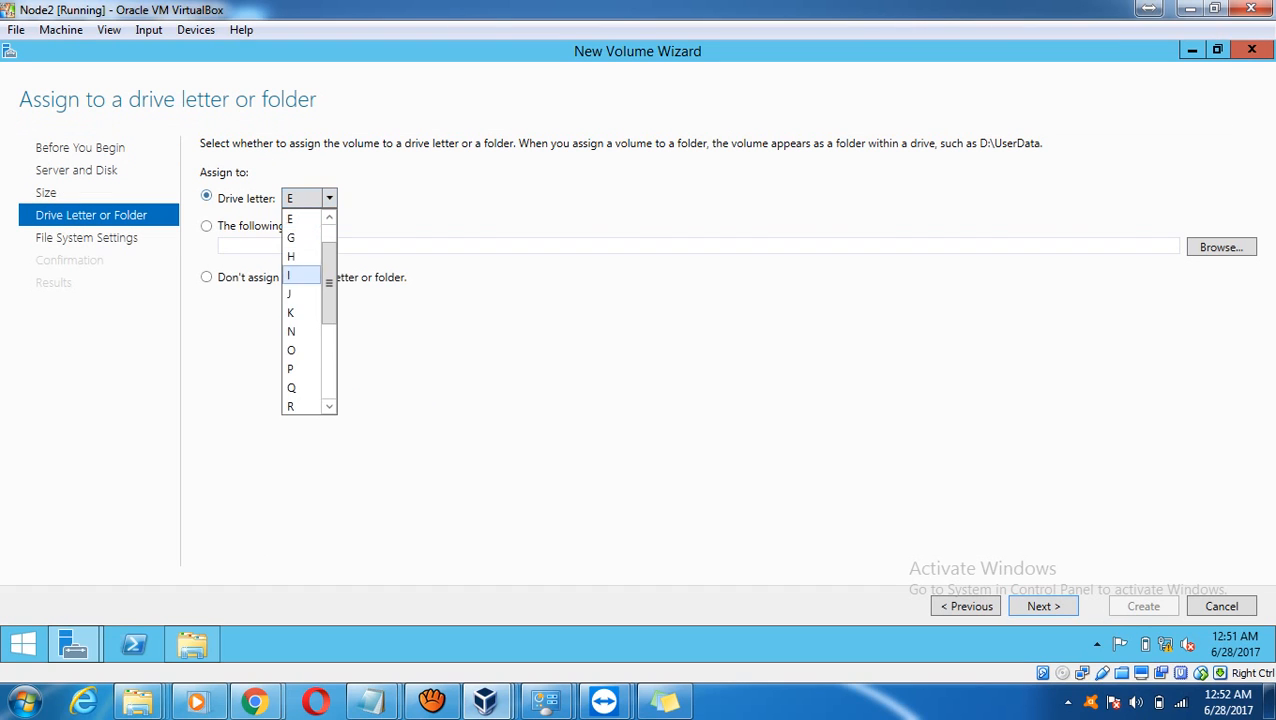
left_click(300, 387)
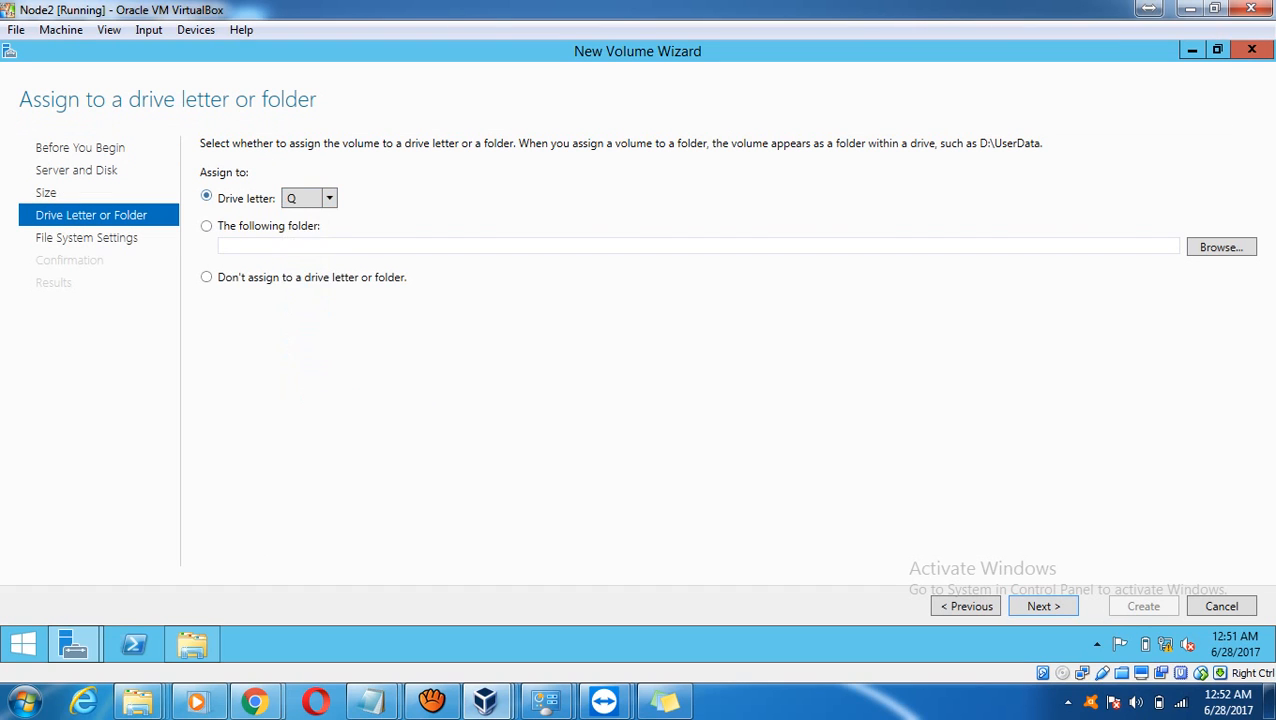
left_click(1043, 606)
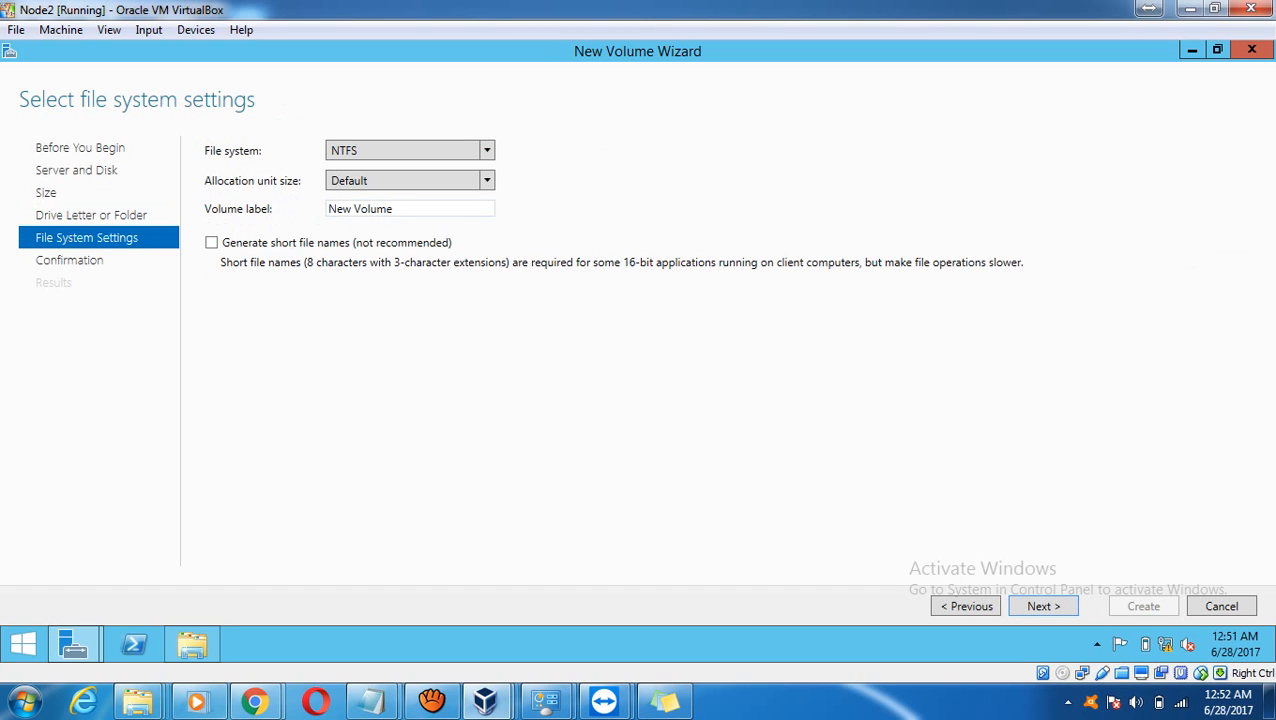
left_click_drag(400, 209, 325, 209)
type("Quorum")
key("Return")
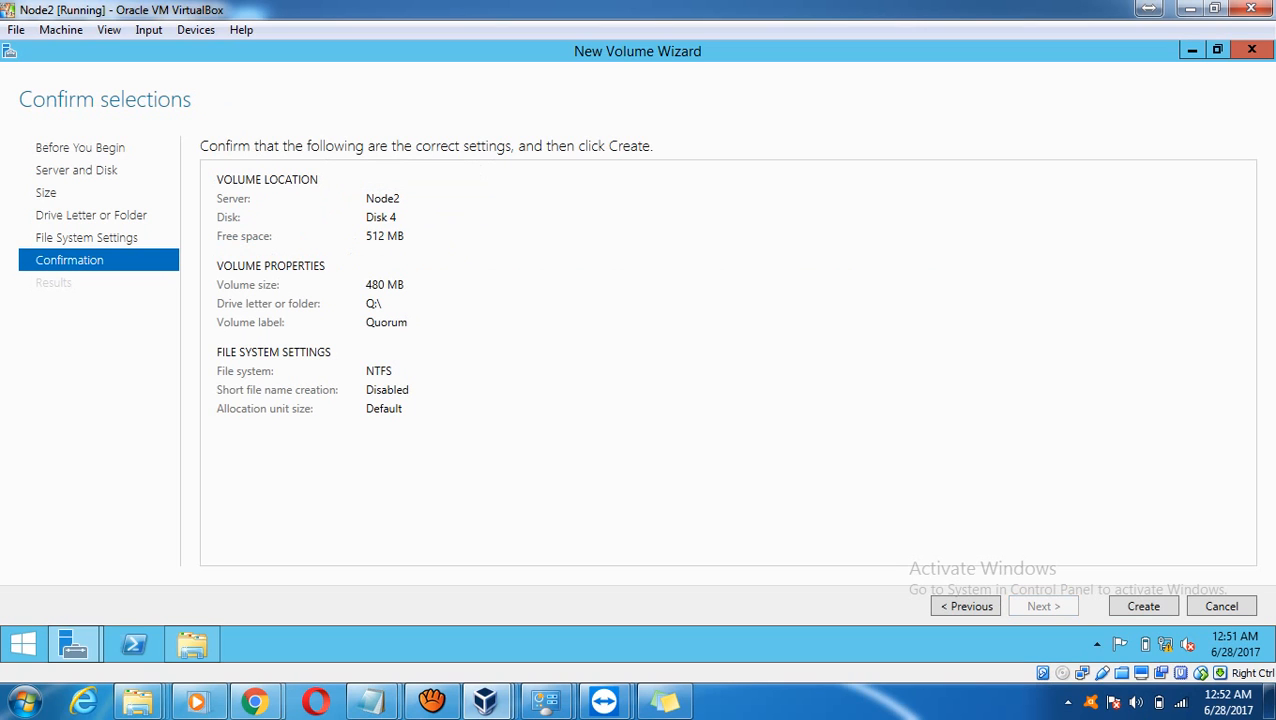
key("Return")
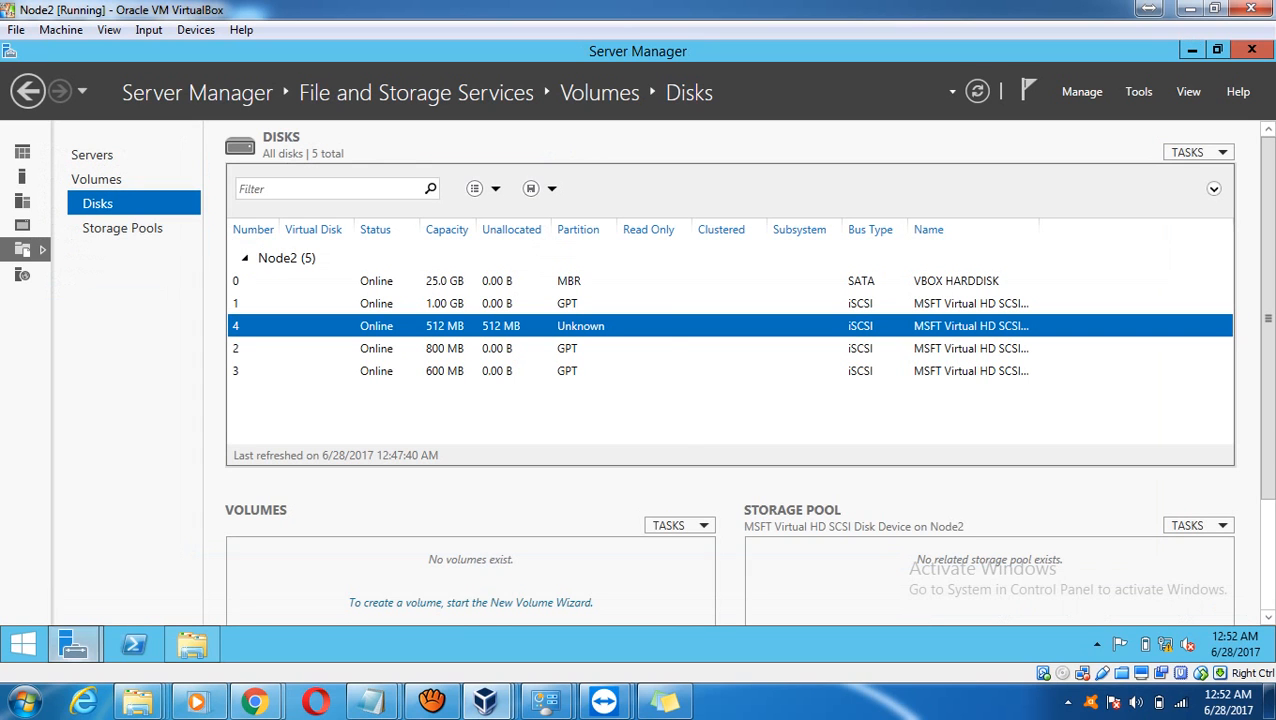
Refresh This PC on Node2 to check the drive letters and labels, then minimize it and Server Manager.
left_click(192, 645)
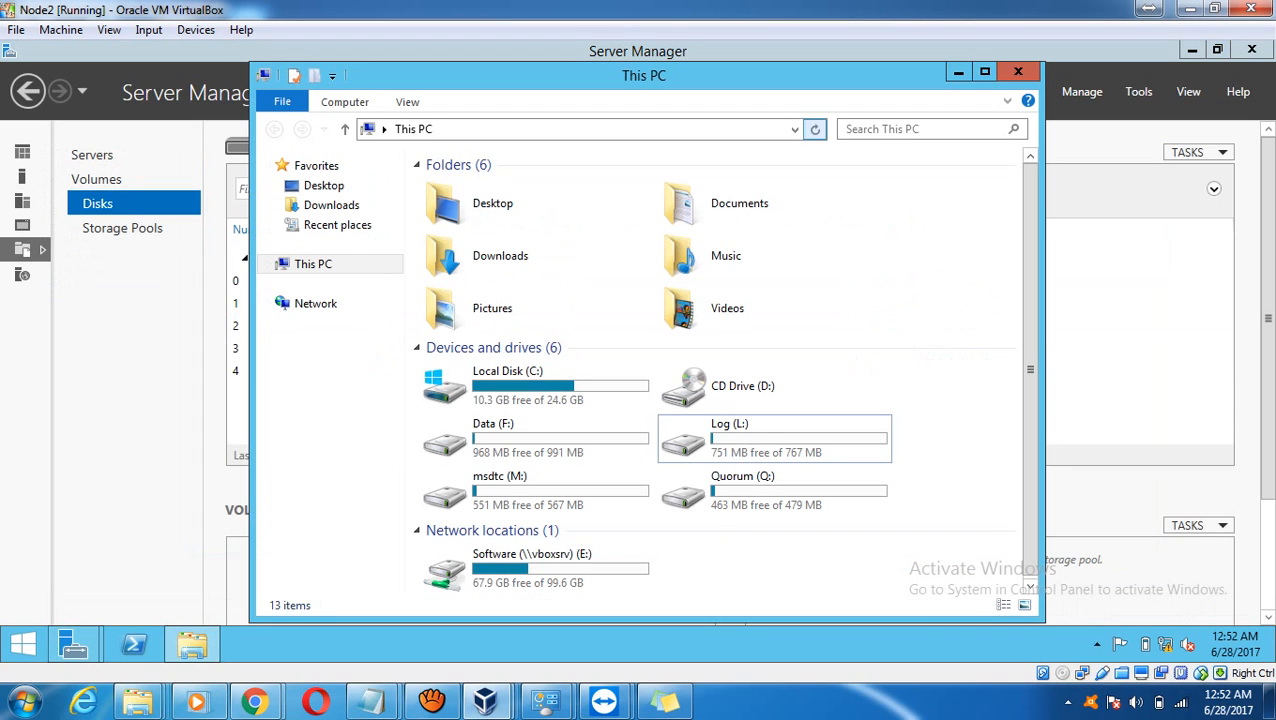
left_click(815, 129)
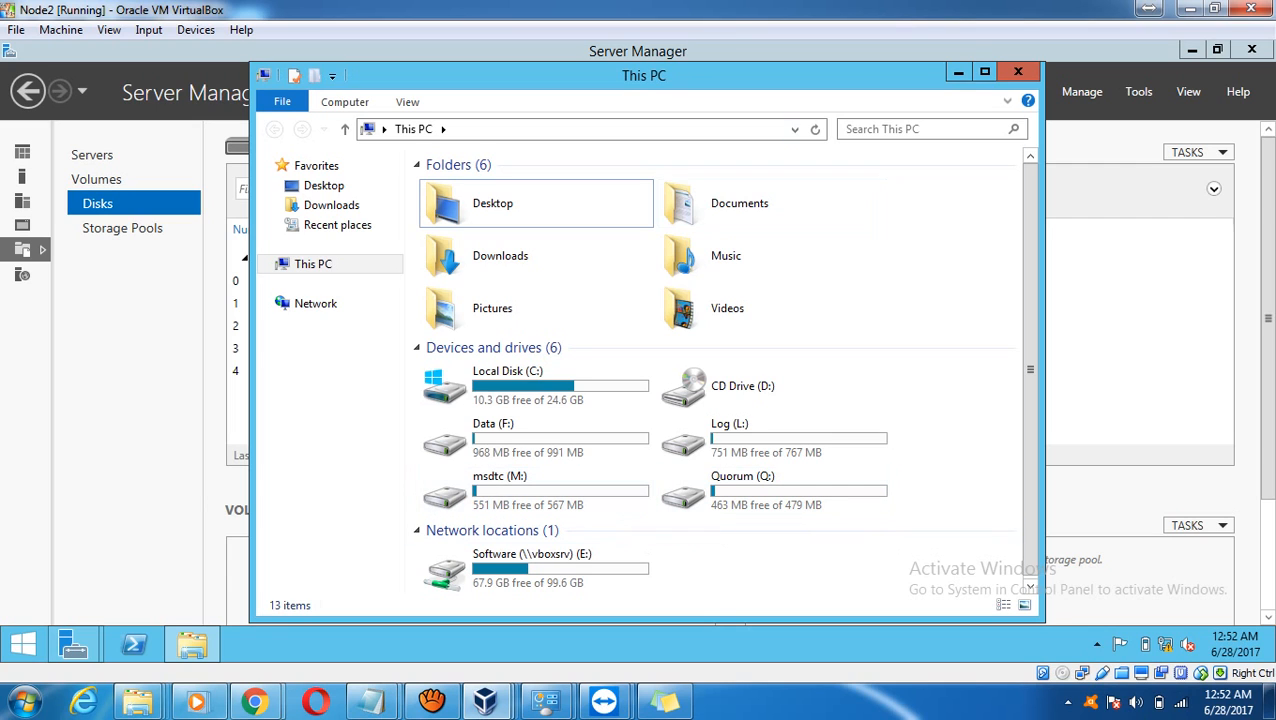
left_click(958, 72)
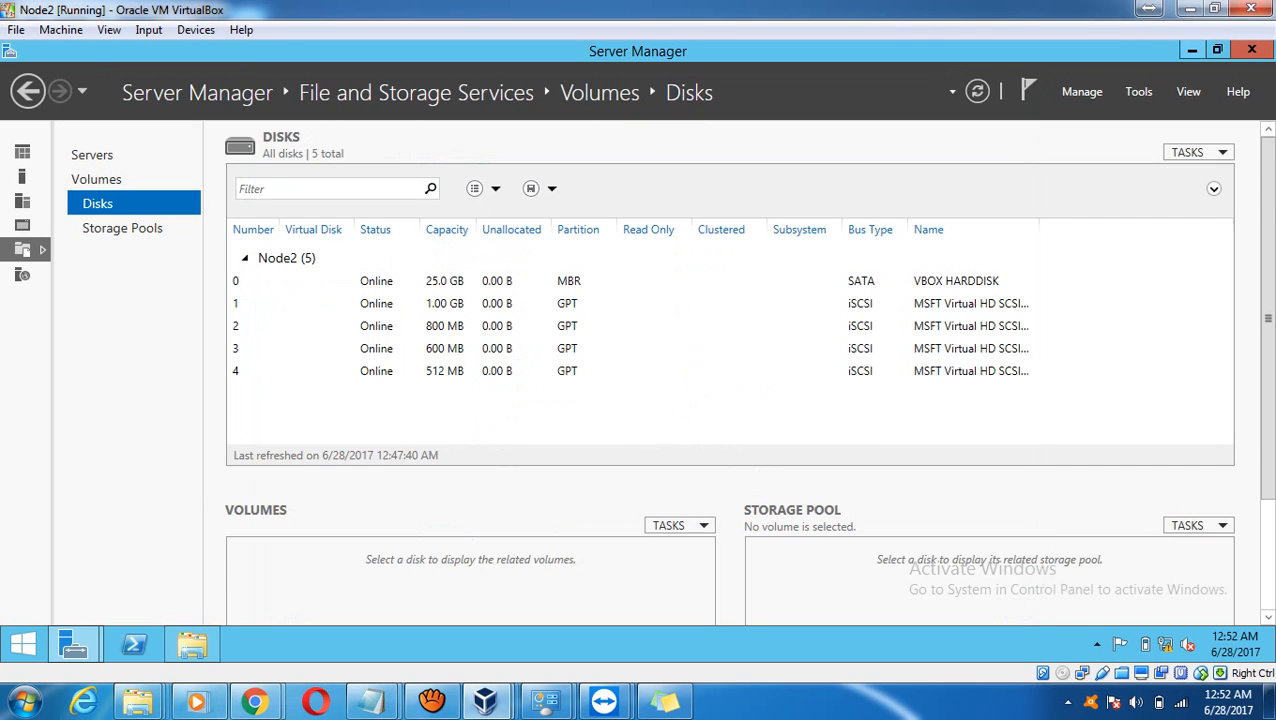
left_click(1192, 50)
In the Clustering Settings notes in Notepad, append "-- Done" to item 6 and highlight the failover cluster feature line.
mouse_move(371, 700)
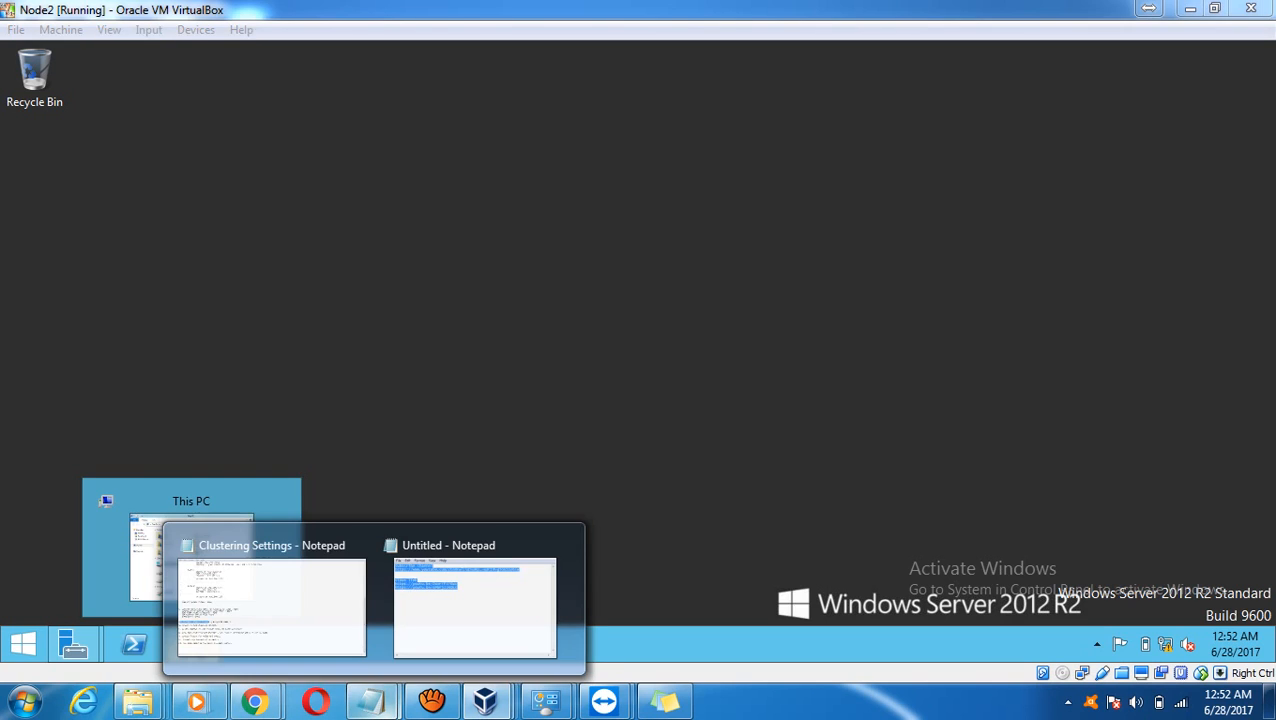
left_click(270, 600)
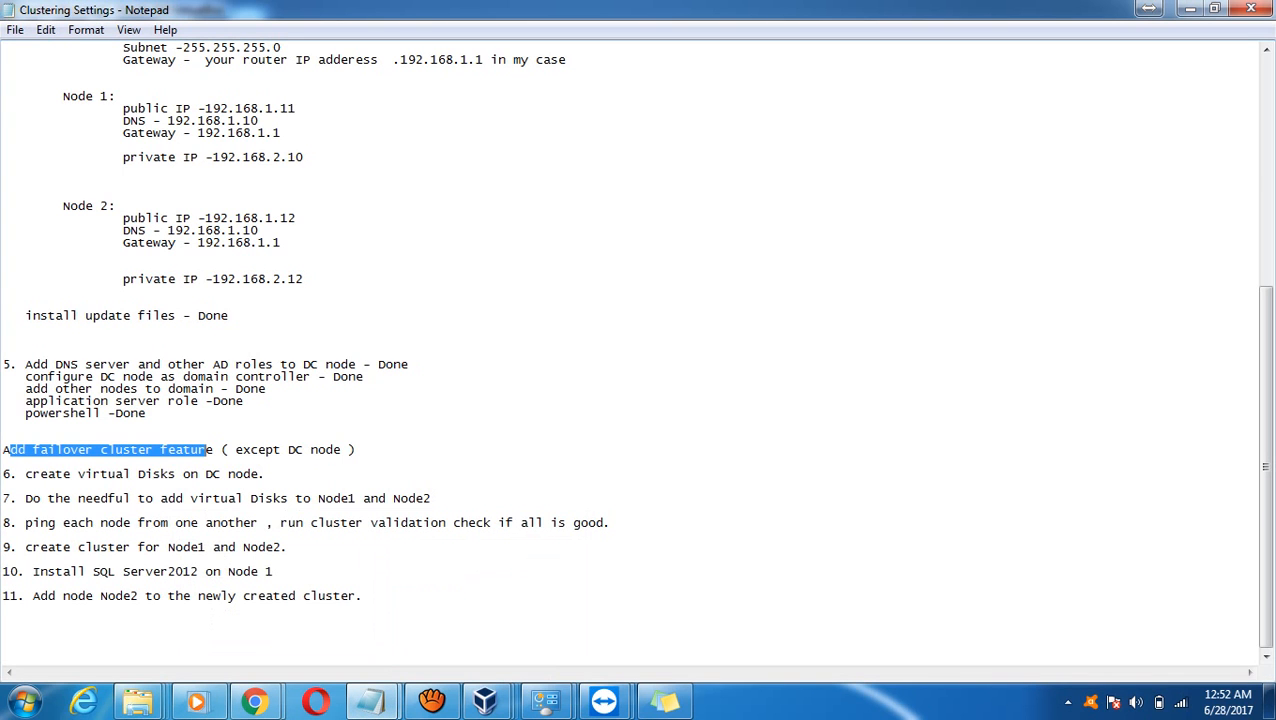
left_click(3, 488)
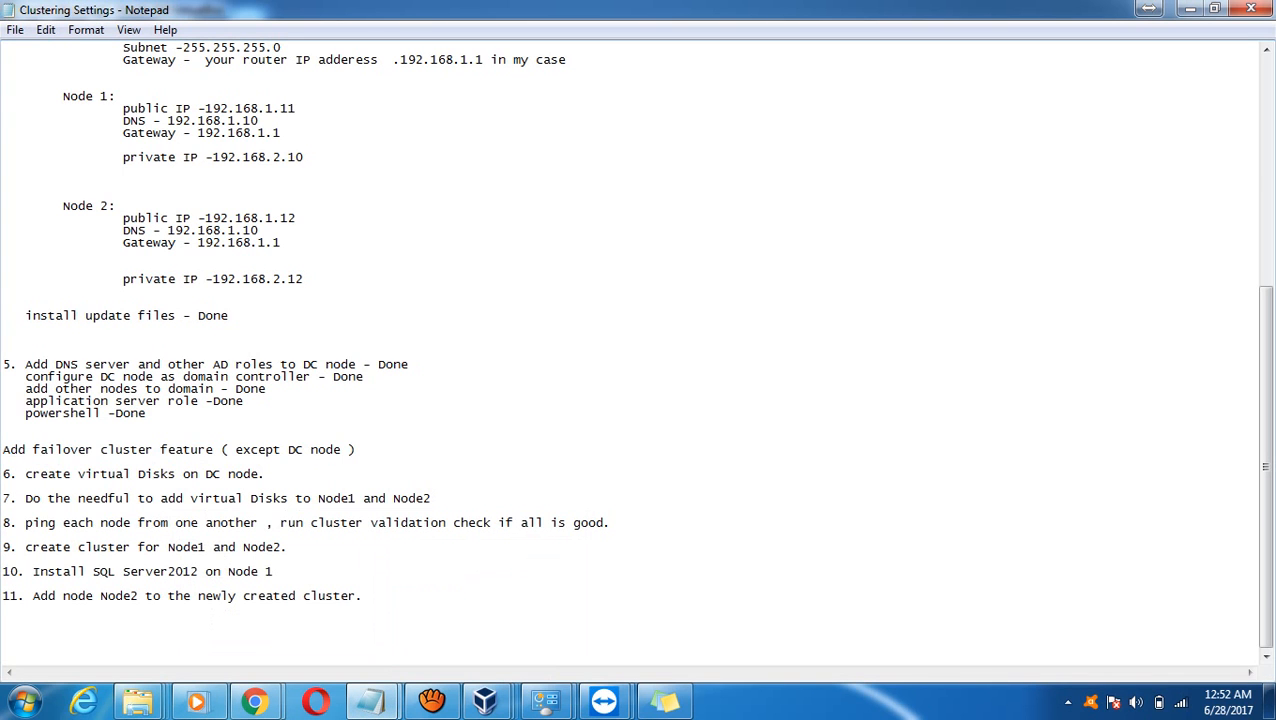
type("-- Done")
left_click_drag(289, 449, 3, 451)
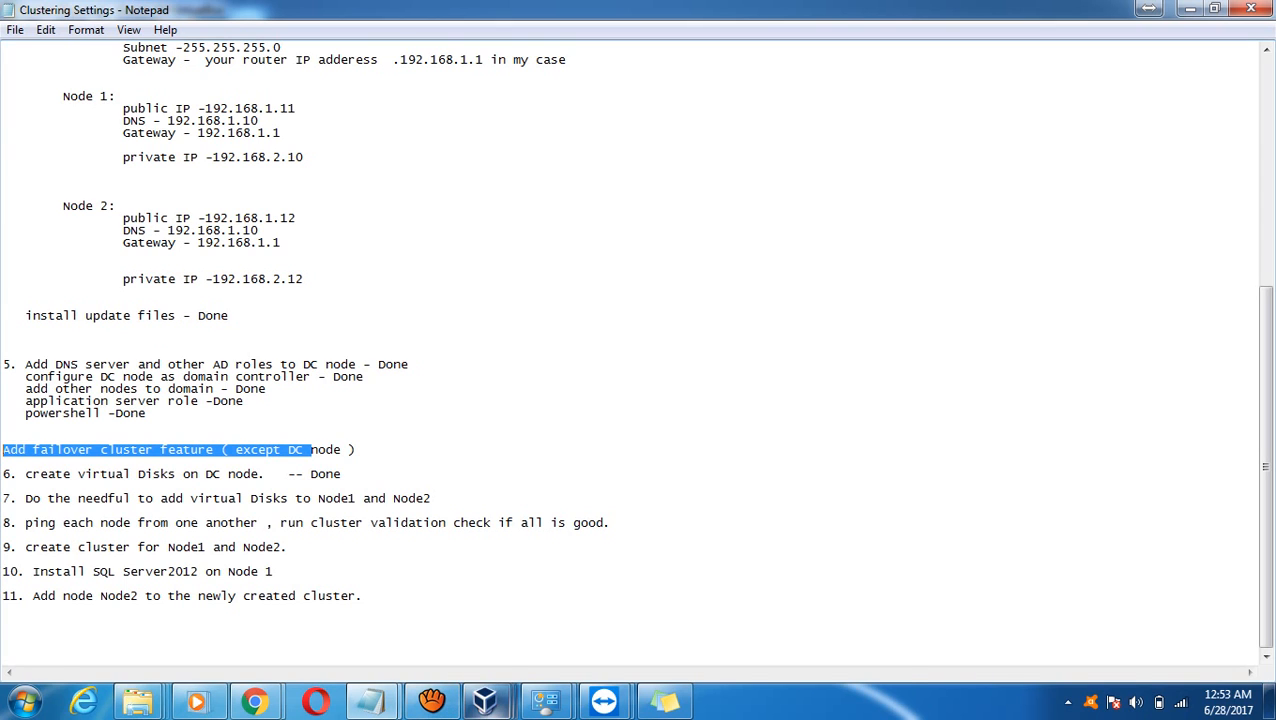
Switch to the Node1 virtual machine and unlock its session by entering the account password.
left_click(487, 701)
left_click(400, 605)
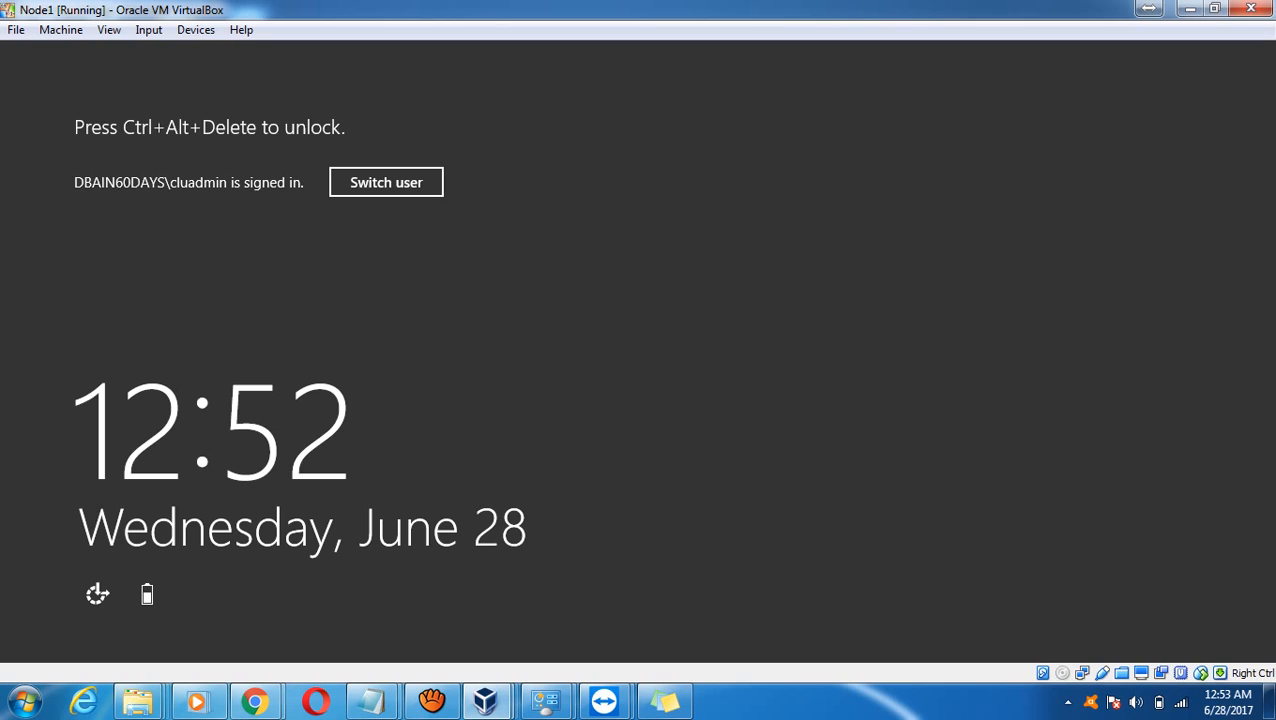
left_click(148, 29)
mouse_move(185, 52)
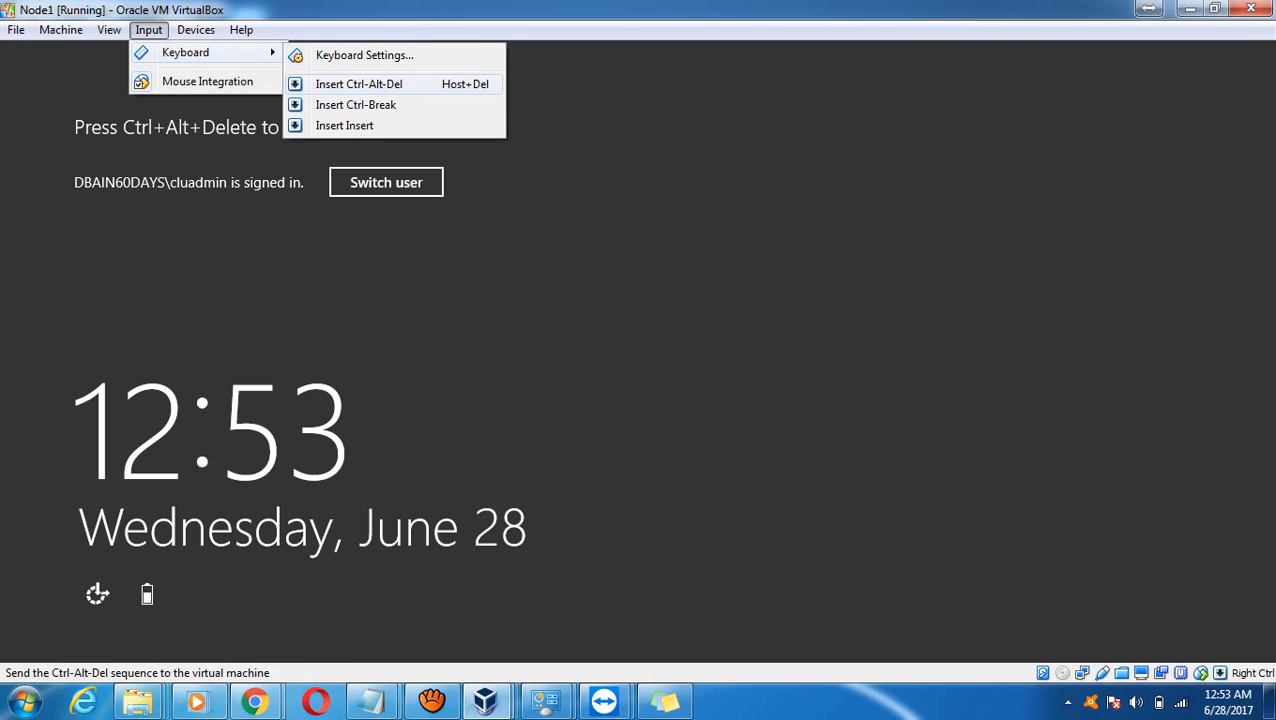
left_click(345, 82)
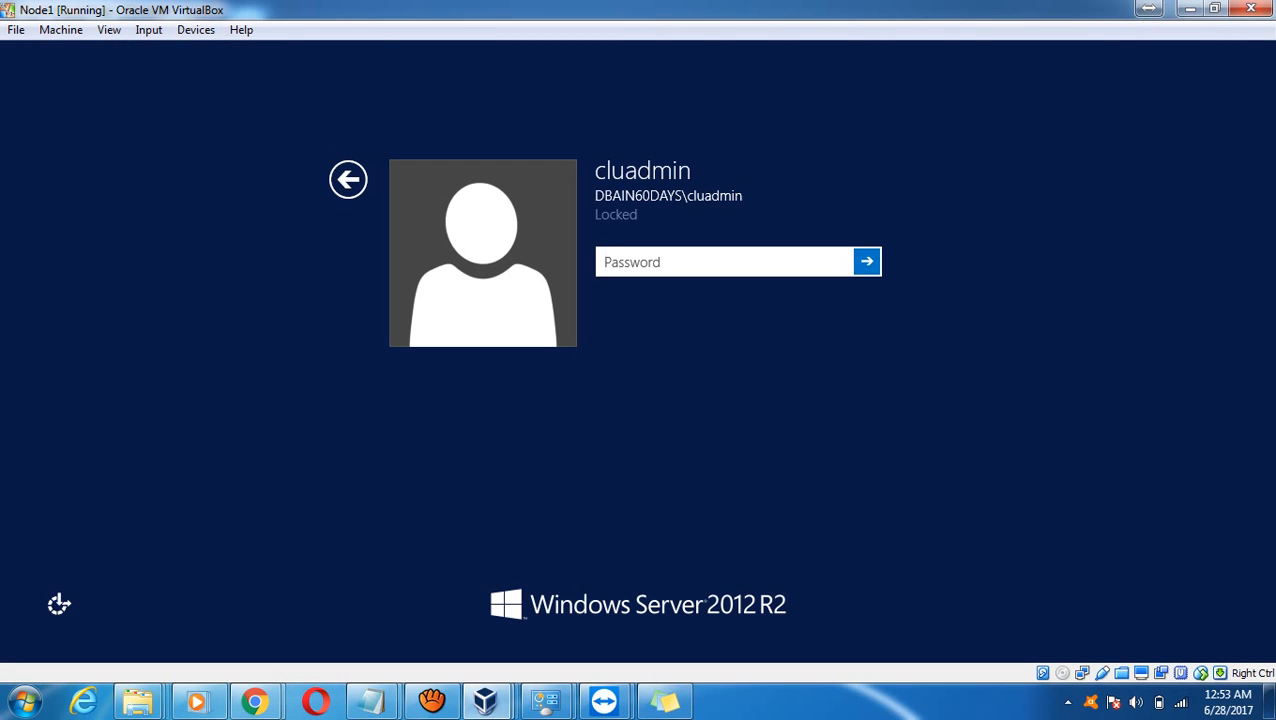
type("********")
key("Return")
key("Return")
type("**********")
key("Return")
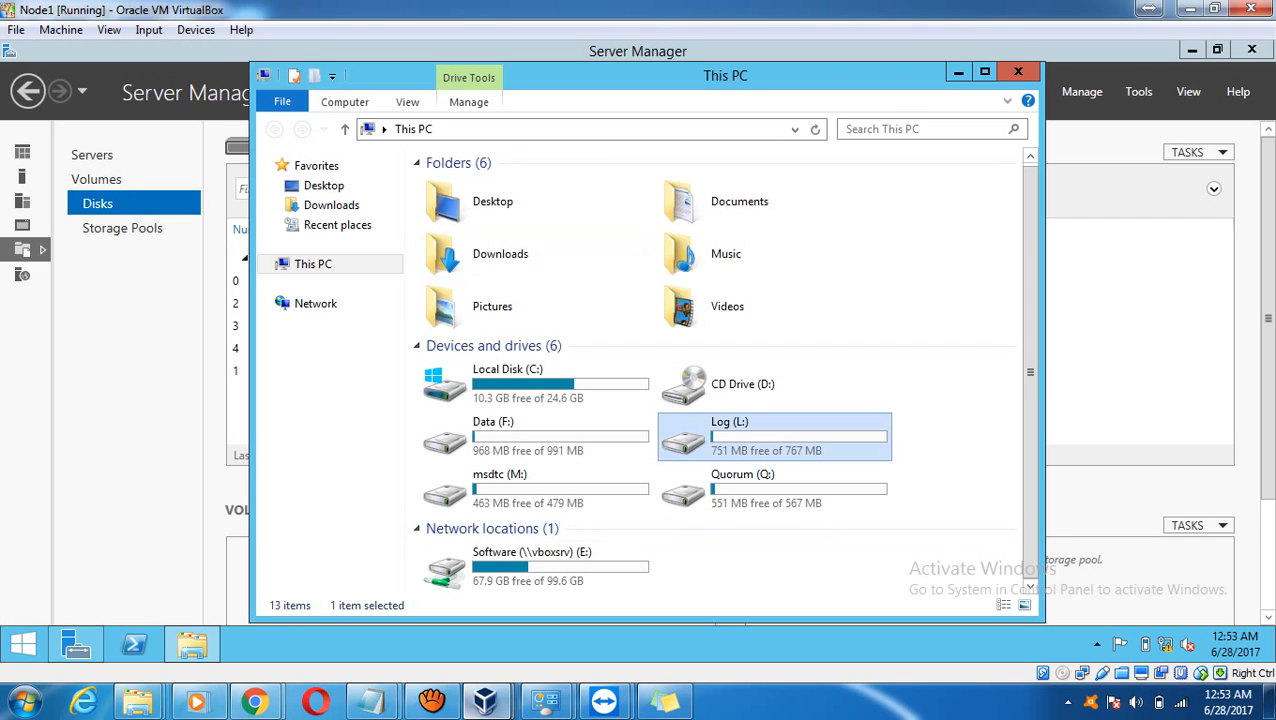
left_click(432, 702)
left_click(432, 702)
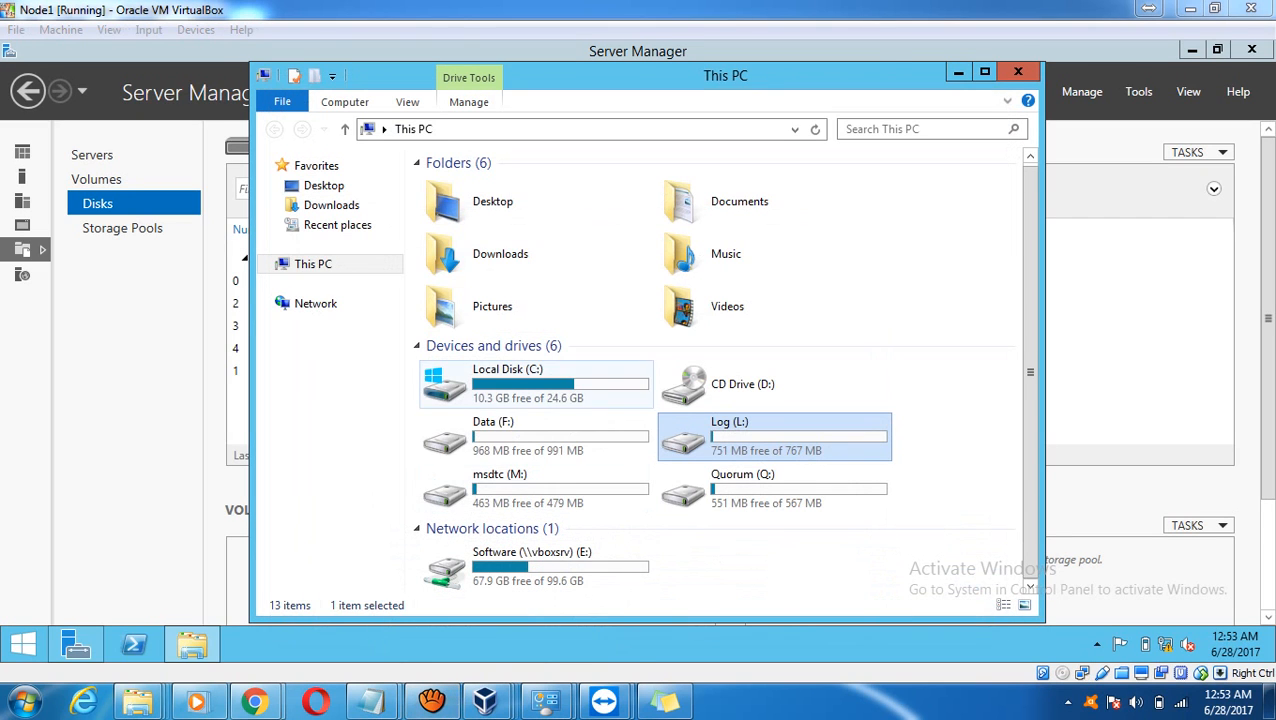
Start adding roles and features on Node1 with a role-based installation, proceeding to feature selection without adding any server roles.
left_click(76, 644)
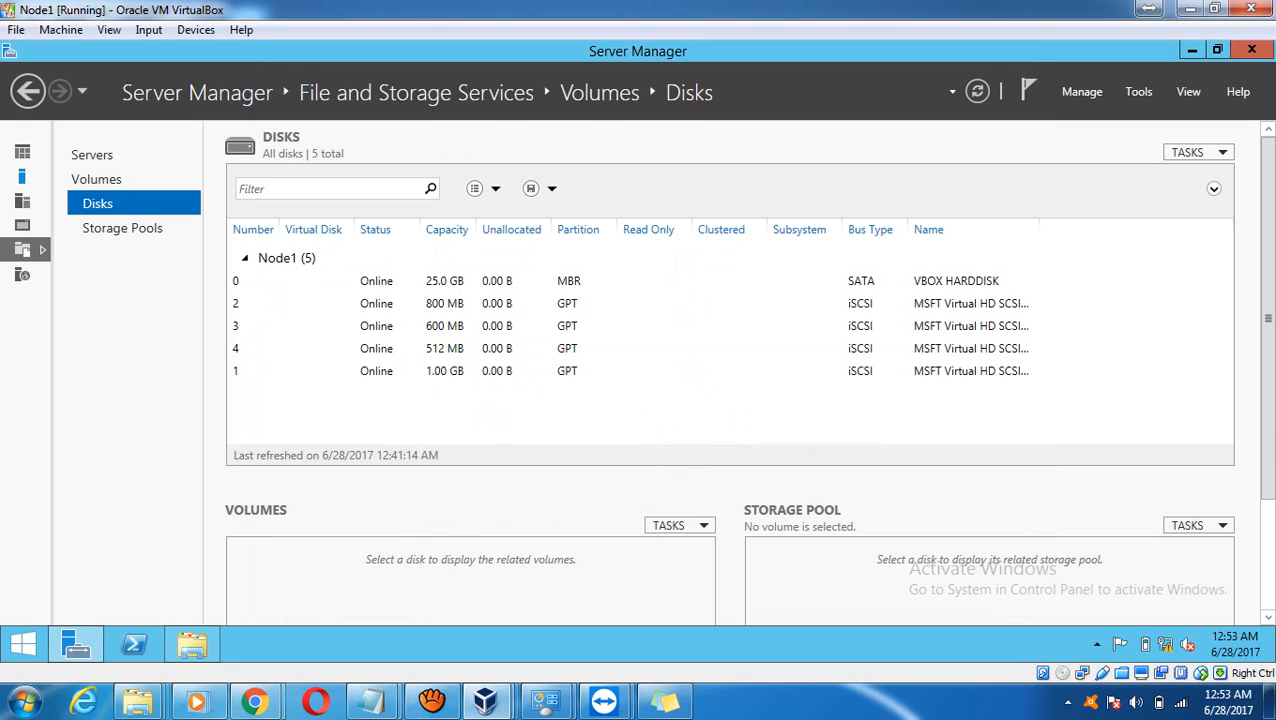
left_click(22, 152)
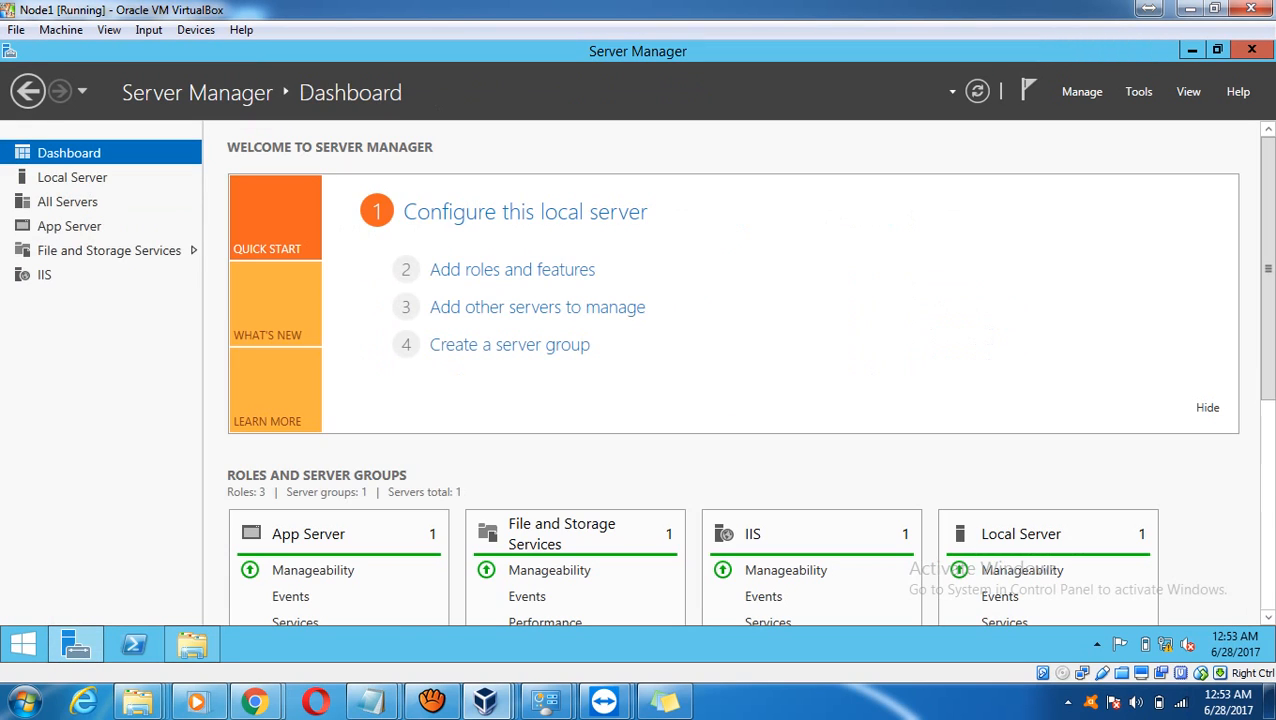
left_click(512, 269)
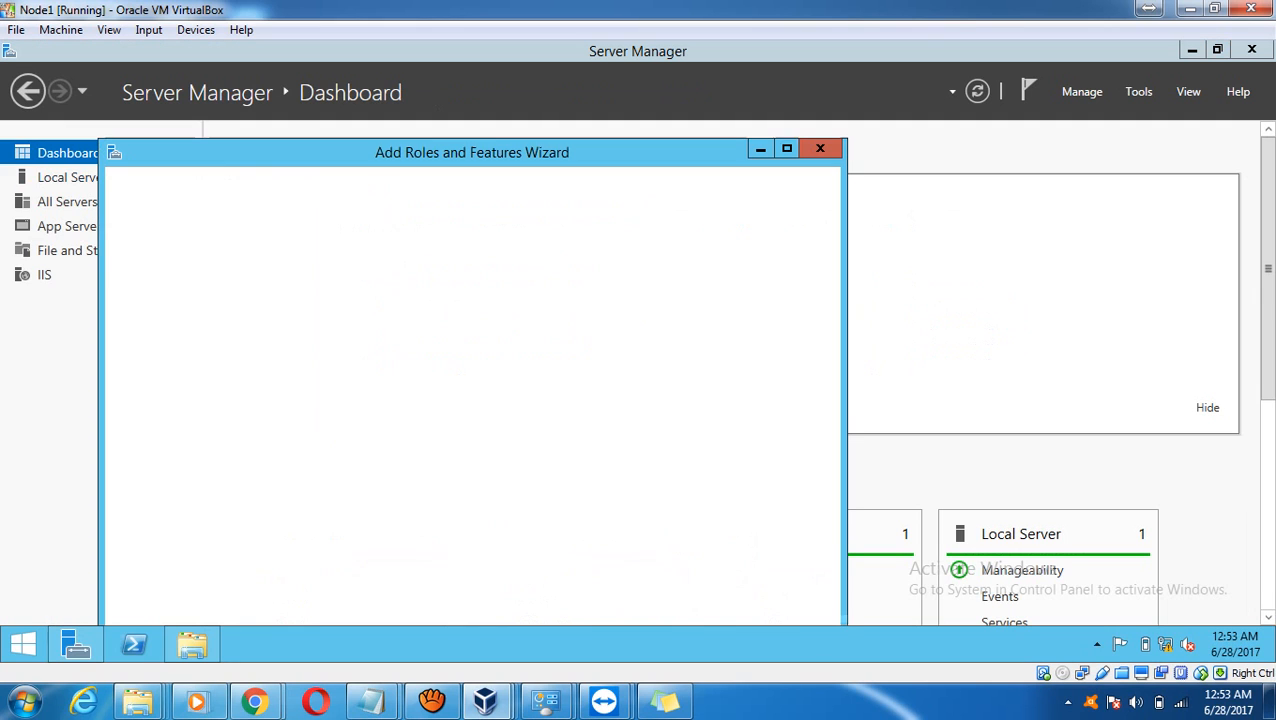
left_click(787, 148)
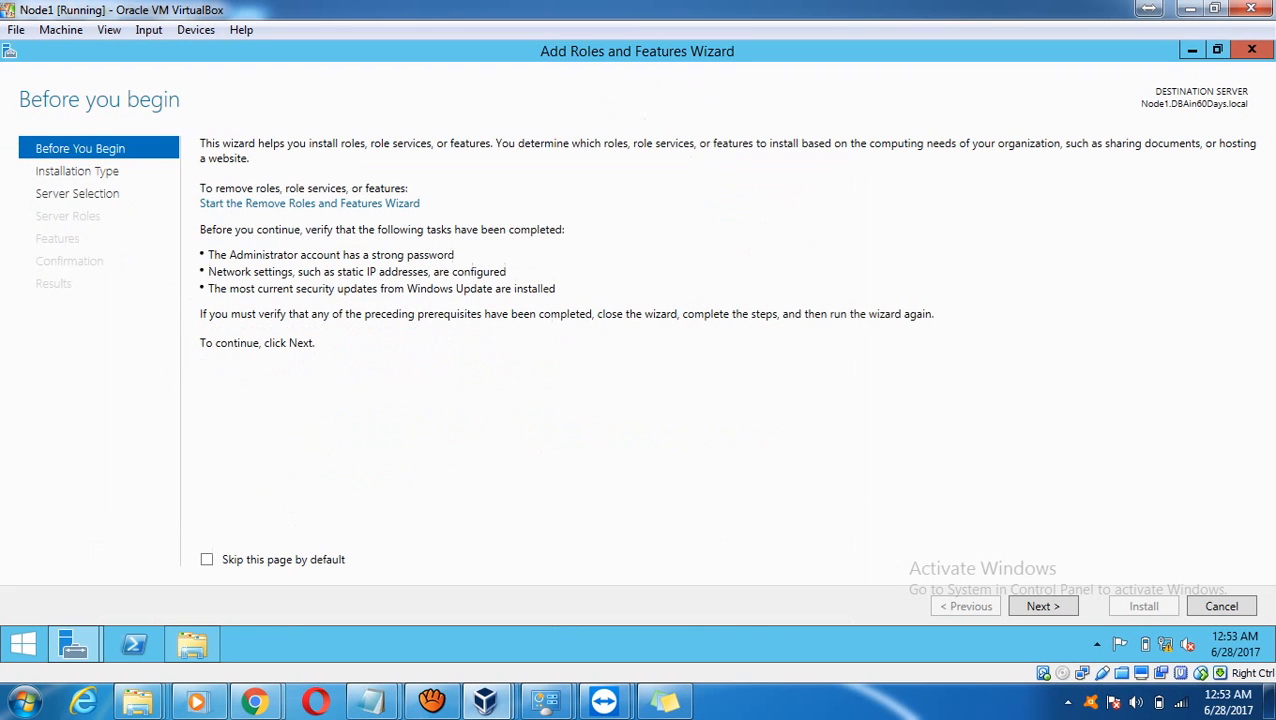
left_click(1043, 606)
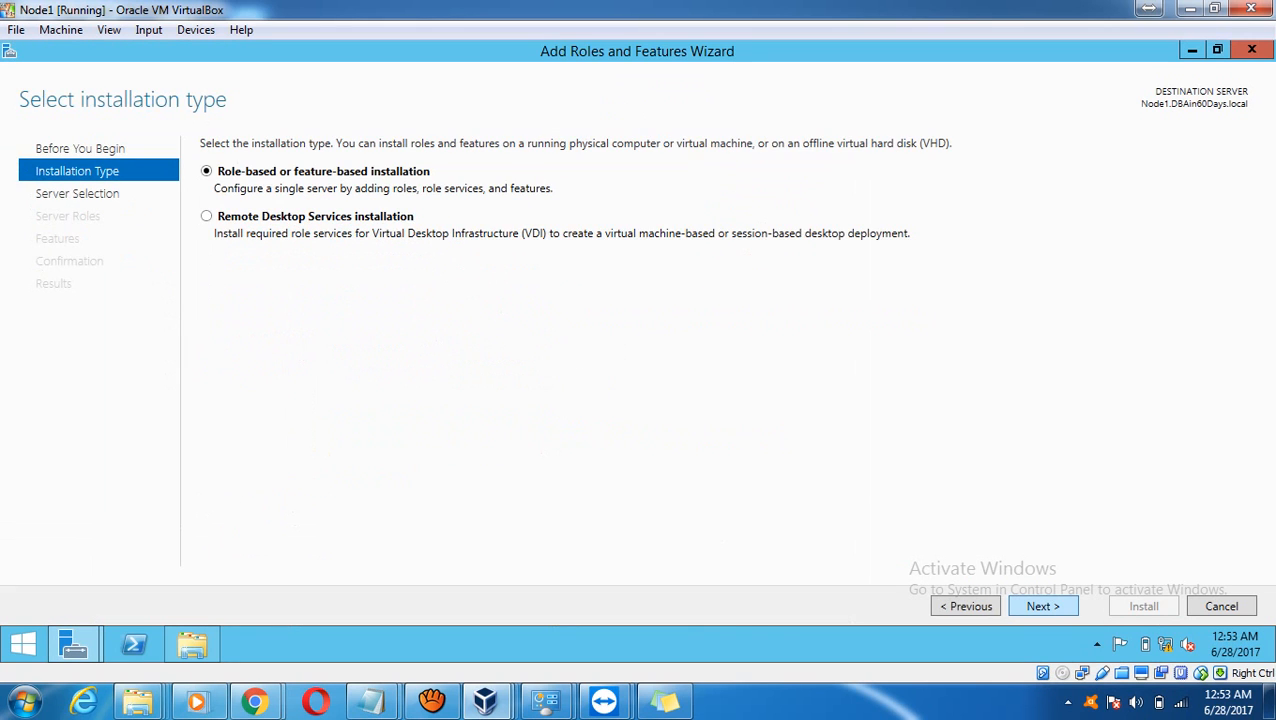
left_click(1043, 606)
left_click(1043, 606)
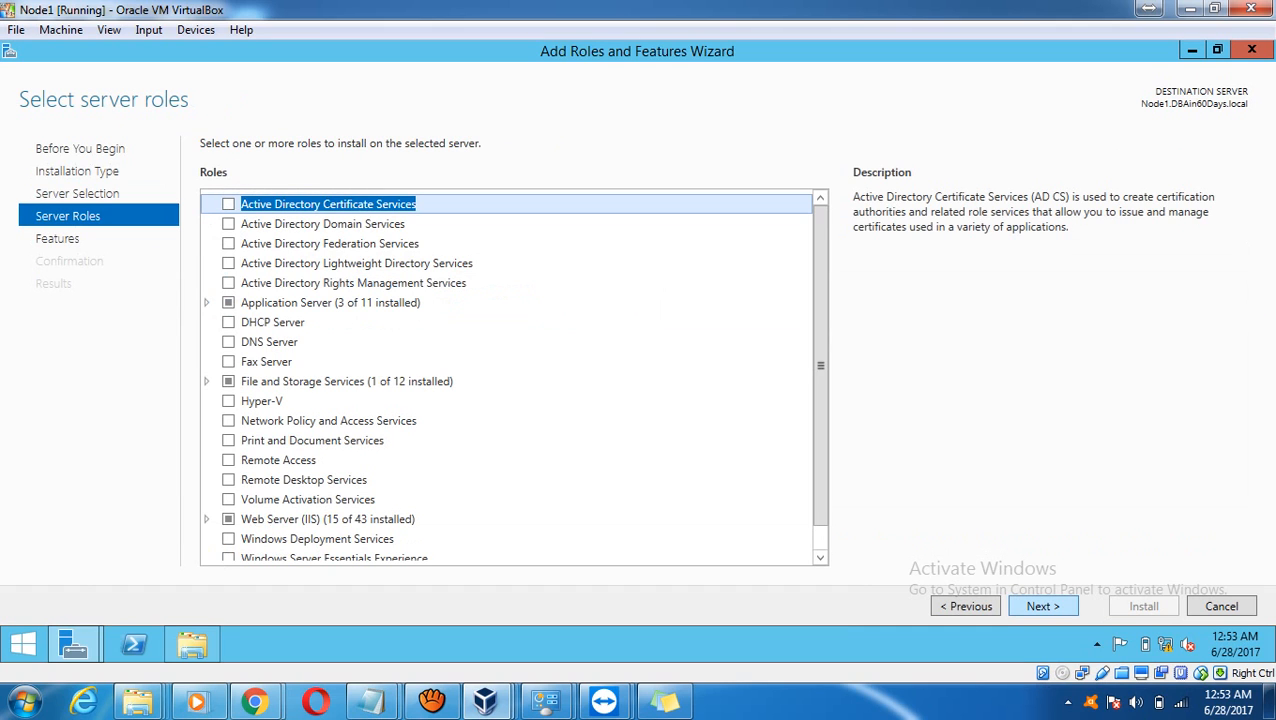
left_click(1043, 606)
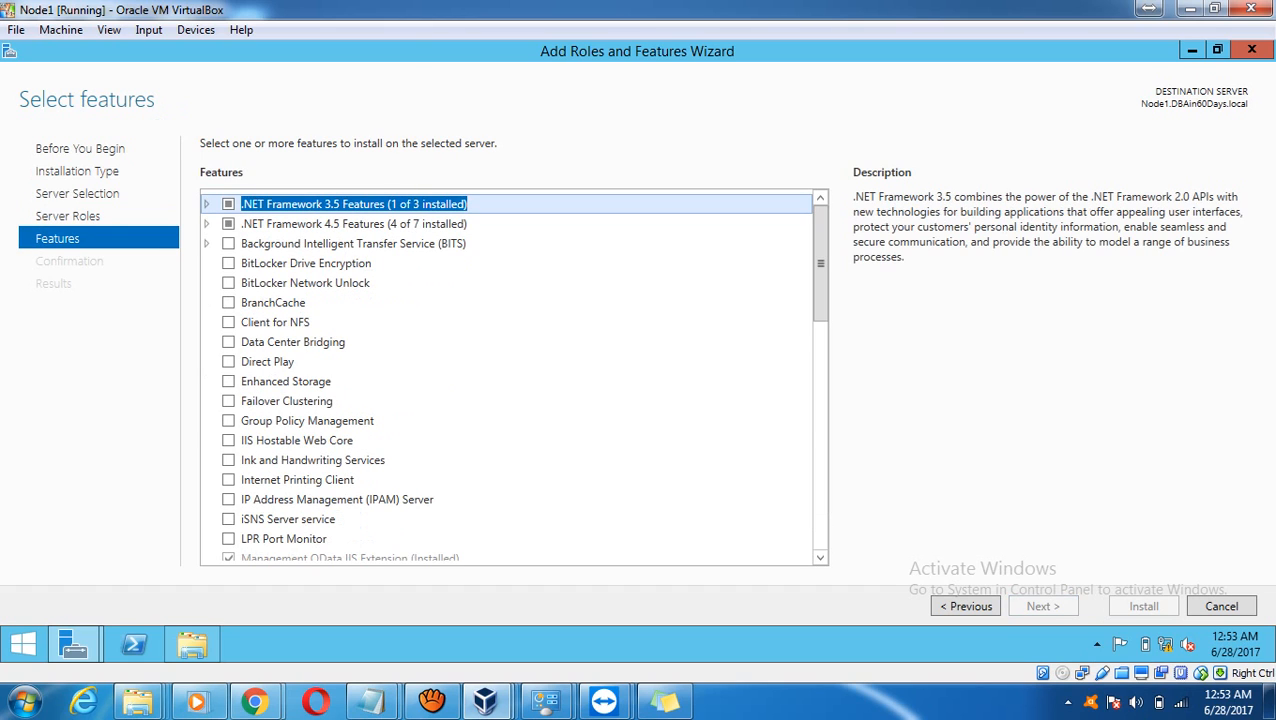
Select the Failover Clustering feature with its required management tools and start installing it on Node1.
left_click(229, 401)
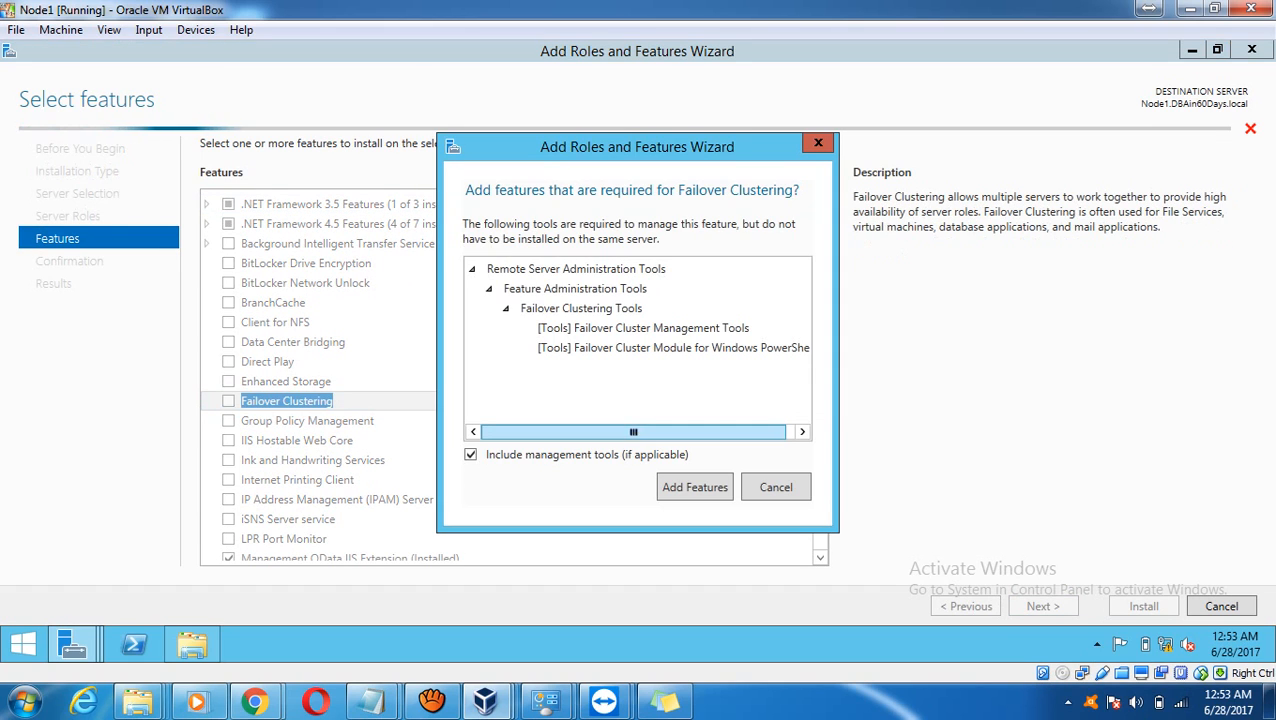
left_click(695, 487)
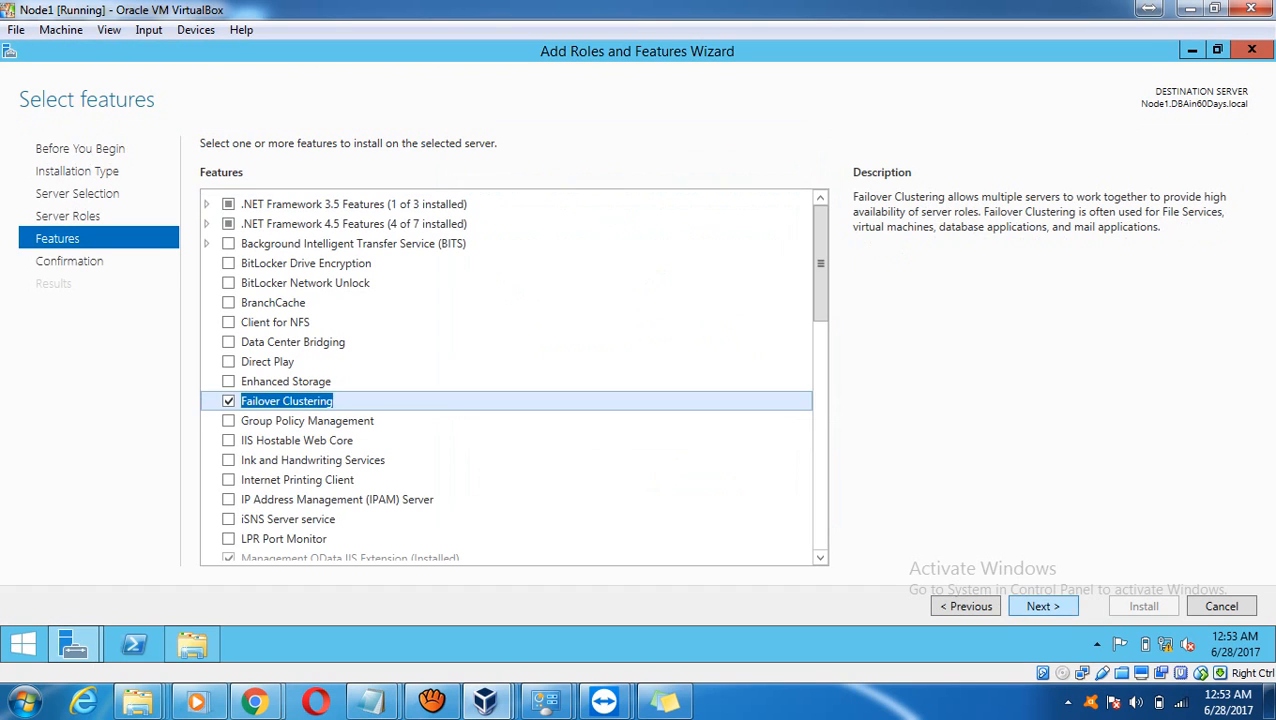
left_click(1043, 606)
left_click(1143, 606)
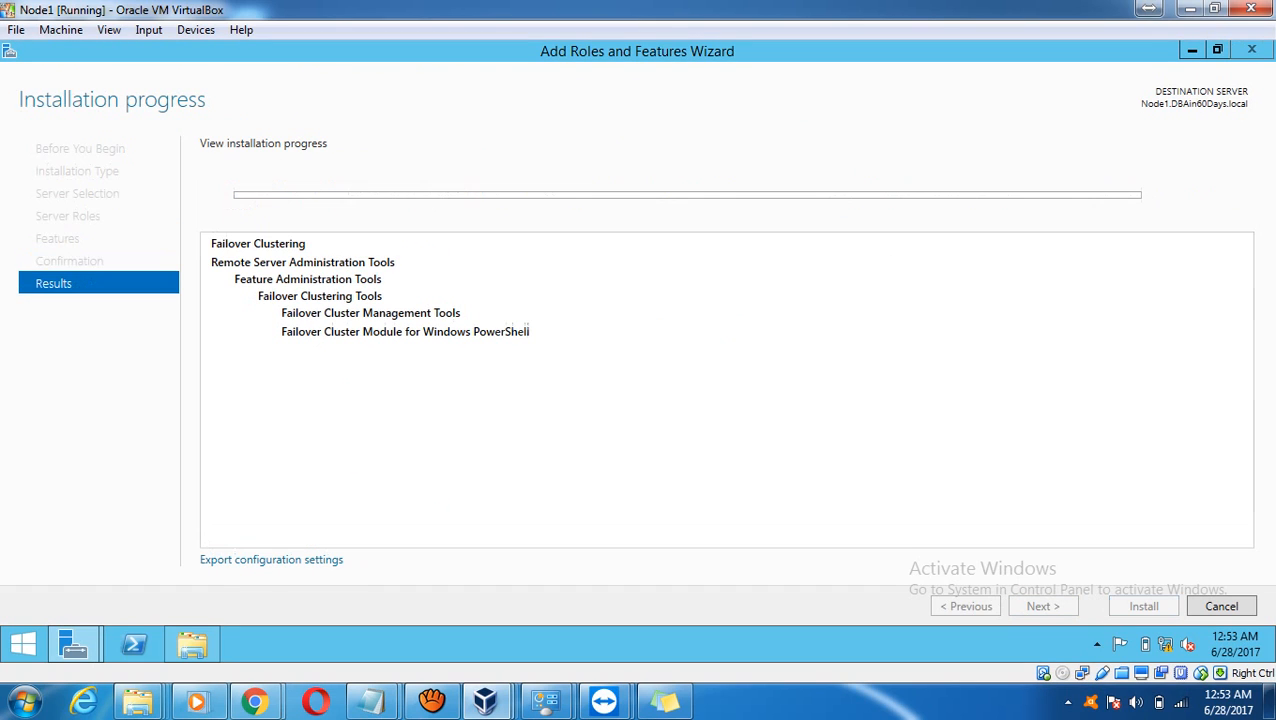
Switch to the Node2 virtual machine and bring up the Server Manager dashboard there.
mouse_move(485, 701)
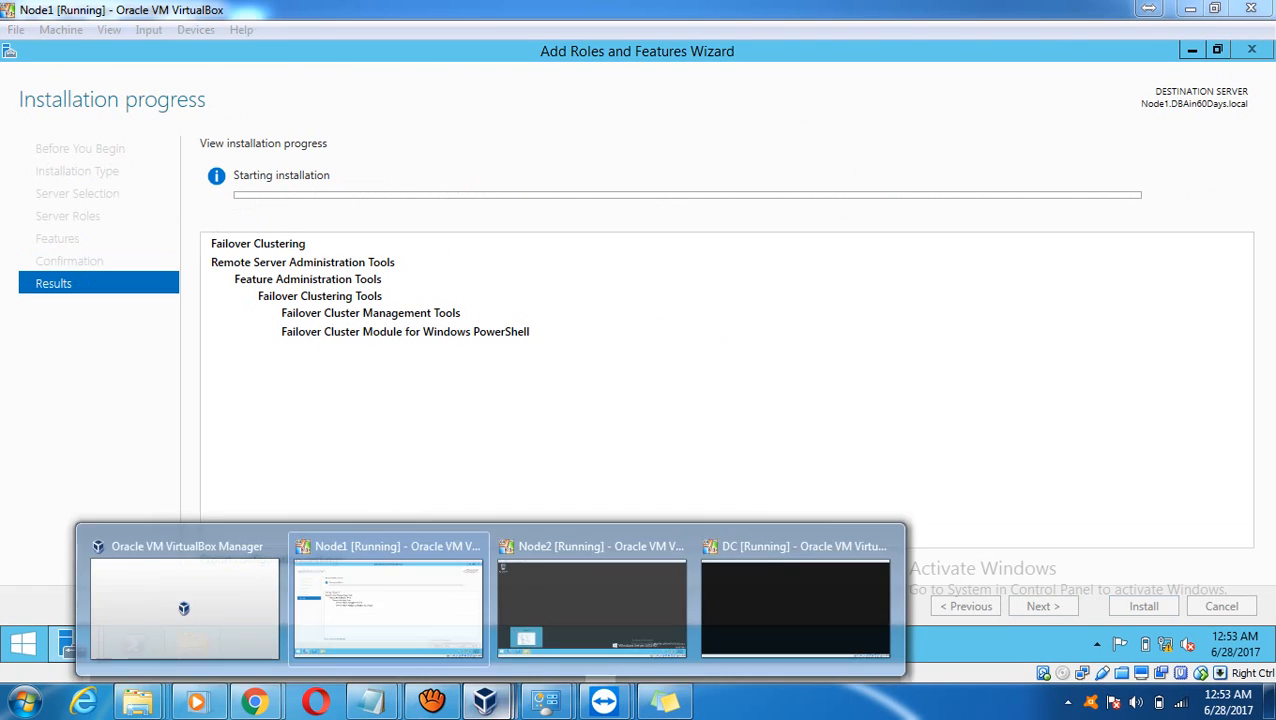
left_click(591, 605)
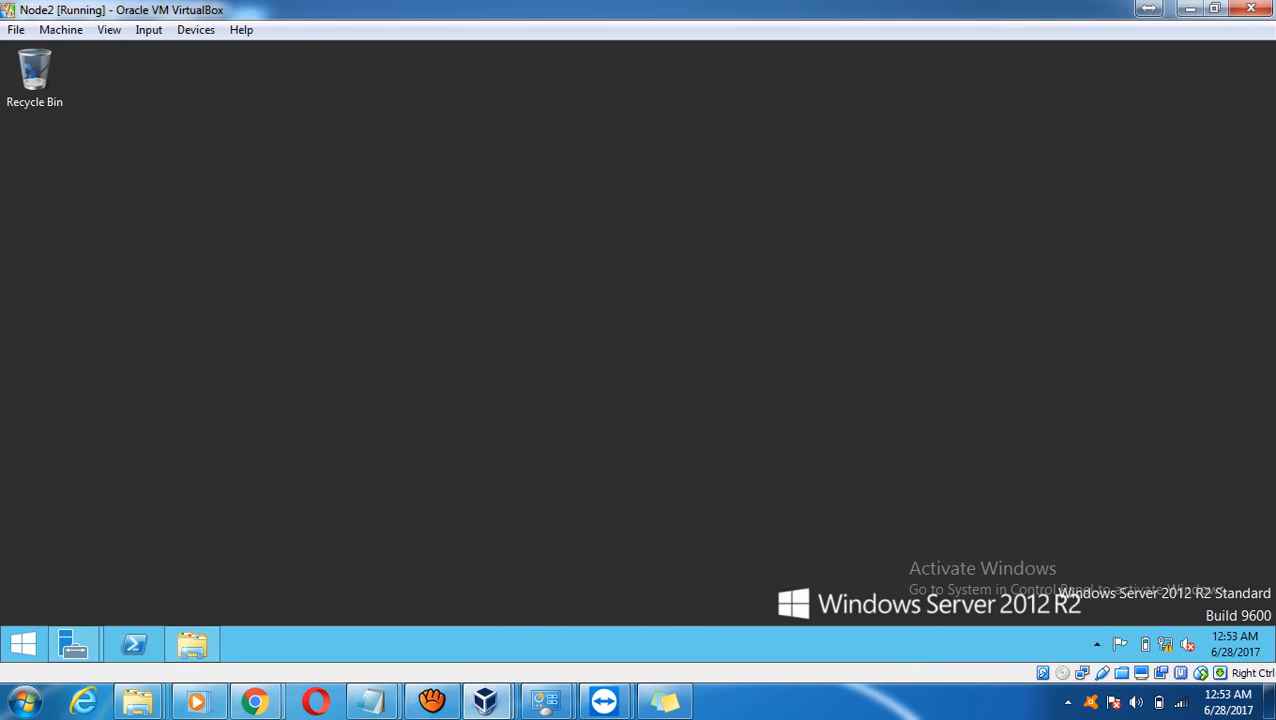
mouse_move(74, 645)
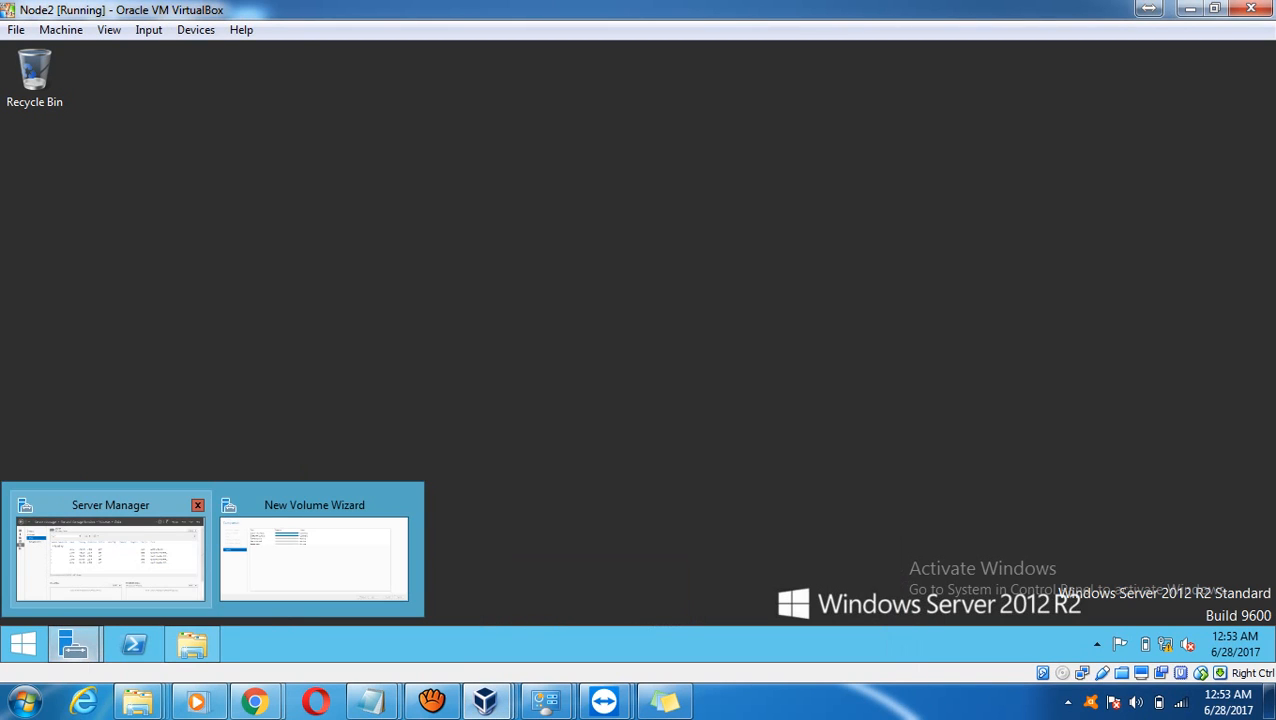
left_click(110, 555)
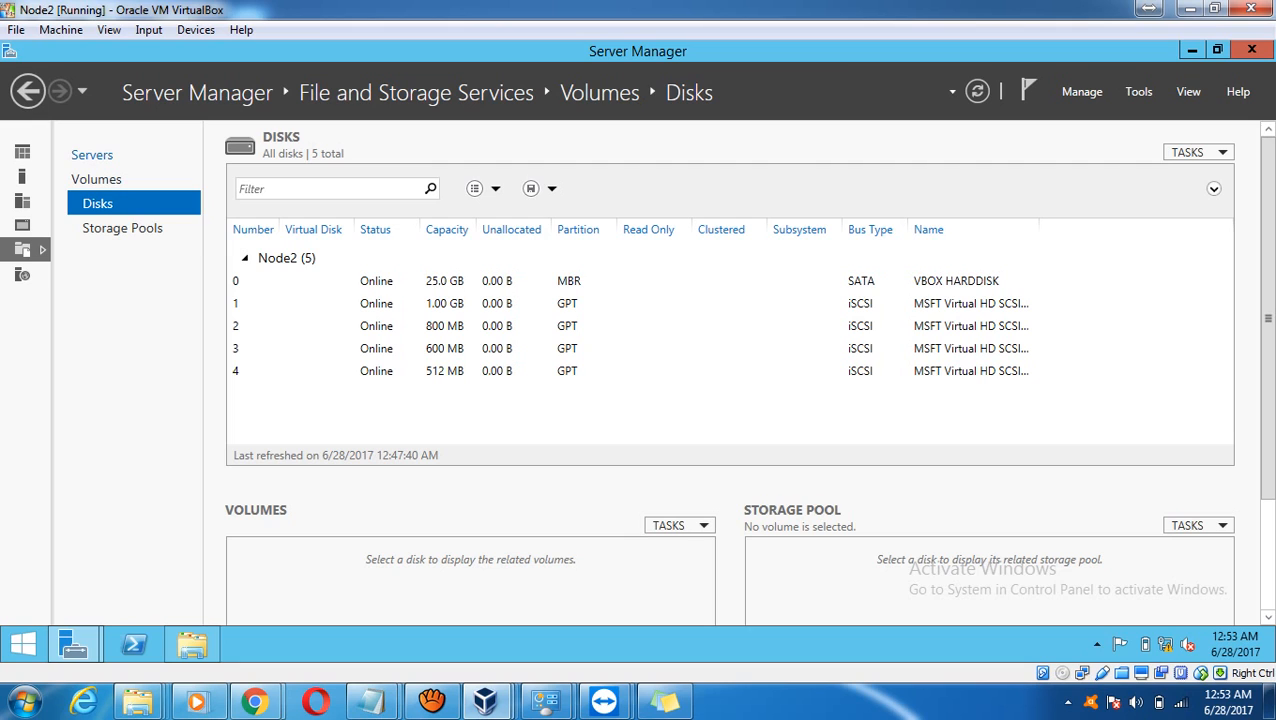
left_click(92, 155)
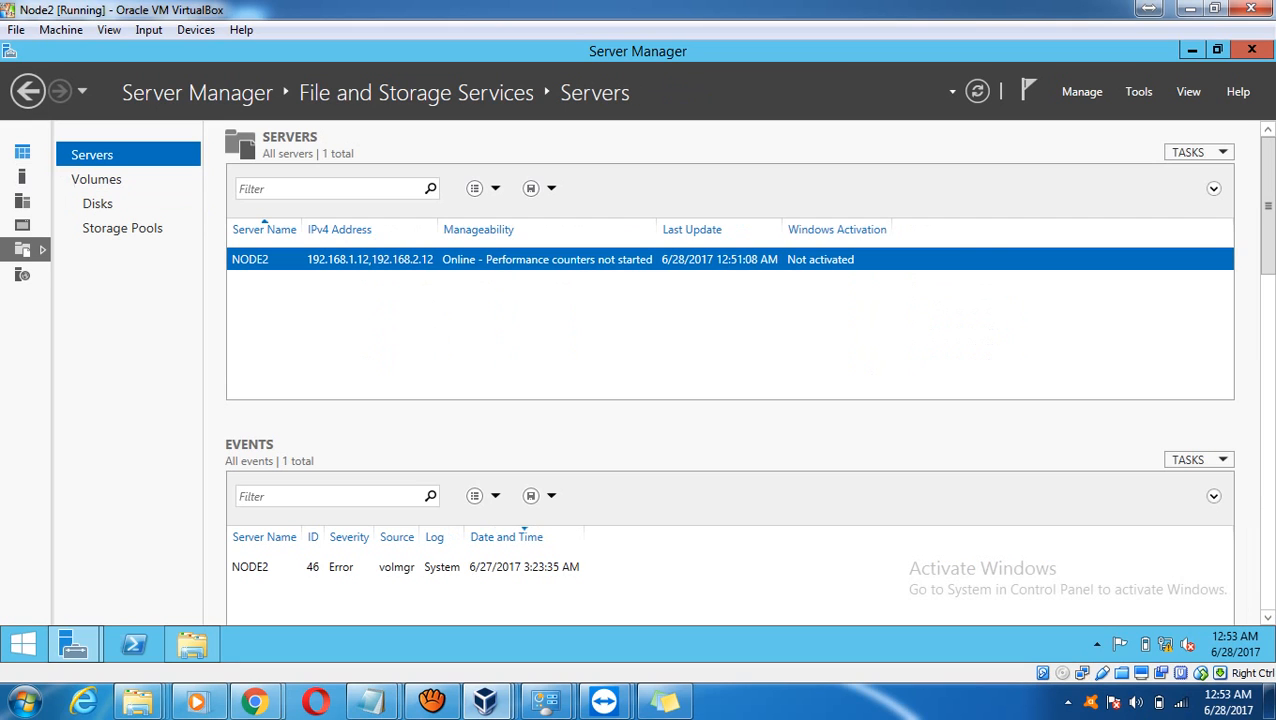
left_click(22, 151)
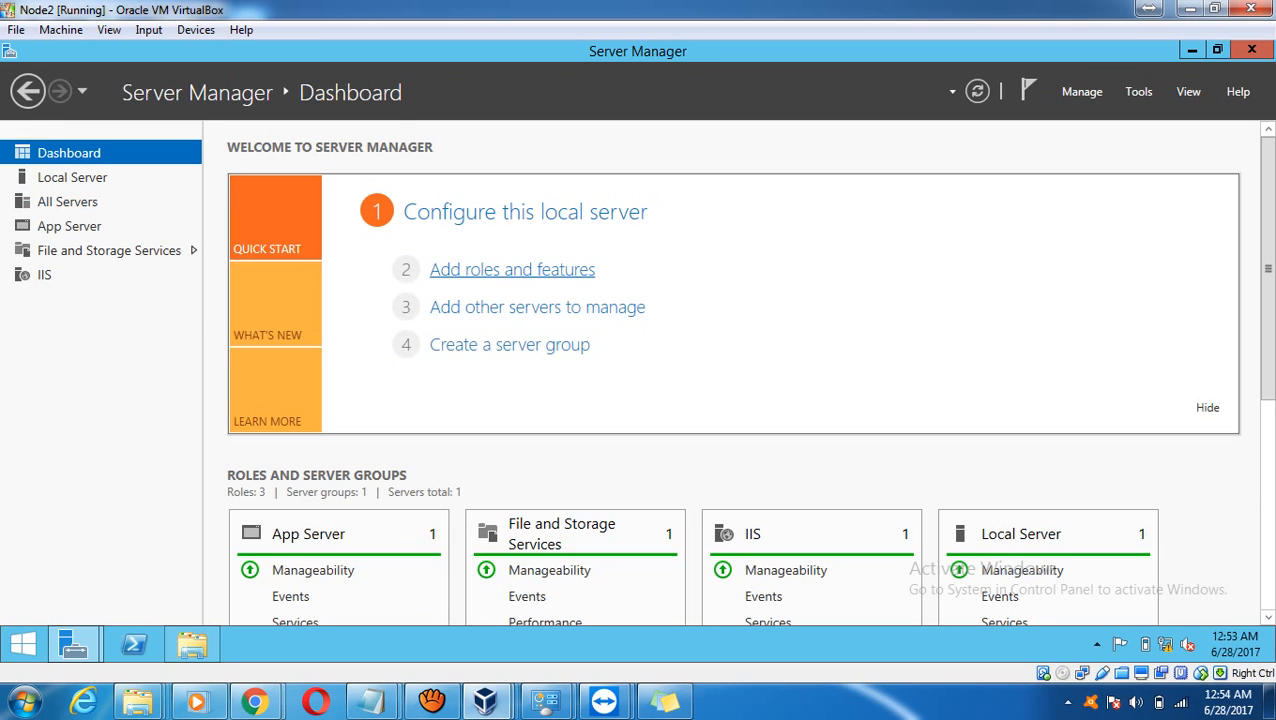
Start adding roles and features on Node2 with a role-based installation, proceeding to feature selection without adding any server roles.
left_click(512, 269)
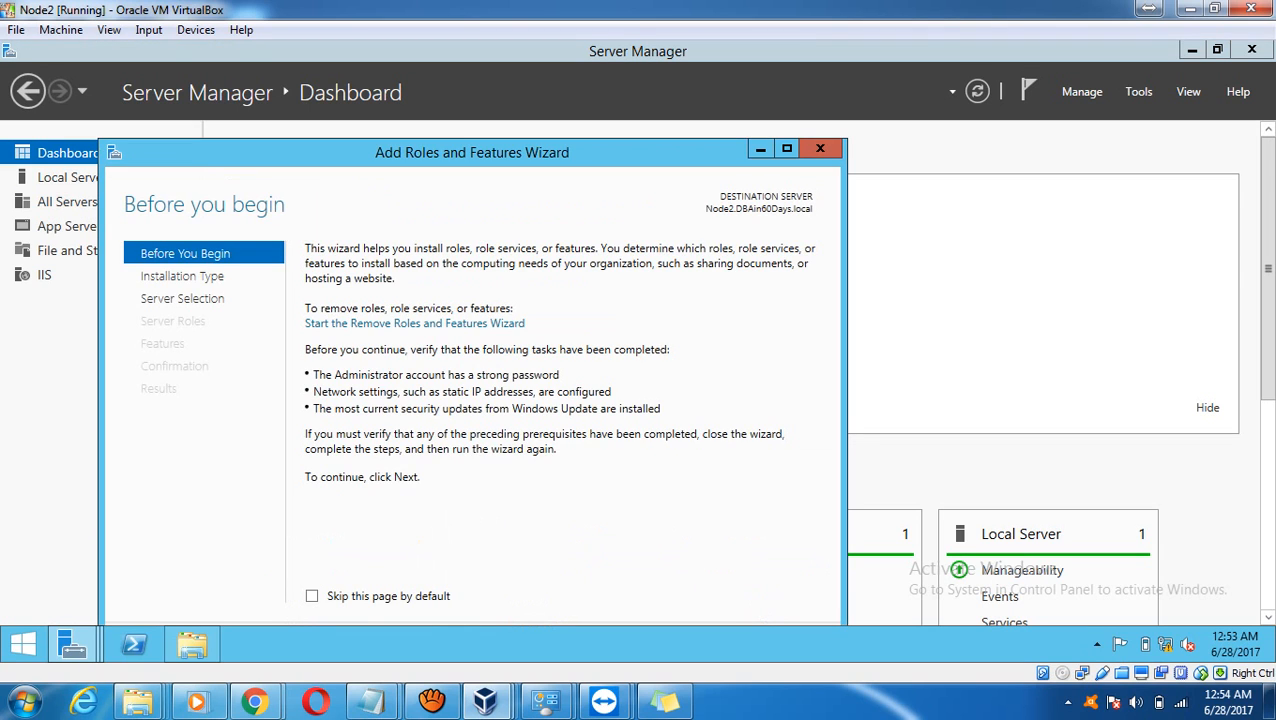
left_click(786, 148)
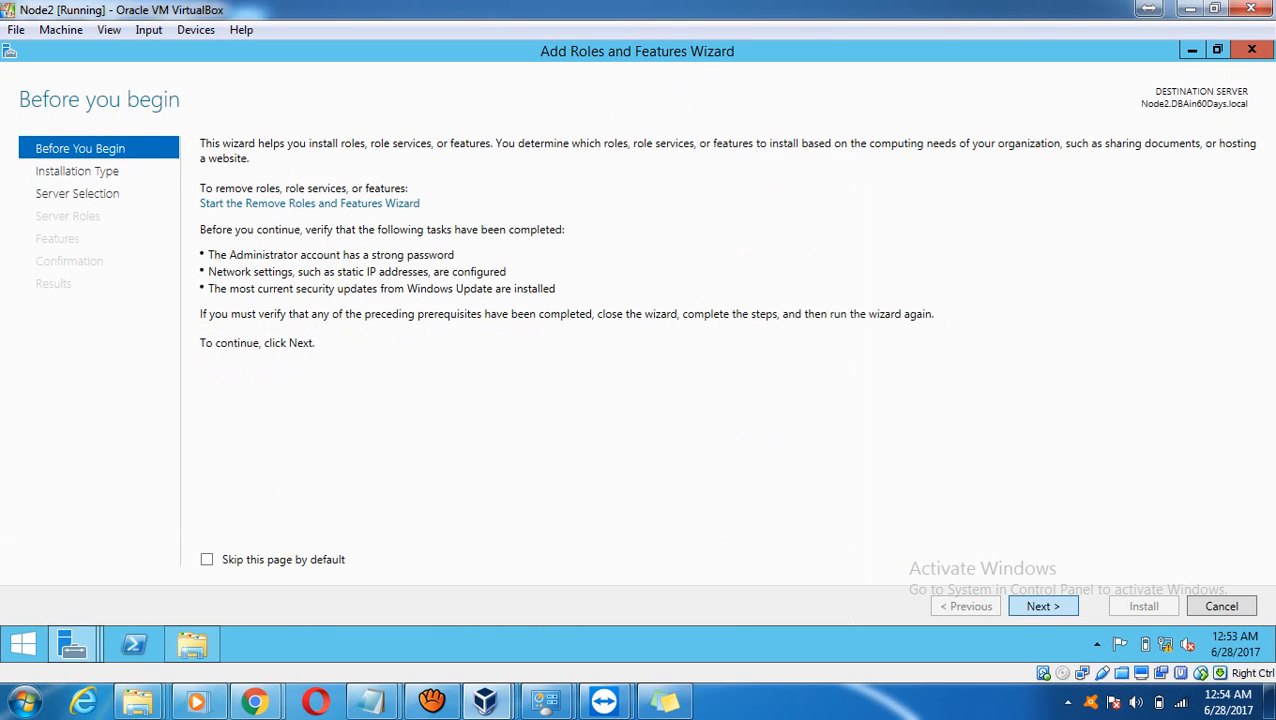
left_click(1042, 606)
left_click(1042, 606)
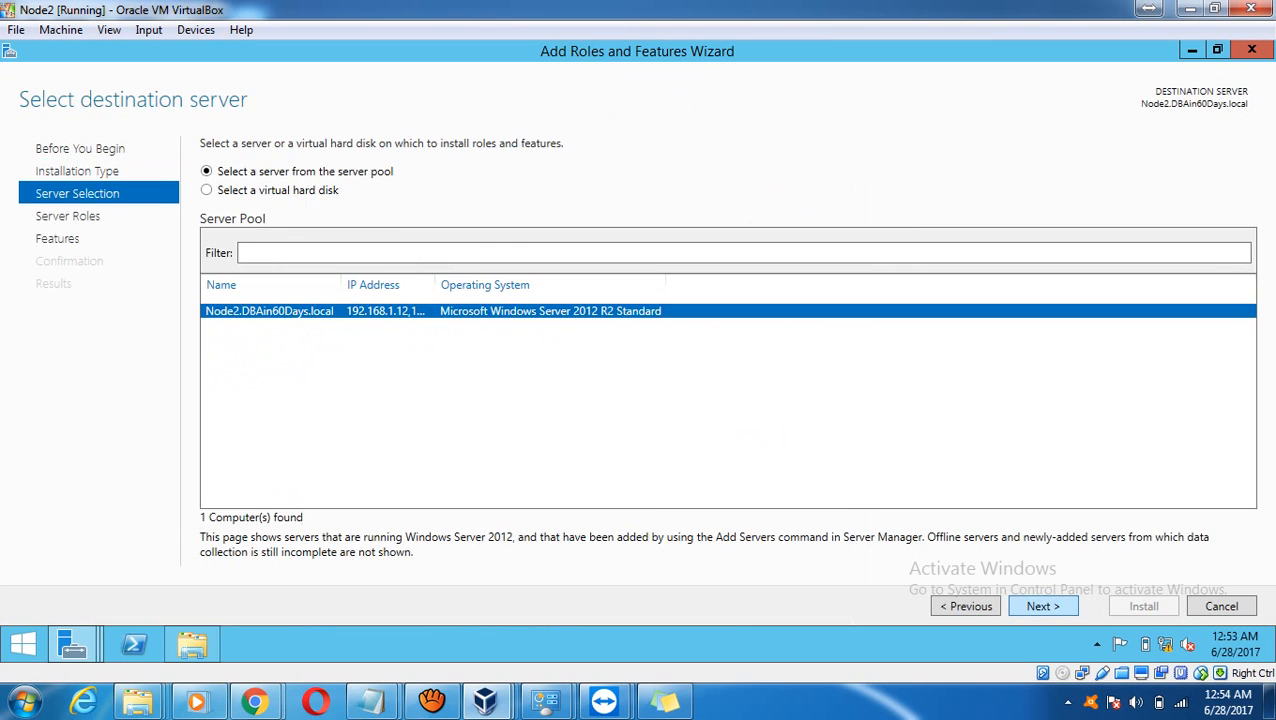
left_click(1042, 606)
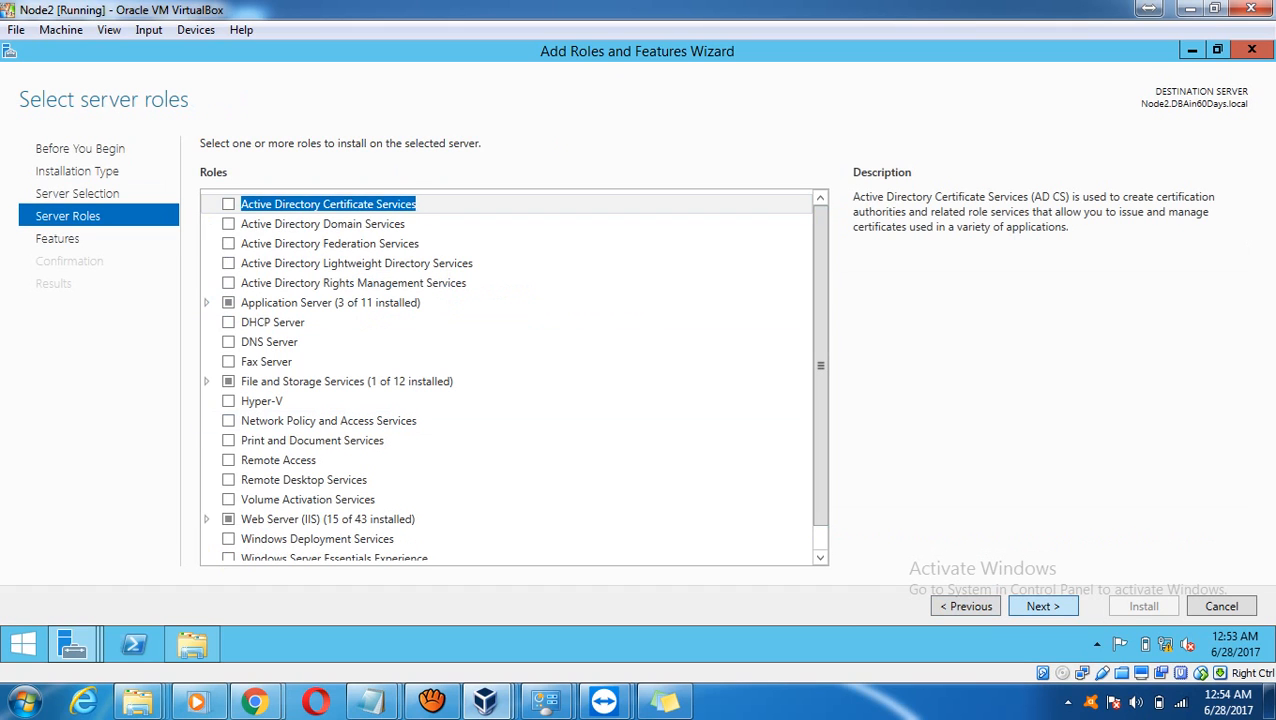
left_click(1042, 606)
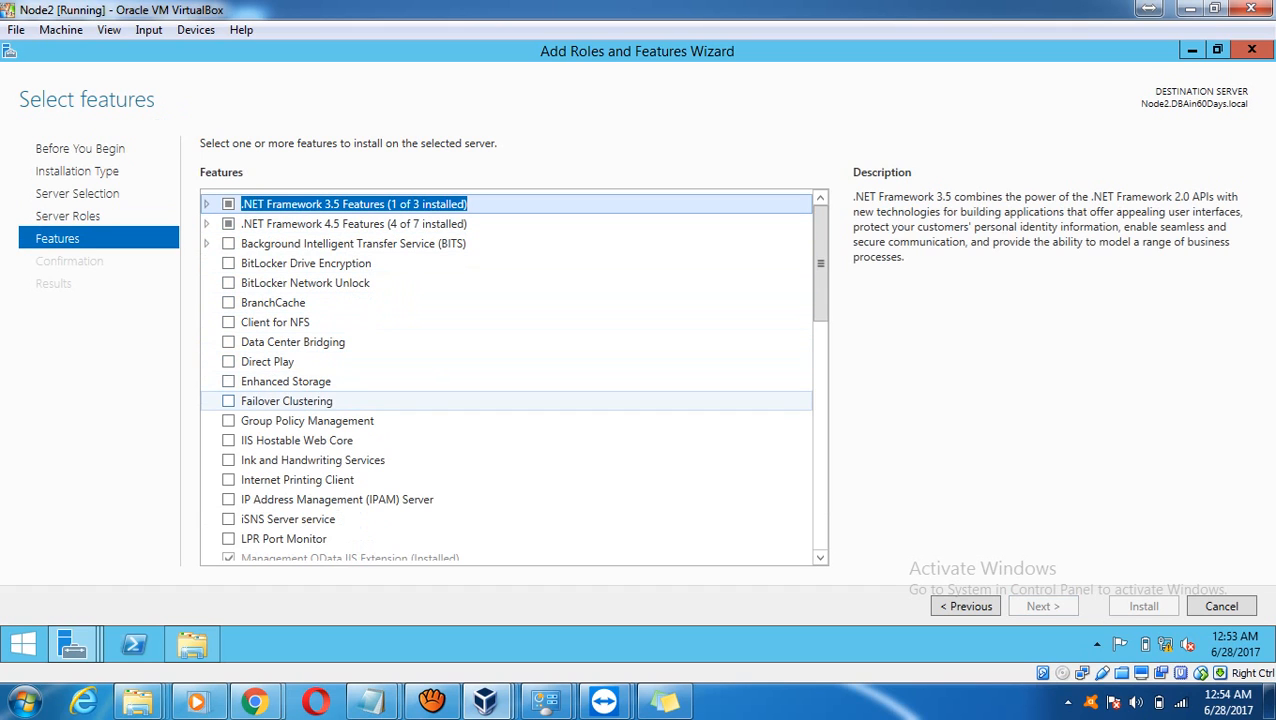
Select the Failover Clustering feature with its required management tools and start installing it on Node2.
left_click(228, 401)
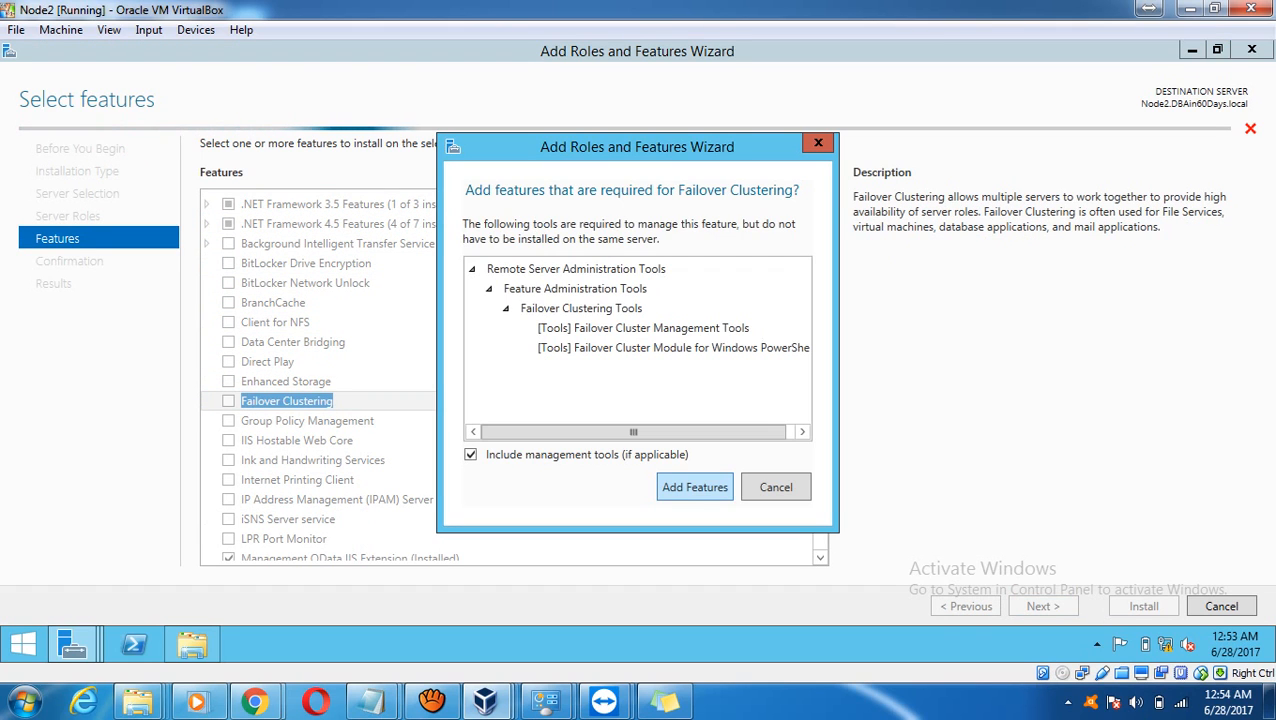
left_click(692, 485)
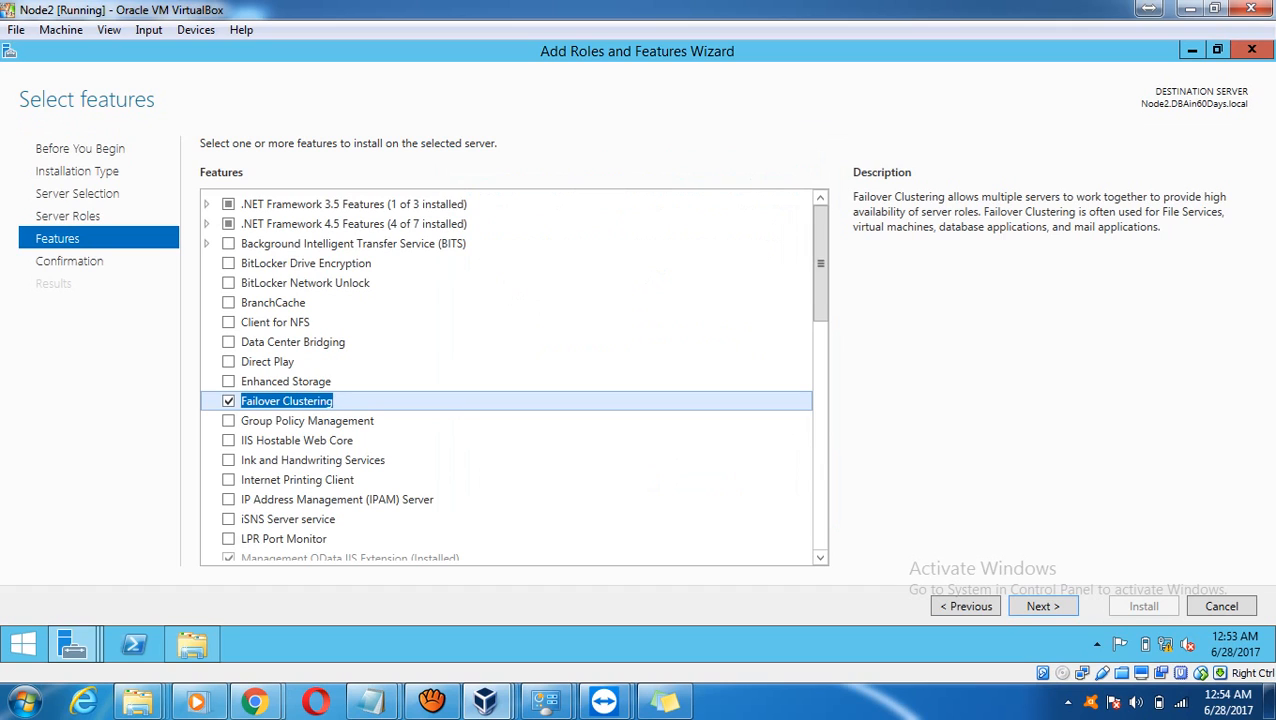
left_click(966, 606)
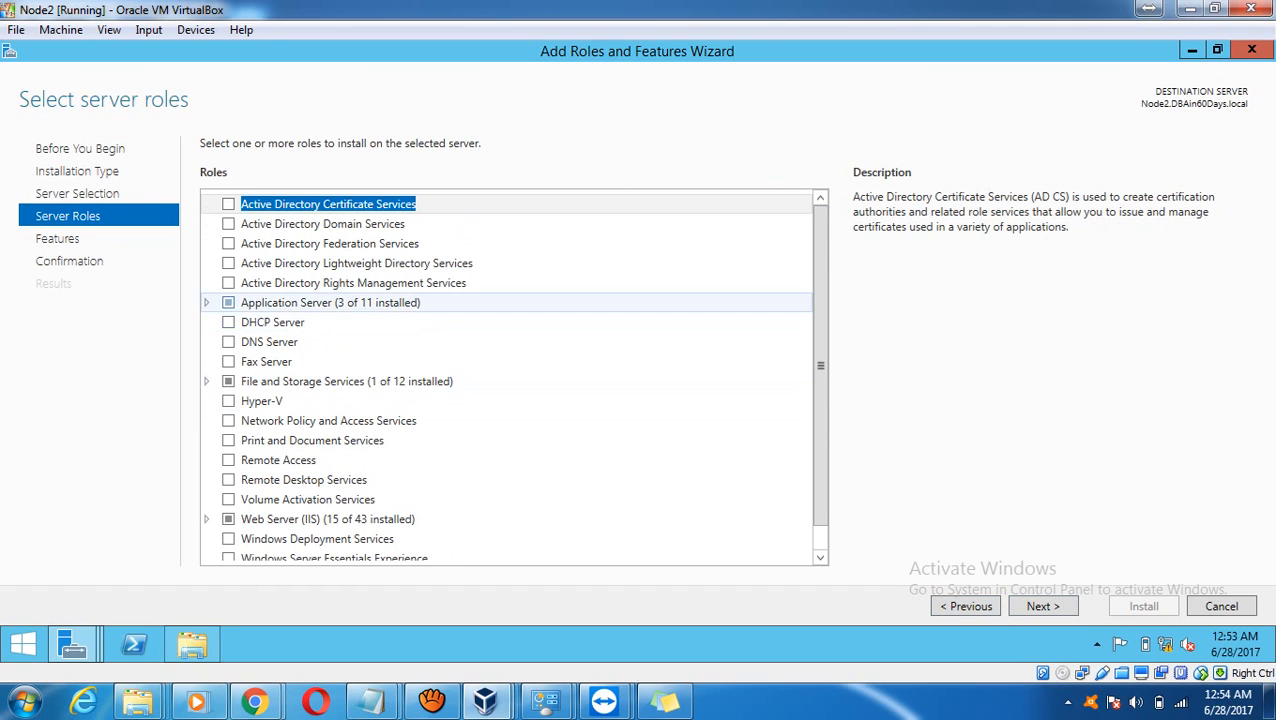
left_click(1042, 606)
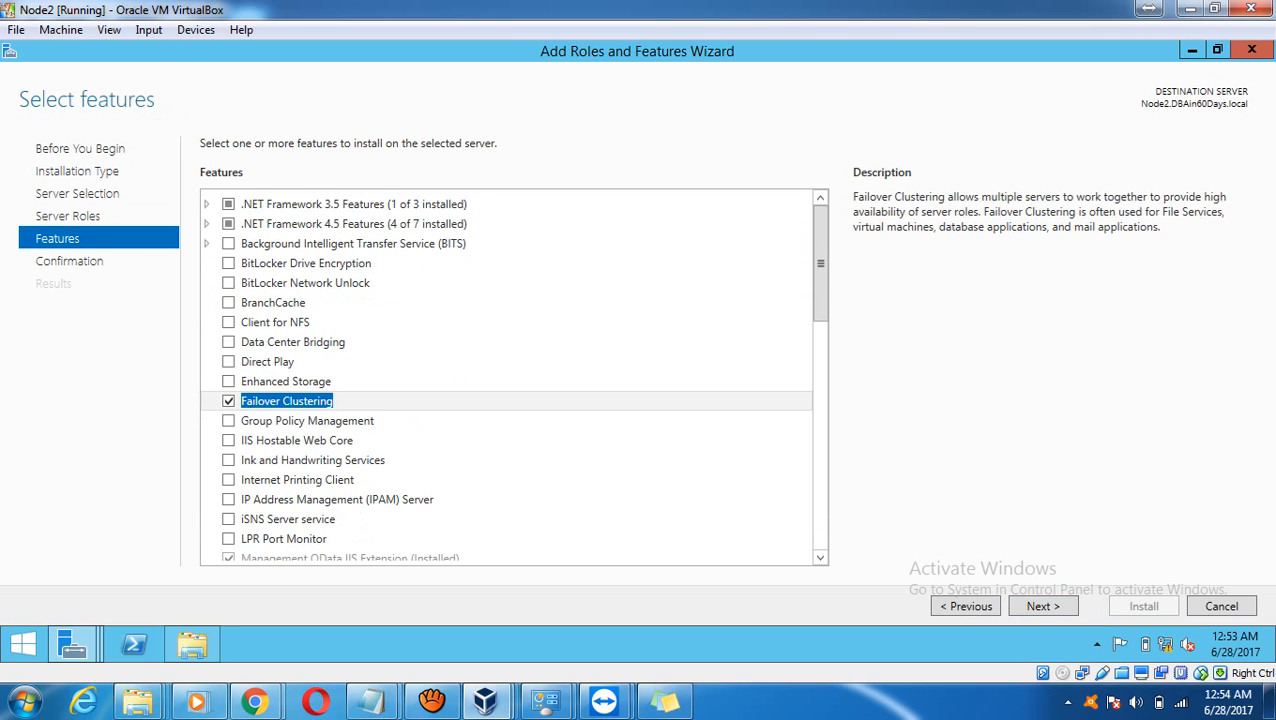
left_click(1042, 606)
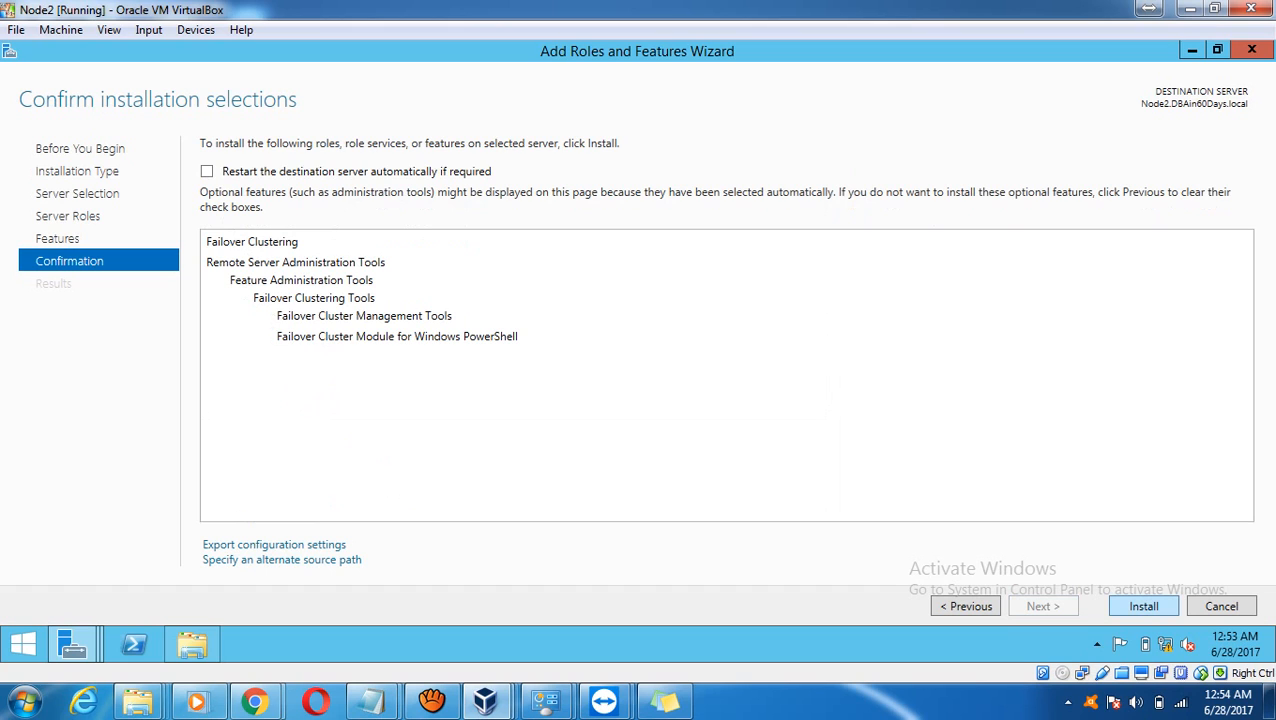
left_click(1143, 606)
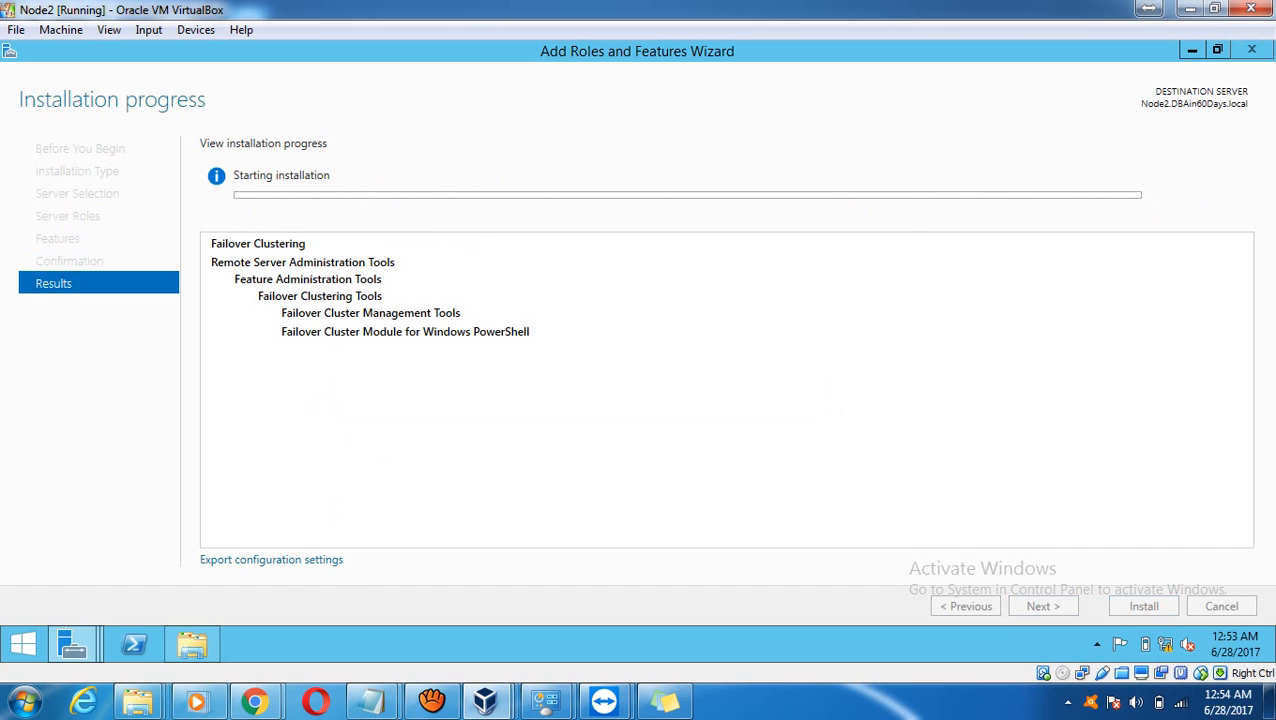
Check the Failover Clustering installation progress on Node1 and return to the Node2 virtual machine.
left_click(486, 702)
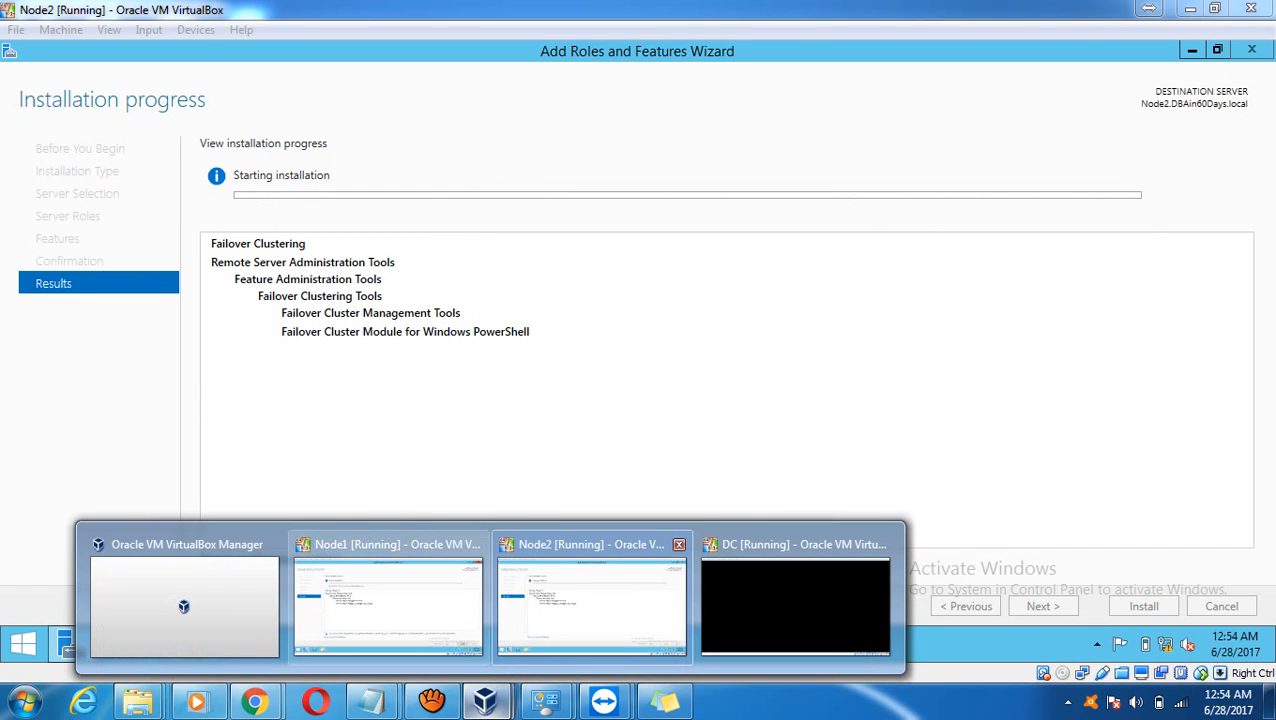
left_click(388, 605)
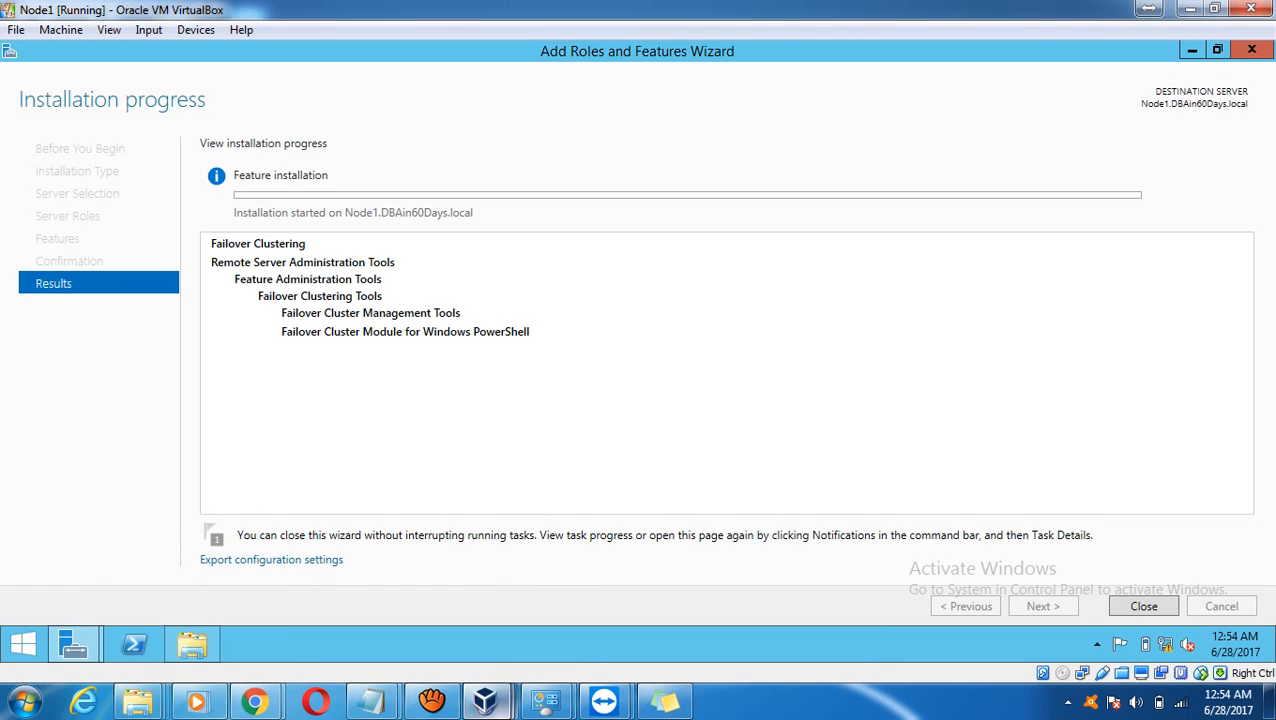
left_click(486, 702)
left_click(593, 600)
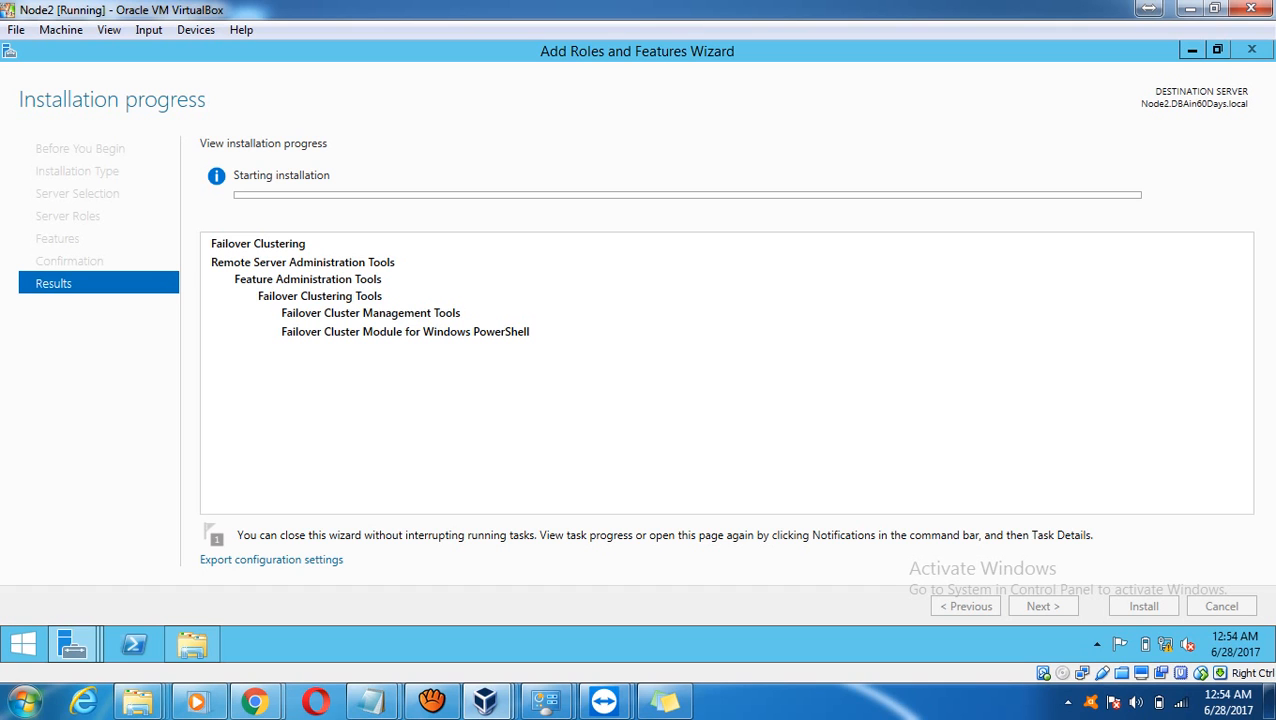
Switch to the Clustering Settings notes in Notepad and move the "Add failover cluster feature ( except DC node )" line to between items 6 and 7.
left_click(371, 701)
left_click(272, 600)
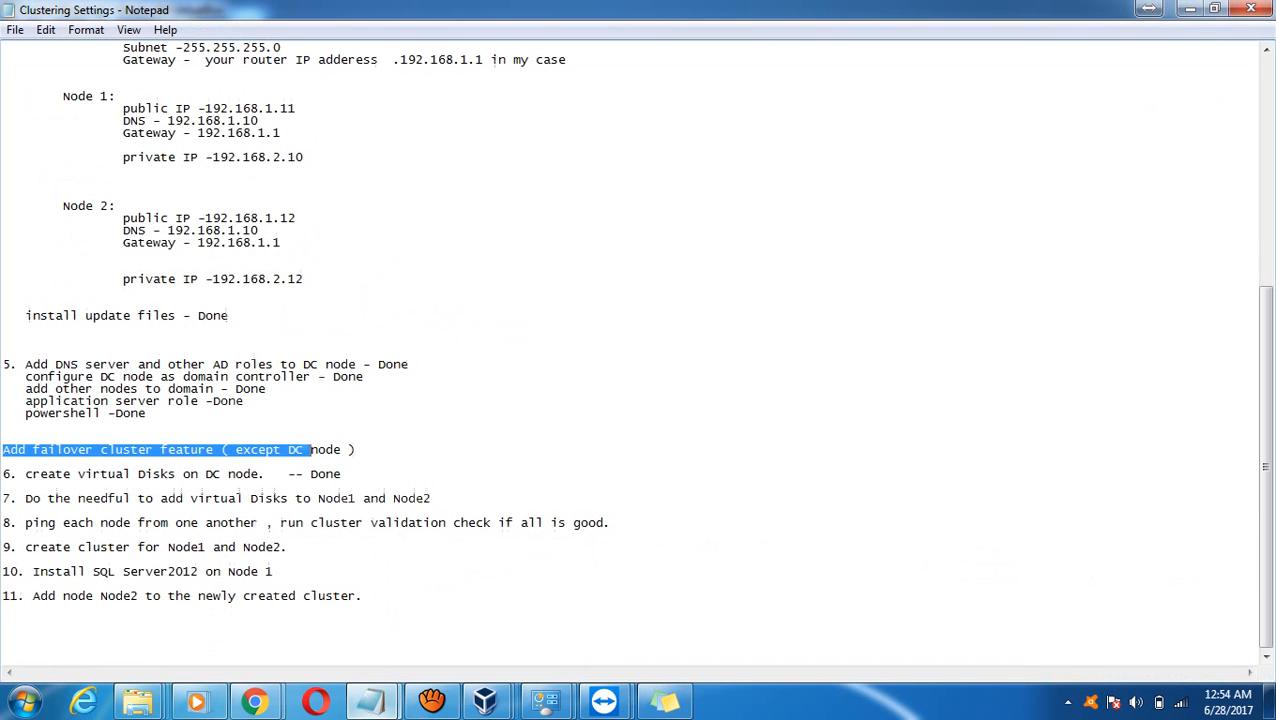
left_click(357, 450)
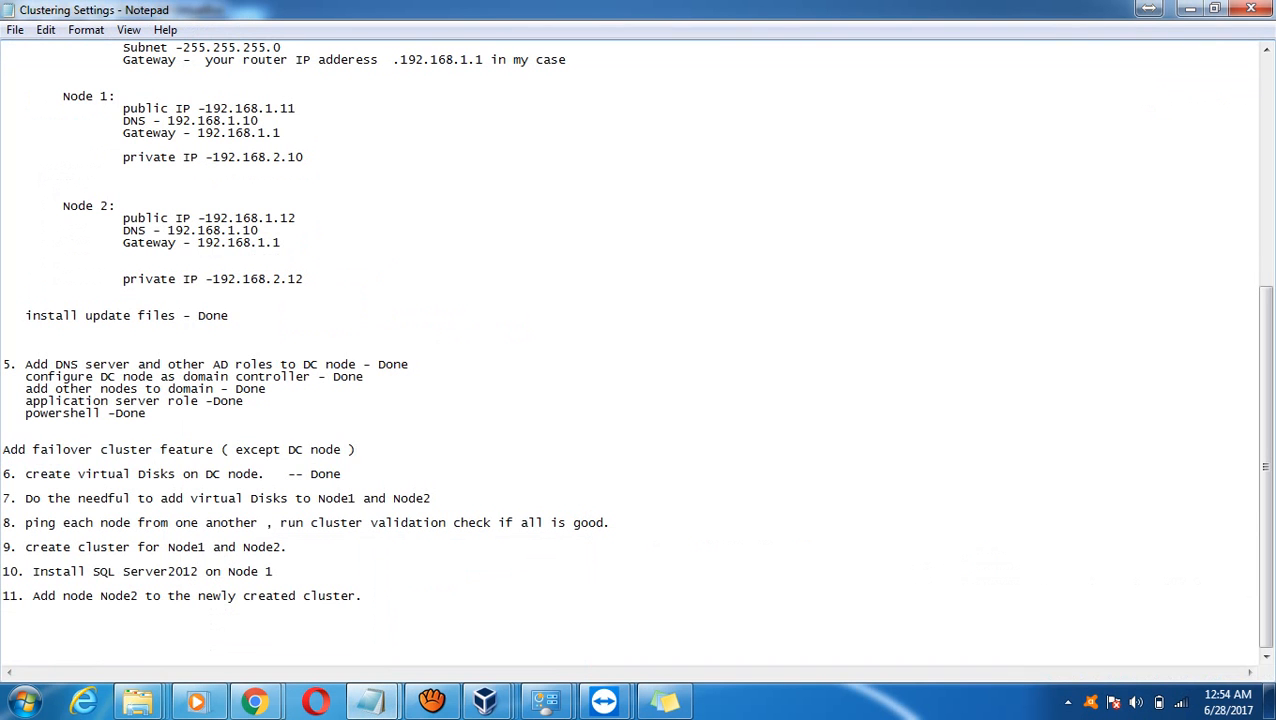
left_click_drag(357, 450, 3, 447)
key("ctrl+c")
key("BackSpace")
key("BackSpace")
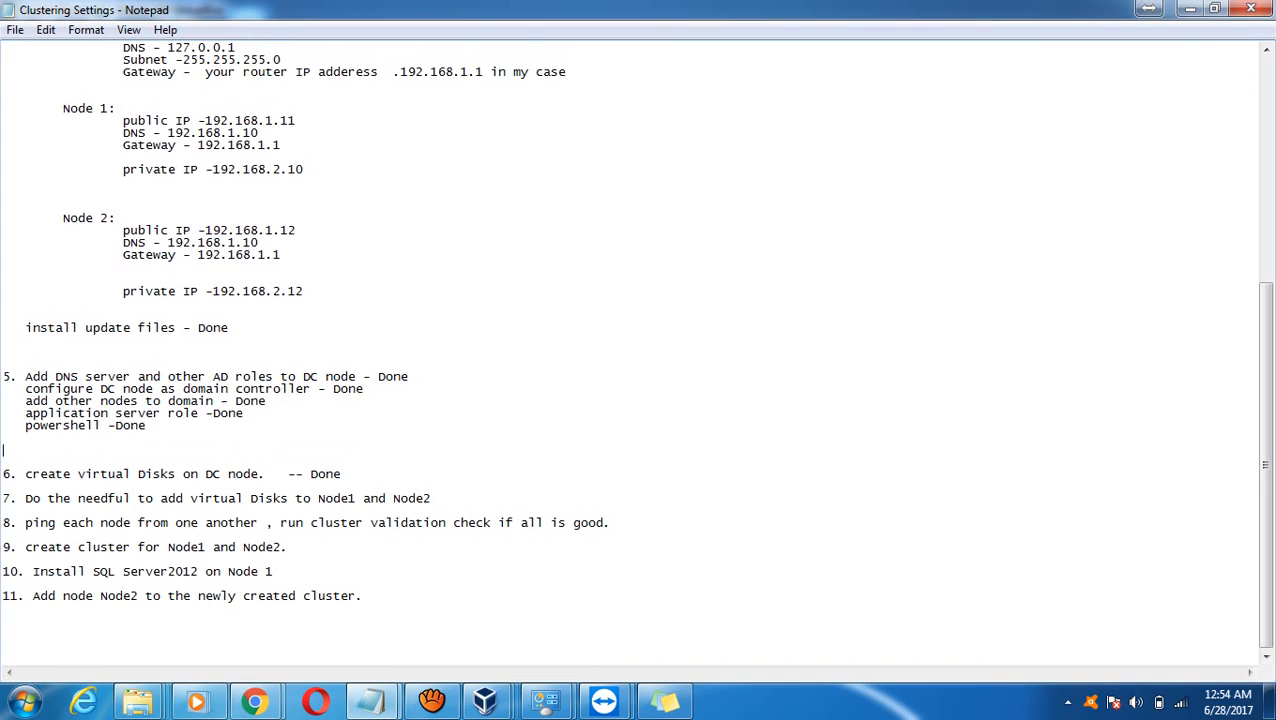
key("Down")
key("Return")
key("Return")
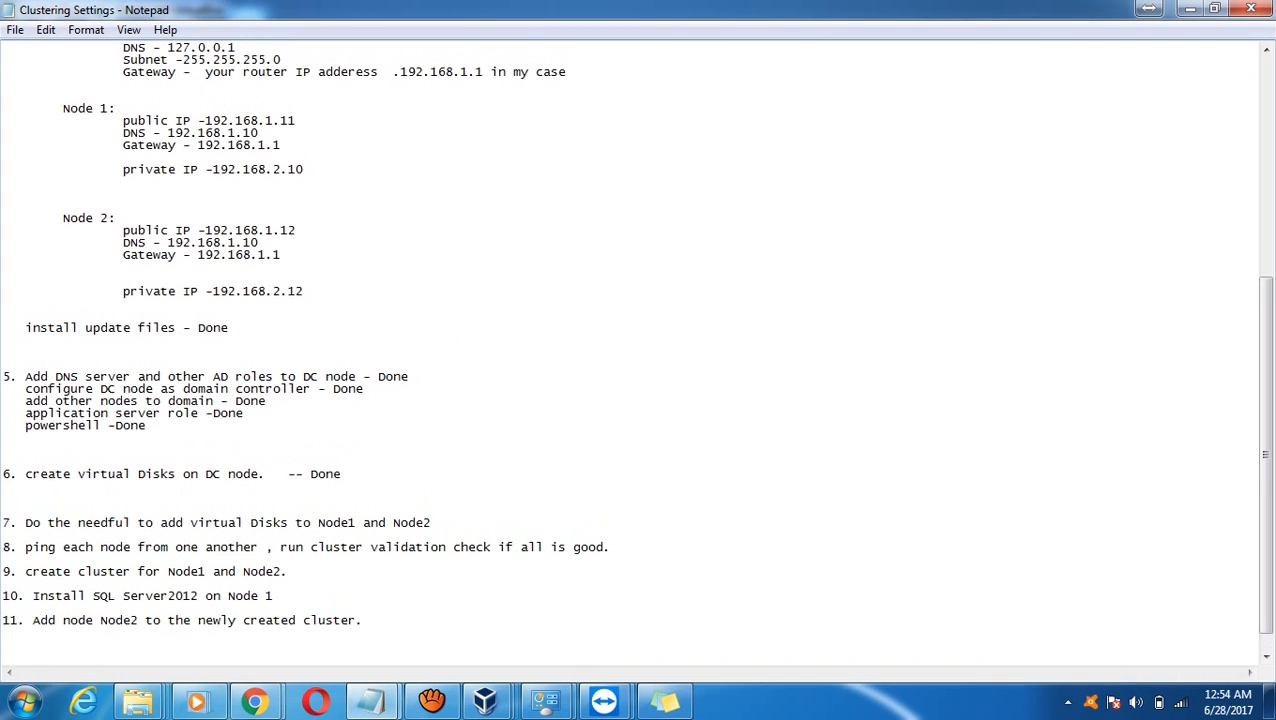
key("ctrl+v")
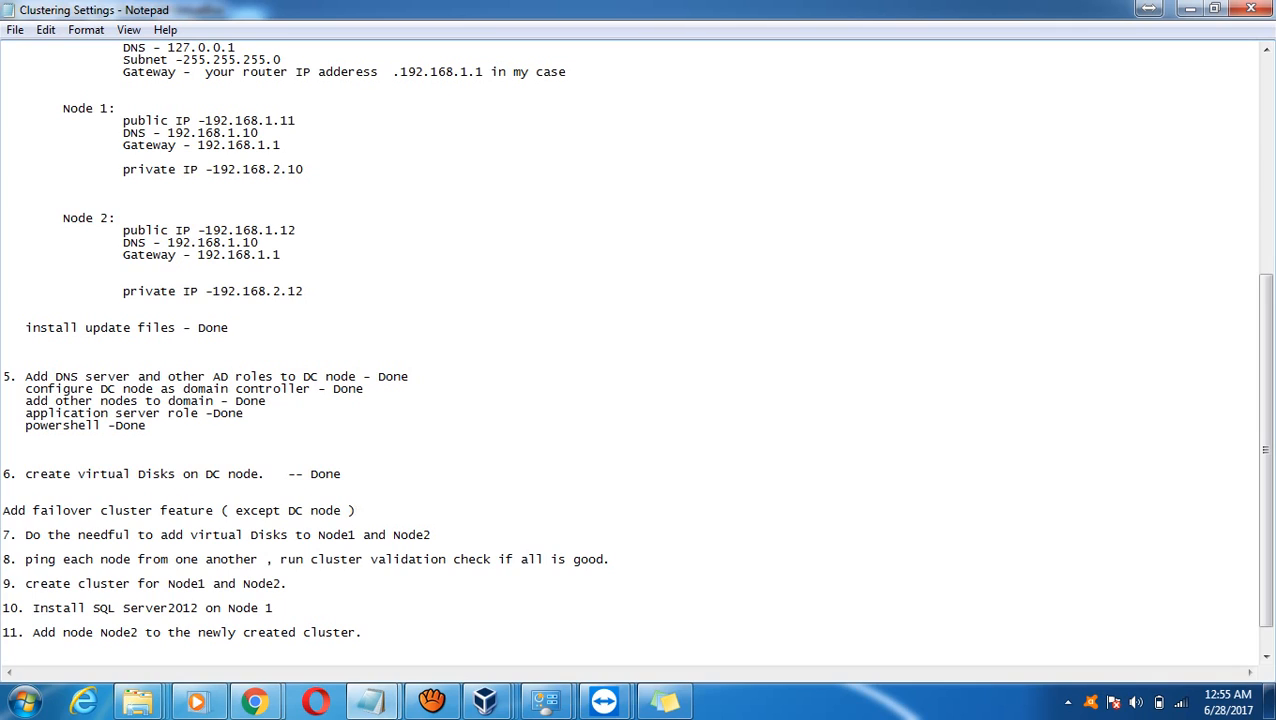
key("Return")
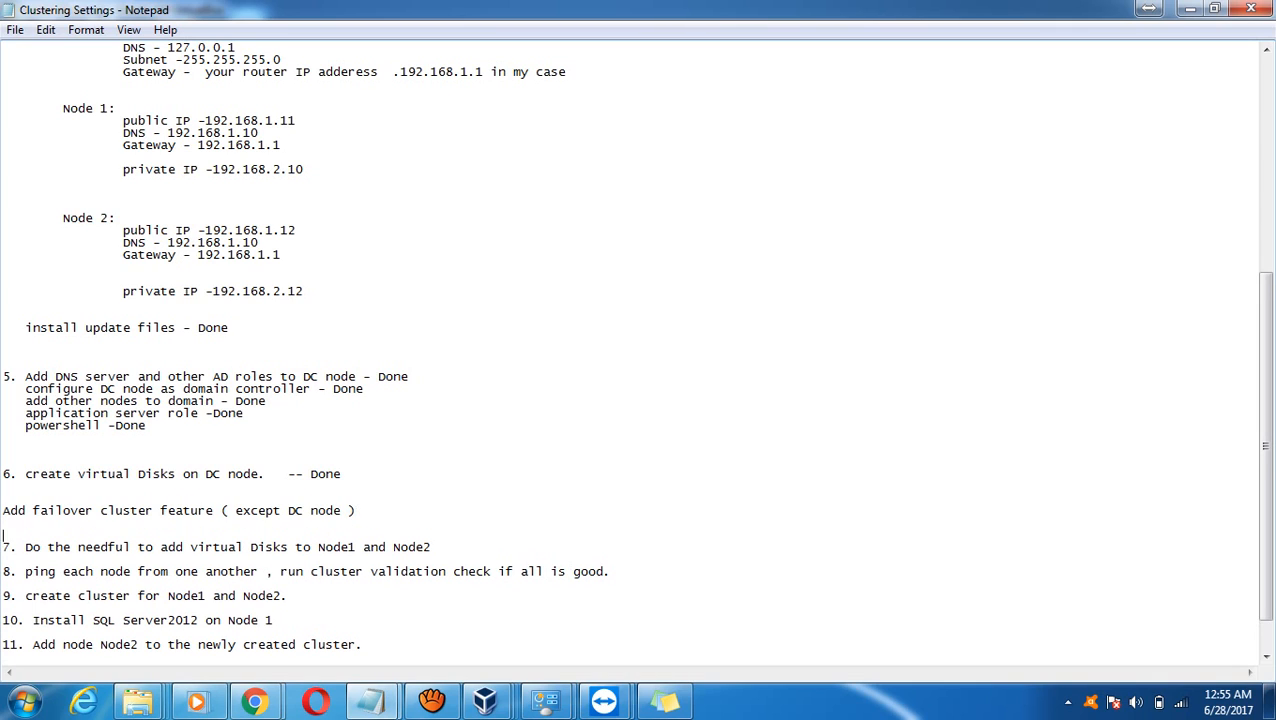
Move item 7, about adding virtual disks to Node1 and Node2, above the failover cluster feature line.
key("shift+End")
key("ctrl+c")
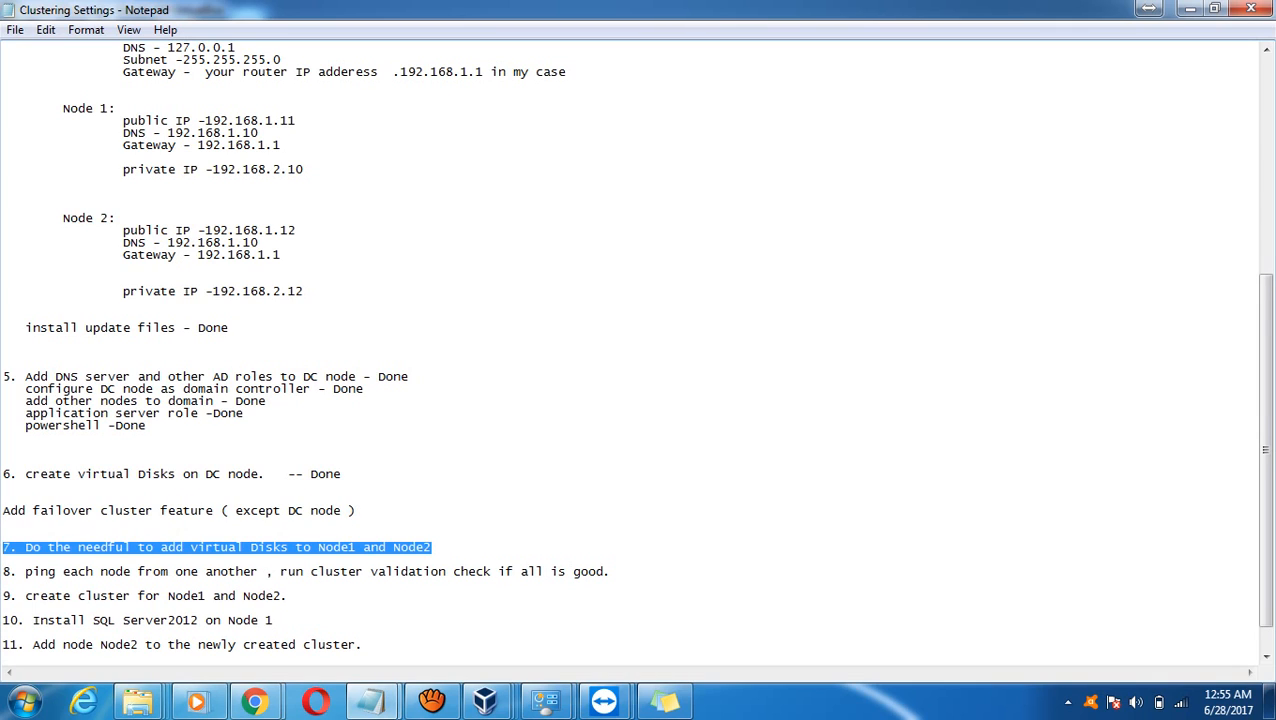
key("Delete")
key("Delete")
key("ctrl+v")
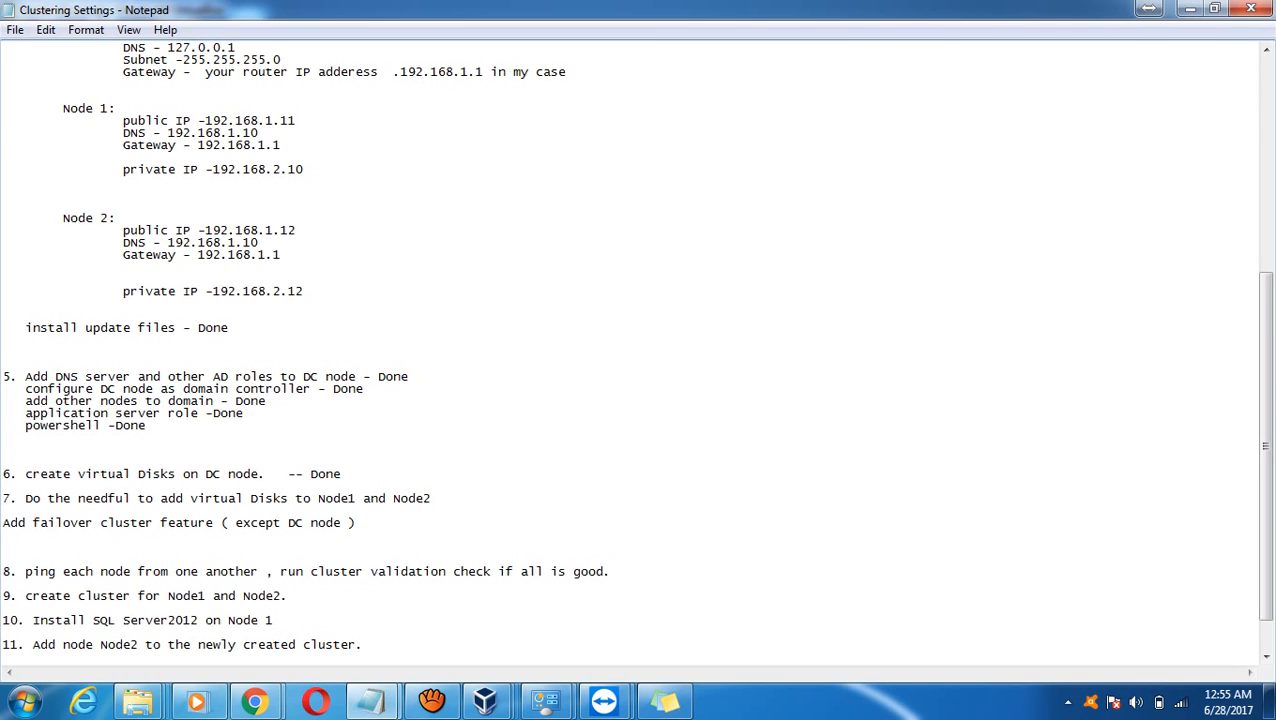
Remove the item numbers 7 and 6 from the two virtual disk lines in the notes.
key("Delete")
key("Delete")
key("Delete")
key("Up")
key("Up")
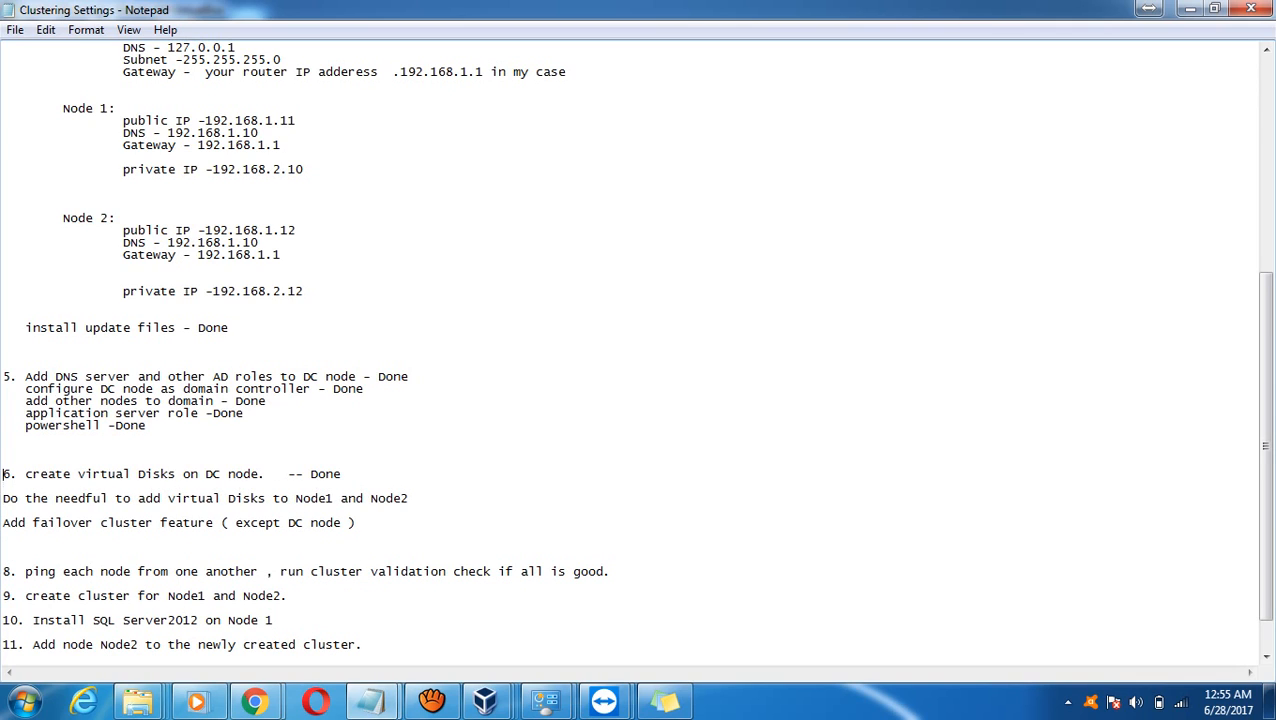
key("Delete")
key("Delete")
key("Delete")
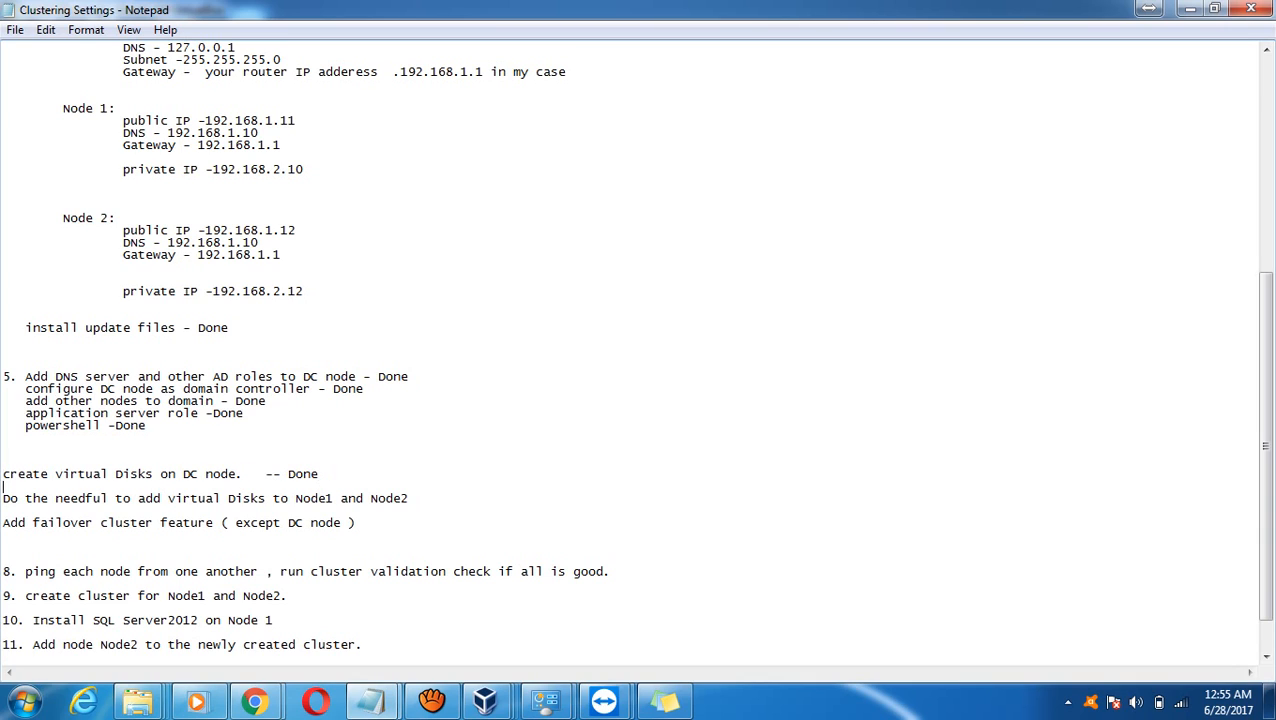
Append "-- Done" to the line about adding virtual disks to Node1 and Node2, and remove one blank line below the failover cluster feature line.
key("End")
type("-- Done")
key("BackSpace")
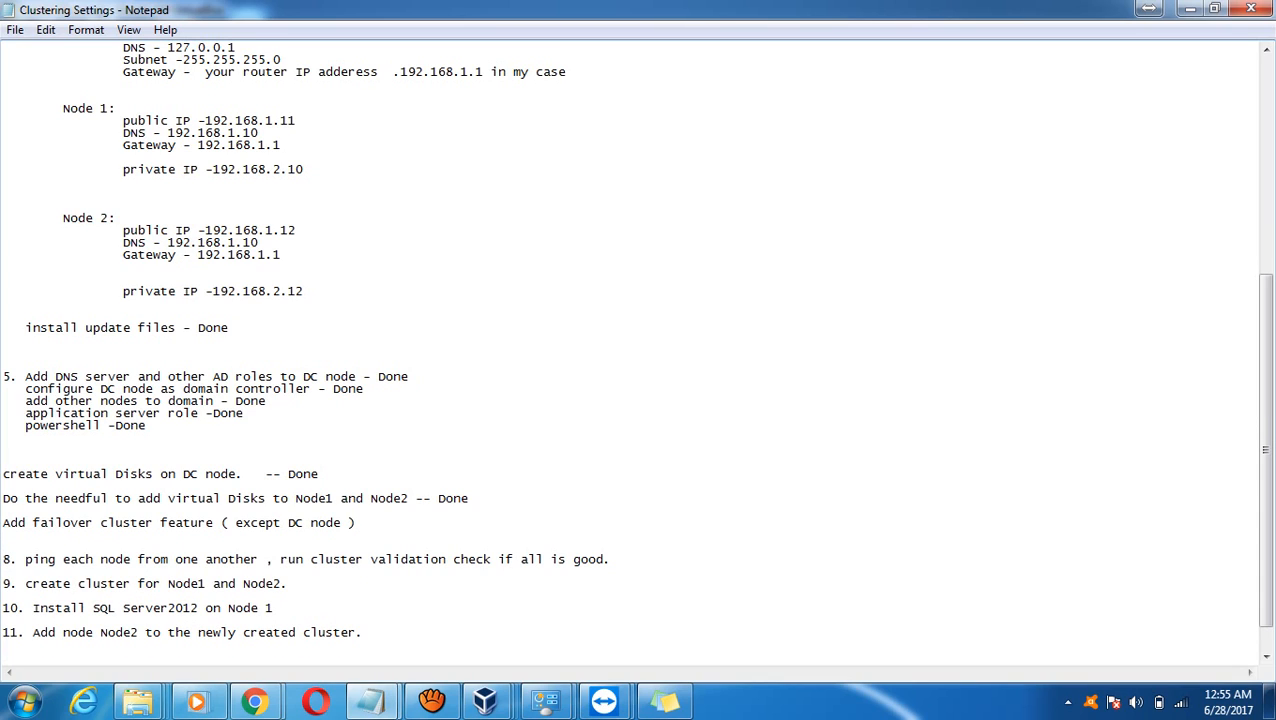
Remove the item numbers 8 and 9 from the node ping and cluster creation lines.
key("Right")
key("Right")
key("Right")
key("Right")
key("Right")
key("Right")
key("Right")
key("Right")
key("Right")
key("Right")
key("Right")
key("Right")
key("Right")
key("Right")
key("Right")
key("Right")
key("Right")
key("Delete")
key("Delete")
key("Delete")
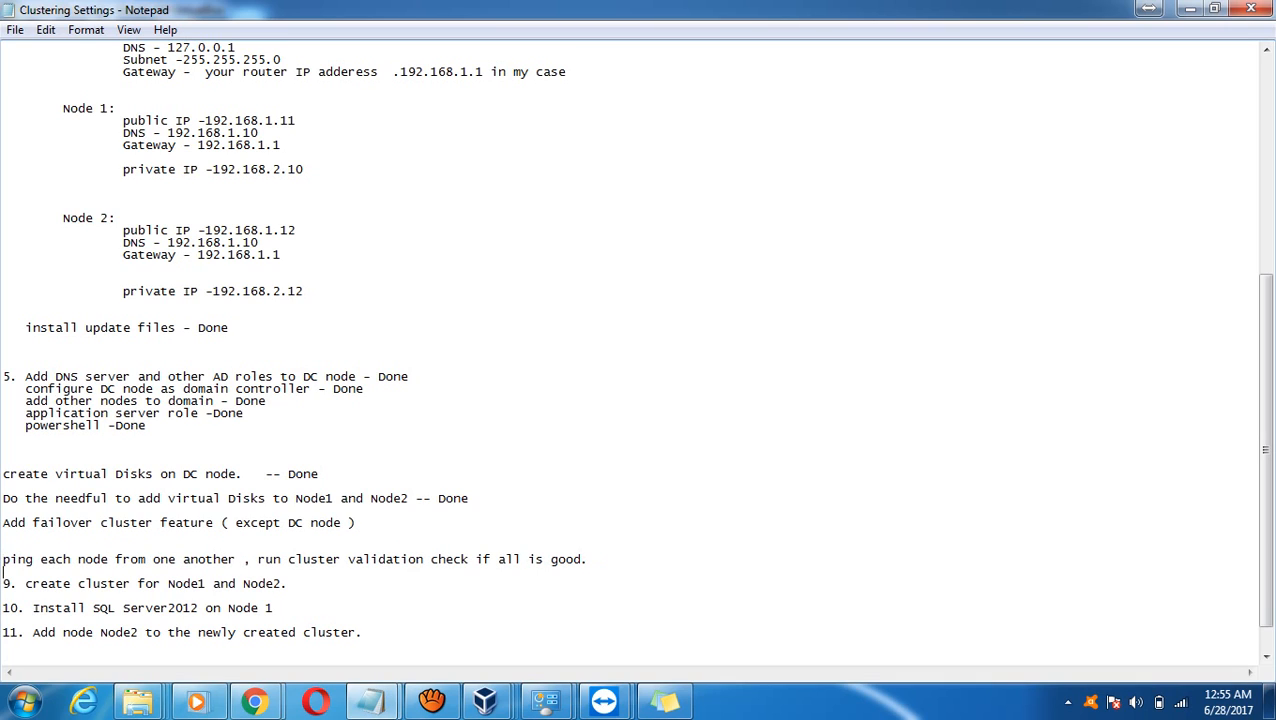
key("Delete")
key("Delete")
key("Delete")
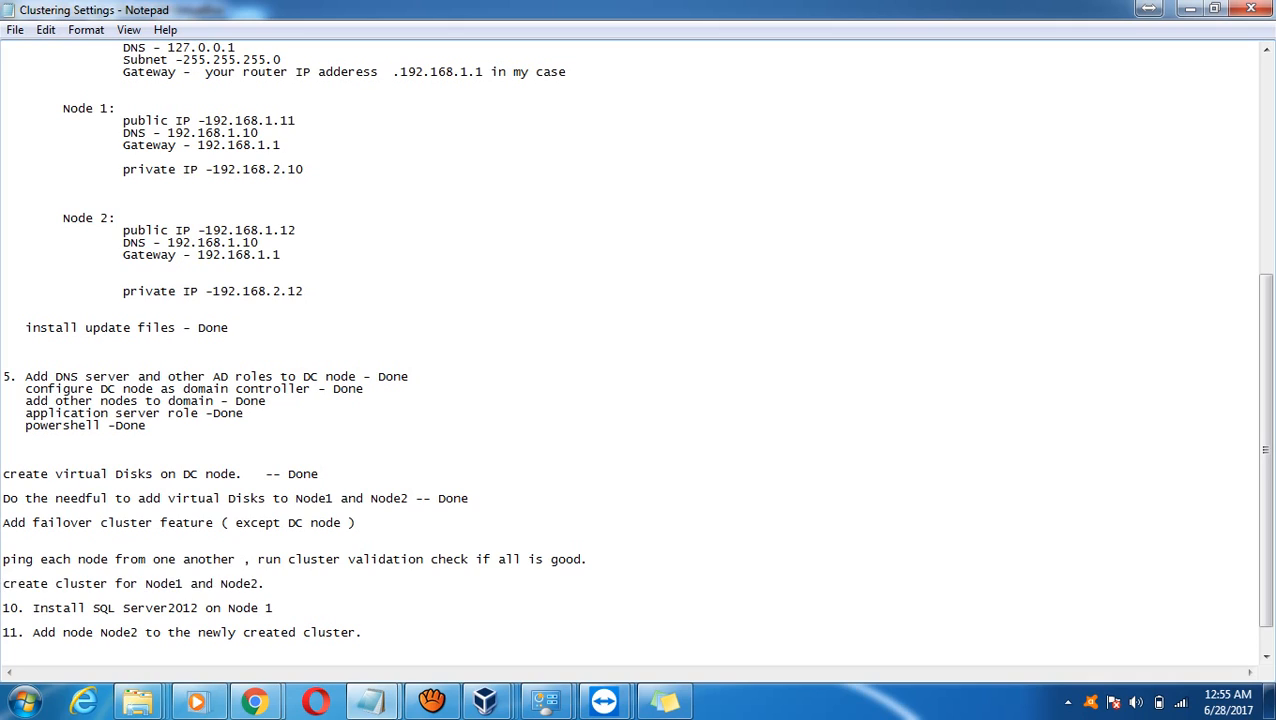
Remove the item numbers 10 and 11 from the SQL Server2012 installation and Node2 addition lines.
key("Down")
key("Down")
key("Delete")
key("Delete")
key("Delete")
key("Delete")
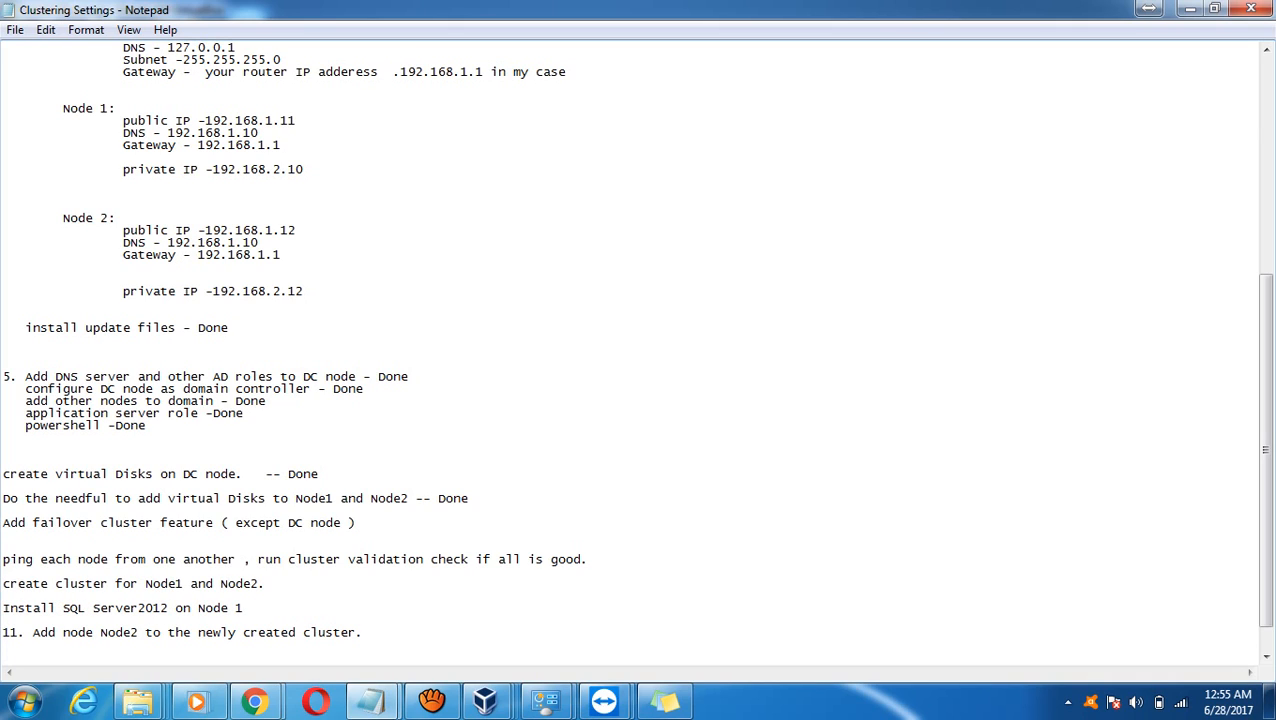
key("Delete")
key("Delete")
key("Delete")
key("Delete")
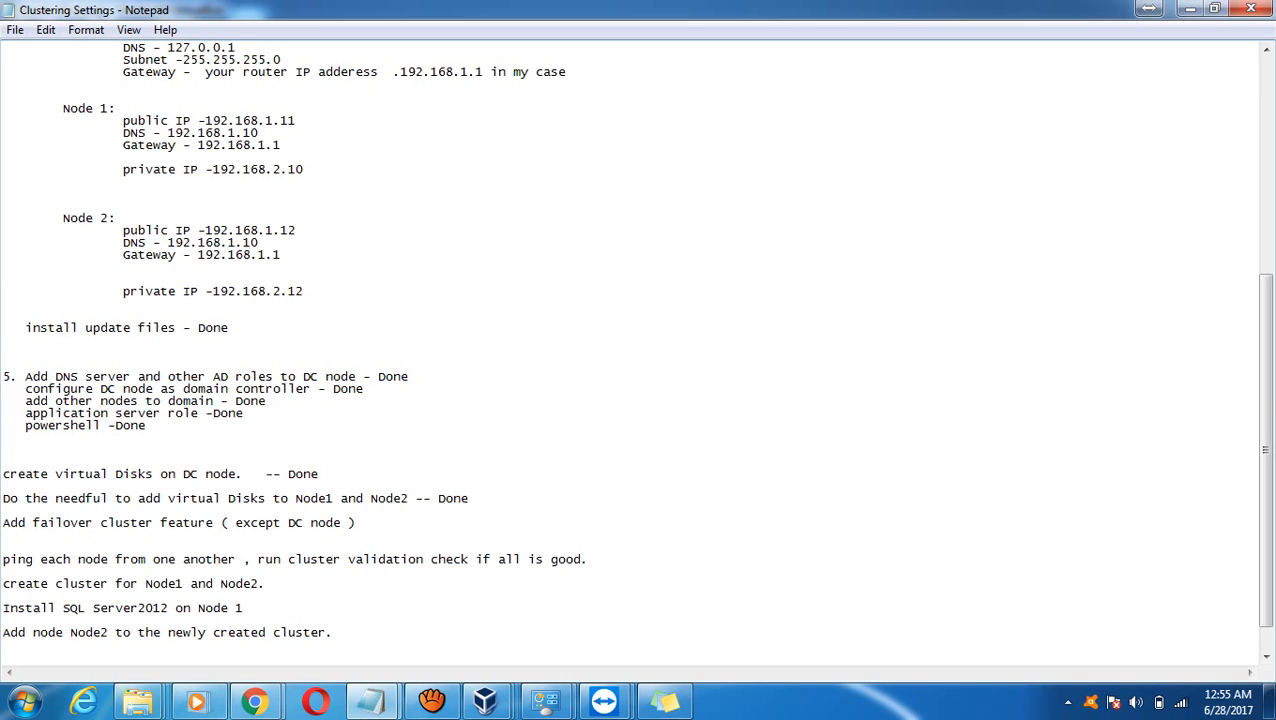
mouse_move(485, 700)
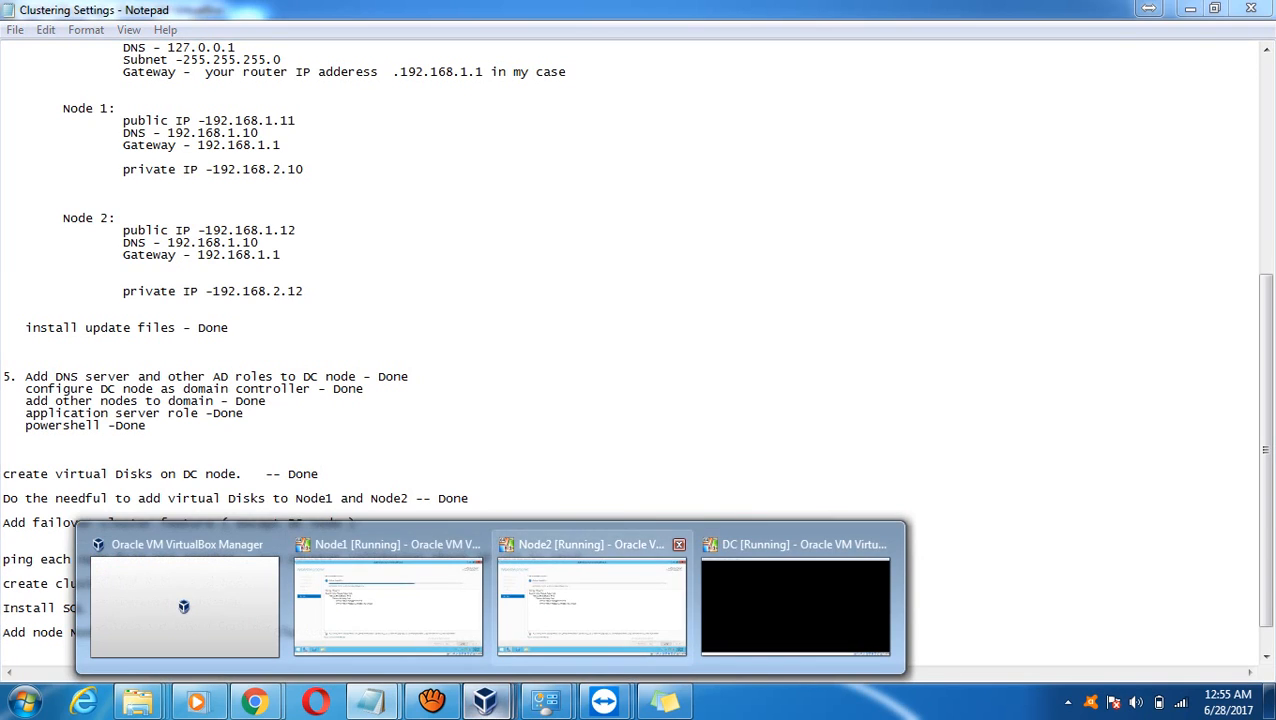
left_click(790, 600)
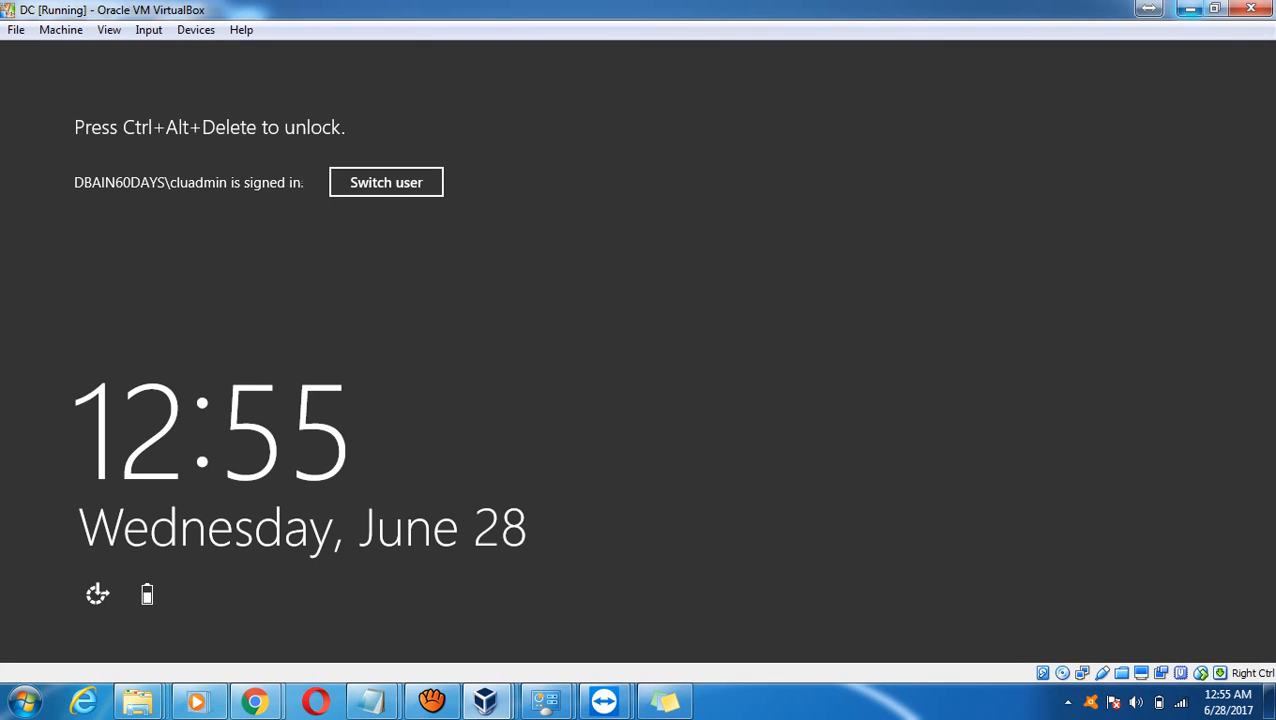
left_click(1190, 9)
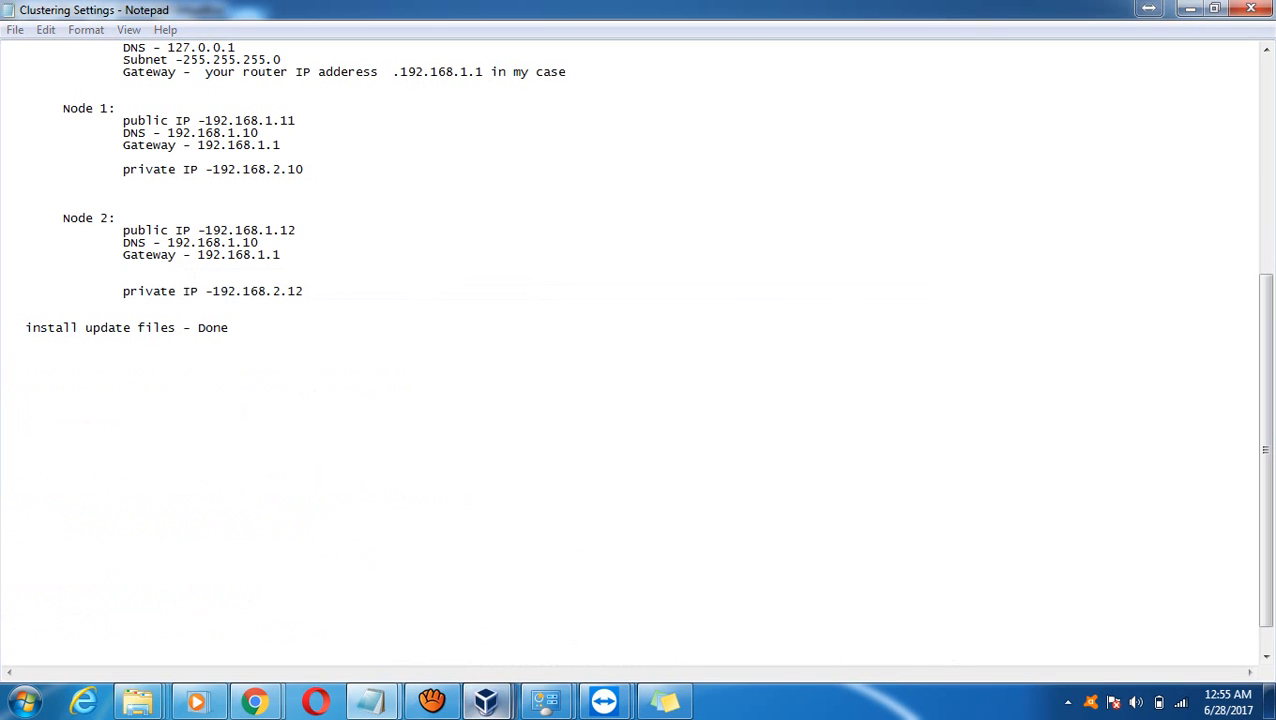
Switch to the Node2 virtual machine and close its completed Add Roles and Features Wizard.
mouse_move(485, 700)
left_click(592, 600)
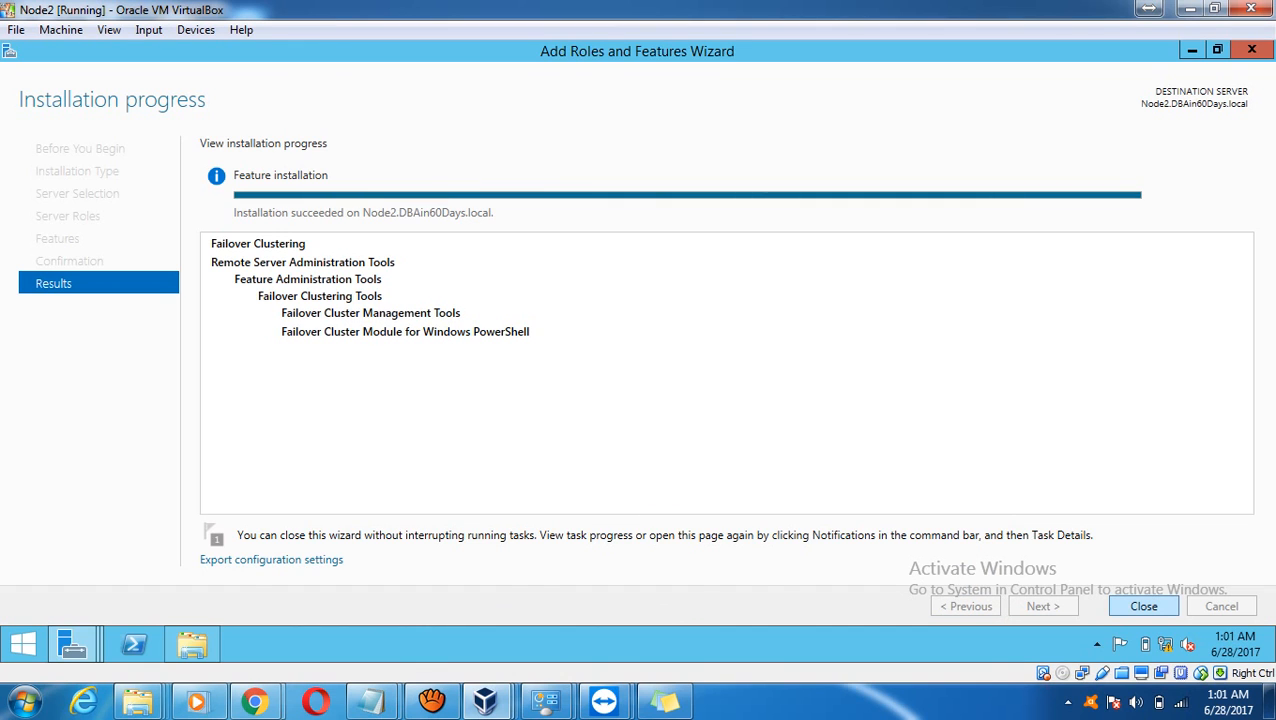
left_click(1144, 606)
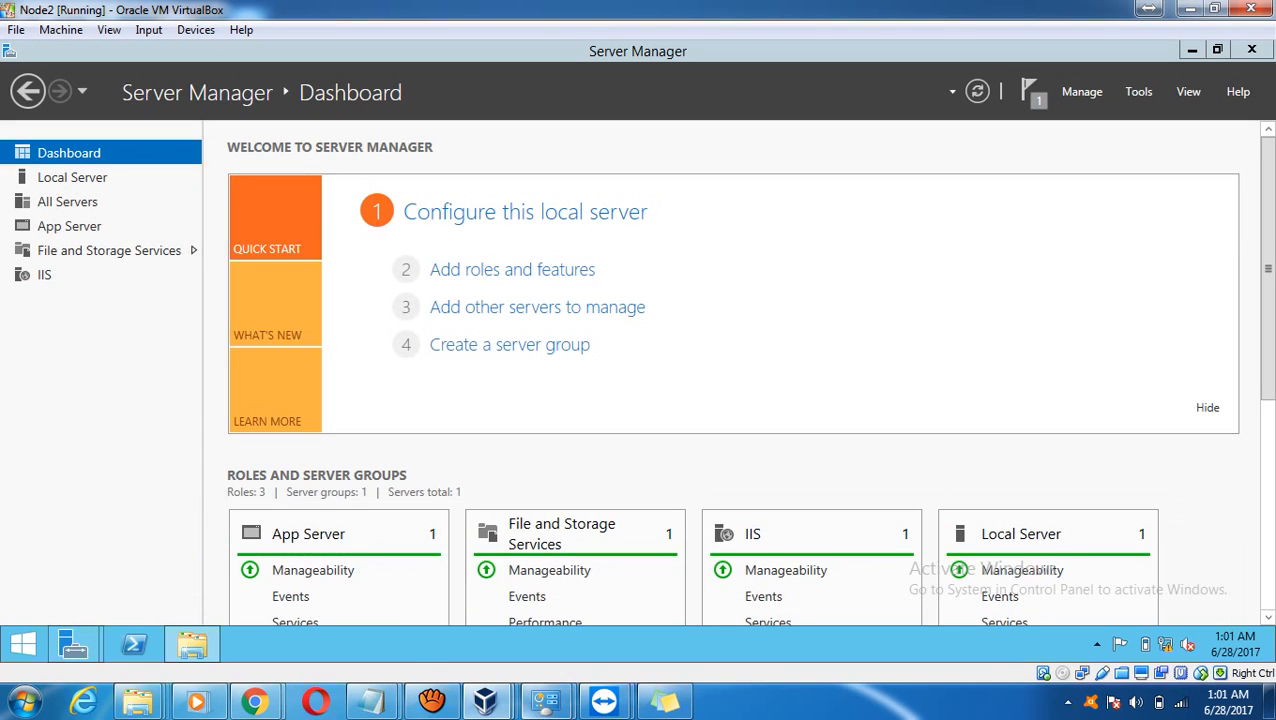
Switch to the Node1 virtual machine and unlock it by entering the cluster admin account's password.
left_click(486, 701)
left_click(388, 600)
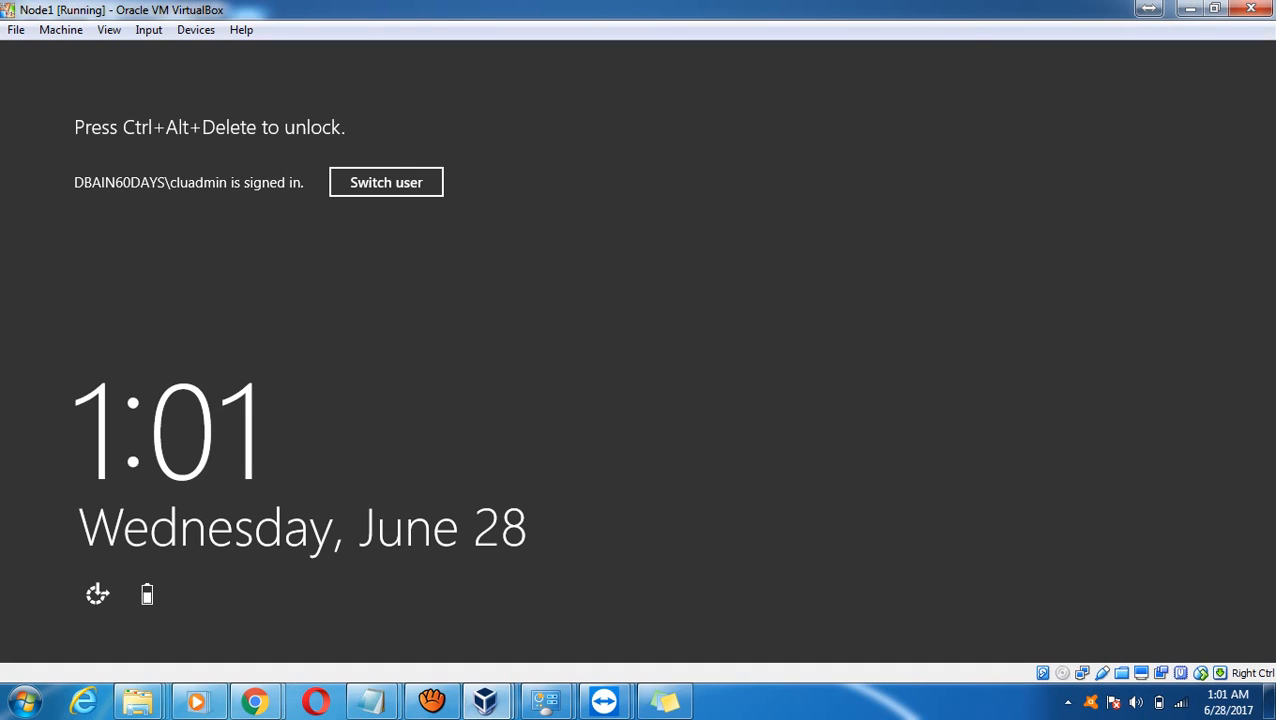
left_click(148, 29)
mouse_move(190, 52)
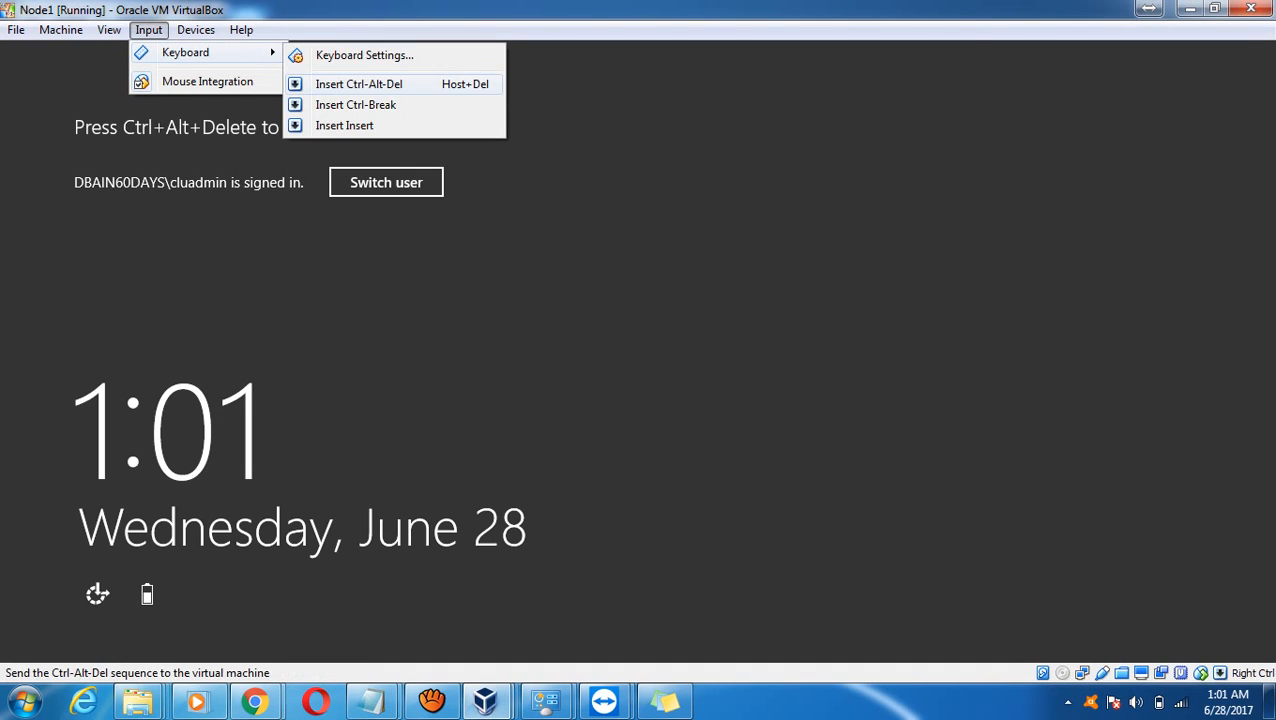
left_click(360, 83)
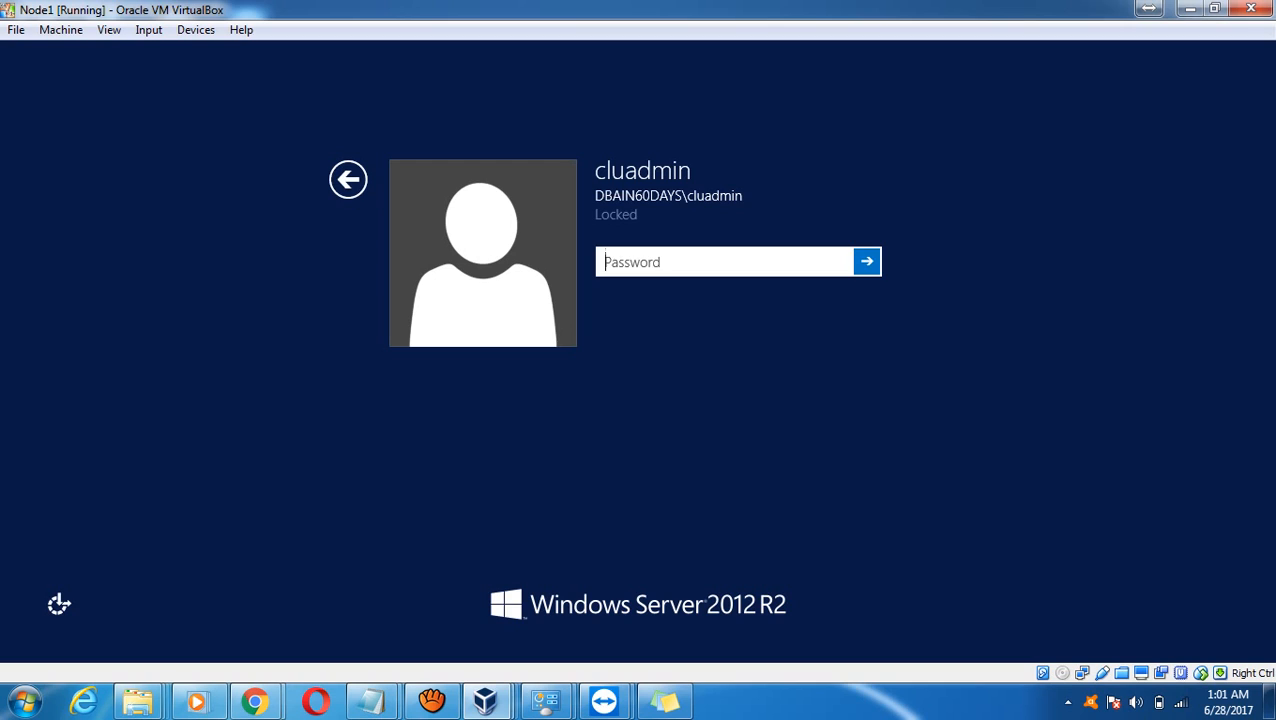
type("******")
key("BackSpace")
key("BackSpace")
key("BackSpace")
key("BackSpace")
key("BackSpace")
key("BackSpace")
type("**********")
key("Return")
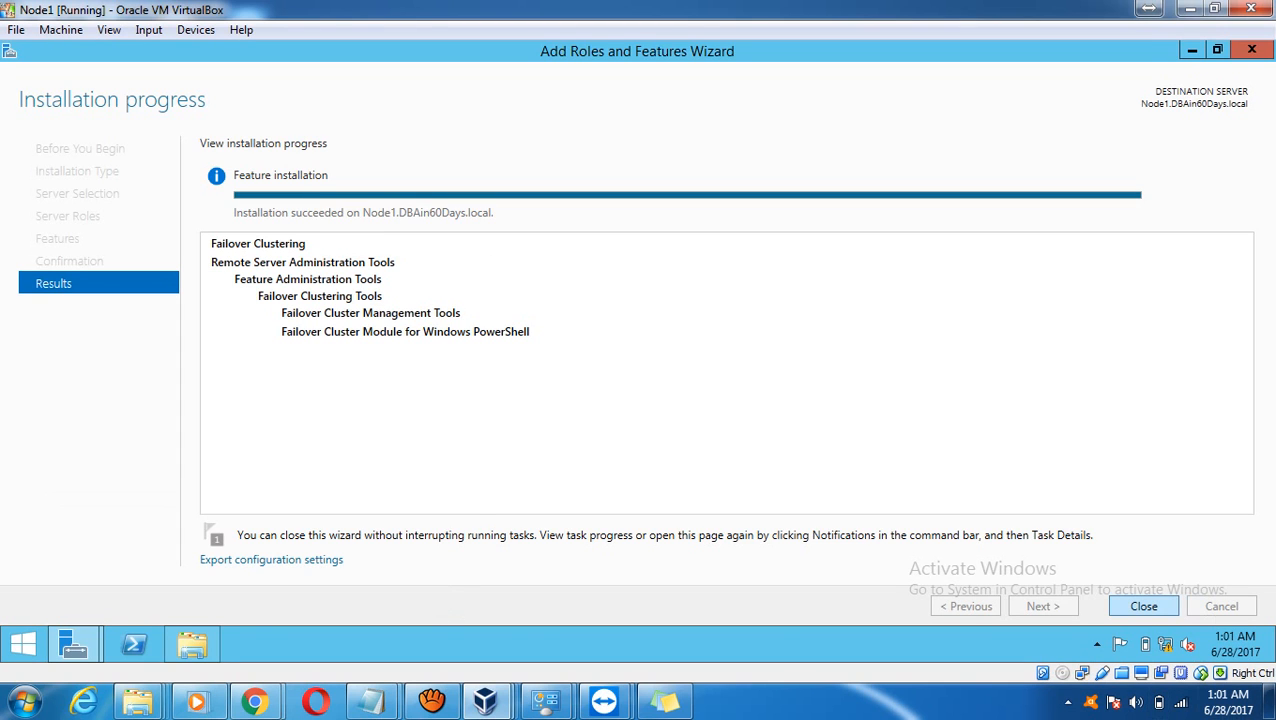
Close the completed Add Roles and Features Wizard, the This PC window and Server Manager on Node1.
left_click(1144, 606)
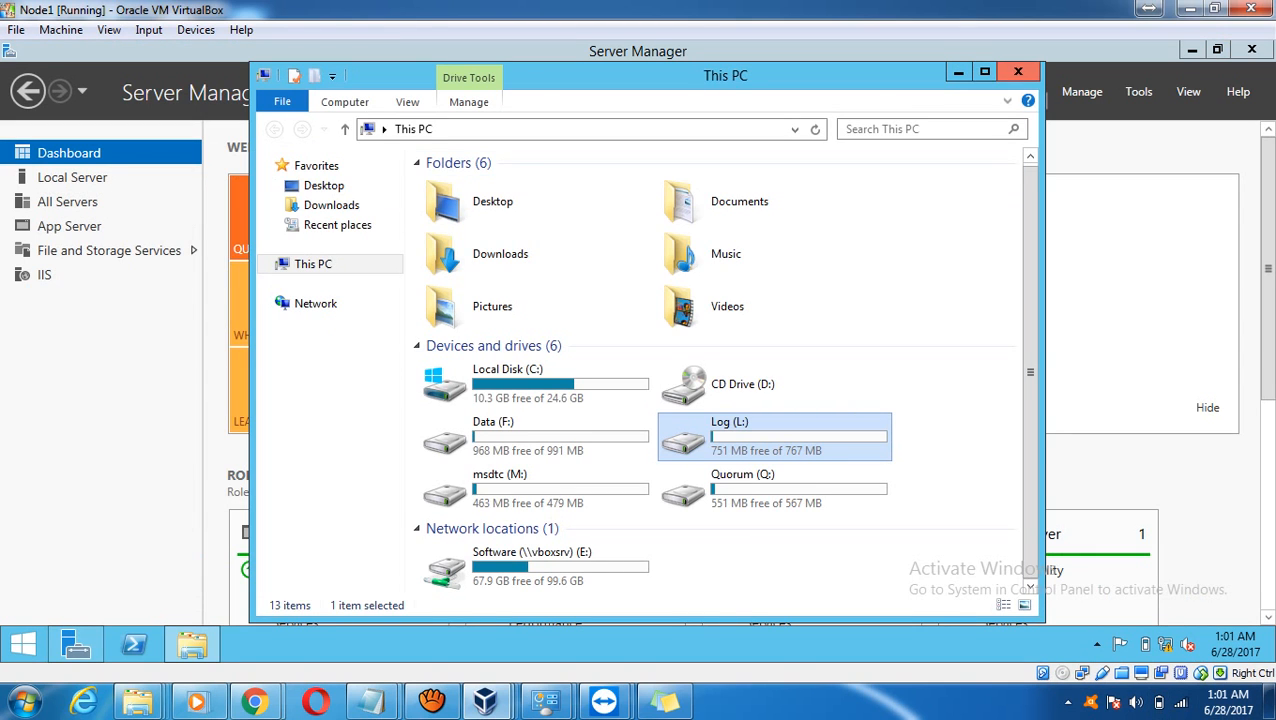
left_click(1018, 72)
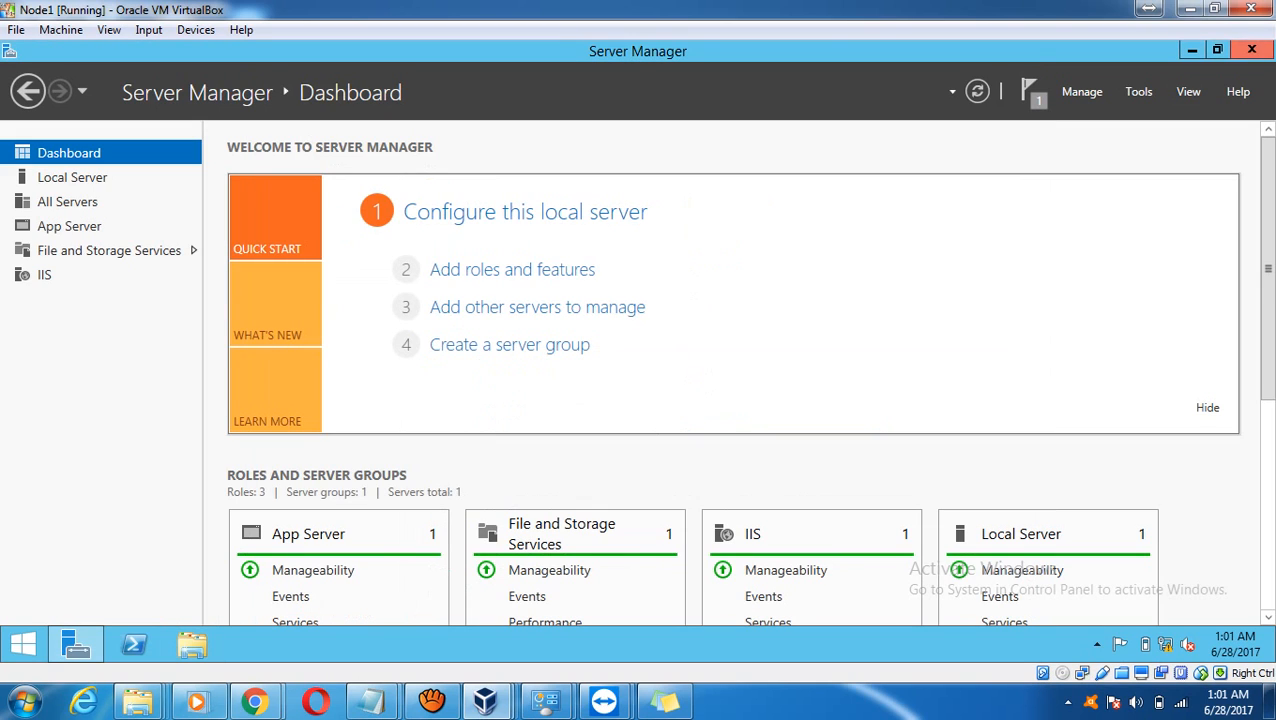
left_click(1251, 50)
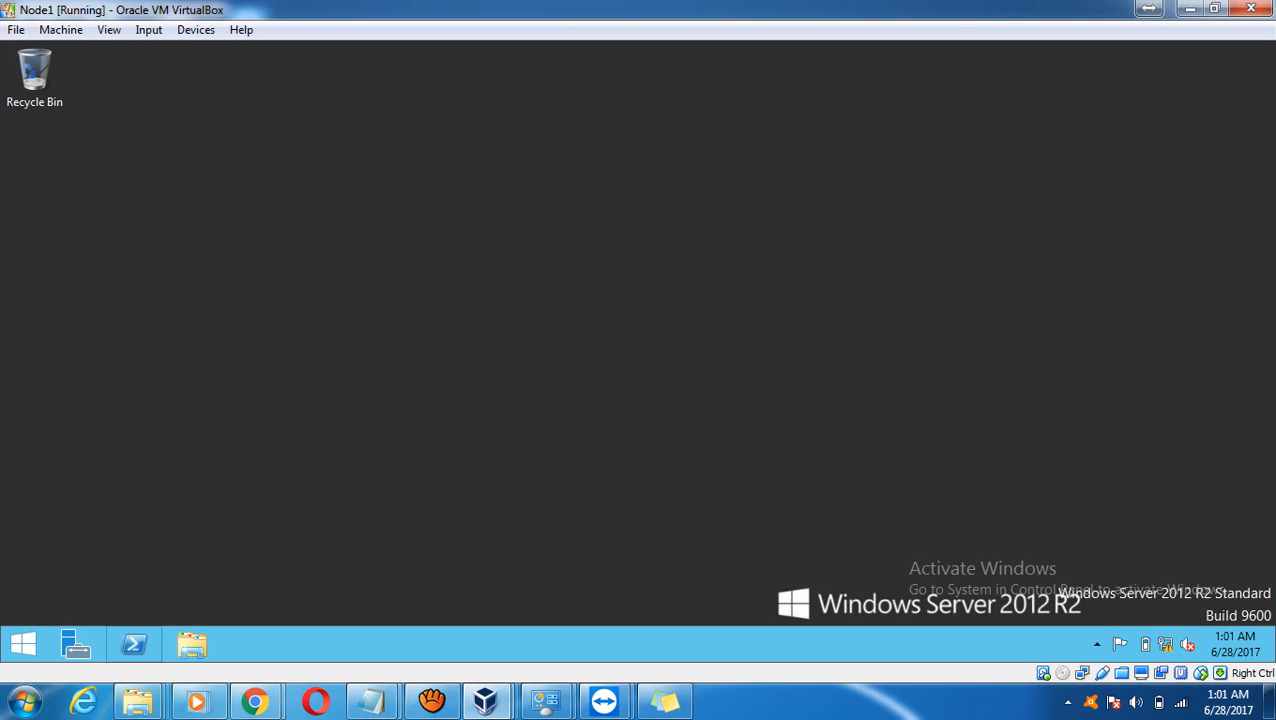
Search the Start screen on Node1 for Failover Cluster Manager and launch it.
left_click(23, 644)
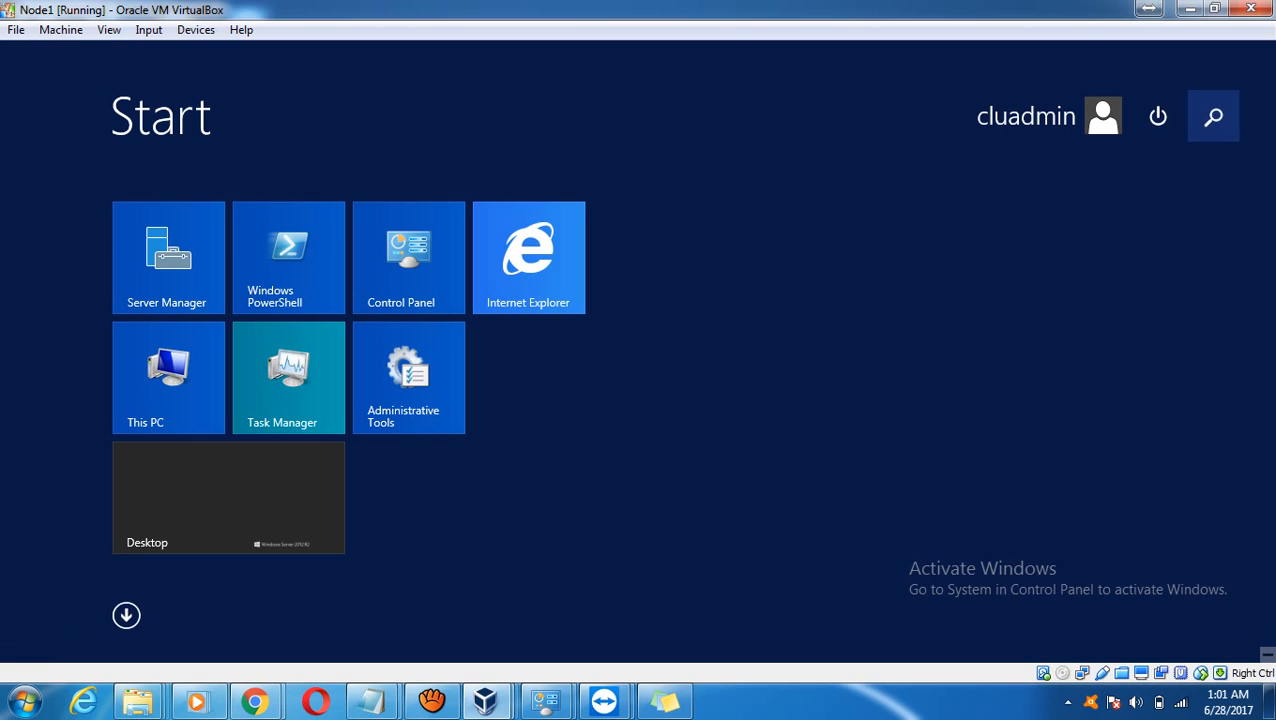
left_click(1213, 116)
type("fa")
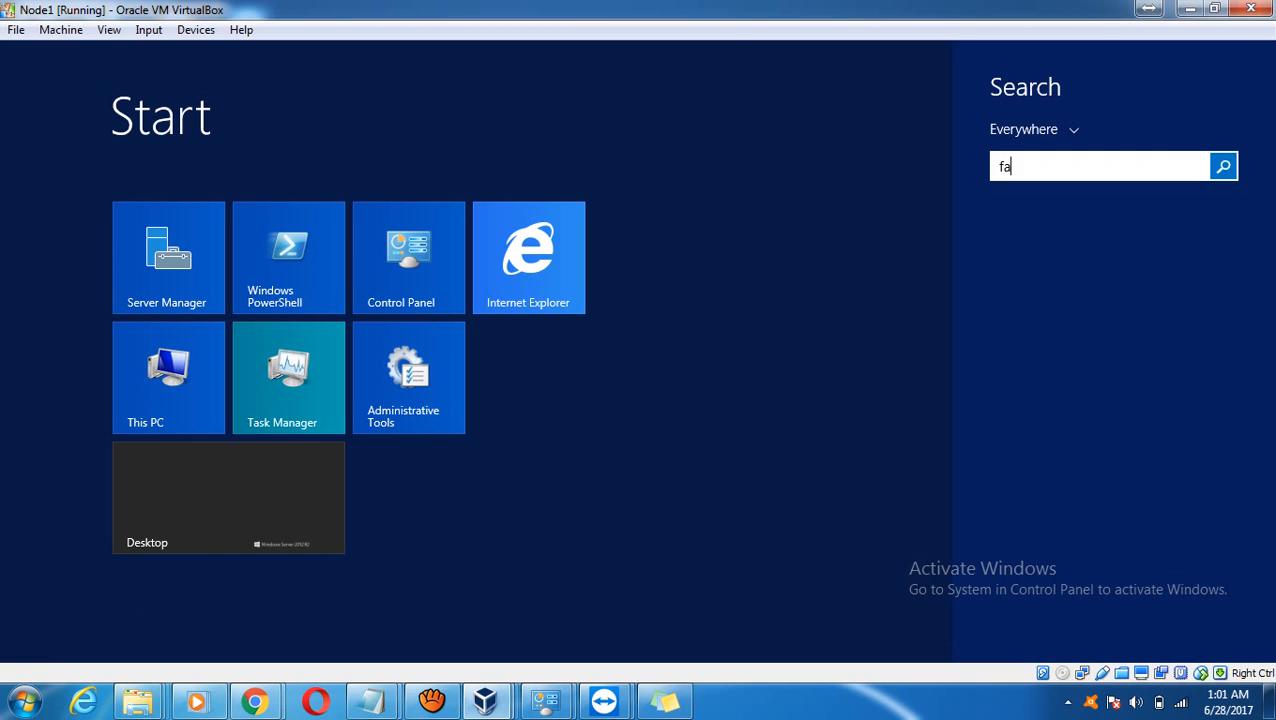
type("ilover Cluster Manager")
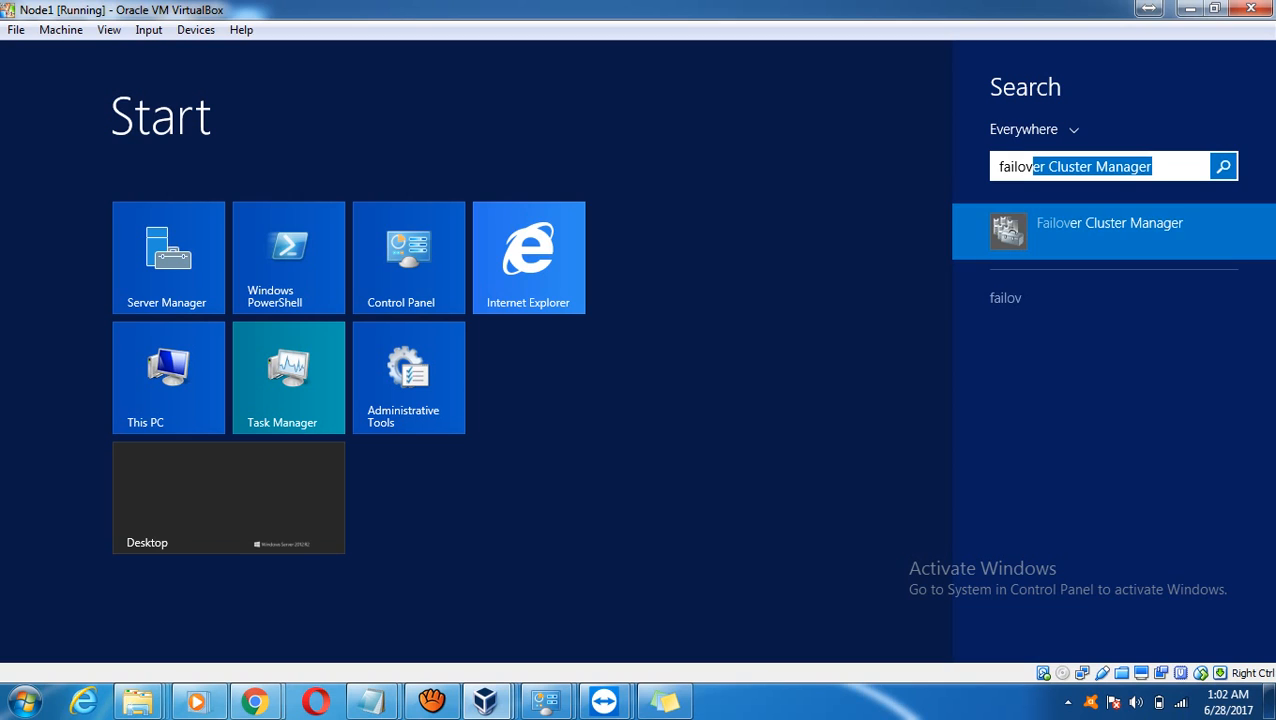
key("Return")
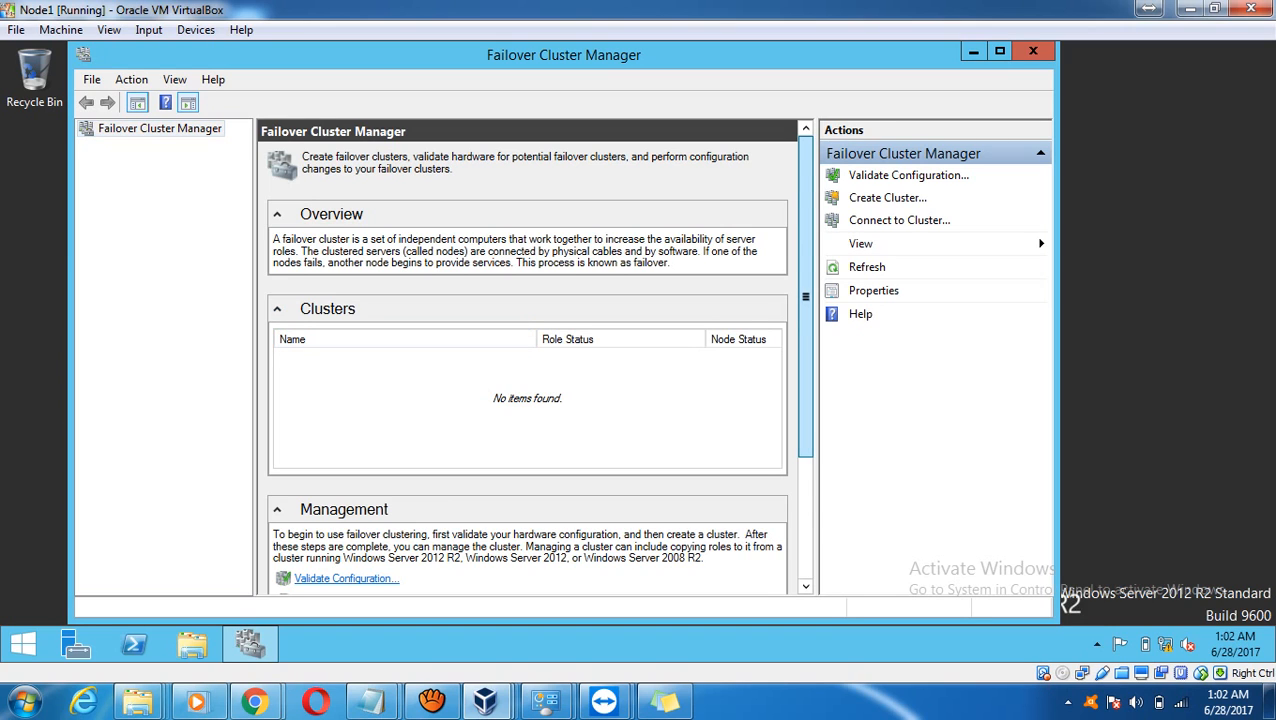
Start the Validate a Configuration Wizard for Failover Cluster Manager and proceed to the server selection.
scroll(527, 355, "down", 3)
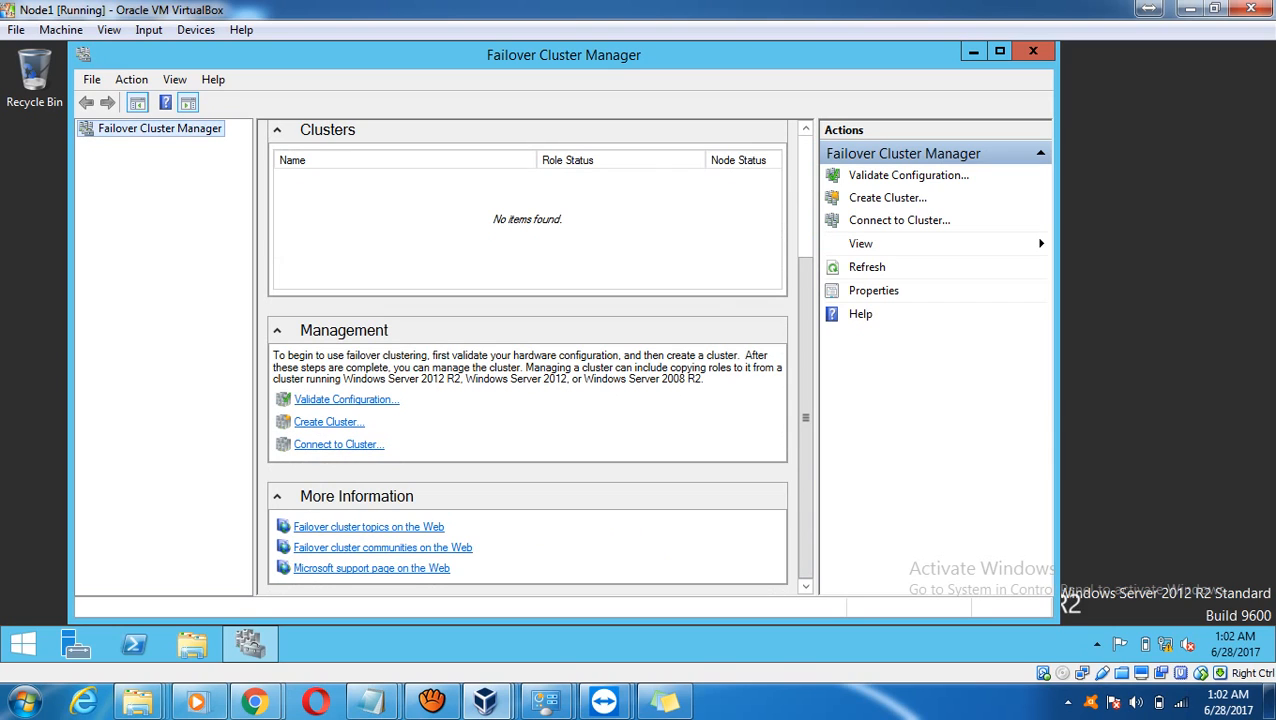
right_click(127, 128)
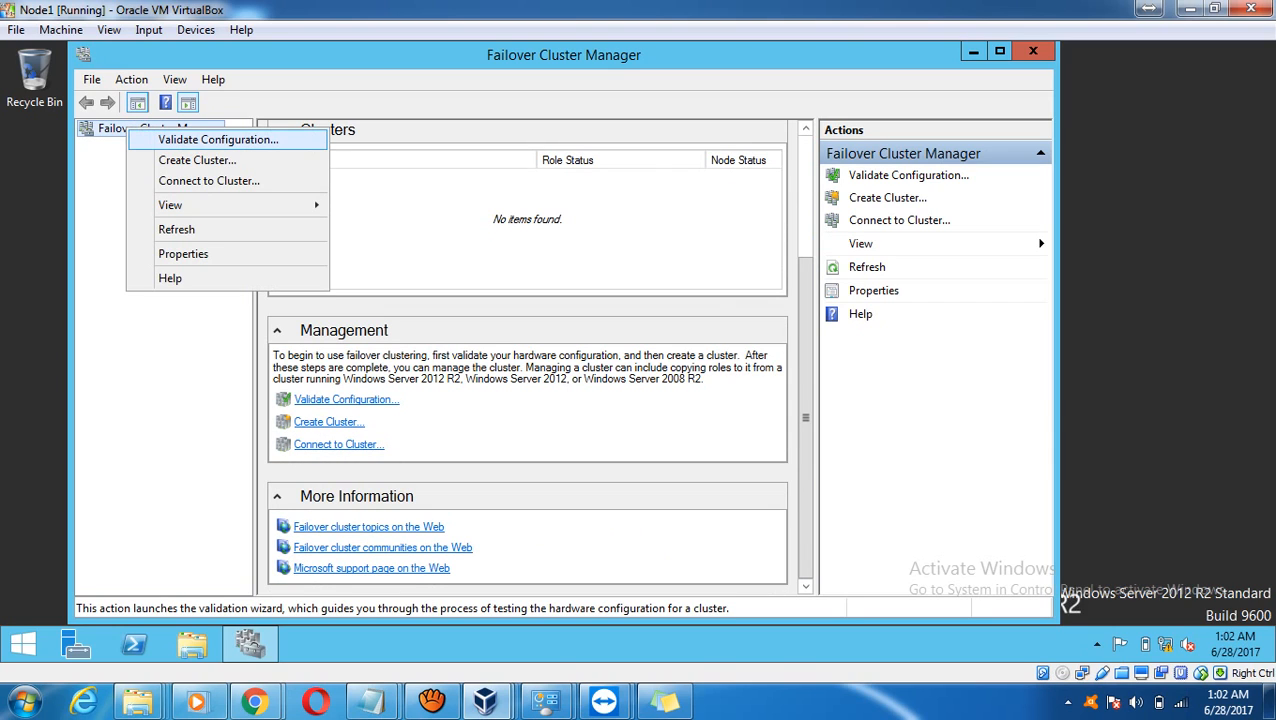
left_click(218, 140)
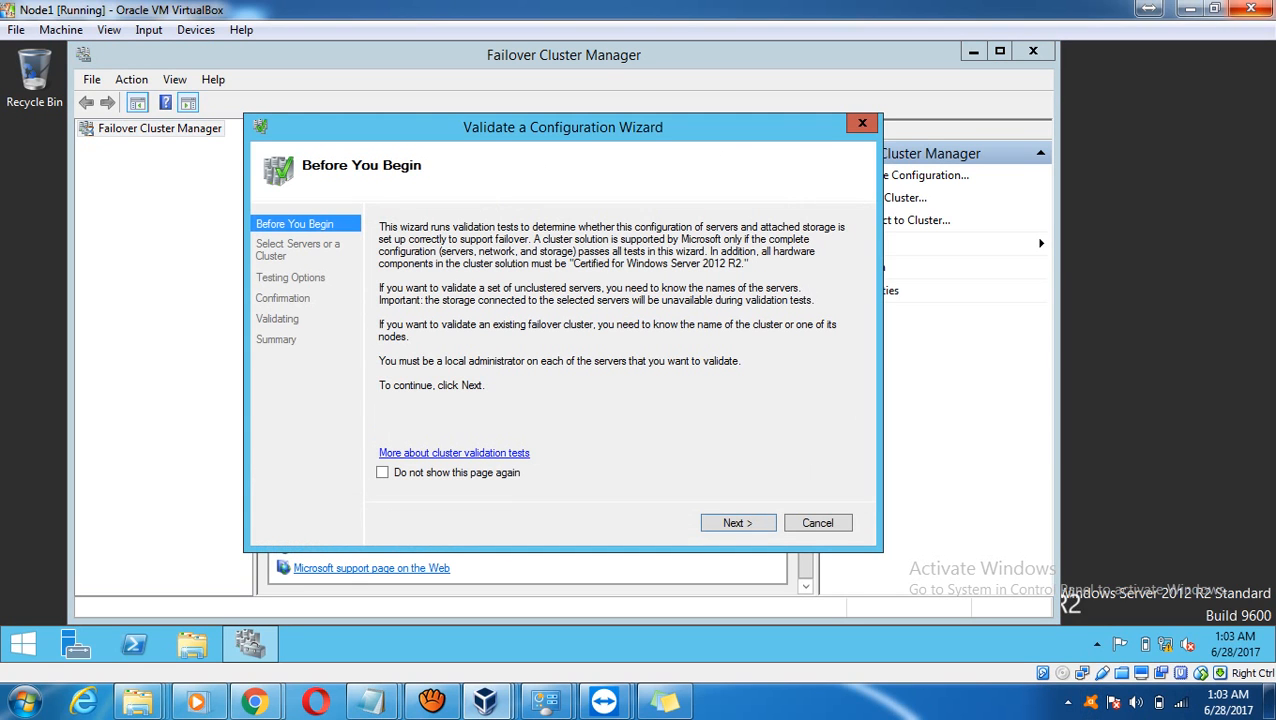
key("Return")
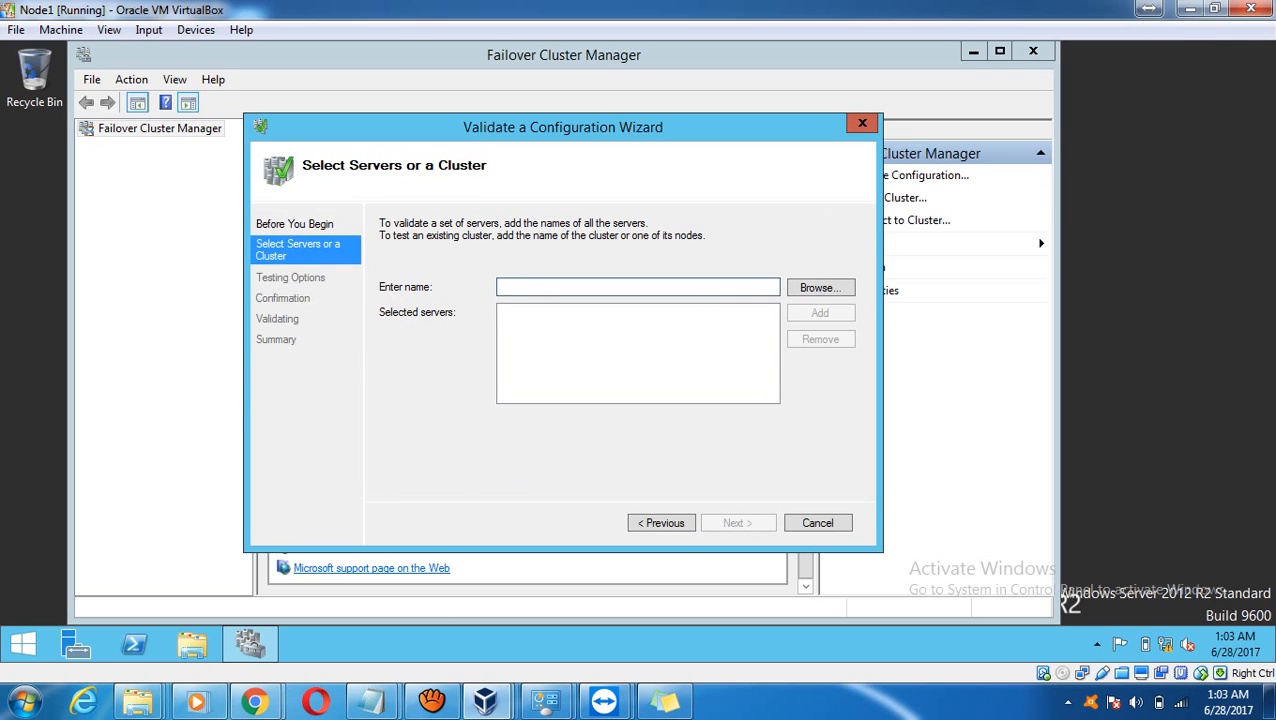
Add Node1 and Node2 to the servers selected for cluster validation.
type("Noe")
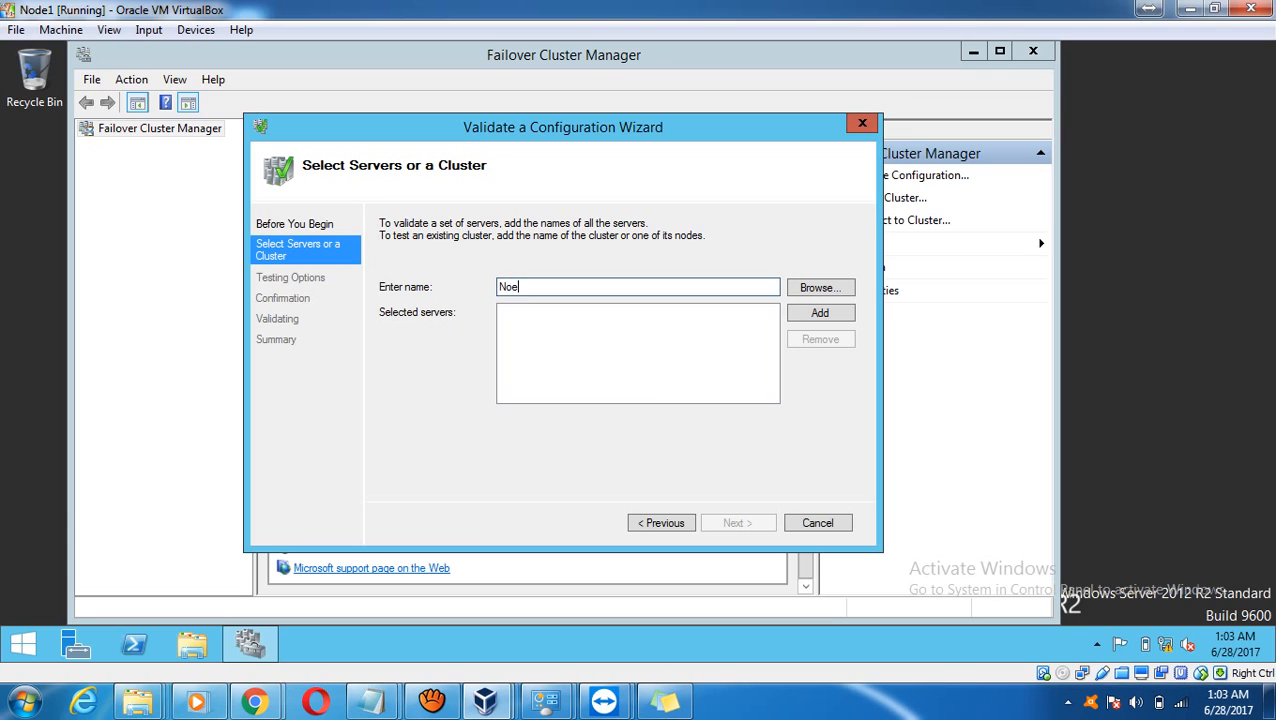
key("BackSpace")
type("de1")
key("Return")
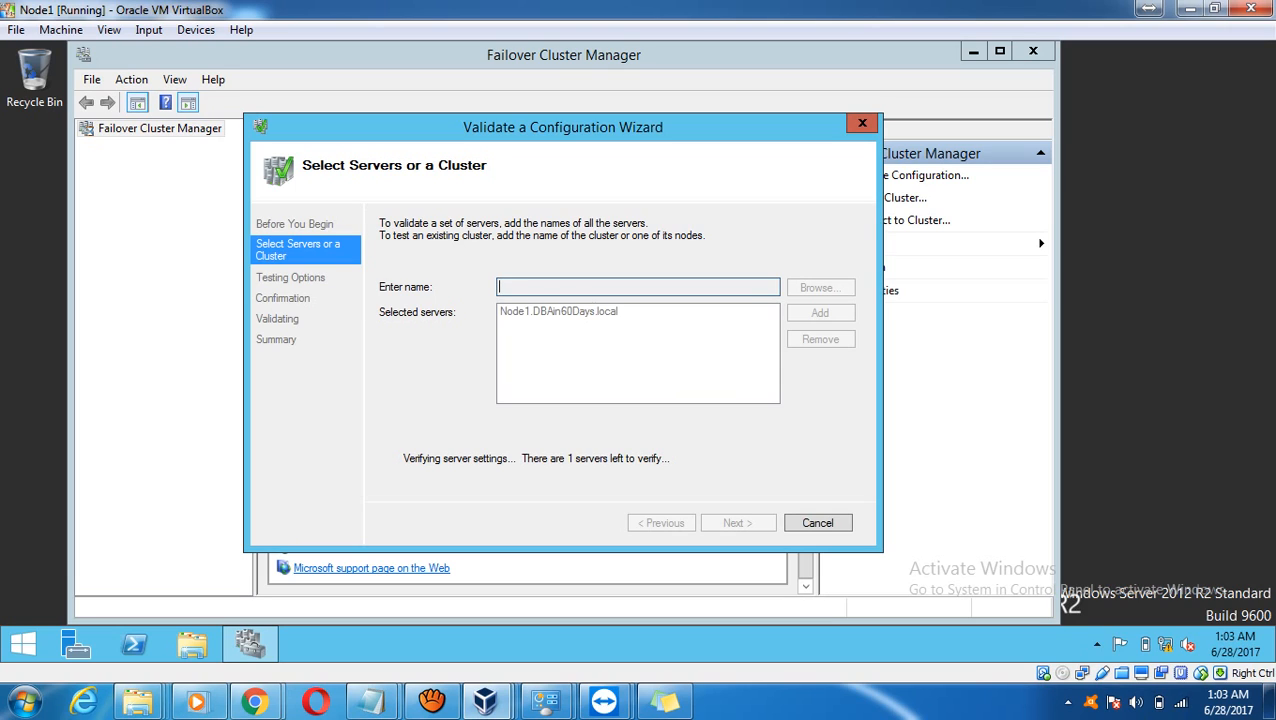
type("Node2")
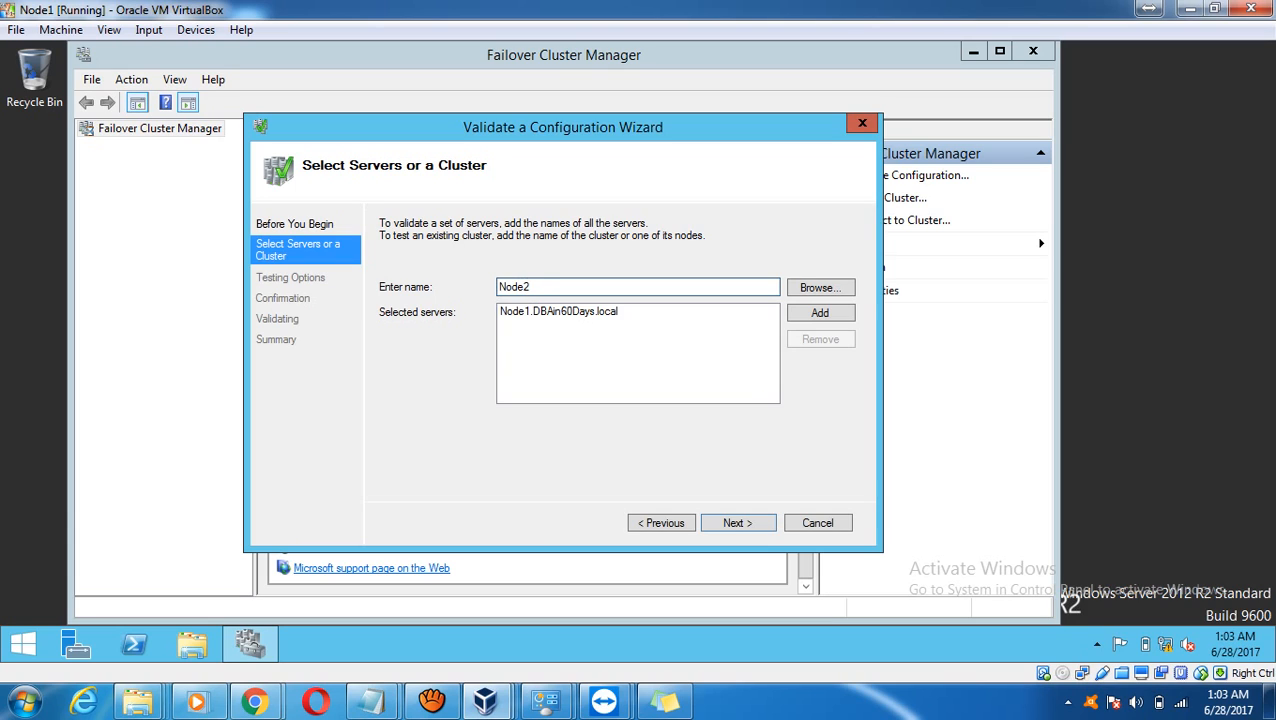
key("Return")
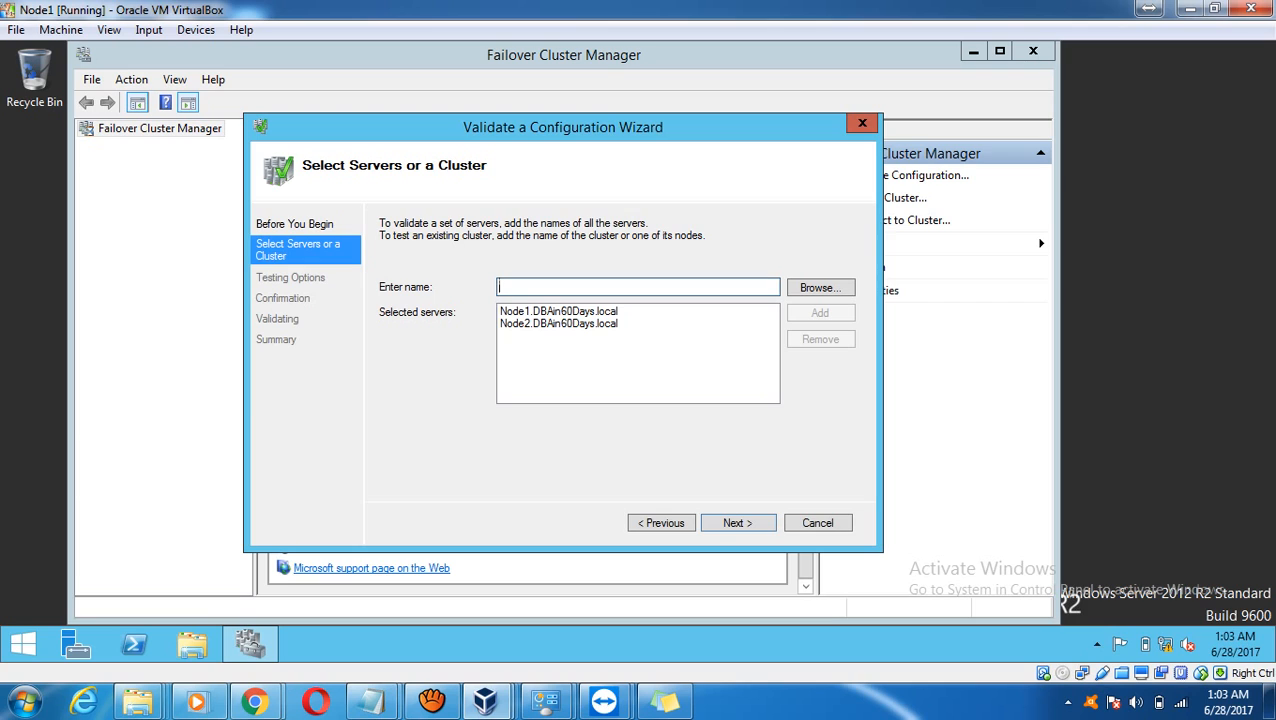
Run all recommended validation tests on the two selected servers and look through the list of tests.
key("Return")
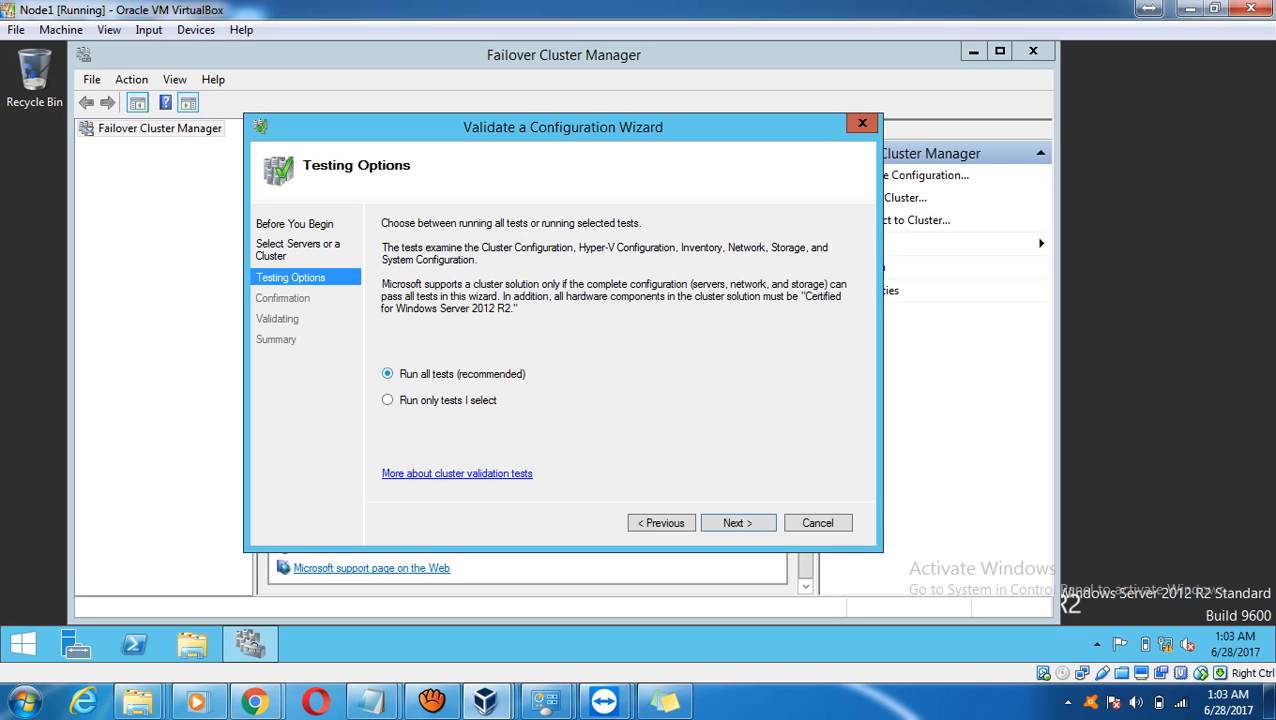
key("Return")
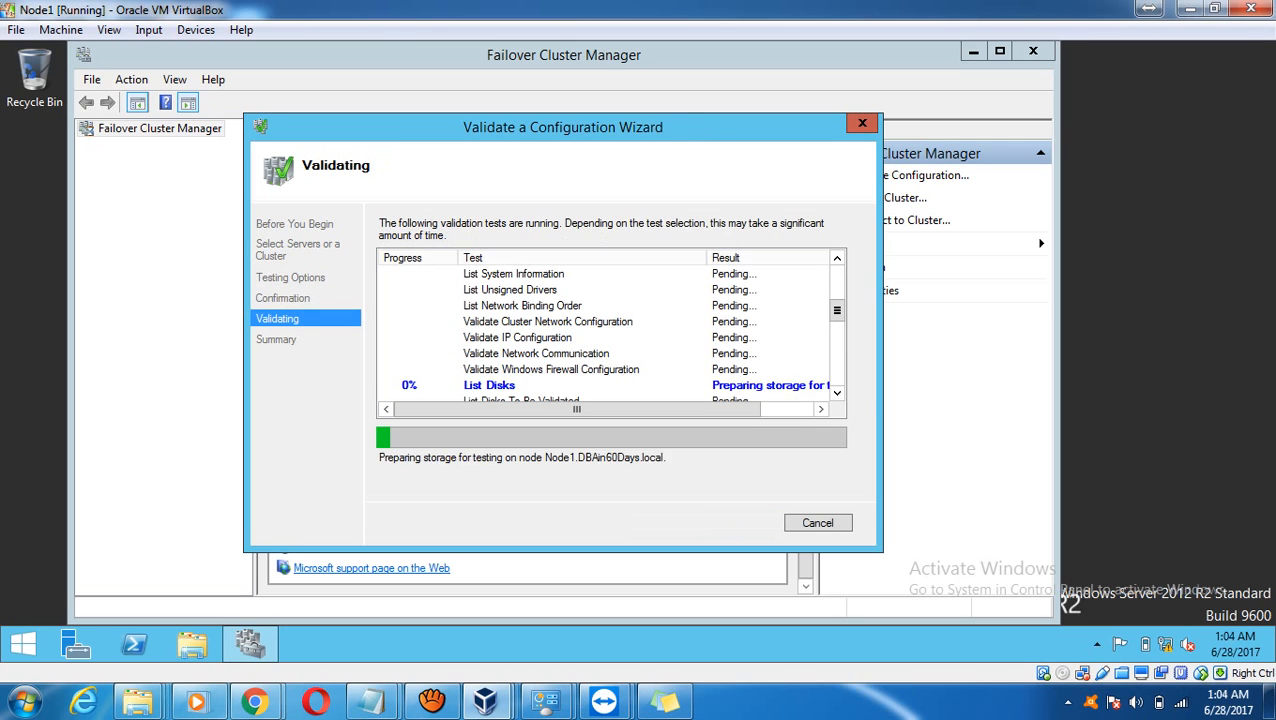
left_click_drag(837, 310, 837, 276)
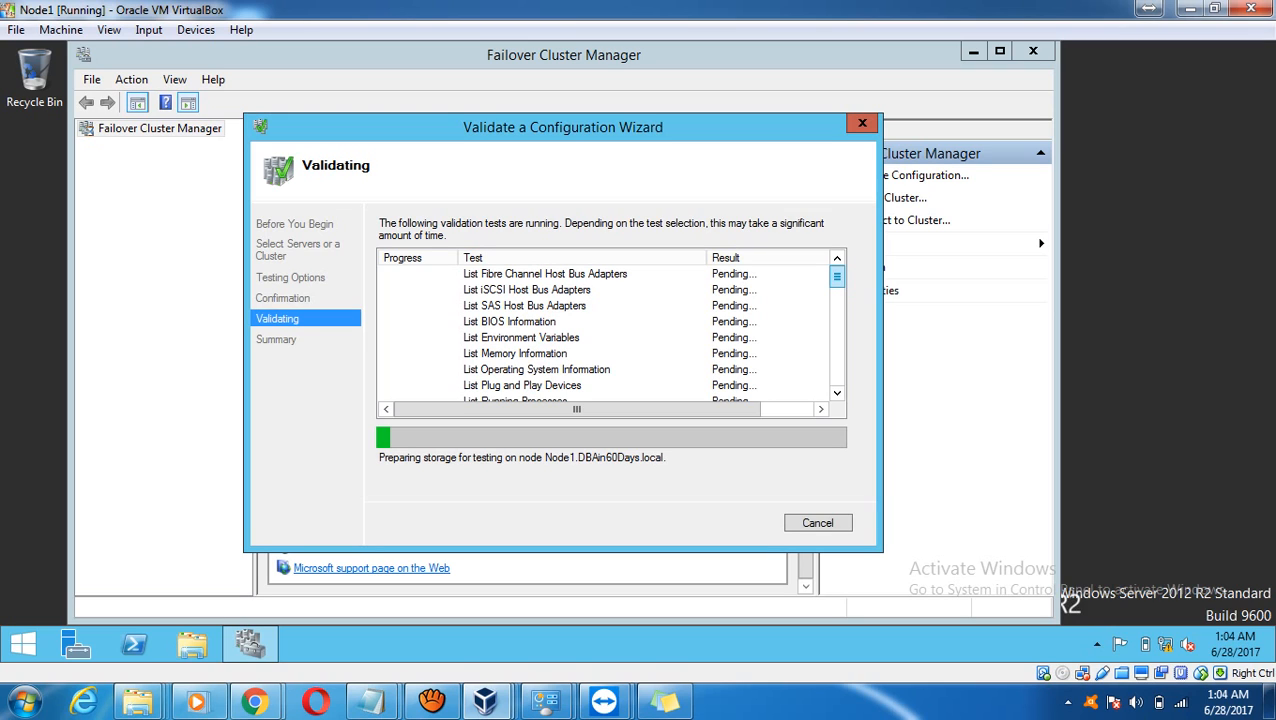
left_click_drag(837, 276, 837, 313)
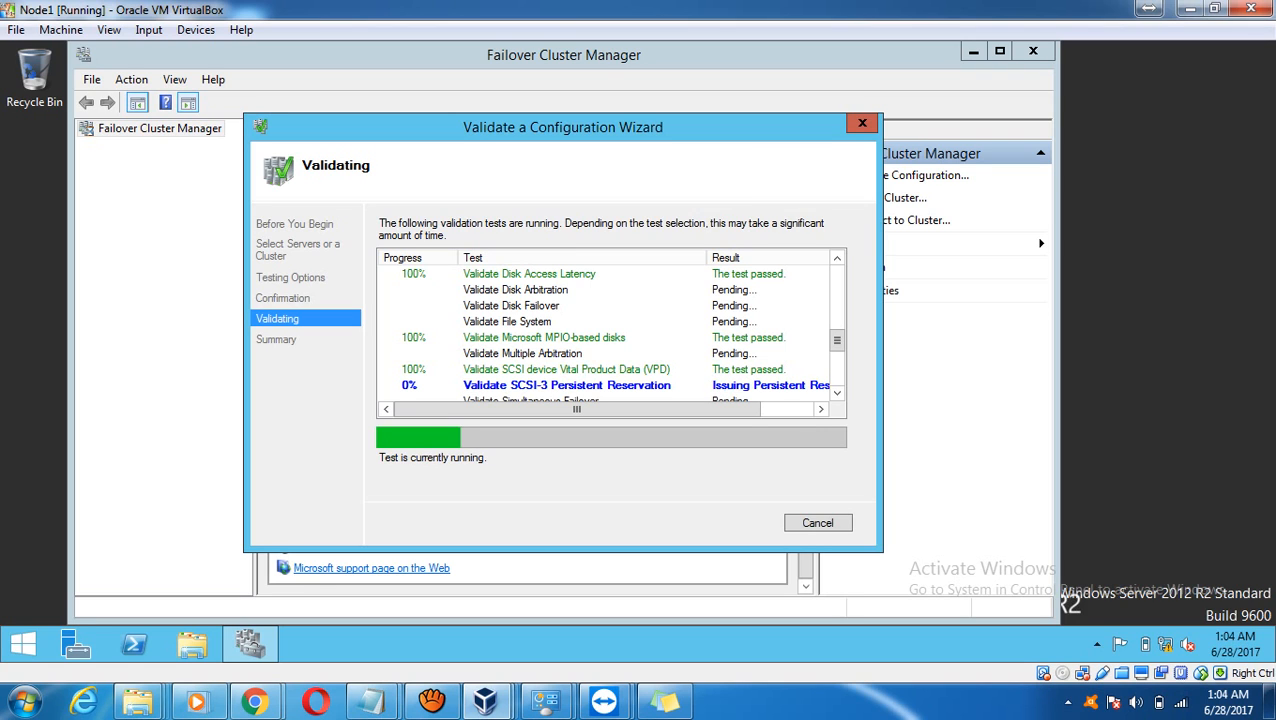
mouse_move(431, 701)
left_click(431, 605)
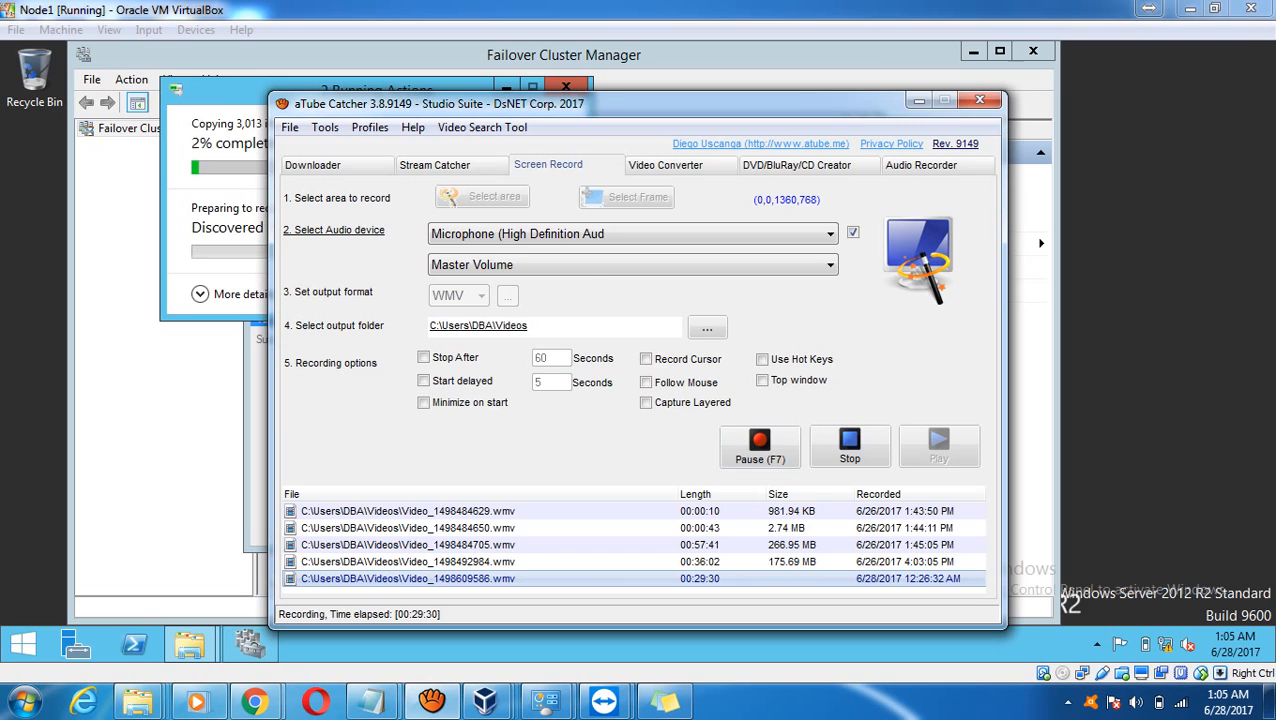
left_click(919, 101)
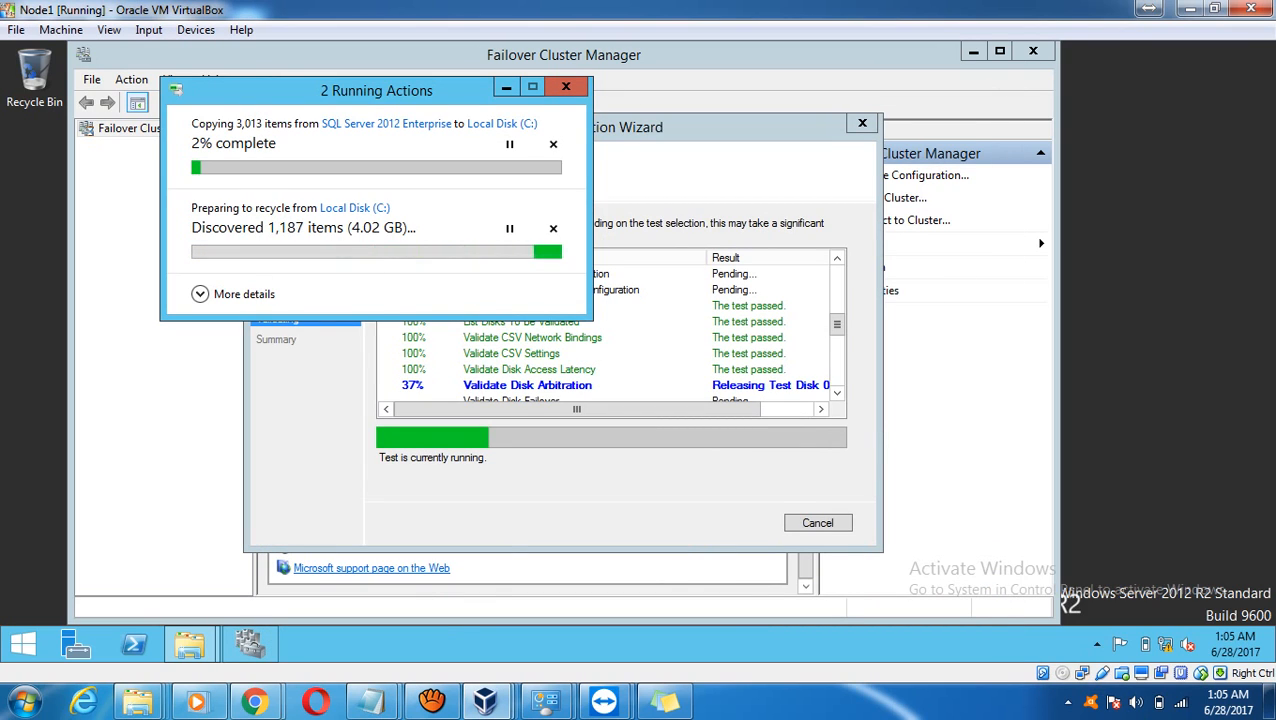
Check the validation progress, then view the contents of Local Disk (C:) and the drives under This PC on Node1.
left_click(250, 644)
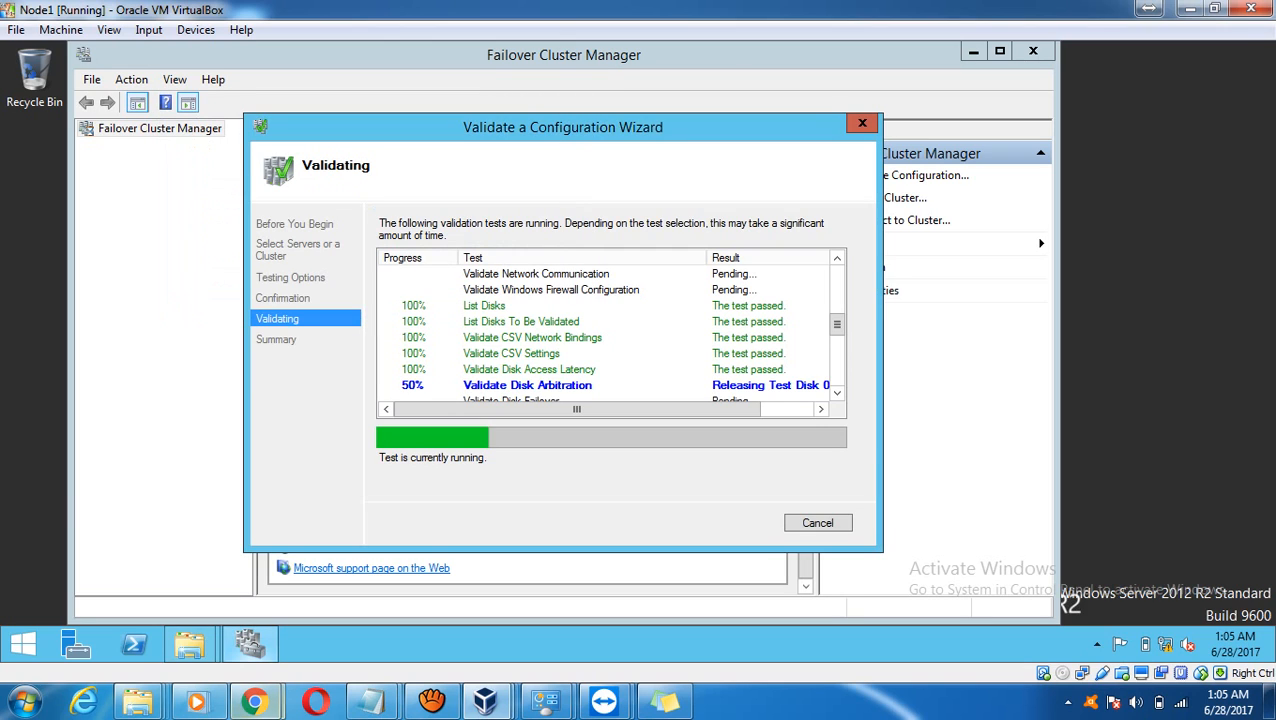
left_click(189, 644)
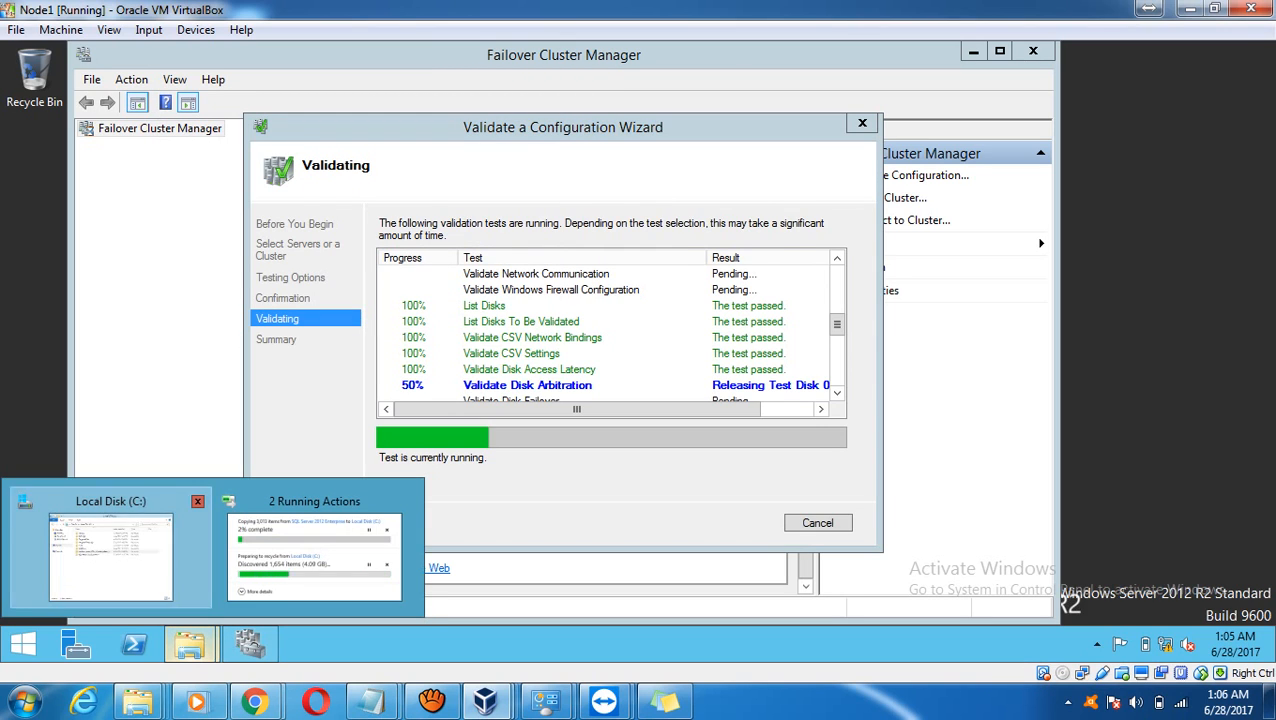
left_click(110, 550)
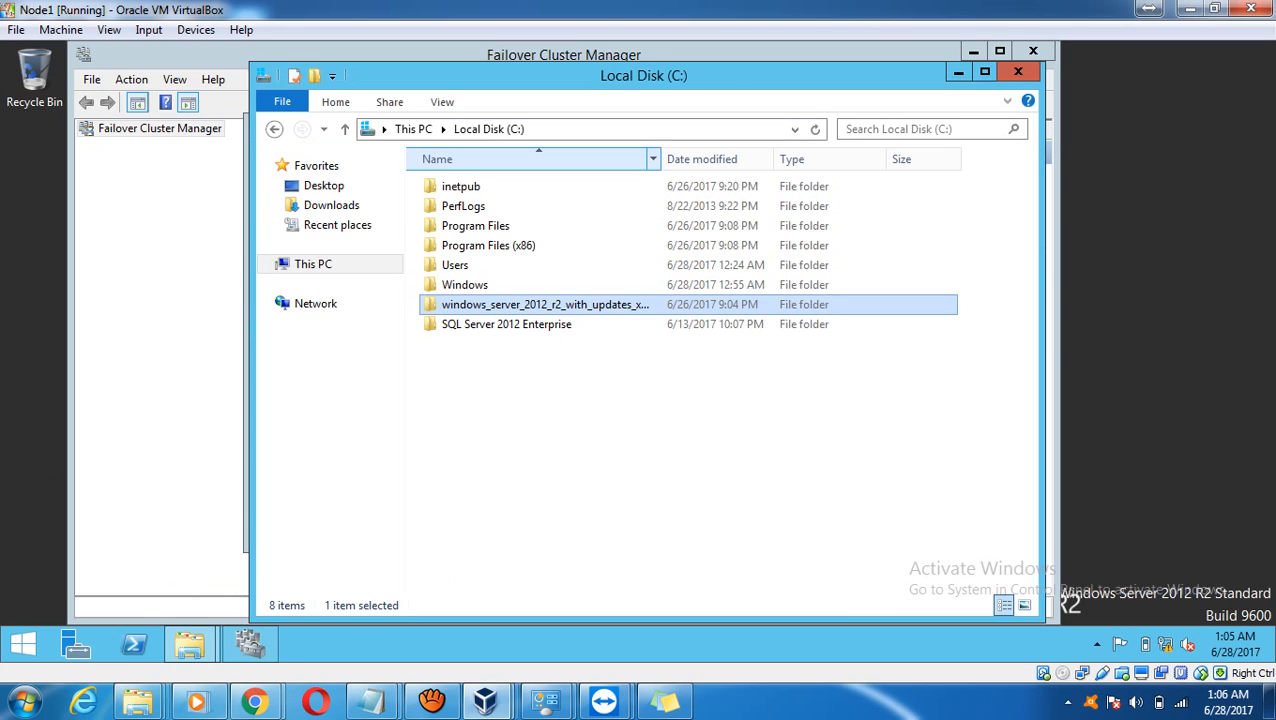
left_click(600, 400)
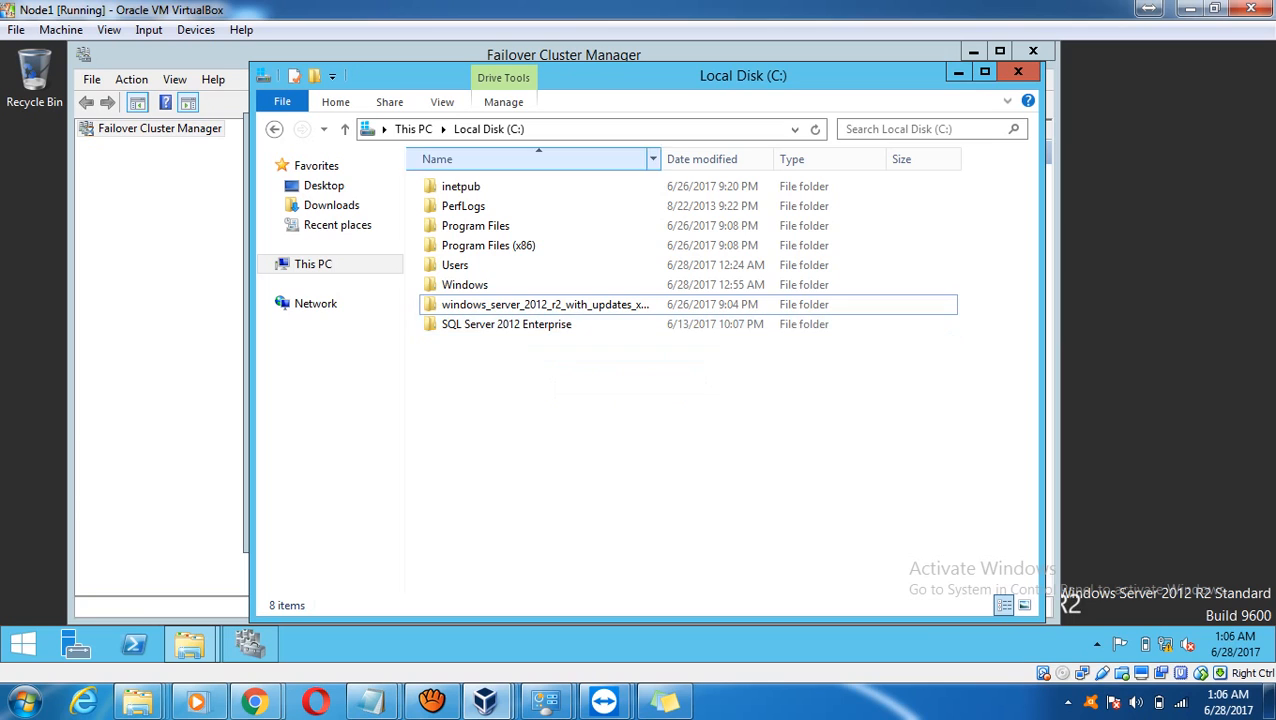
left_click(413, 129)
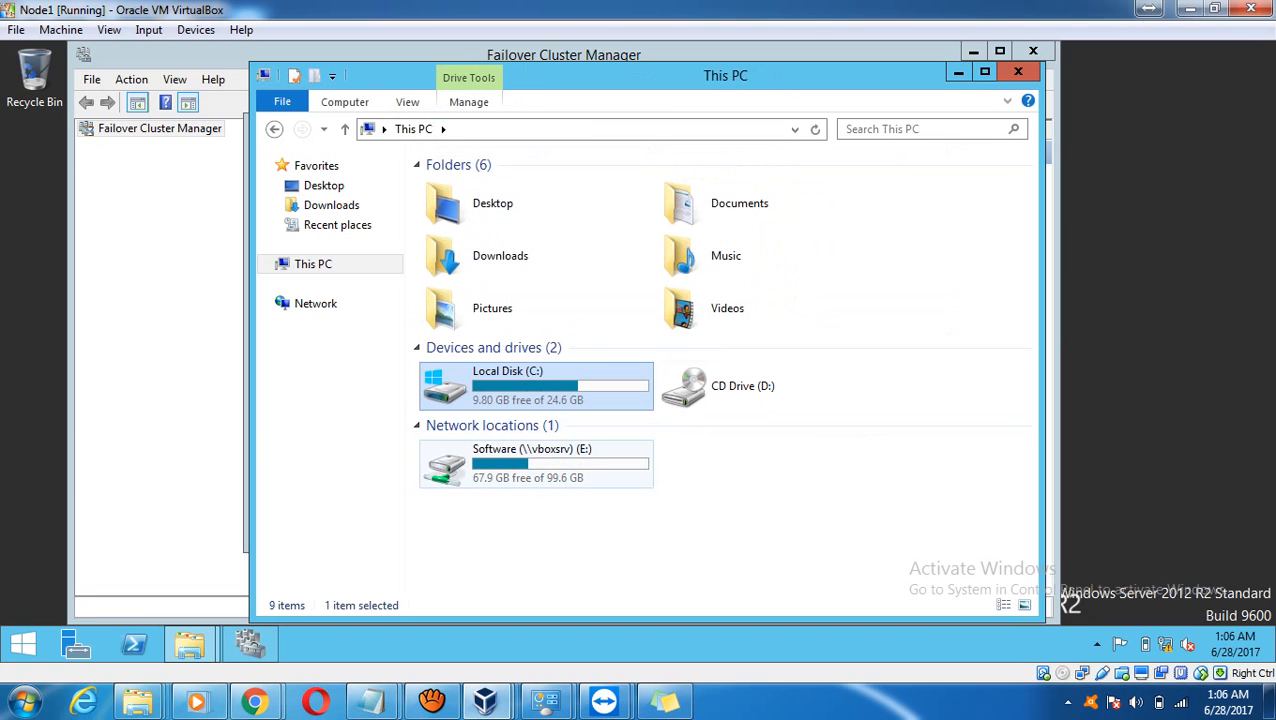
View the SQL Server 2012 Enterprise folder on the Software (E:) network drive and return to This PC.
left_click(536, 464)
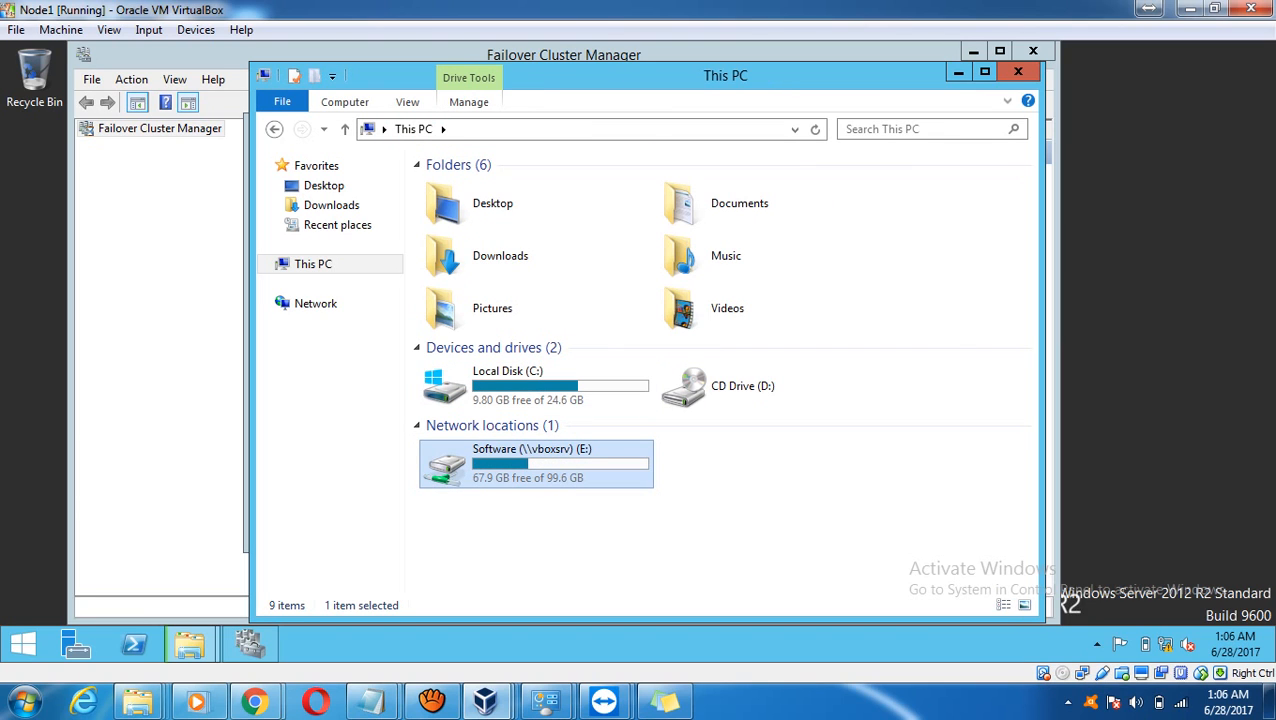
double_click(536, 464)
double_click(506, 186)
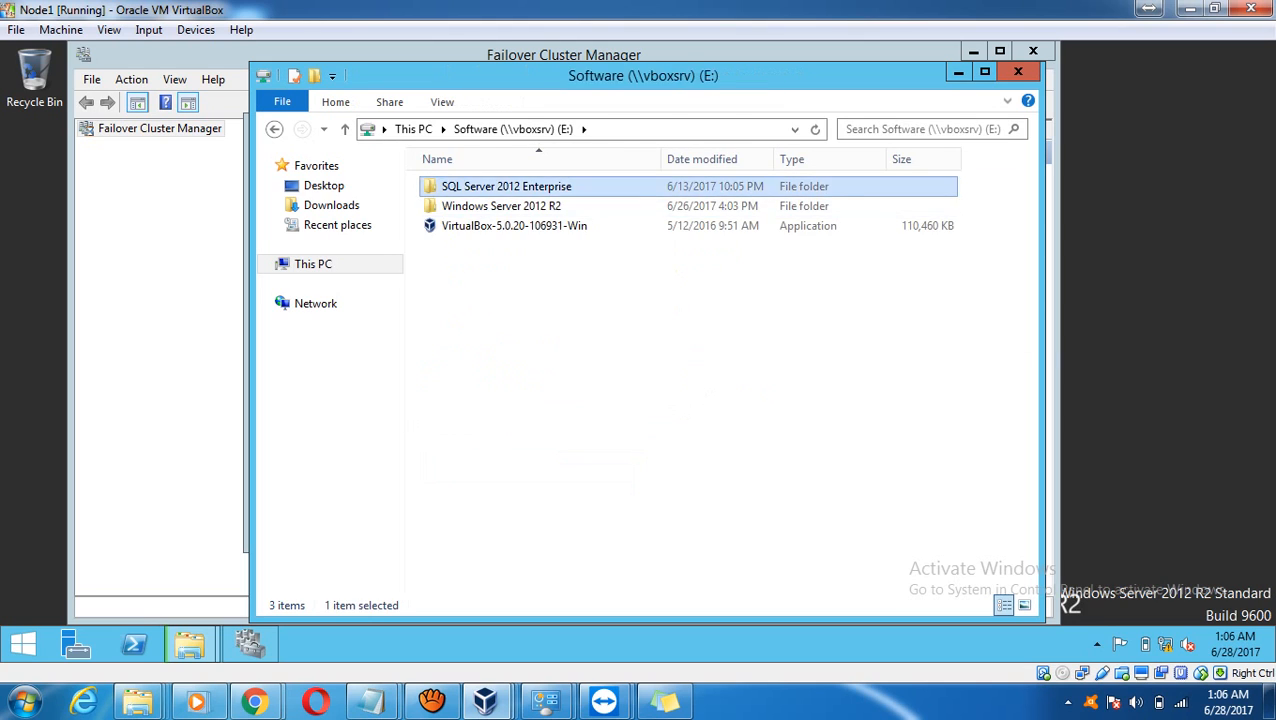
left_click(413, 129)
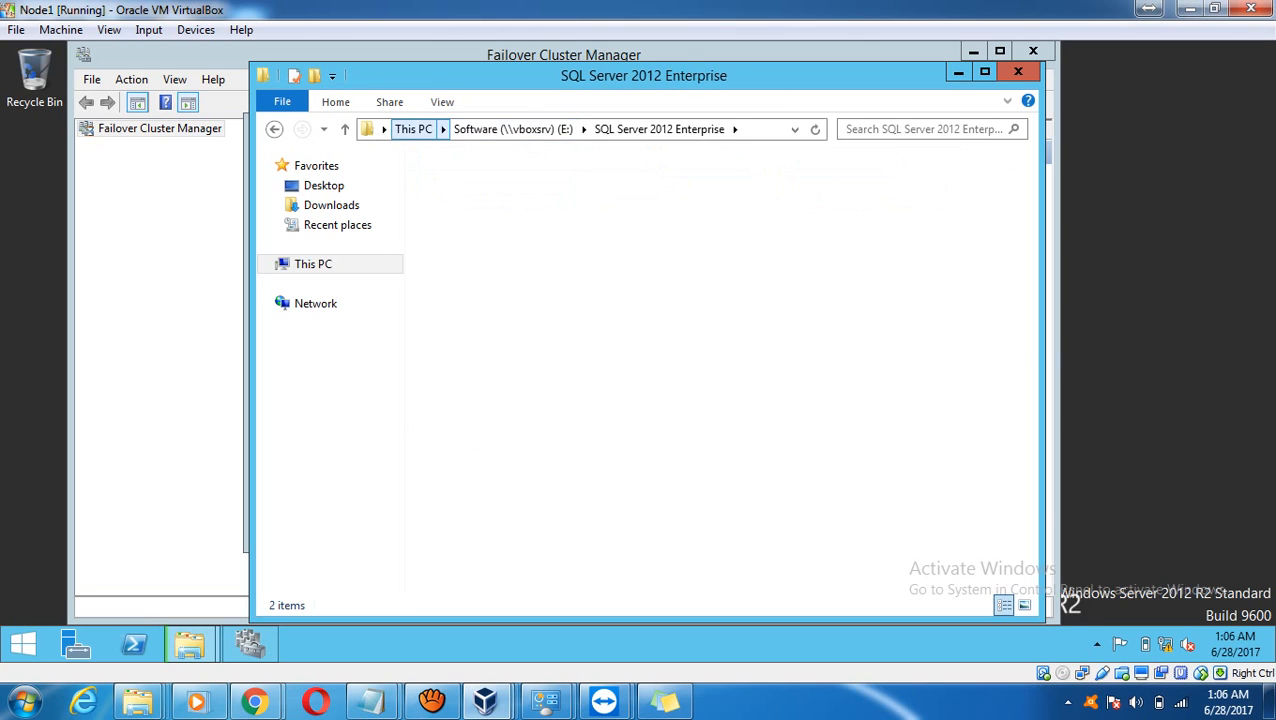
Locate the SQL Server 2012 Enterprise folder on Local Disk (C:) and check the running copy and recycle operations.
double_click(536, 385)
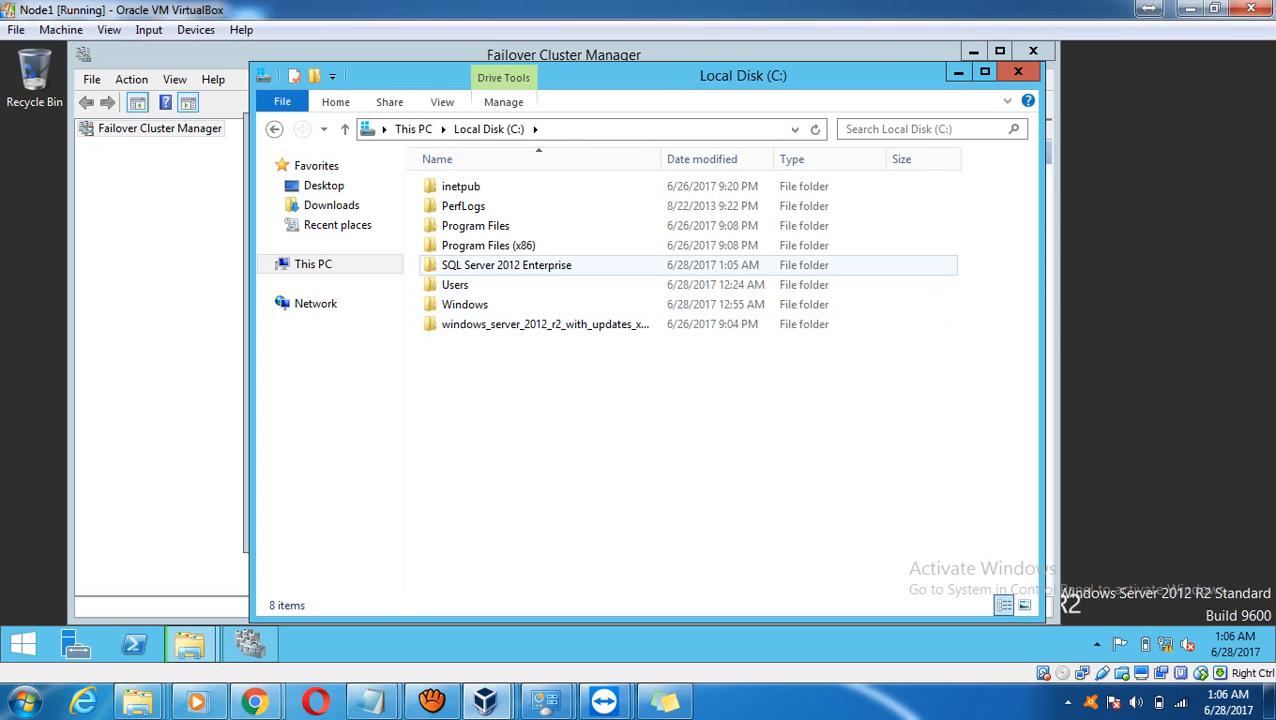
left_click(508, 265)
mouse_move(189, 645)
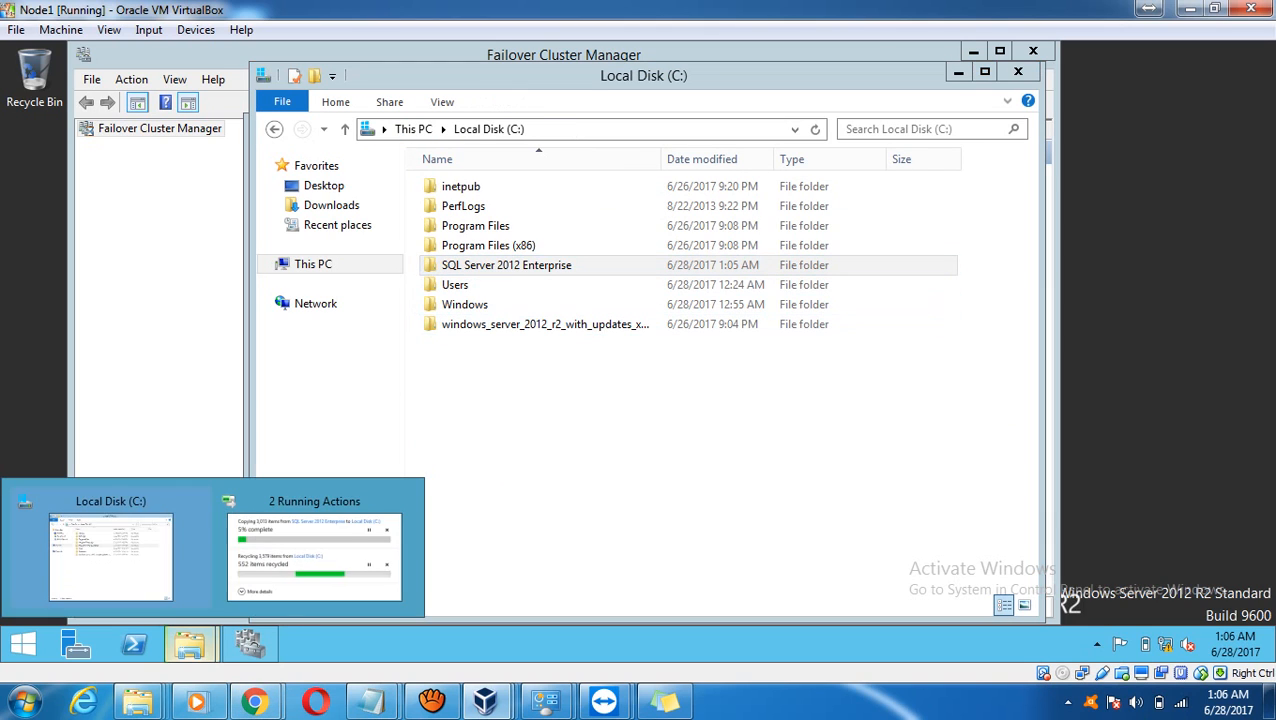
left_click(341, 572)
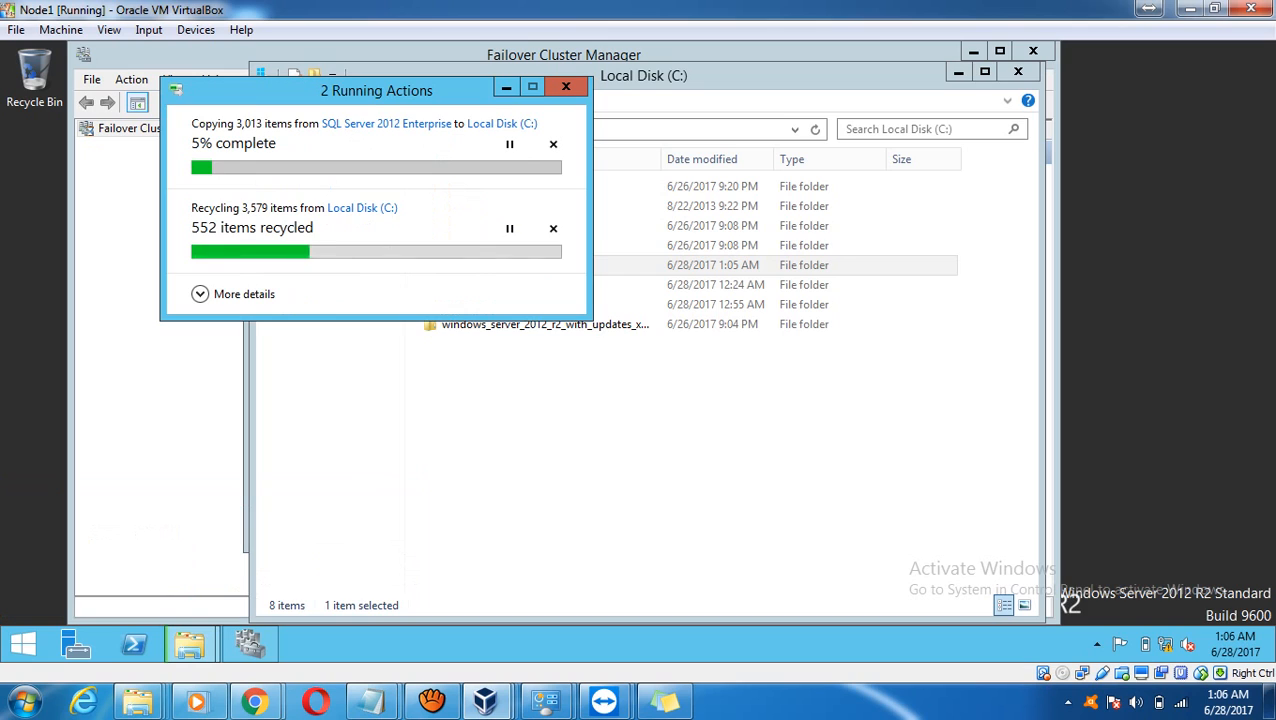
Confirm permanently deleting the windows_server_2012_r2_with_updates_x64_dvd folder from Local Disk (C:) on Node1 and minimize the progress window.
left_click(602, 325)
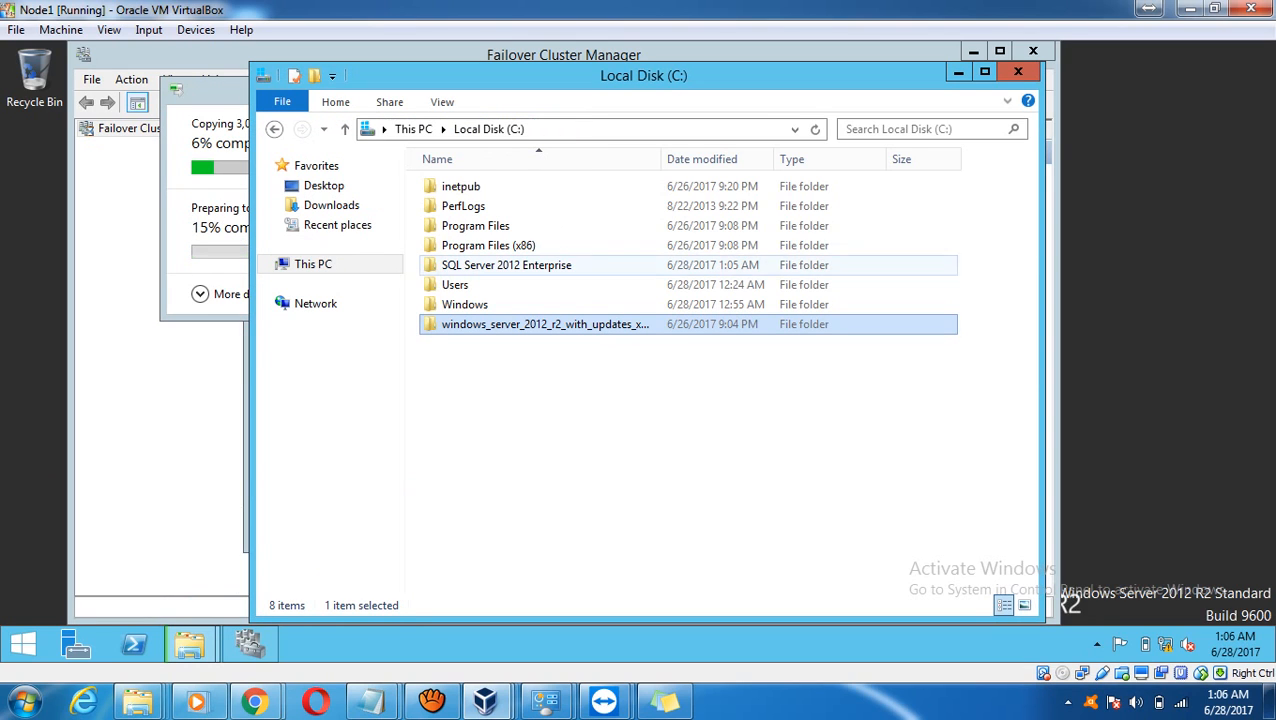
left_click(214, 97)
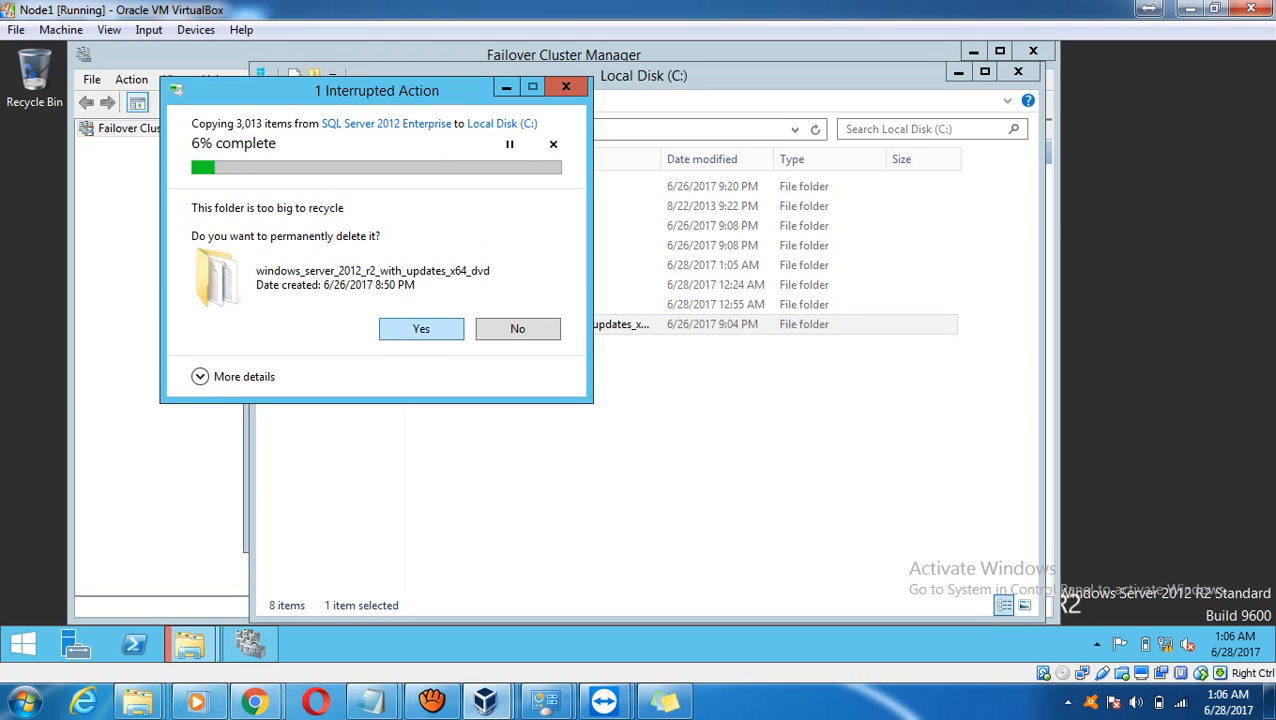
key("Return")
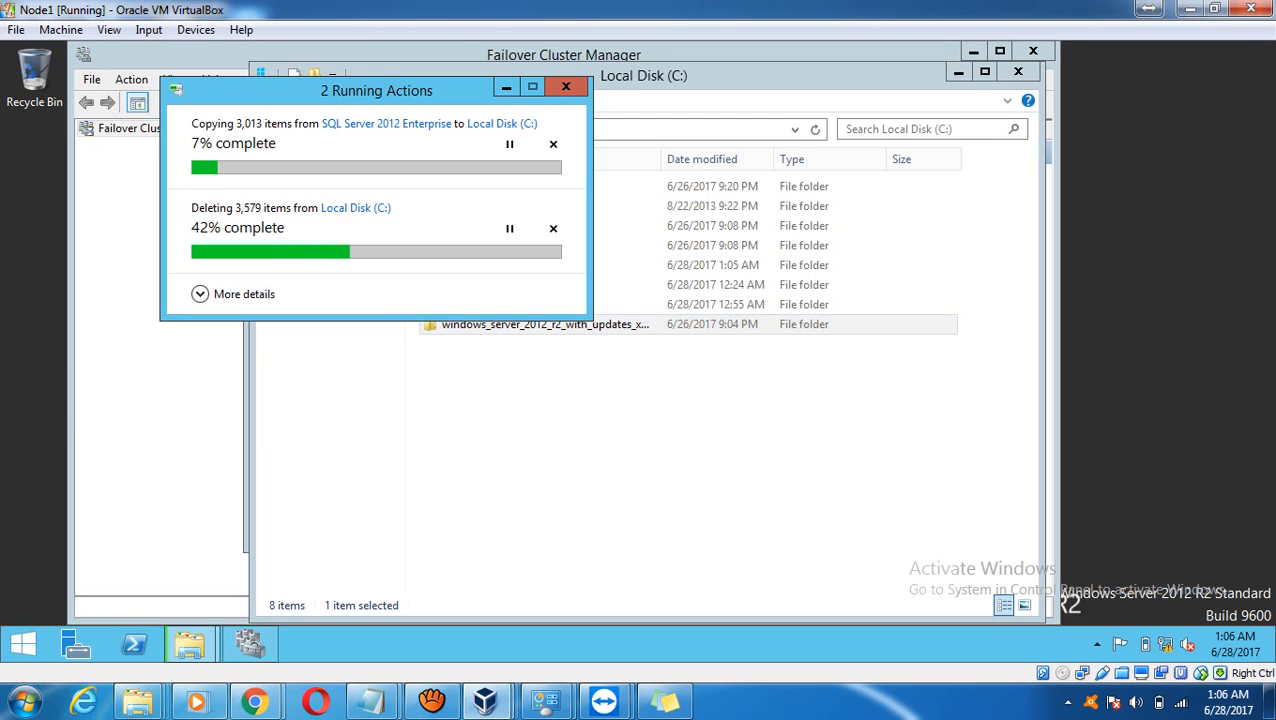
left_click(506, 87)
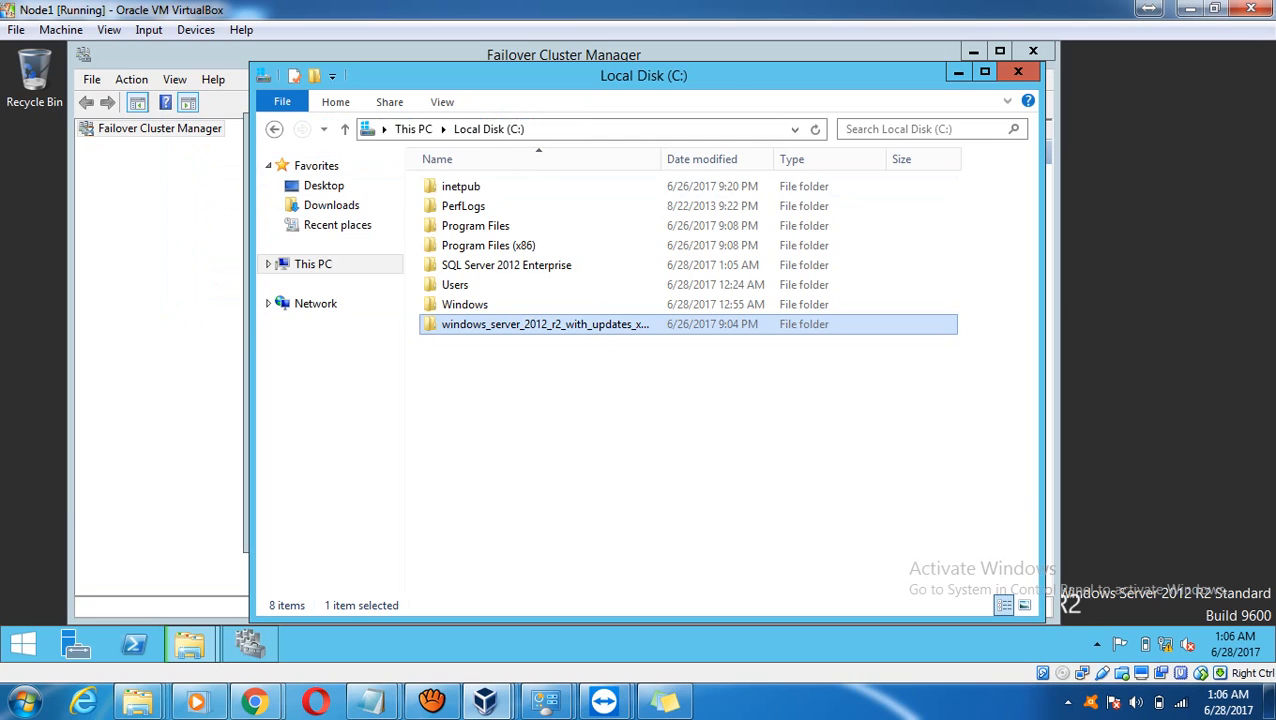
Check the drives listed under This PC on Node1 and the progress of the SQL Server 2012 Enterprise copy.
left_click(413, 129)
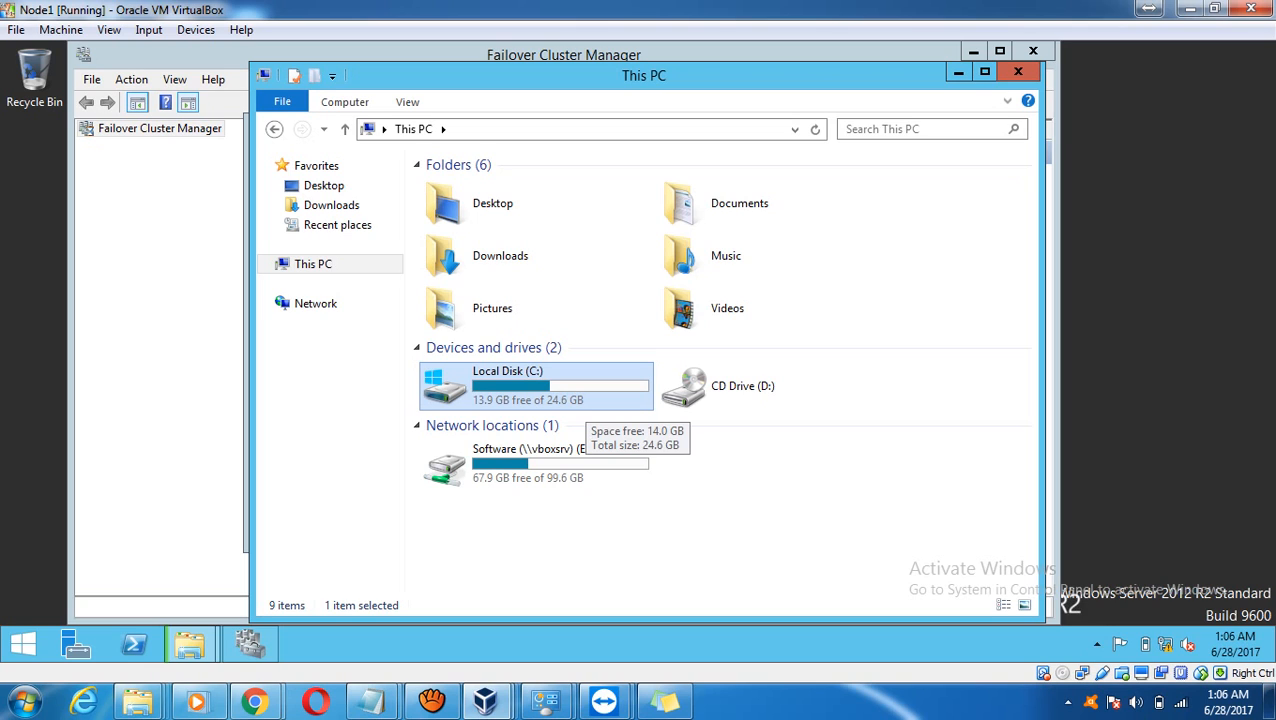
left_click(189, 645)
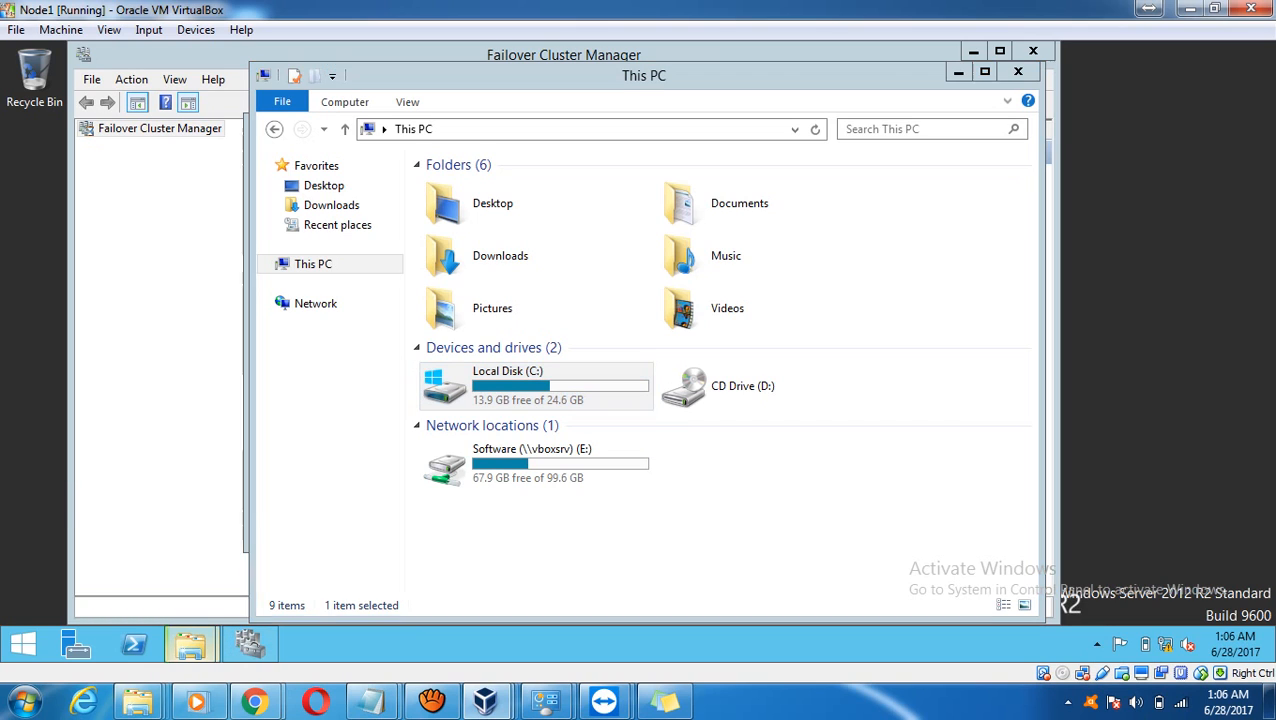
left_click(314, 555)
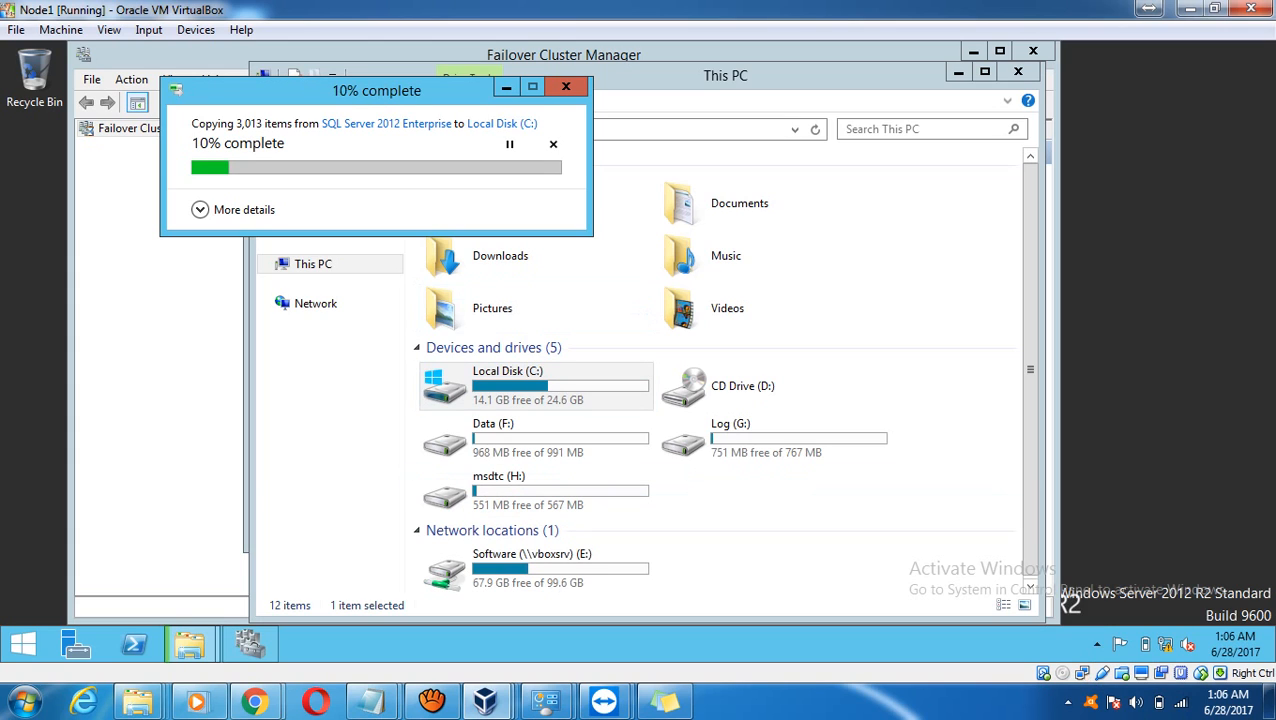
left_click(580, 440)
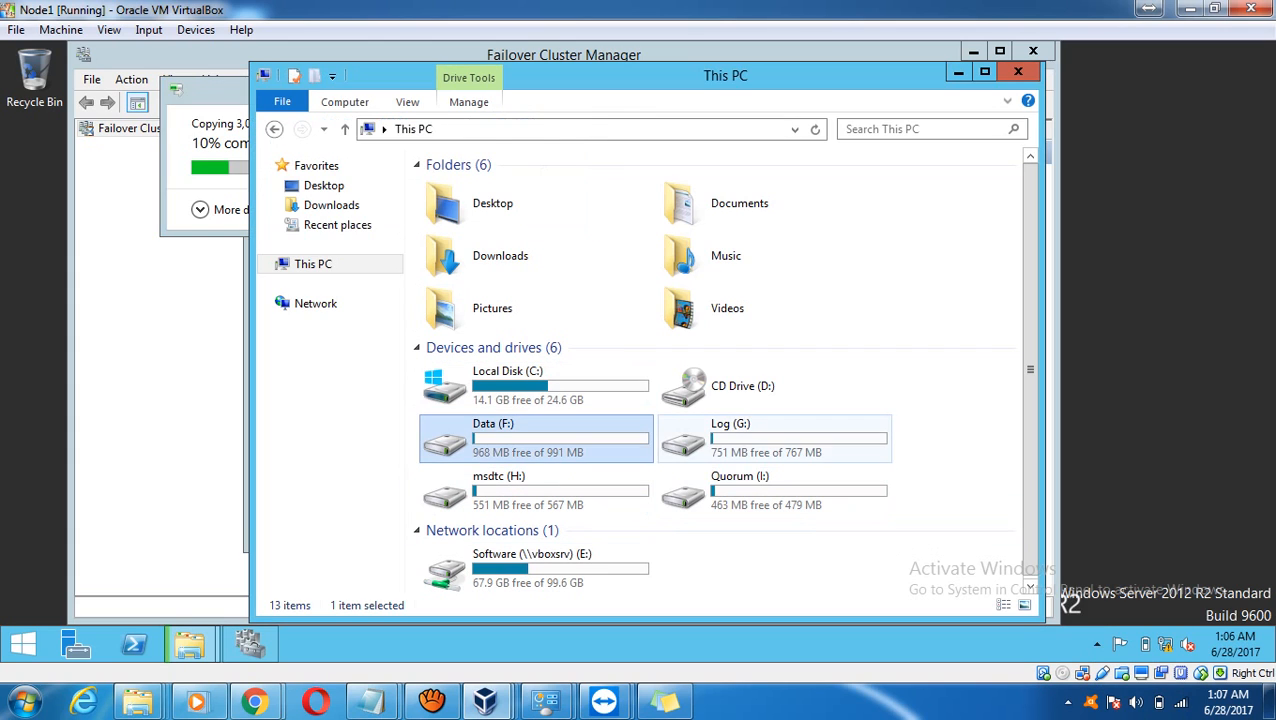
left_click(745, 440)
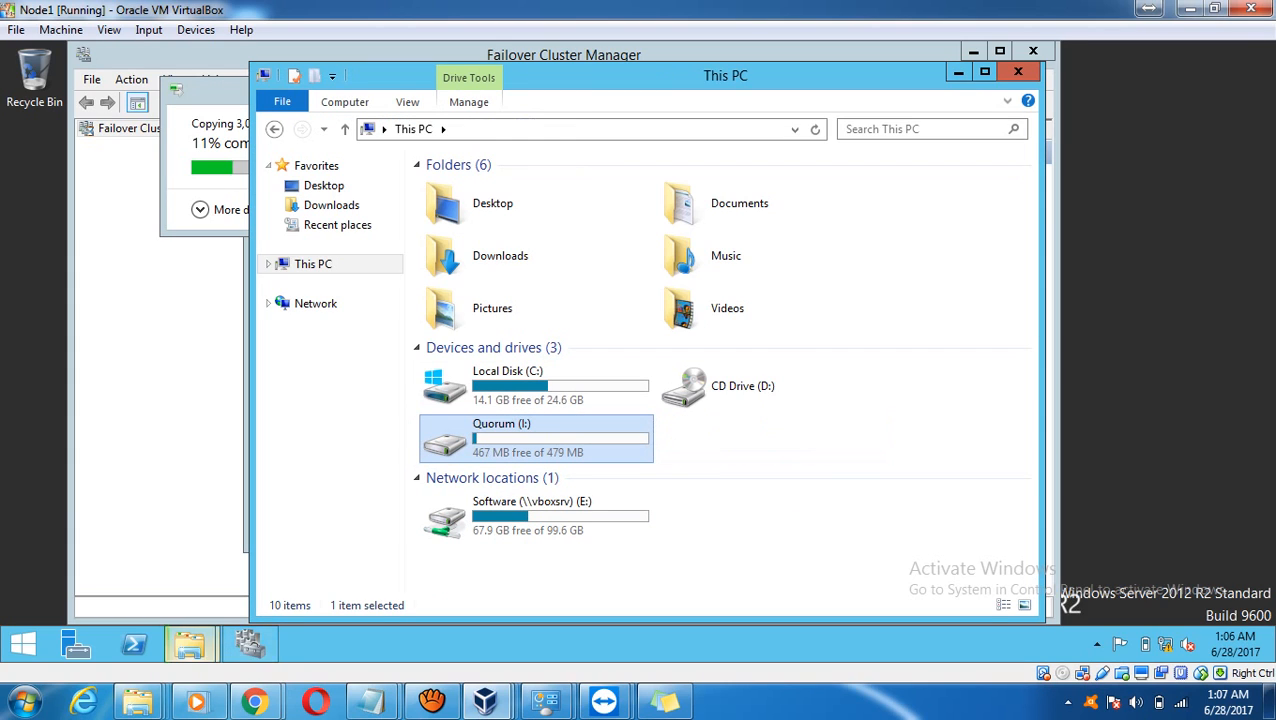
mouse_move(190, 645)
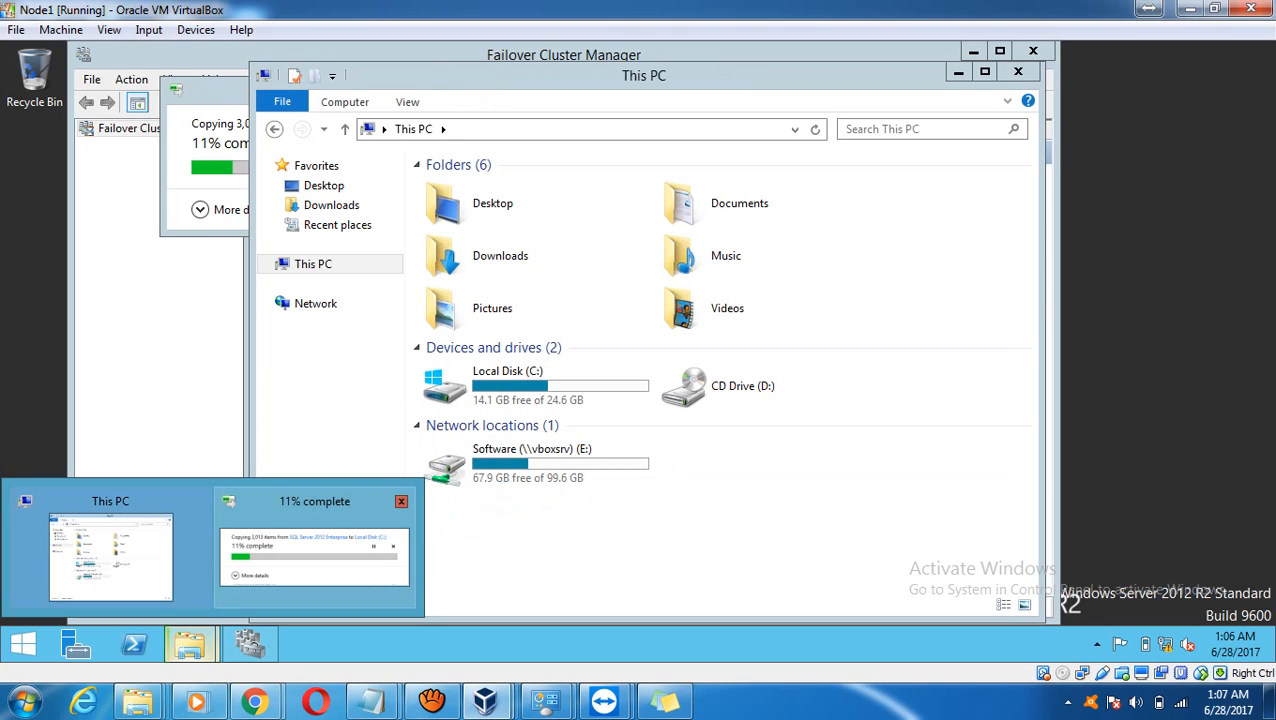
double_click(536, 386)
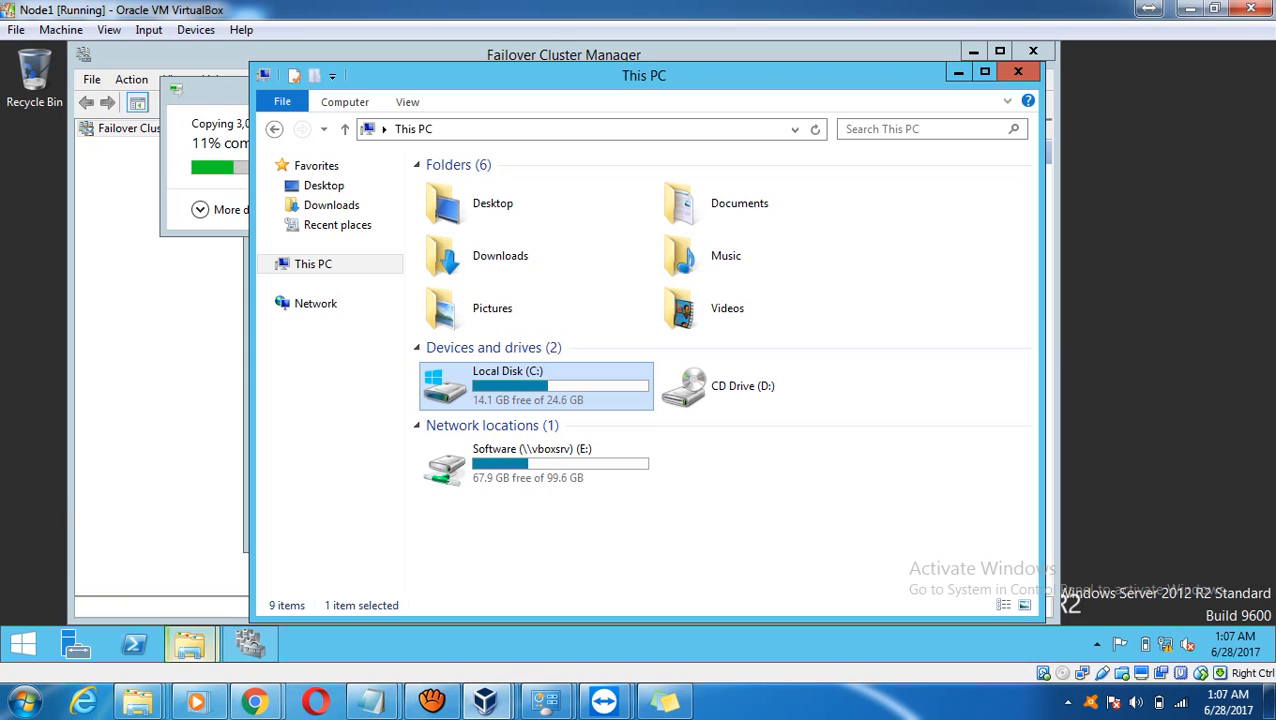
Check the cluster validation tests and the file copy progress on Node1, leaving the validation wizard in view.
mouse_move(190, 645)
left_click(250, 645)
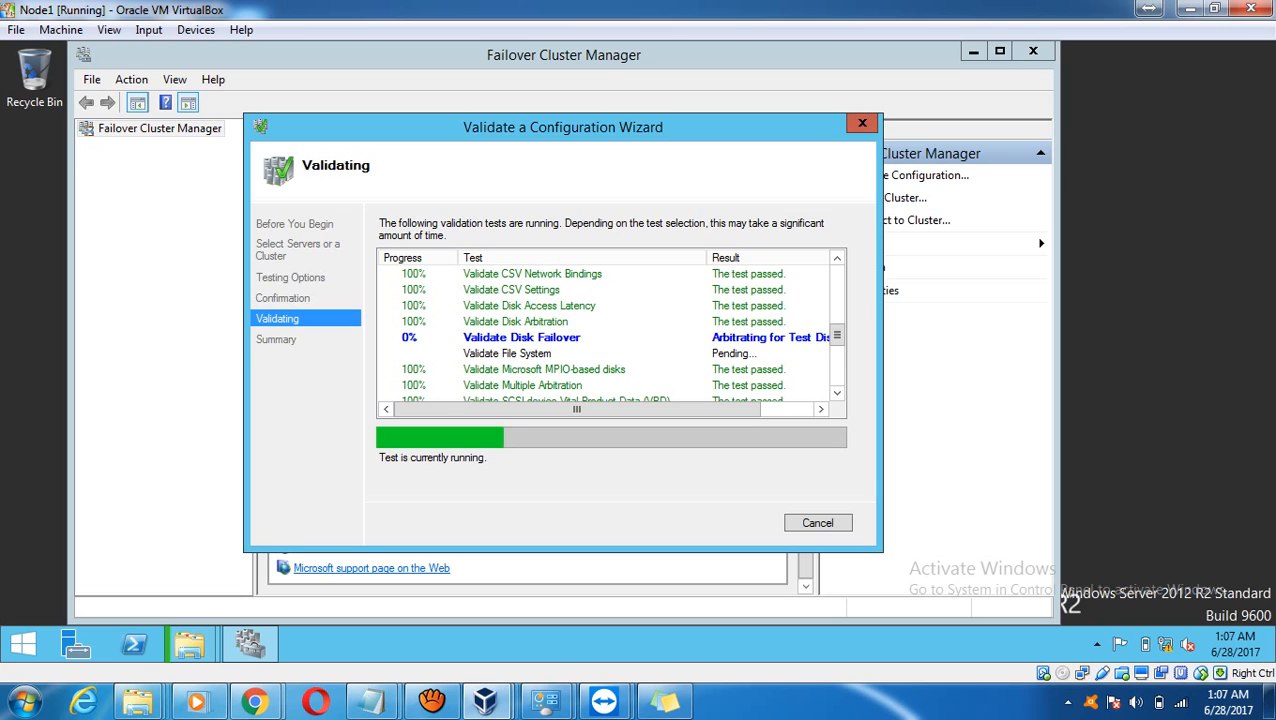
mouse_move(189, 645)
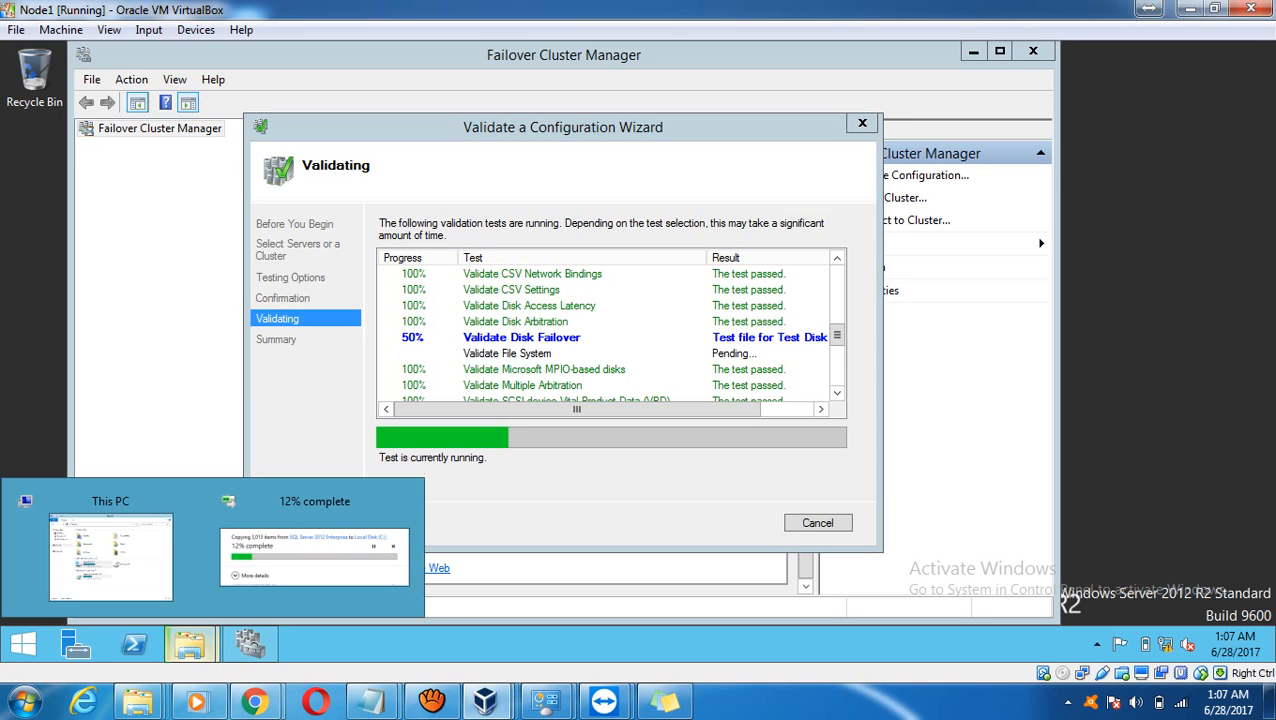
left_click(110, 555)
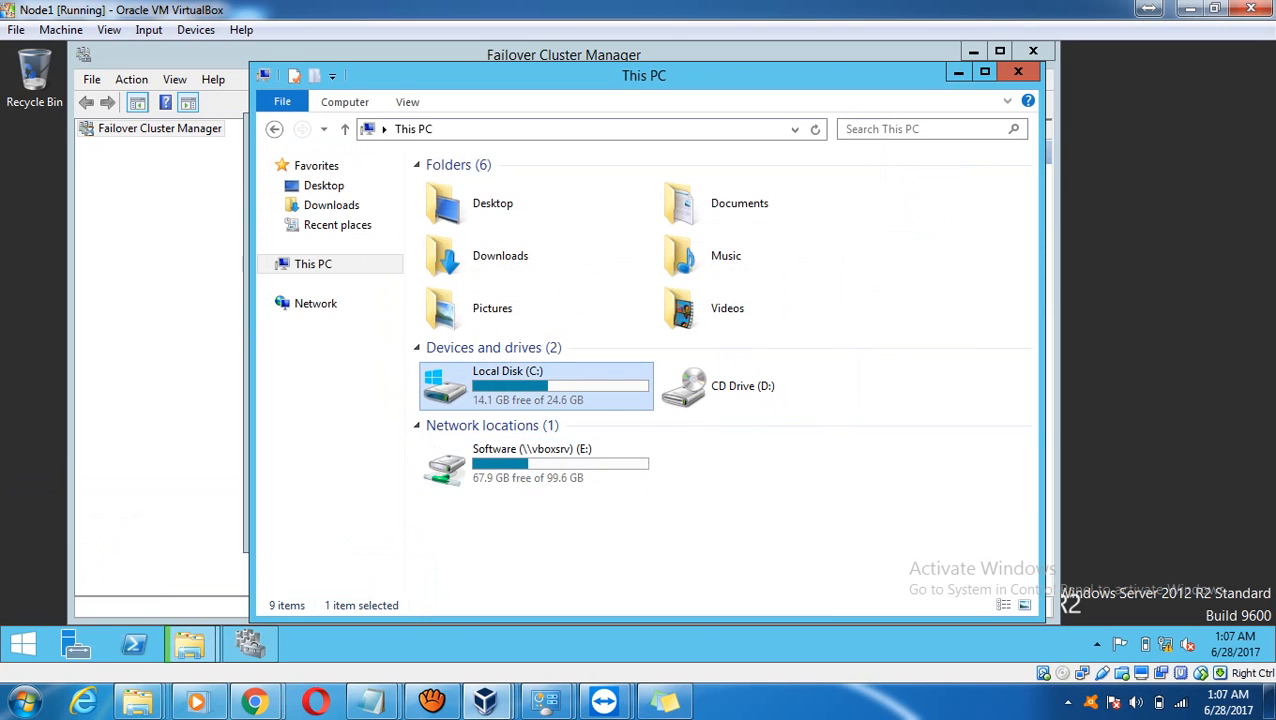
left_click(958, 72)
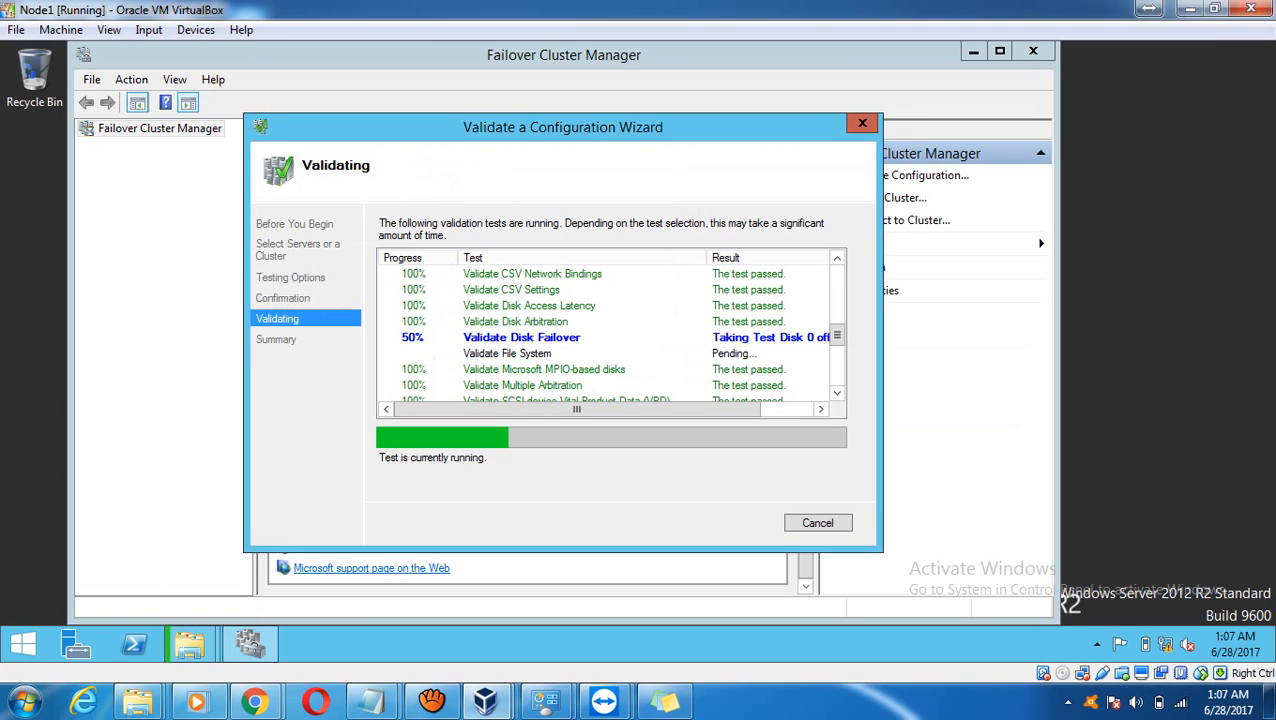
mouse_move(189, 643)
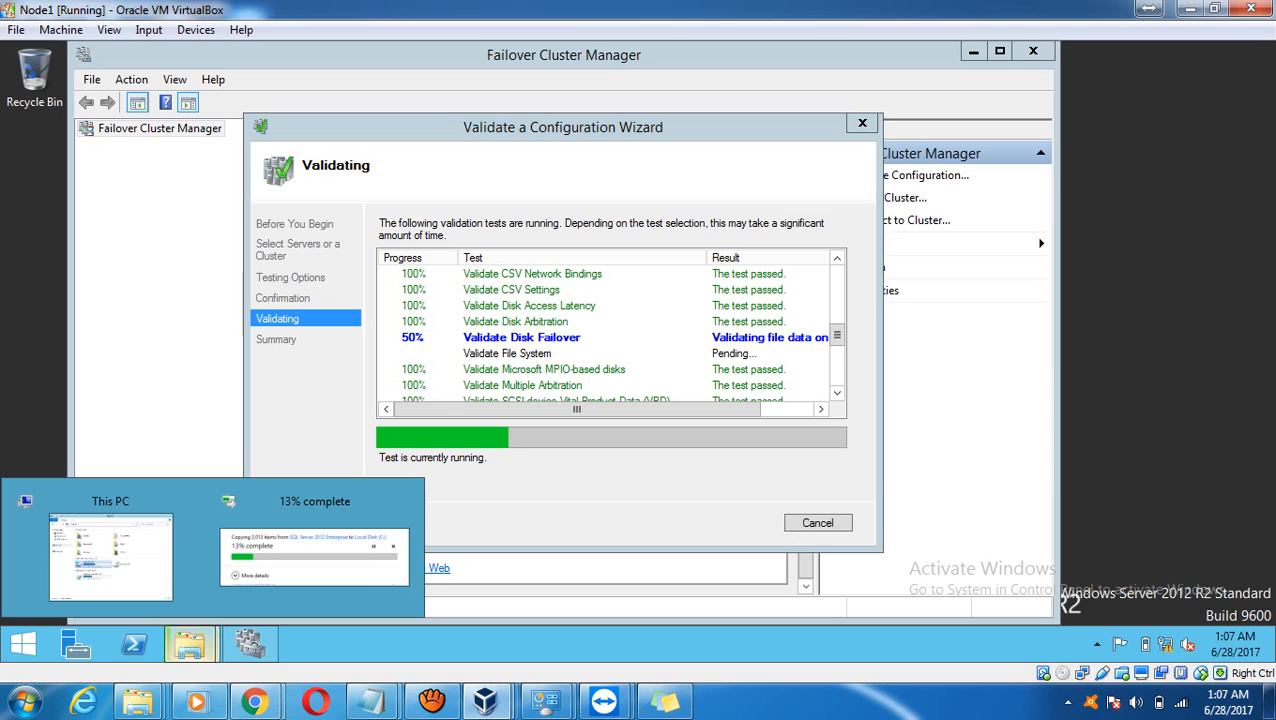
left_click(314, 555)
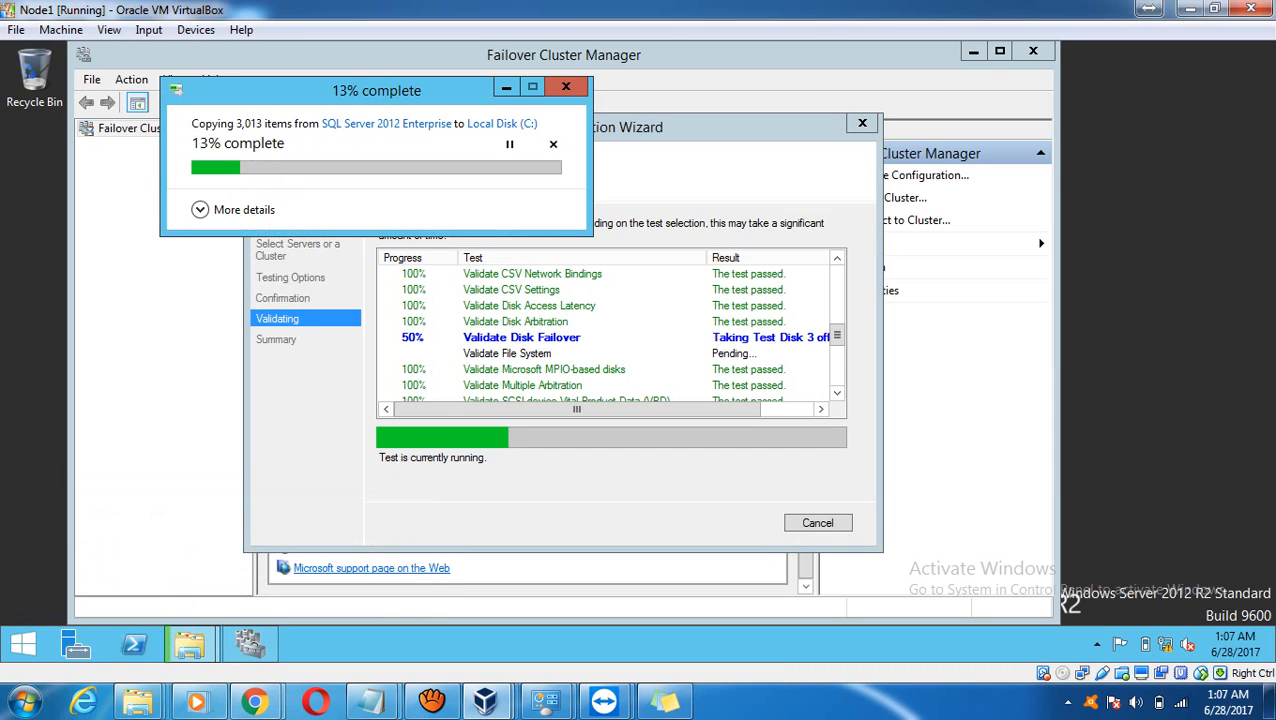
left_click(506, 87)
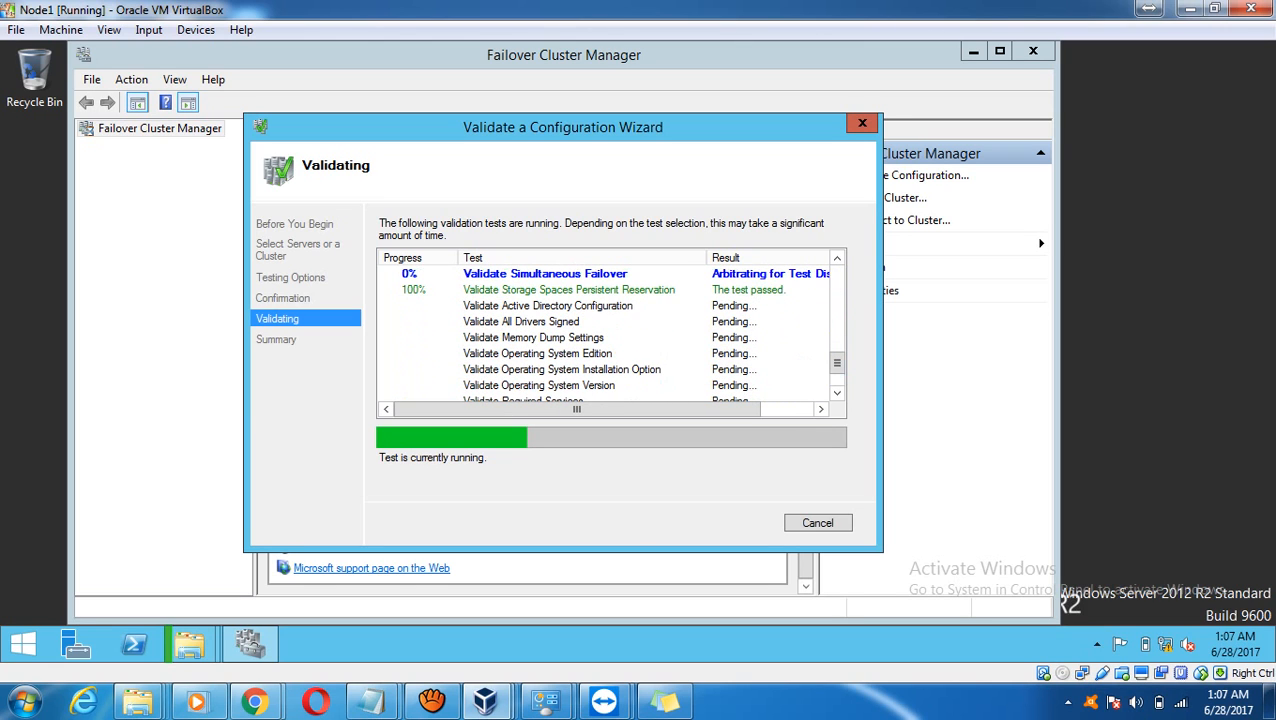
left_click(432, 702)
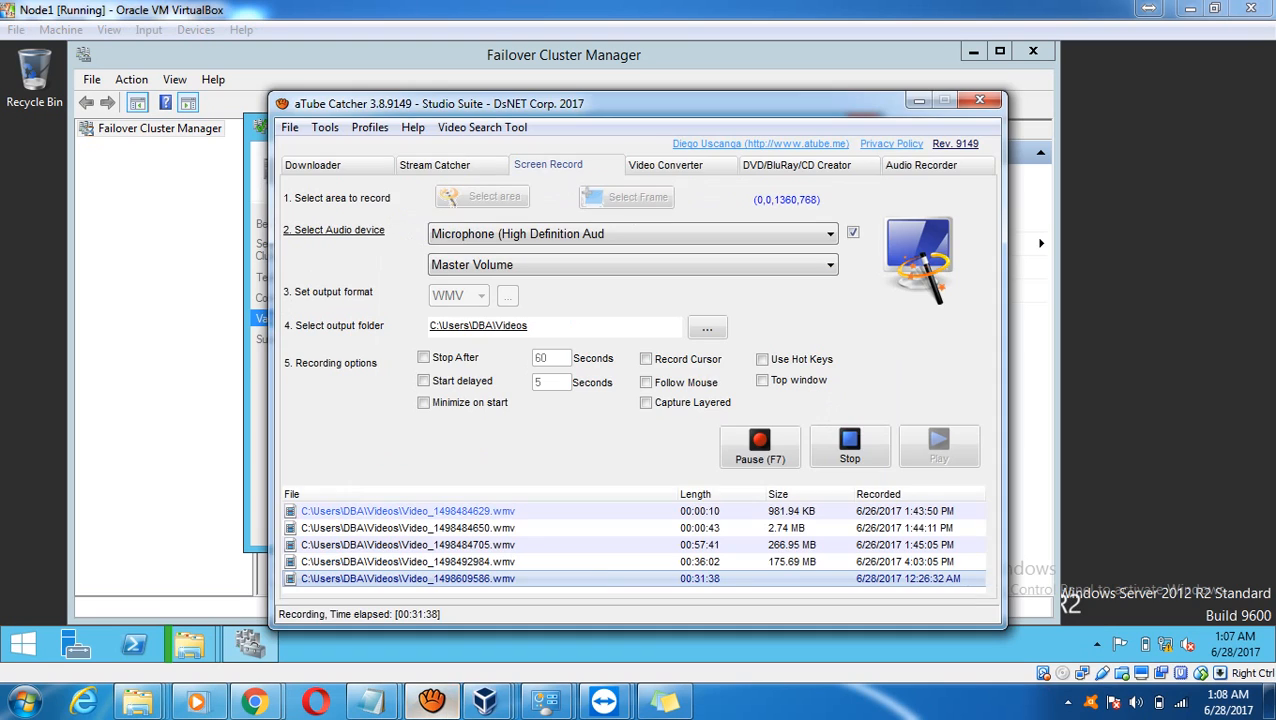
left_click(760, 447)
left_click(760, 447)
left_click(919, 101)
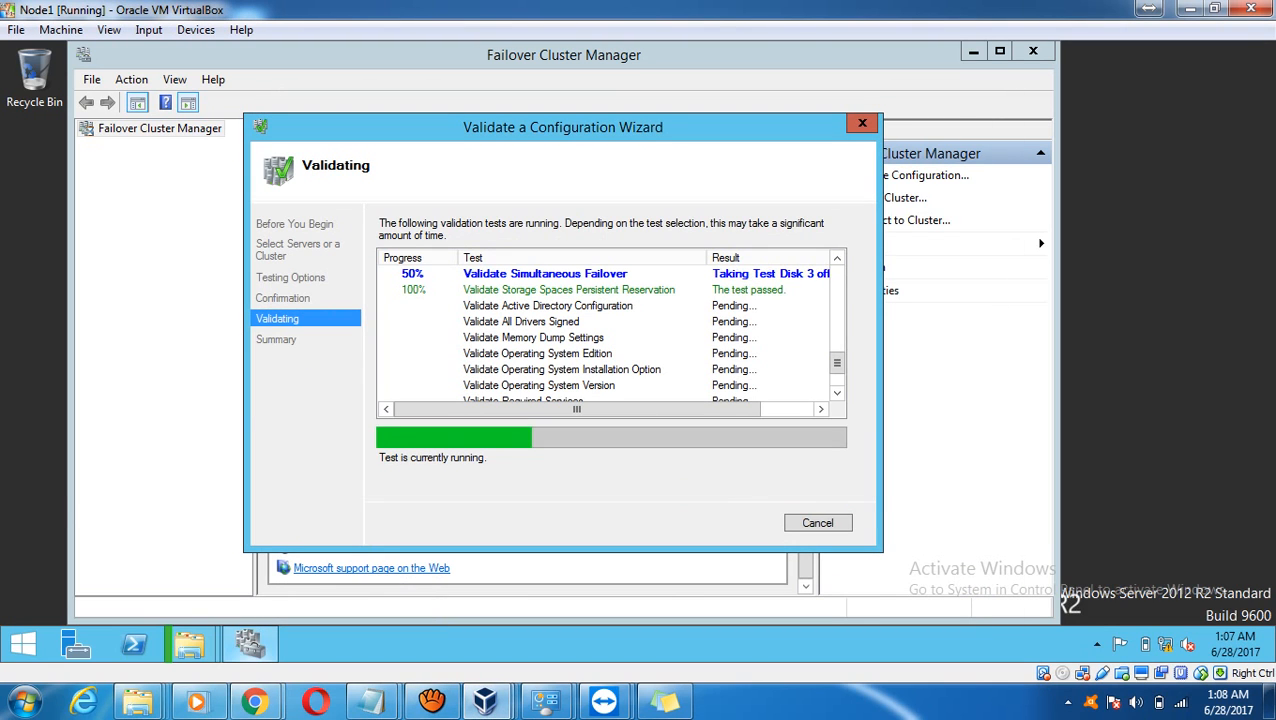
Switch to the Node2 virtual machine and unlock its Windows session with the account password.
mouse_move(190, 644)
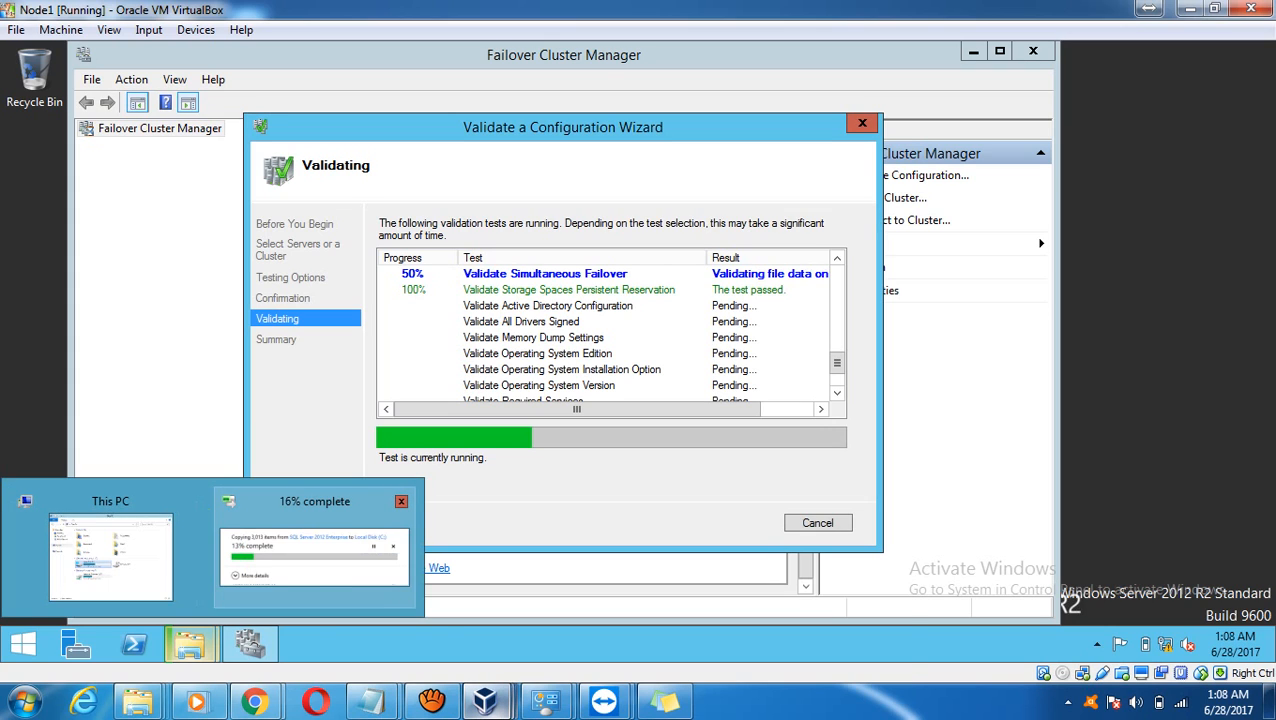
mouse_move(485, 701)
left_click(592, 618)
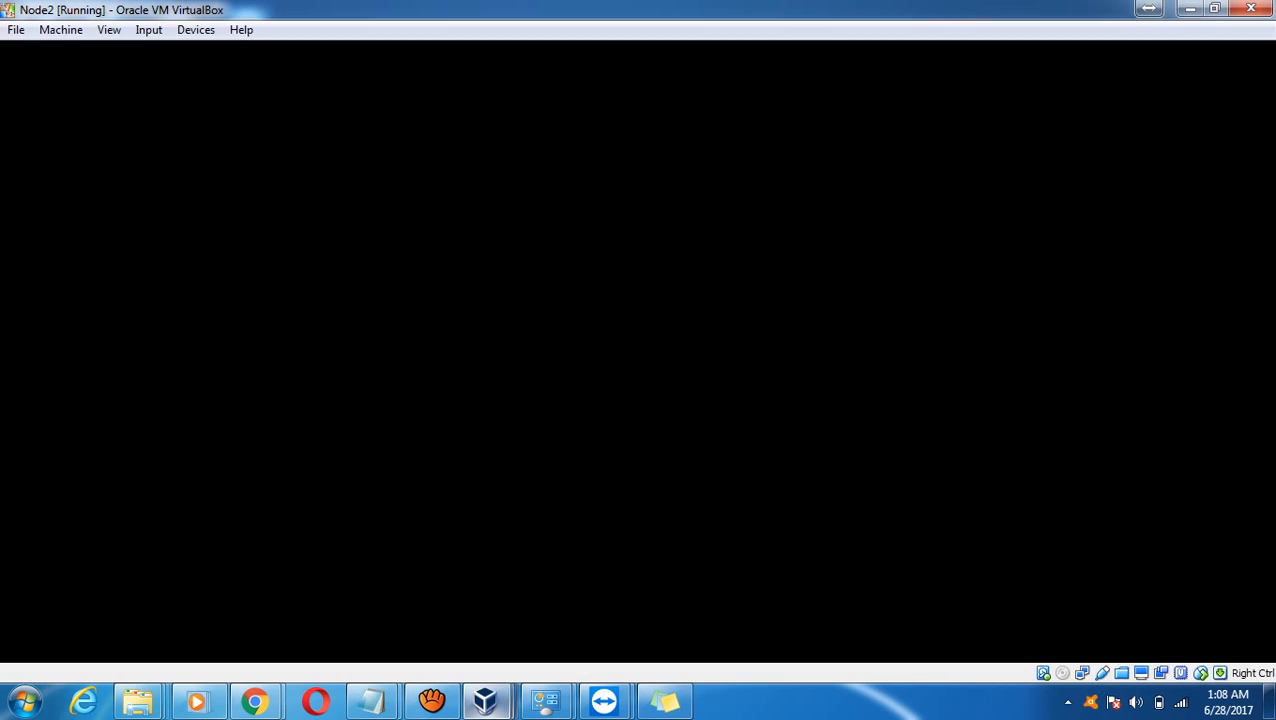
left_click(148, 29)
mouse_move(190, 52)
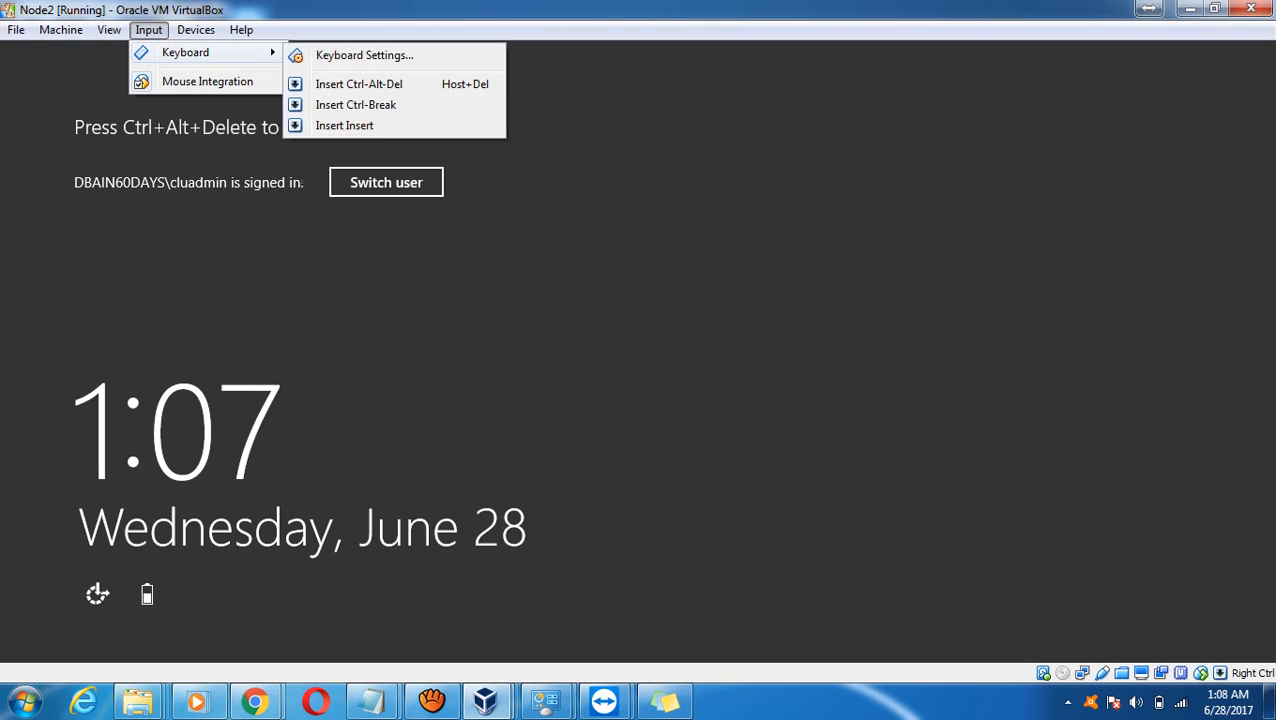
left_click(359, 84)
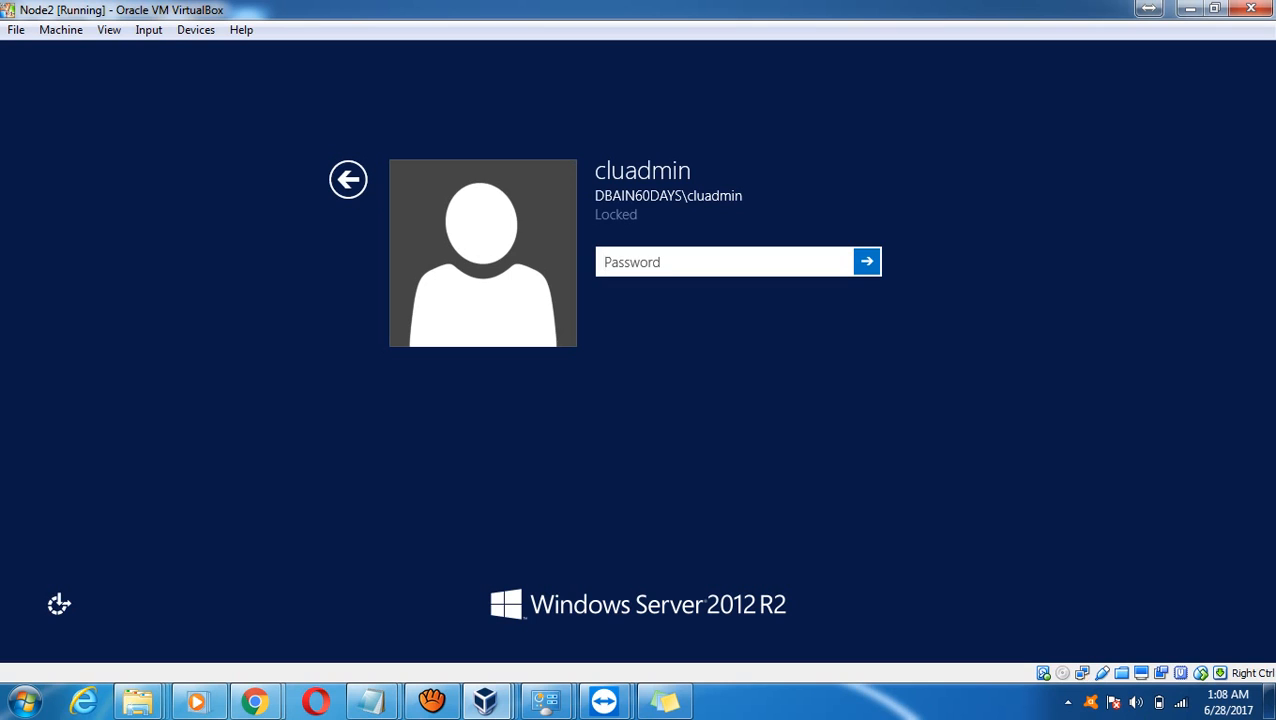
type("•••••••••")
key("Return")
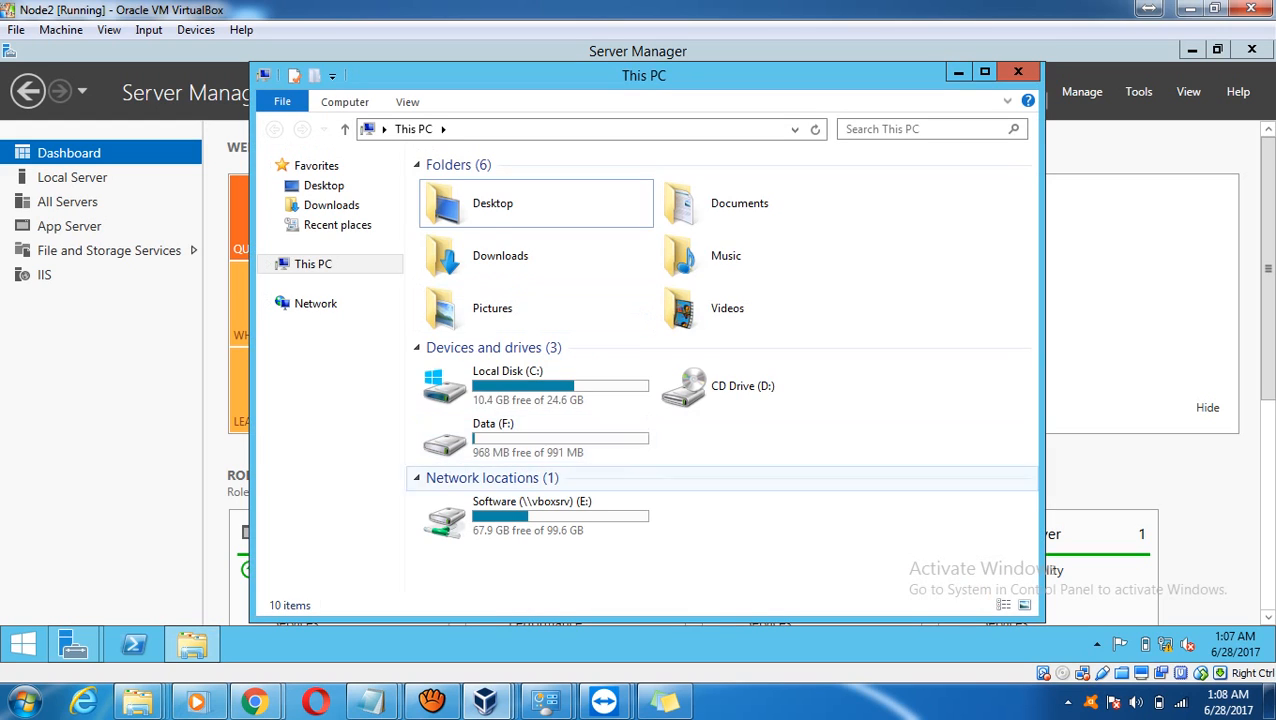
Delete the windows_server_2012_r2_with_updates folder from Local Disk (C:) on Node2.
left_click(536, 386)
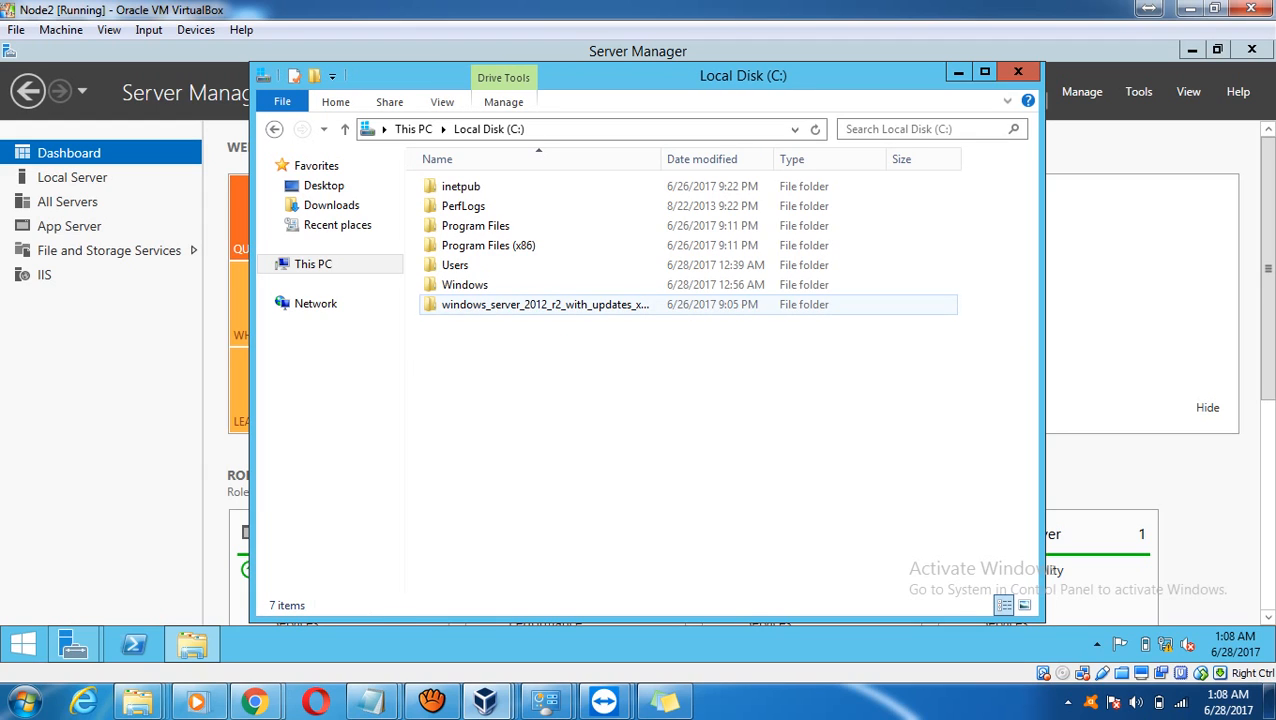
left_click(545, 305)
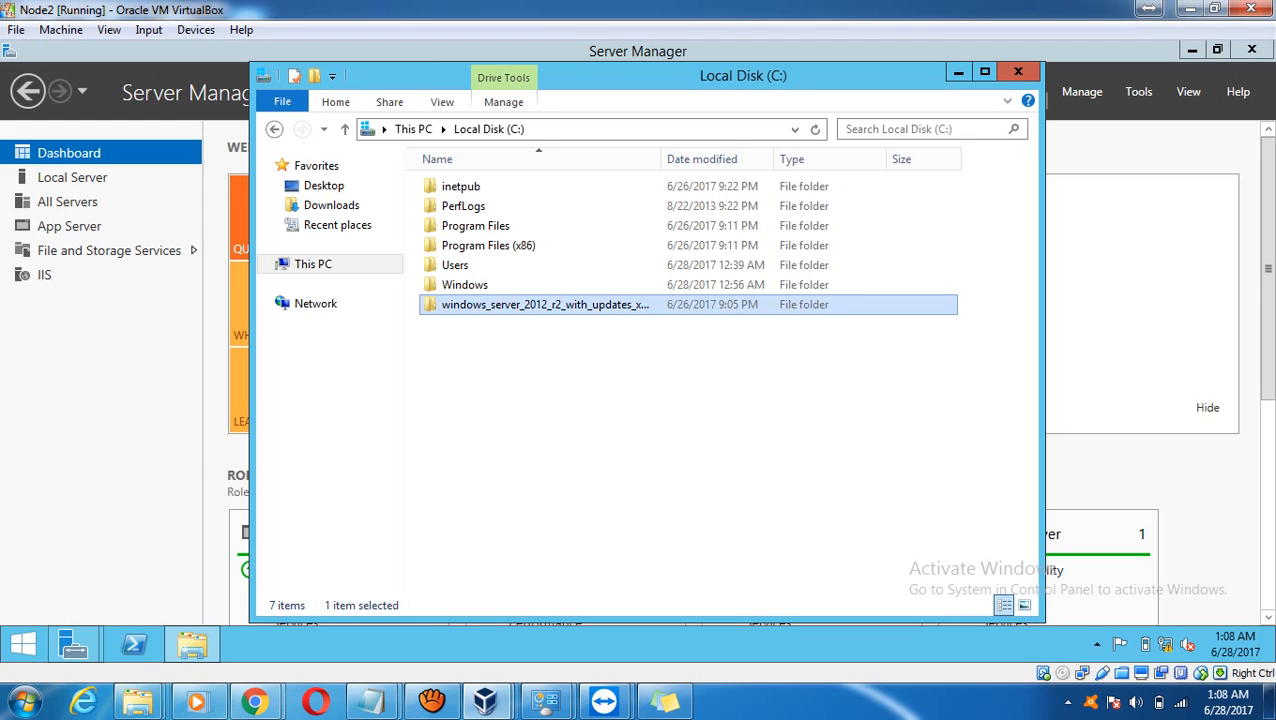
right_click(521, 303)
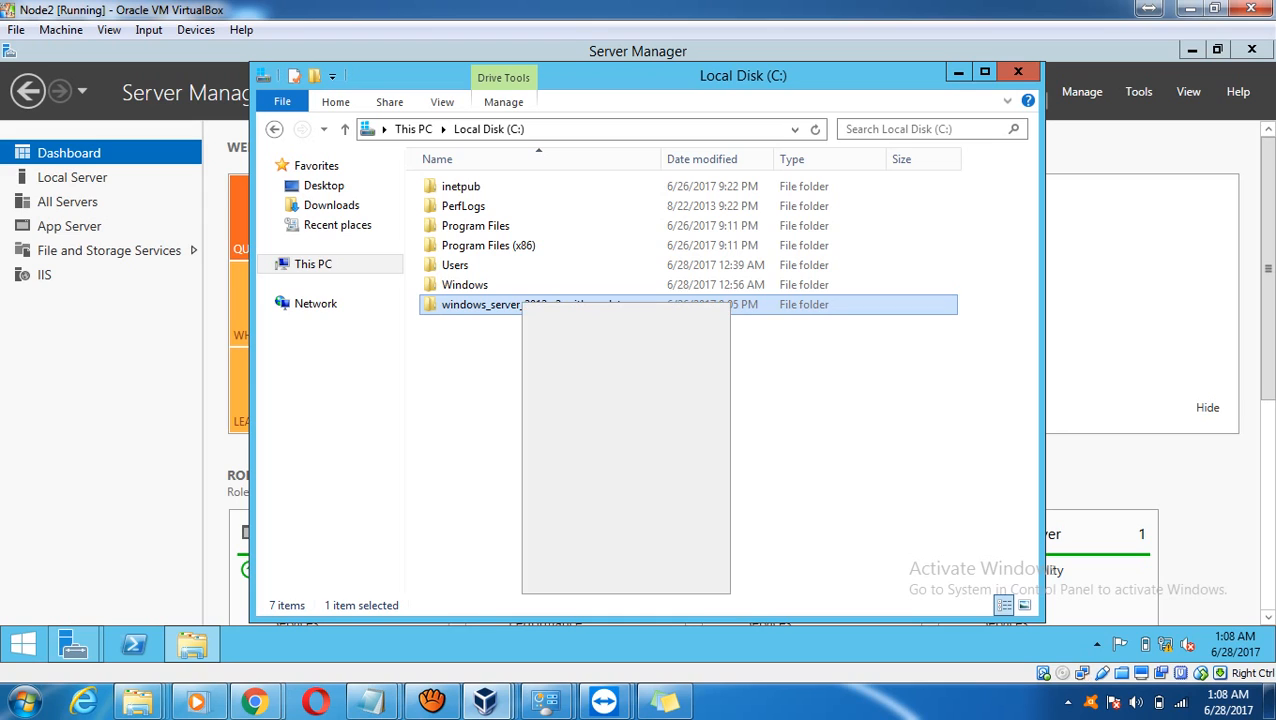
left_click(545, 532)
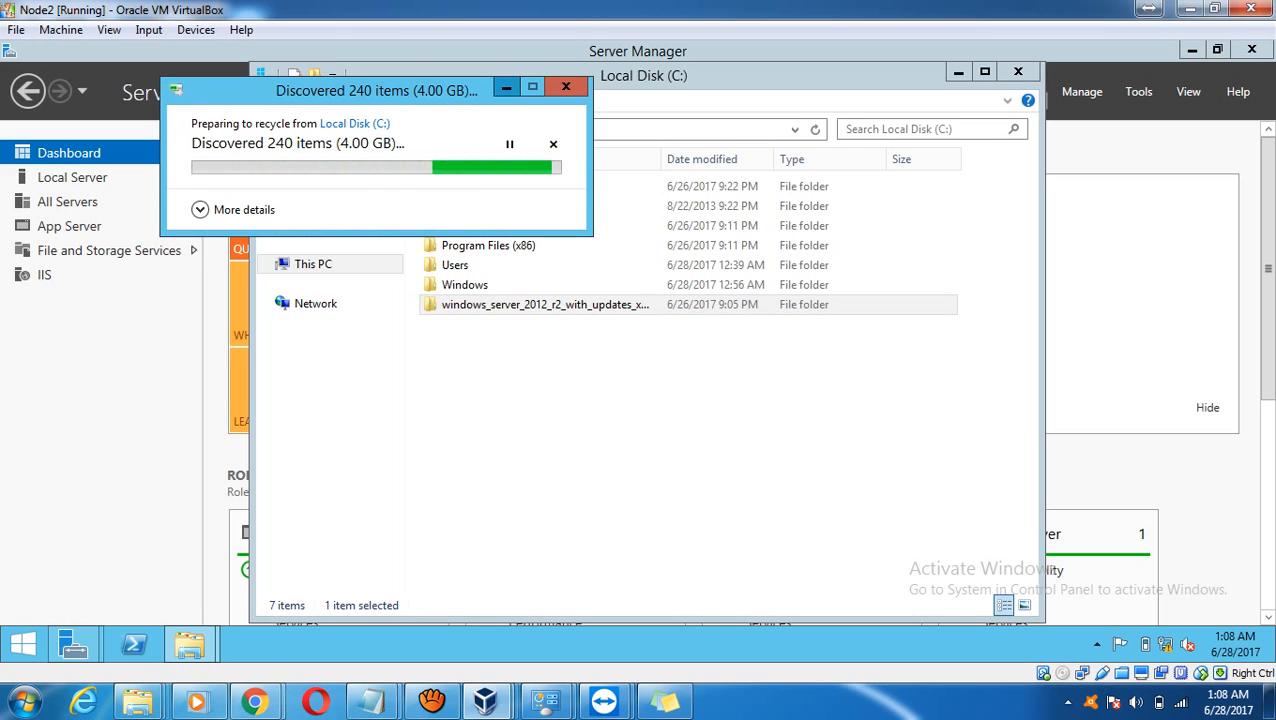
Copy the inner SQL Server 2012 Enterprise folder from the Software (E:) network drive to Local Disk (C:) on Node2.
left_click(413, 129)
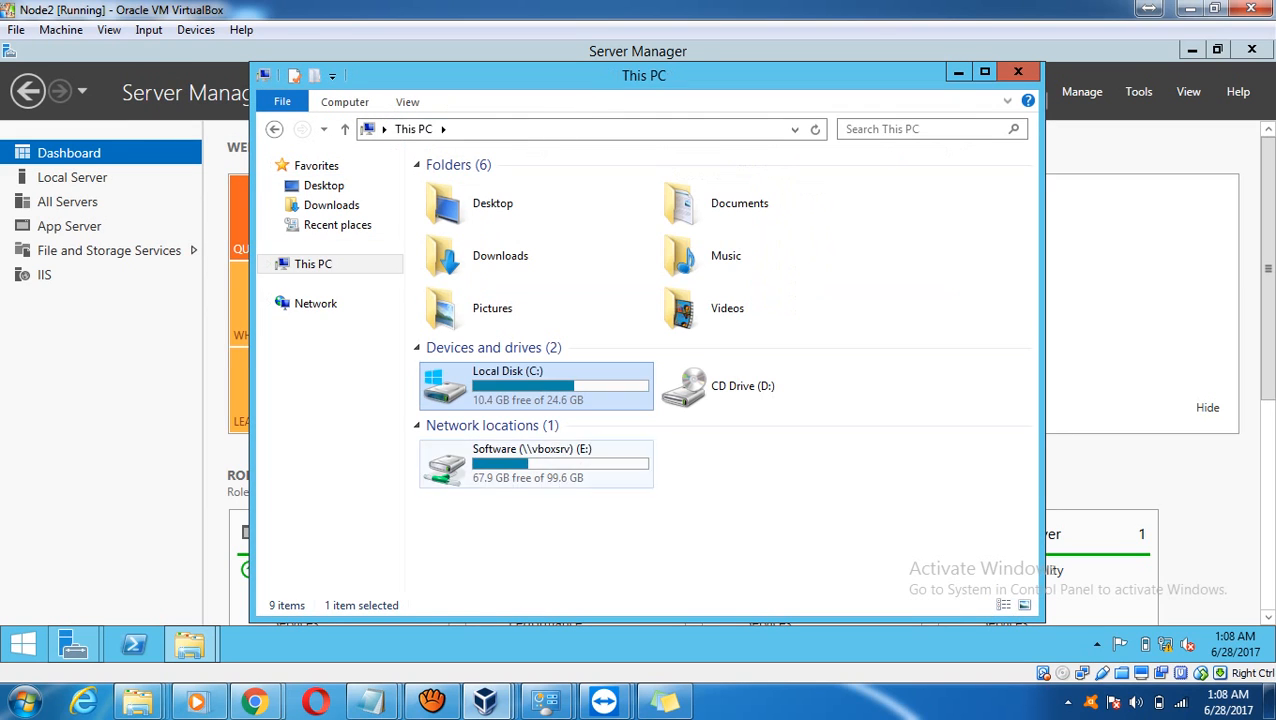
double_click(536, 464)
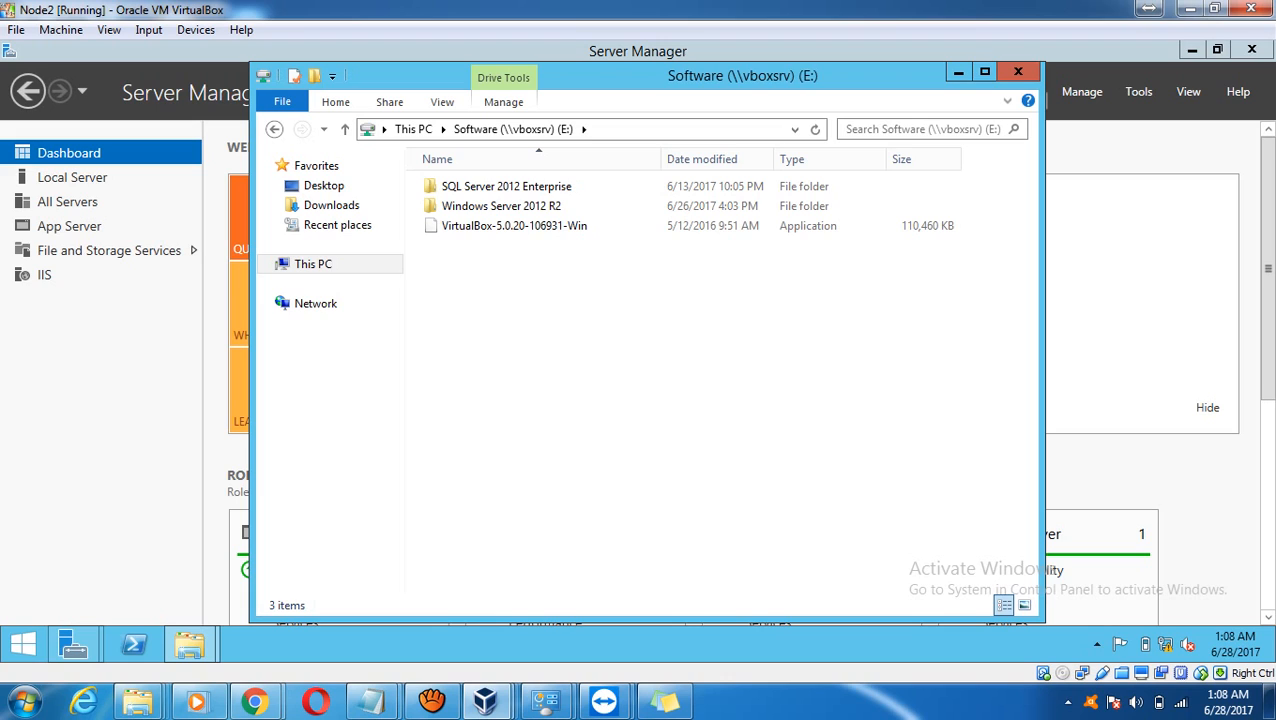
double_click(501, 206)
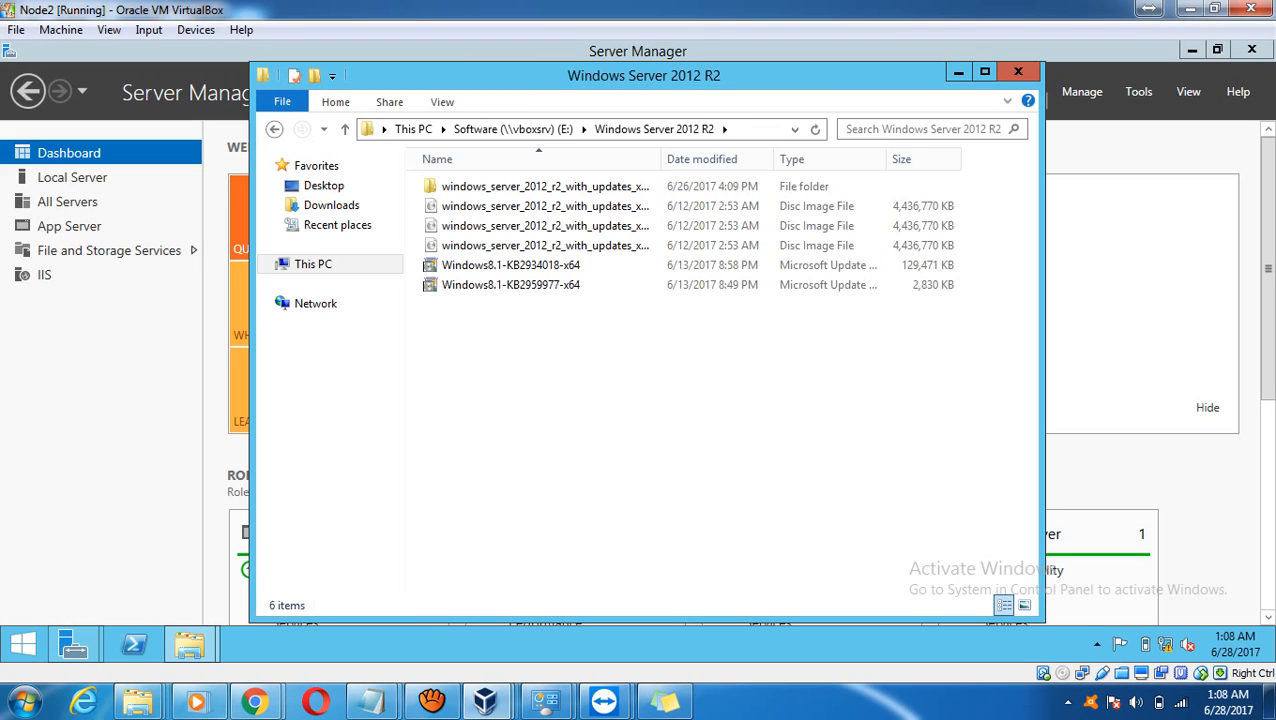
key("BackSpace")
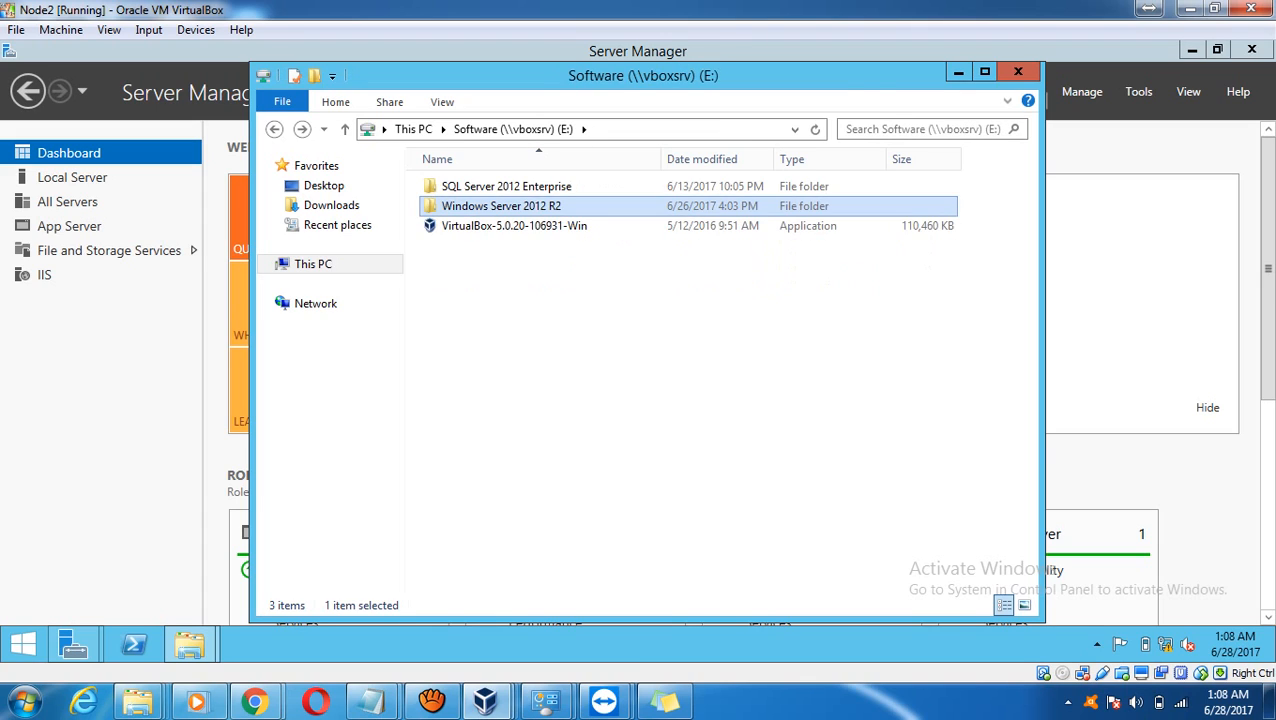
left_click(506, 187)
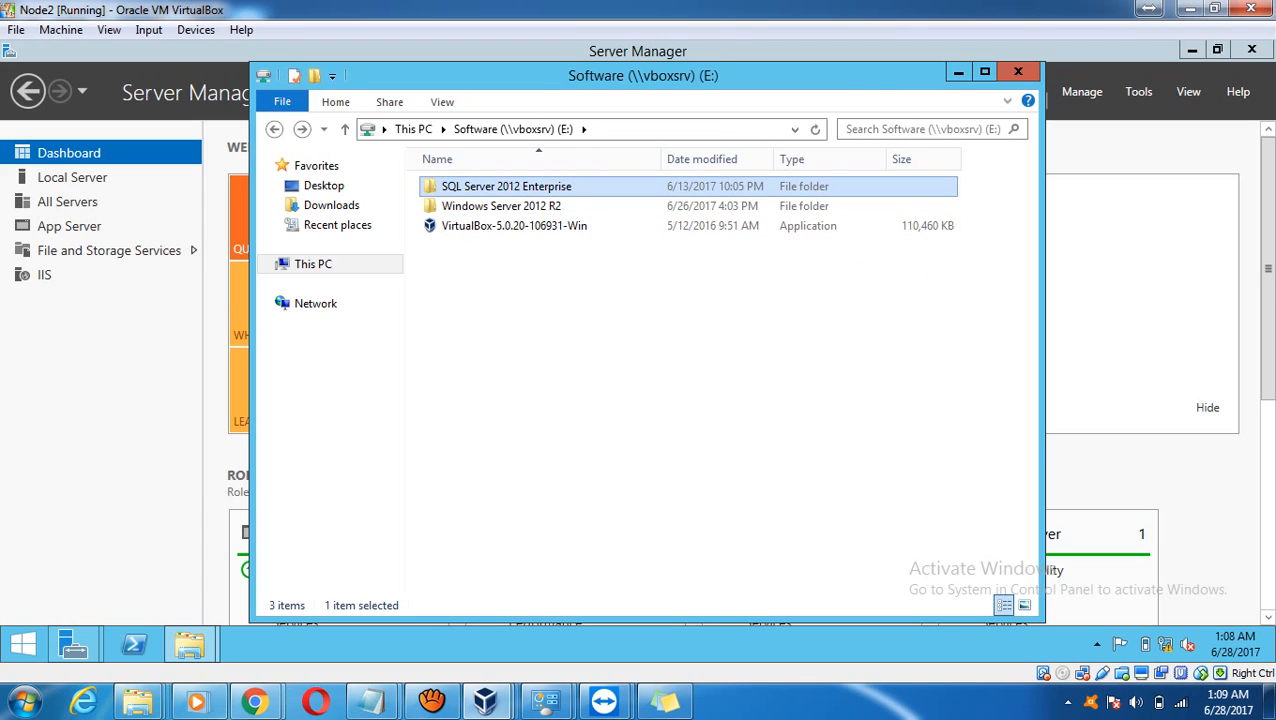
key("Return")
key("Down")
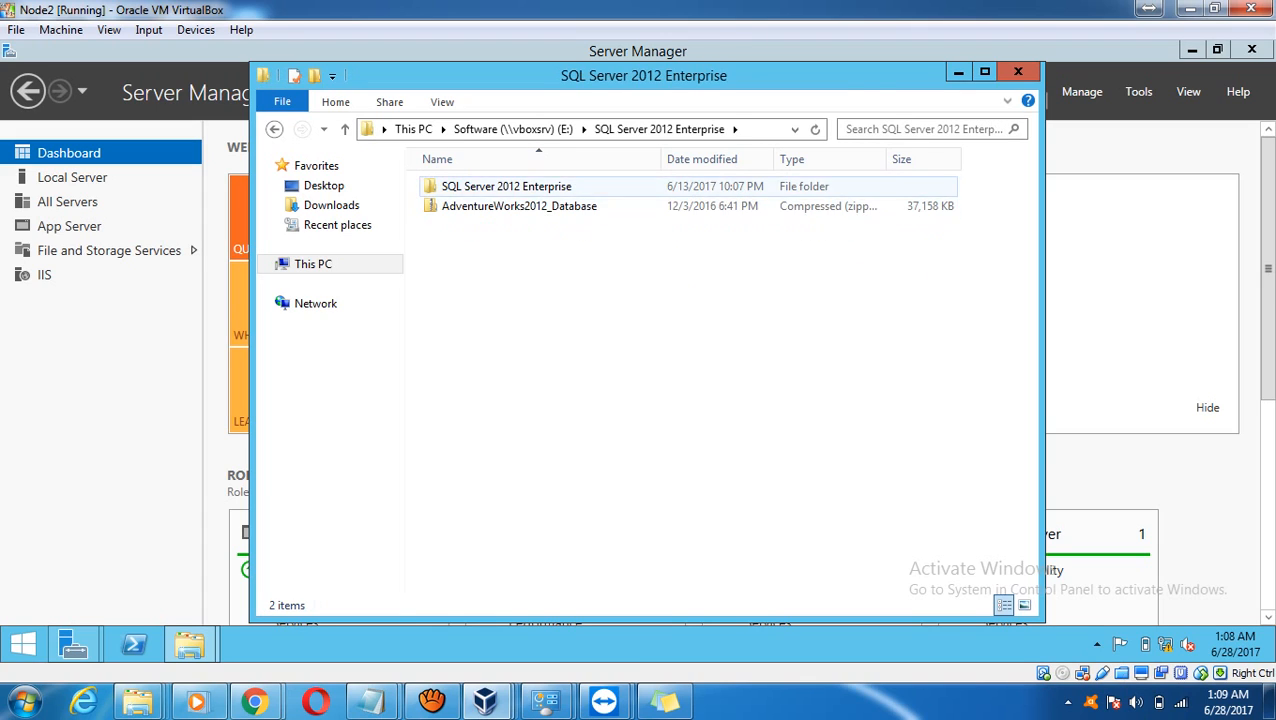
key("Return")
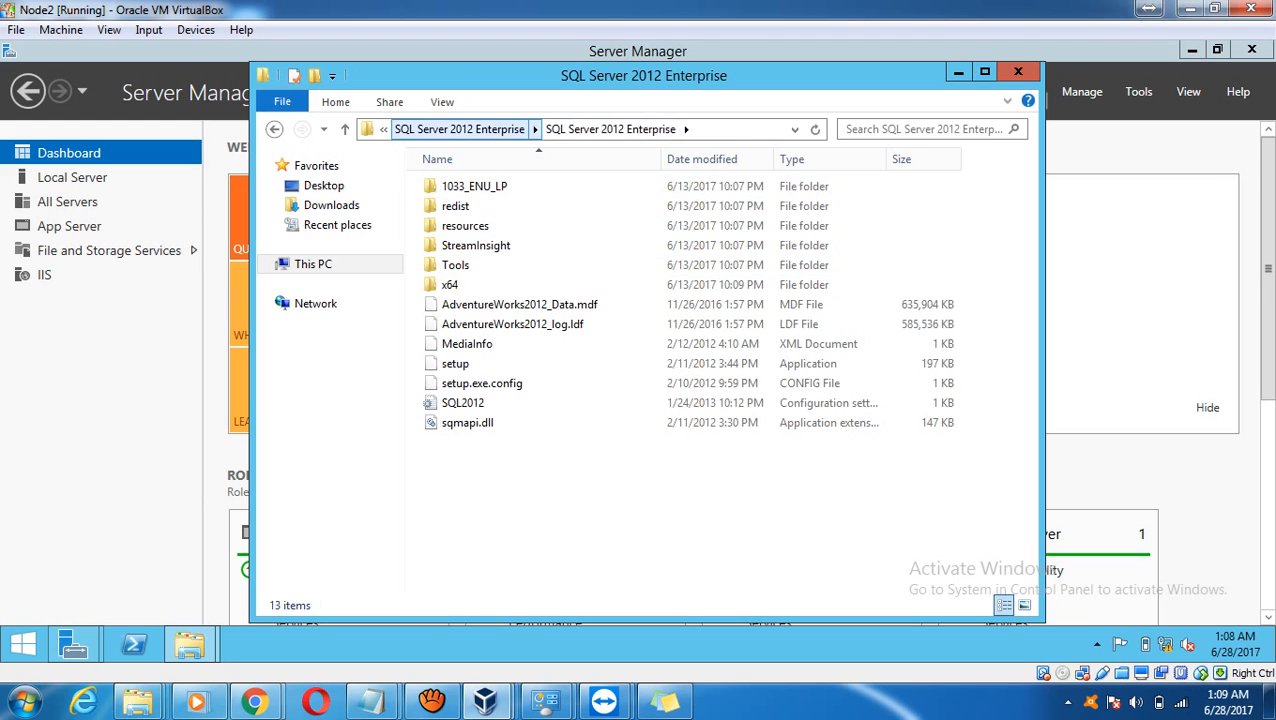
left_click(467, 129)
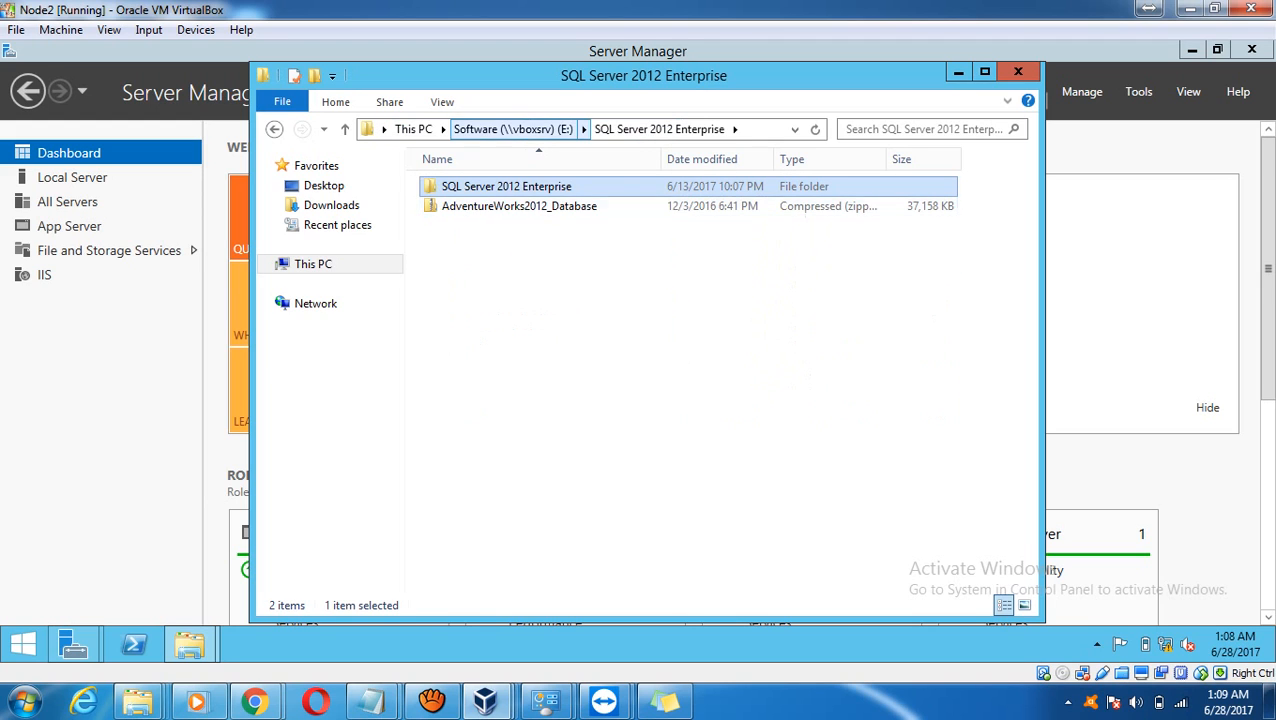
left_click(413, 129)
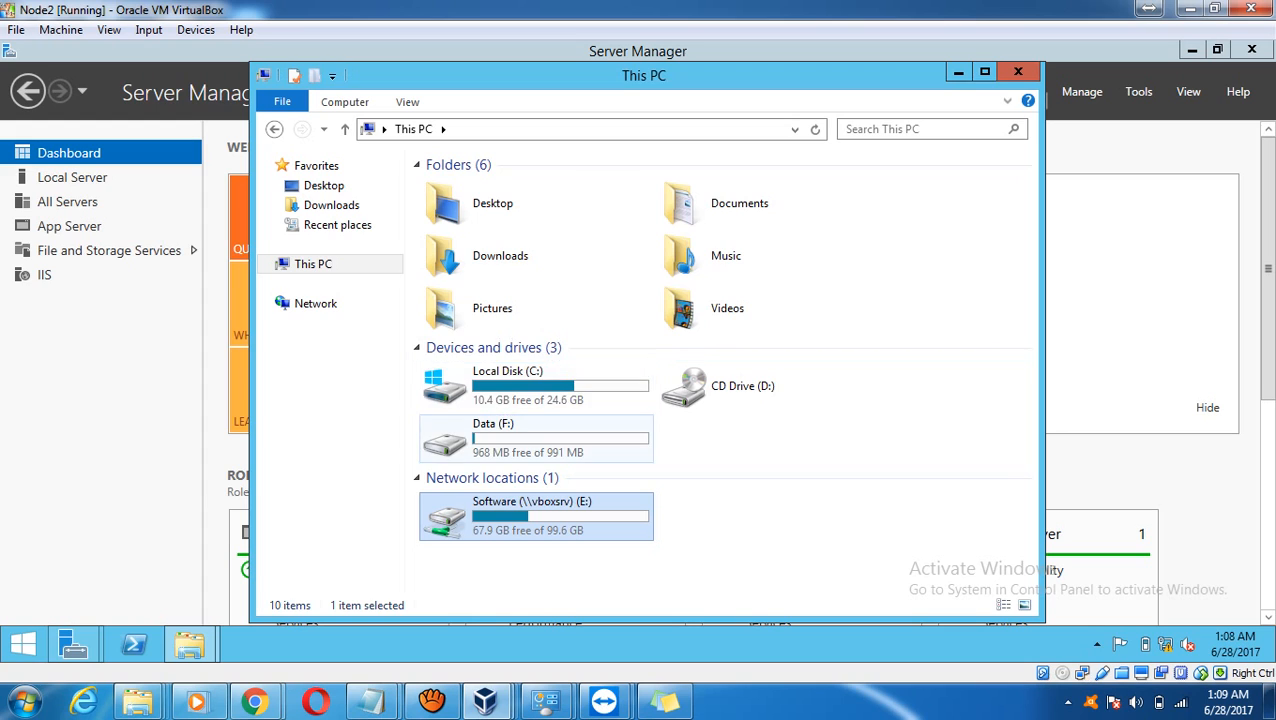
double_click(536, 386)
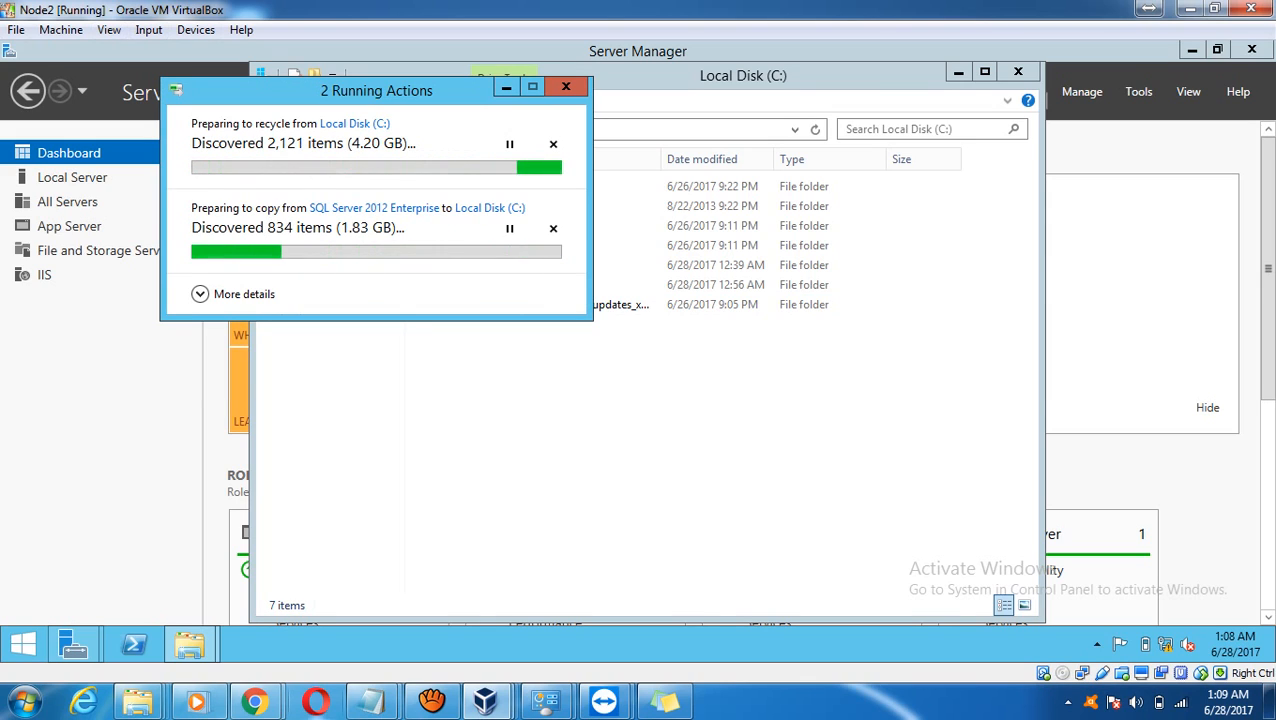
Switch to the Node1 virtual machine and check the running validation tests and the Data, Log and Quorum drives under This PC.
left_click(486, 701)
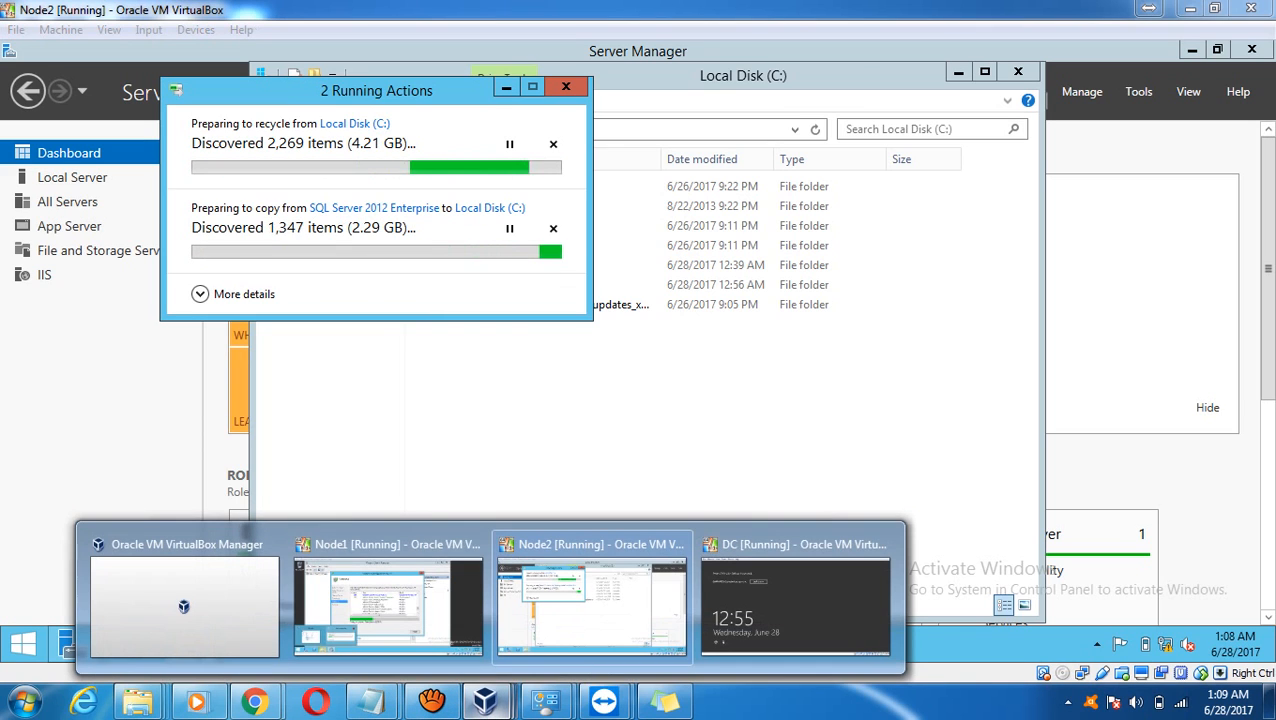
left_click(387, 602)
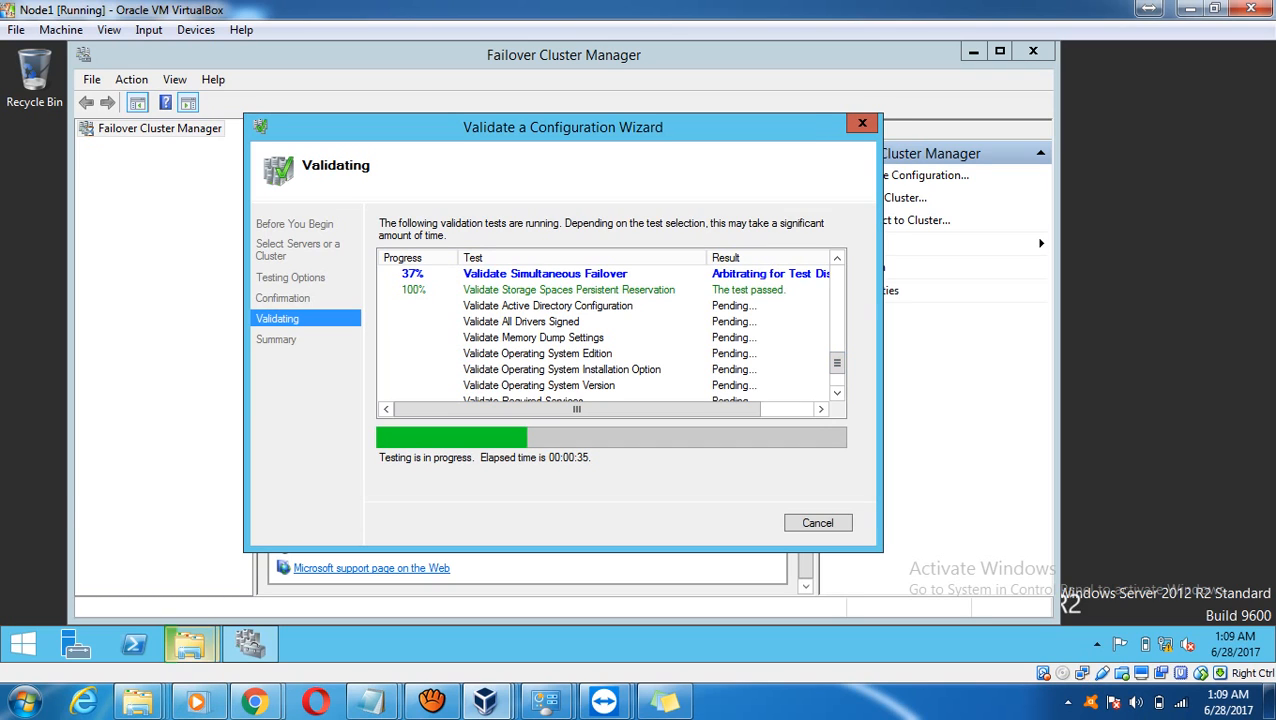
mouse_move(189, 645)
left_click(110, 556)
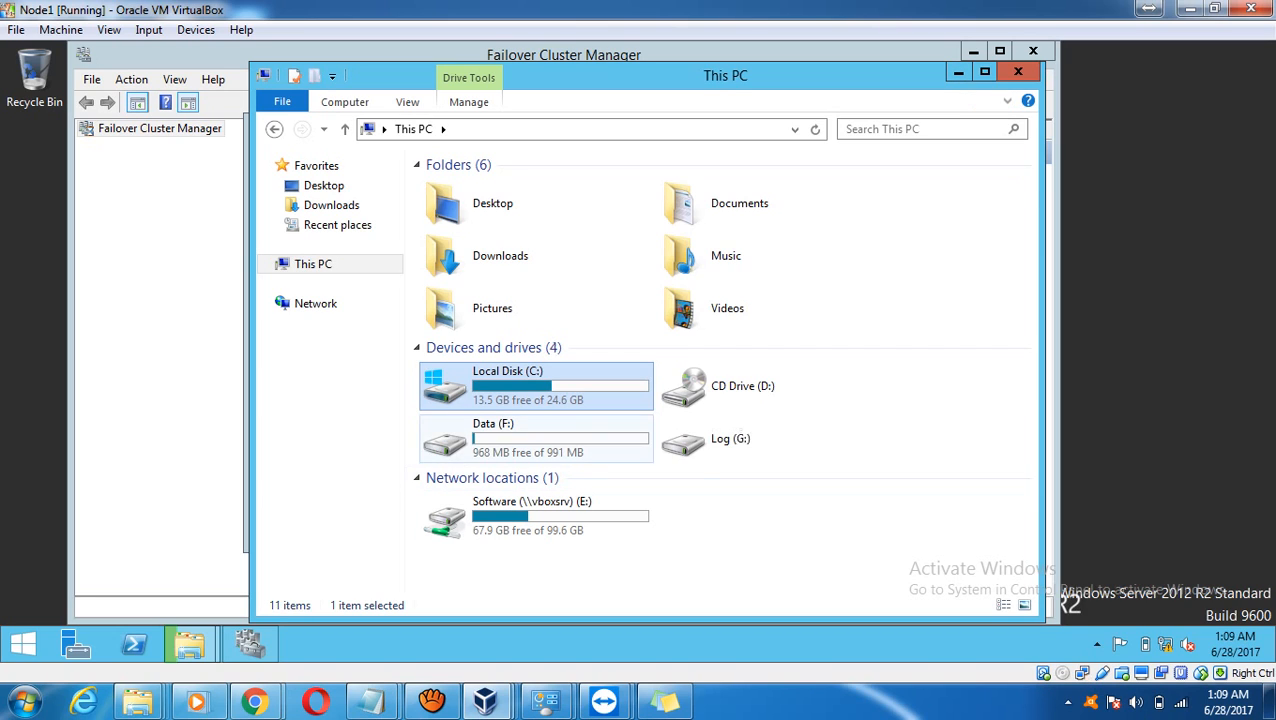
left_click(560, 438)
left_click(735, 438)
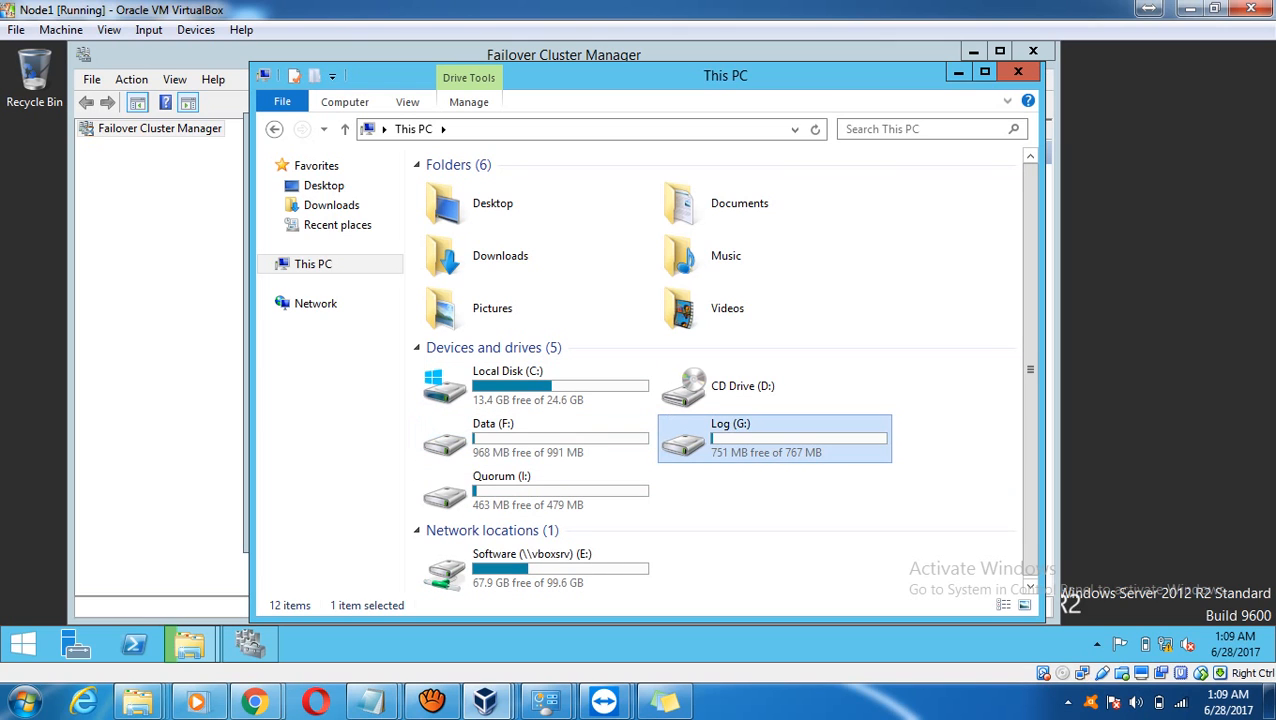
left_click(560, 491)
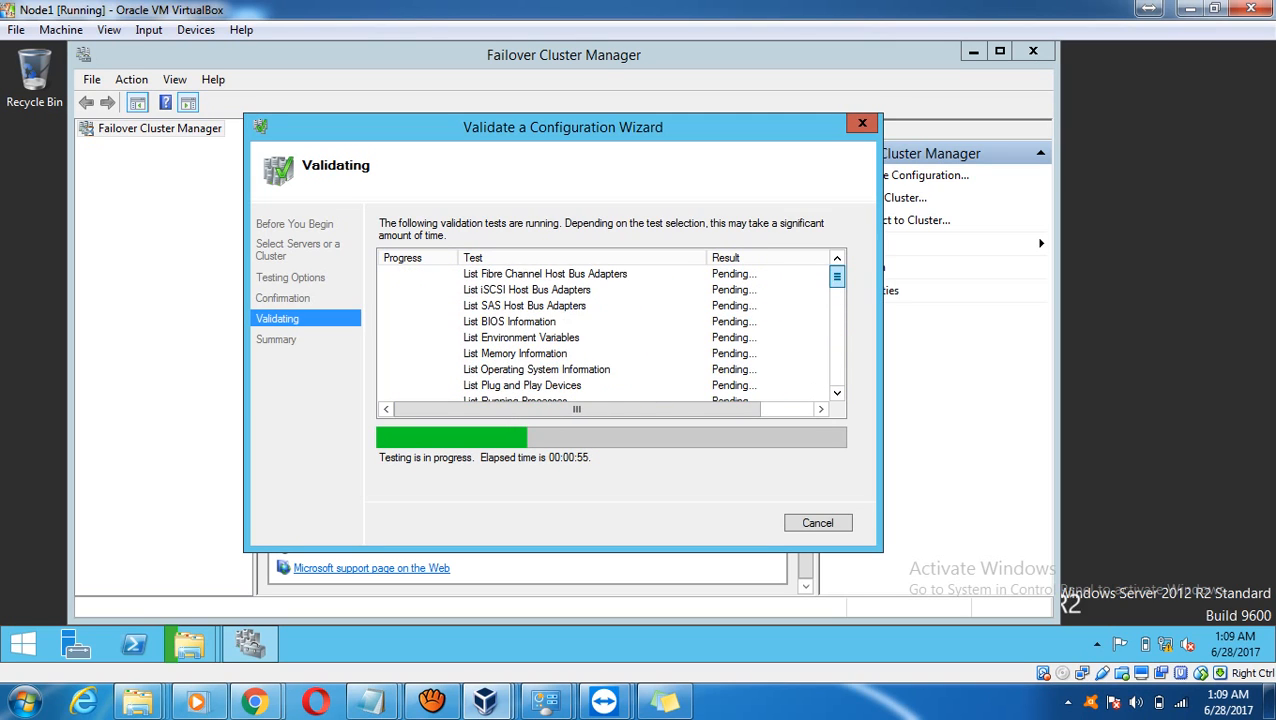
left_click(432, 702)
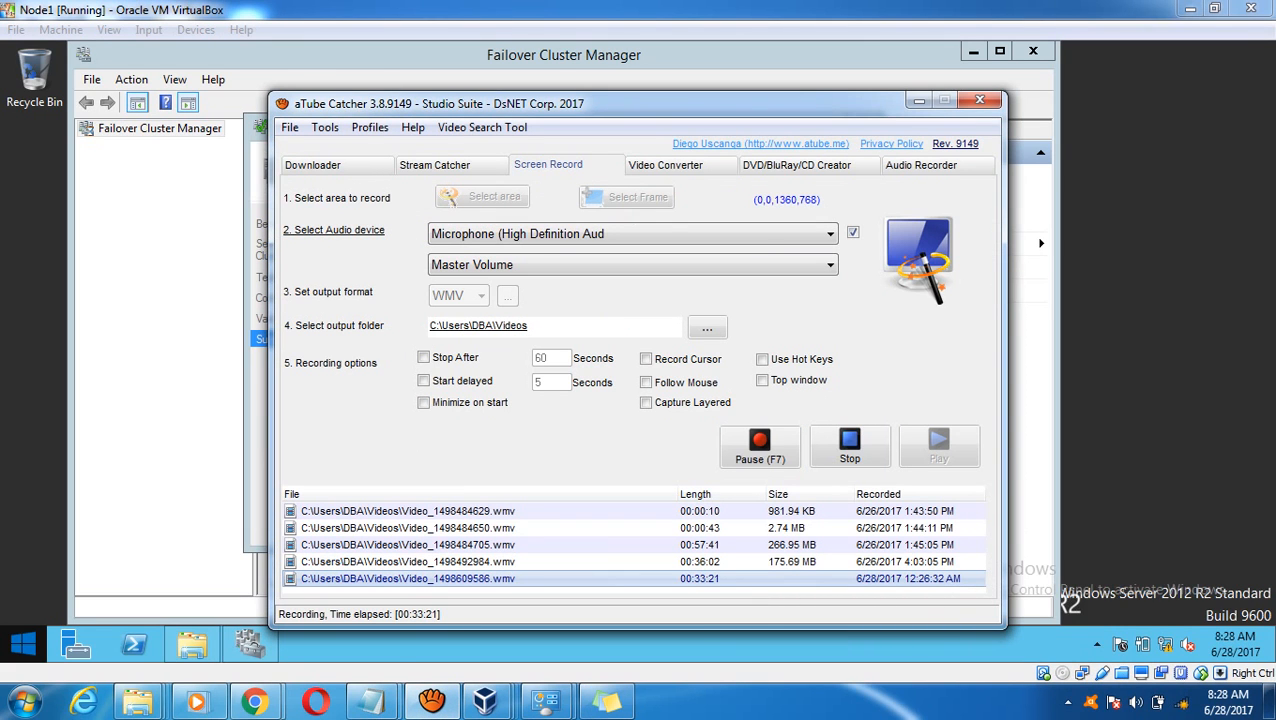
left_click(919, 101)
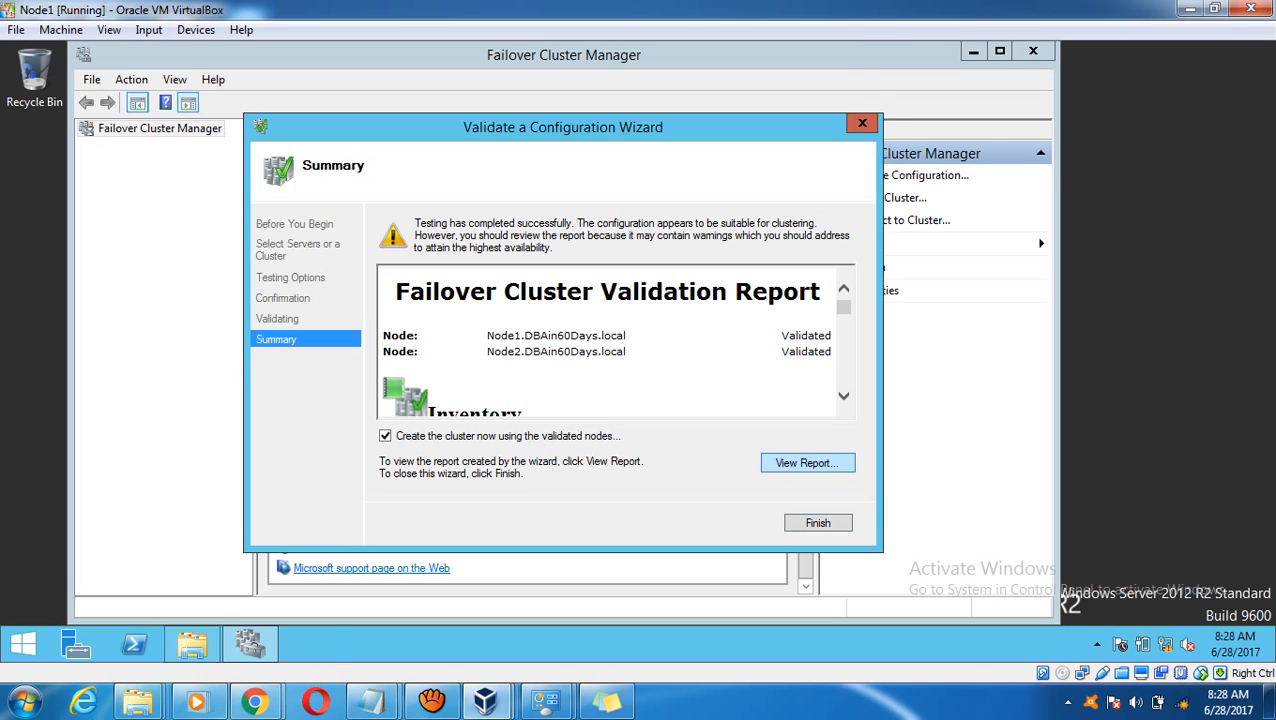
Open the cluster validation report in a maximized window and set up Internet Explorer 11 with the recommended security and compatibility settings.
left_click(808, 463)
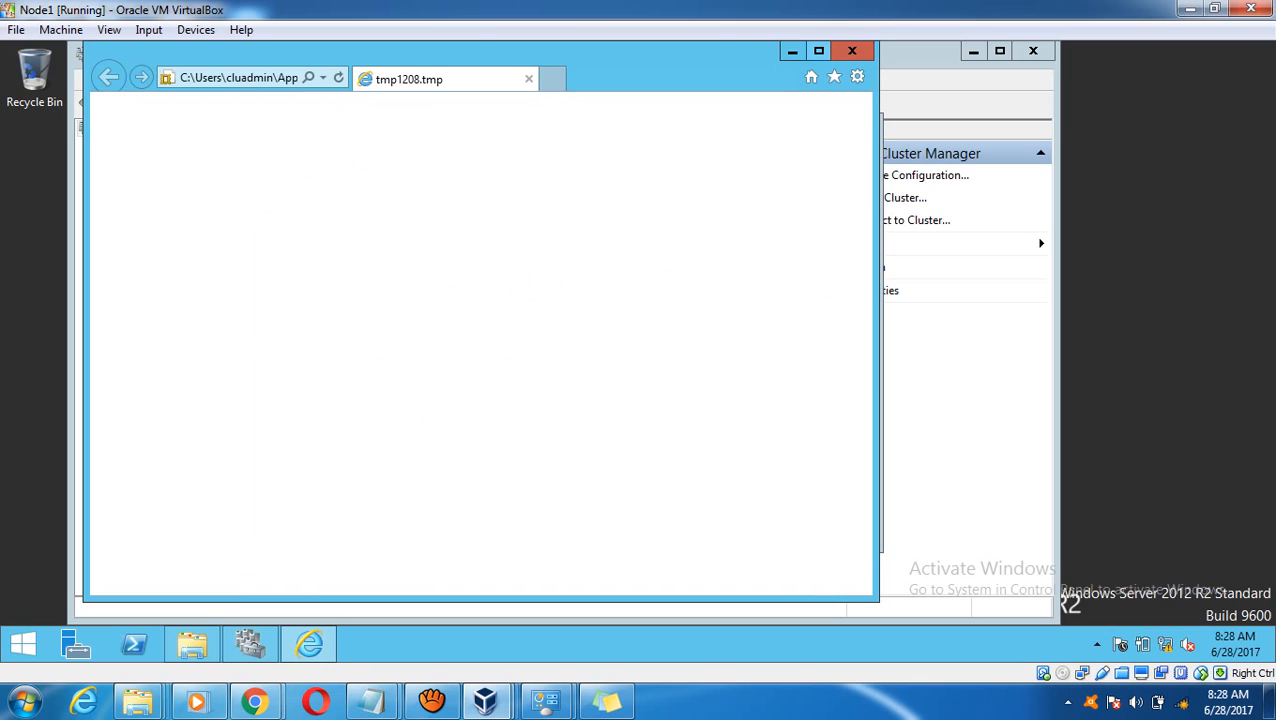
left_click(819, 51)
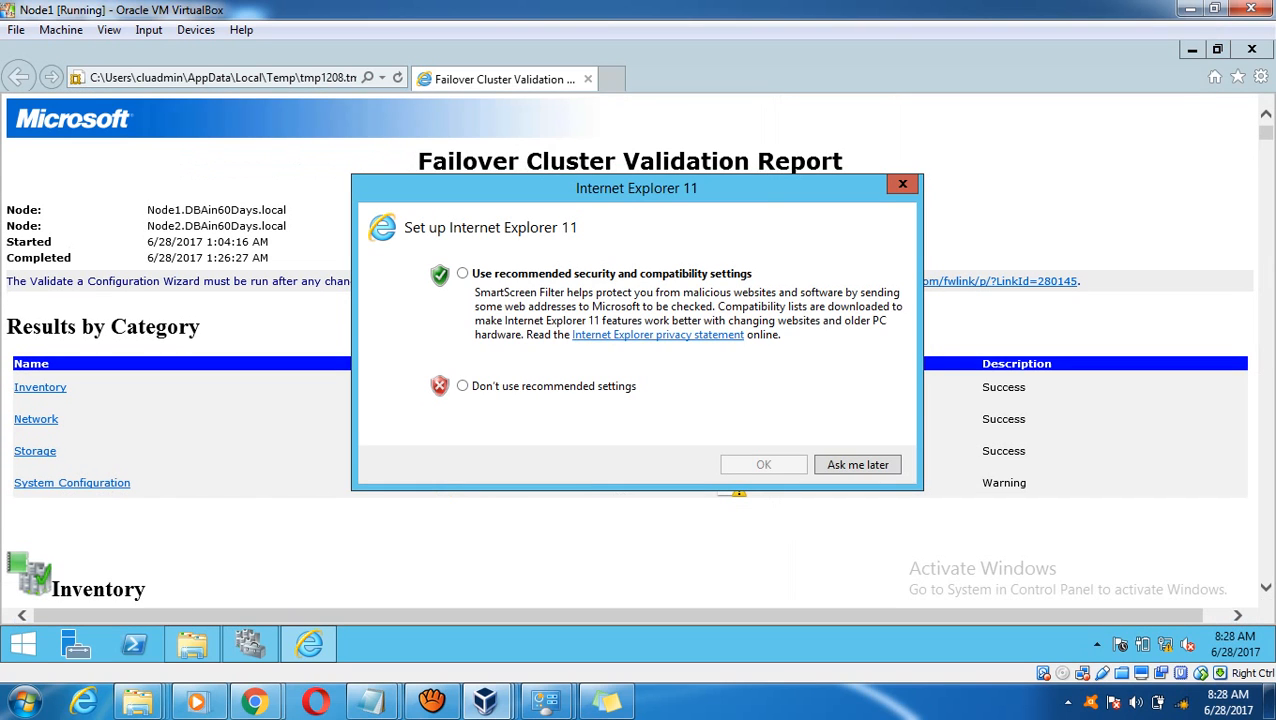
left_click(463, 386)
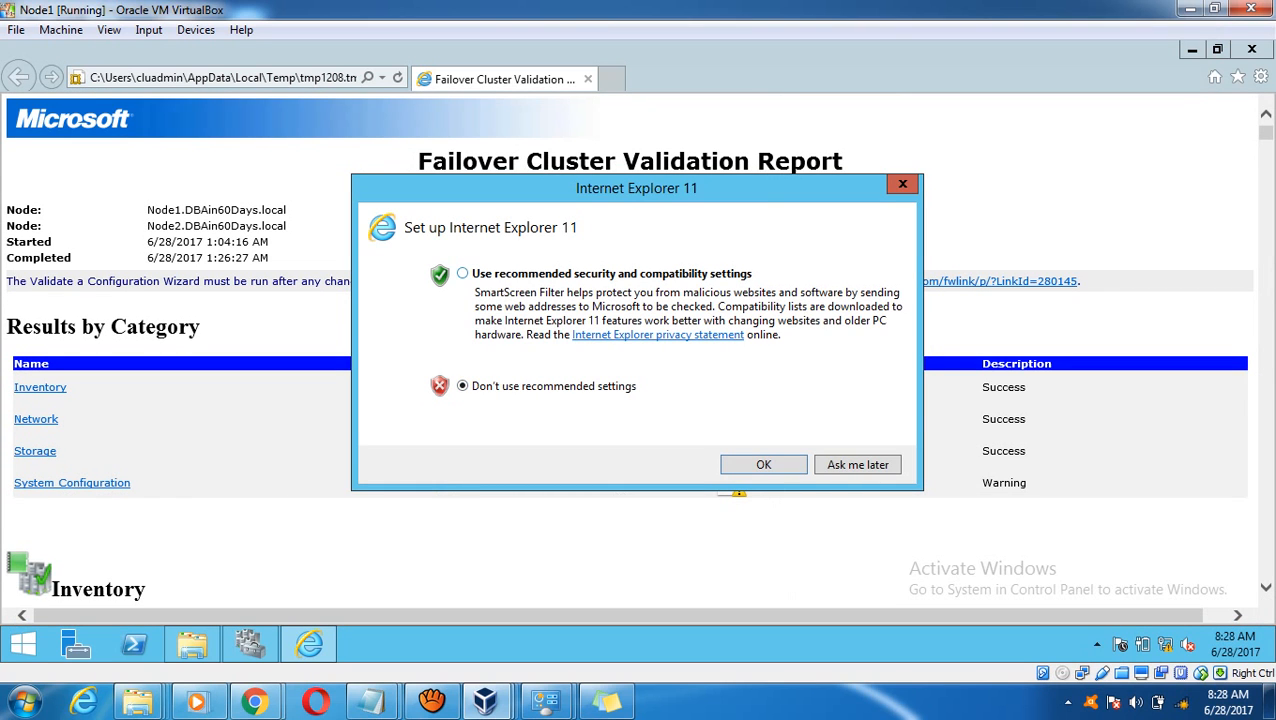
left_click(462, 273)
left_click(763, 464)
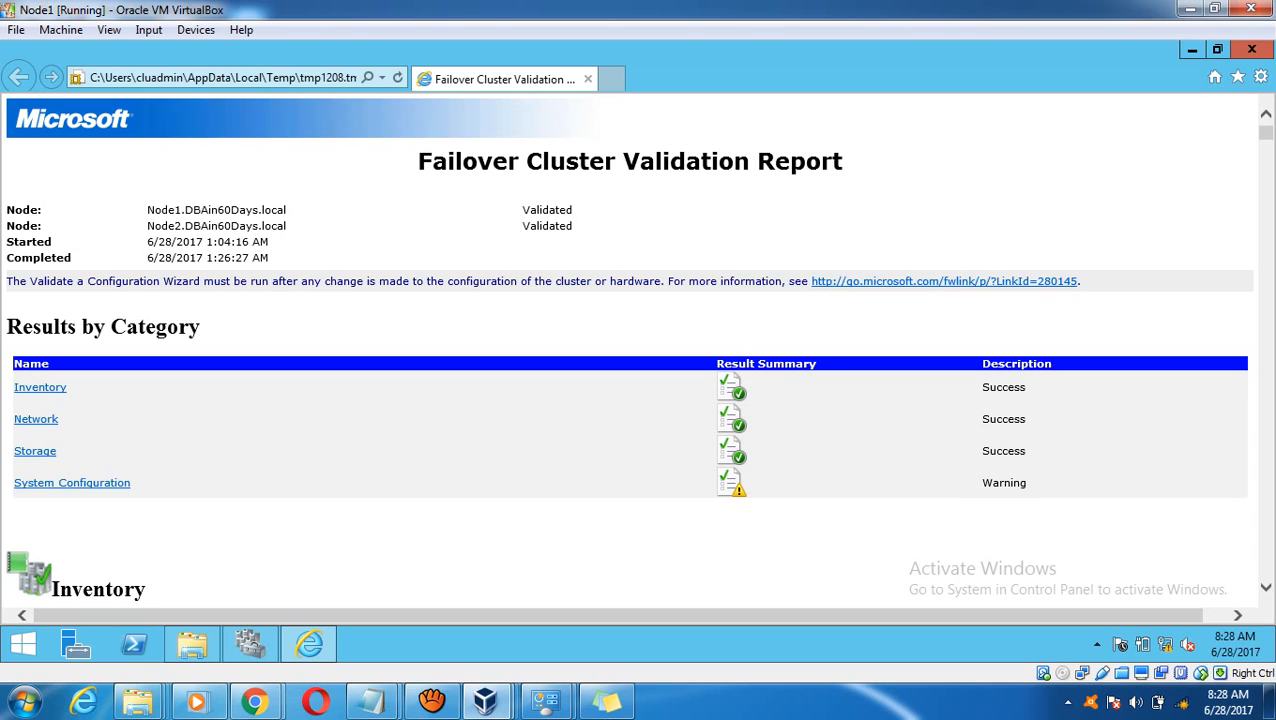
Review the System Configuration and Inventory results in the Failover Cluster Validation Report and close the report.
left_click(72, 483)
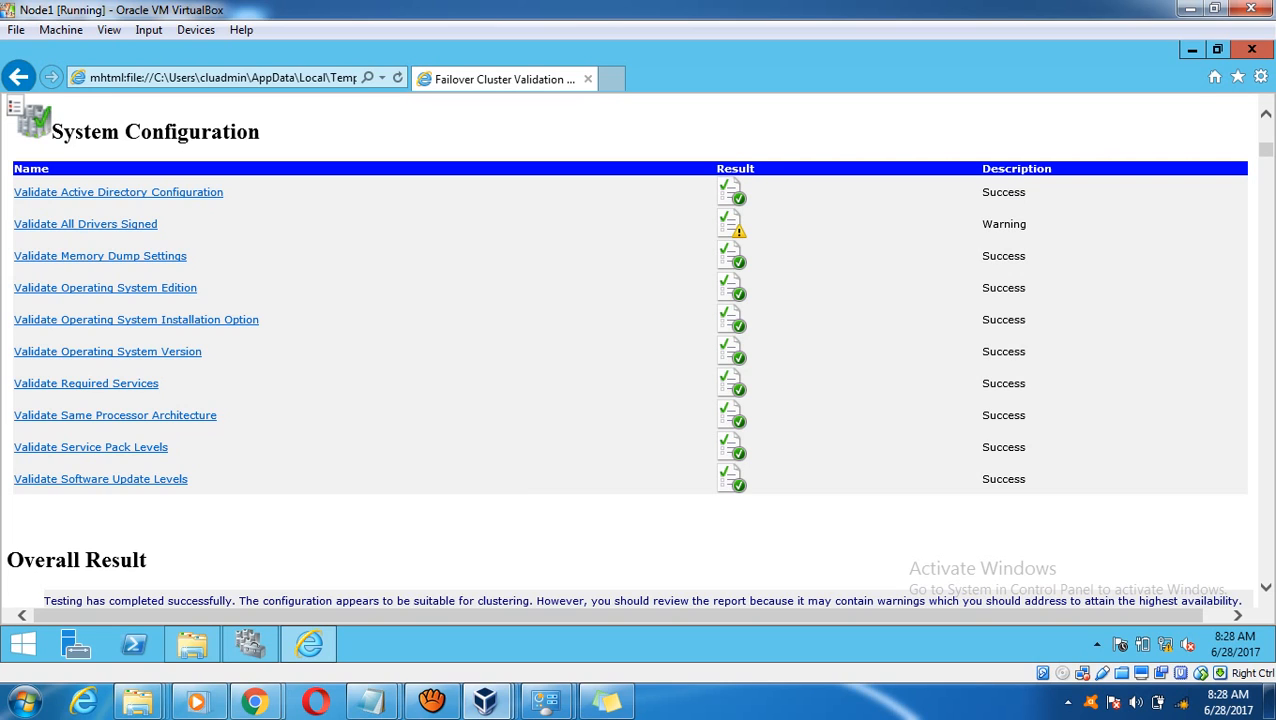
scroll(630, 350, "up", 10)
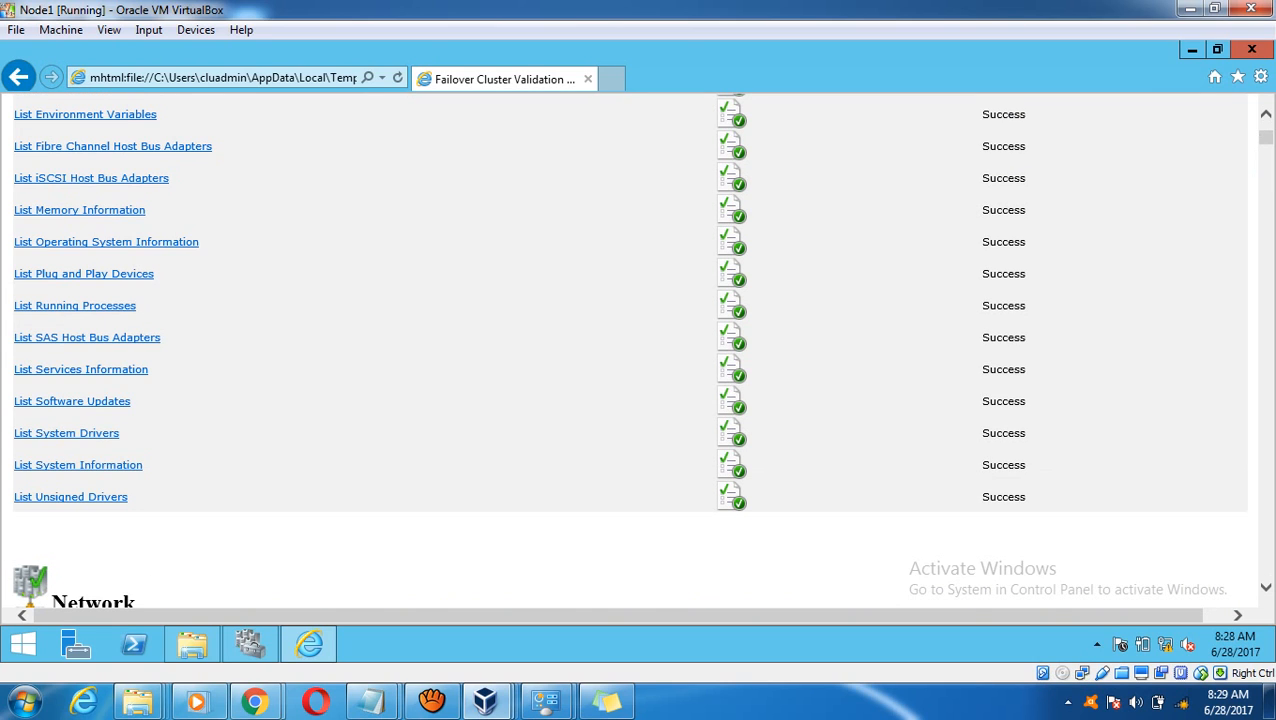
left_click(1252, 49)
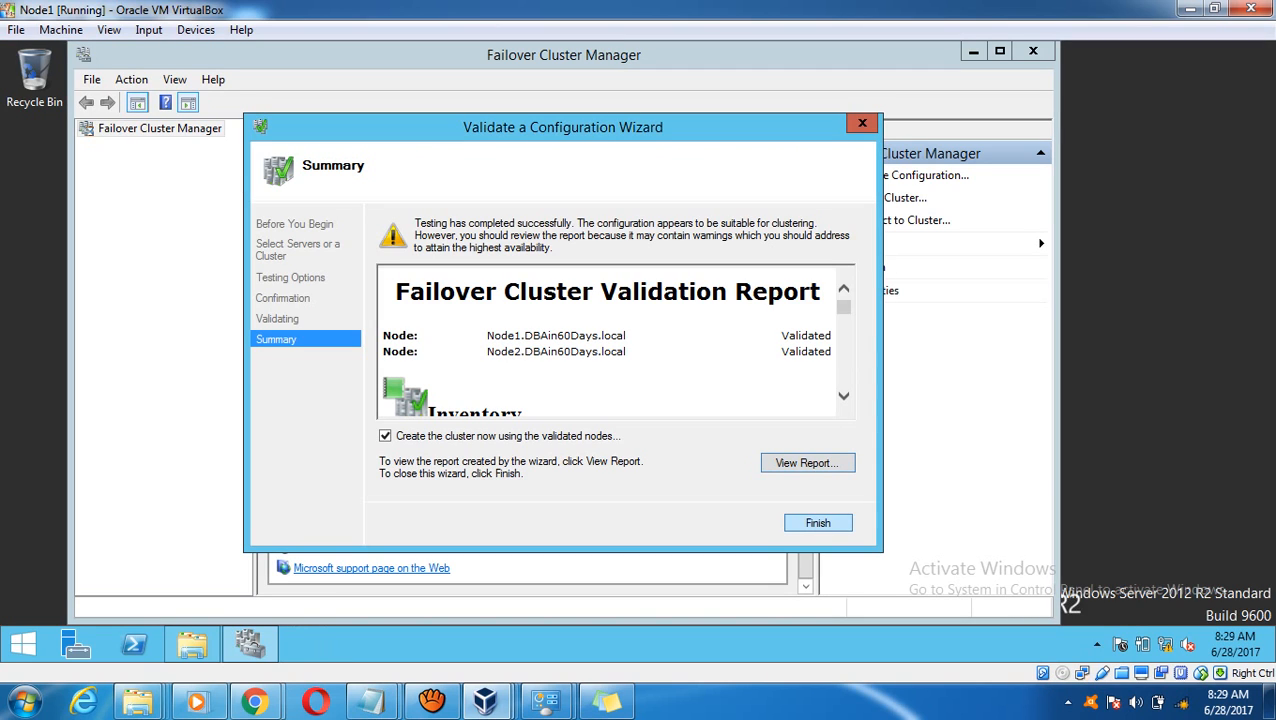
Finish the Validate a Configuration Wizard and dismiss the Create Cluster Wizard that it launches.
left_click(818, 523)
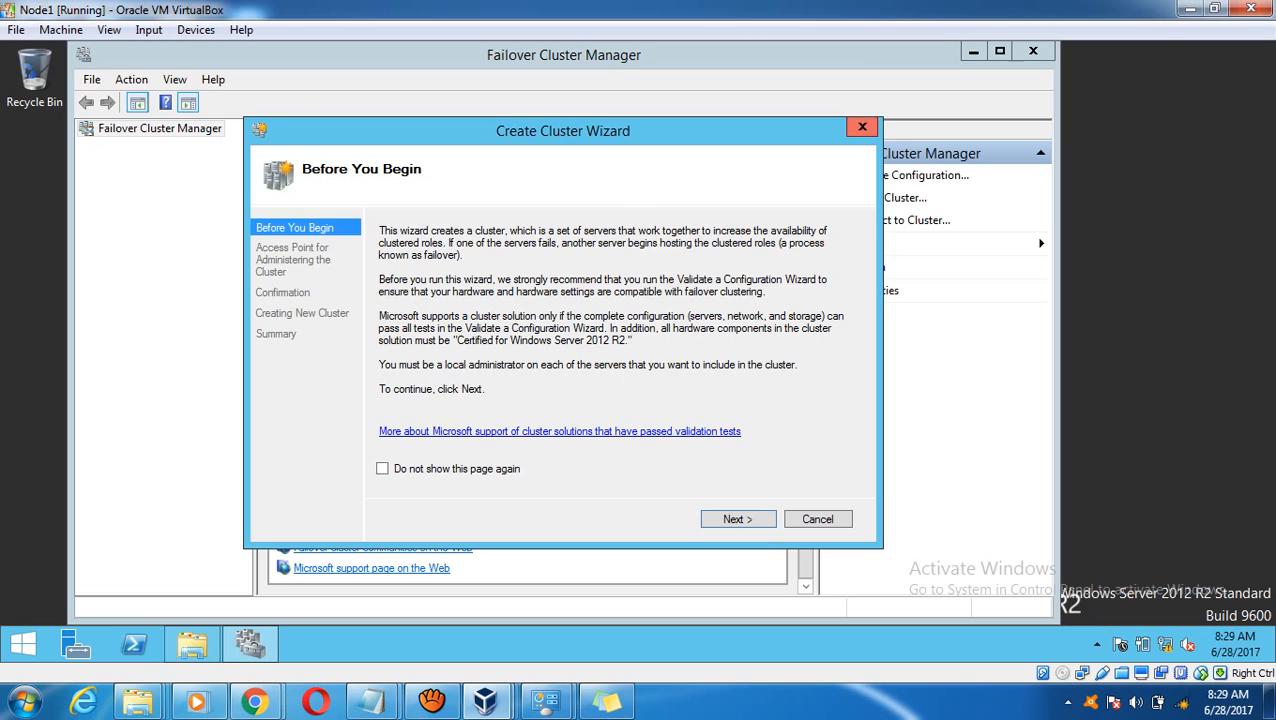
left_click(862, 127)
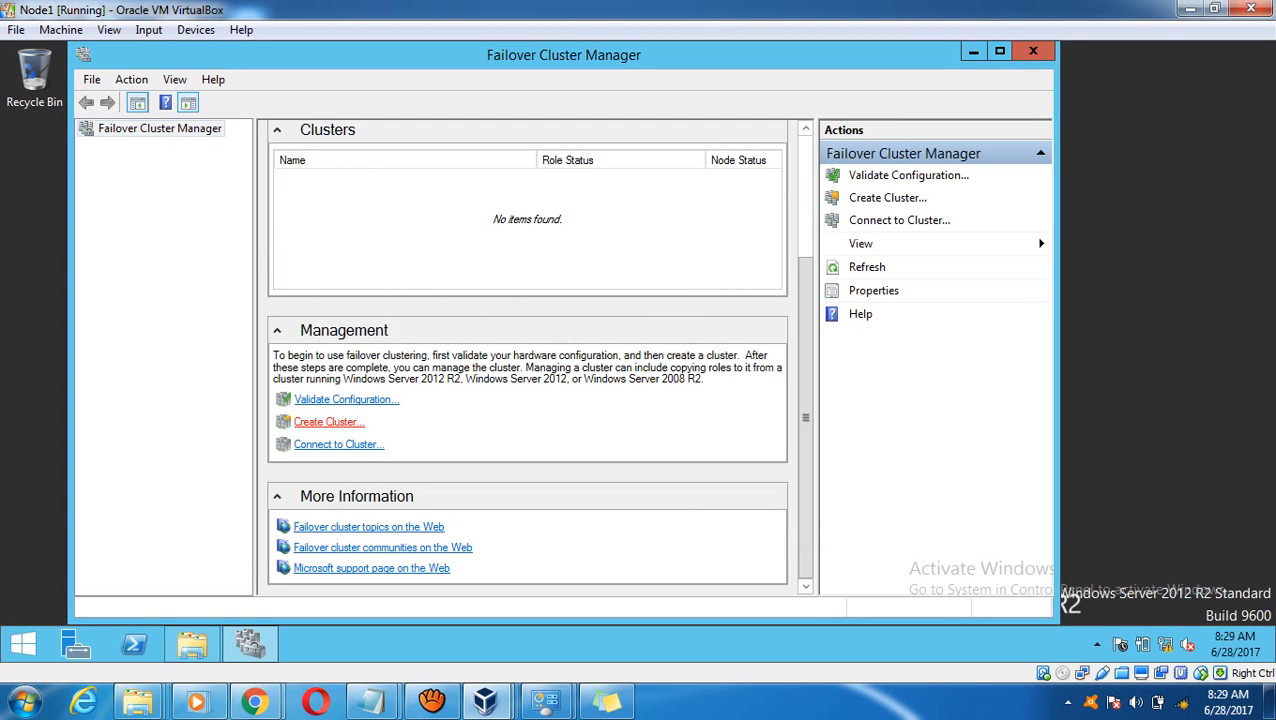
Start creating a cluster from Failover Cluster Manager and add Node1 and Node2 as its servers.
left_click(329, 421)
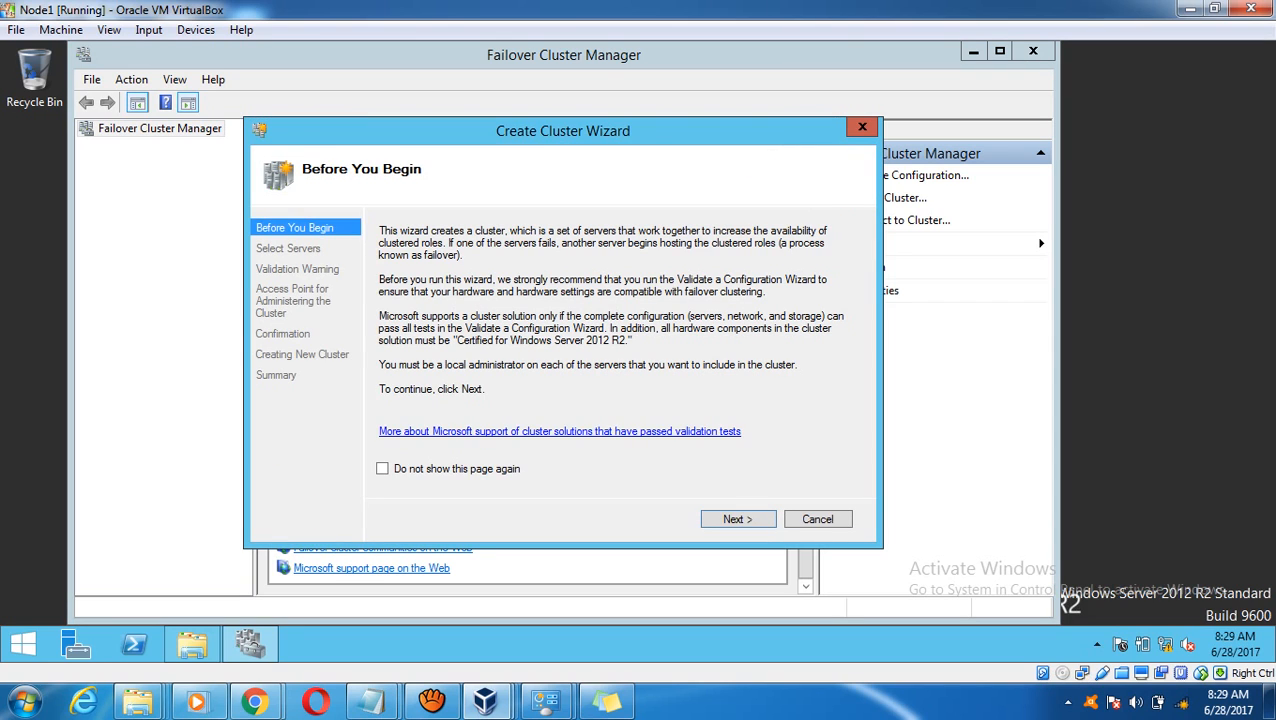
key("Return")
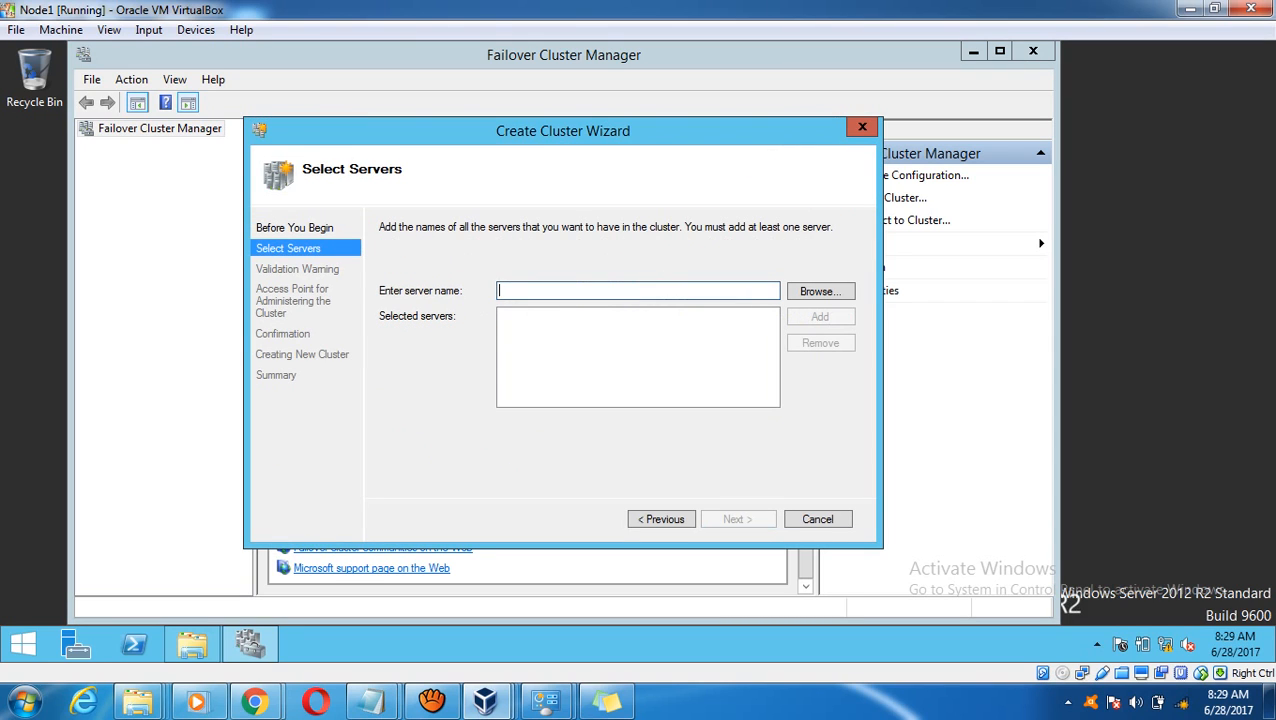
type("Node")
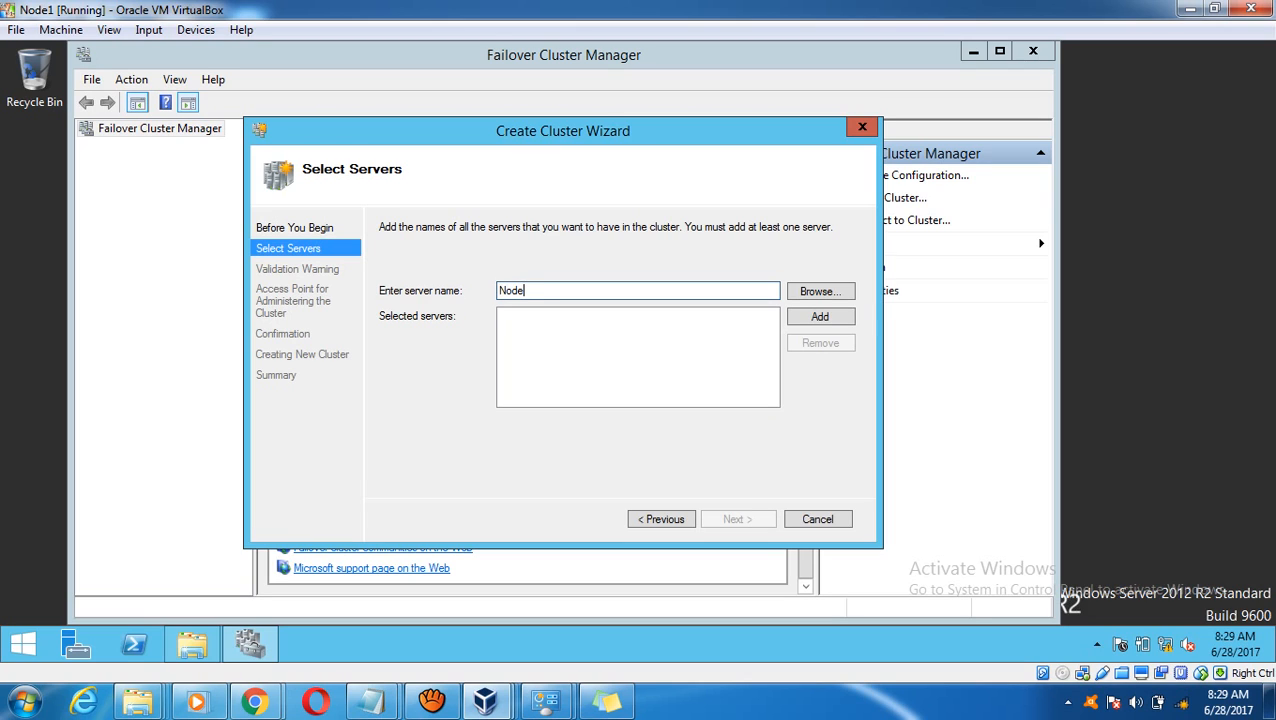
type("1; Nod")
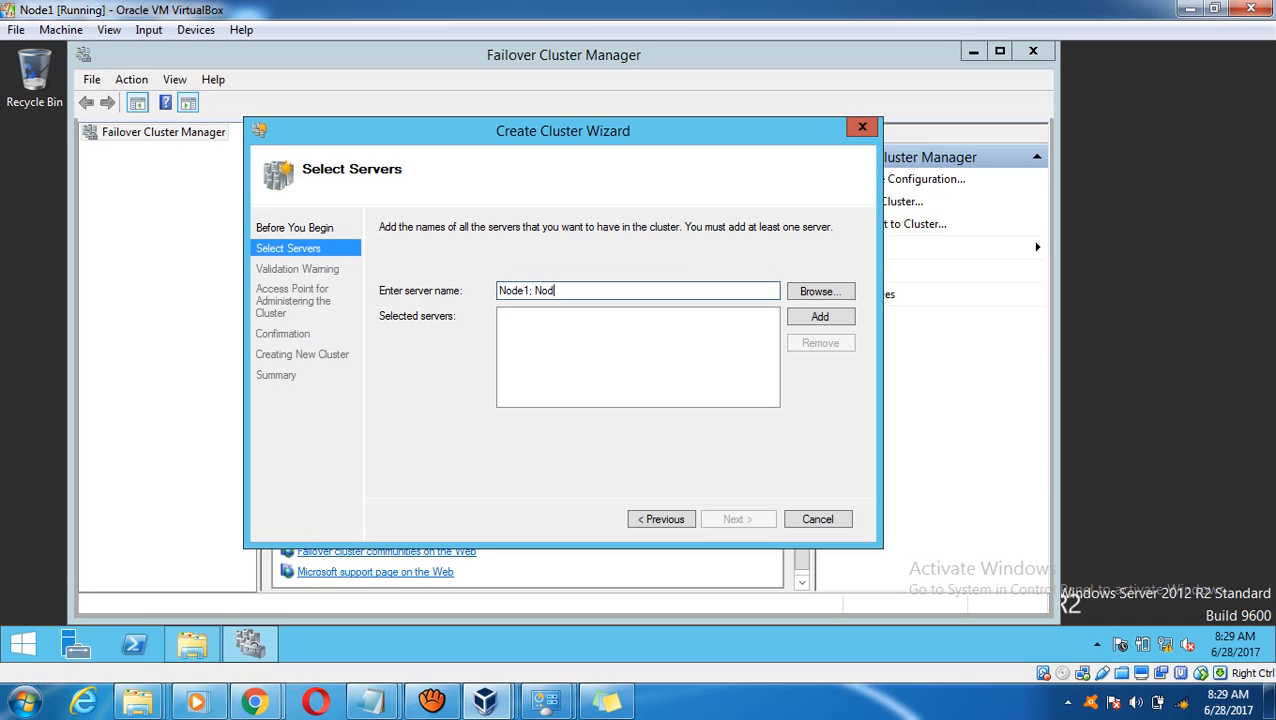
type("e2")
key("Return")
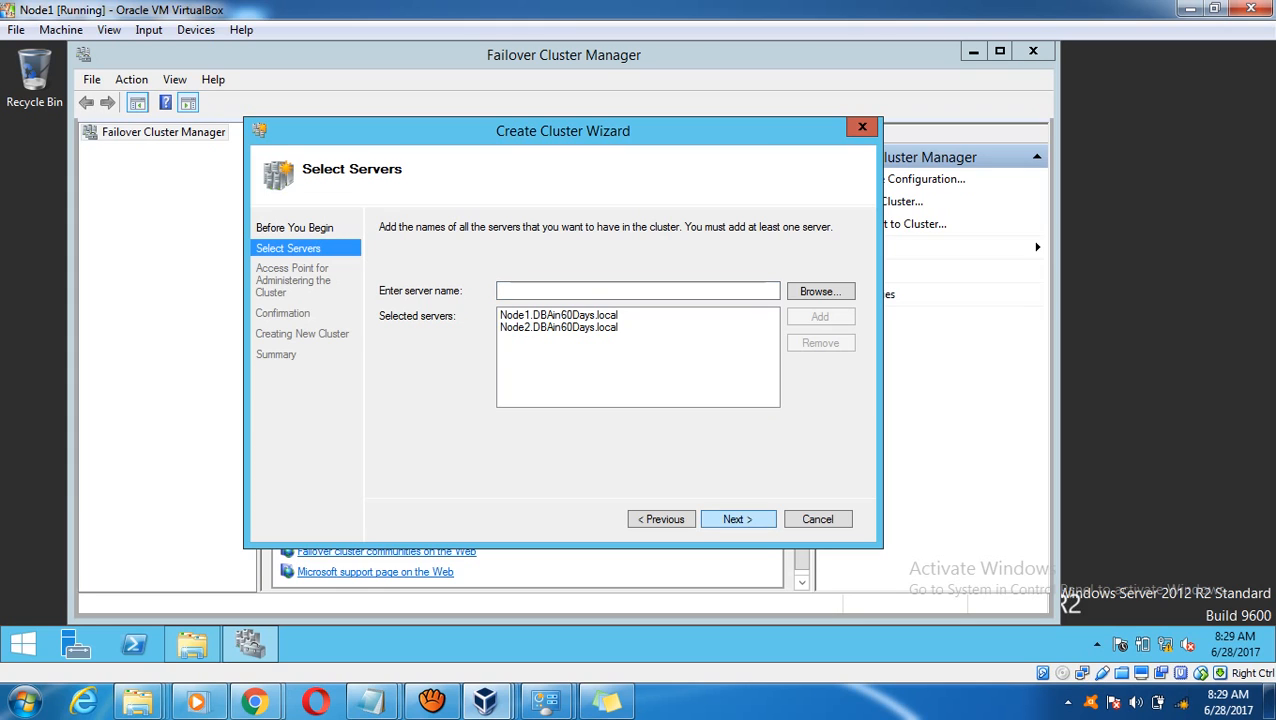
Continue to the cluster access point, name the cluster MyCluster and open the 192.168.1.0/24 network's address for editing.
key("Return")
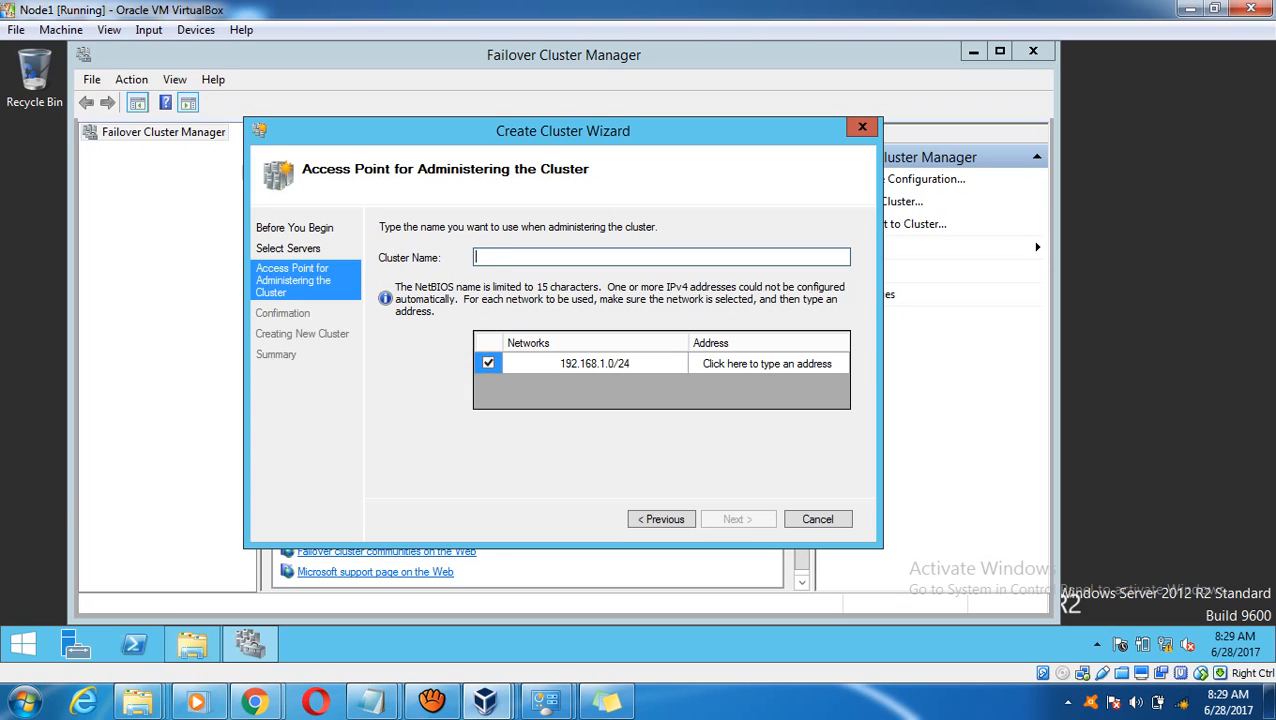
type("MyCluster")
left_click(767, 363)
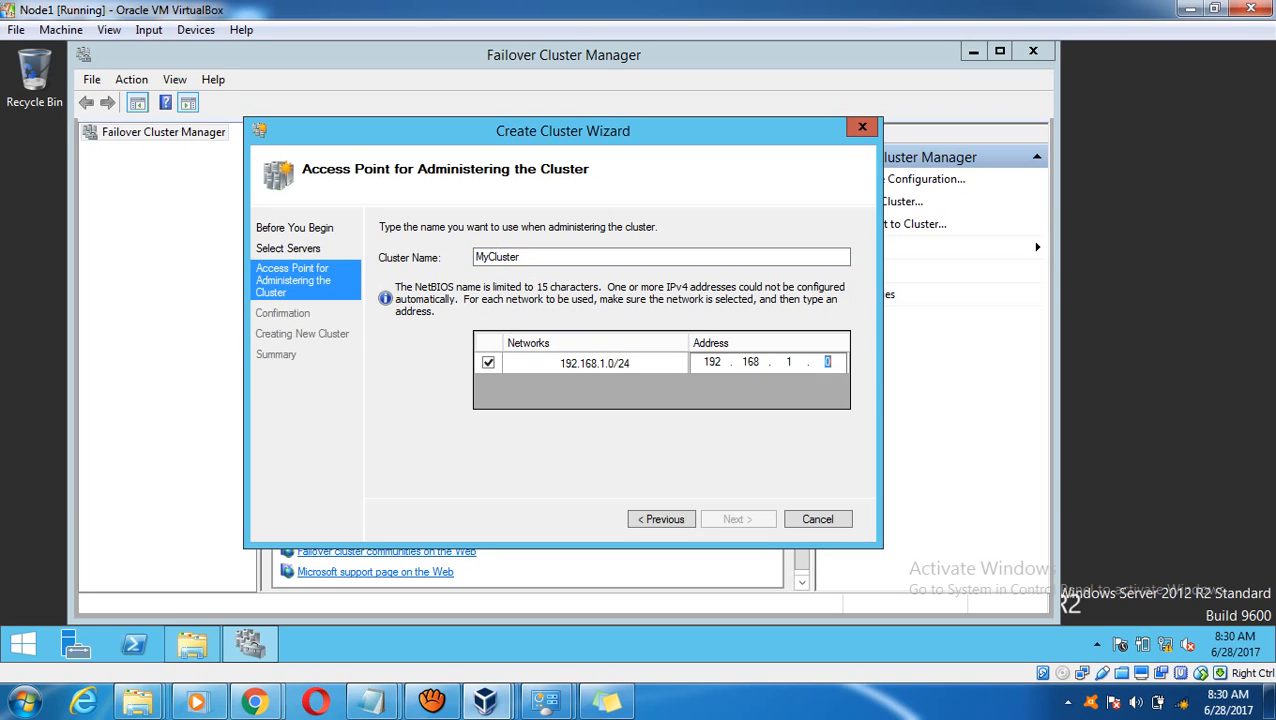
Switch to the Clustering Settings notes and add "windows cluster IP - 192.168.1.13" under the line about creating the cluster for Node1 and Node2.
mouse_move(370, 702)
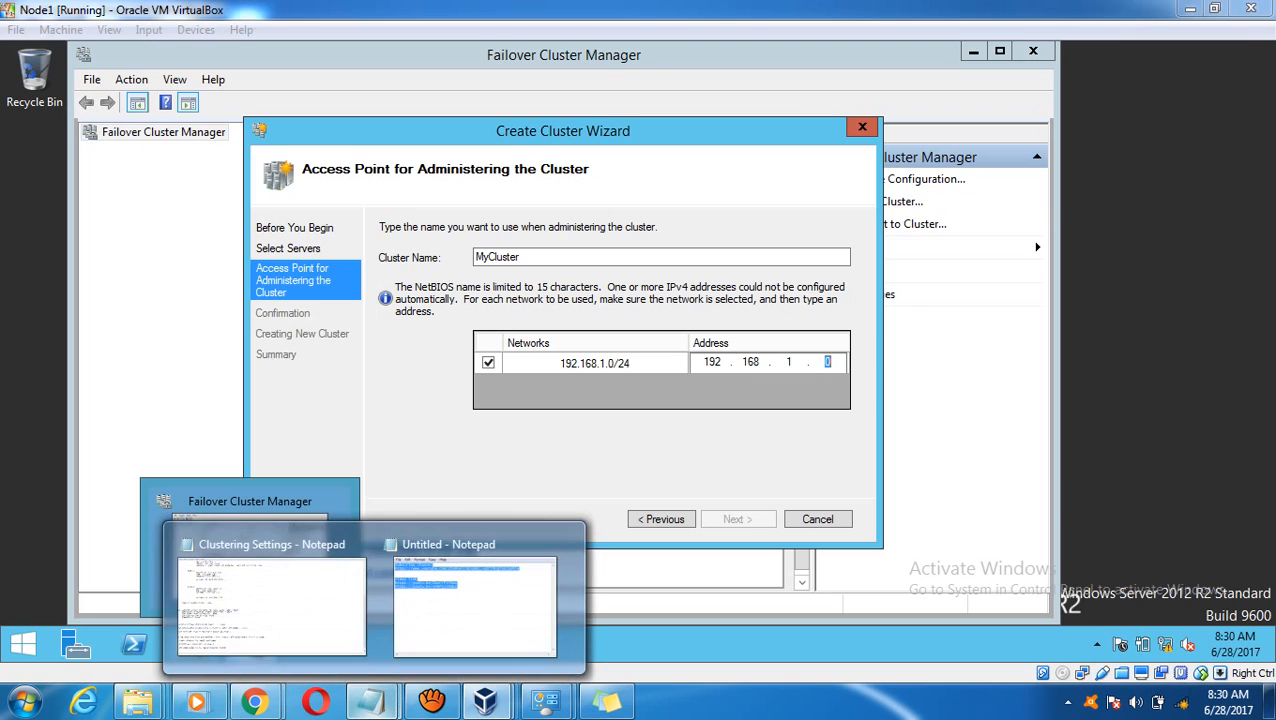
left_click(272, 600)
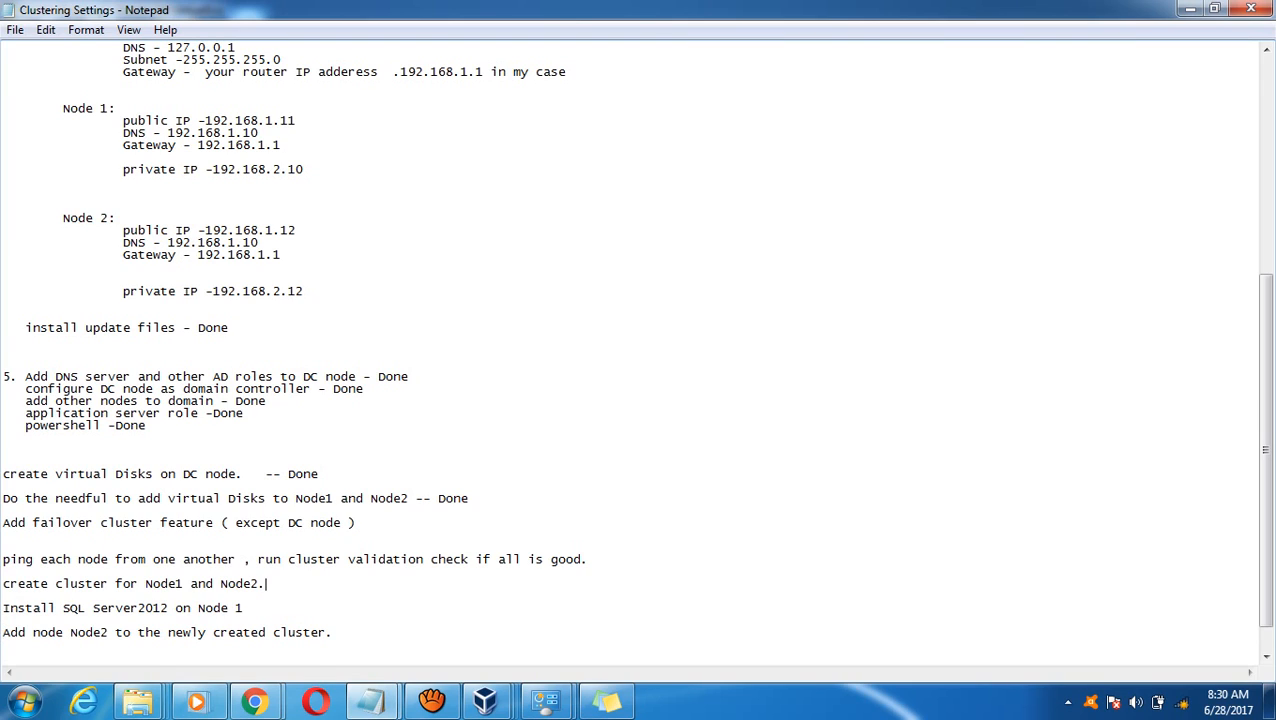
key("Return")
key("Tab")
key("Tab")
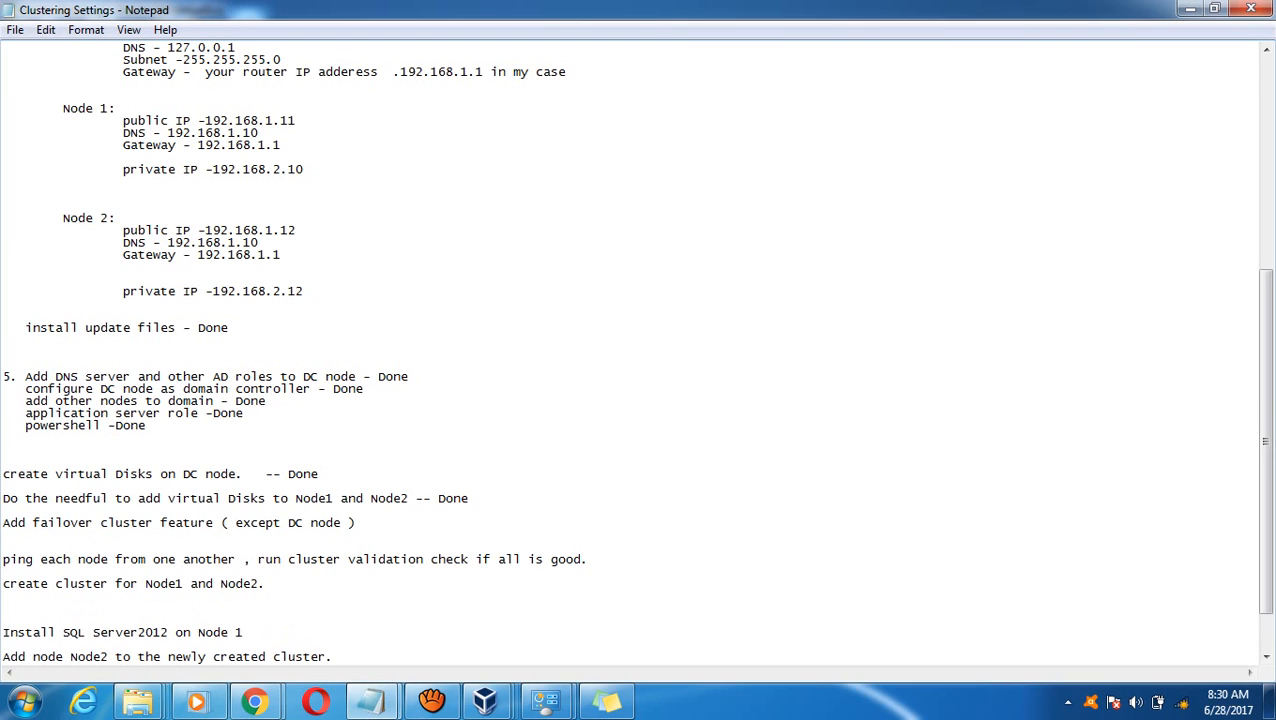
type("windows cluster")
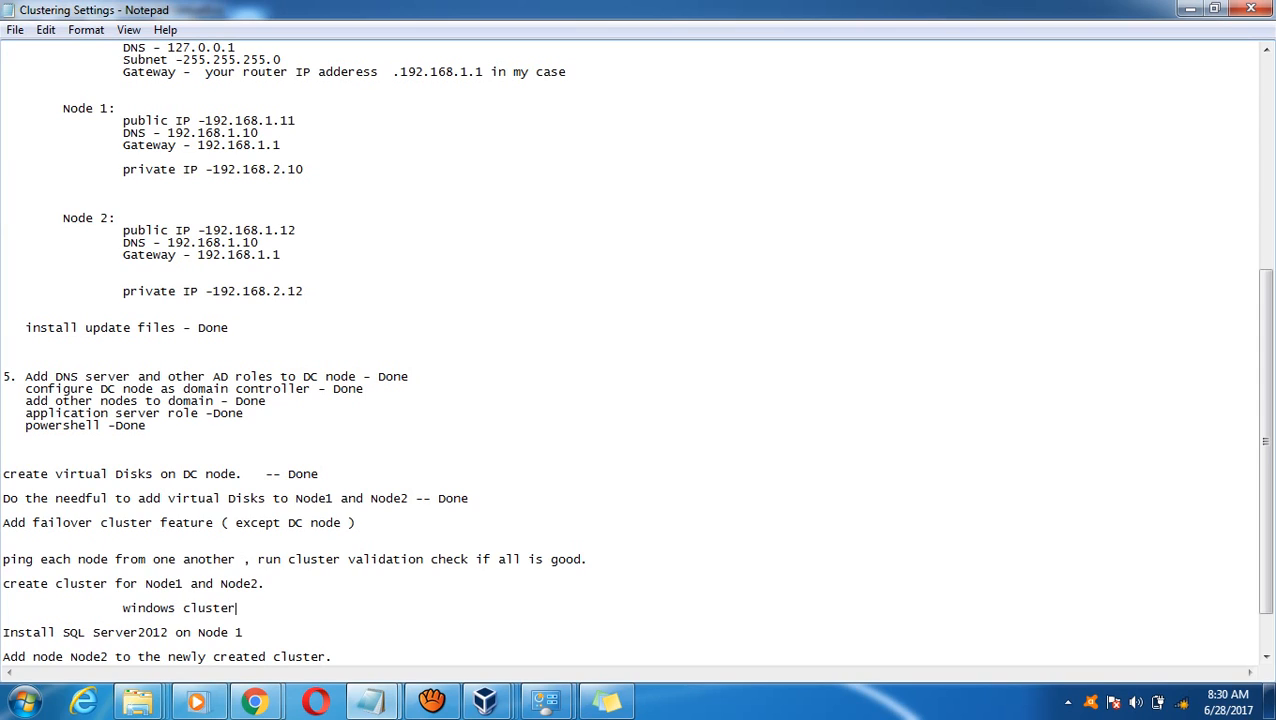
type(" IP - 192.168.1.13")
key("Return")
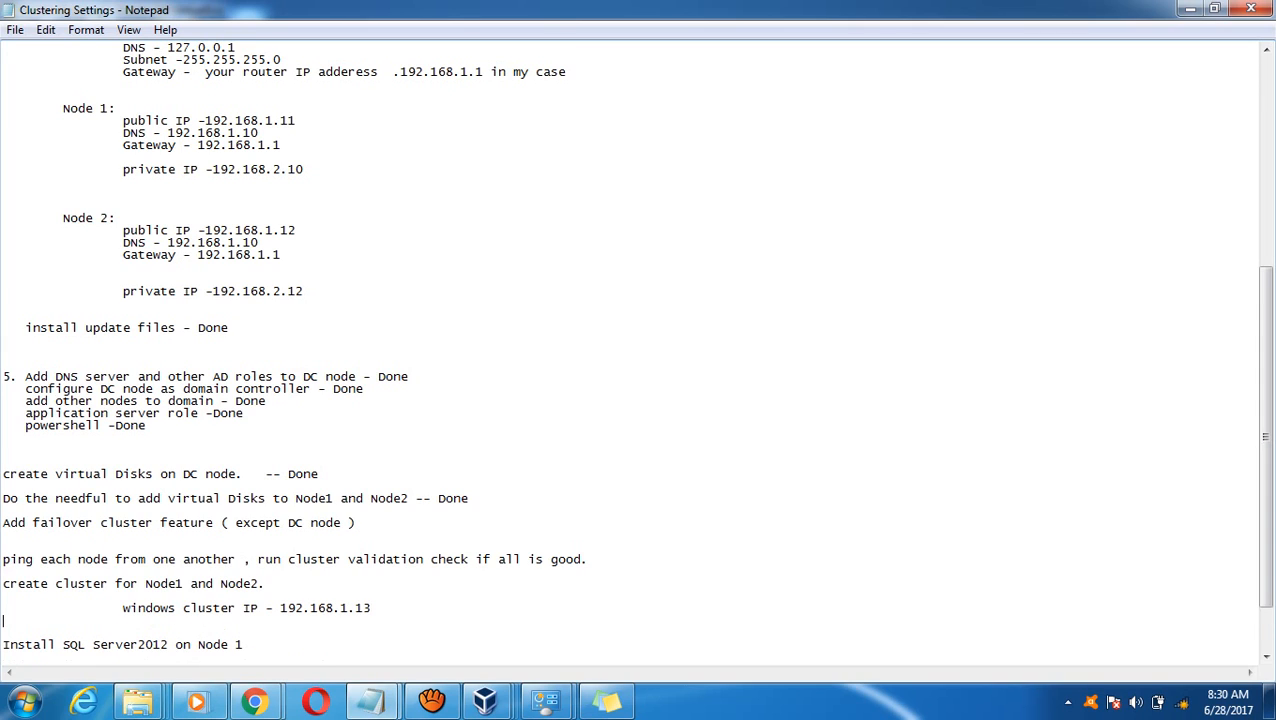
Return to the Node1 virtual machine, set the cluster address to 192.168.1.13, and create the cluster with all eligible storage added.
mouse_move(486, 702)
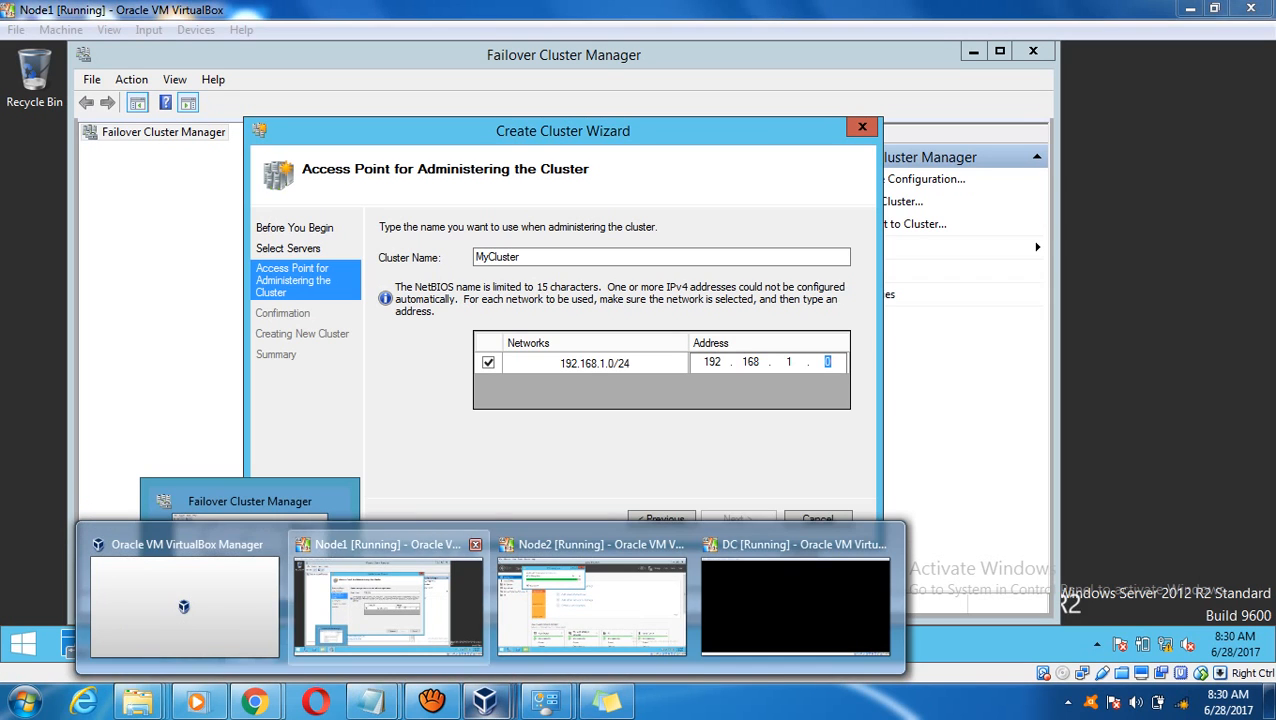
left_click(388, 605)
type("13")
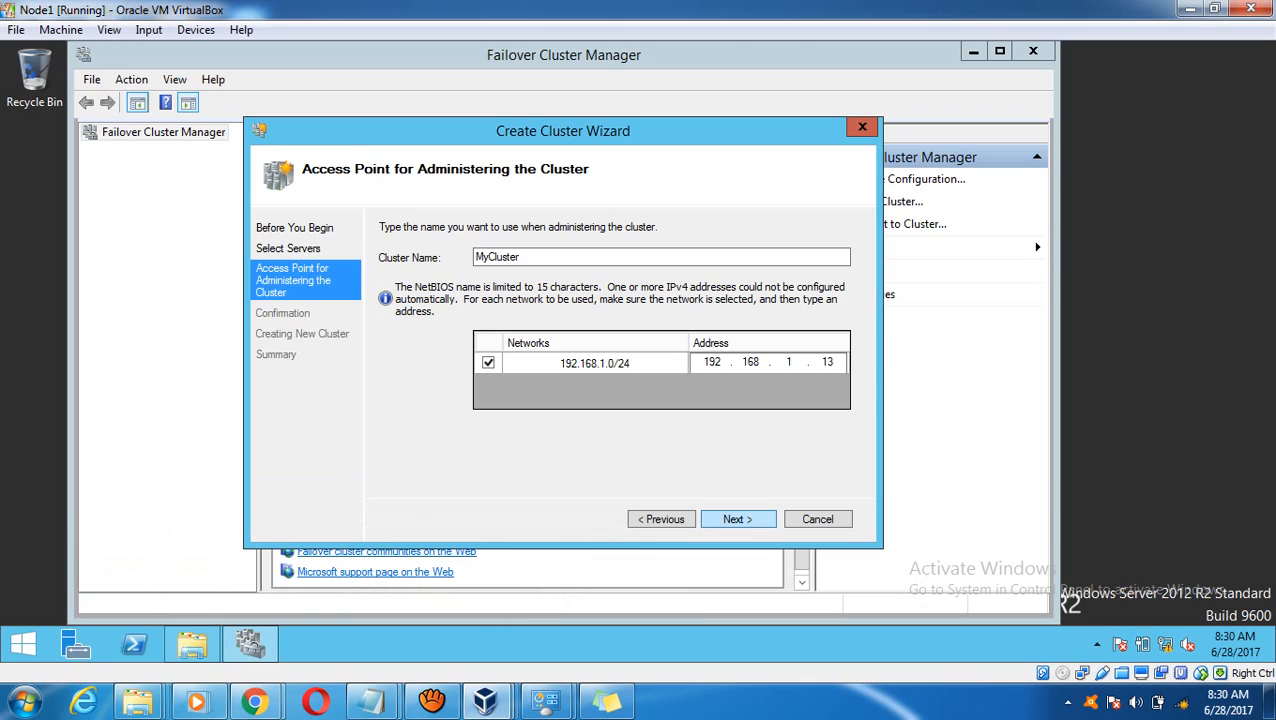
key("Return")
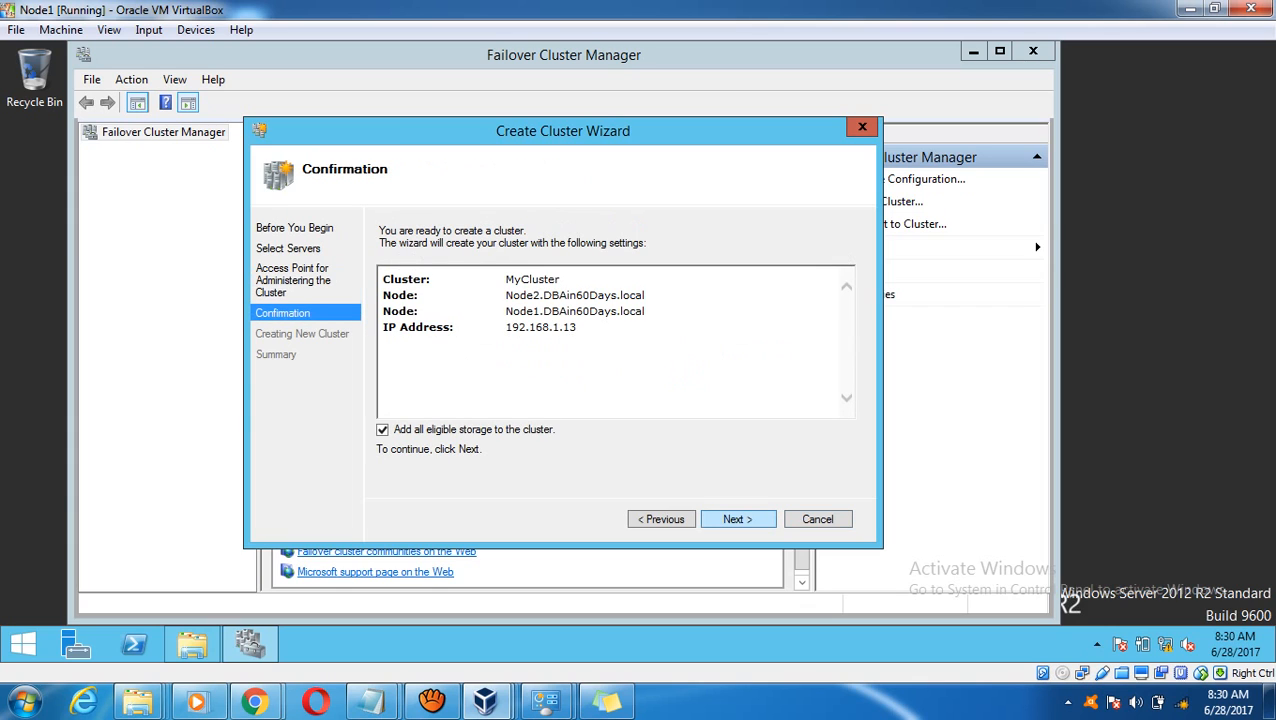
key("Return")
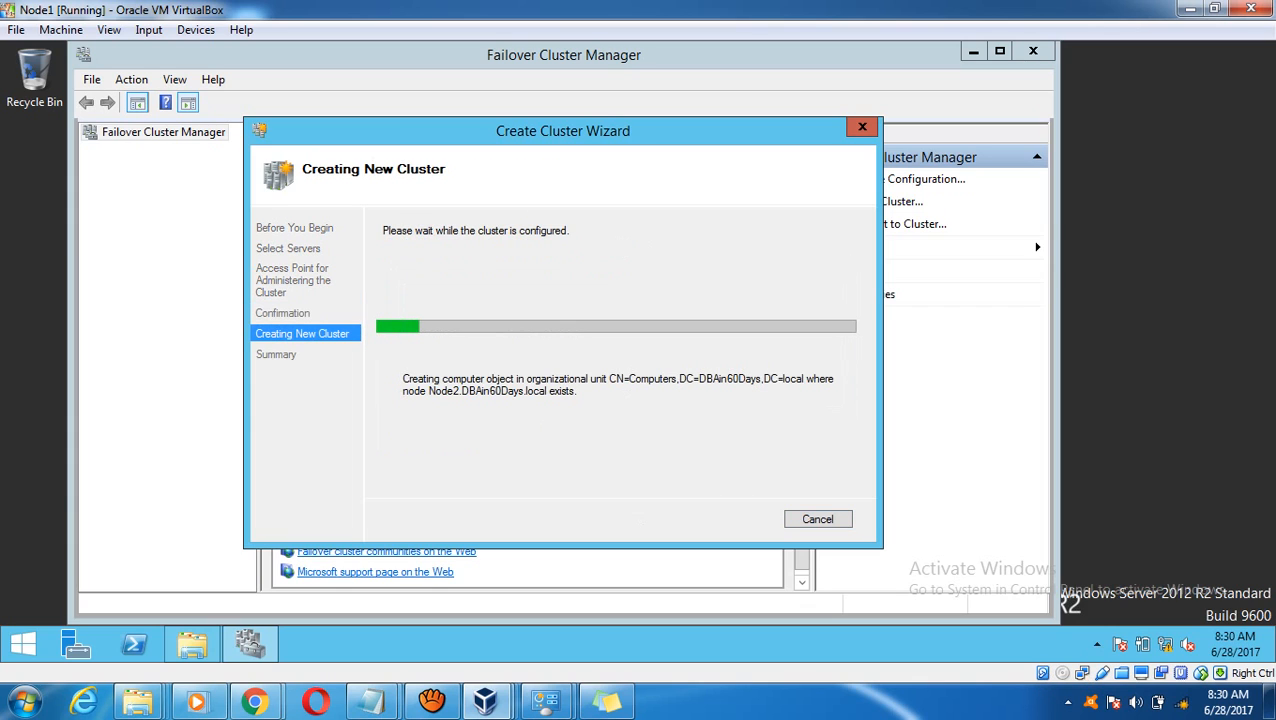
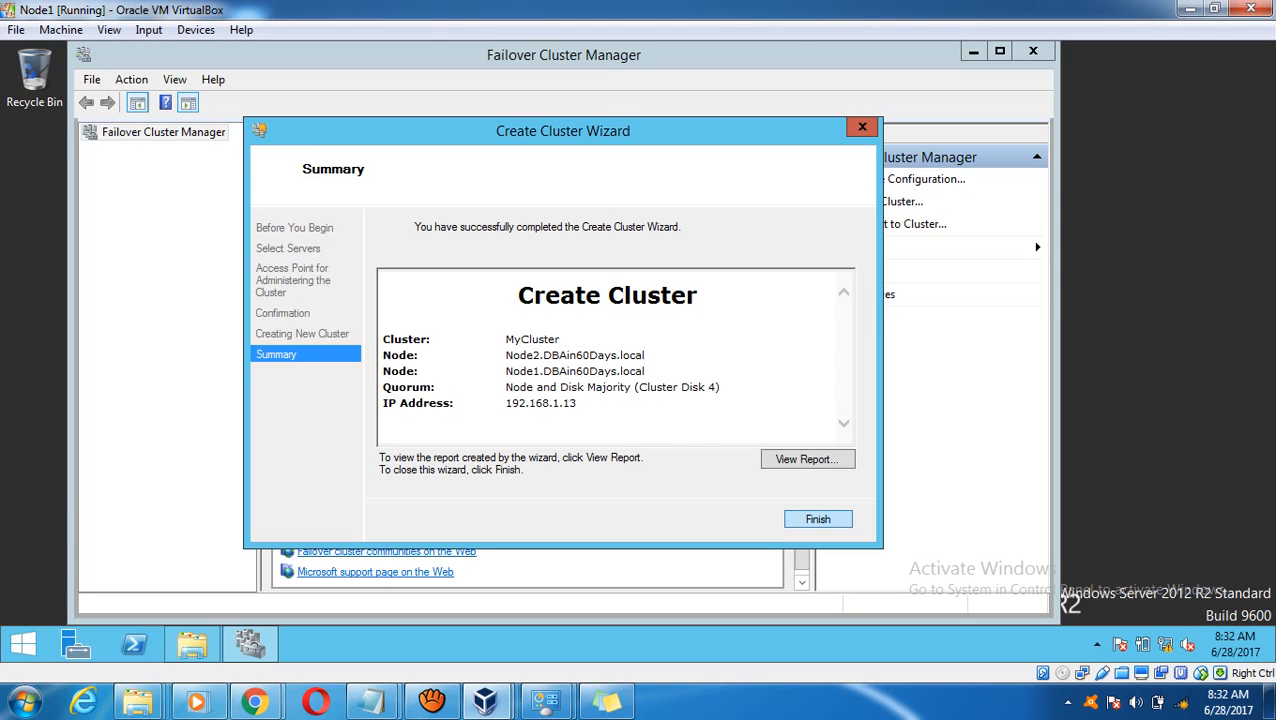
left_click(818, 519)
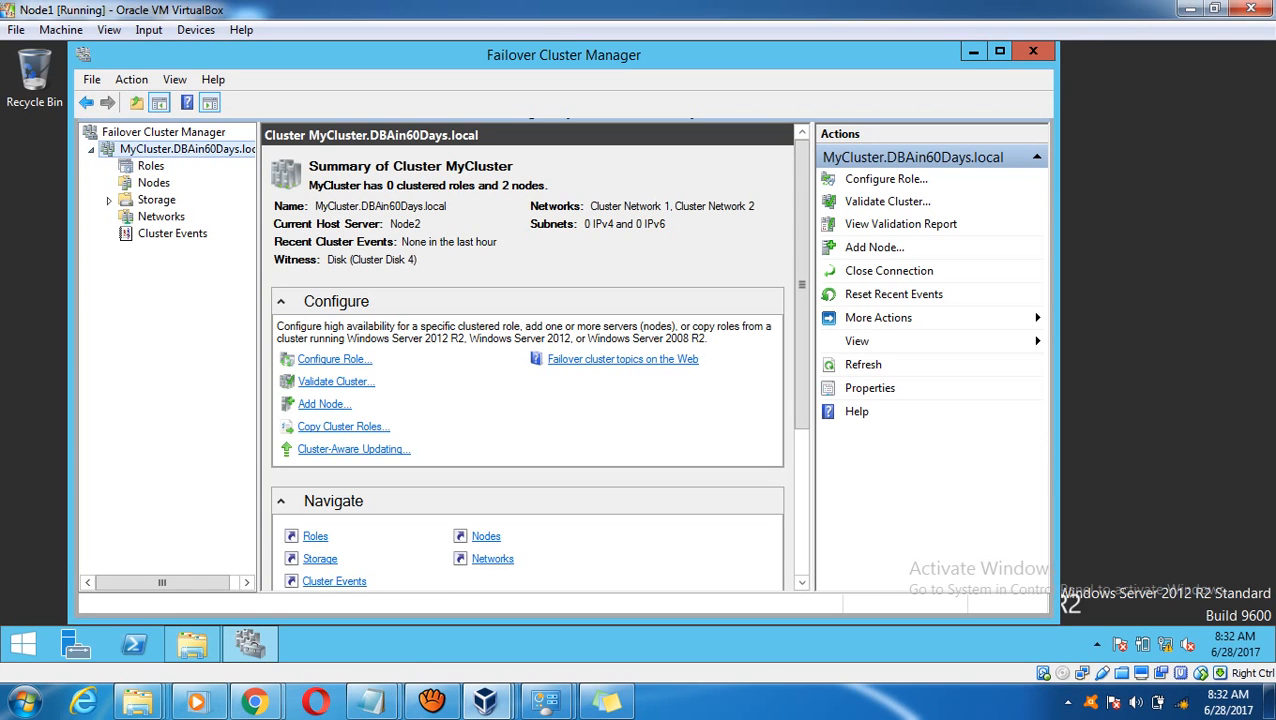
Review MyCluster's roles, nodes, storage disks, both cluster networks and cluster events in Failover Cluster Manager.
left_click(151, 166)
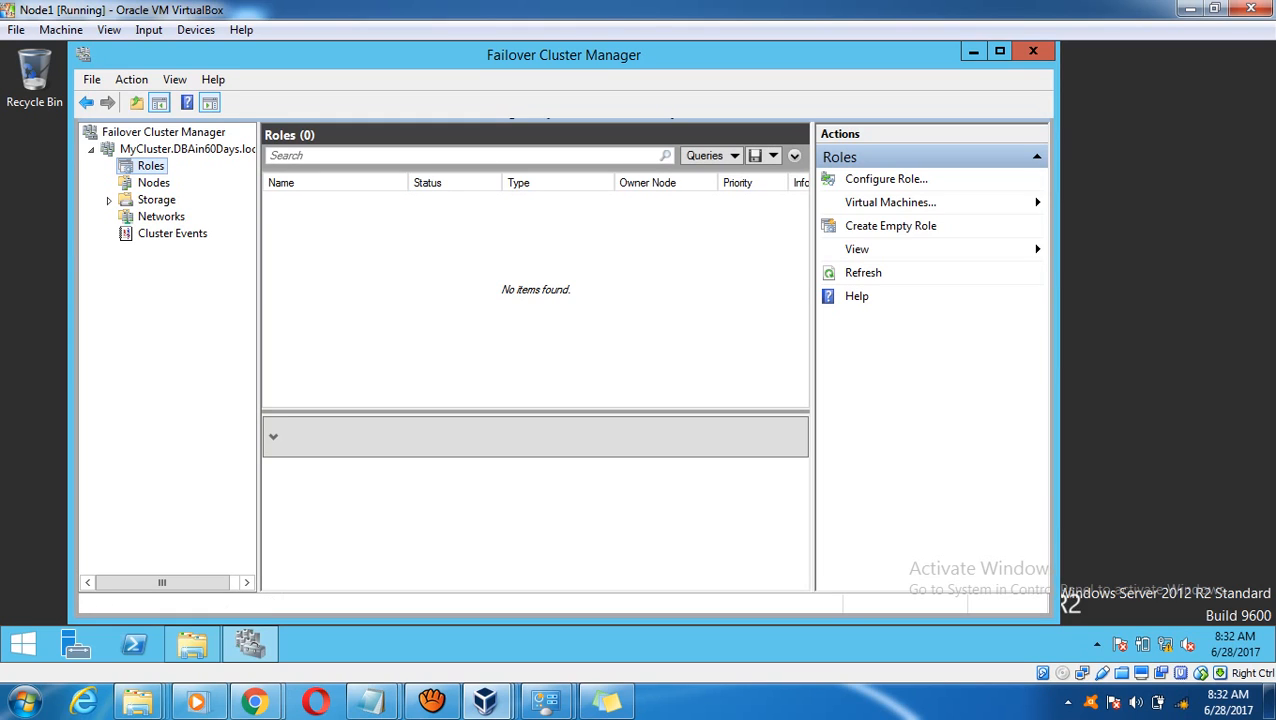
left_click(153, 183)
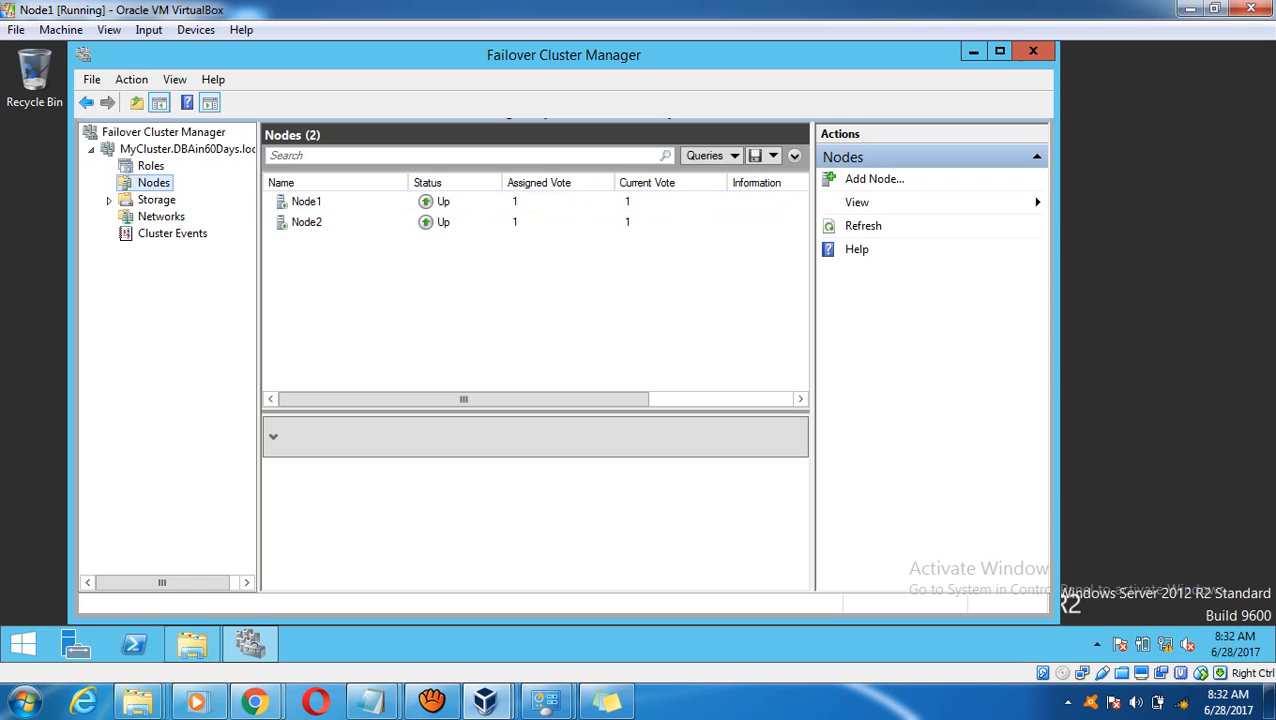
left_click(156, 200)
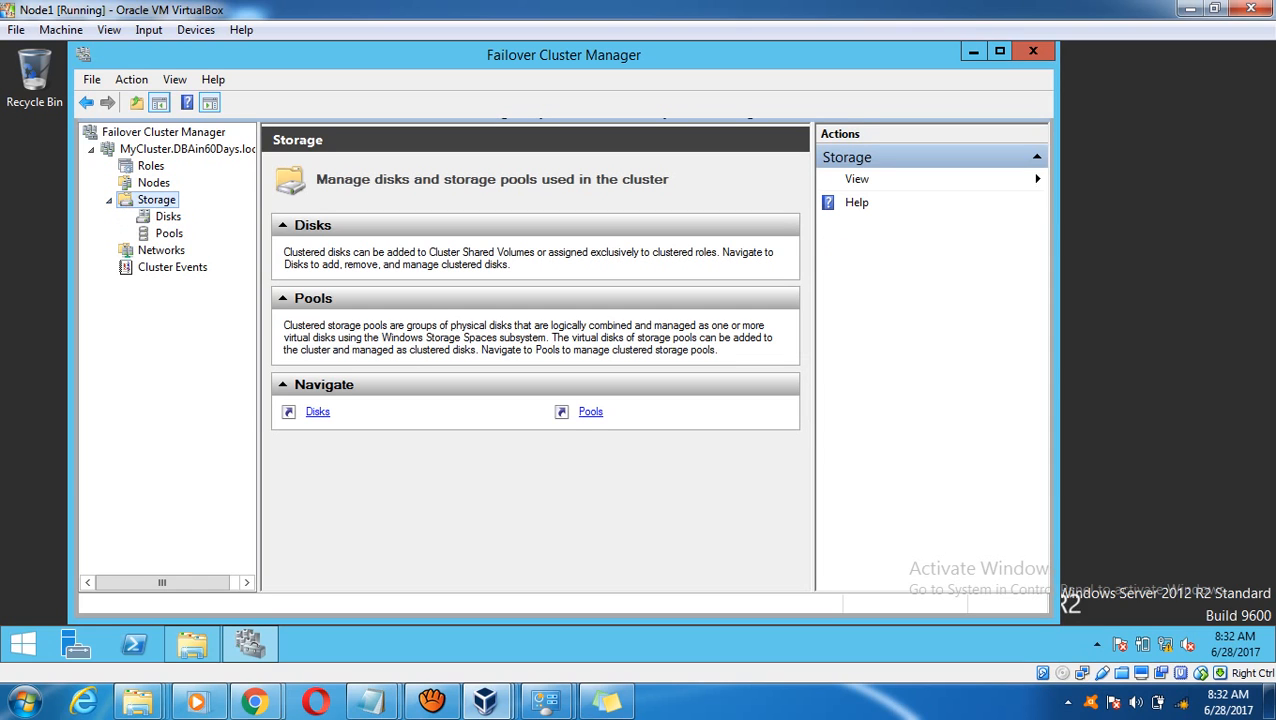
left_click(168, 216)
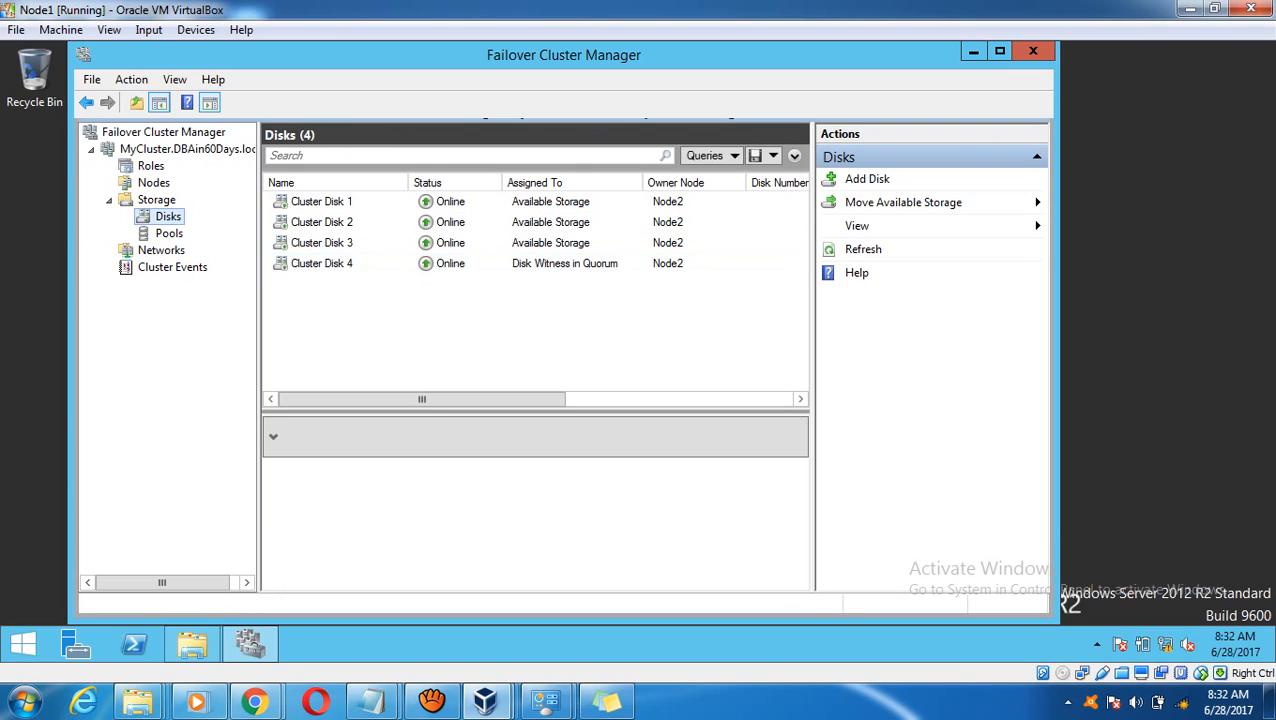
left_click(161, 250)
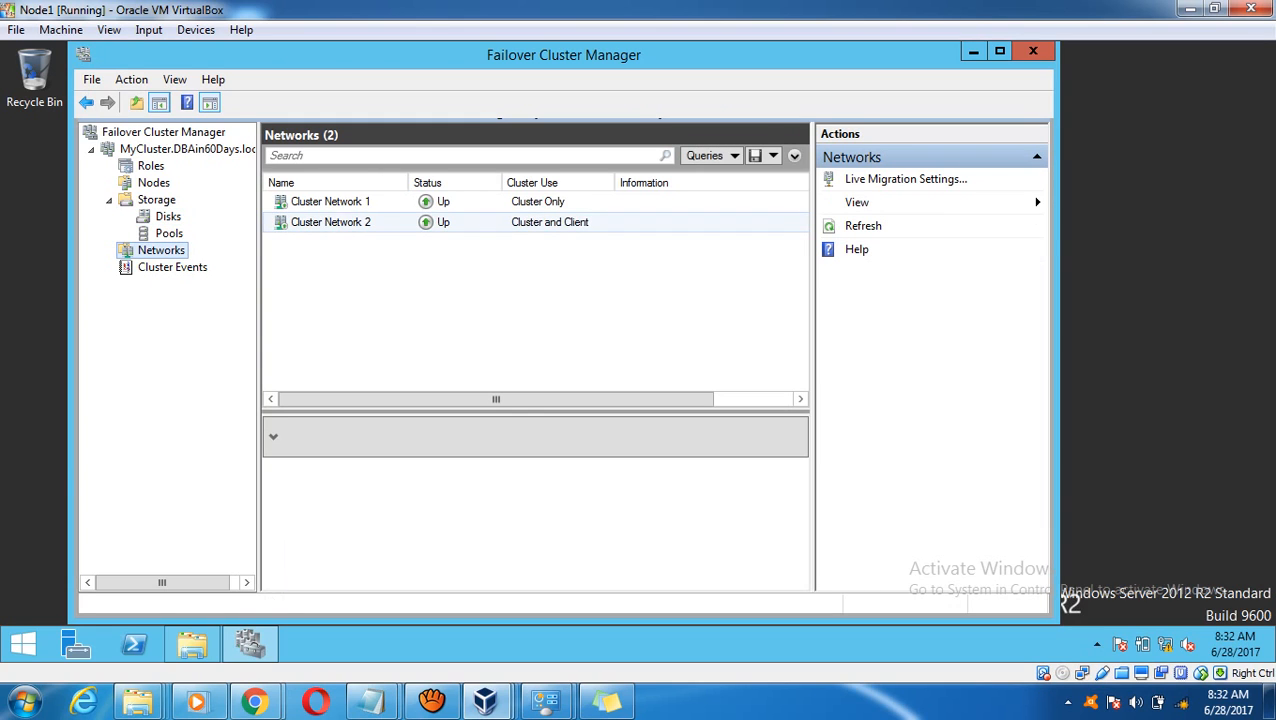
left_click(331, 202)
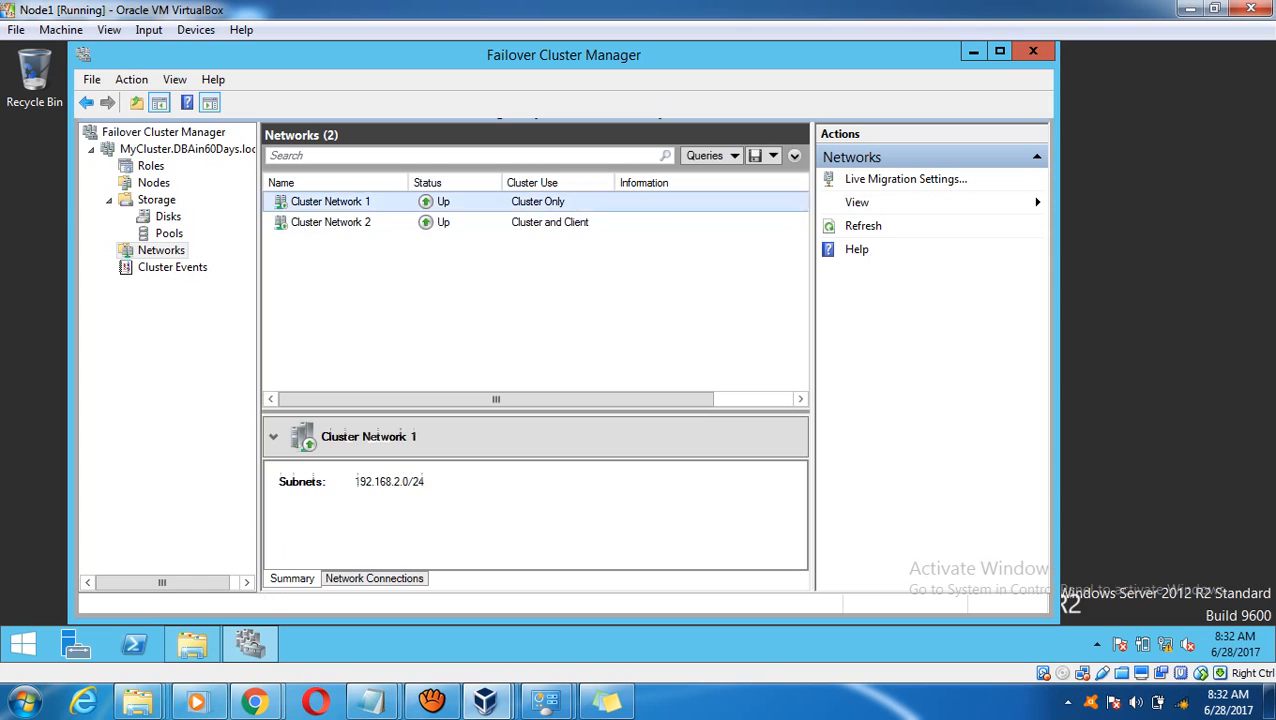
left_click(331, 222)
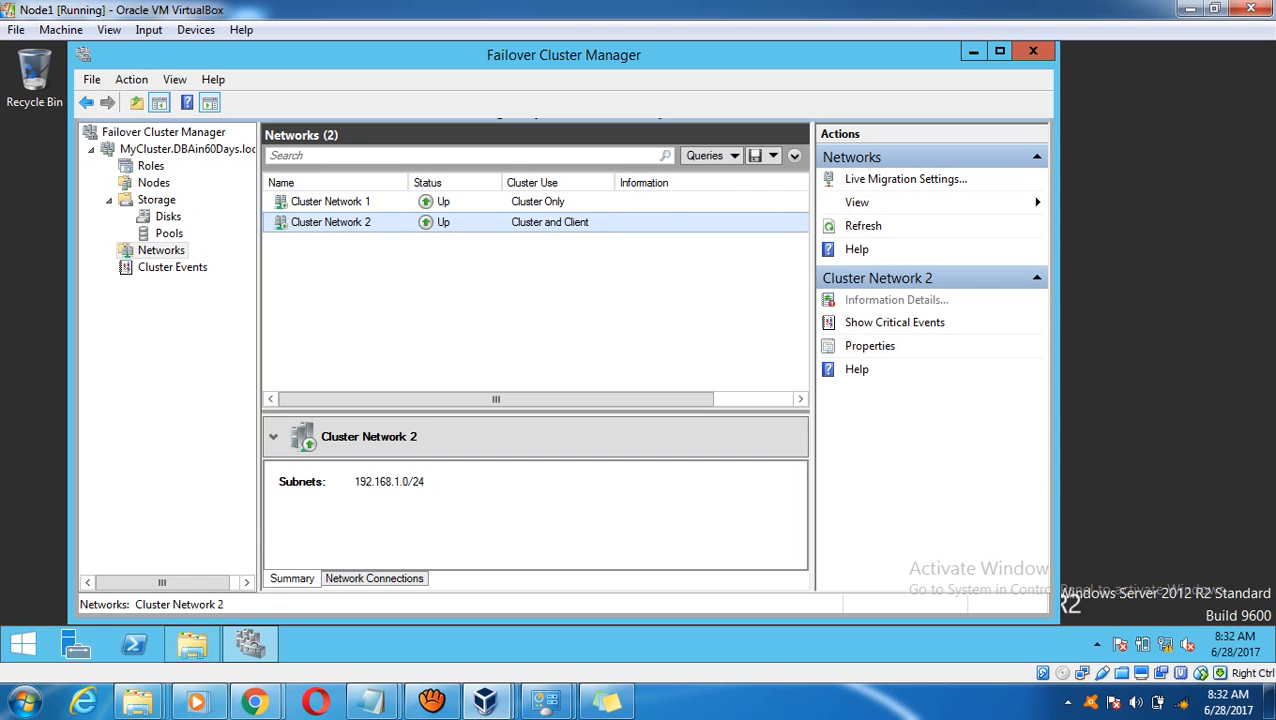
left_click(172, 267)
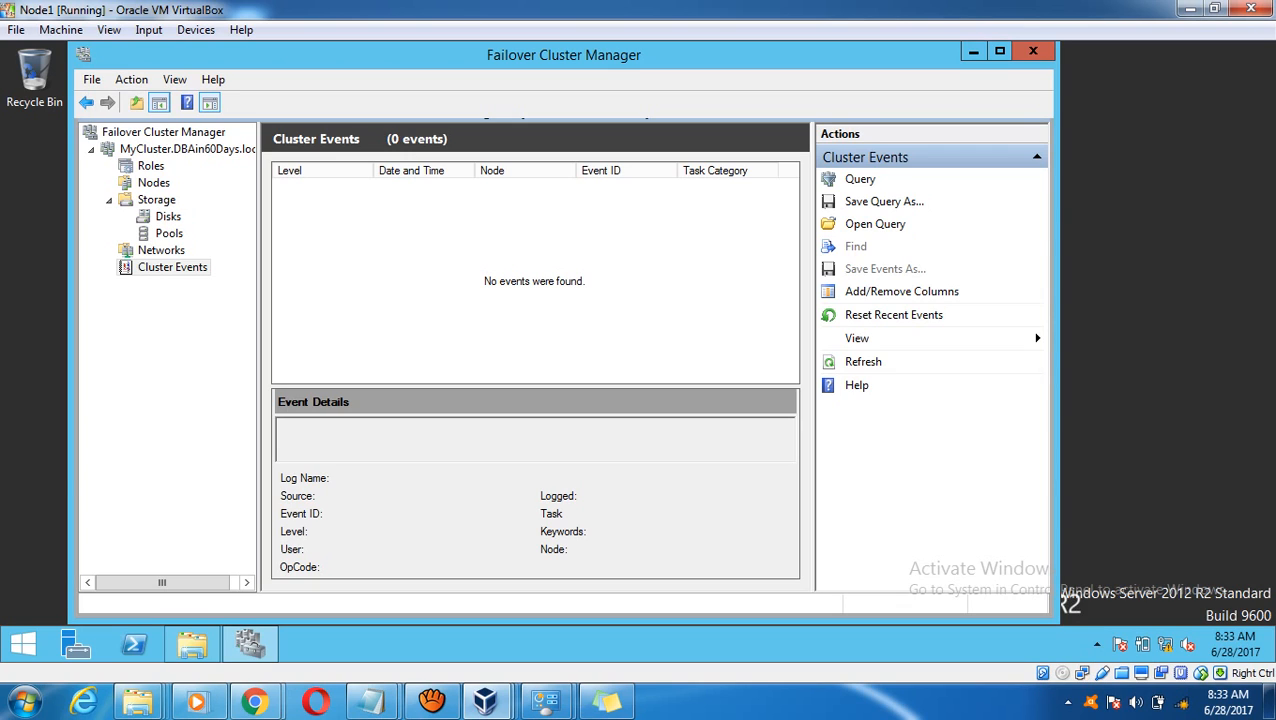
left_click(151, 166)
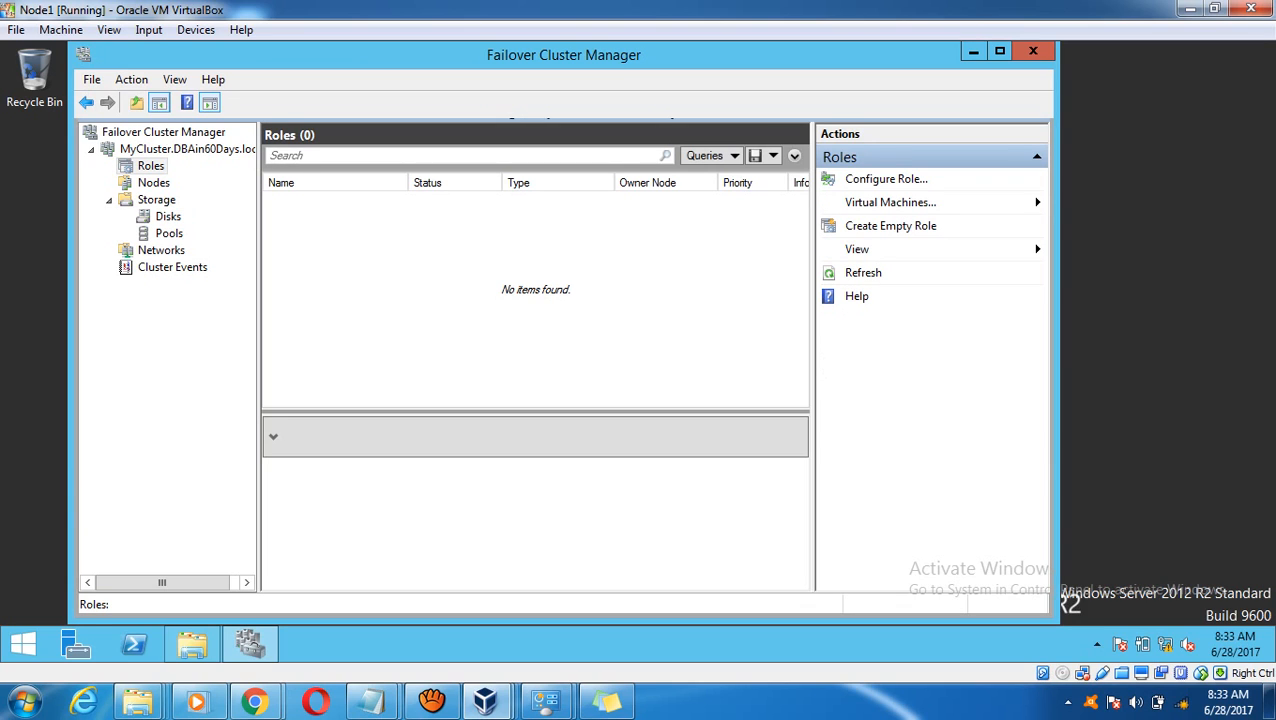
Switch to the Clustering Settings notes and mark the "create cluster for Node1 and Node2." line with "--Done".
mouse_move(372, 701)
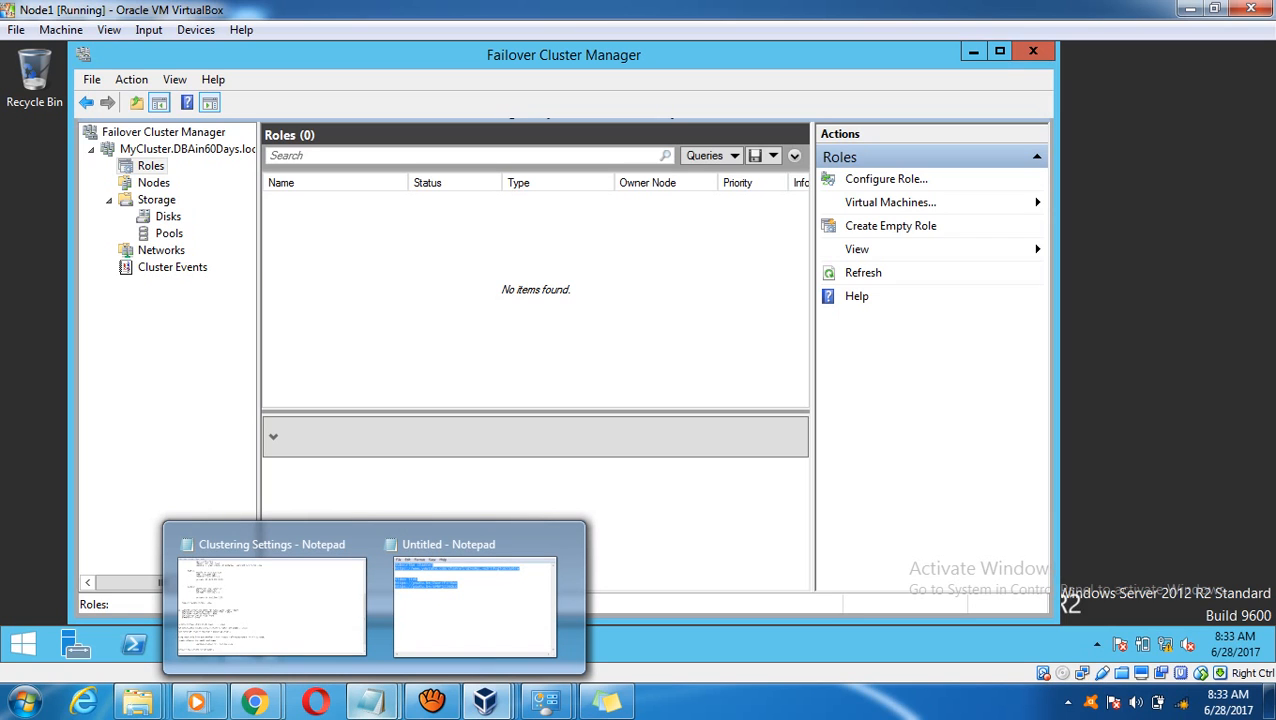
left_click(272, 600)
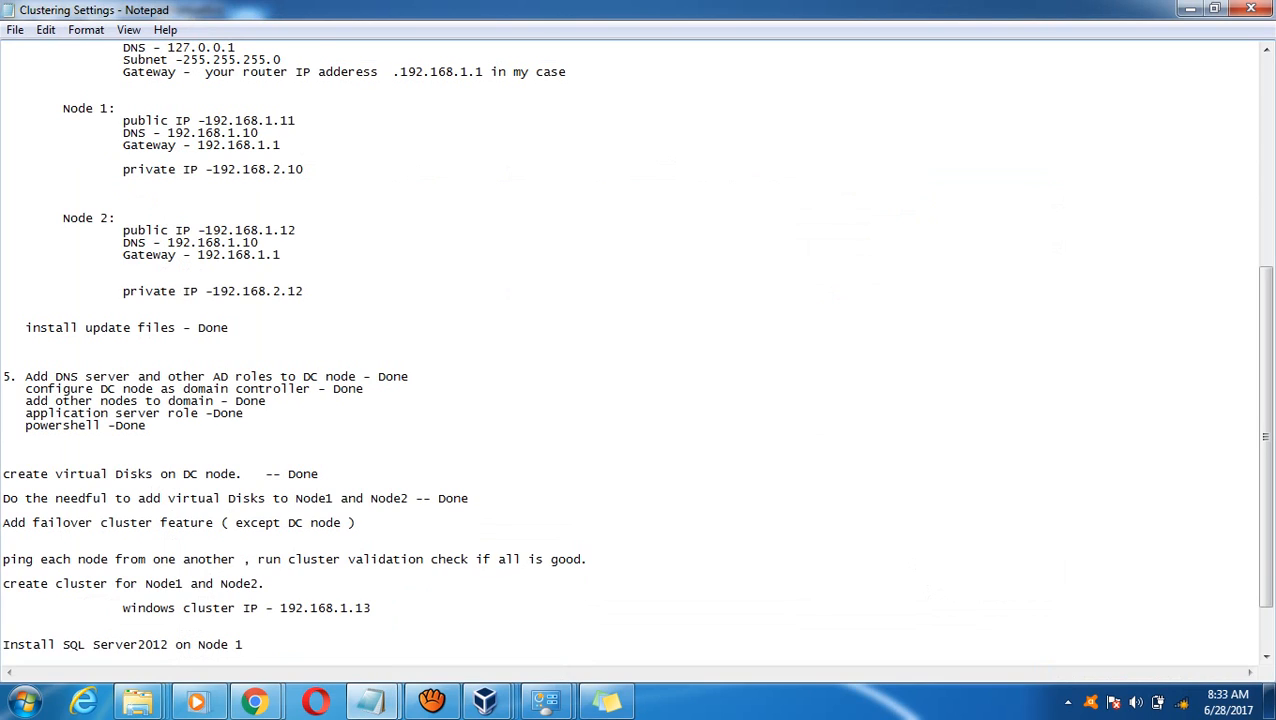
type("--Done")
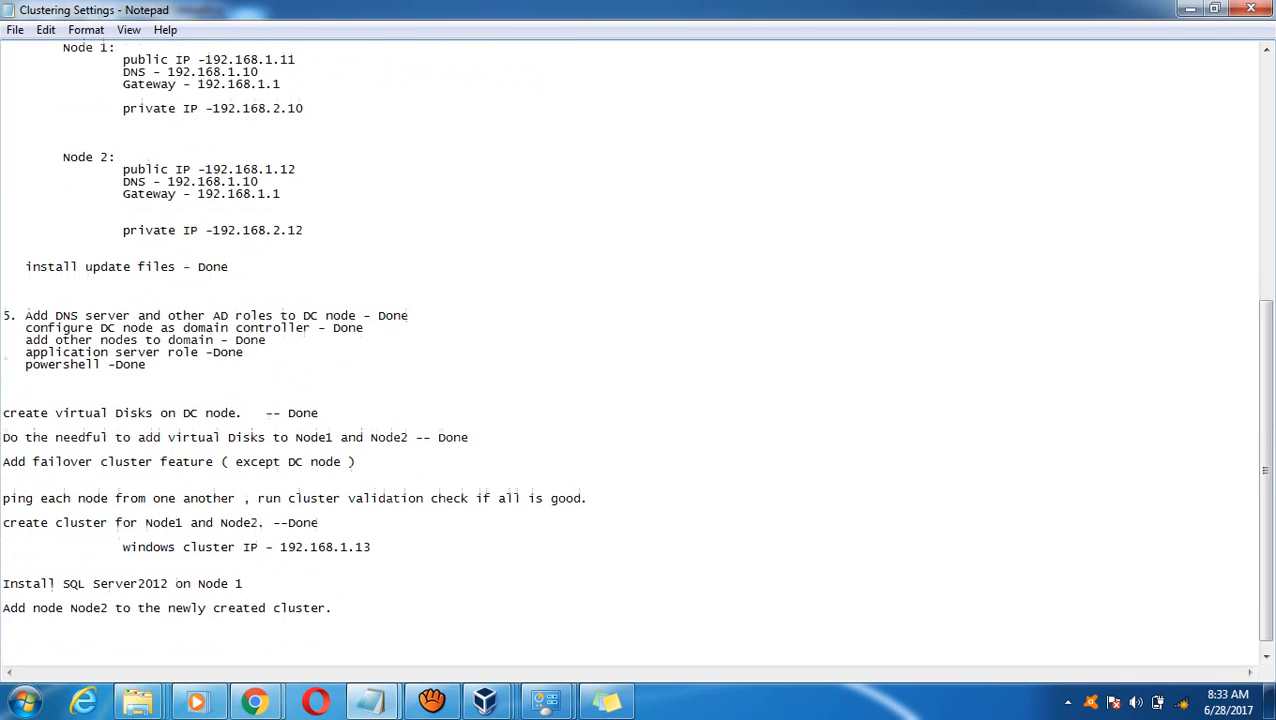
key("Return")
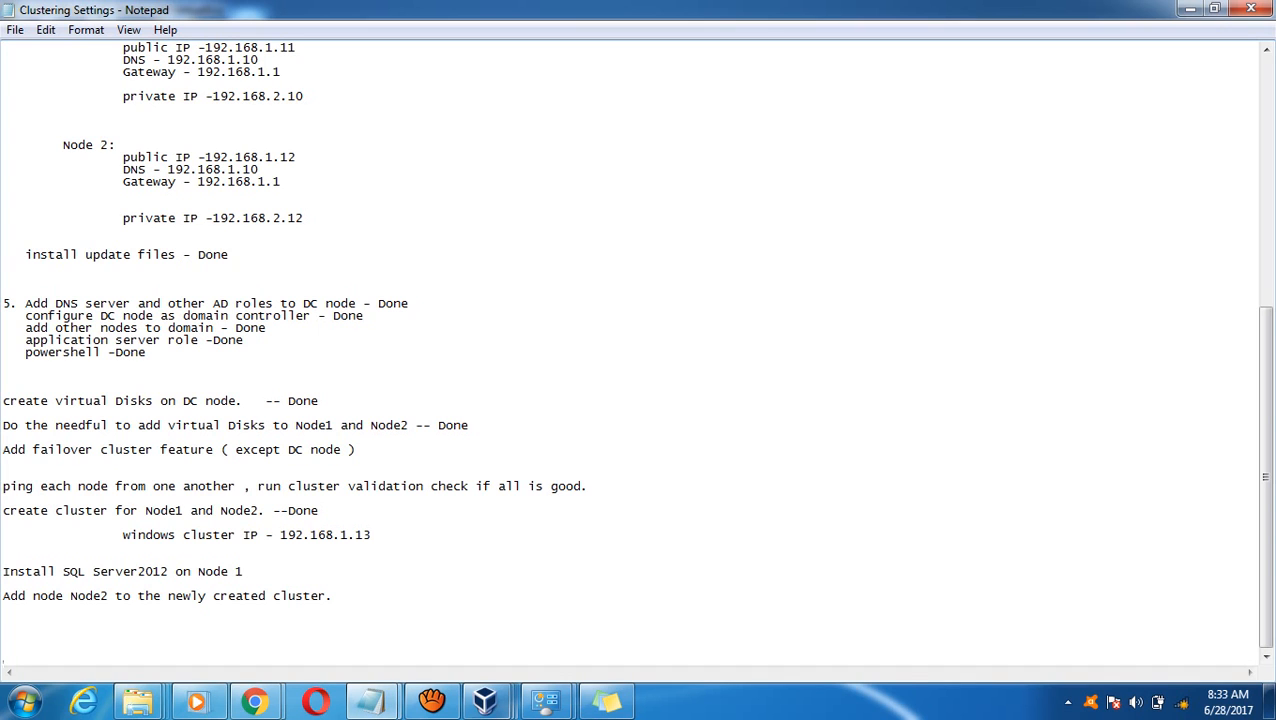
mouse_move(485, 700)
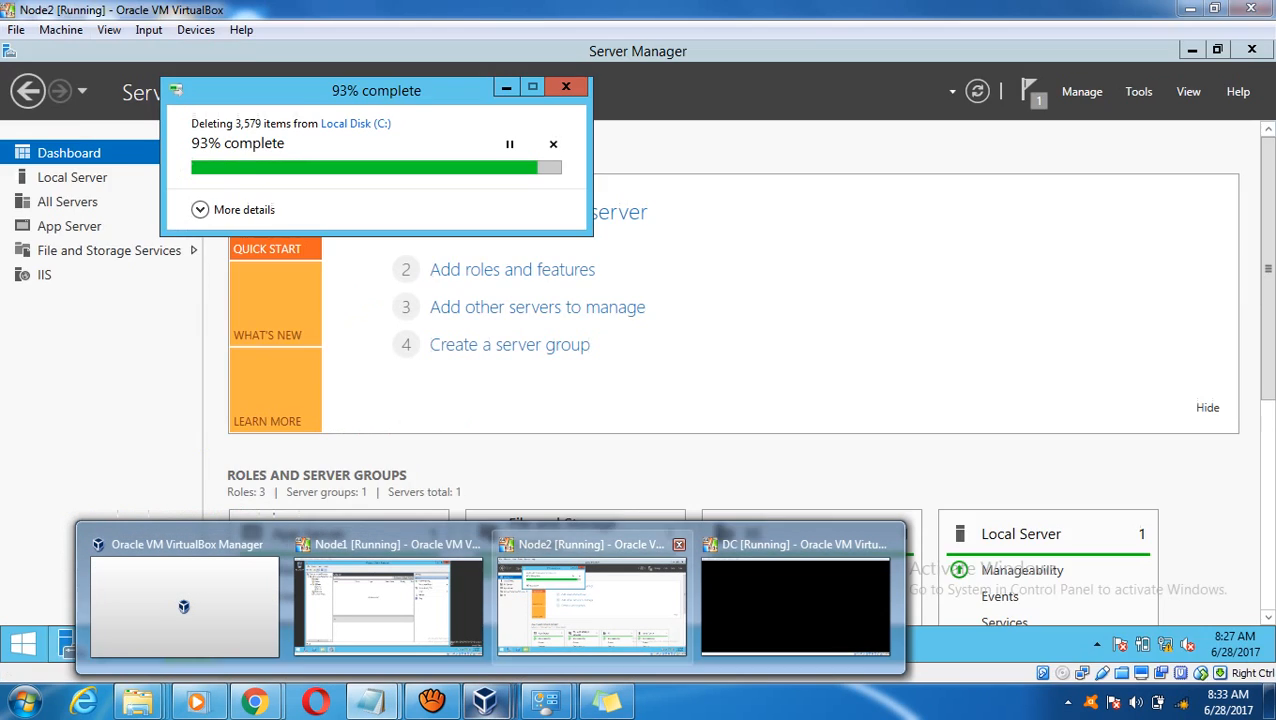
left_click(432, 700)
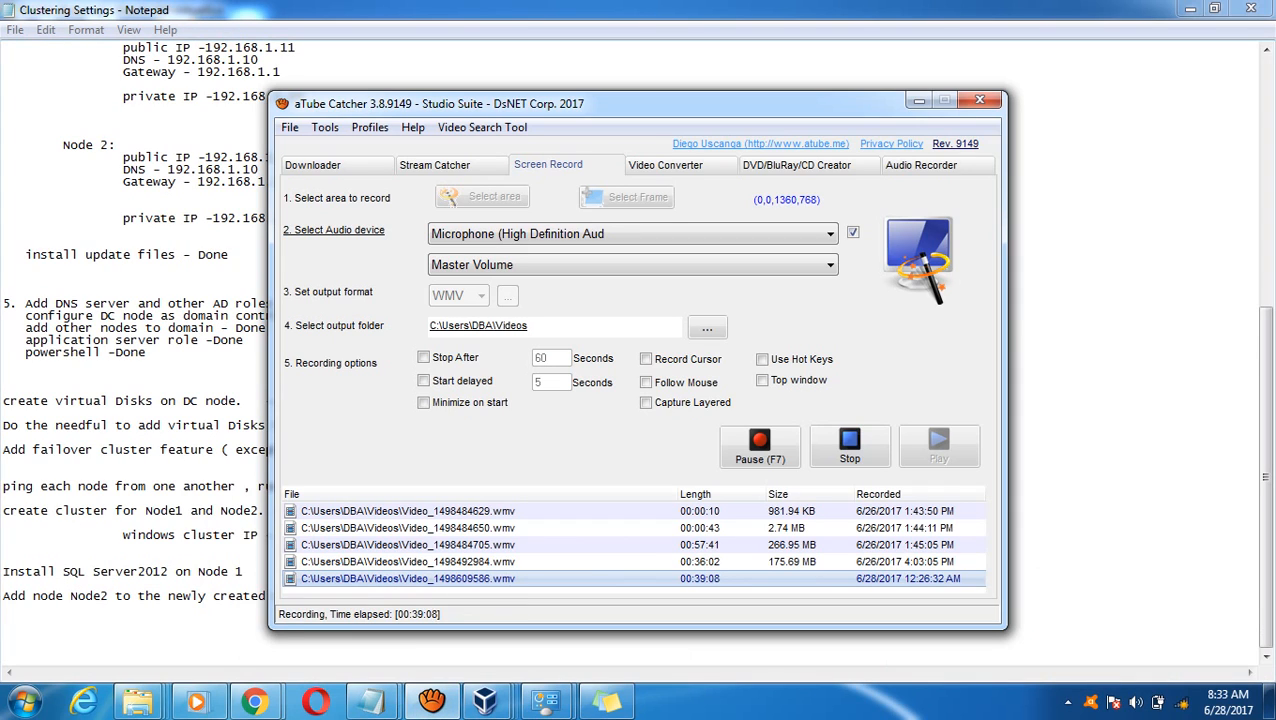
left_click(919, 100)
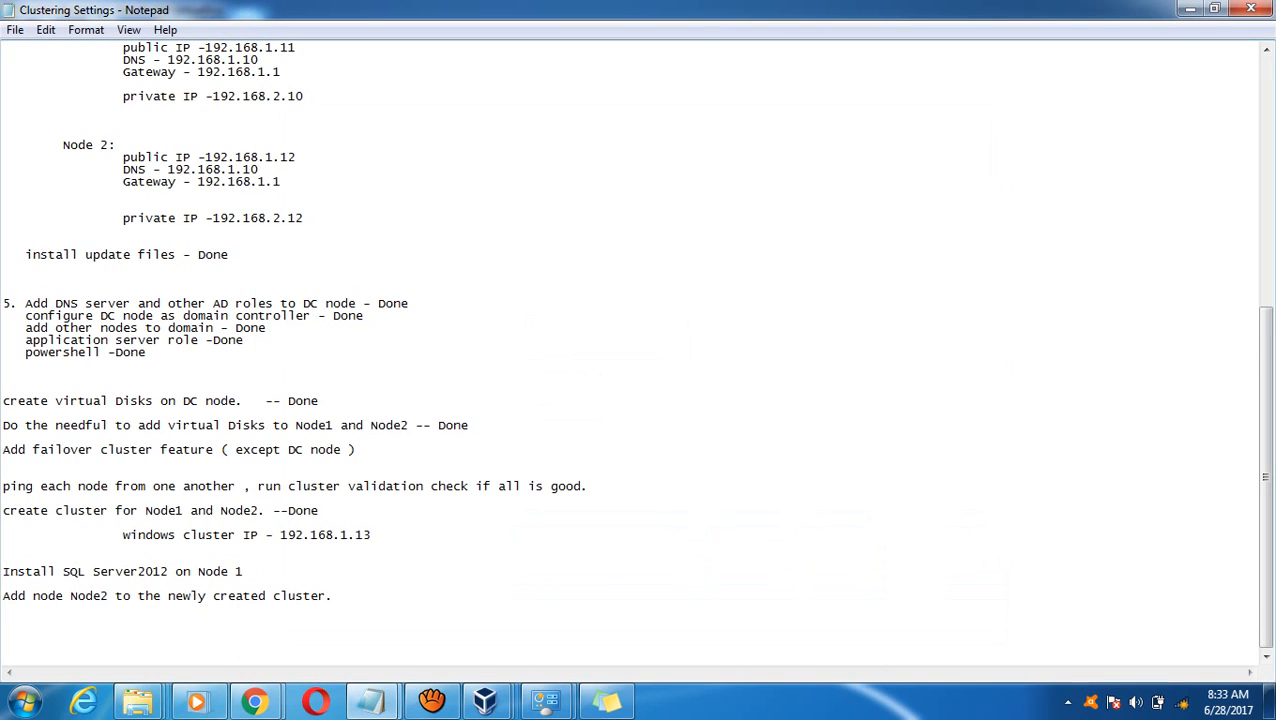
Return to Failover Cluster Manager on Node1 and check the MyCluster summary, its roles and its nodes.
left_click(1189, 9)
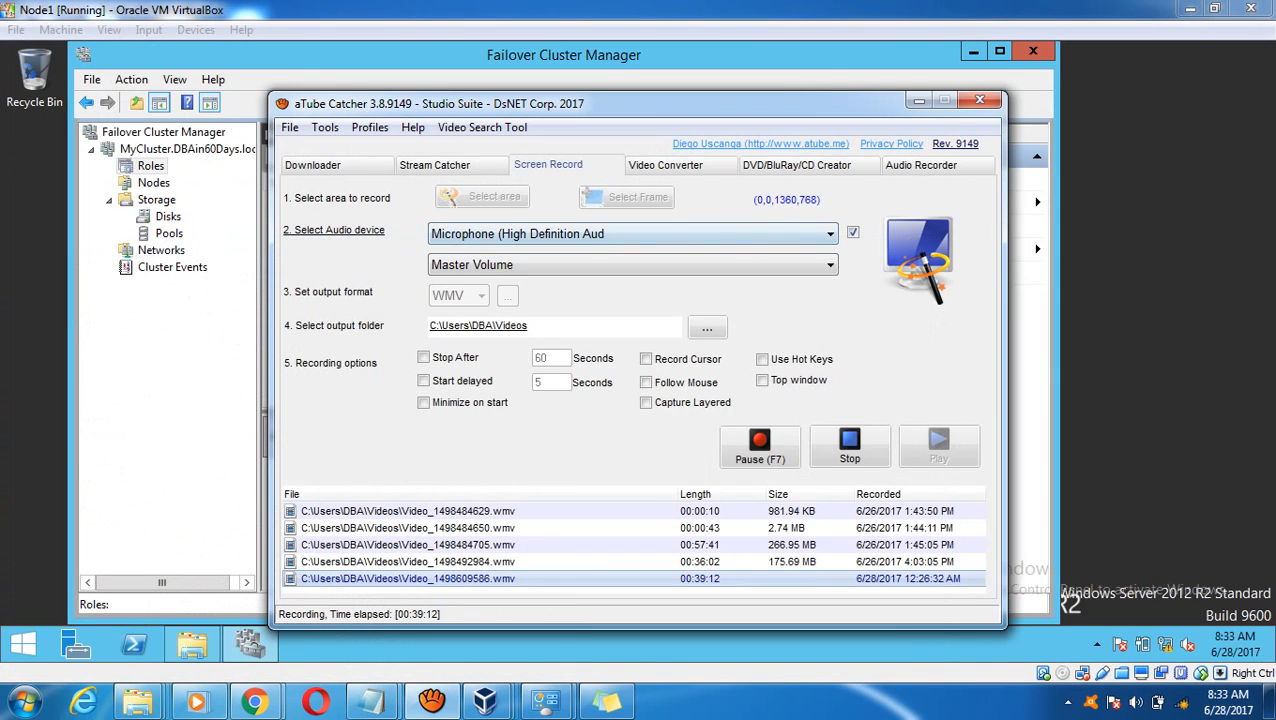
left_click(185, 148)
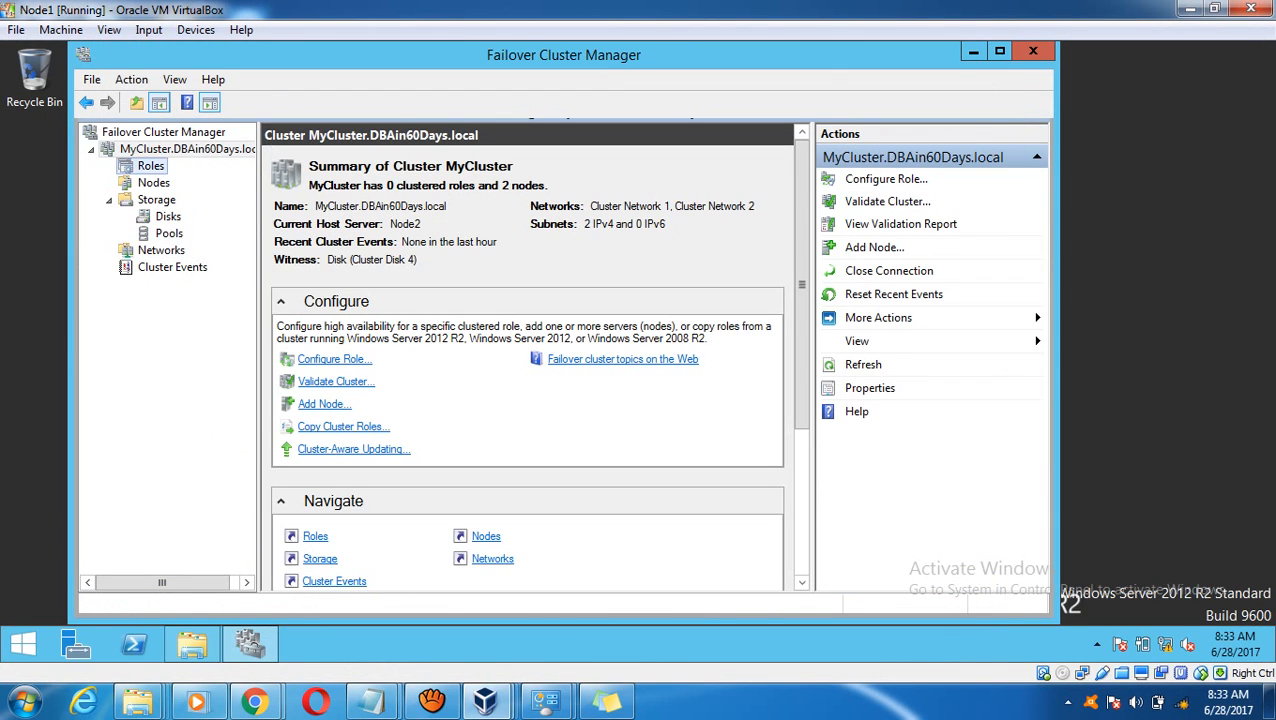
left_click(151, 166)
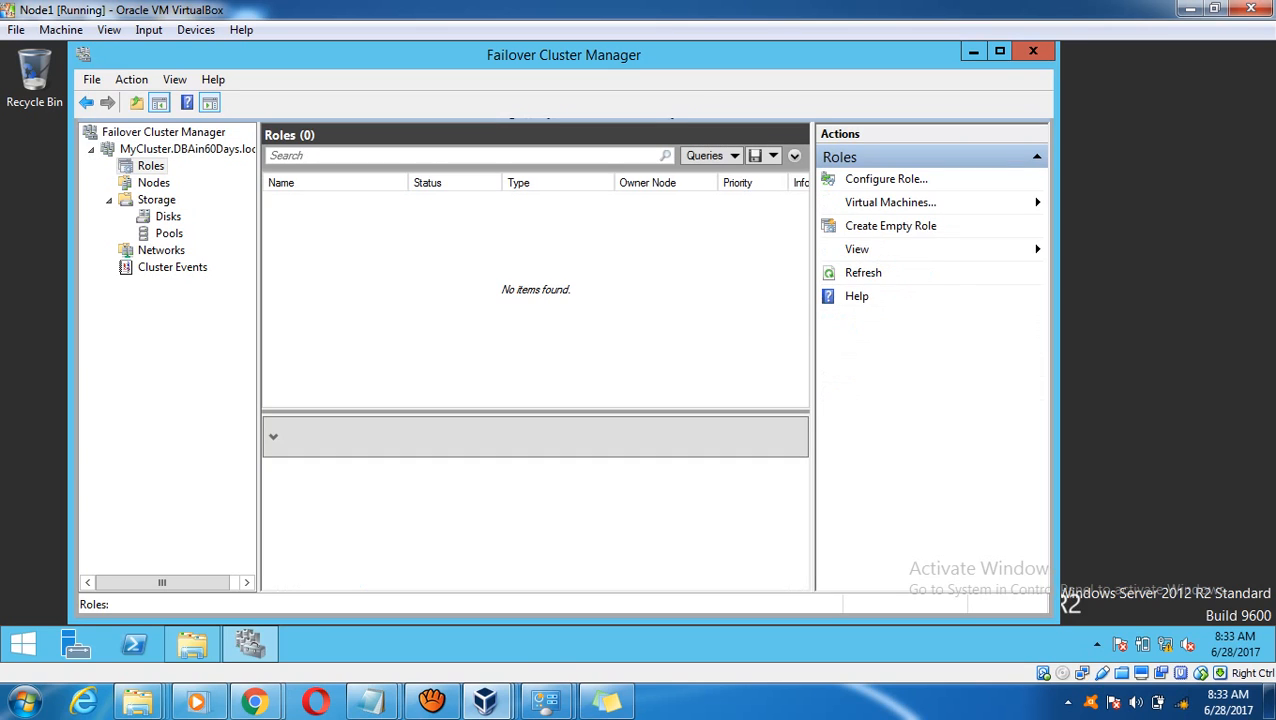
left_click(154, 183)
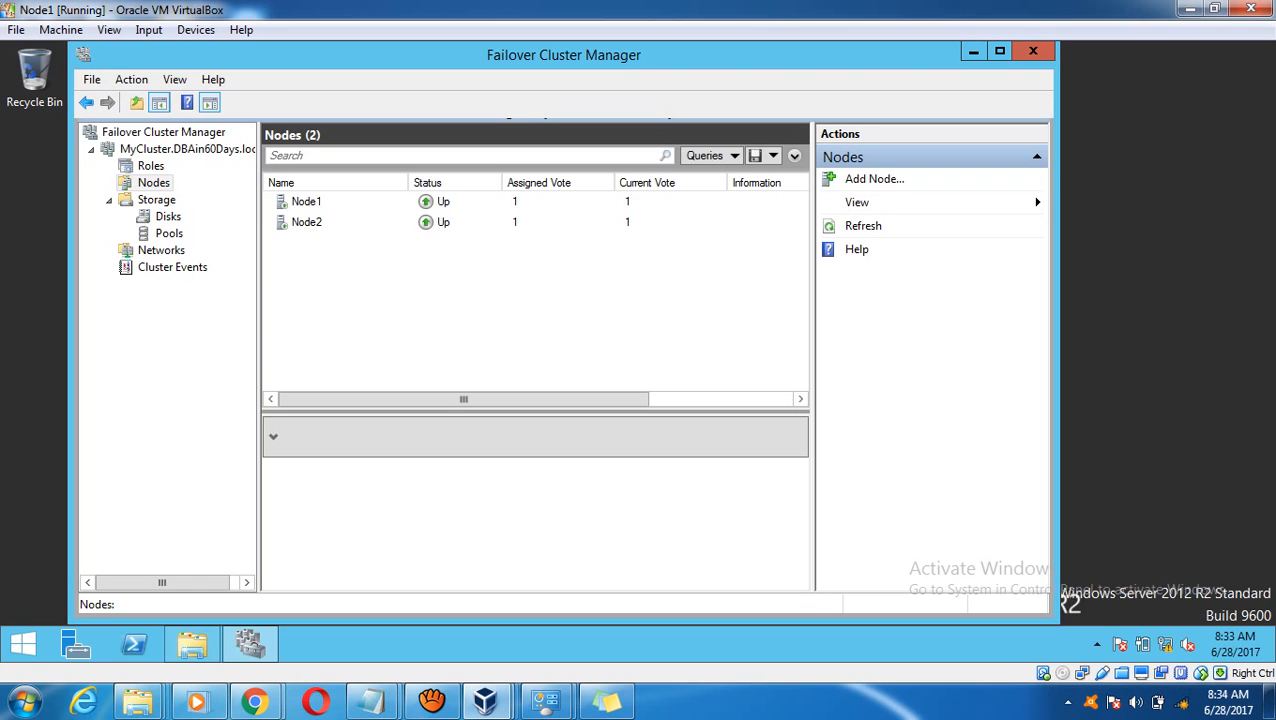
left_click(432, 702)
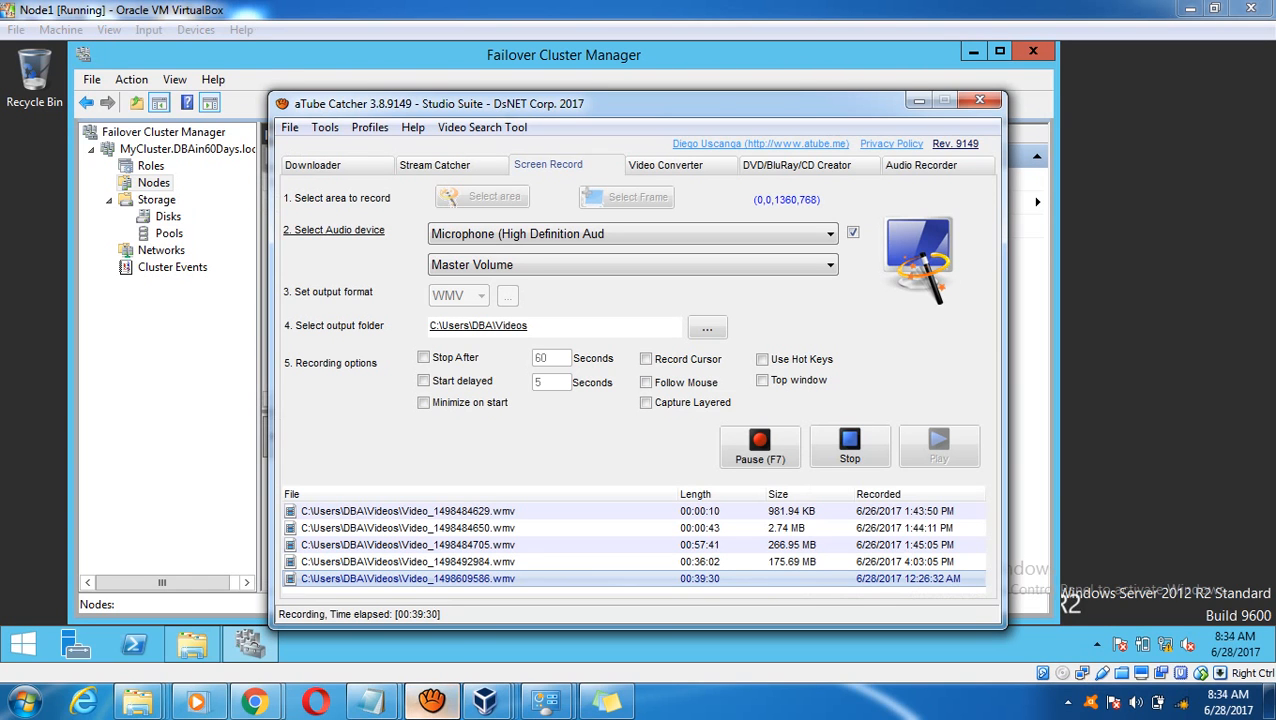